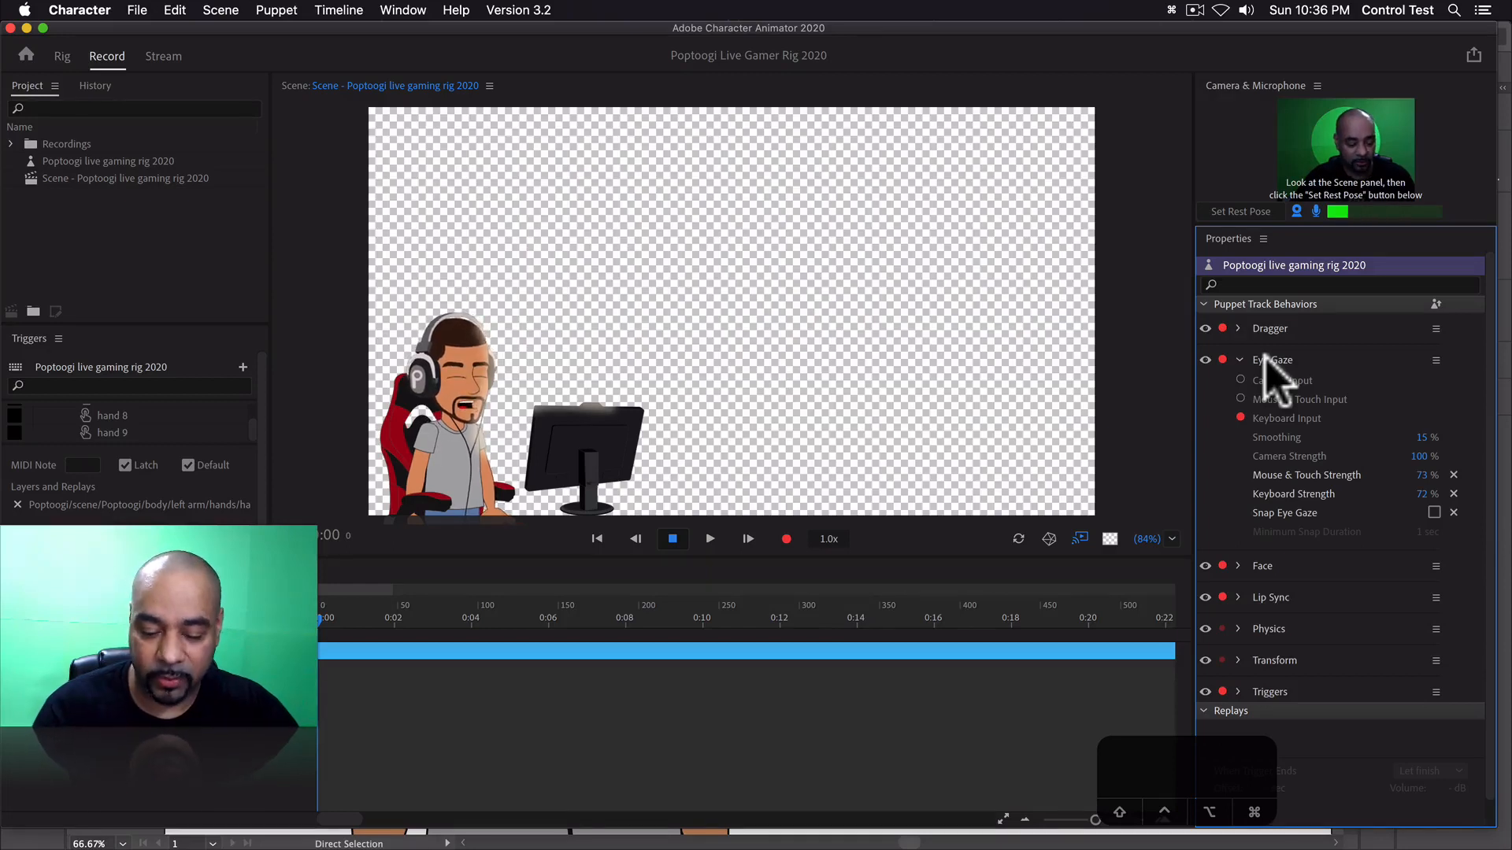
- Steer the gamer puppet's eyes right, left, up and down to test the Eye Gaze behavior's keyboard input
{"action": "key", "text": "Right"}
{"action": "key", "text": "Left"}
{"action": "key", "text": "Up"}
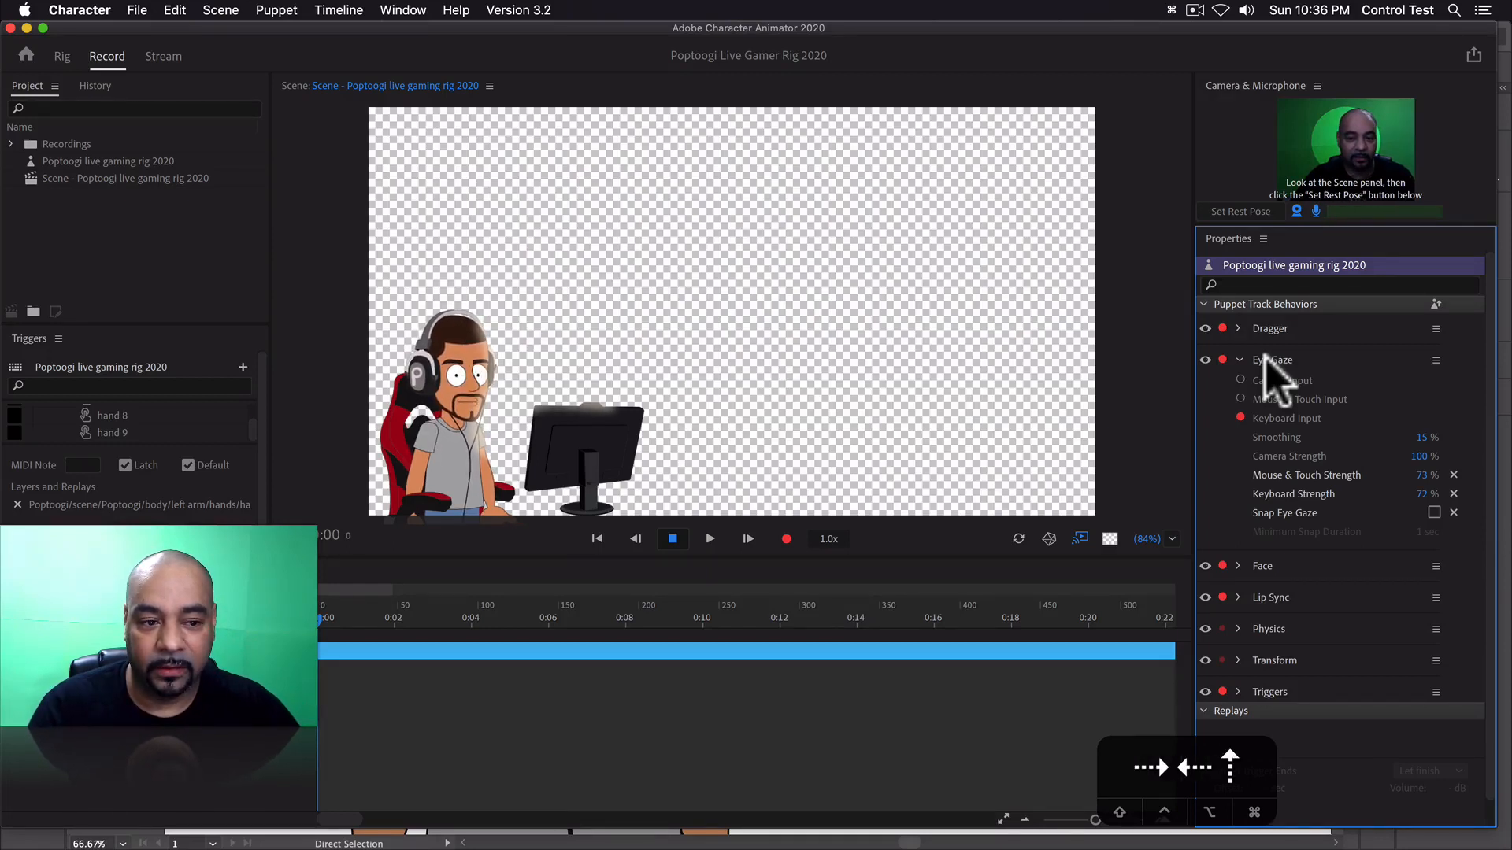
{"action": "key", "text": "Right"}
{"action": "key", "text": "Right"}
{"action": "key", "text": "Right"}
{"action": "key", "text": "Right"}
{"action": "key", "text": "Right"}
{"action": "key", "text": "Right"}
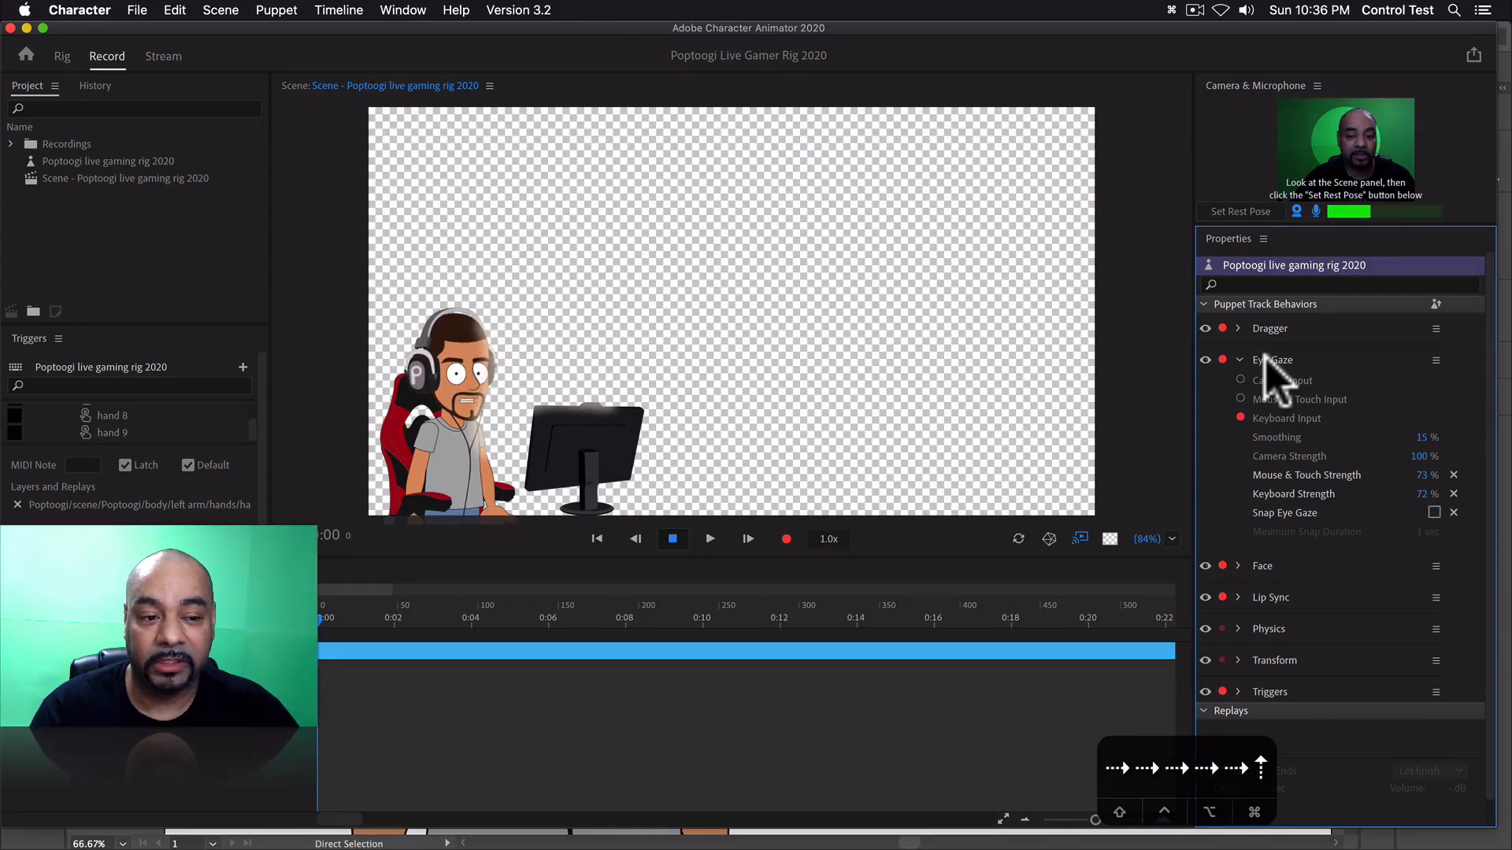
{"action": "key", "text": "Left"}
{"action": "key", "text": "Left"}
{"action": "key", "text": "Left"}
{"action": "key", "text": "Left"}
{"action": "key", "text": "Left"}
{"action": "key", "text": "Left"}
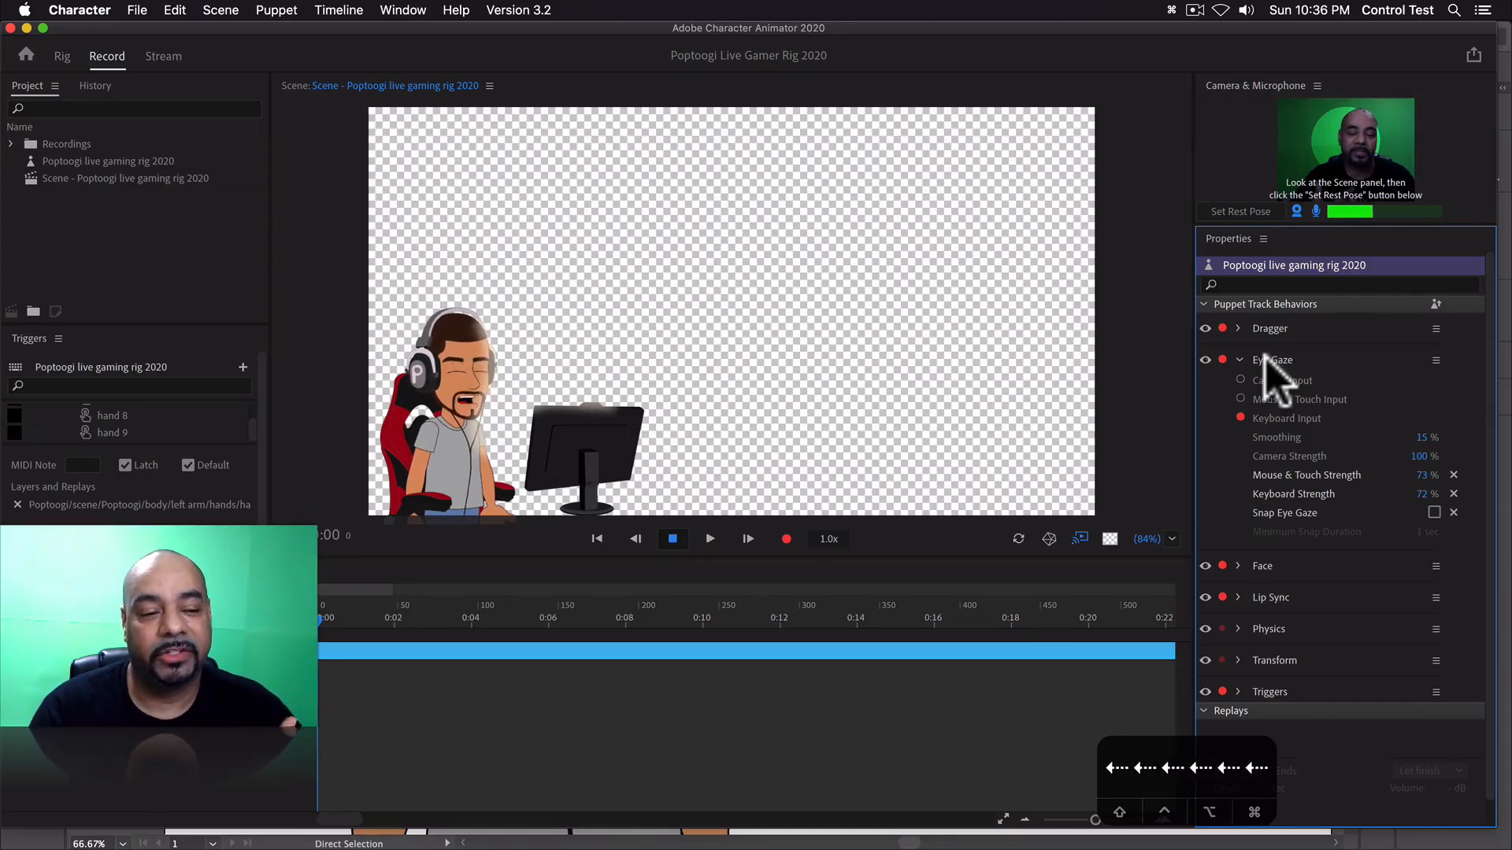
{"action": "key", "text": "Right"}
{"action": "key", "text": "Down"}
{"action": "key", "text": "Down"}
{"action": "key", "text": "Down"}
{"action": "key", "text": "Down"}
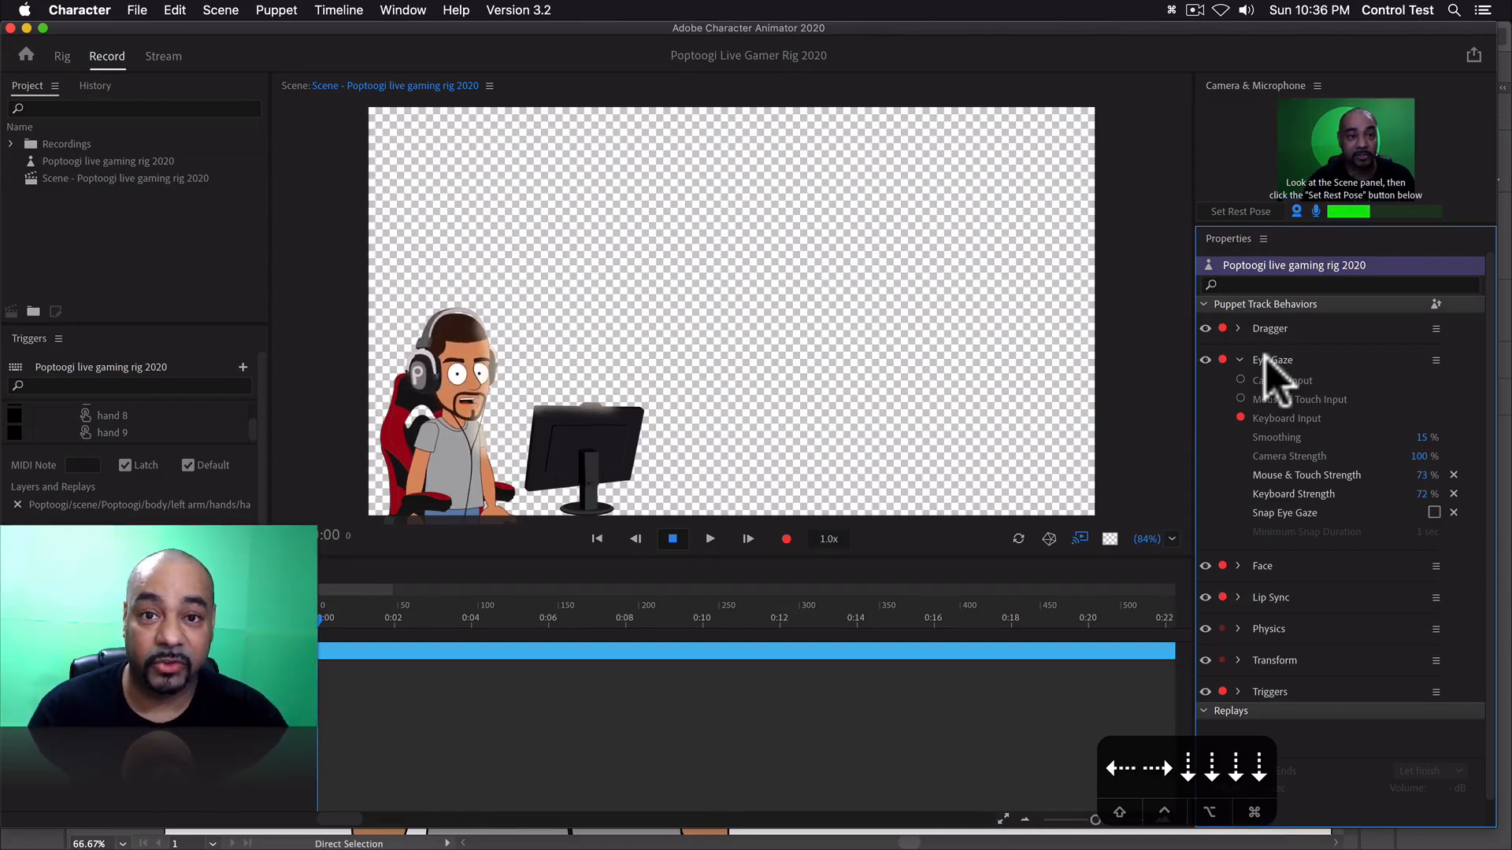
- Try out the gamer puppet's letter-assigned triggers in the live scene
{"action": "key", "text": "q"}
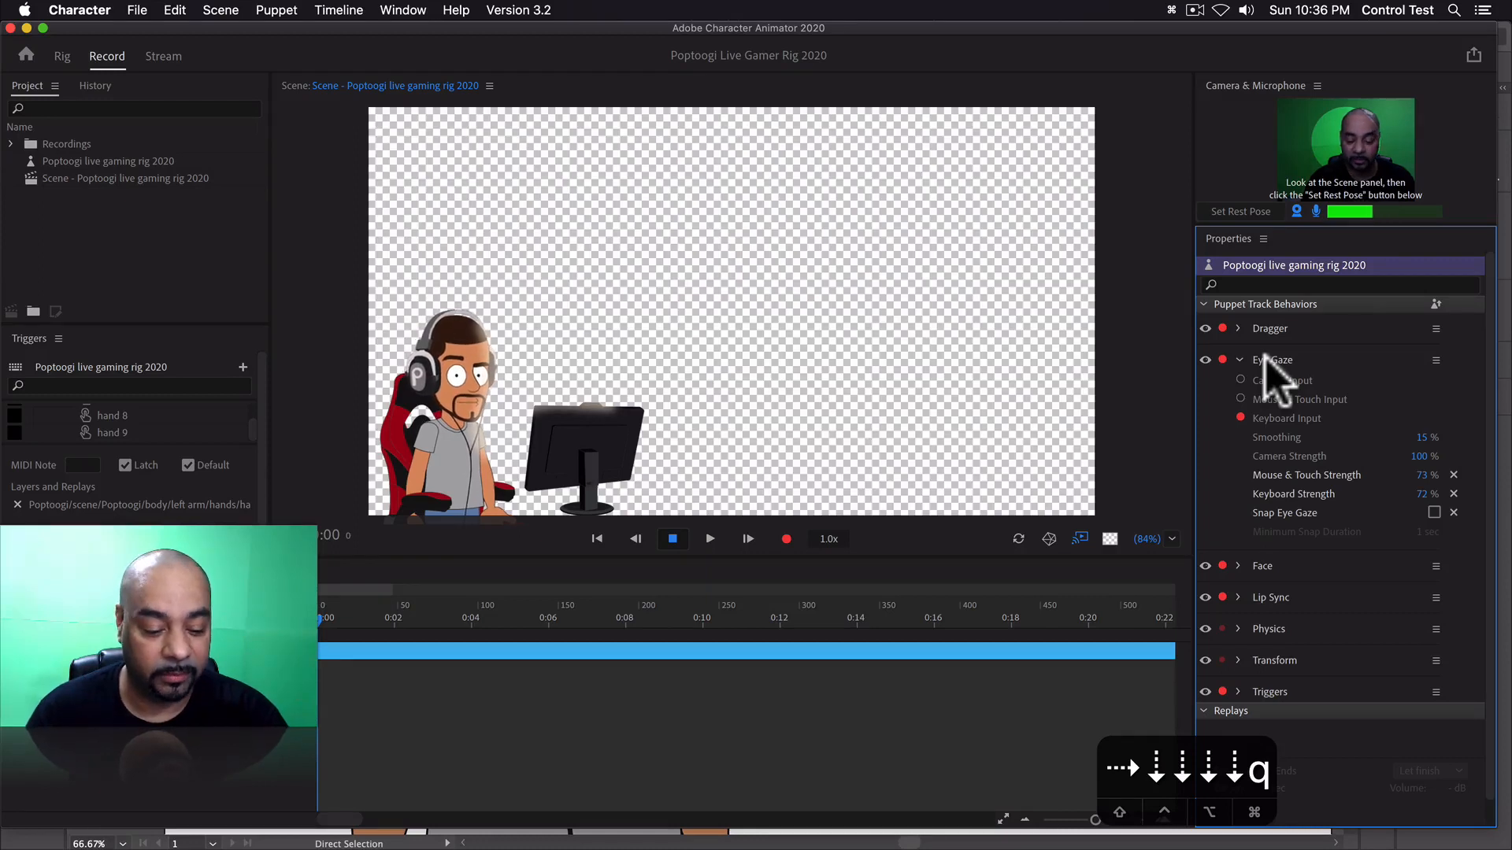
{"action": "key", "text": "w"}
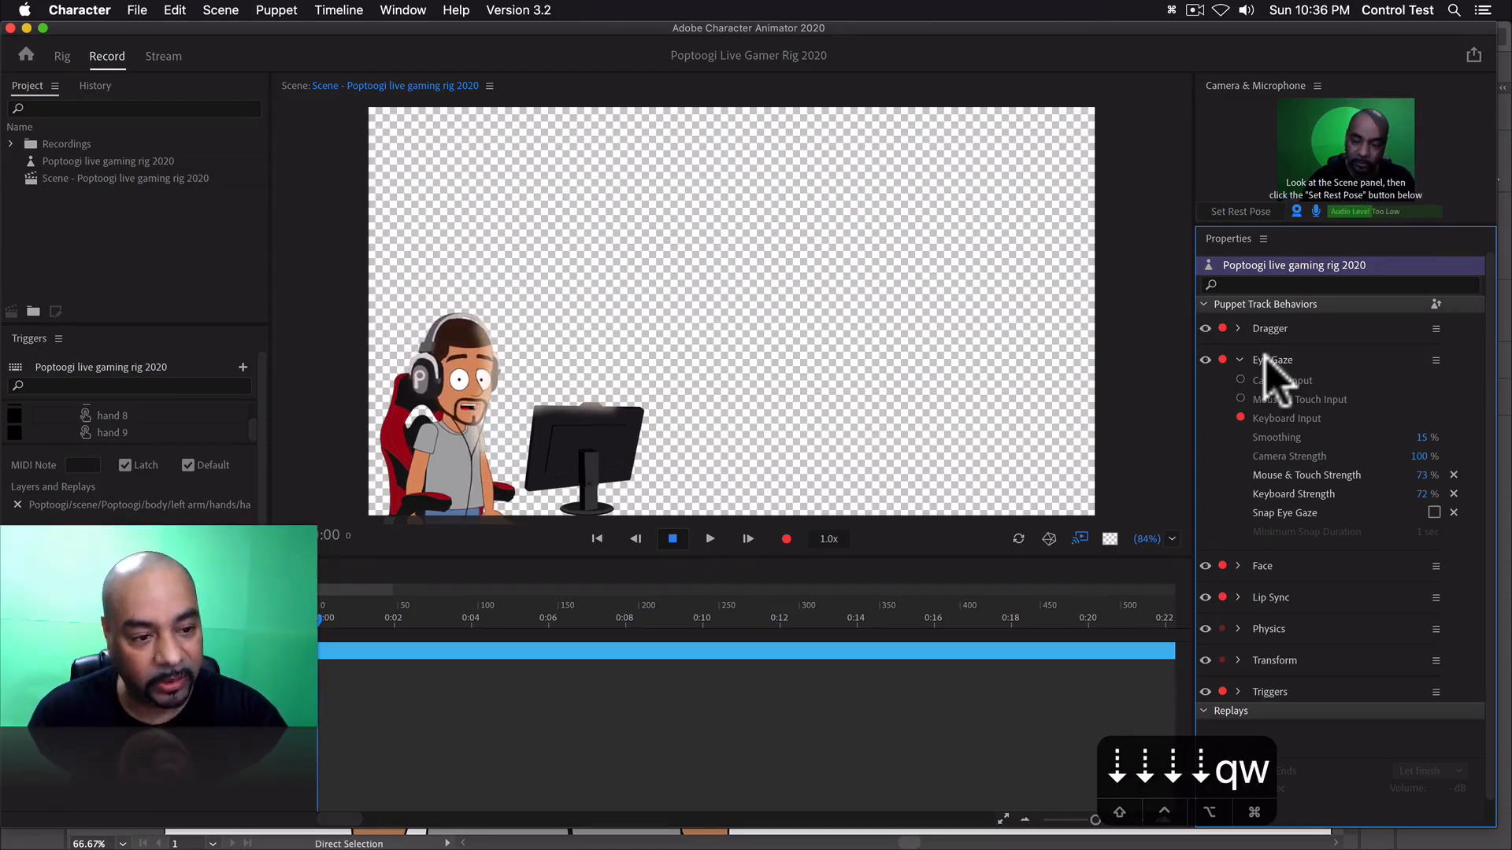
{"action": "key", "text": "e"}
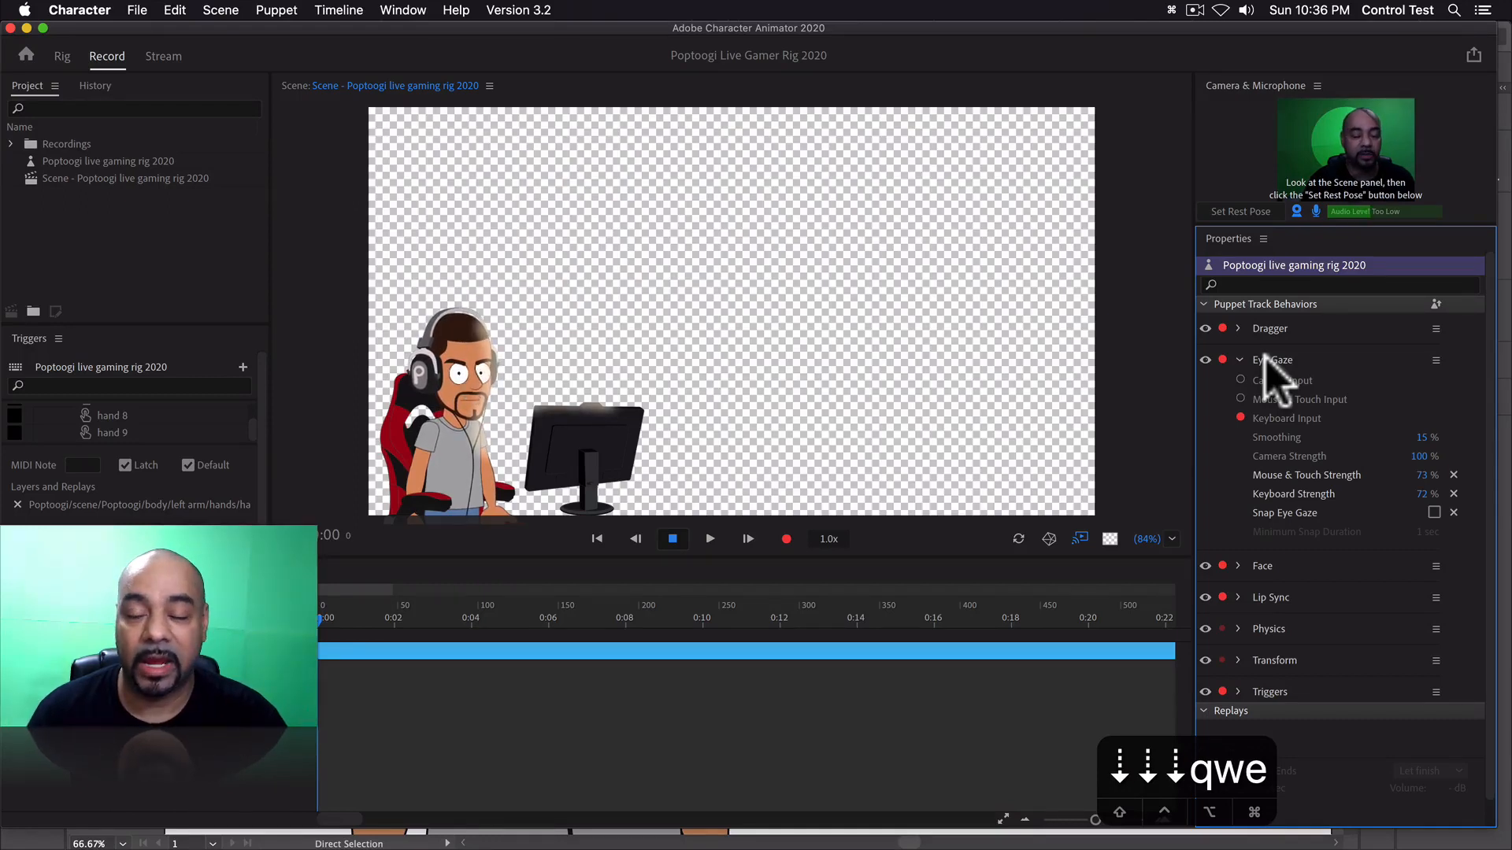
{"action": "key", "text": "w"}
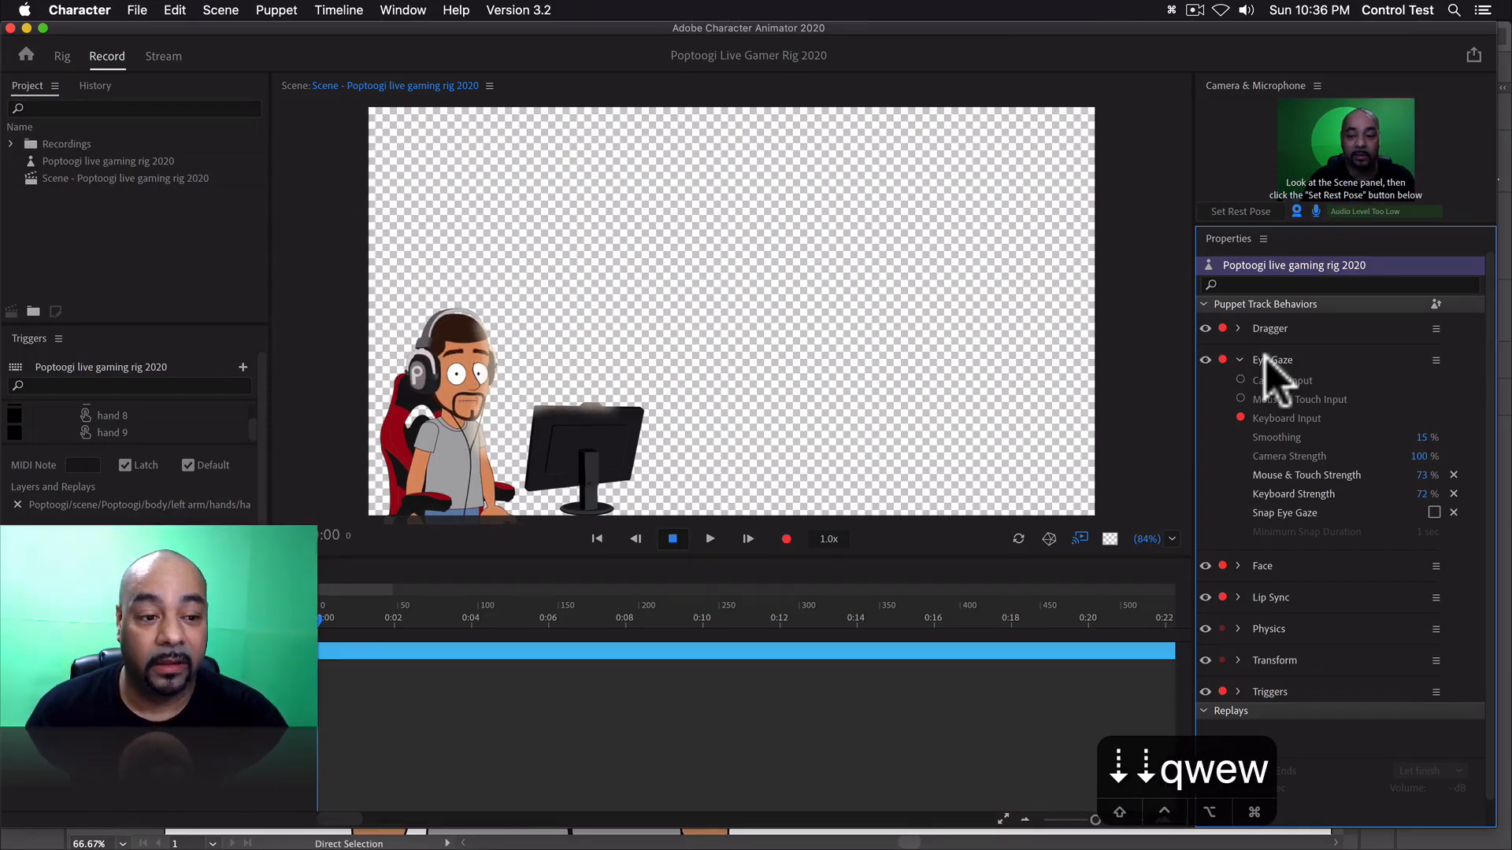
{"action": "key", "text": "q"}
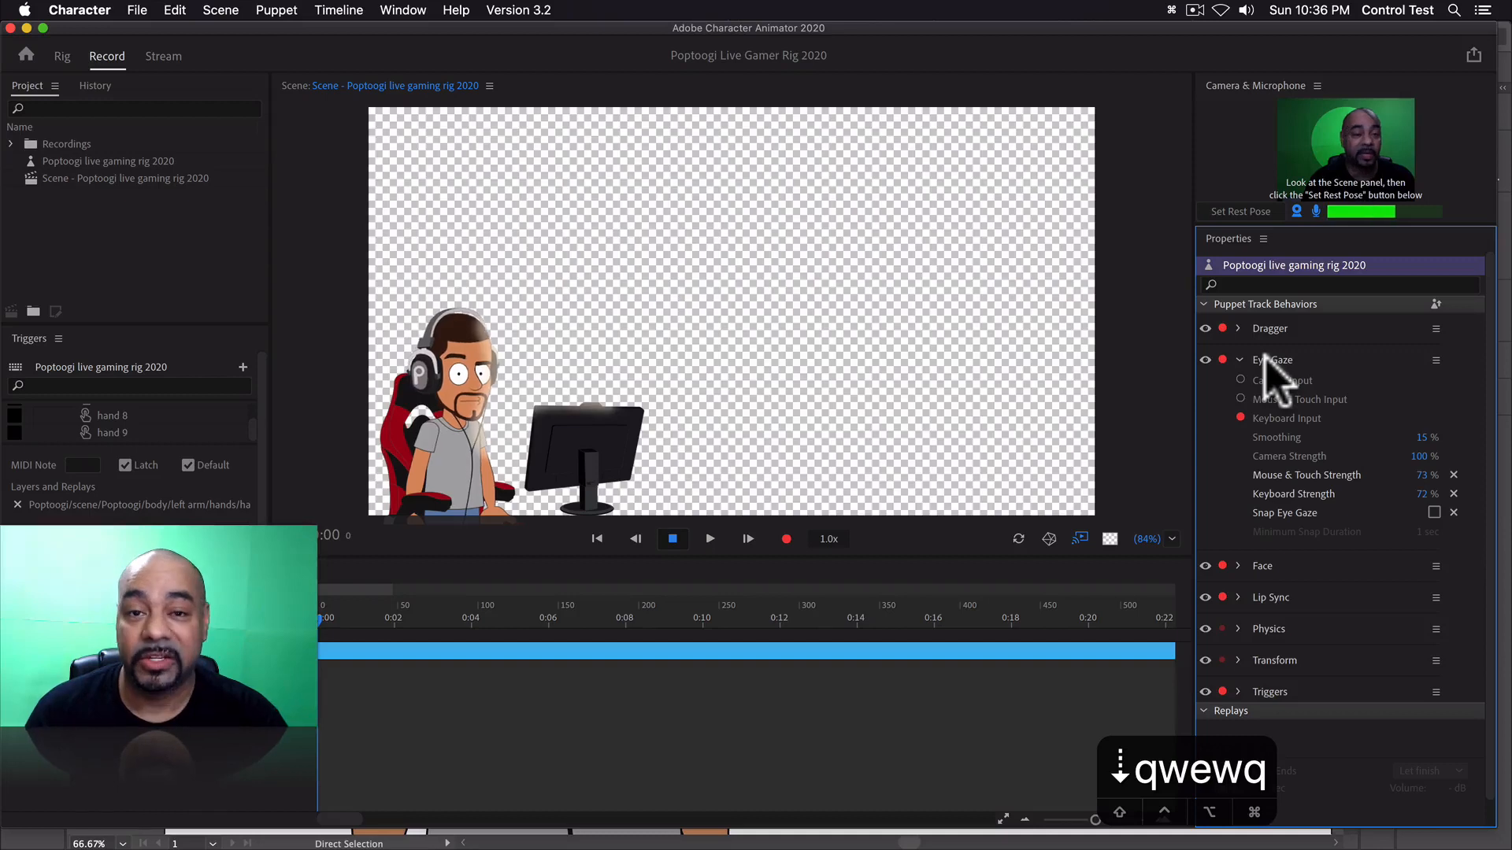
{"action": "key", "text": "q"}
{"action": "key", "text": "w"}
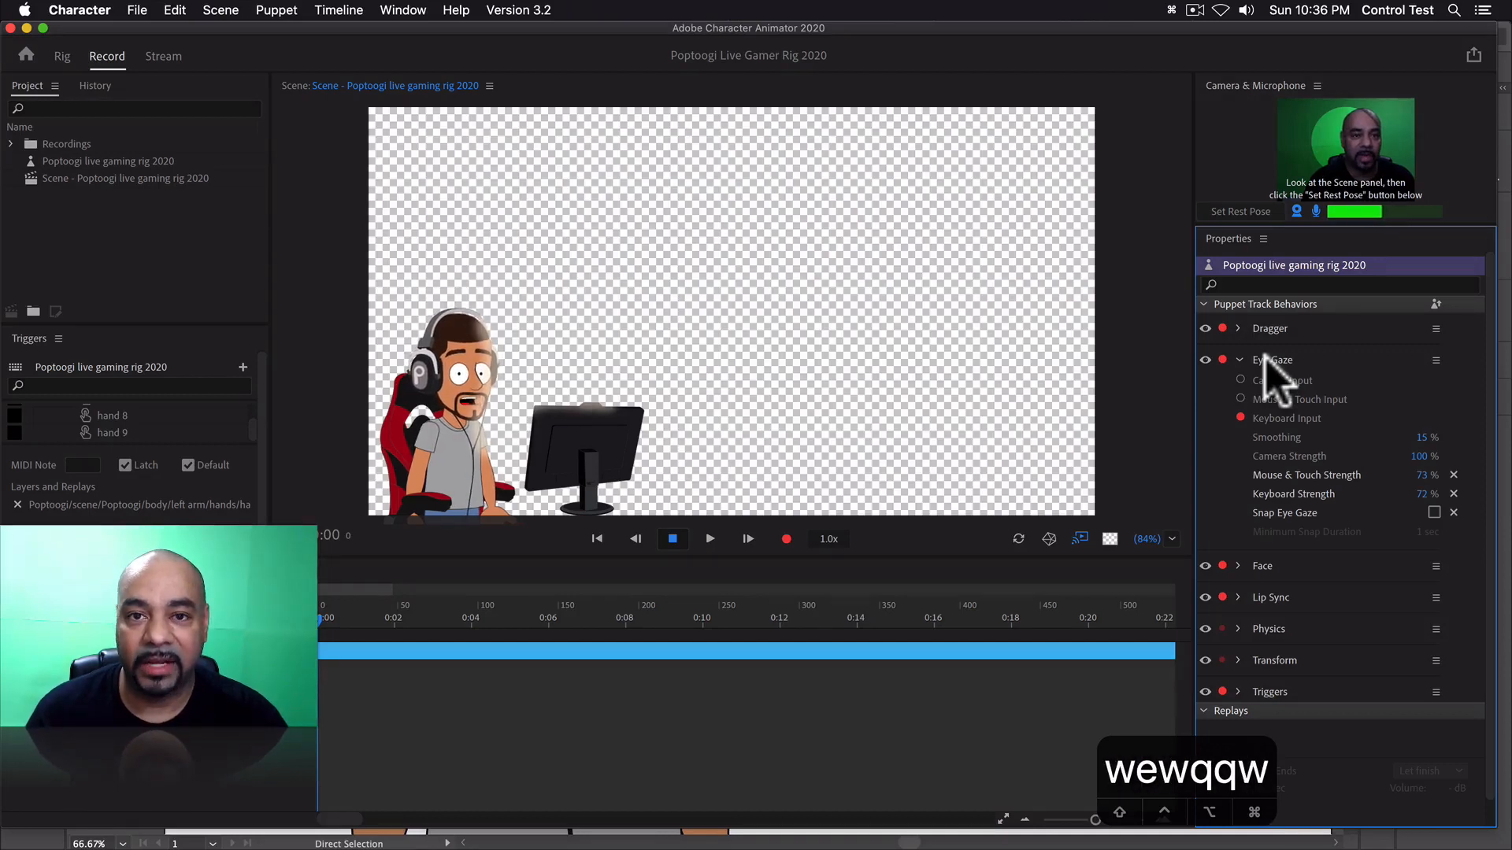
{"action": "key", "text": "q"}
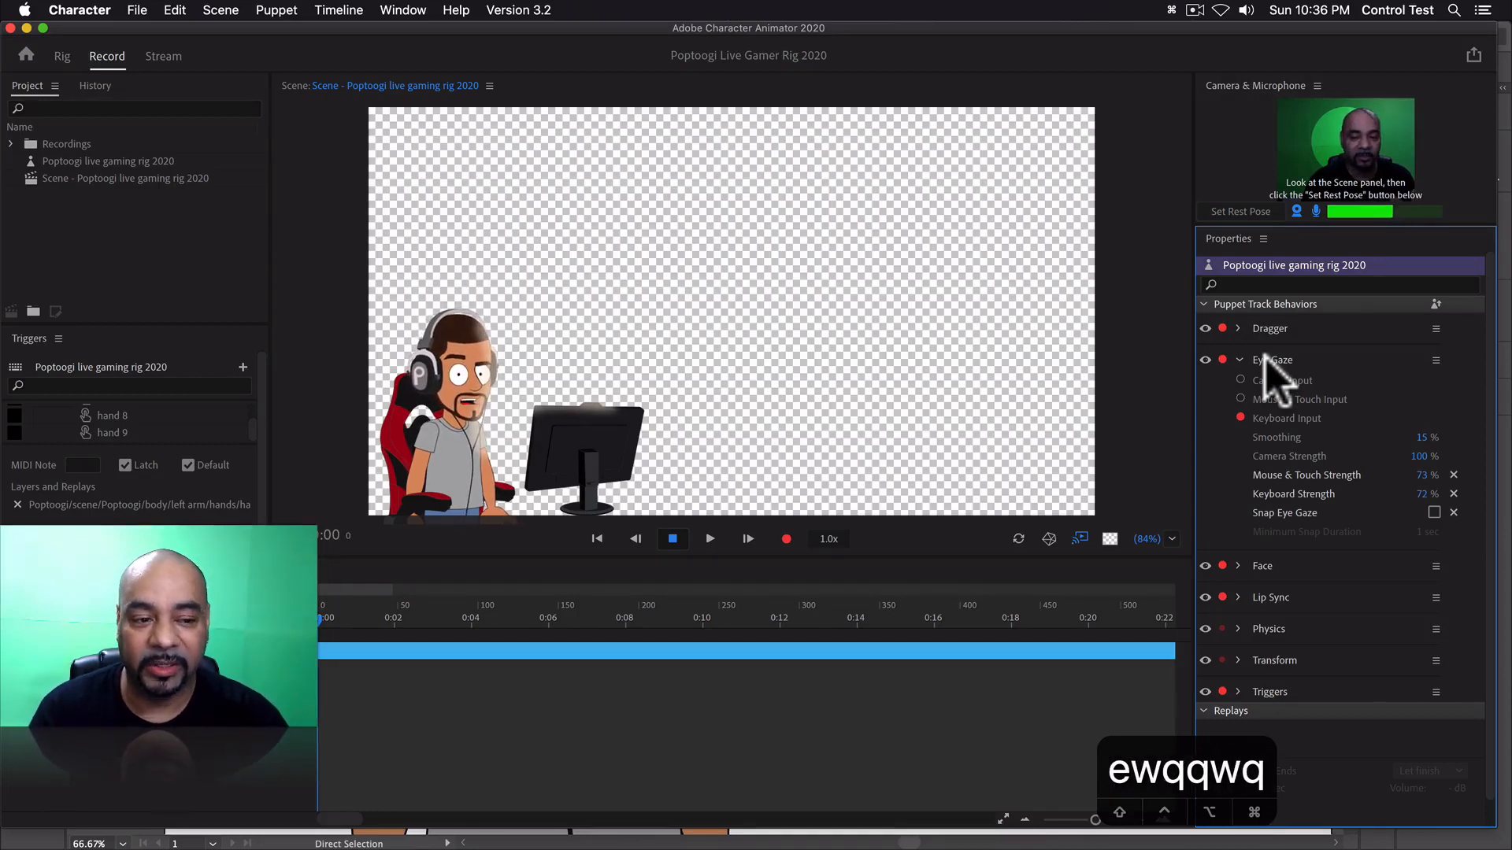
{"action": "key", "text": "q"}
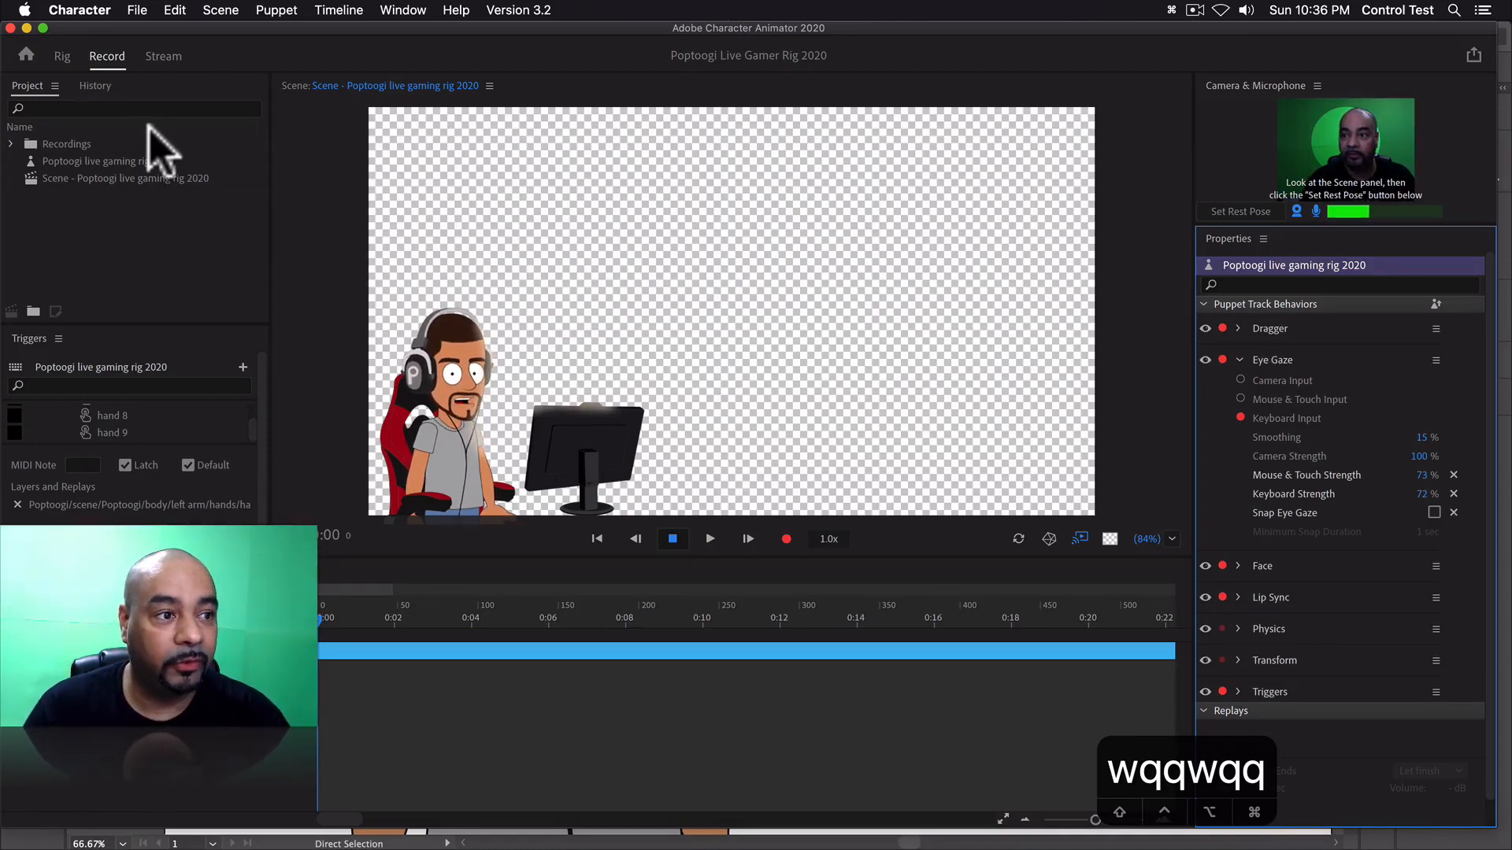
- Add the purple-haired Sebastian example puppet to the project from the Home screen
{"action": "left_click", "coordinate": [25, 55]}
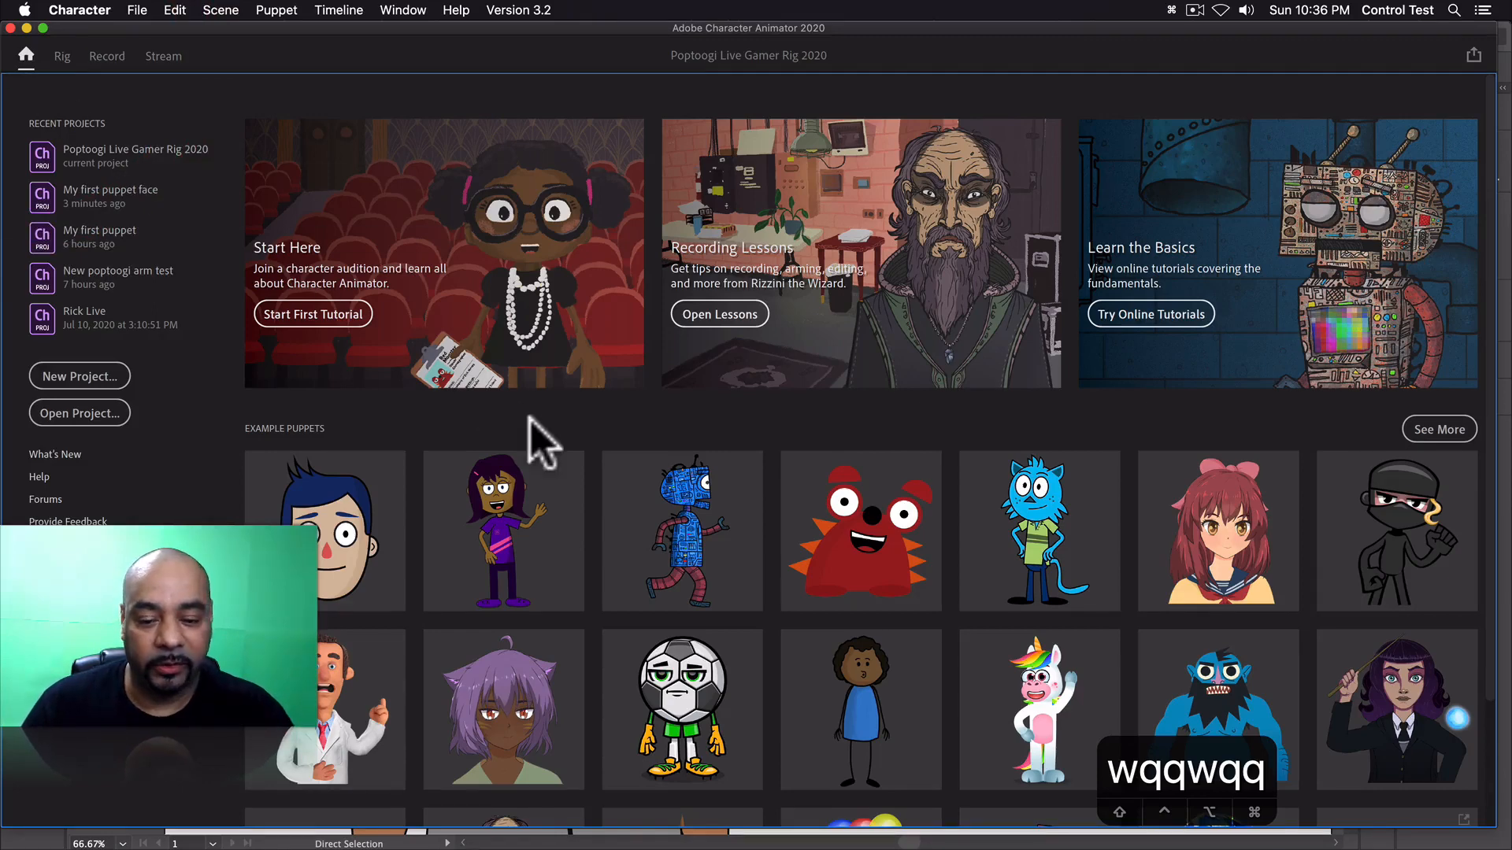
{"action": "scroll", "coordinate": [671, 472], "scroll_direction": "down", "scroll_amount": 2}
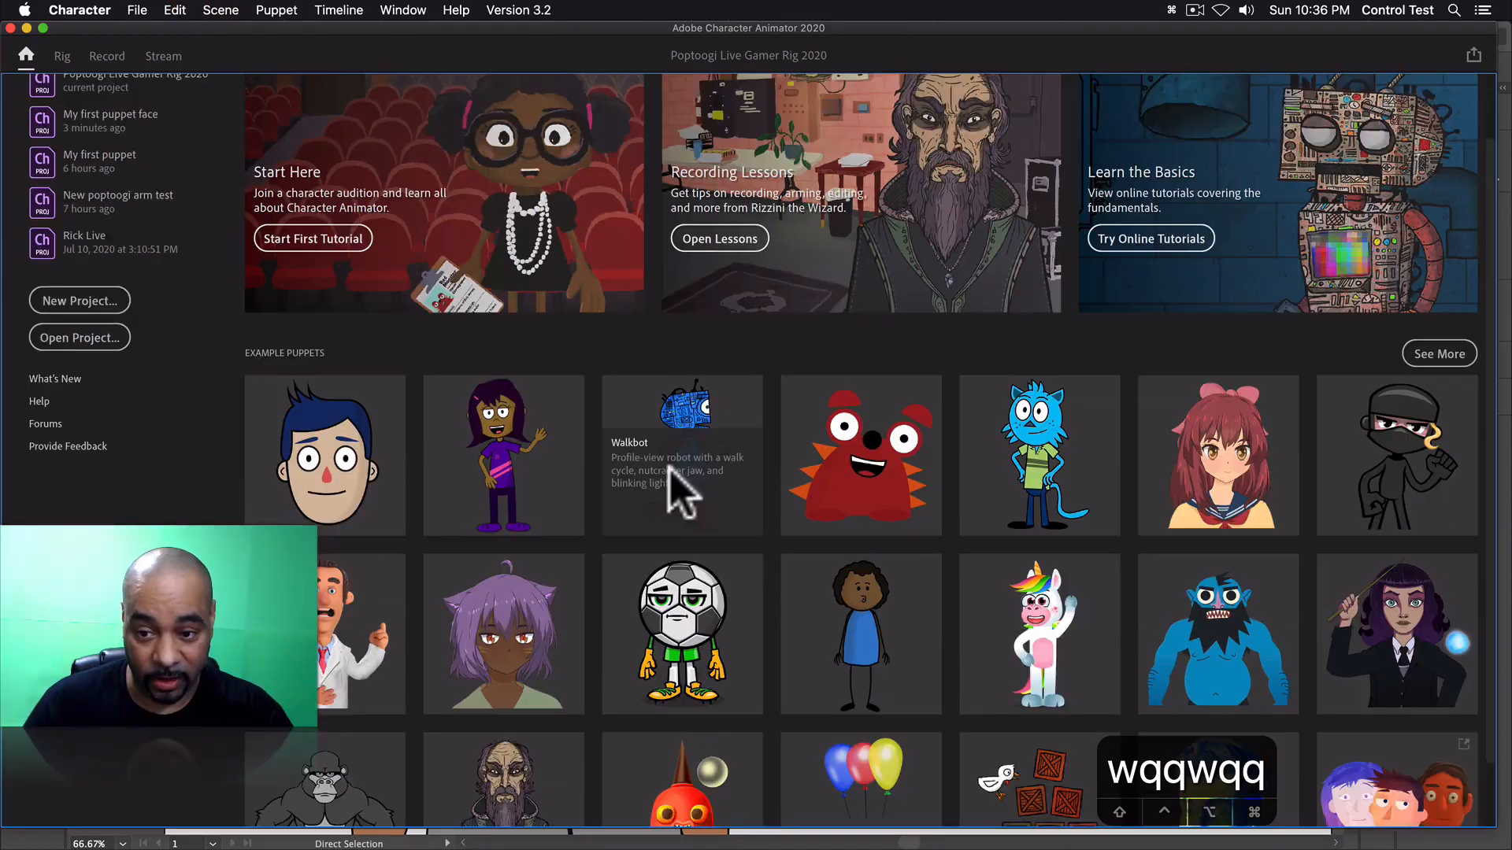
{"action": "scroll", "coordinate": [669, 470], "scroll_direction": "down", "scroll_amount": 2}
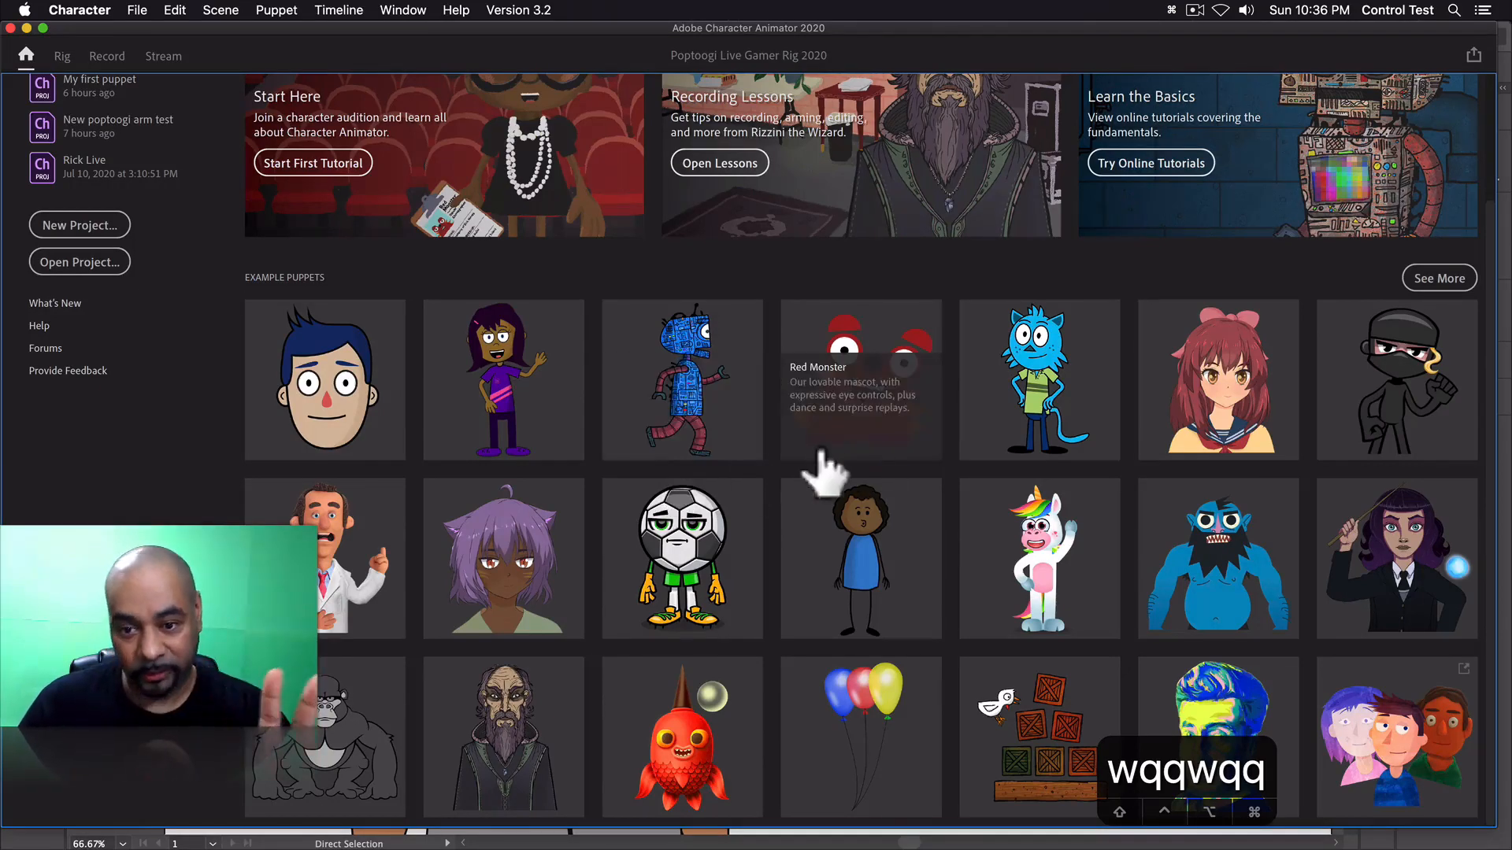
{"action": "left_click", "coordinate": [532, 535]}
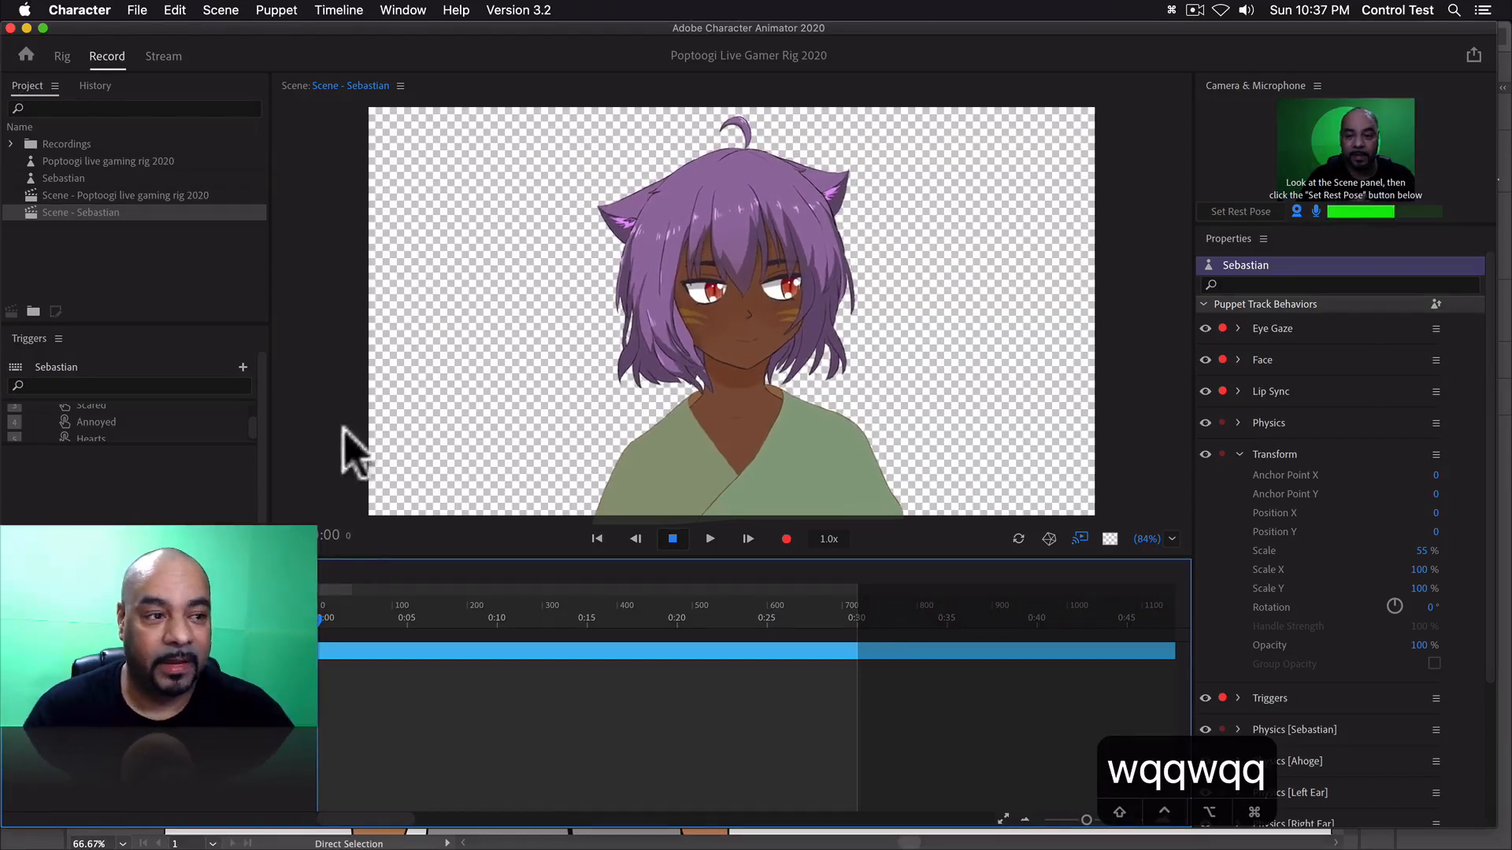
- Look at Sebastian in the Rig workspace and add the Tull example puppet from the Home screen
{"action": "left_click", "coordinate": [62, 56]}
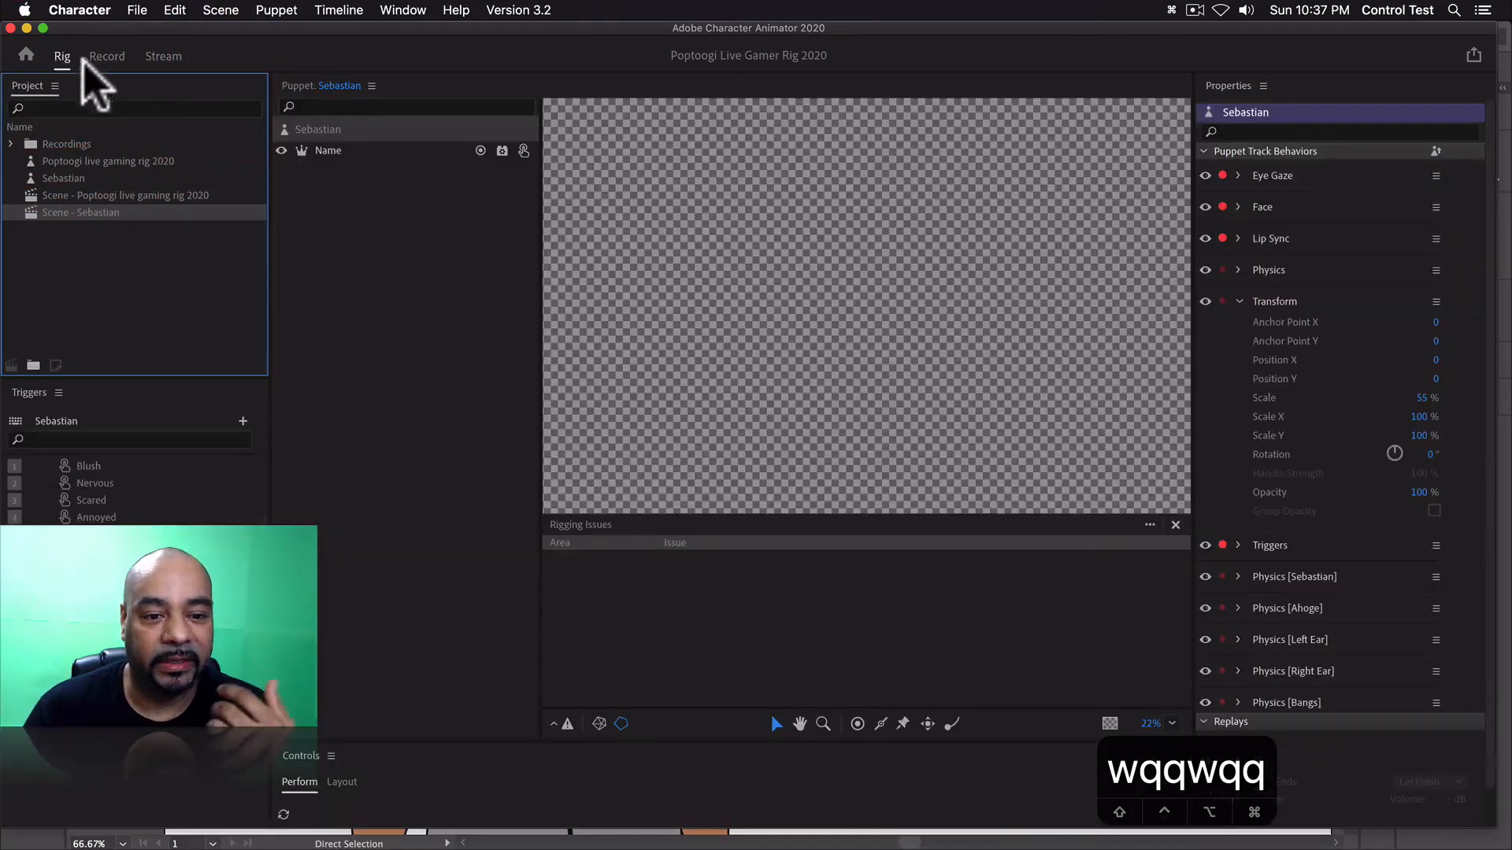
{"action": "left_click", "coordinate": [26, 55]}
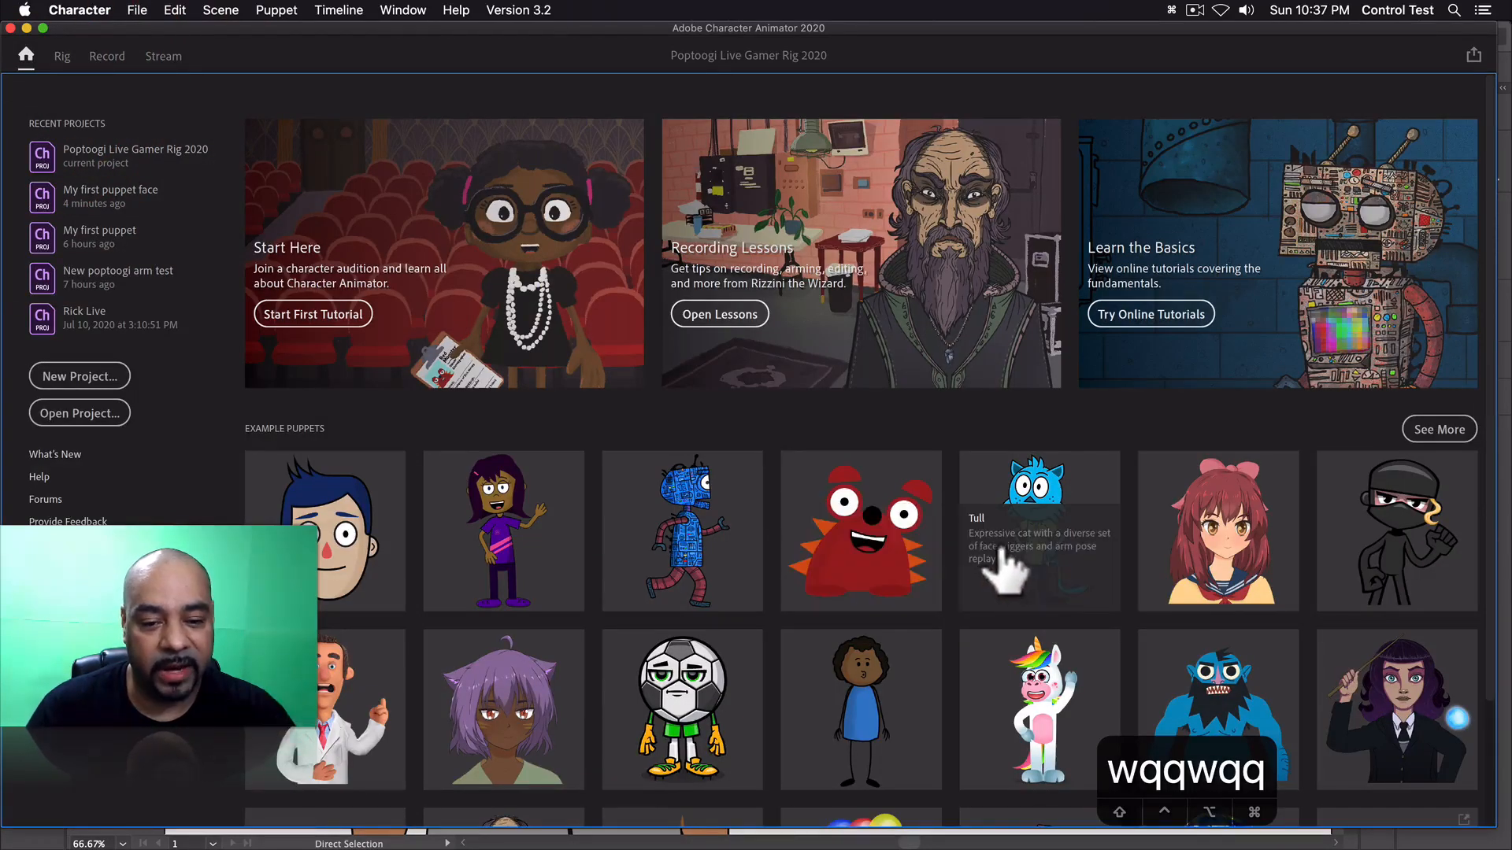
{"action": "left_click", "coordinate": [1016, 490]}
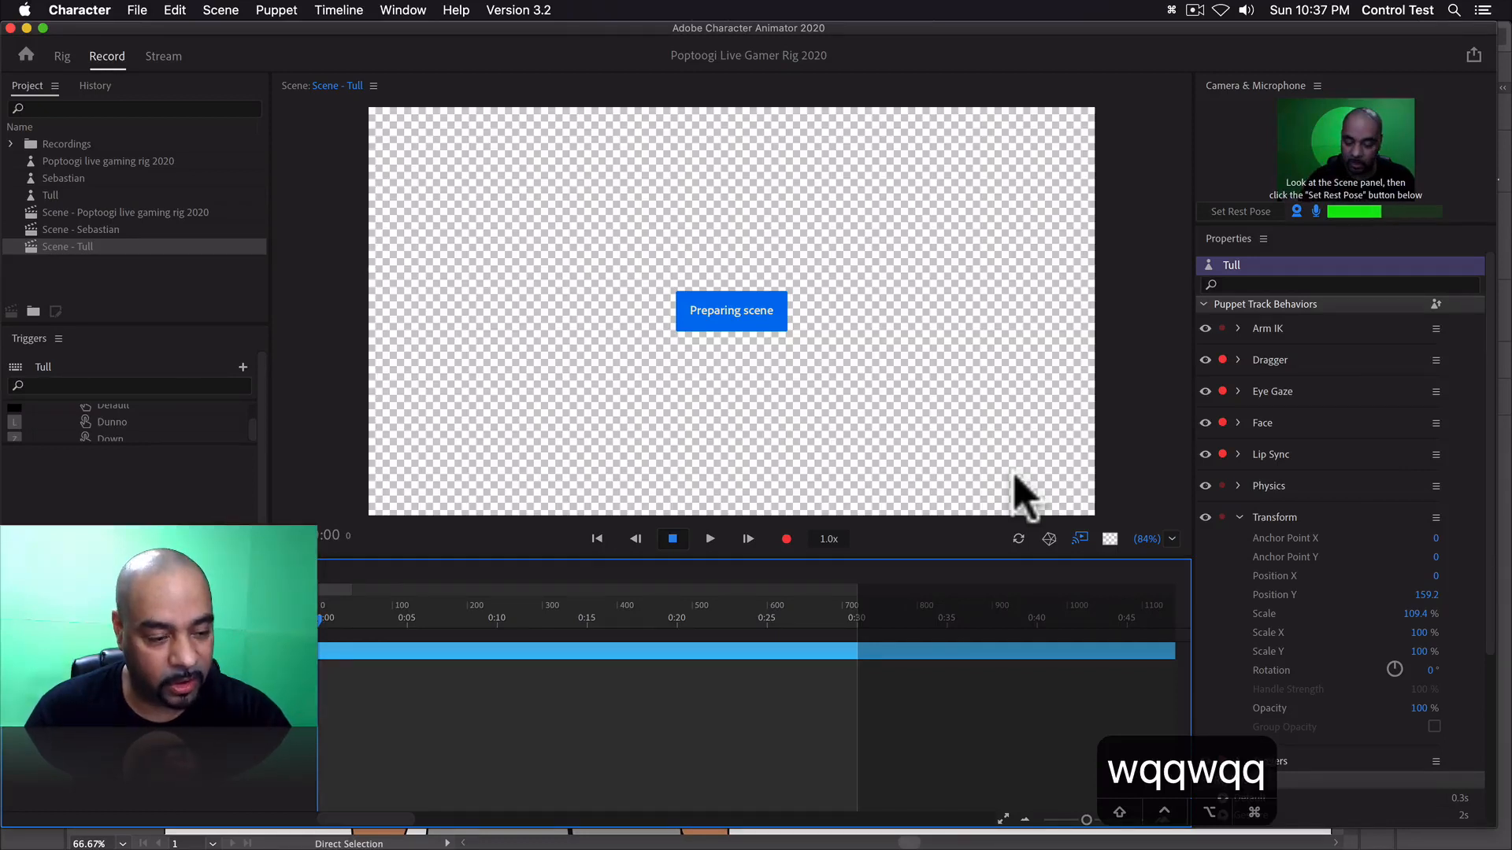
- Test whether the Tull puppet responds to triggers on the upper row of letters
{"action": "key", "text": "q"}
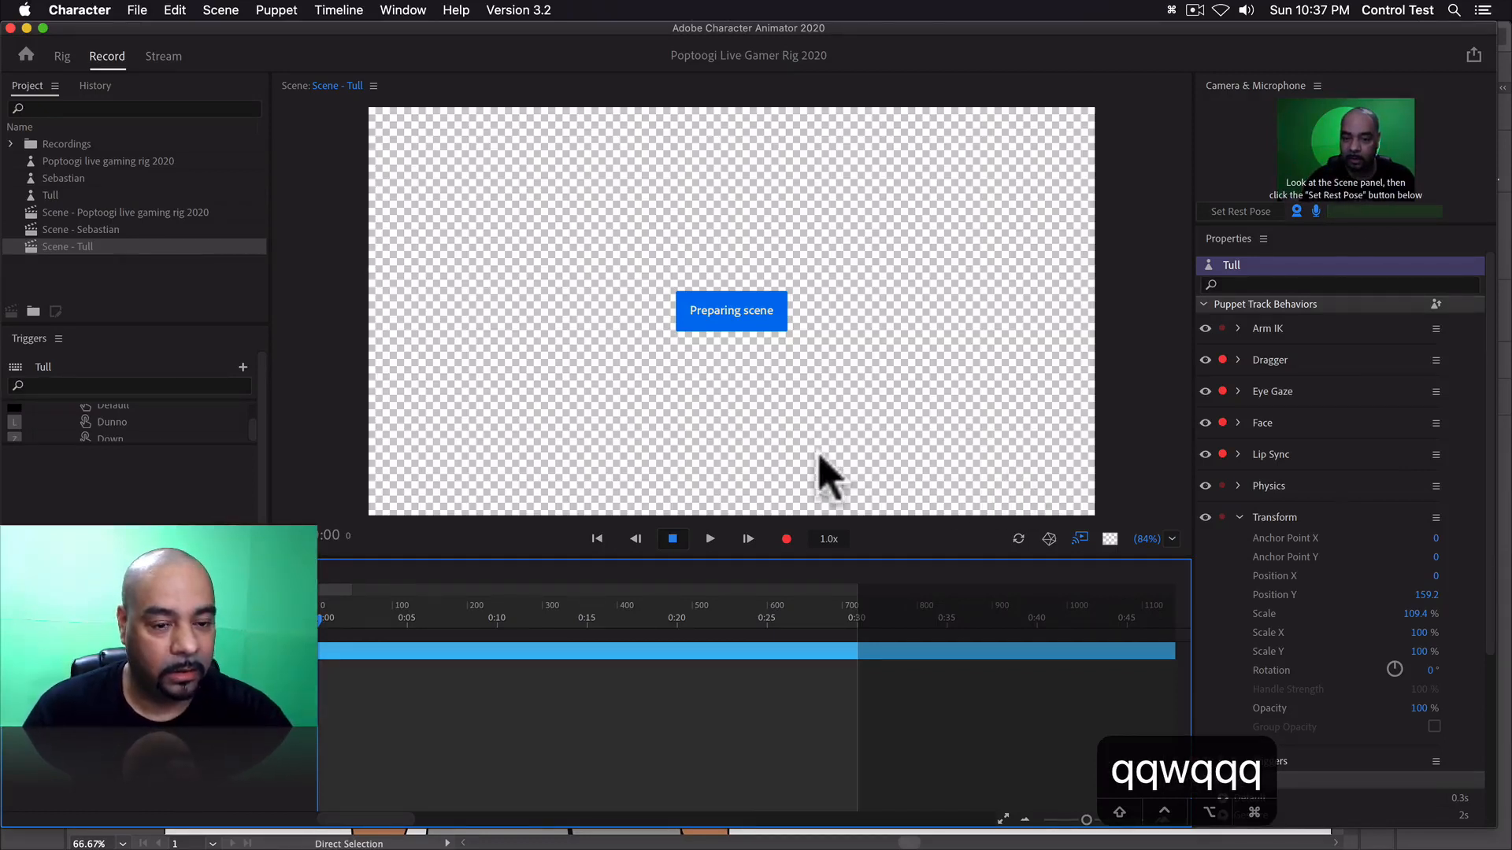
{"action": "key", "text": "q"}
{"action": "key", "text": "q"}
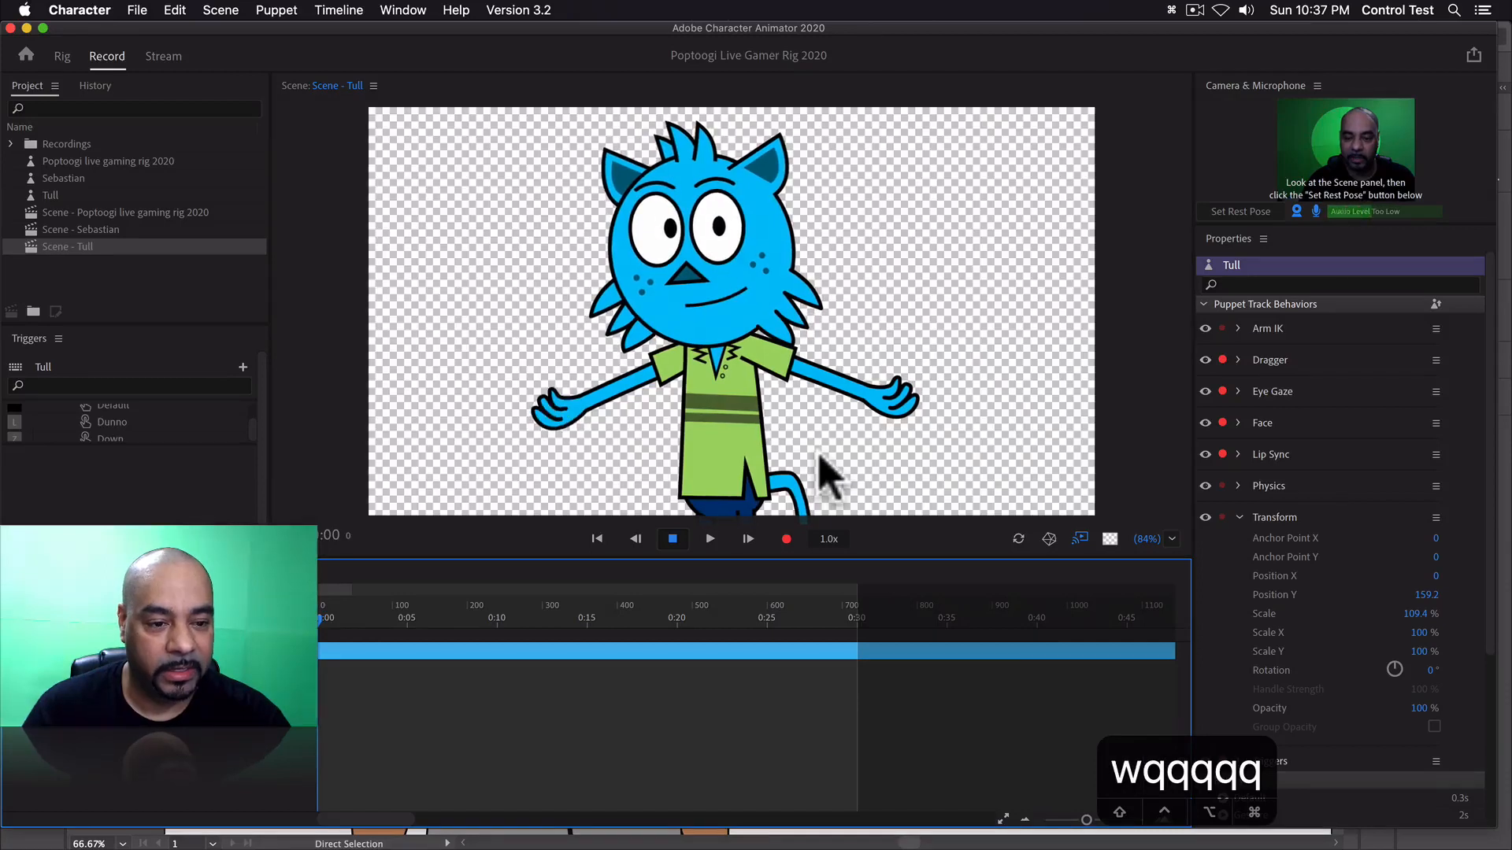
{"action": "key", "text": "q"}
{"action": "key", "text": "w"}
{"action": "key", "text": "e"}
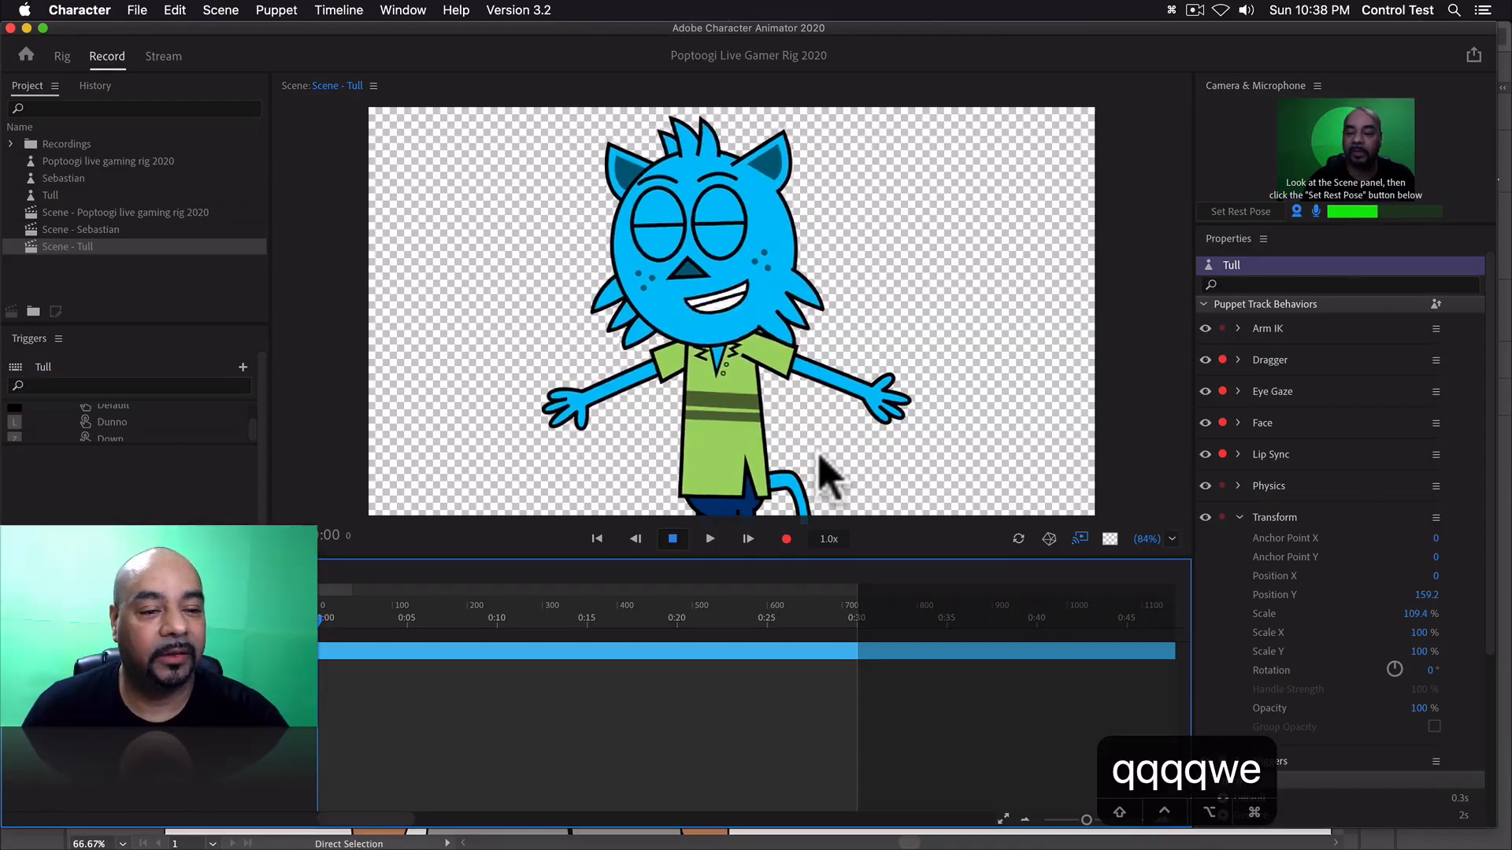
{"action": "key", "text": "q"}
{"action": "key", "text": "w"}
{"action": "key", "text": "e"}
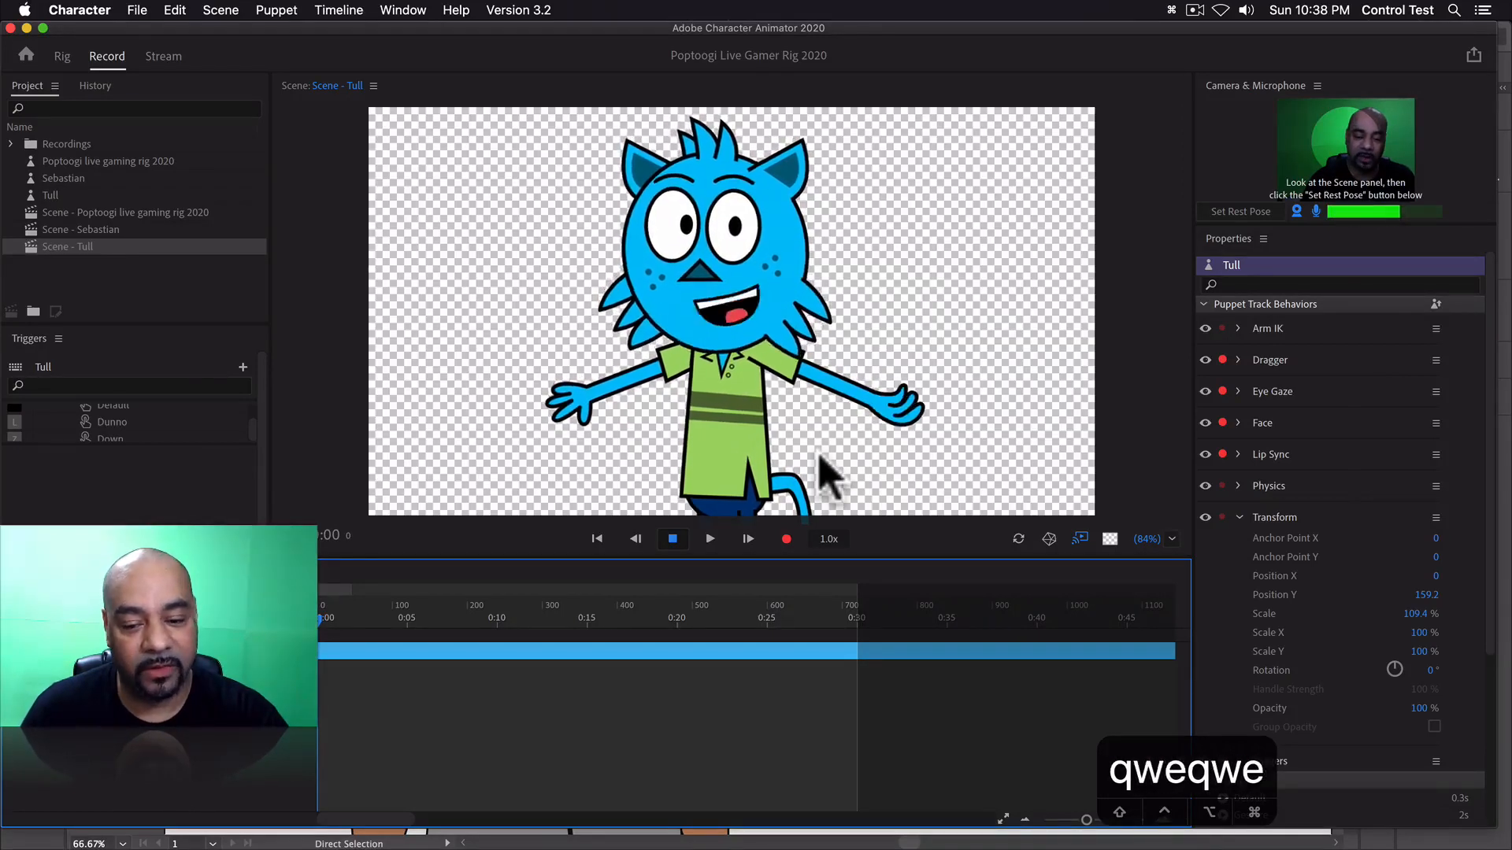
{"action": "key", "text": "r"}
{"action": "key", "text": "t"}
{"action": "key", "text": "y"}
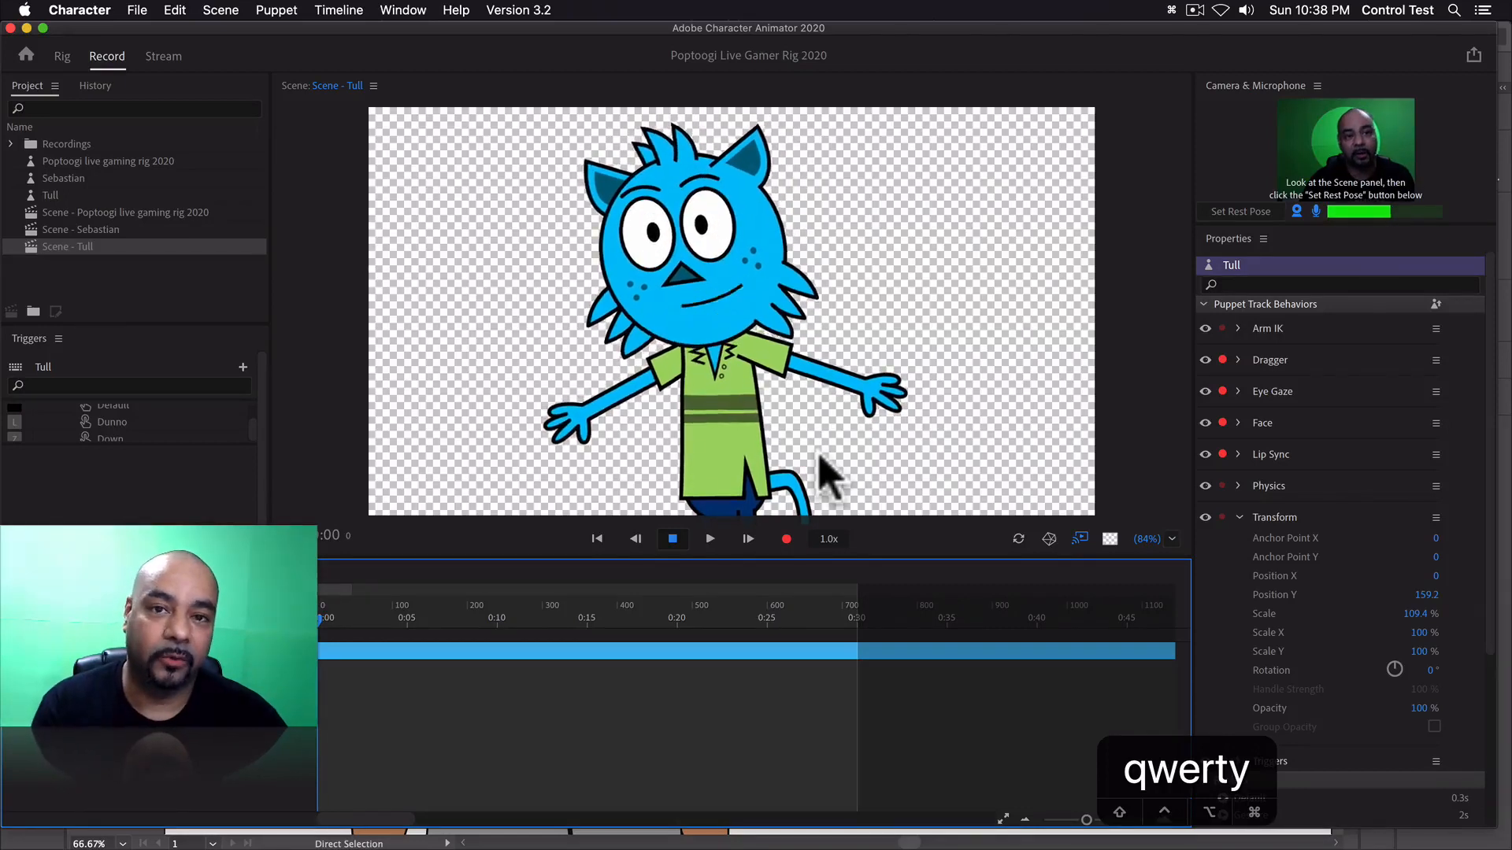
- Preview Tull's facial expression triggers in the scene, including laughing, sad with watery eyes, and crying
{"action": "key", "text": "a"}
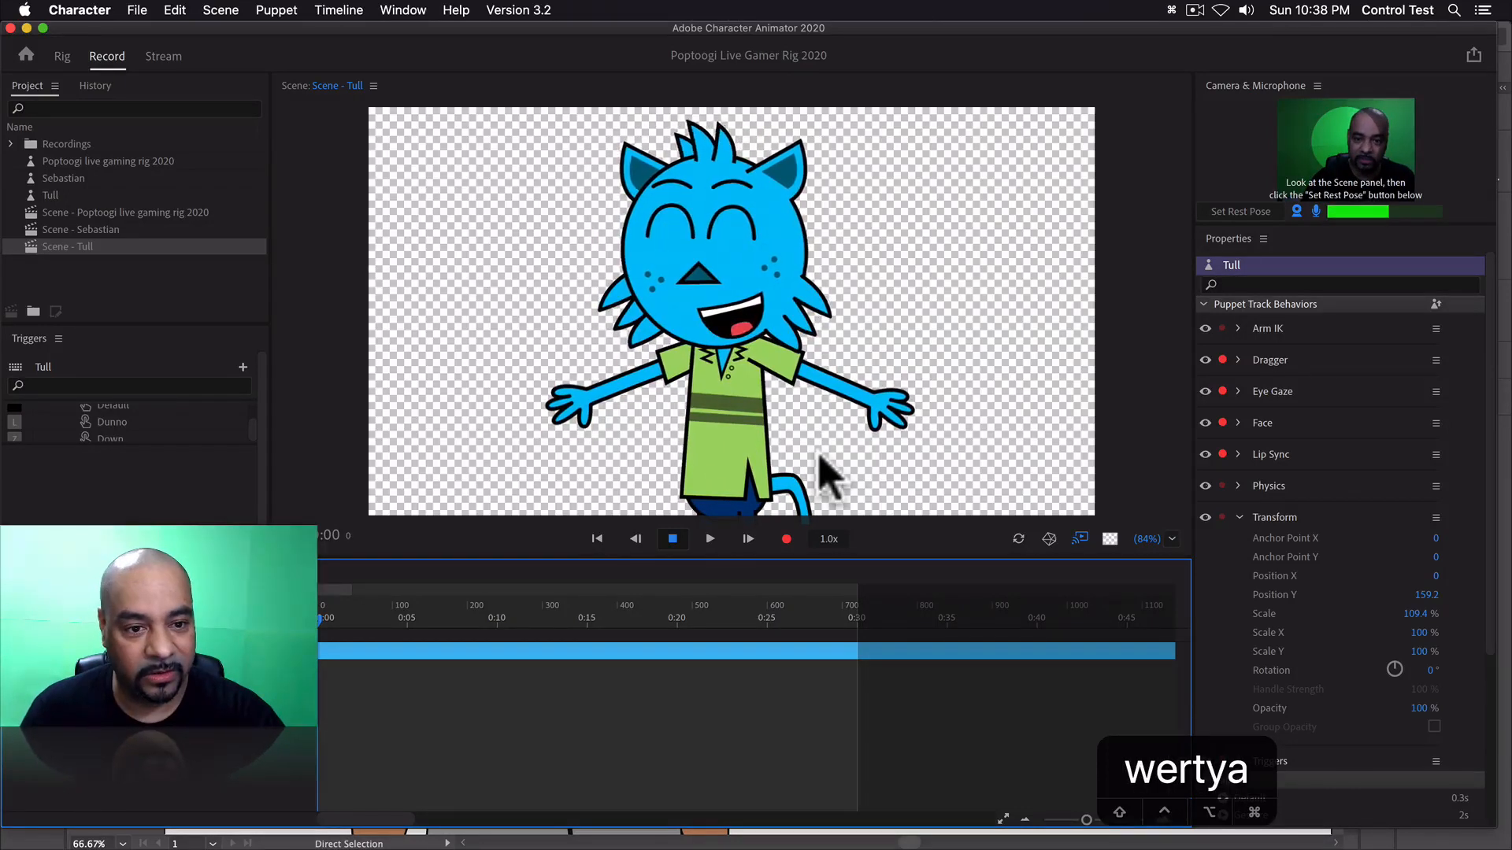
{"action": "key", "text": "a"}
{"action": "key", "text": "a"}
{"action": "key", "text": "a"}
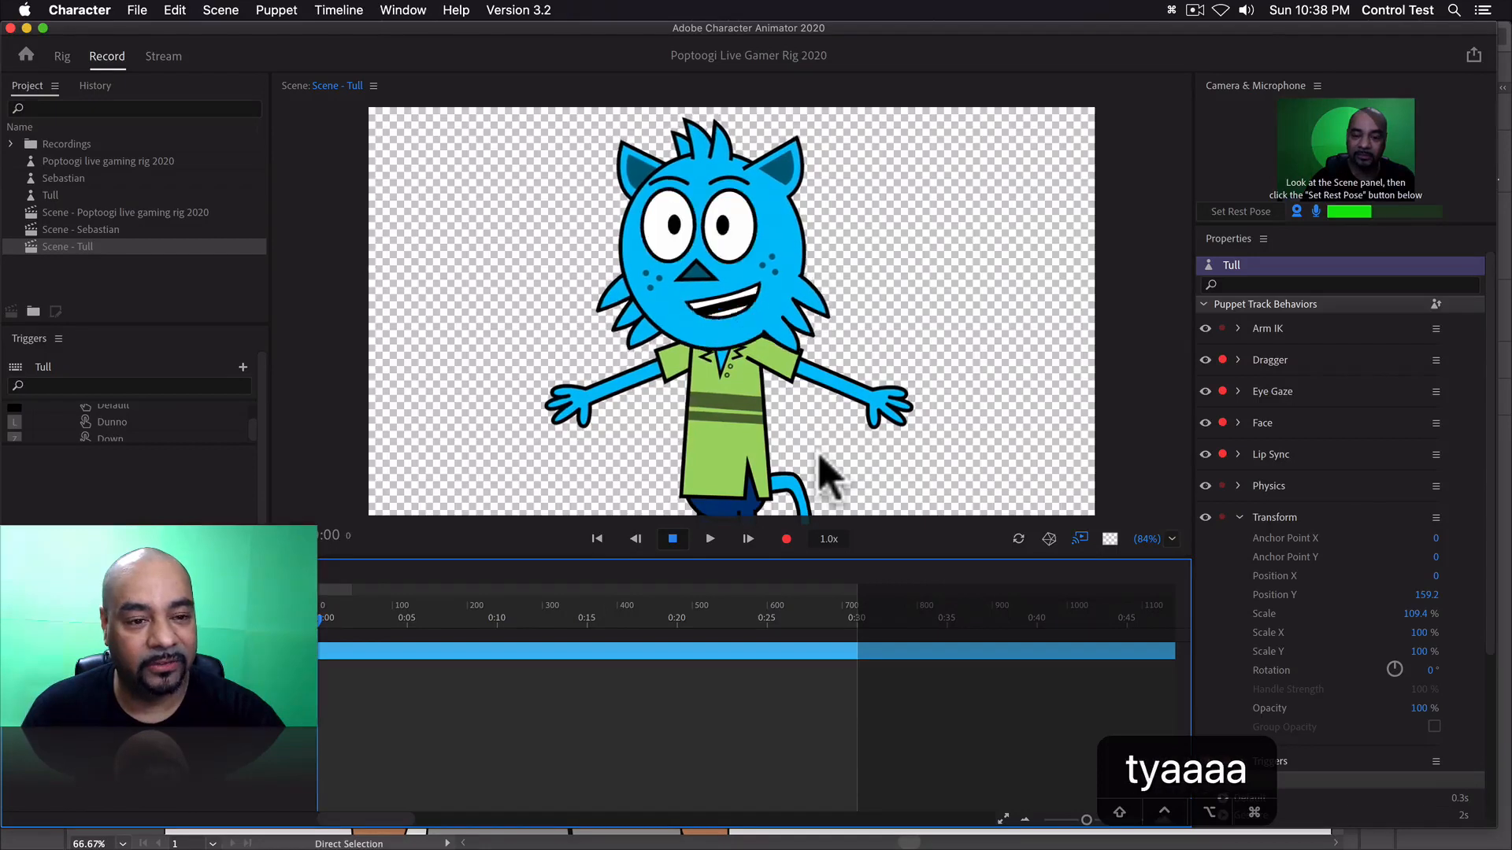
{"action": "key", "text": "s"}
{"action": "key", "text": "s"}
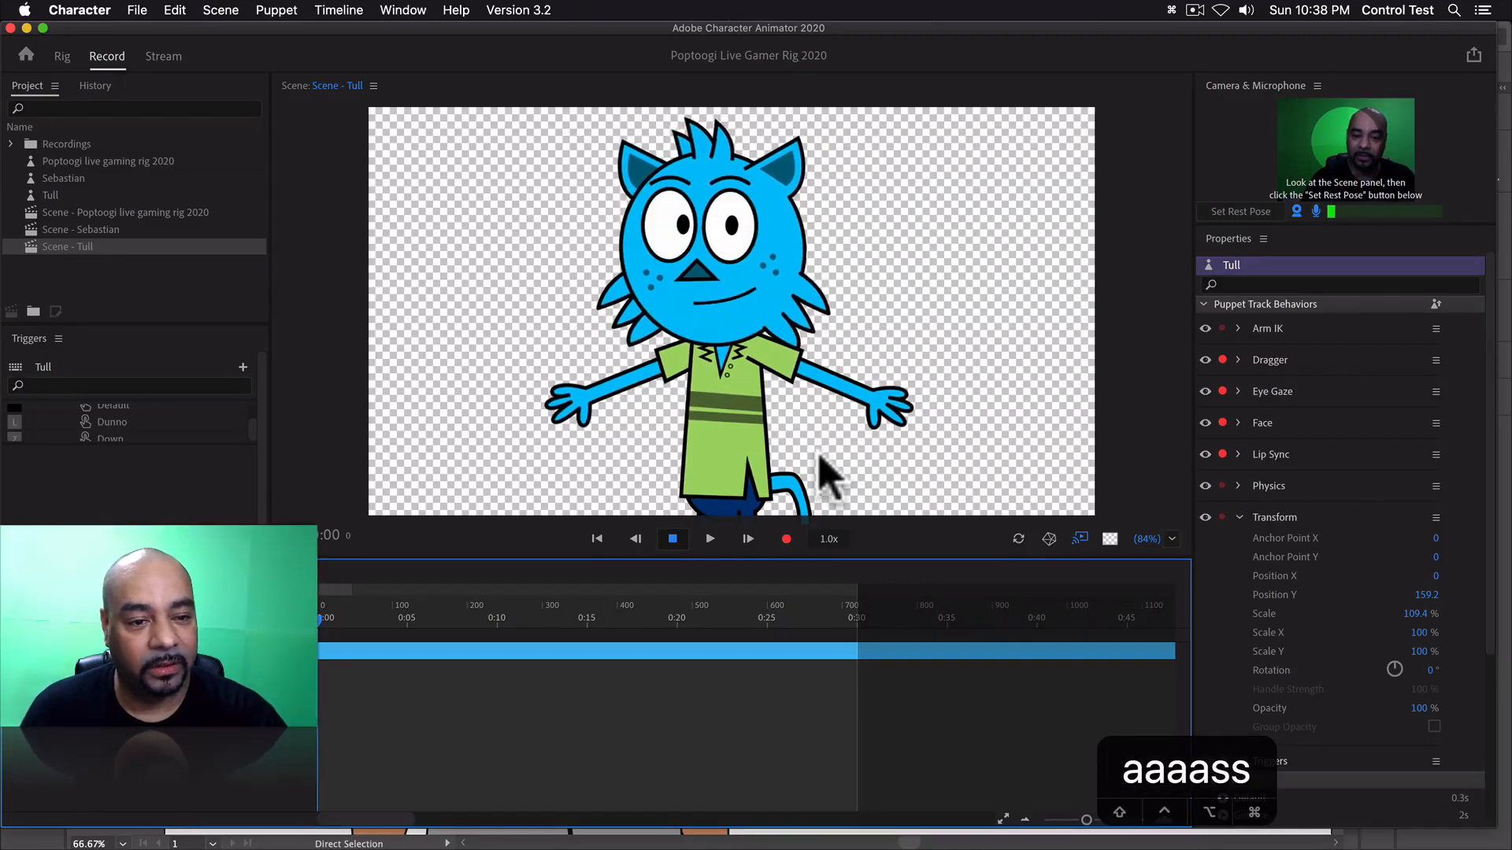
{"action": "key", "text": "d"}
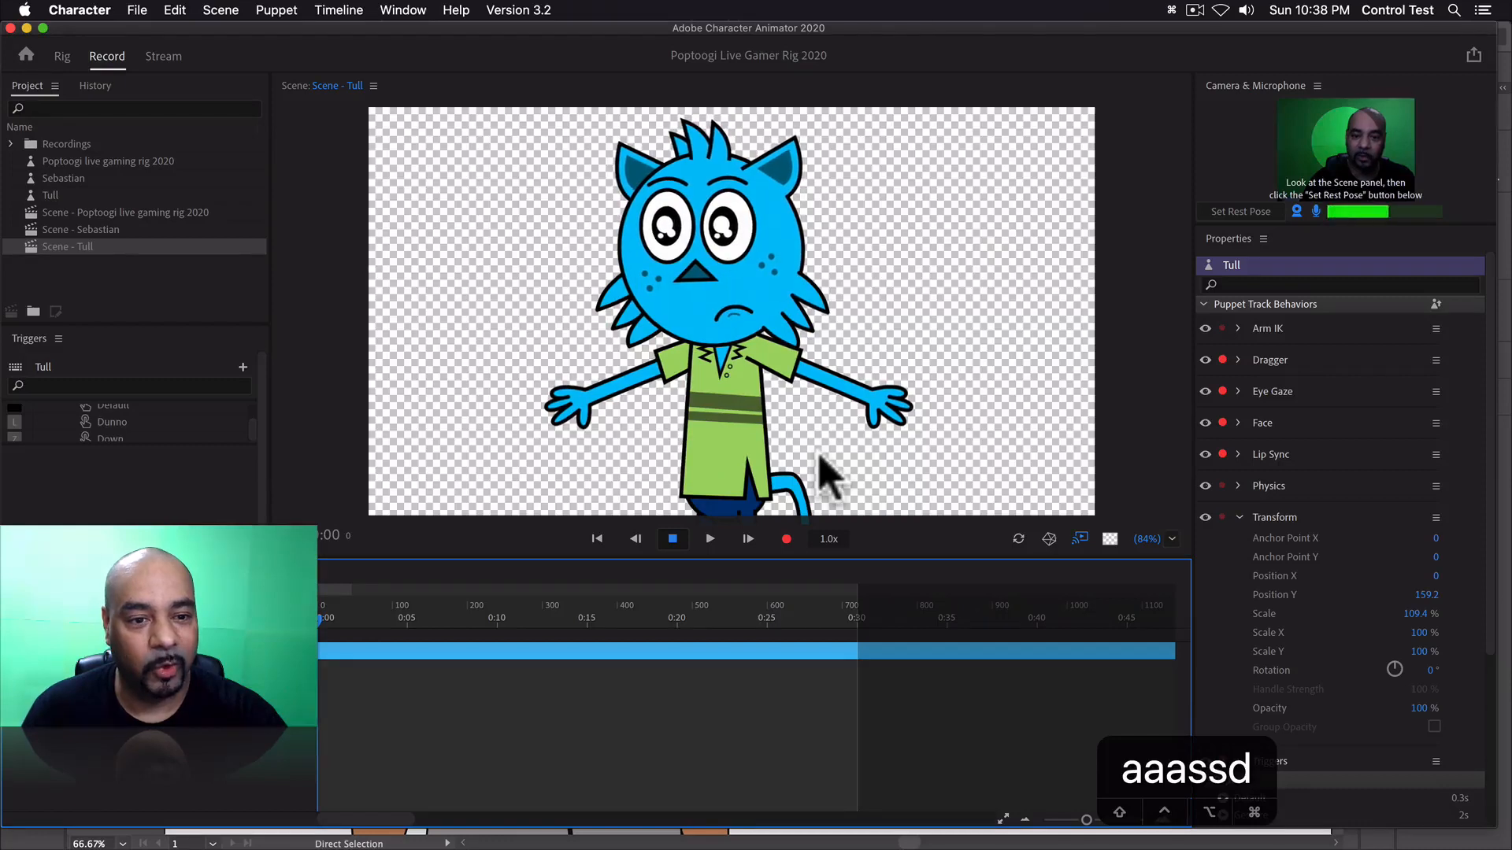
{"action": "key", "text": "d"}
{"action": "key", "text": "f"}
{"action": "key", "text": "h"}
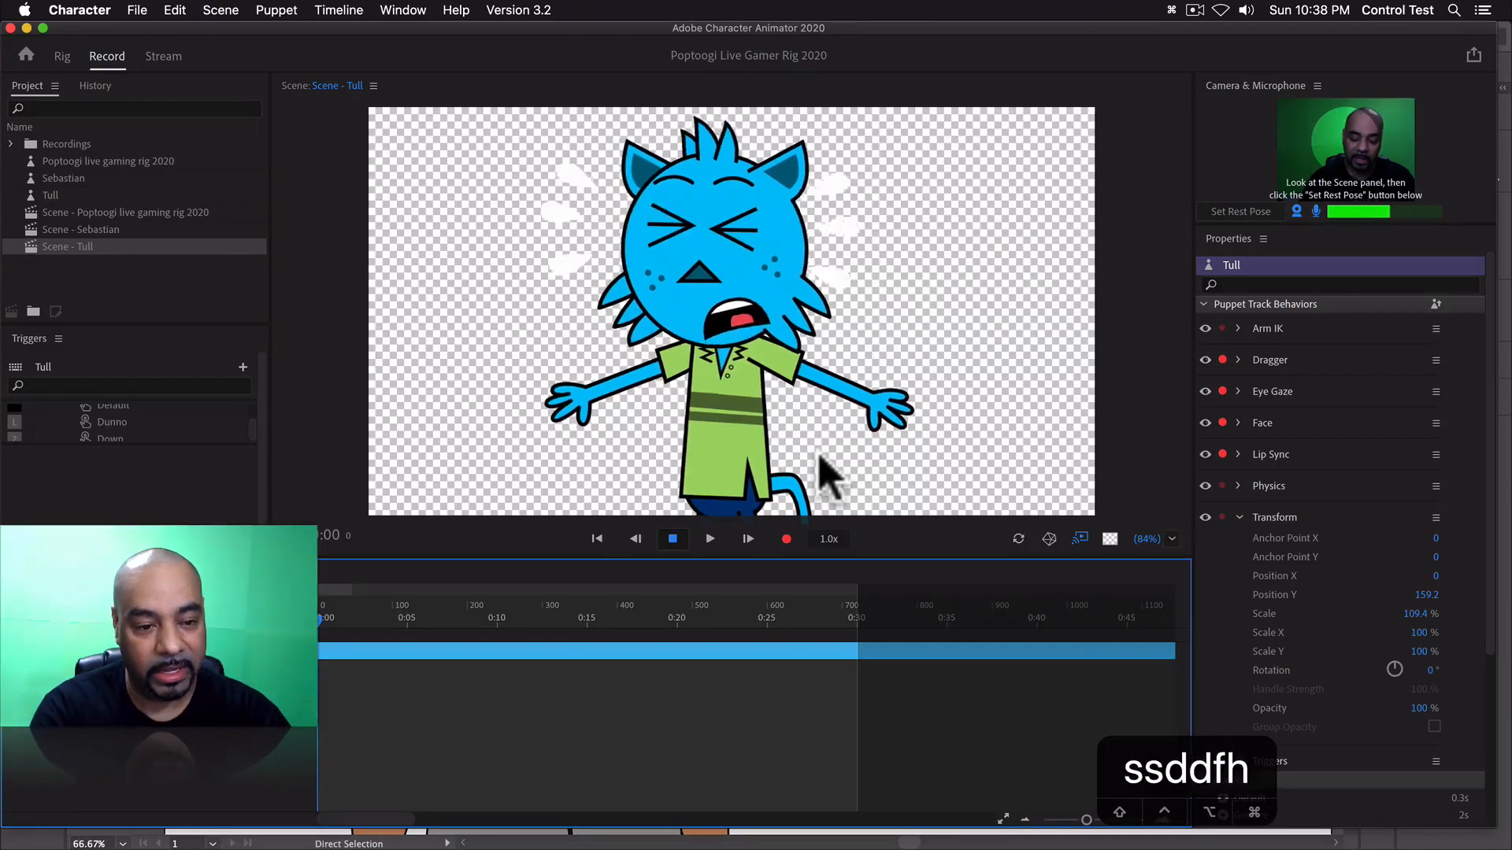
{"action": "key", "text": "g"}
{"action": "key", "text": "a"}
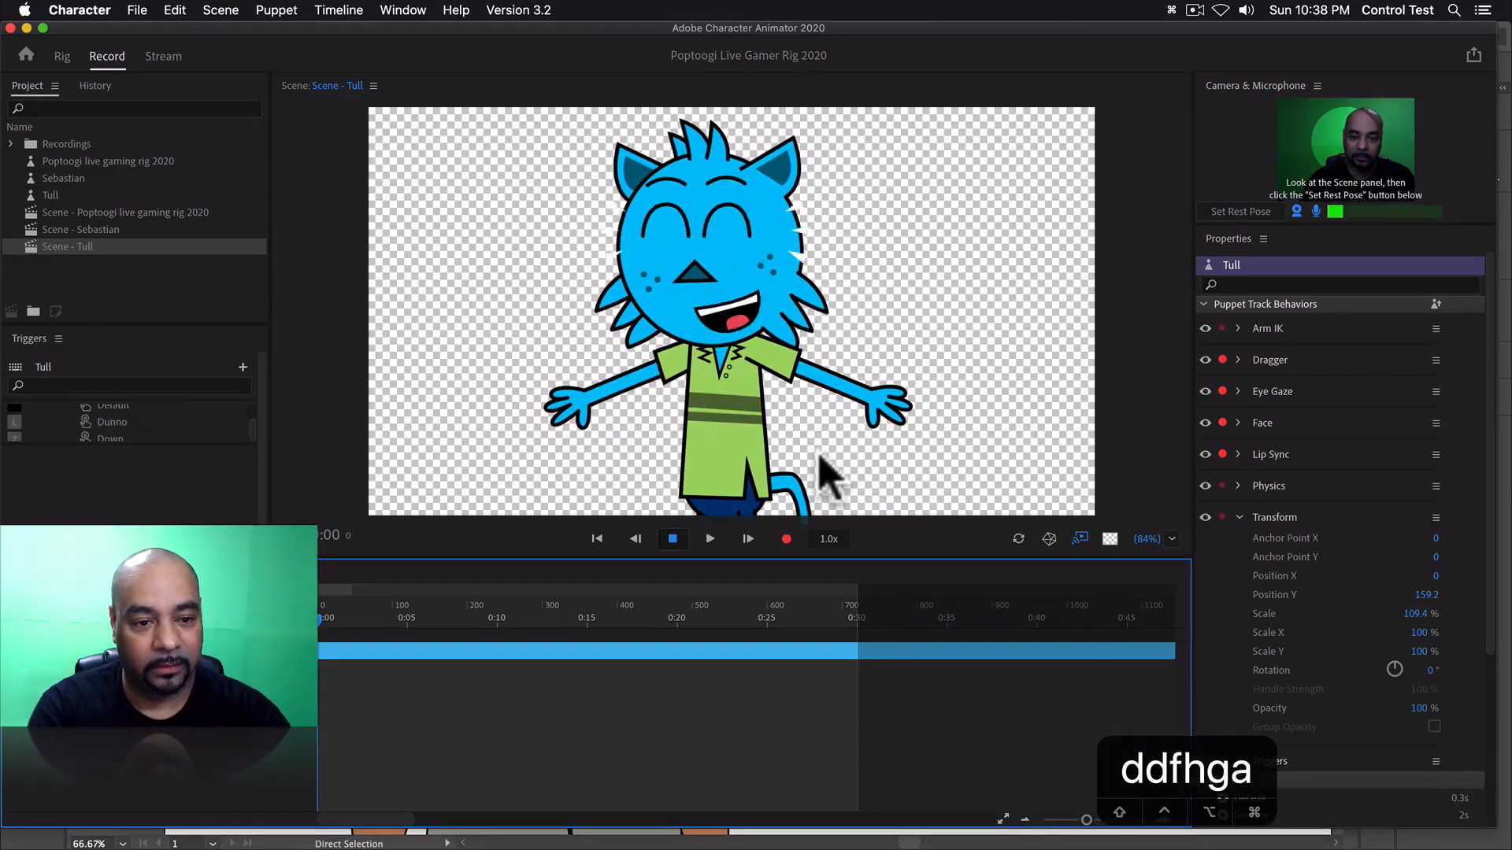
- Pose Tull's arms in the scene, raising one hand to the cheek and lowering the other beside the body
{"action": "mouse_move", "coordinate": [567, 410]}
{"action": "left_mouse_down"}
{"action": "mouse_move", "coordinate": [620, 427]}
{"action": "mouse_move", "coordinate": [581, 391]}
{"action": "left_mouse_up"}
{"action": "left_click_drag", "start_coordinate": [872, 408], "coordinate": [843, 330]}
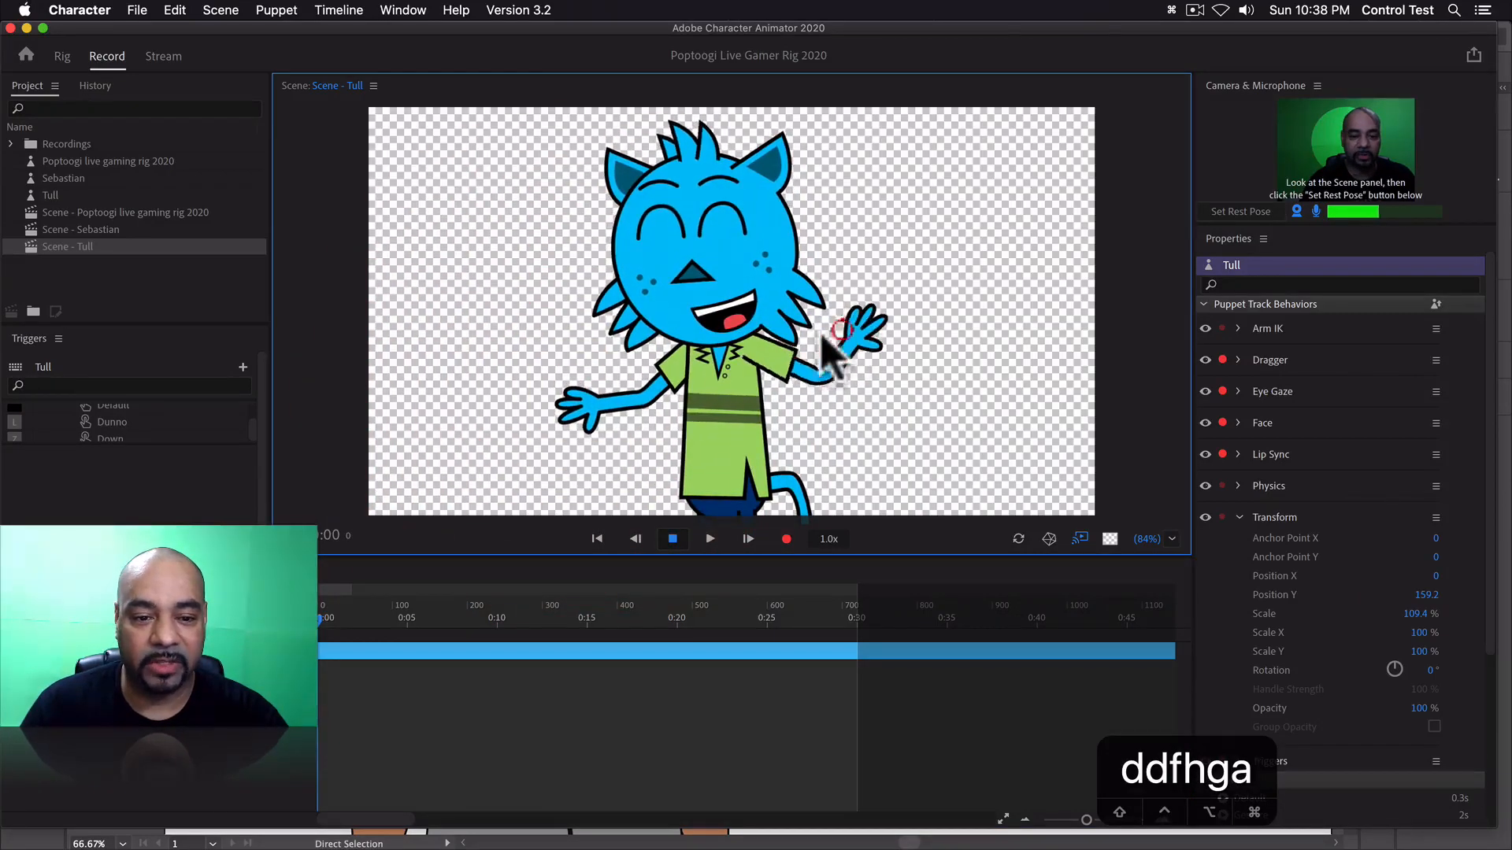
{"action": "left_click_drag", "start_coordinate": [584, 406], "coordinate": [611, 364]}
{"action": "left_click_drag", "start_coordinate": [867, 337], "coordinate": [810, 472]}
- Cycle through Tull's laughing, sad and annoyed expression triggers while the arms hold their pose
{"action": "key", "text": "a"}
{"action": "key", "text": "s"}
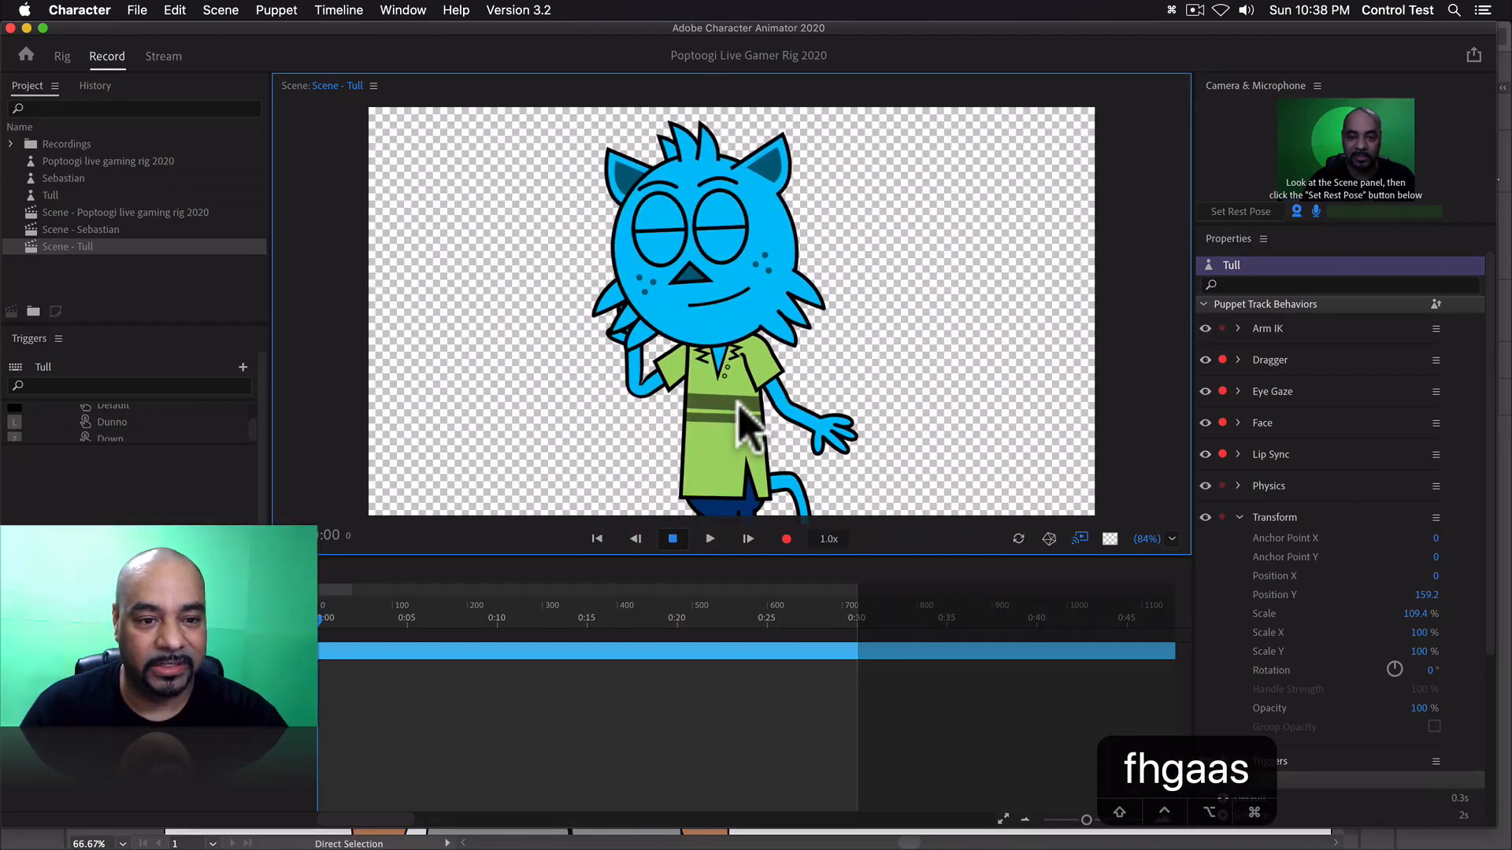
{"action": "key", "text": "a"}
{"action": "key", "text": "a"}
{"action": "key", "text": "a"}
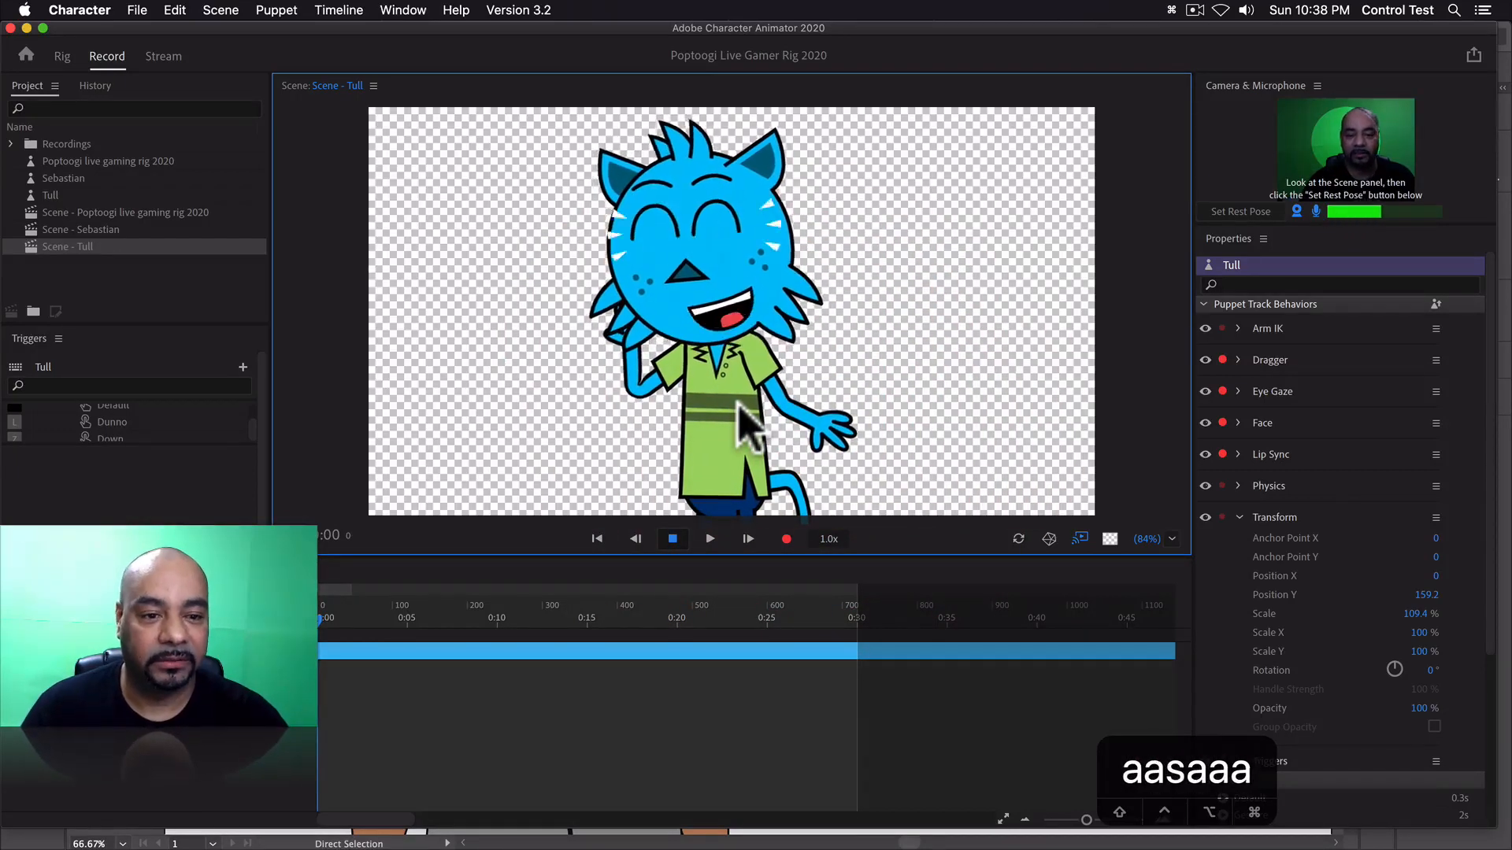
{"action": "key", "text": "s"}
{"action": "key", "text": "d"}
{"action": "key", "text": "w"}
{"action": "key", "text": "q"}
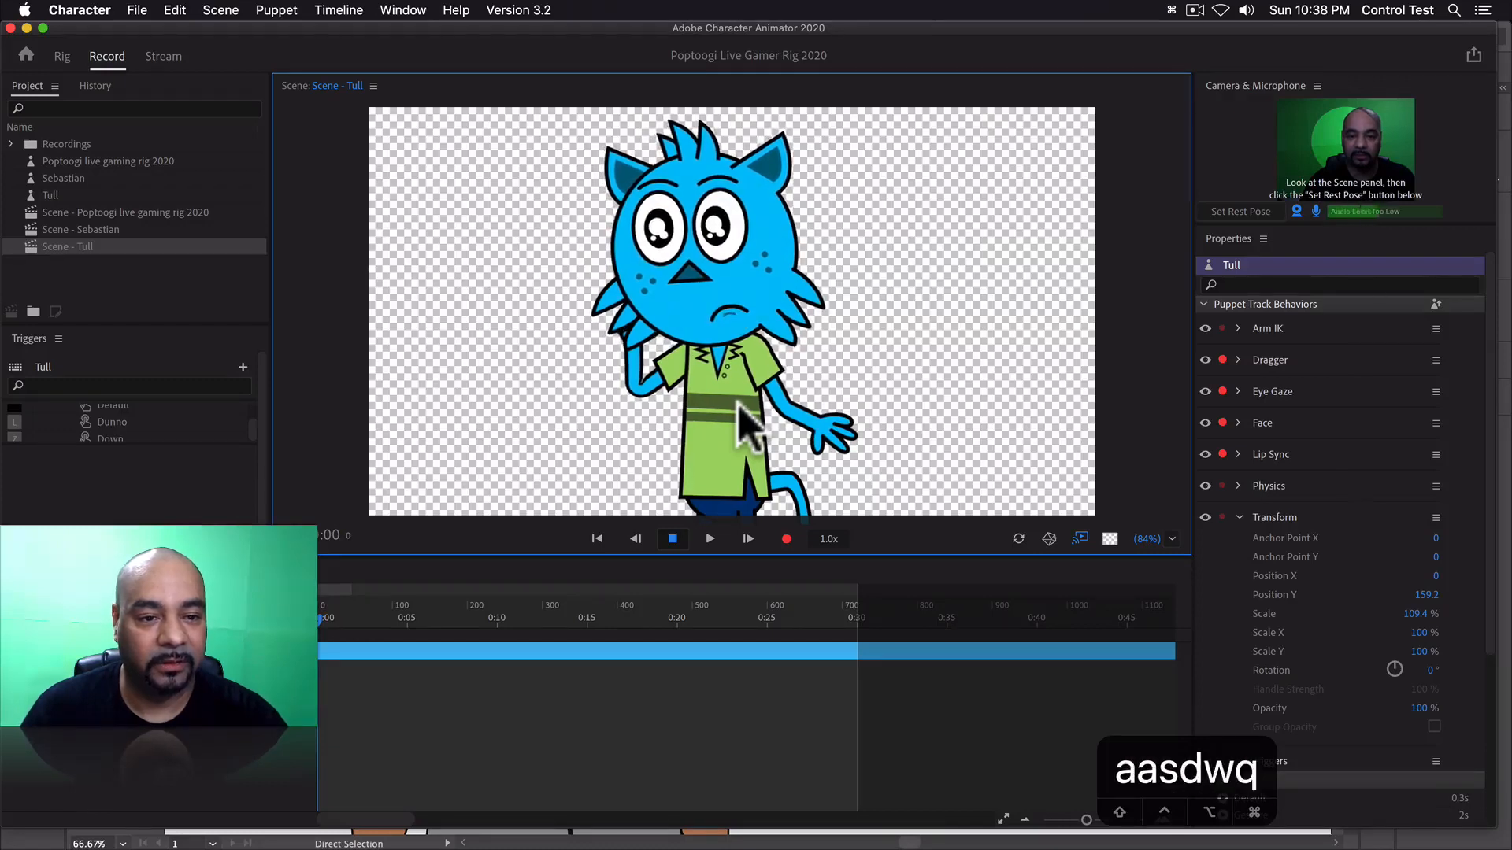
{"action": "key", "text": "a"}
{"action": "key", "text": "s"}
{"action": "key", "text": "d"}
{"action": "key", "text": "f"}
{"action": "key", "text": "f"}
{"action": "key", "text": "g"}
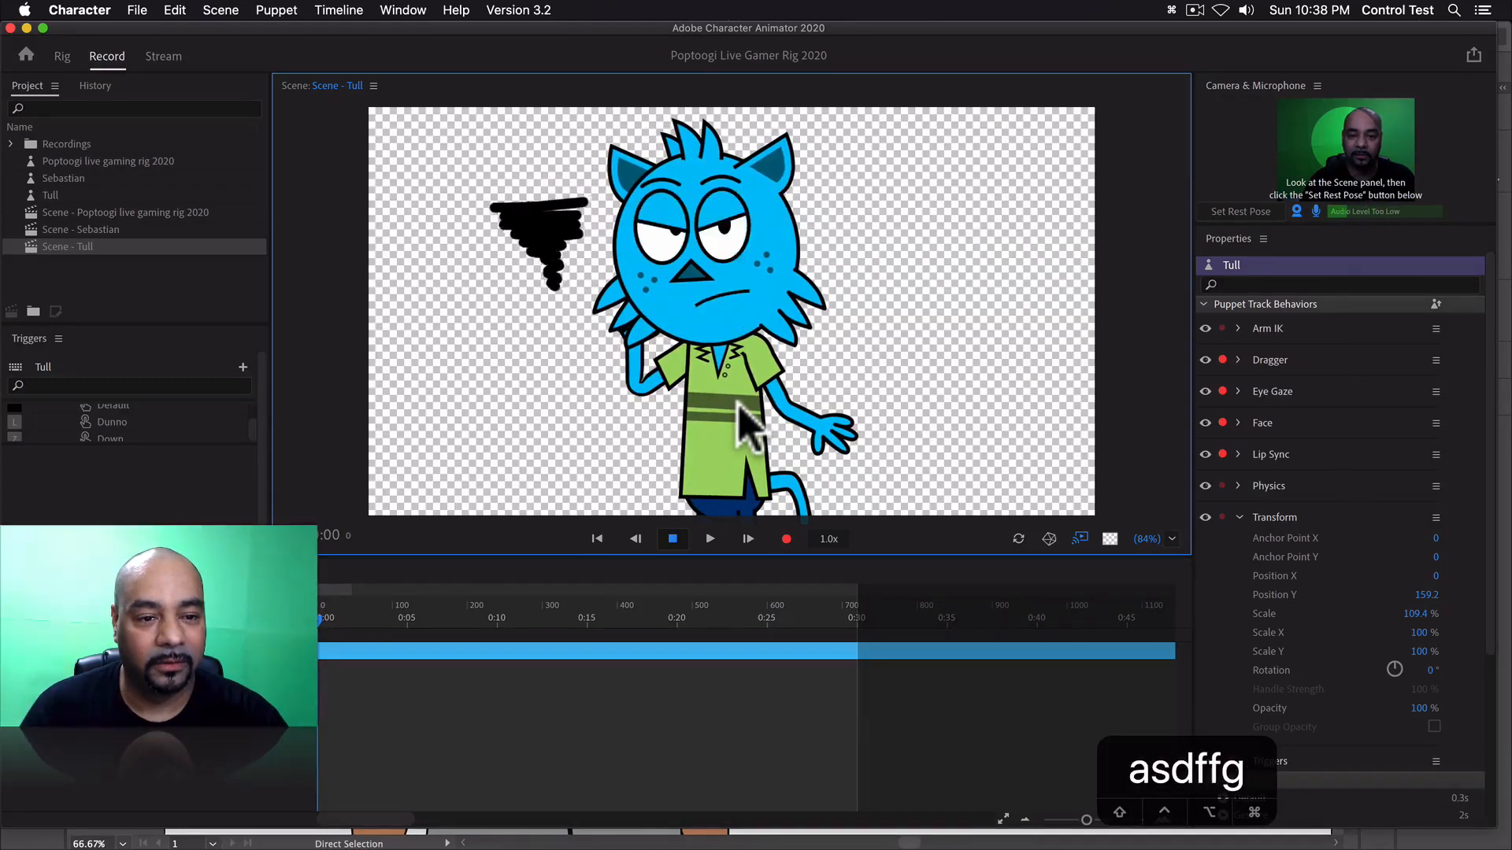
- Trigger Tull's laughing expression again in the scene and return both arms to rest beside the body
{"action": "key", "text": "h"}
{"action": "key", "text": "a"}
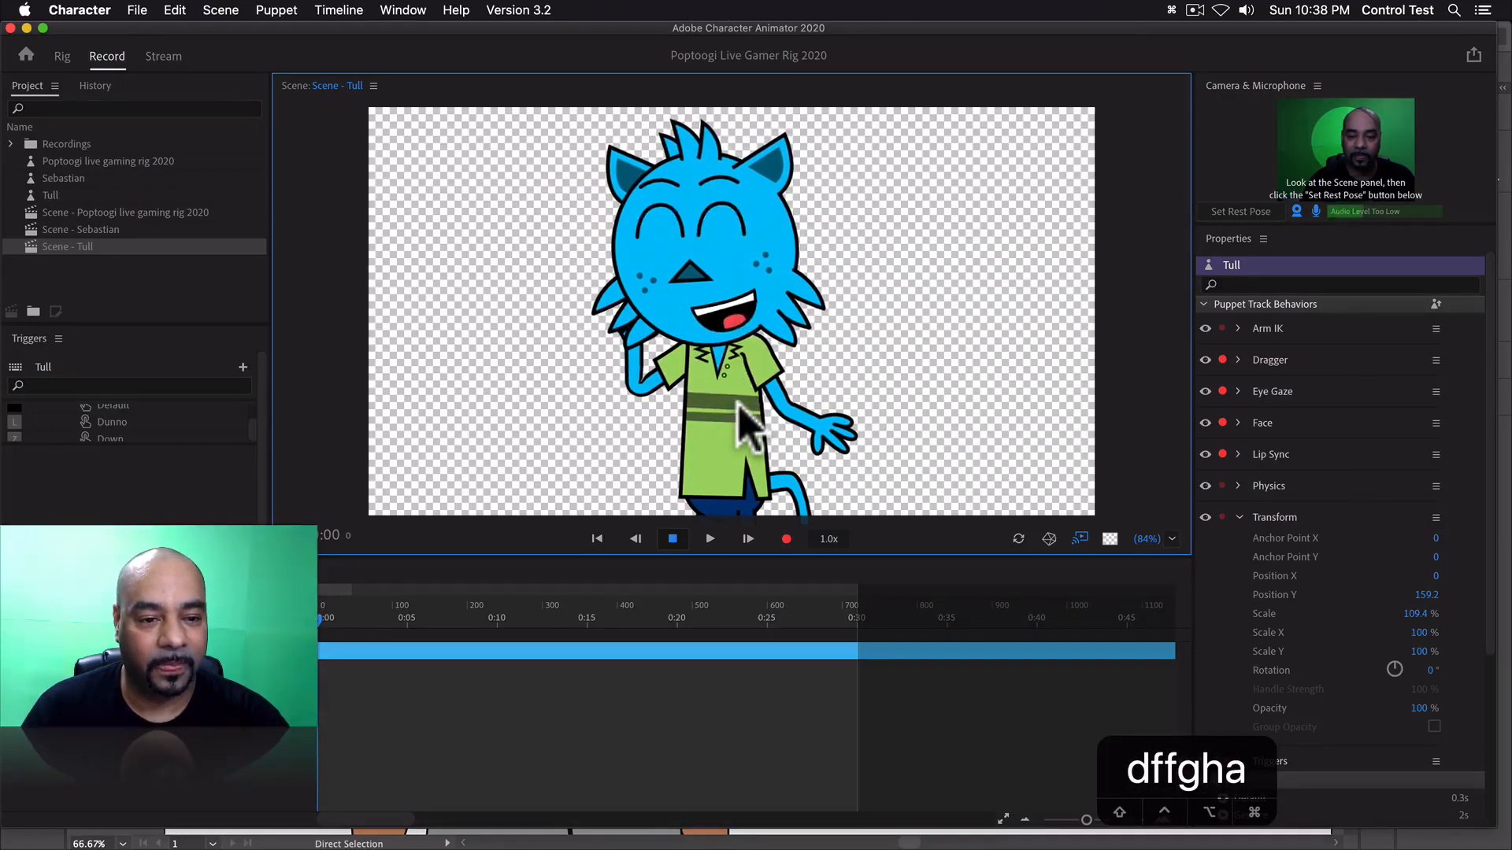
{"action": "key", "text": "z"}
{"action": "key", "text": "a"}
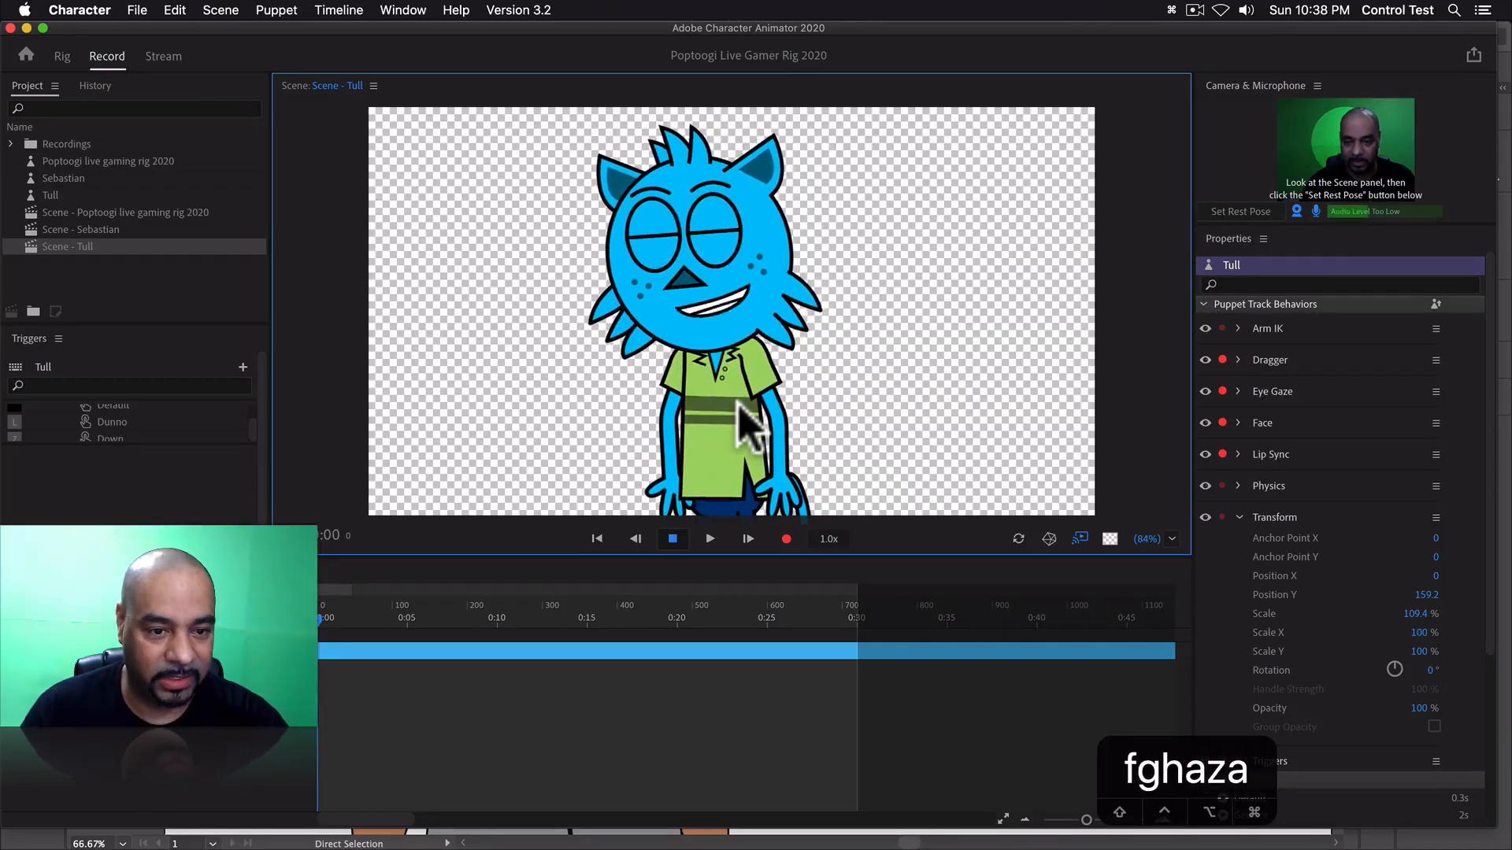
{"action": "key", "text": "s"}
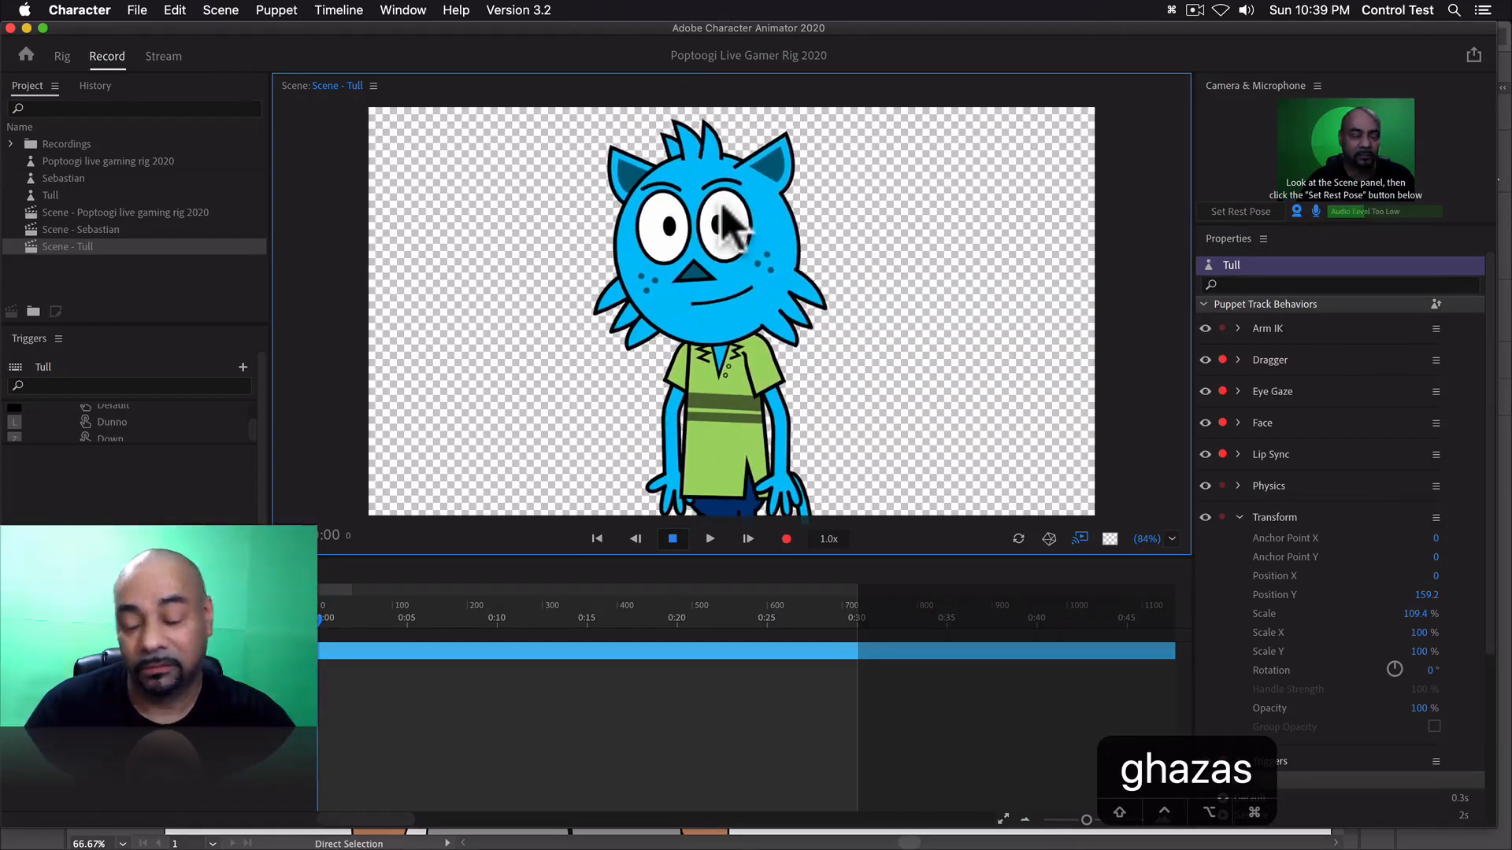
- Switch to Illustrator and create a new 1000 x 1000 pt document with one artboard
{"action": "left_click", "coordinate": [1502, 486]}
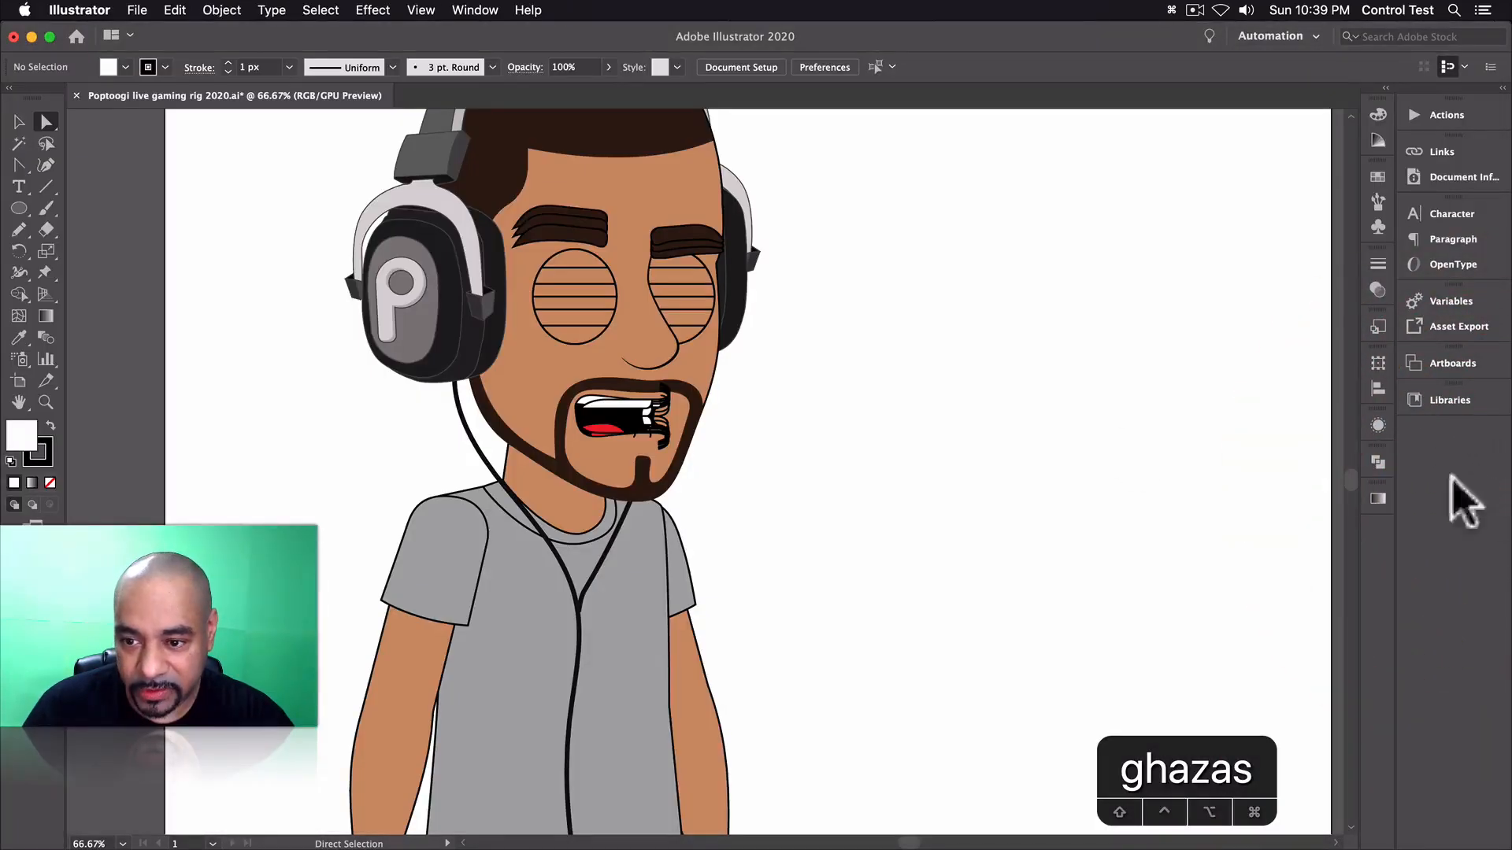
{"action": "scroll", "coordinate": [717, 378], "scroll_direction": "down", "scroll_amount": 2}
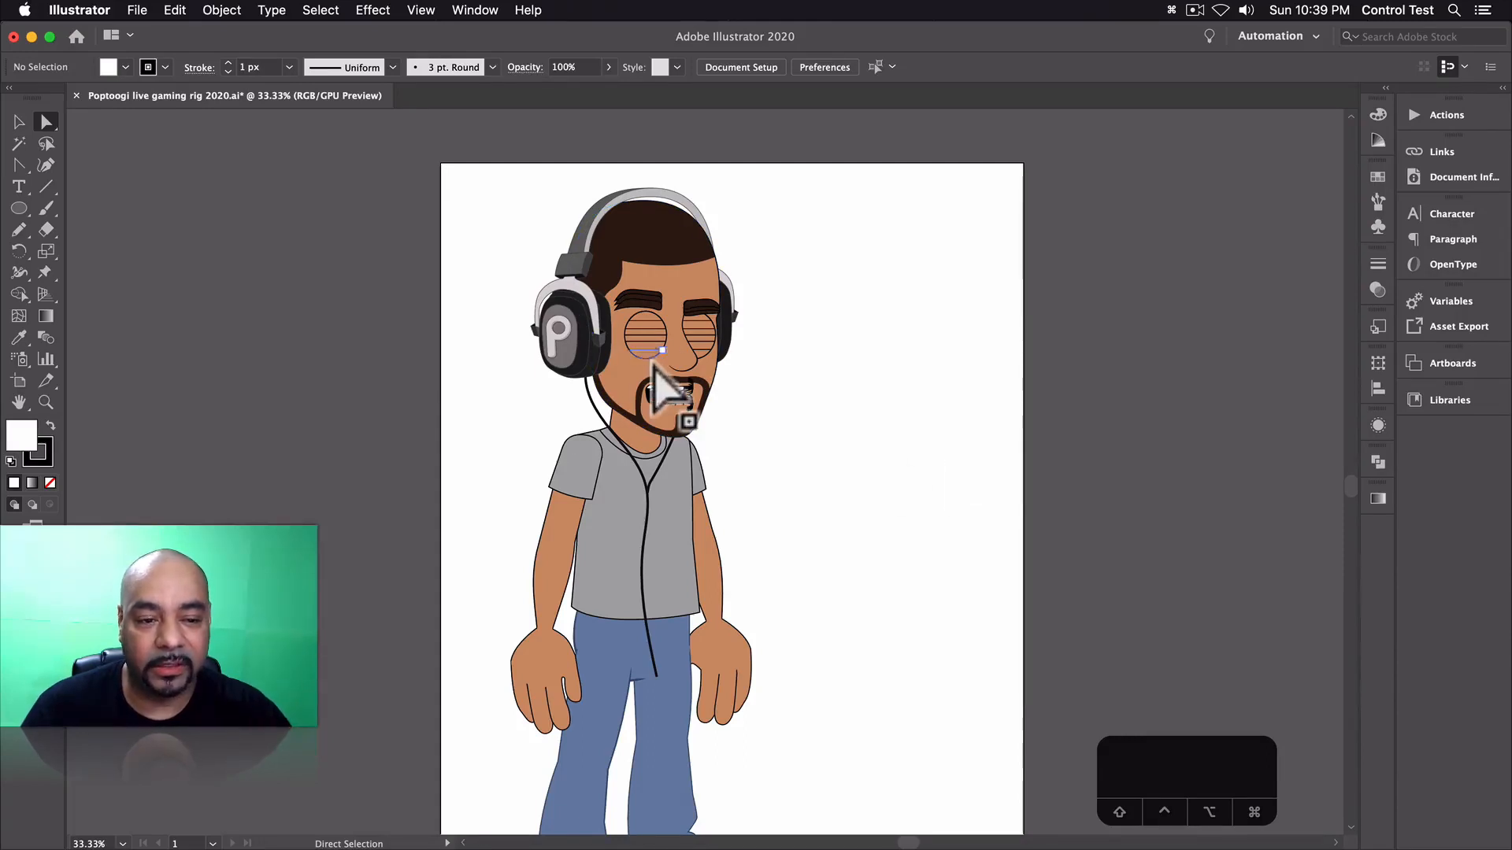
{"action": "scroll", "coordinate": [658, 342], "scroll_direction": "up", "scroll_amount": 2}
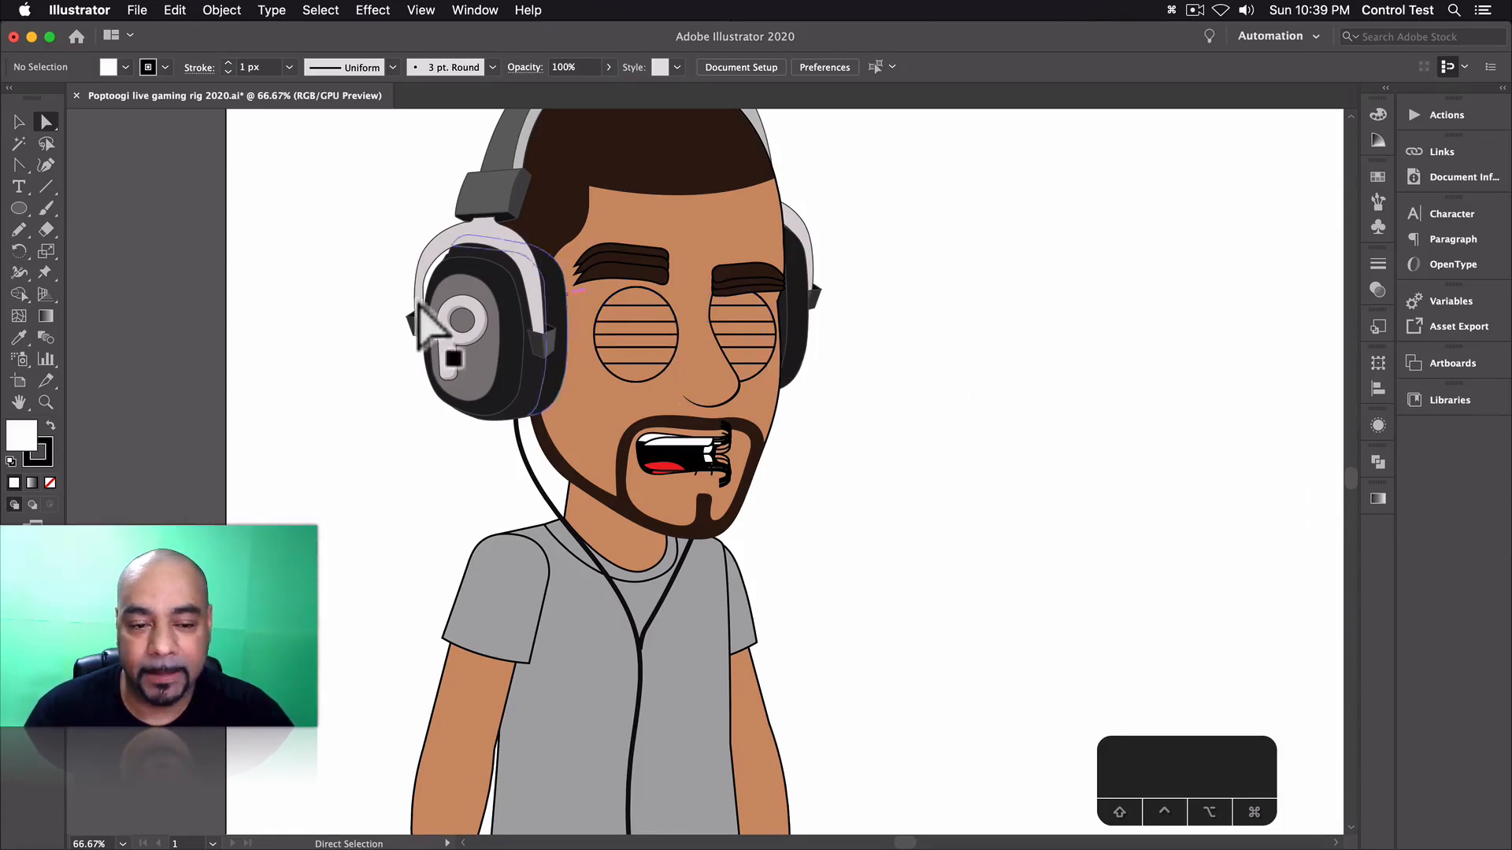
{"action": "left_click", "coordinate": [137, 9]}
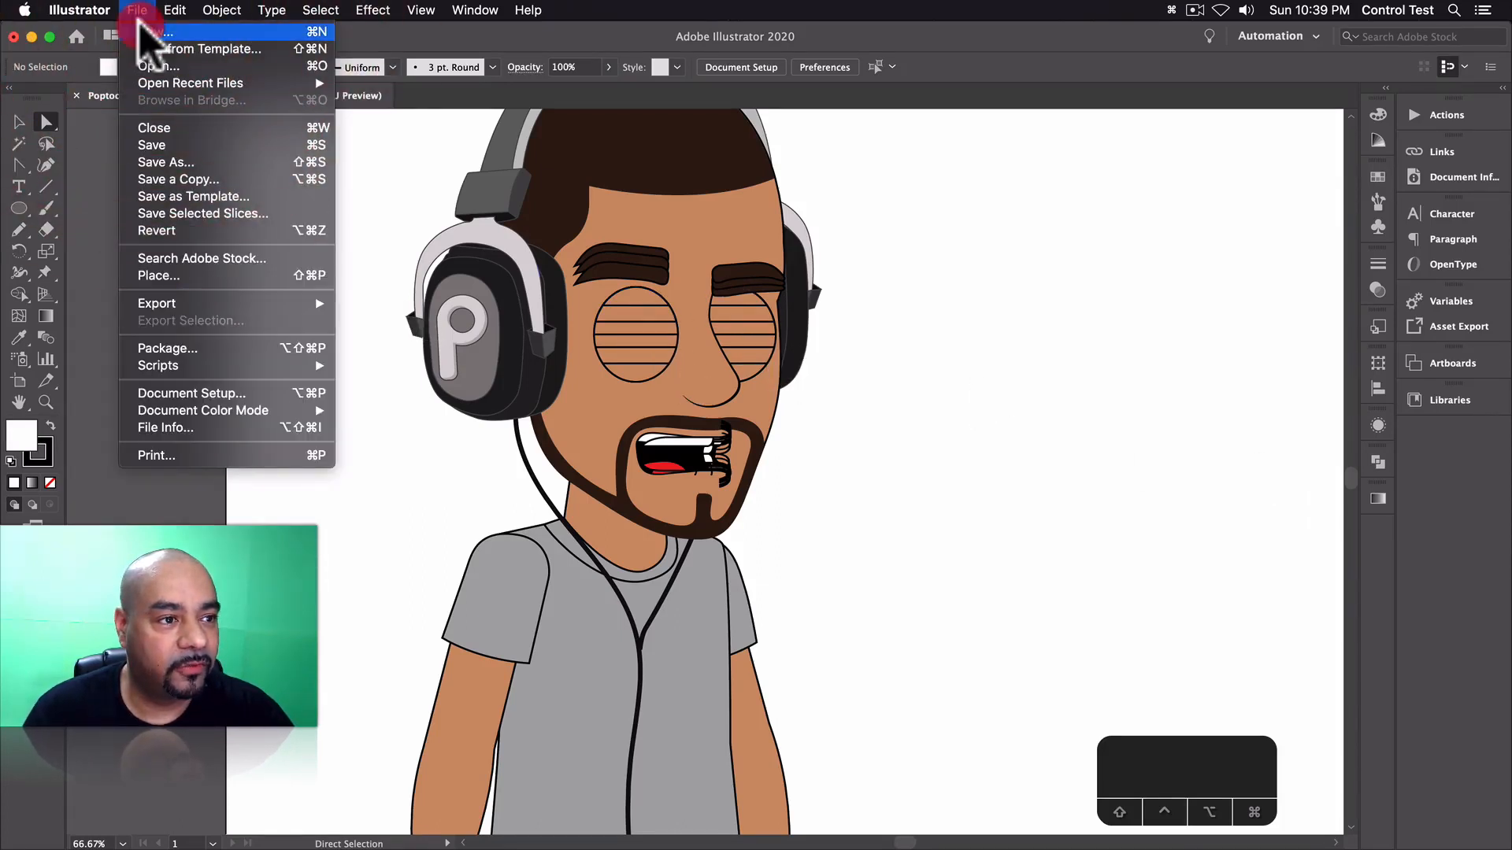
{"action": "left_click", "coordinate": [138, 17]}
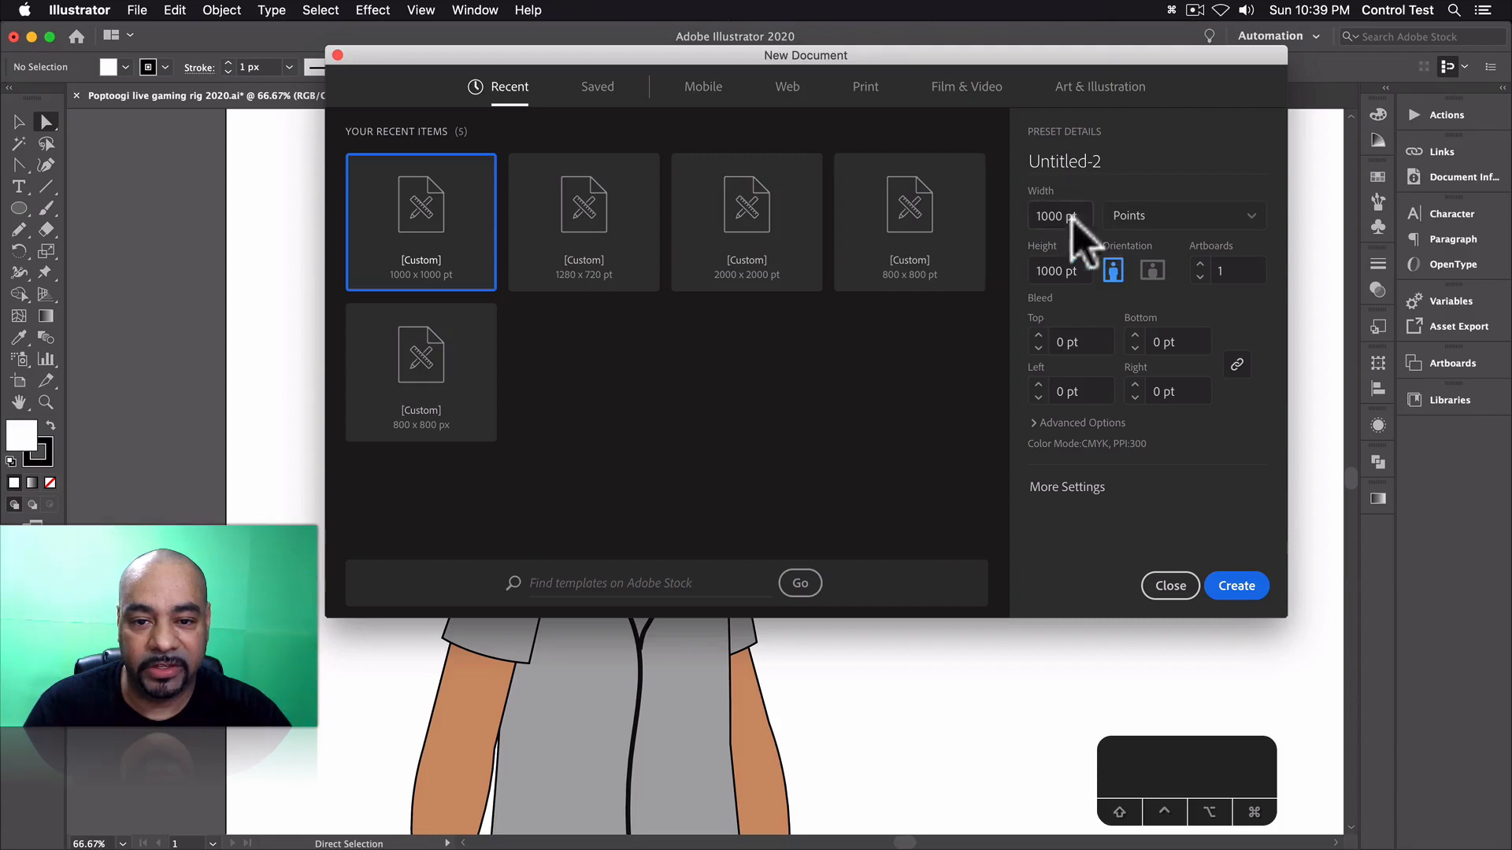
{"action": "left_click", "coordinate": [1236, 584]}
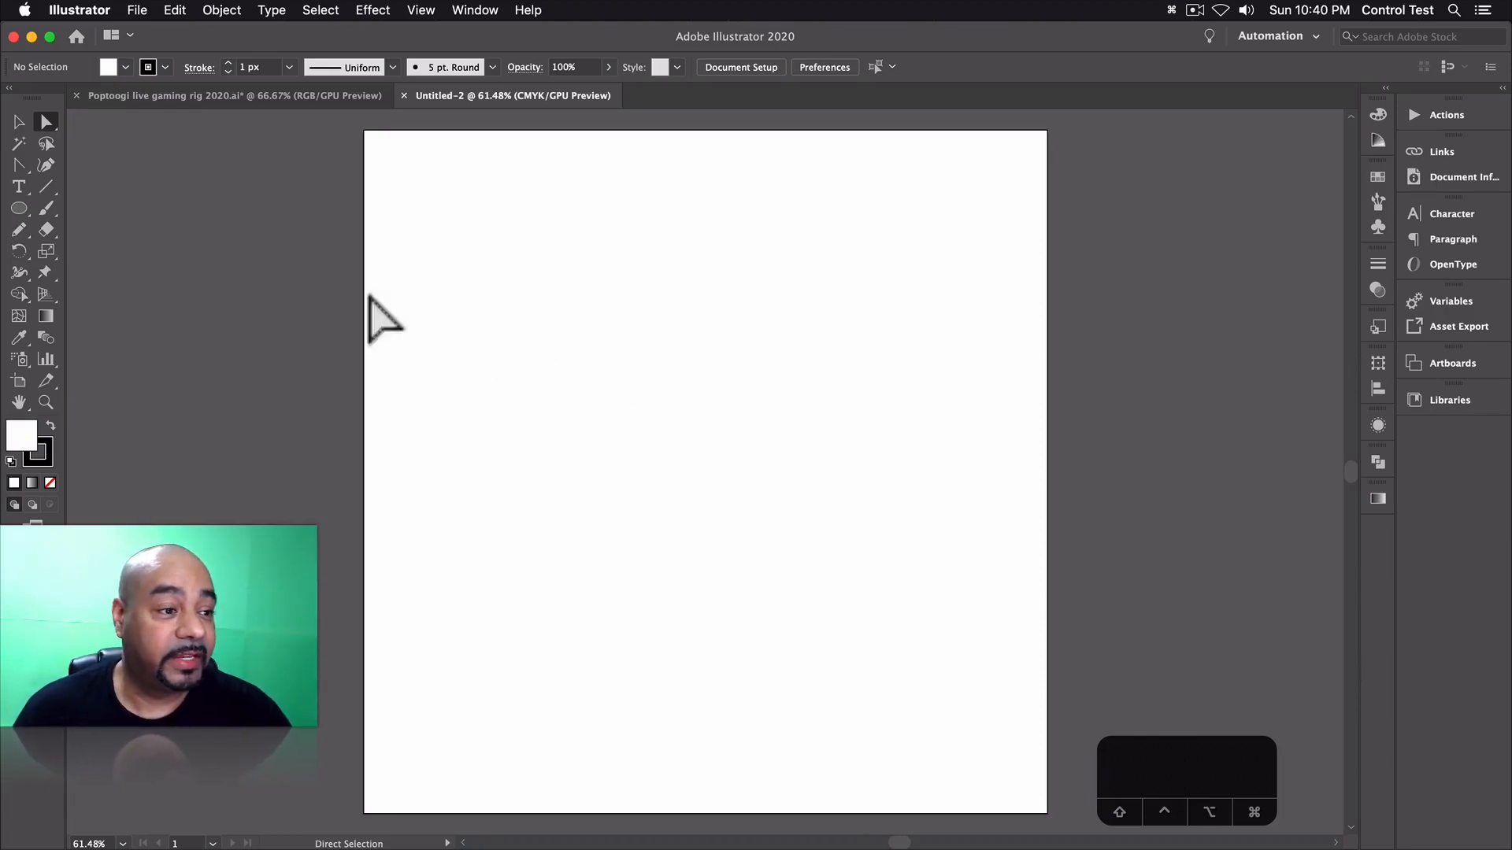
- Draw a brown-filled ellipse about 653 pt wide and 717 pt high near the artboard's center for the head
{"action": "left_click", "coordinate": [21, 207]}
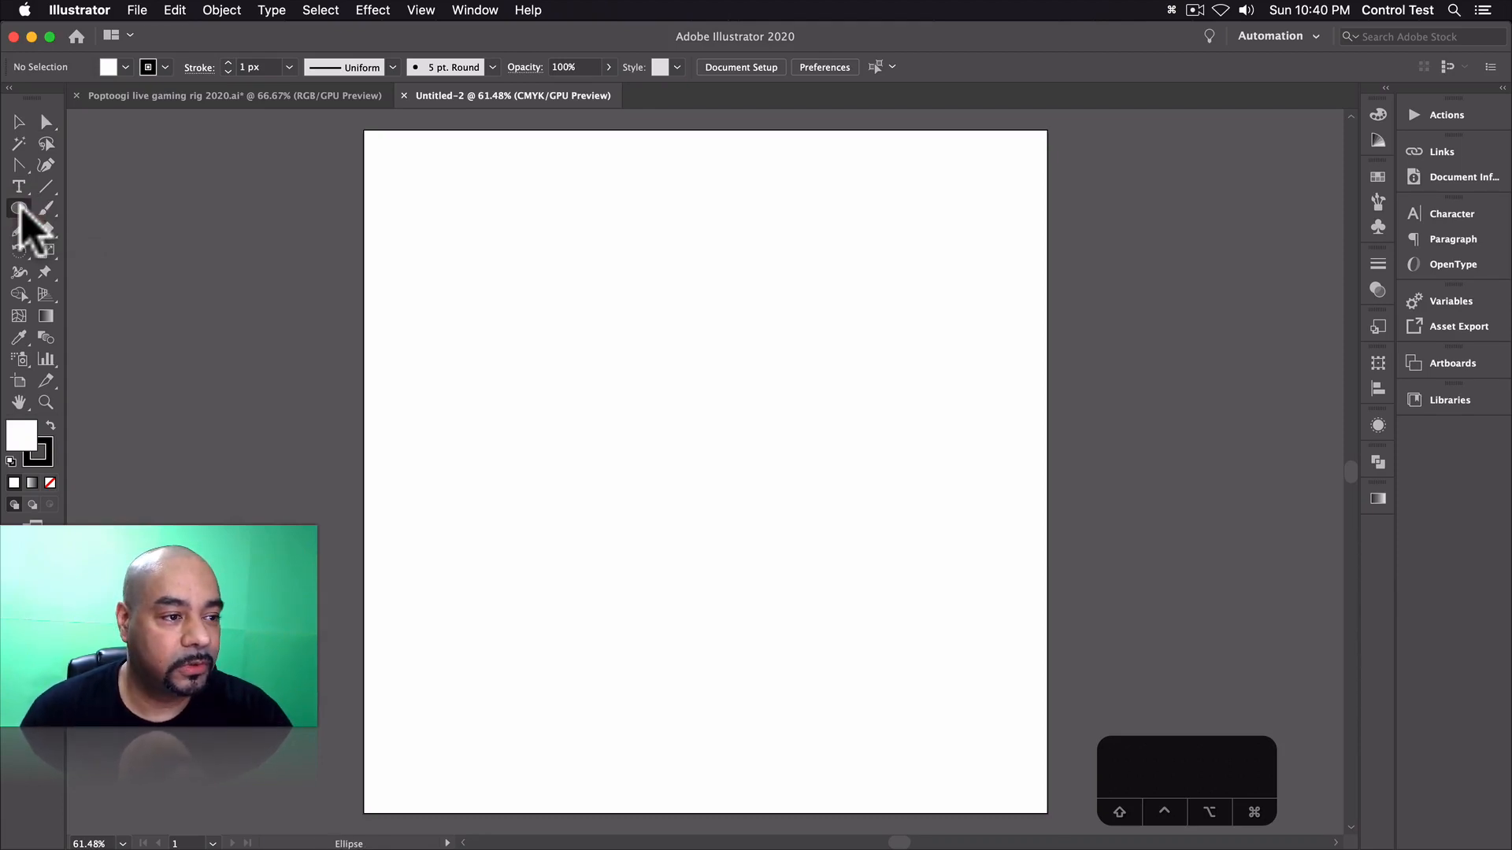
{"action": "double_click", "coordinate": [28, 445]}
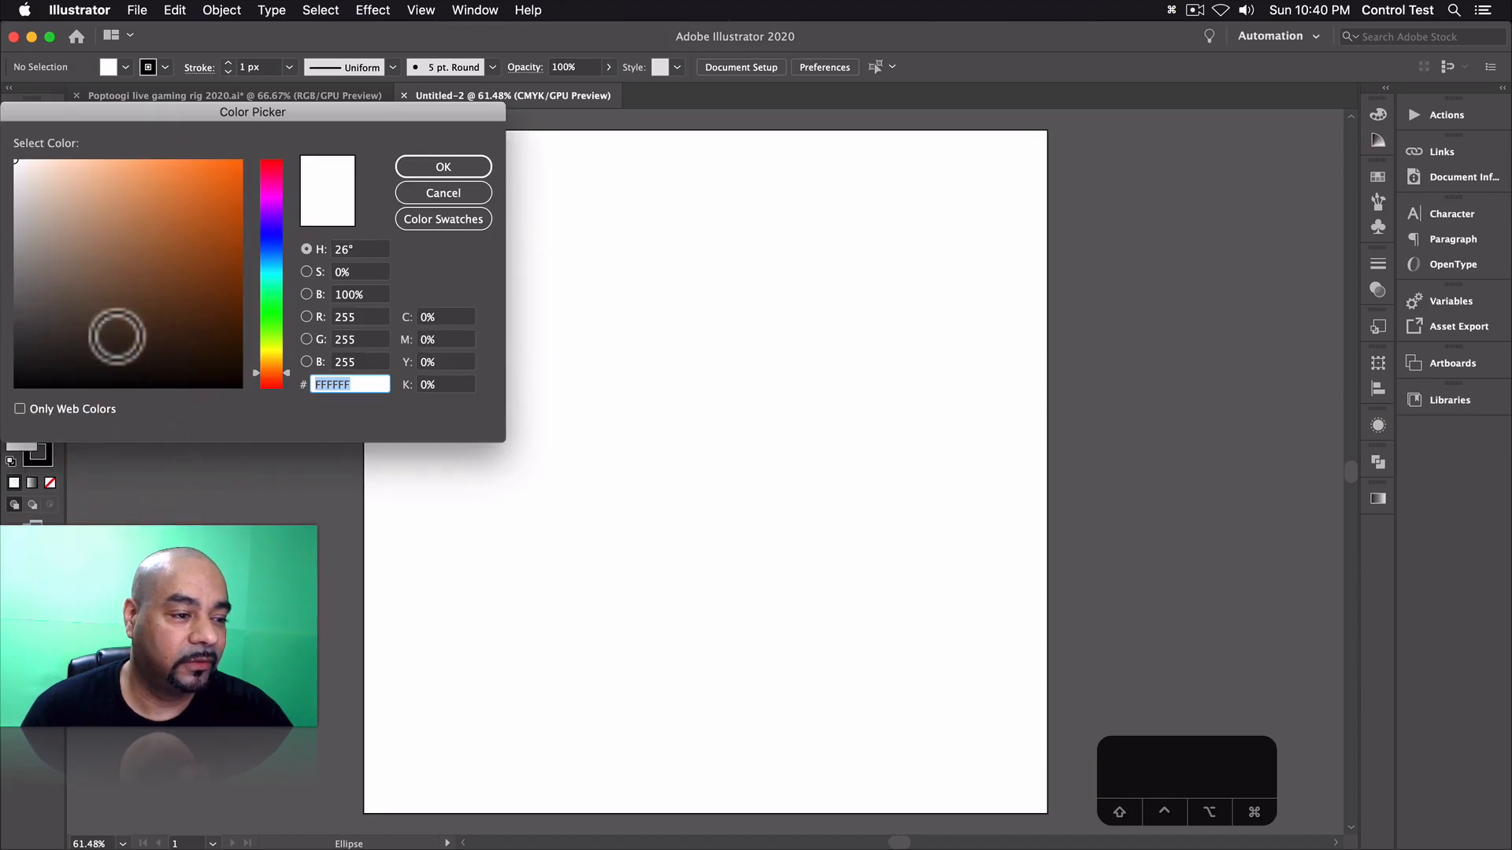
{"action": "left_click_drag", "start_coordinate": [116, 336], "coordinate": [130, 245]}
{"action": "left_click", "coordinate": [443, 166]}
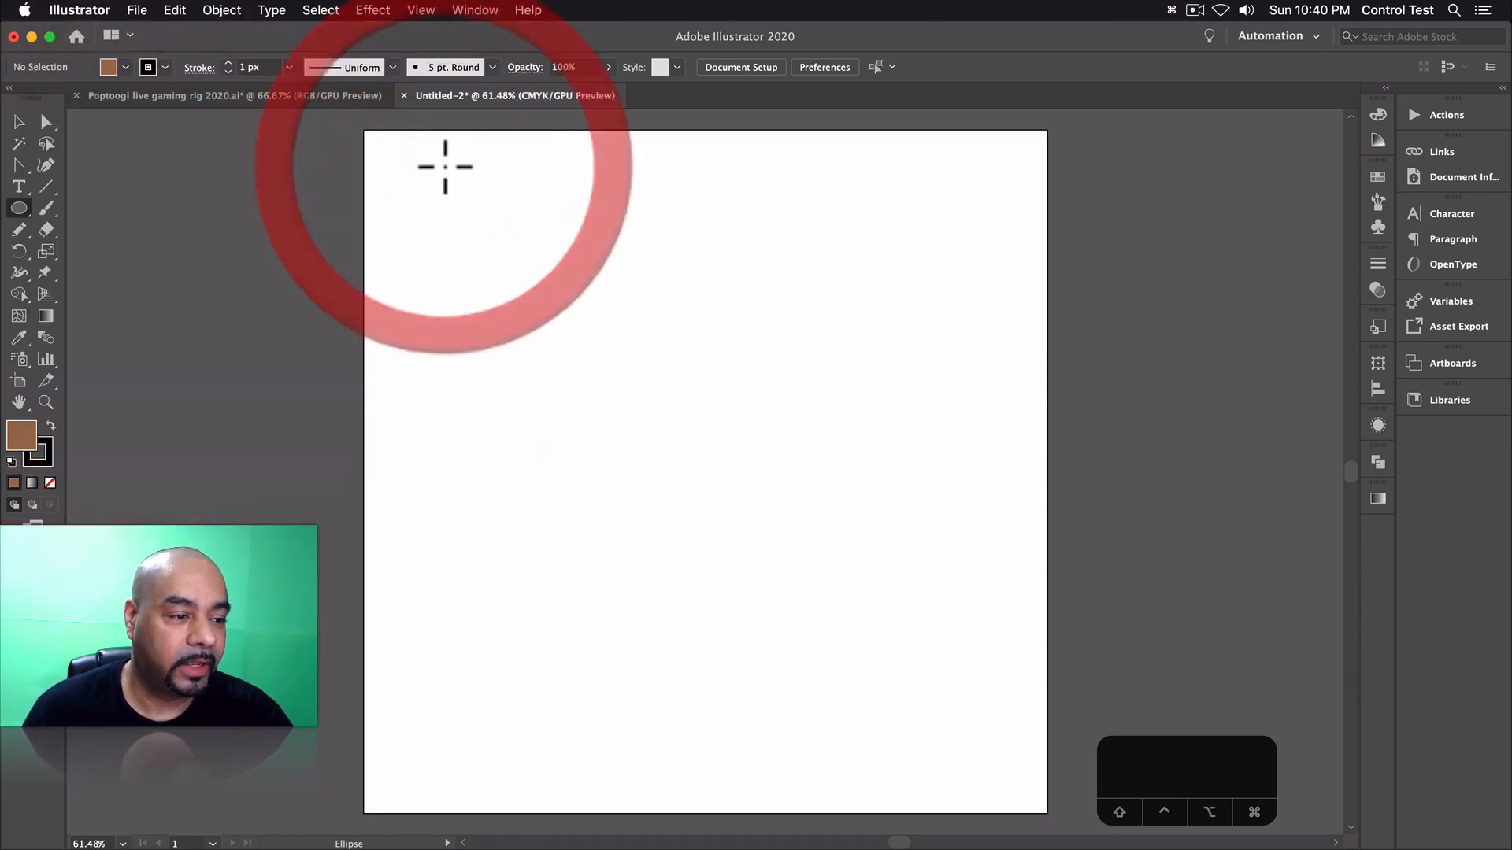
{"action": "left_click_drag", "start_coordinate": [488, 208], "coordinate": [935, 698]}
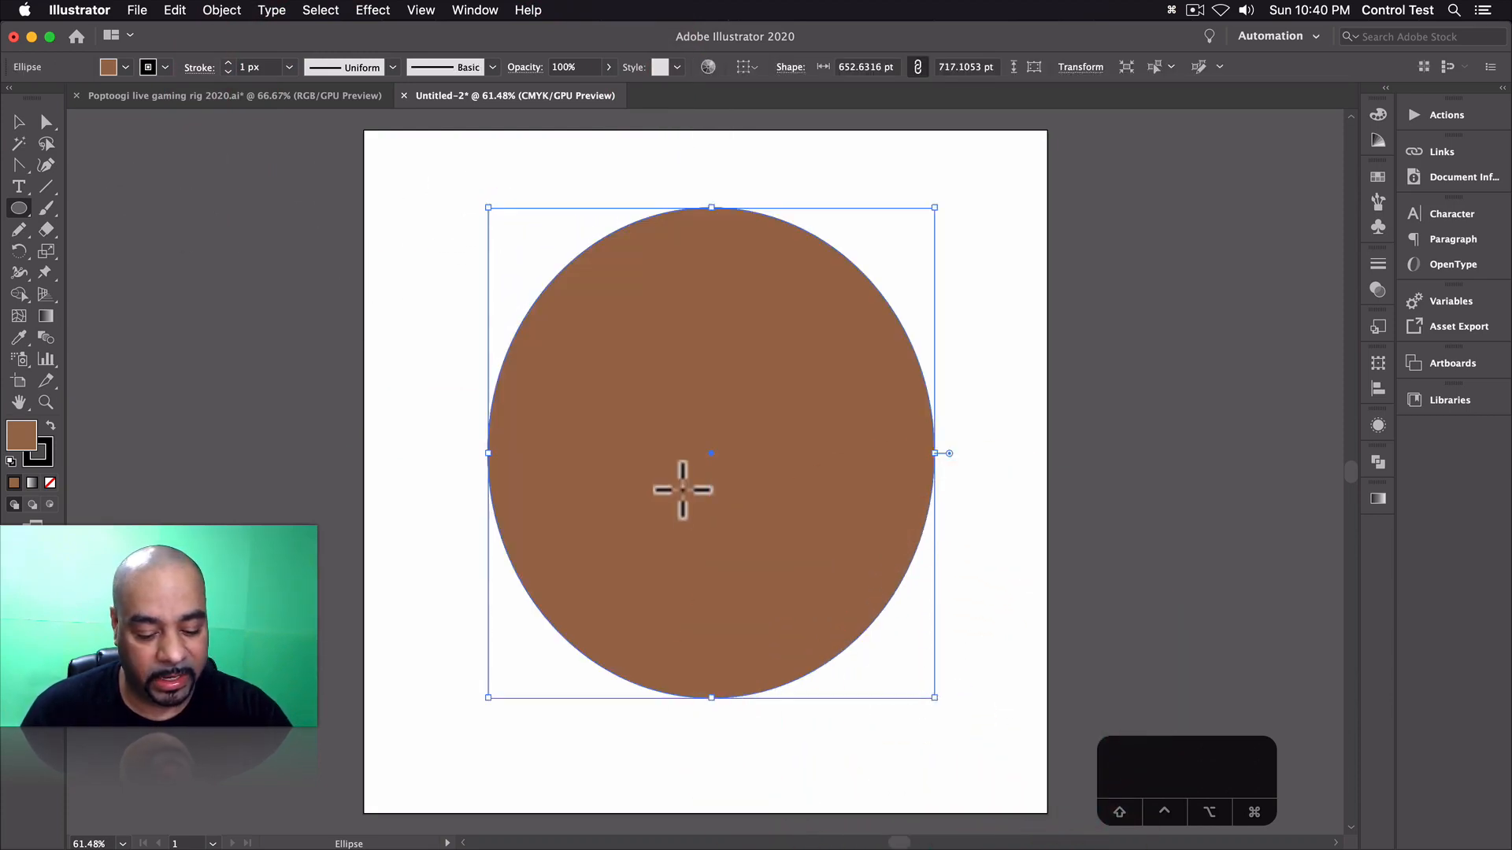
- Set the brown ellipse's stroke weight to 3 px and deselect it
{"action": "key", "text": "v"}
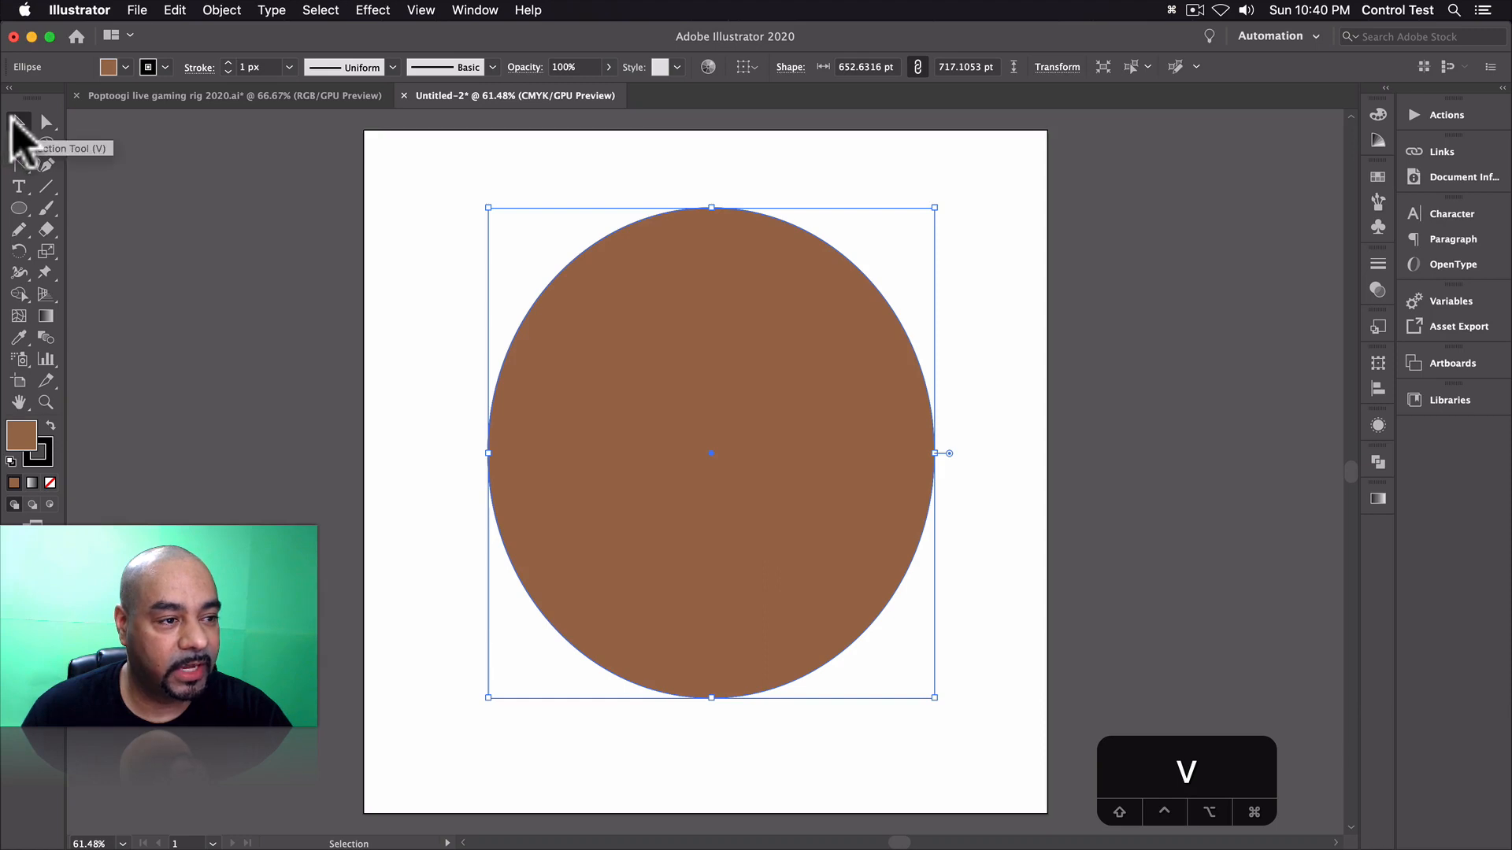
{"action": "mouse_move", "coordinate": [676, 529]}
{"action": "left_mouse_down"}
{"action": "mouse_move", "coordinate": [641, 527]}
{"action": "mouse_move", "coordinate": [676, 529]}
{"action": "left_mouse_up"}
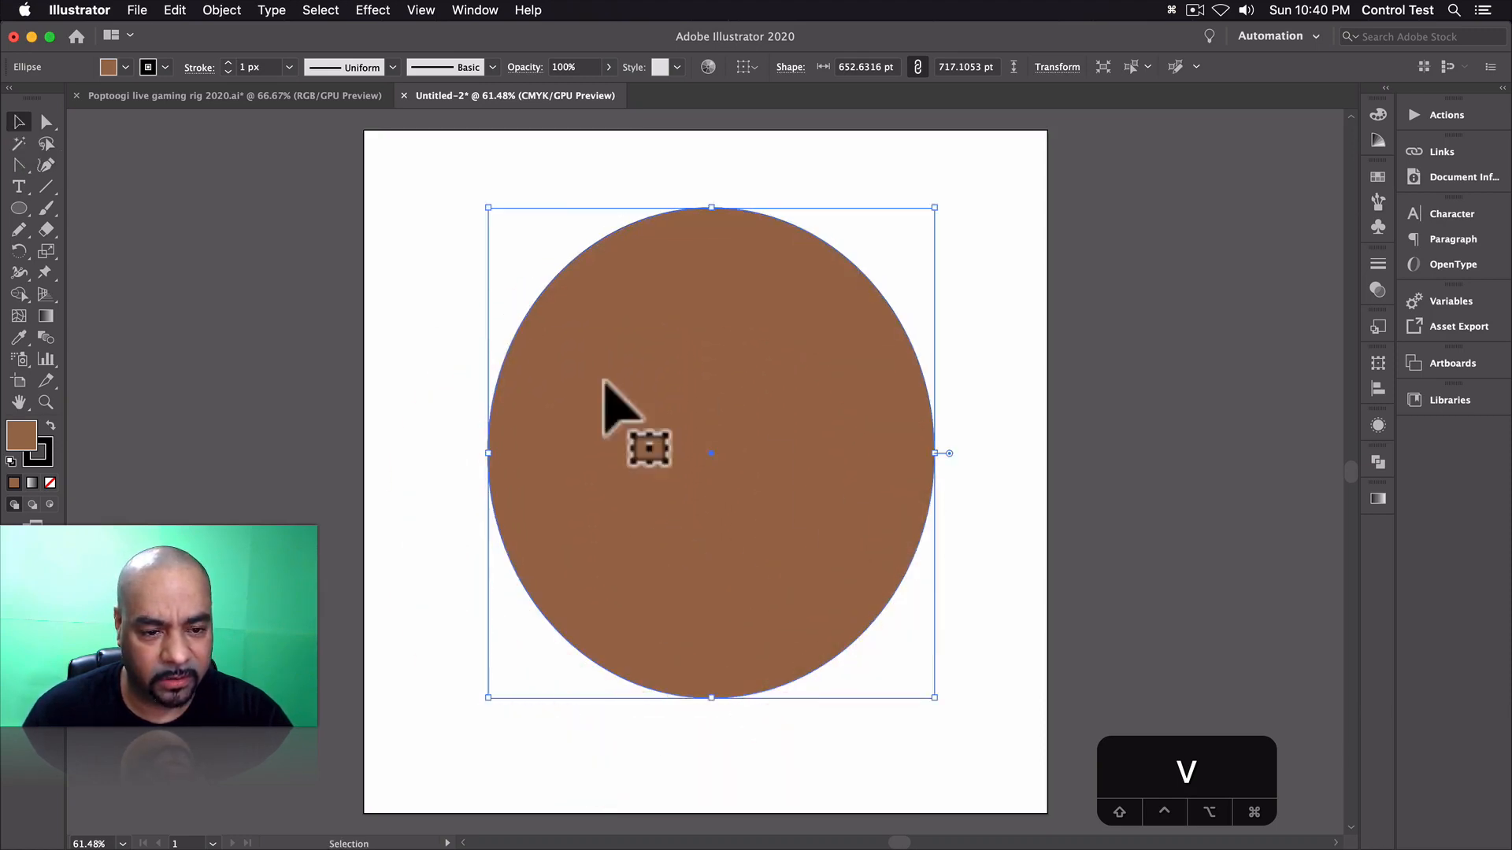
{"action": "left_click", "coordinate": [228, 62]}
{"action": "left_click", "coordinate": [228, 63]}
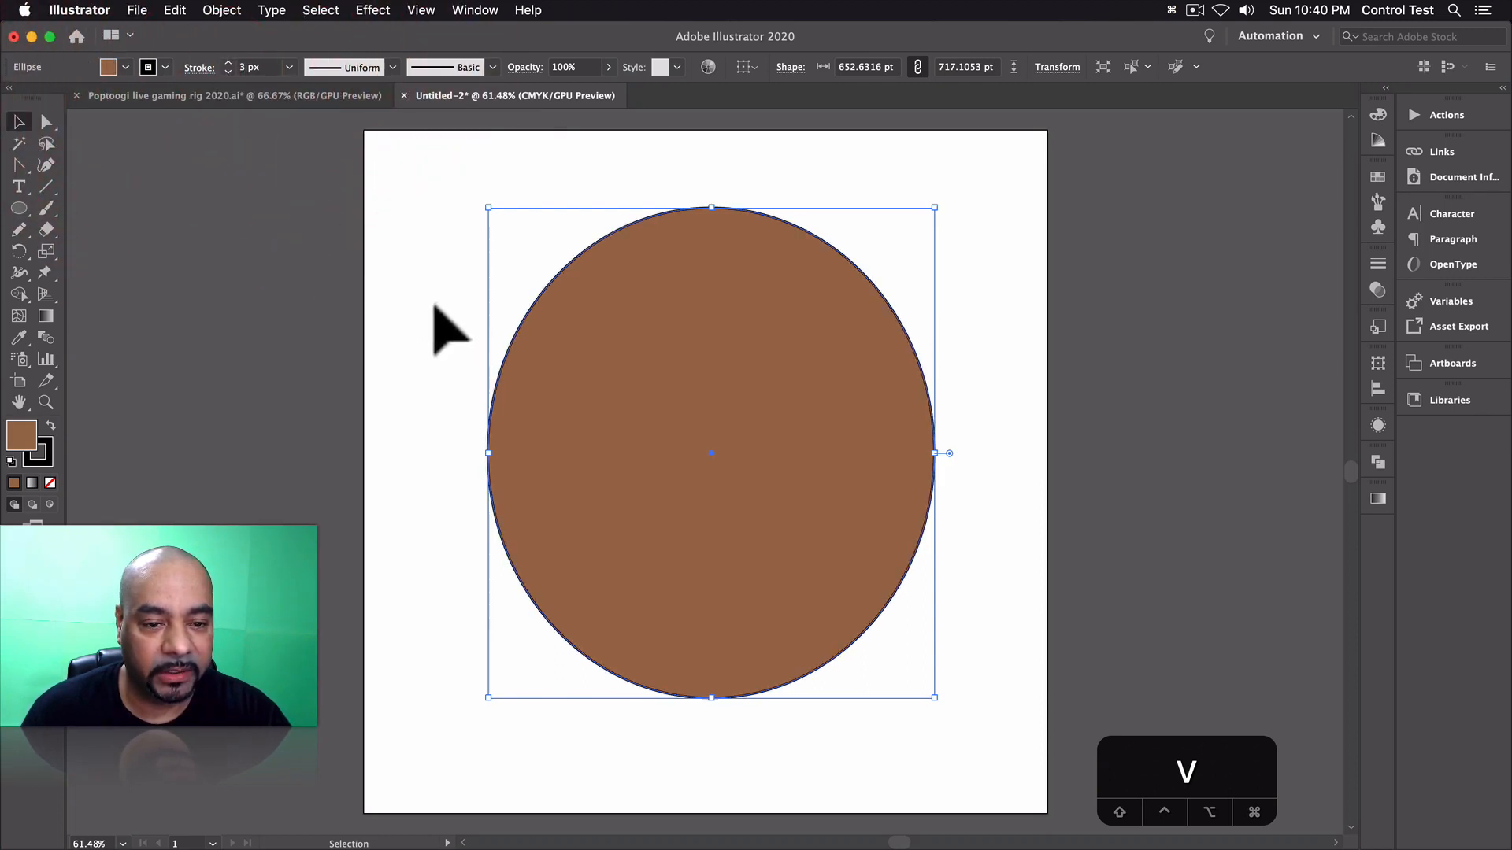
{"action": "left_click", "coordinate": [435, 307]}
- Show the document's layers and rename the layer holding the ellipse as head
{"action": "left_click", "coordinate": [474, 11]}
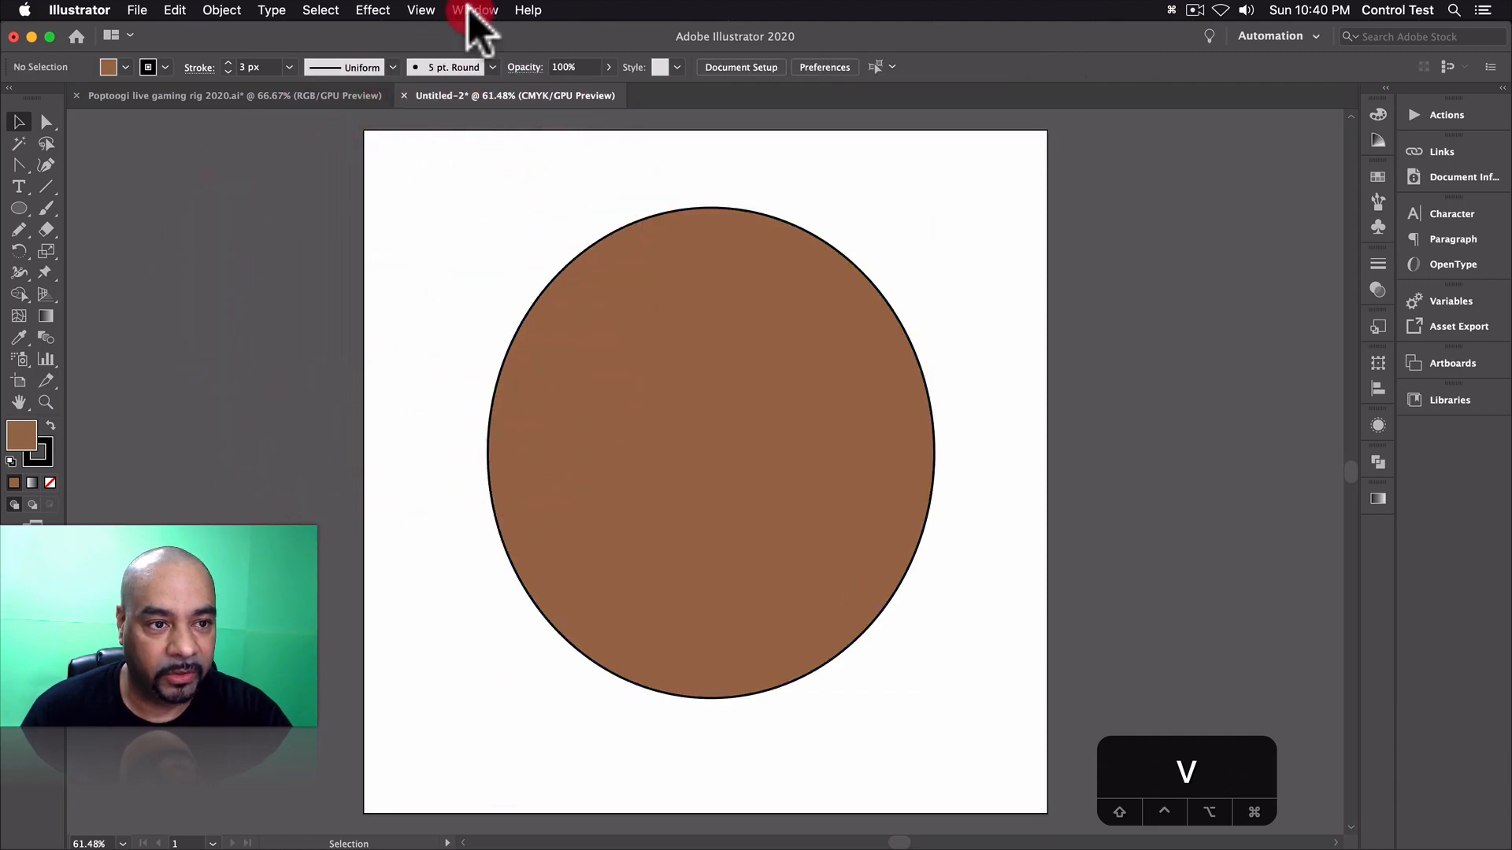
{"action": "left_click", "coordinate": [505, 519]}
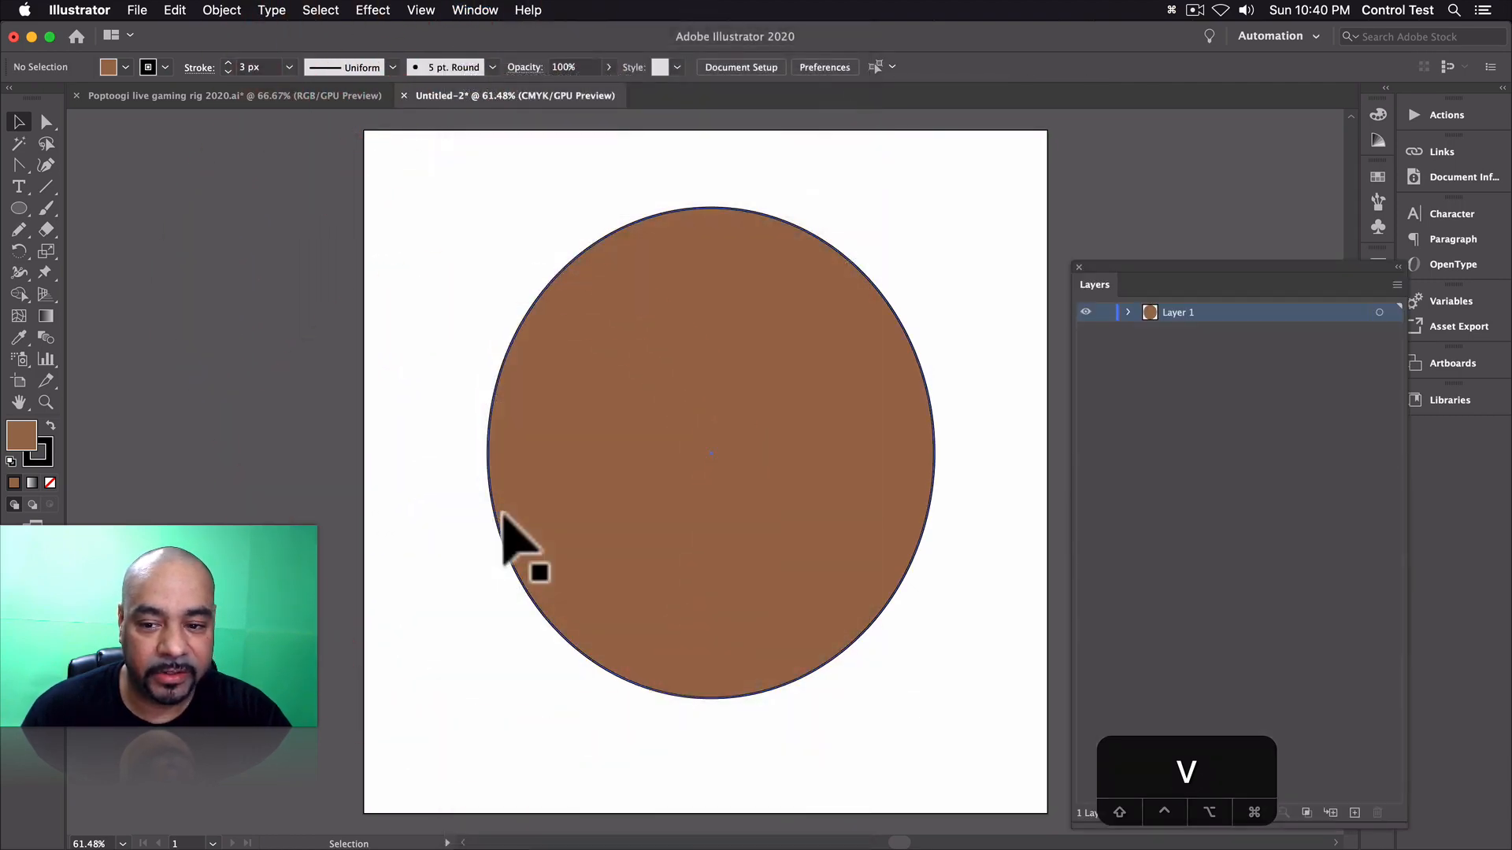
{"action": "double_click", "coordinate": [1179, 312]}
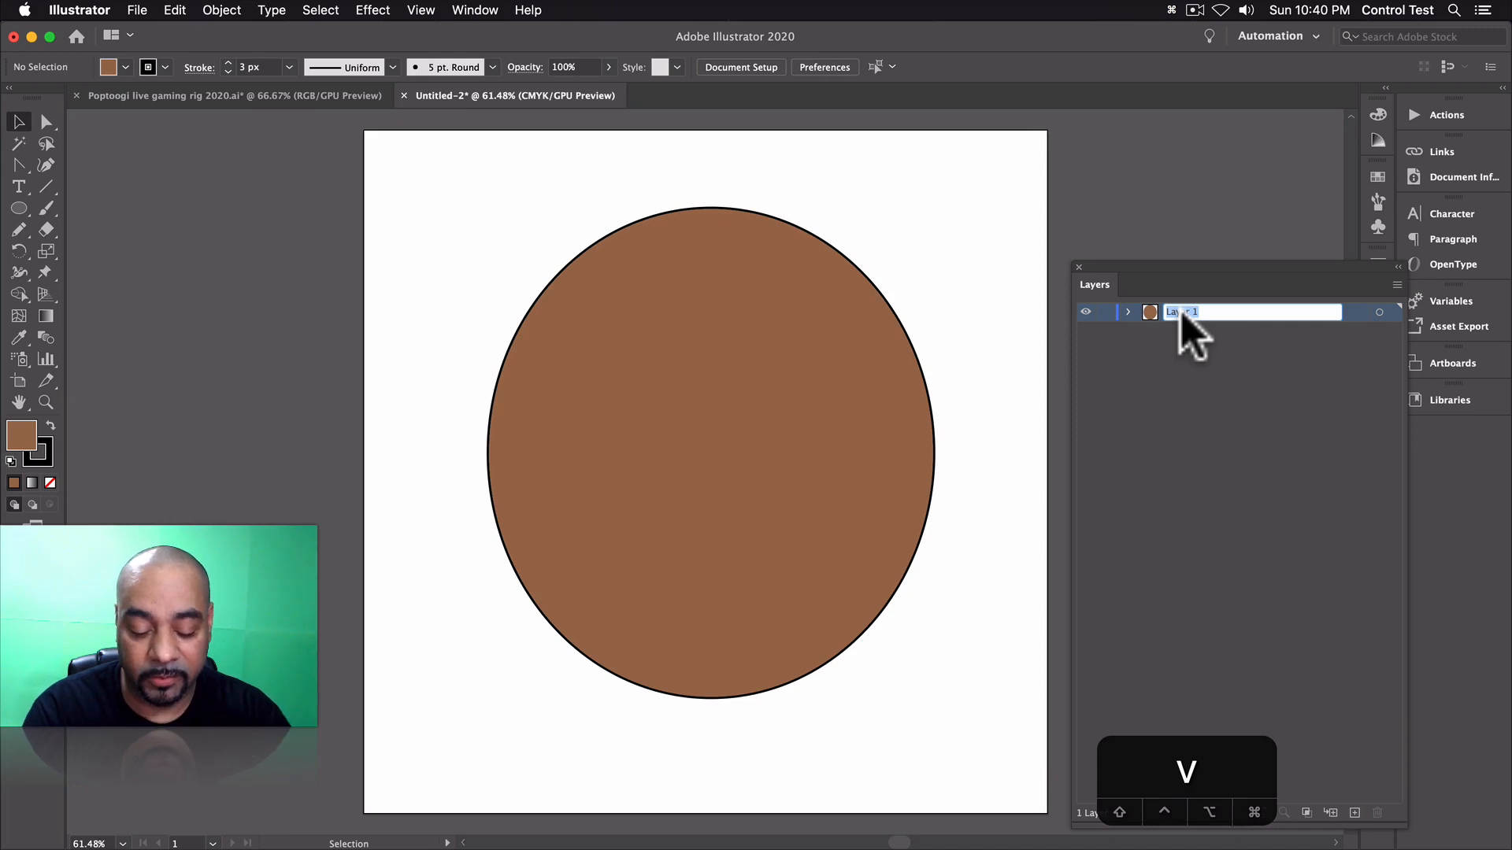
{"action": "type", "text": "hea"}
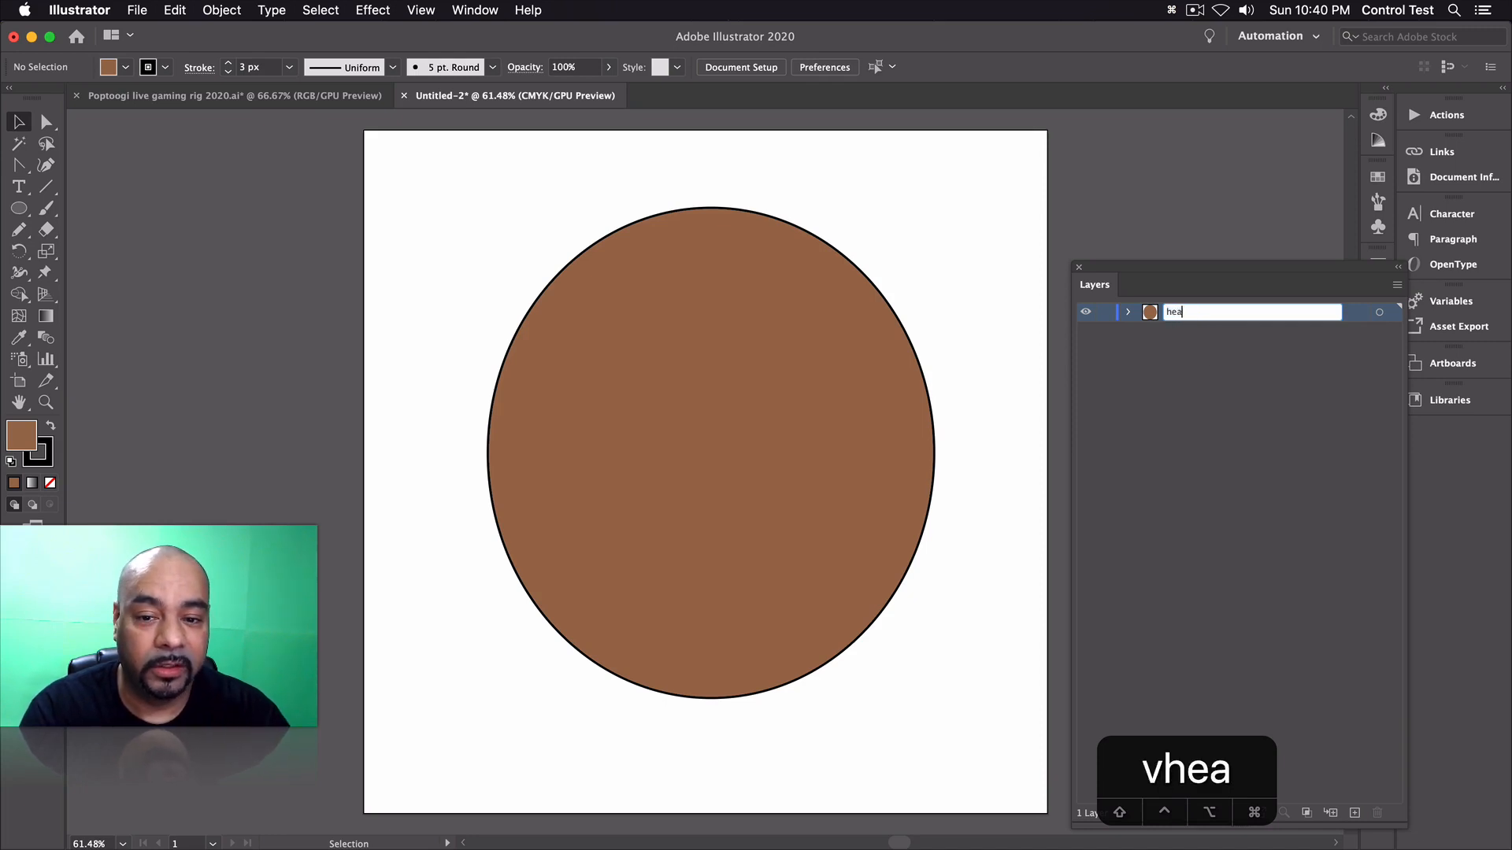
{"action": "type", "text": "d"}
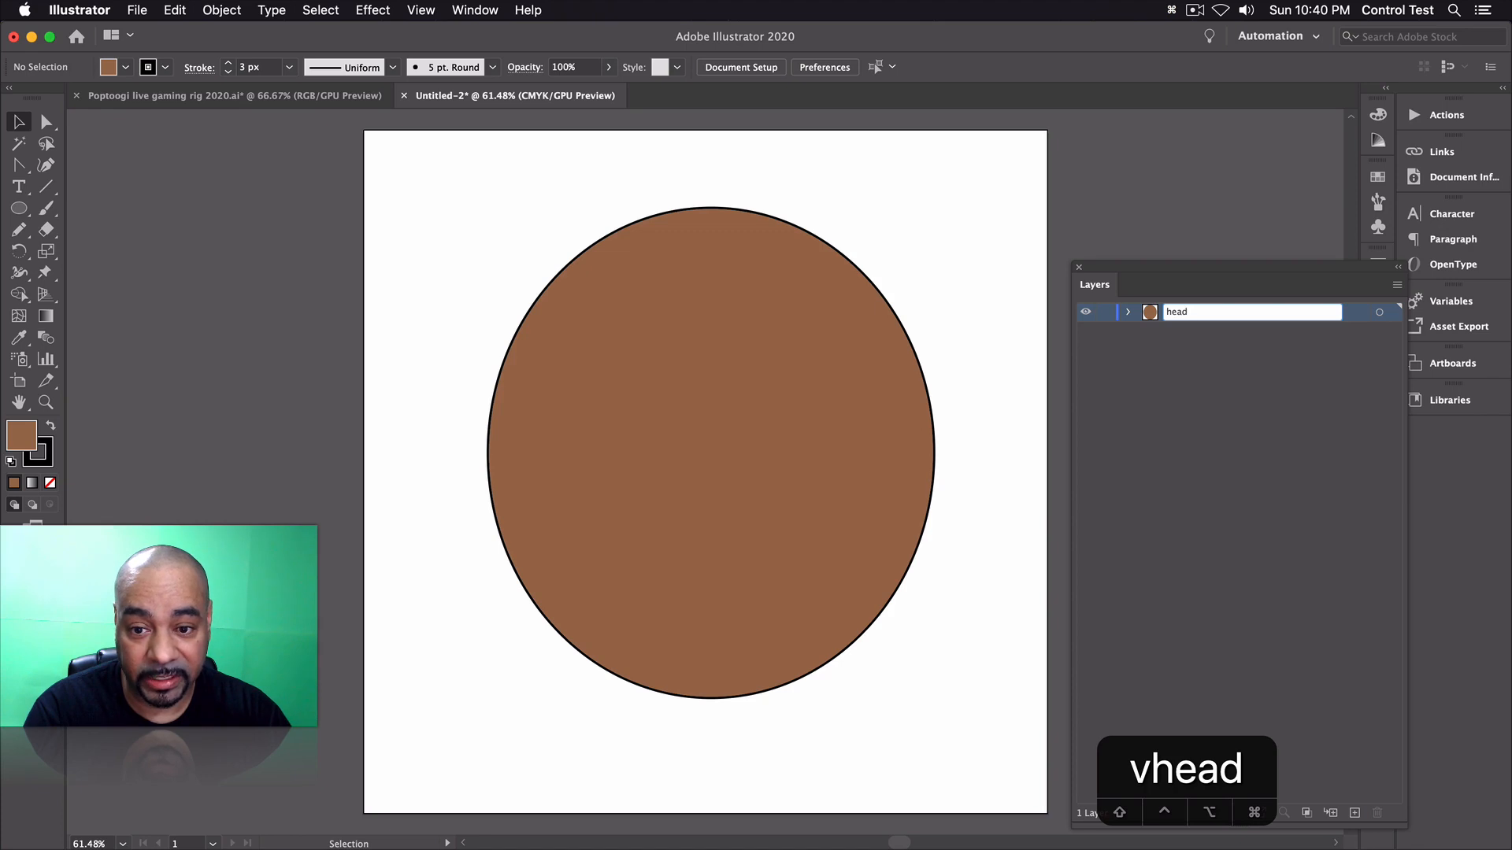
{"action": "key", "text": "Return"}
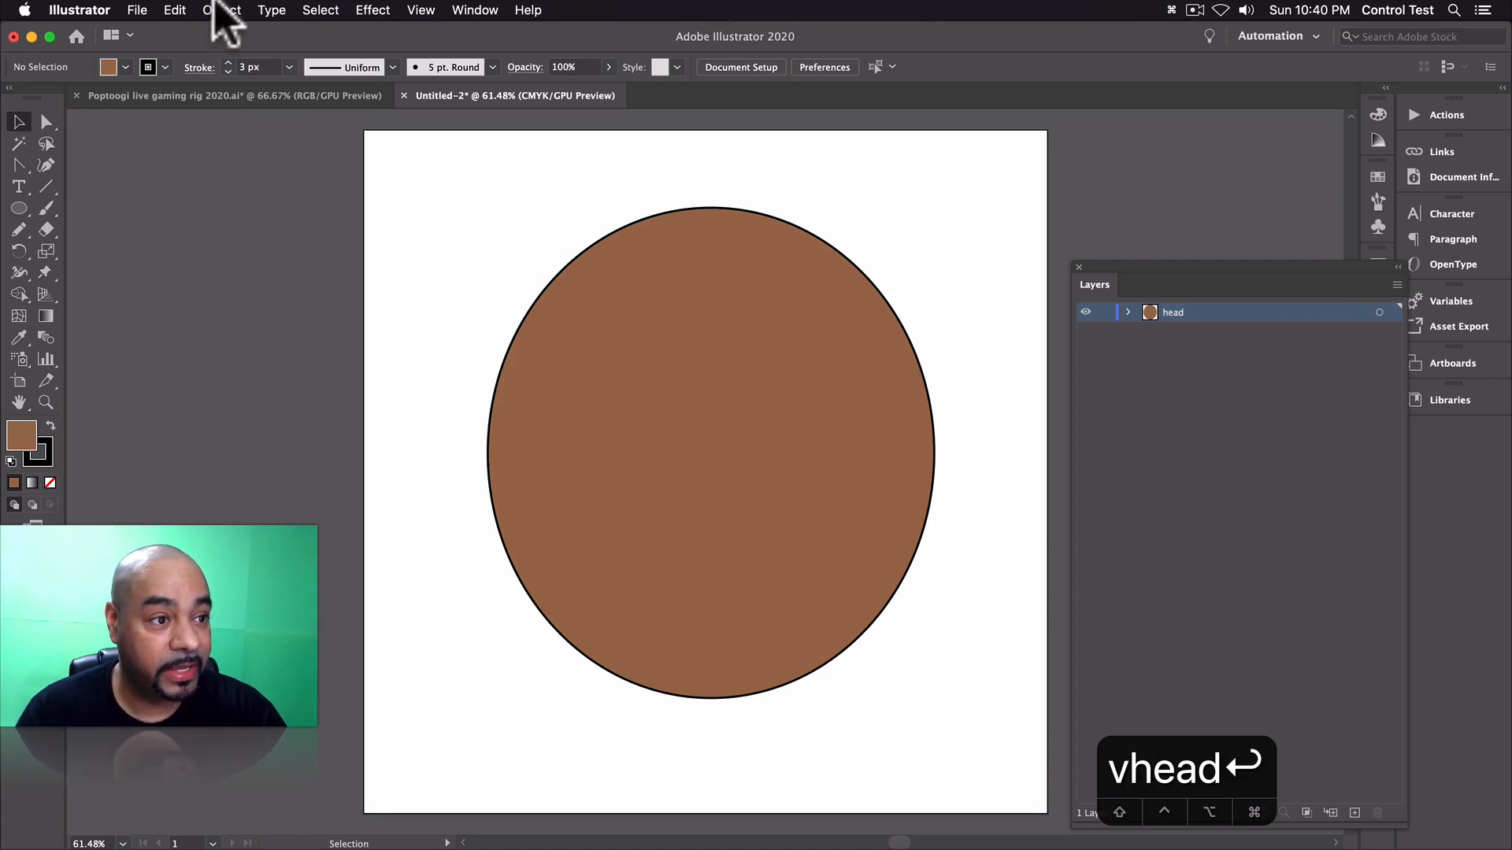
- Save the document to the Desktop in Adobe Illustrator format as "My first puppet face" with the Illustrator 2020 options
{"action": "left_click", "coordinate": [137, 10]}
{"action": "left_click", "coordinate": [161, 161]}
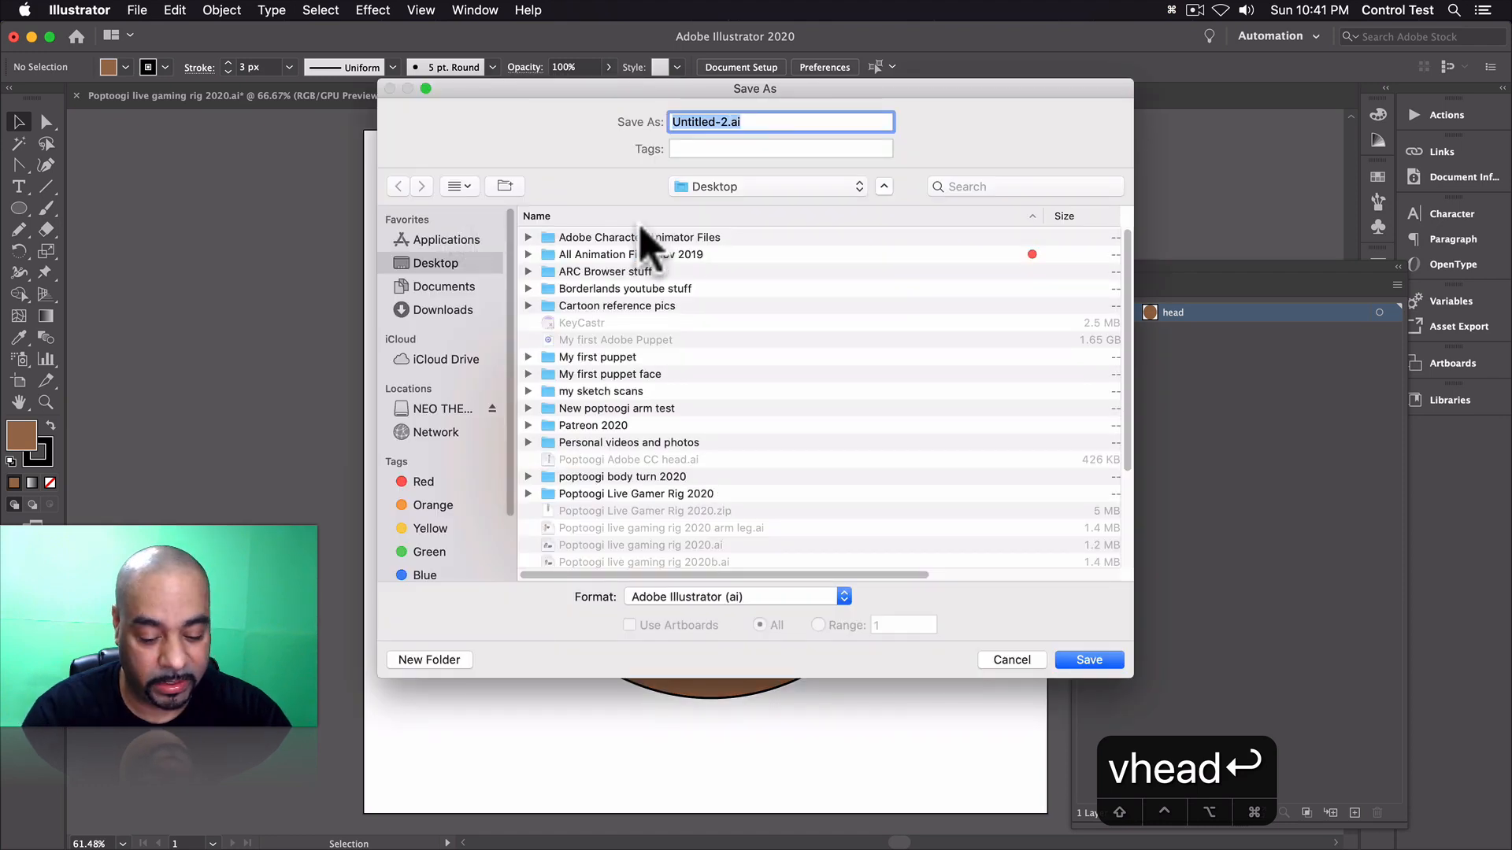
{"action": "type", "text": "My fi"}
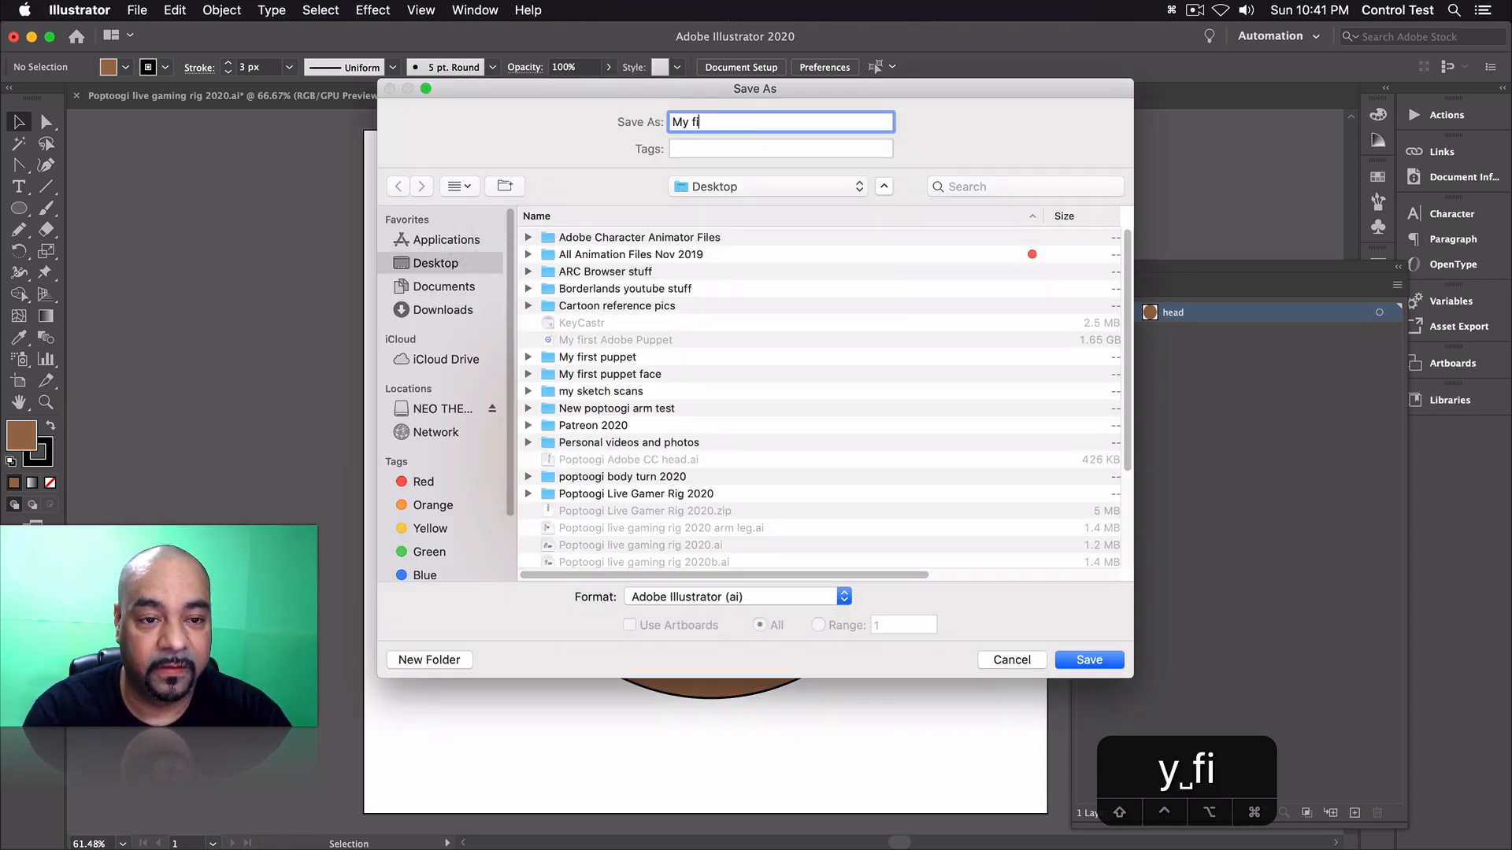
{"action": "type", "text": "rst pup"}
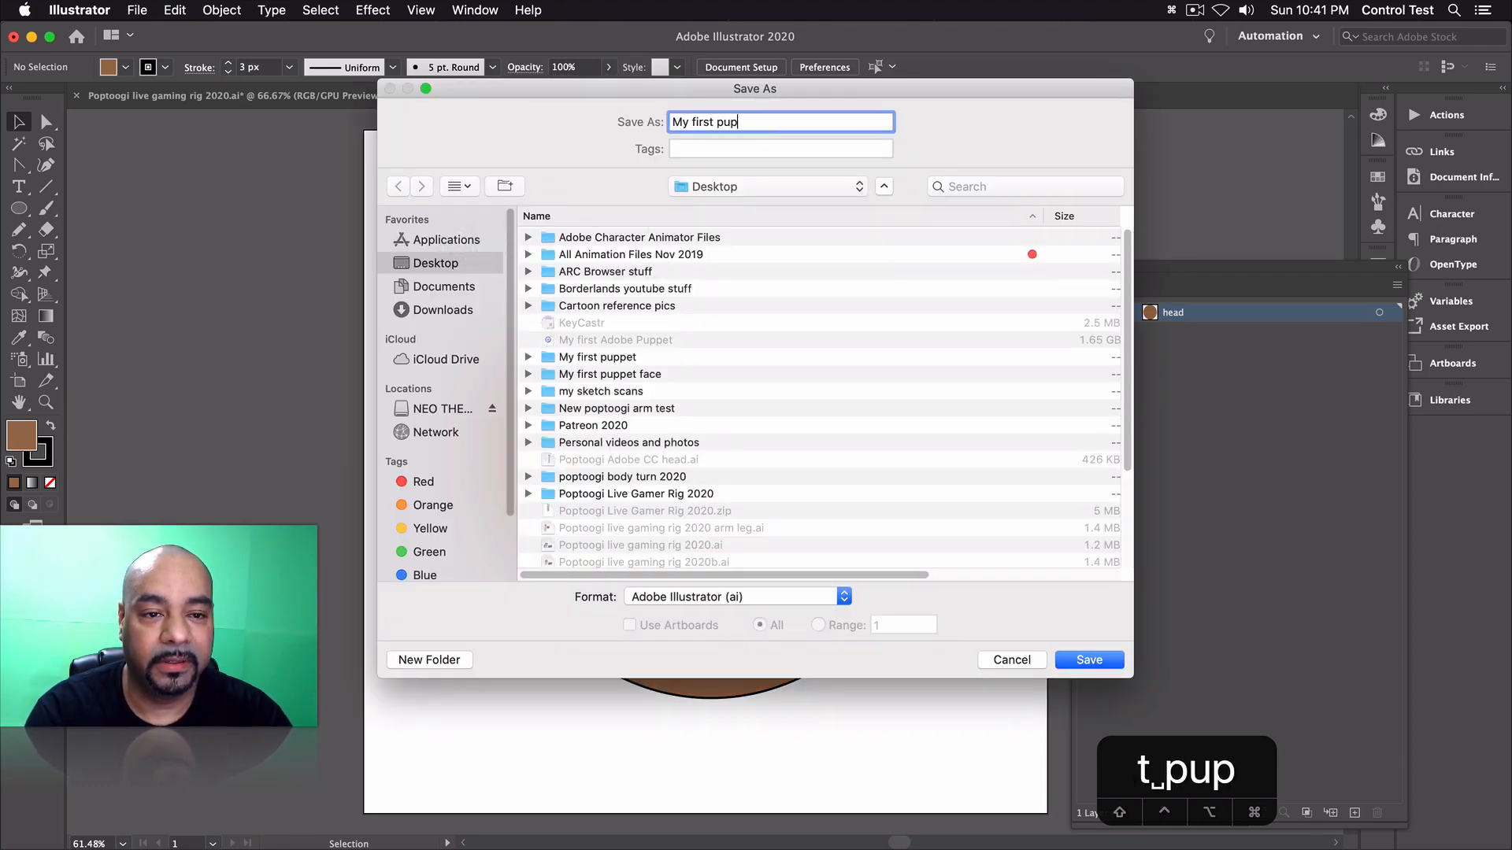
{"action": "type", "text": "pet face"}
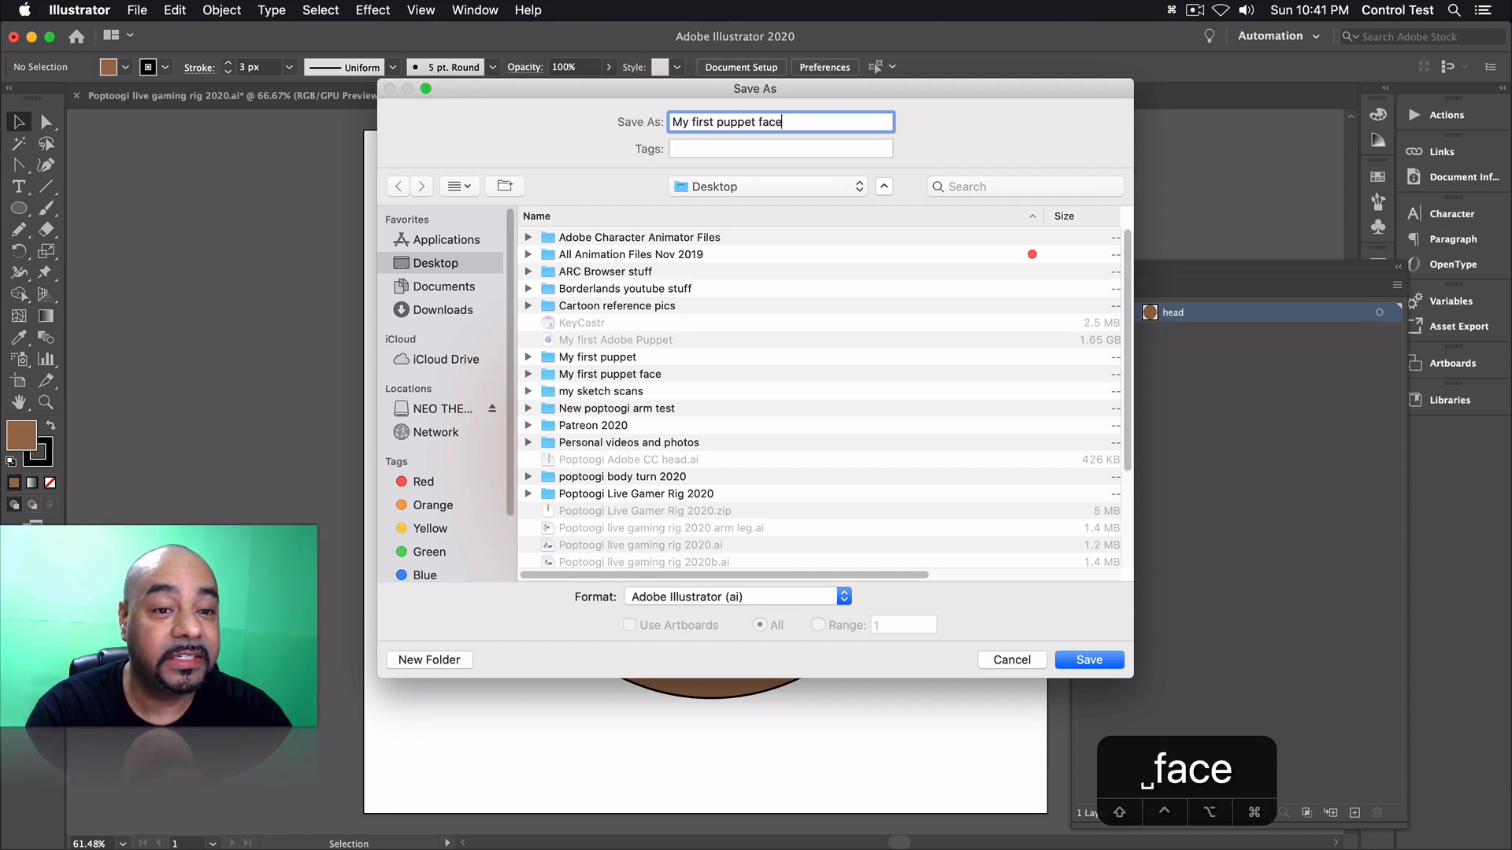
{"action": "key", "text": "Return"}
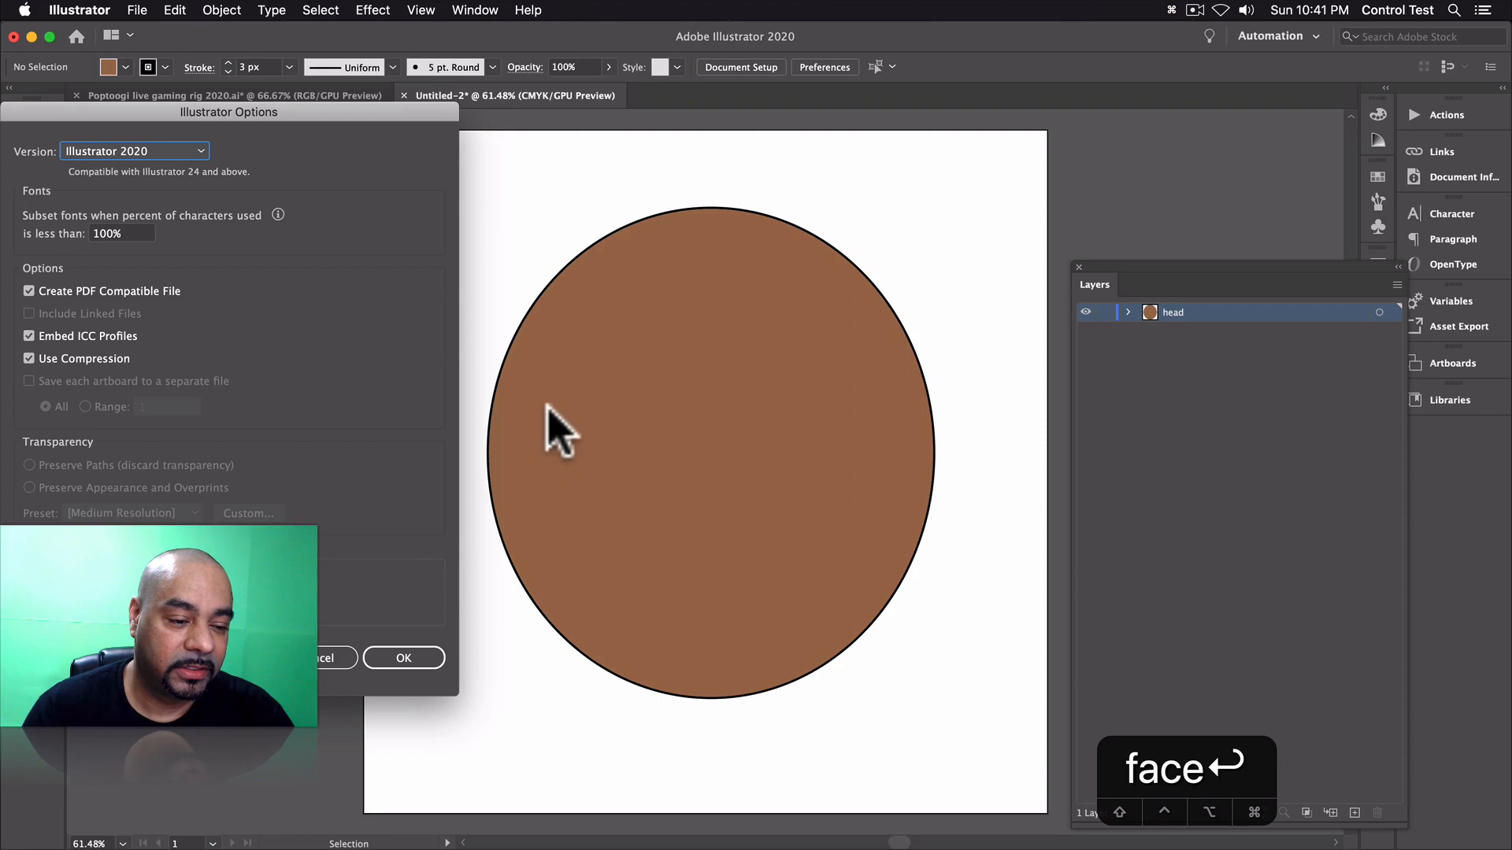
{"action": "left_click", "coordinate": [421, 664]}
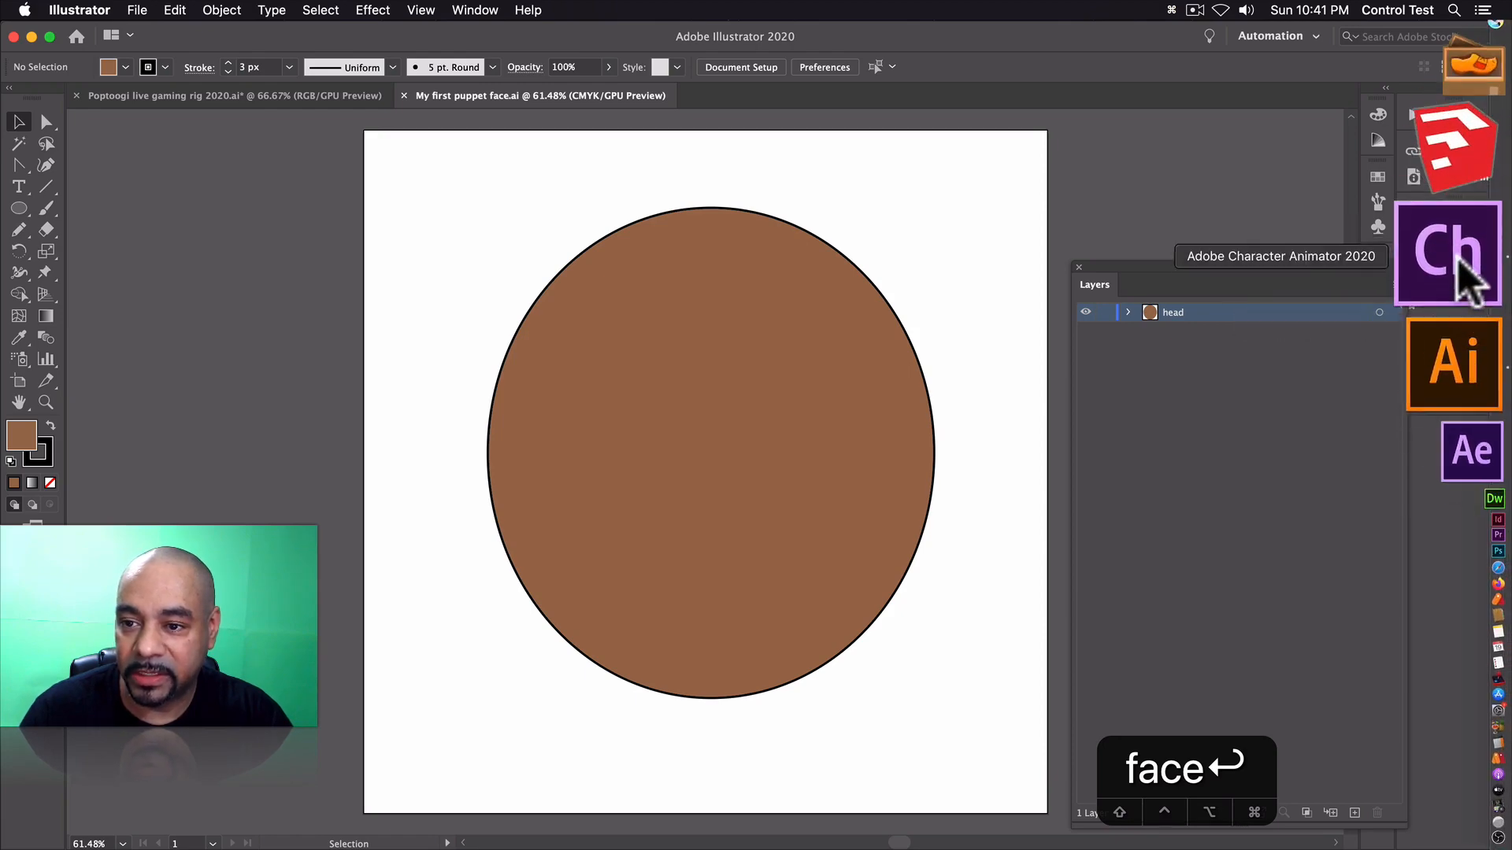
- Switch to Character Animator and delete the Tull and Sebastian scenes and puppets from the project
{"action": "left_click", "coordinate": [1458, 268]}
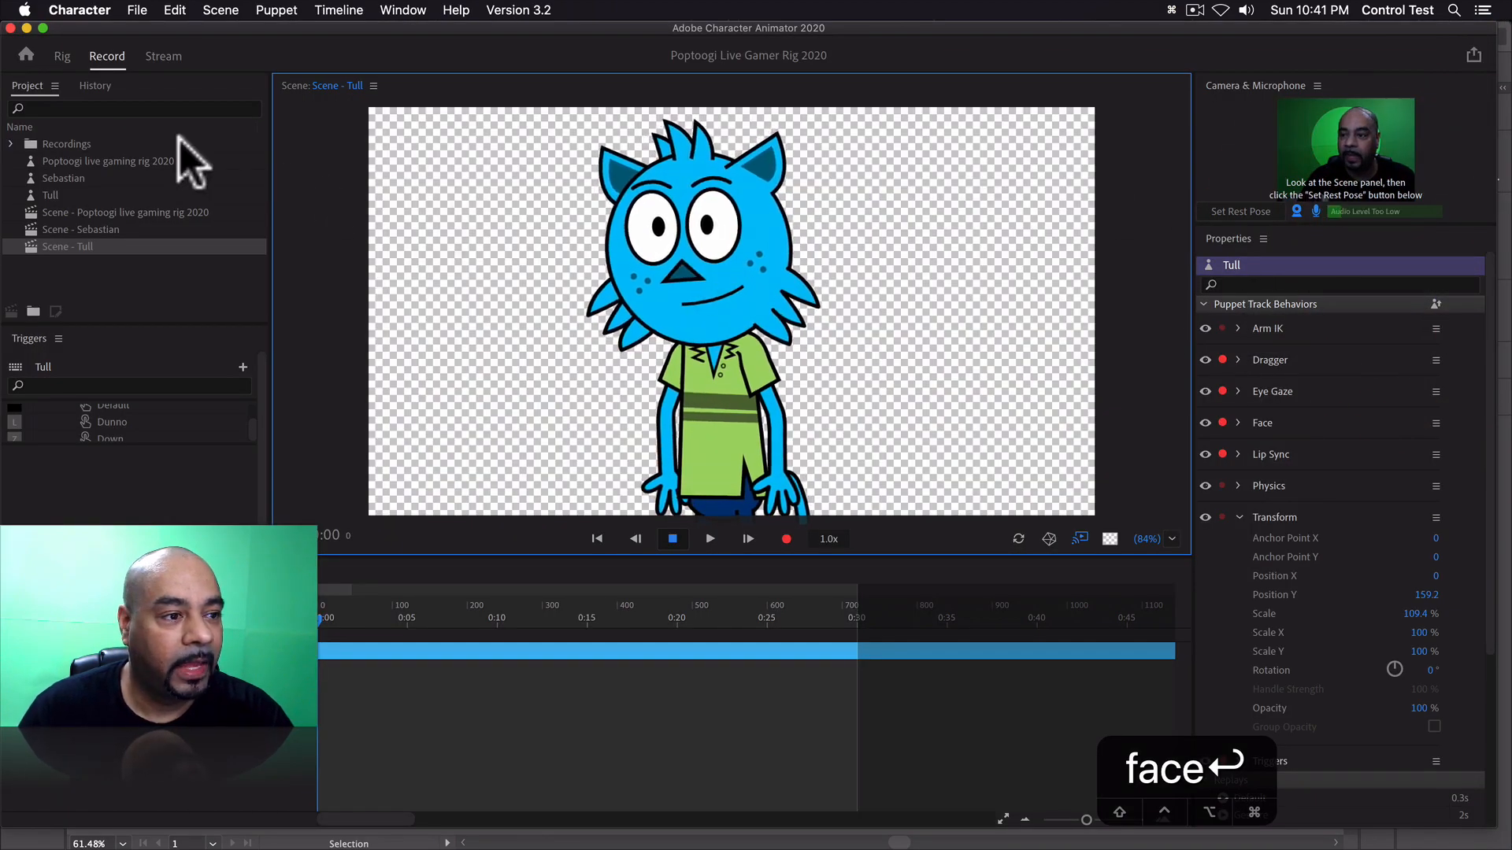
{"action": "left_click", "coordinate": [57, 244]}
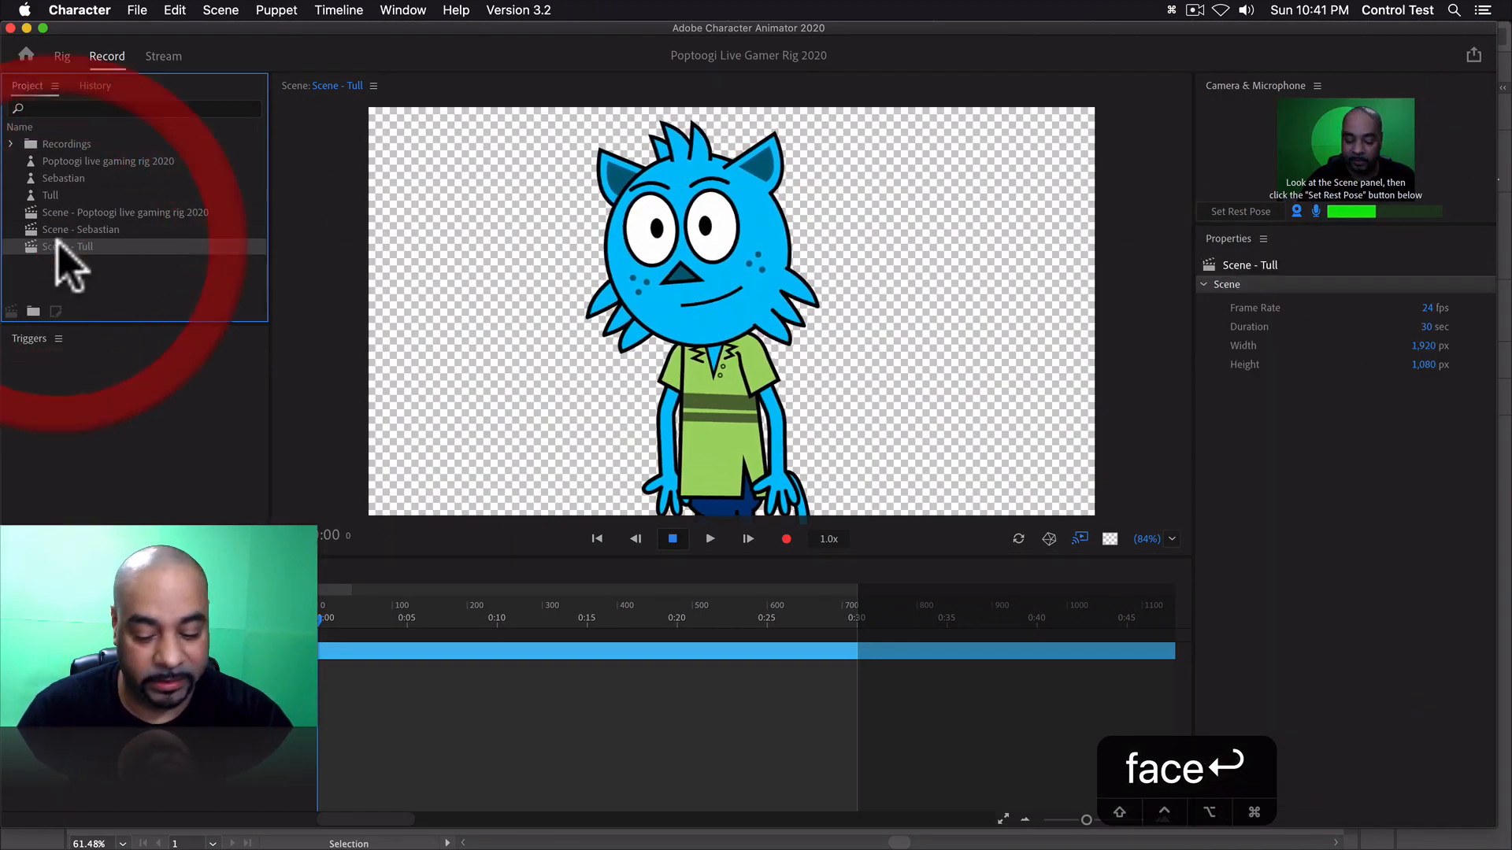
{"action": "key", "text": "BackSpace"}
{"action": "left_click", "coordinate": [66, 230]}
{"action": "key", "text": "BackSpace"}
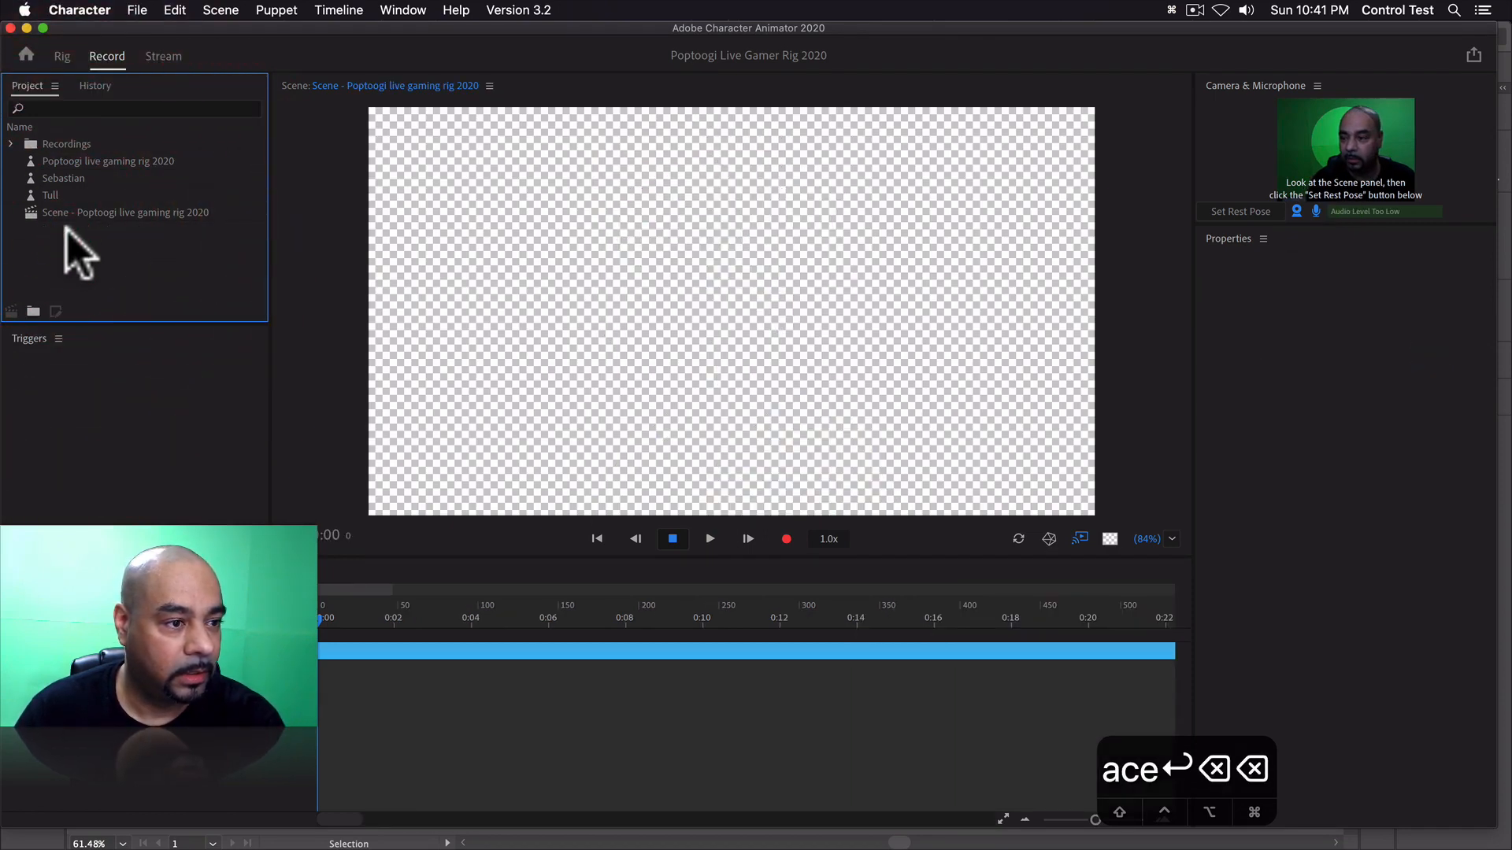
{"action": "left_click", "coordinate": [52, 200]}
{"action": "key", "text": "BackSpace"}
{"action": "left_click", "coordinate": [58, 194]}
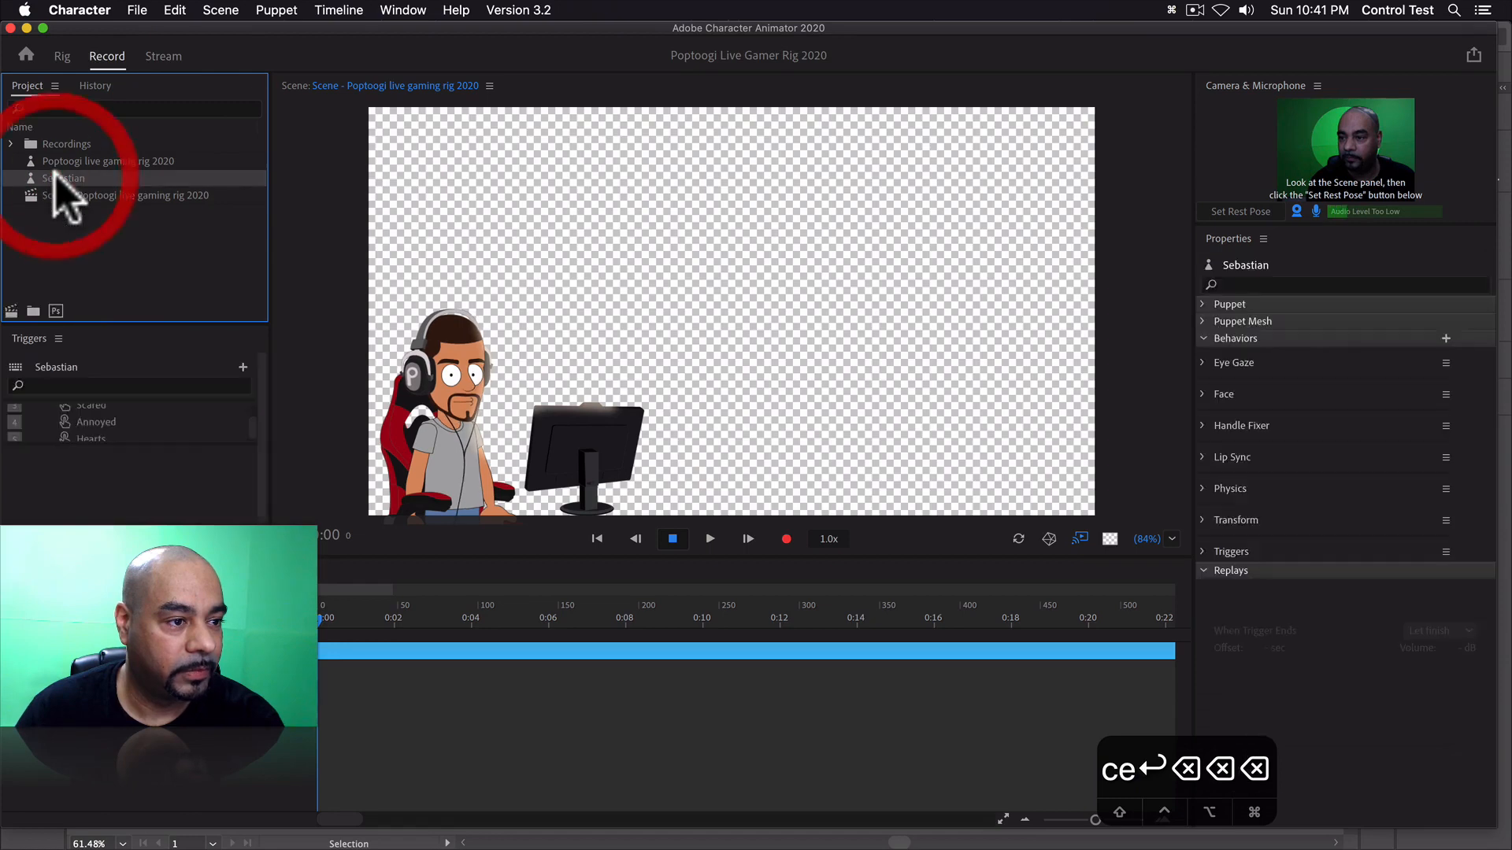
- Try to create a new project named "My first puppet" on the Desktop, replacing the existing one
{"action": "left_click", "coordinate": [137, 10]}
{"action": "left_click", "coordinate": [152, 33]}
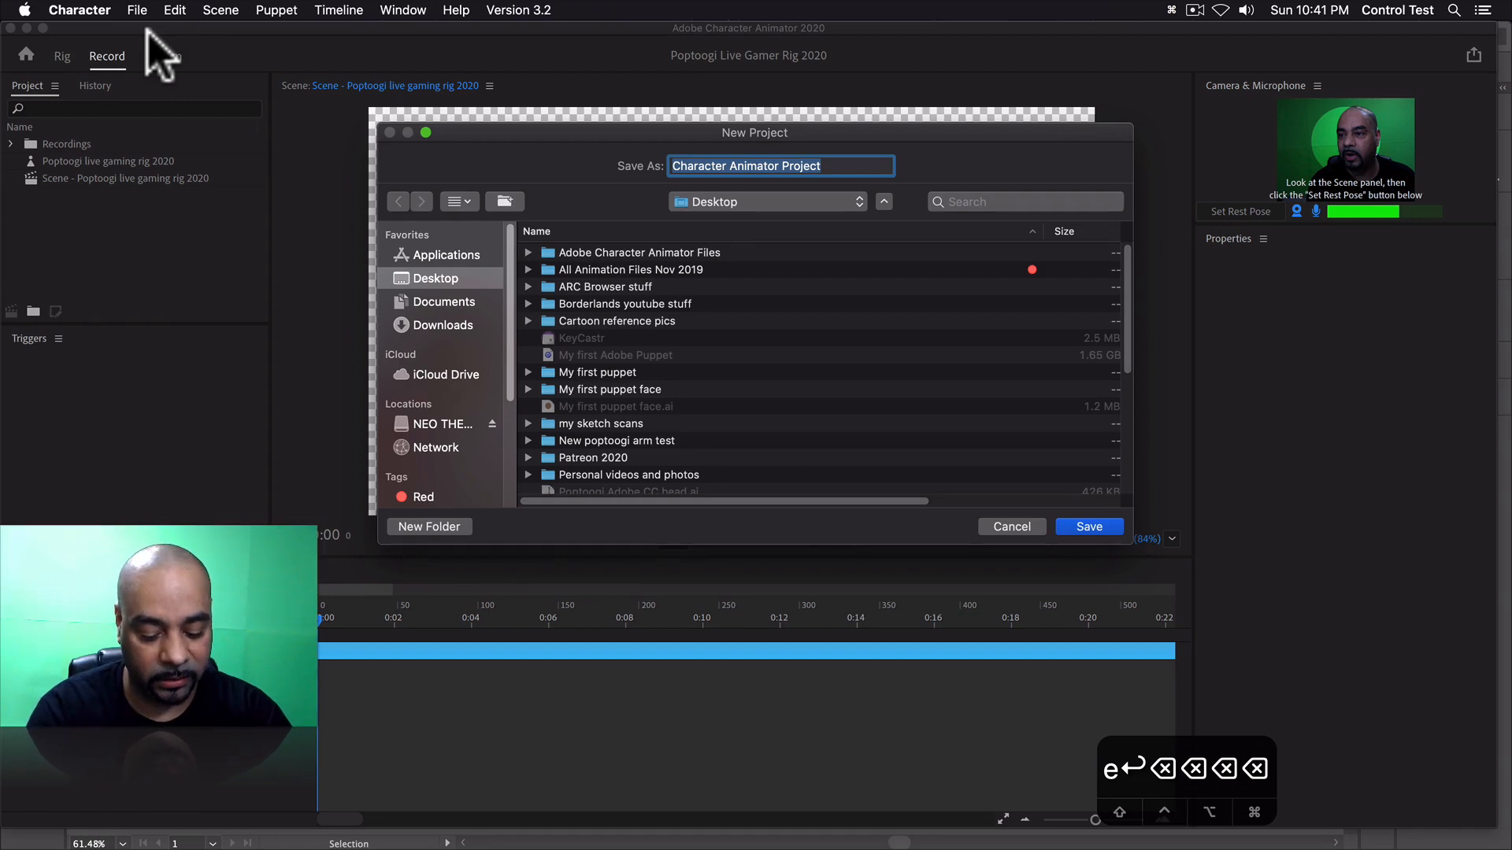
{"action": "type", "text": "My f"}
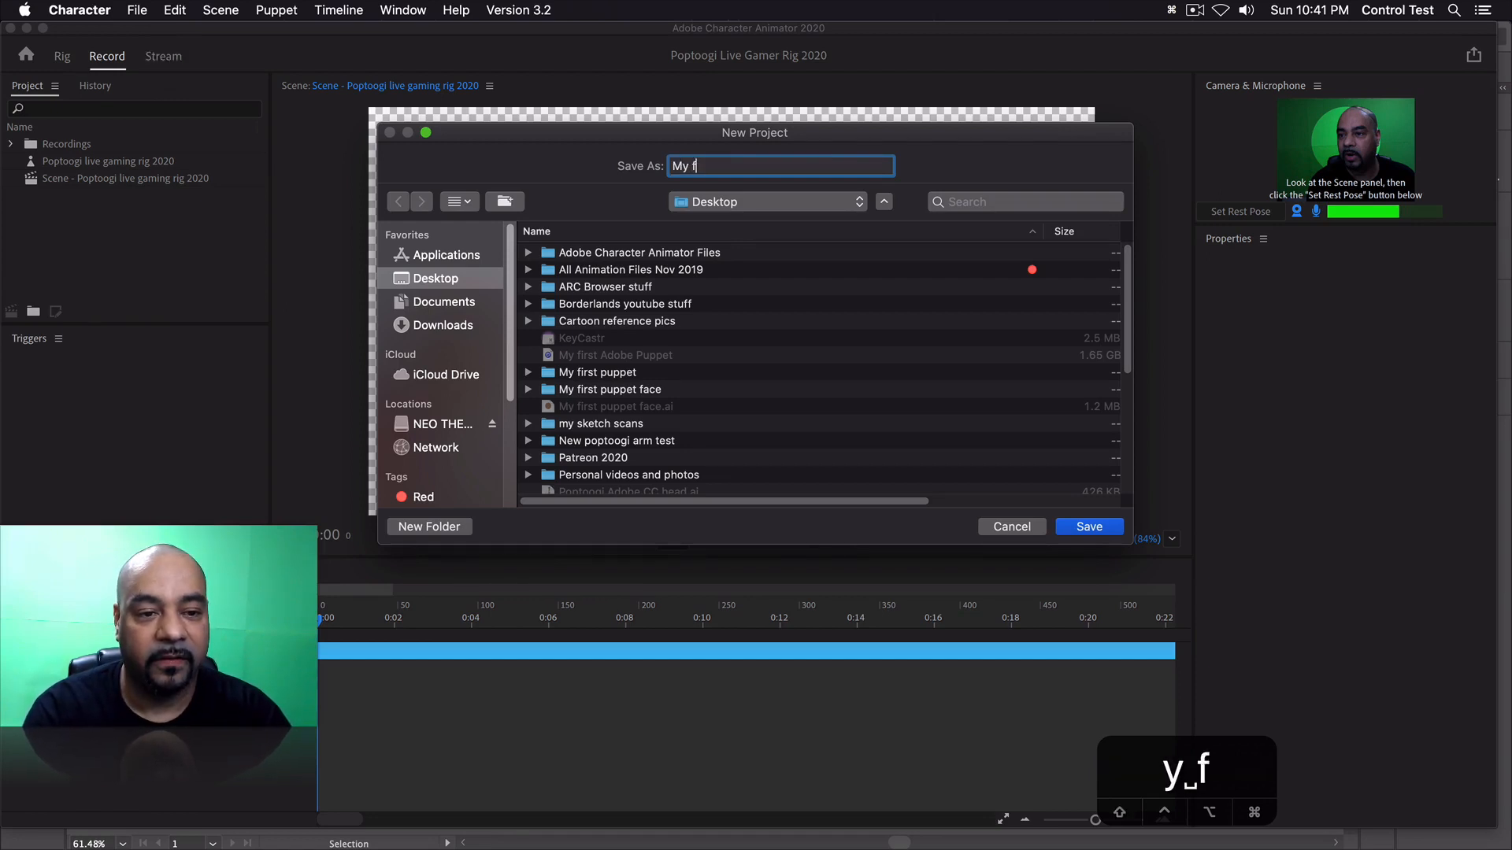
{"action": "type", "text": "irst puppet"}
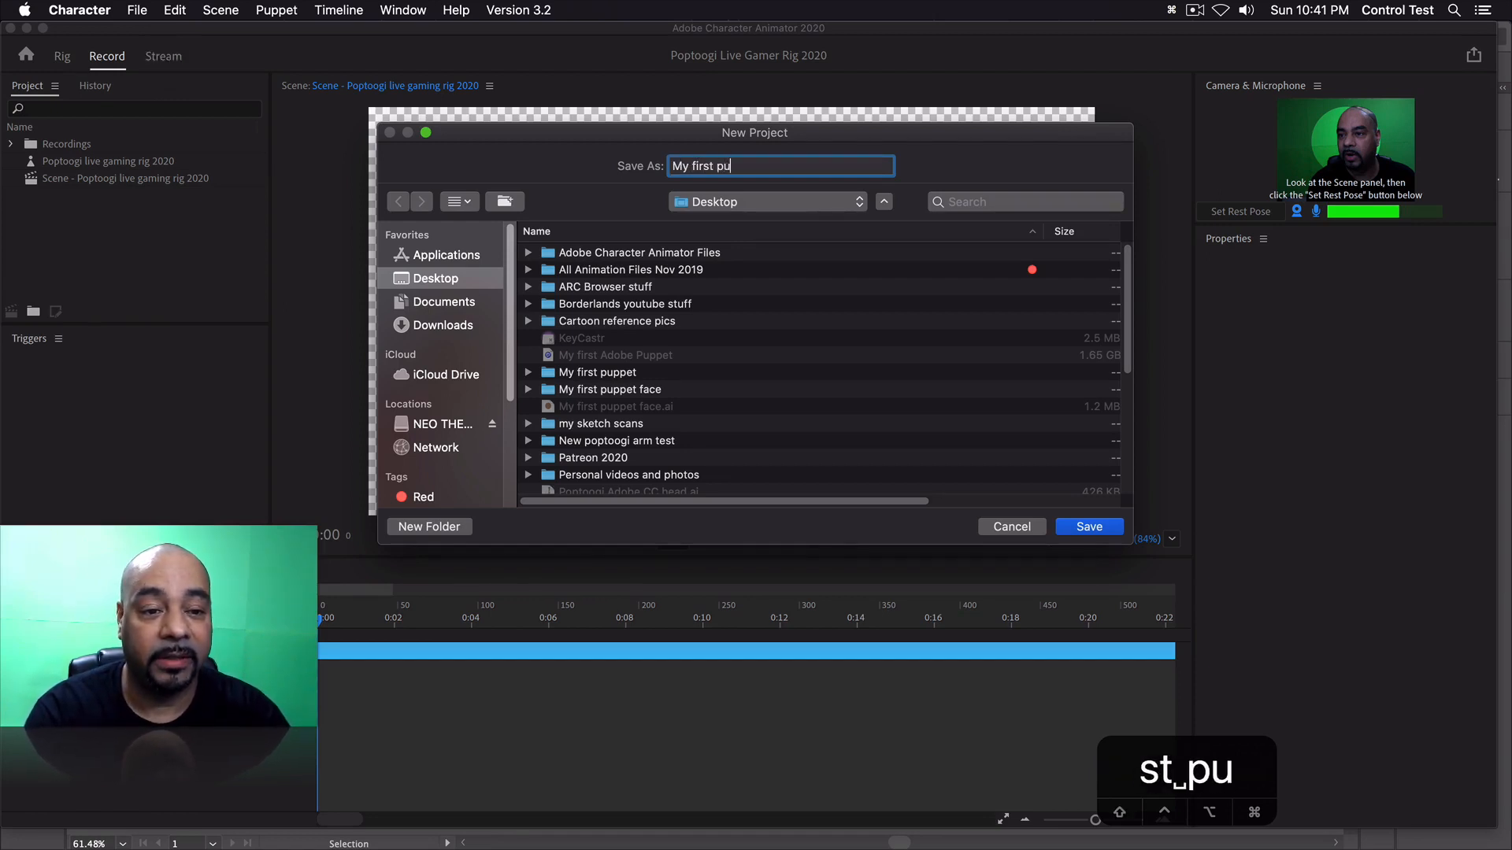
{"action": "key", "text": "Return"}
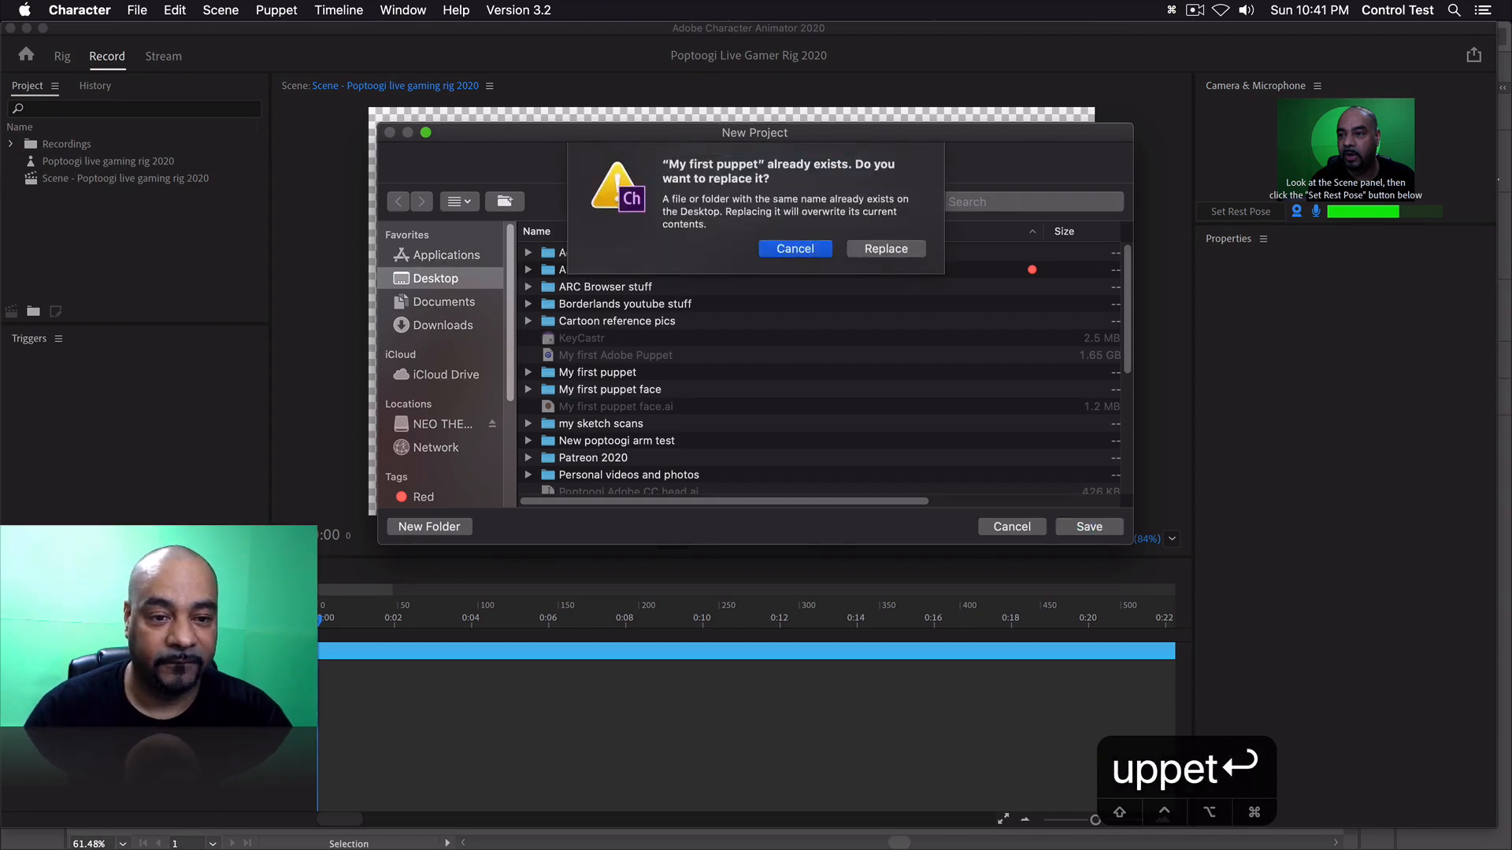
{"action": "left_click", "coordinate": [866, 249]}
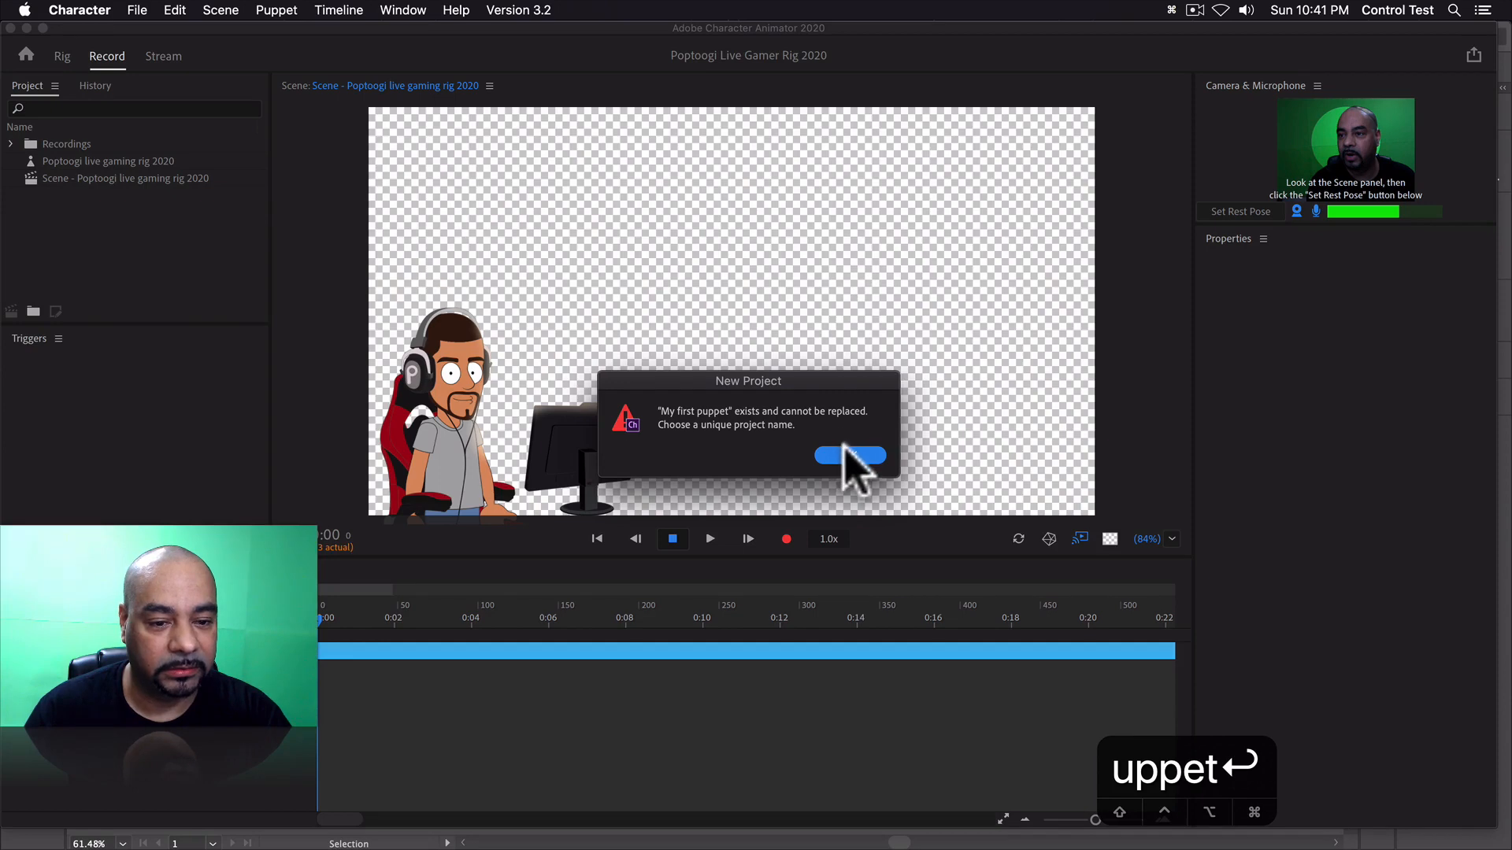
{"action": "left_click", "coordinate": [850, 456]}
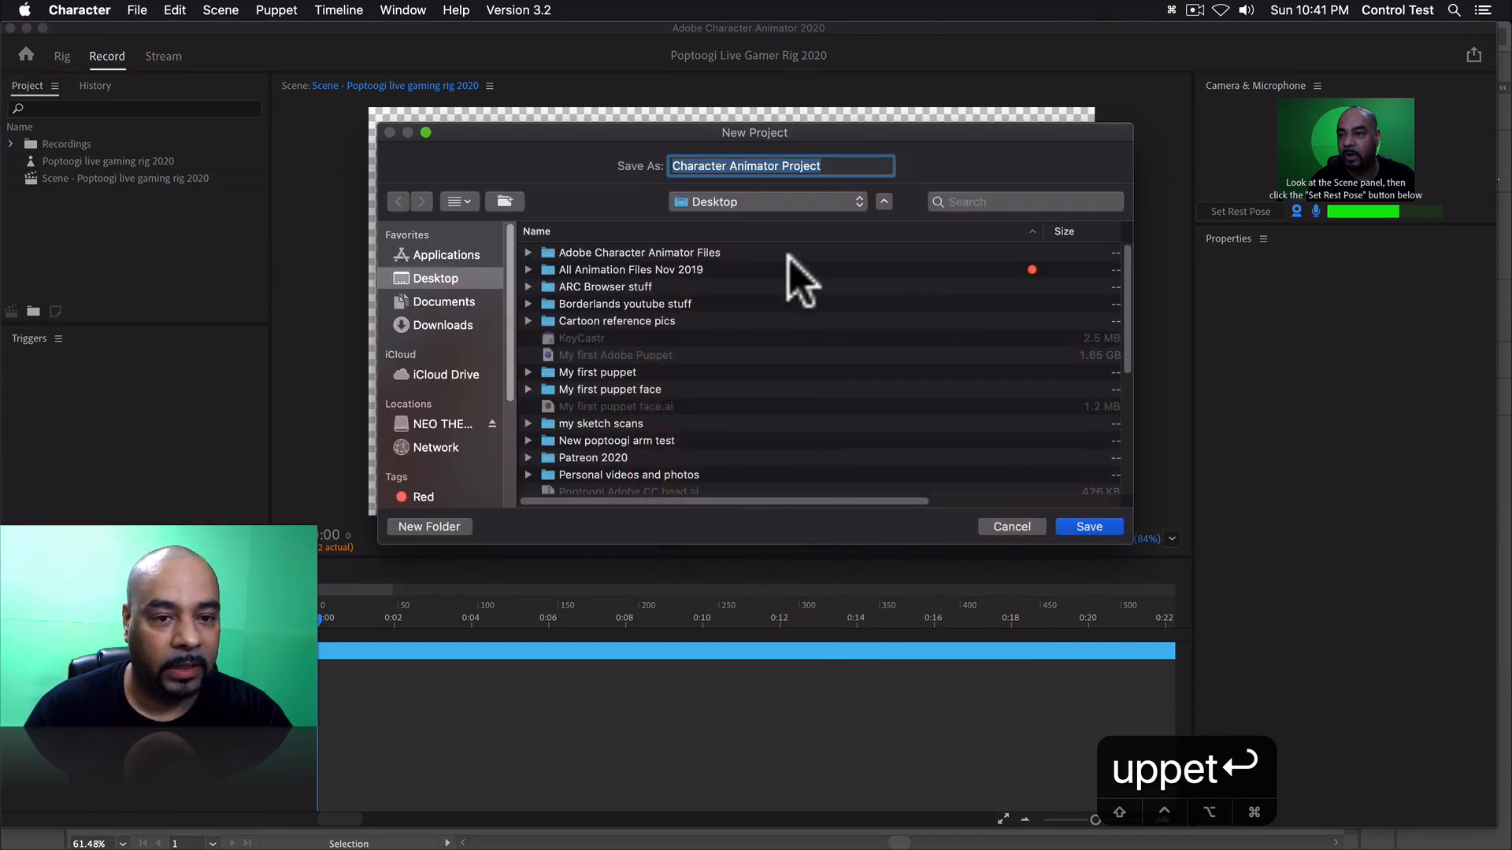
- Name the new project "My first puppet 2" and save it on the Desktop
{"action": "left_click", "coordinate": [837, 166]}
{"action": "type", "text": "2"}
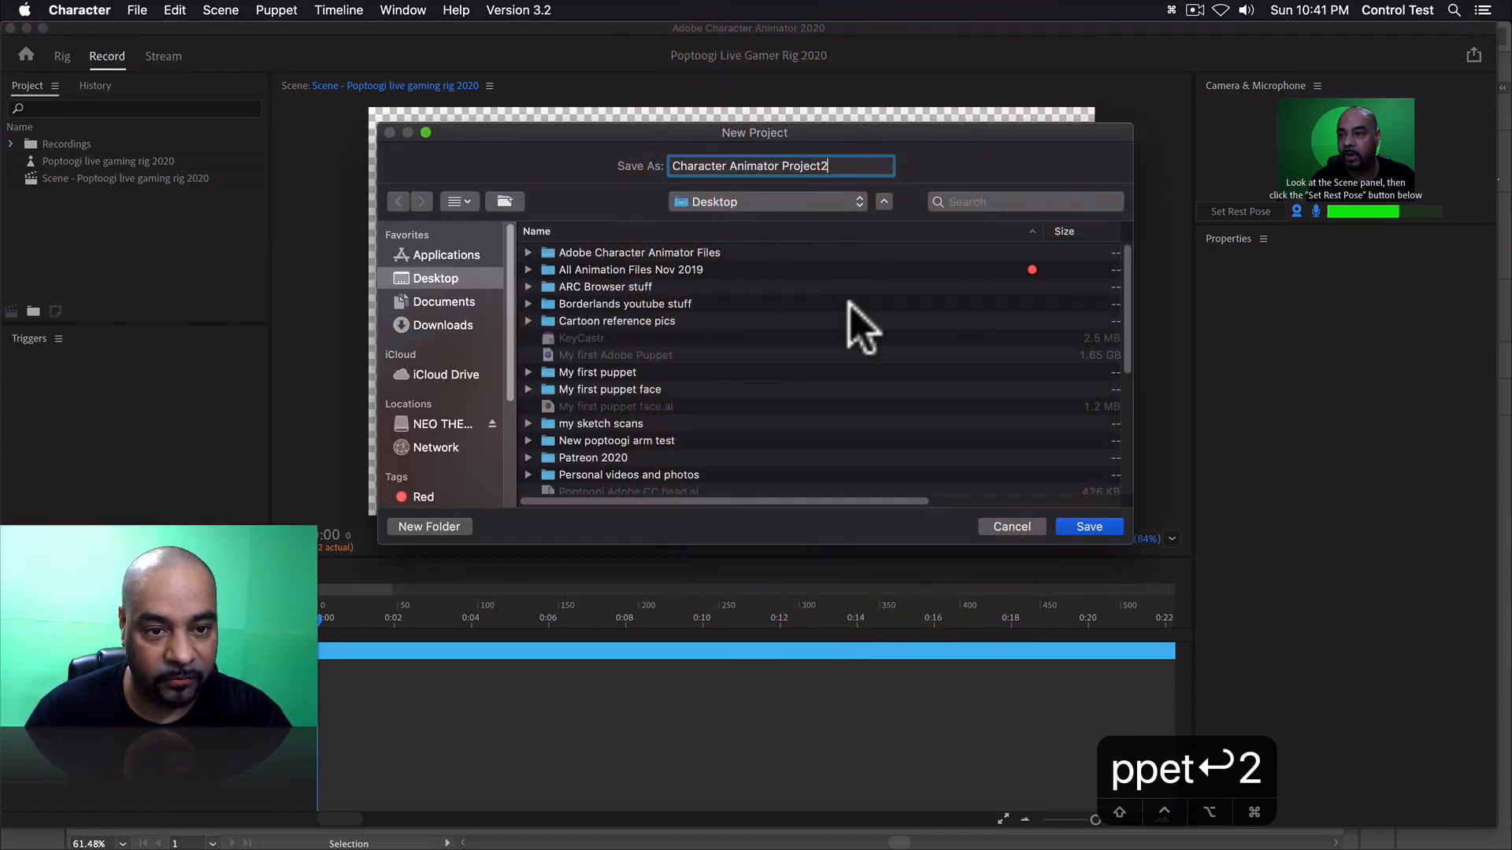
{"action": "left_click_drag", "start_coordinate": [837, 165], "coordinate": [604, 139]}
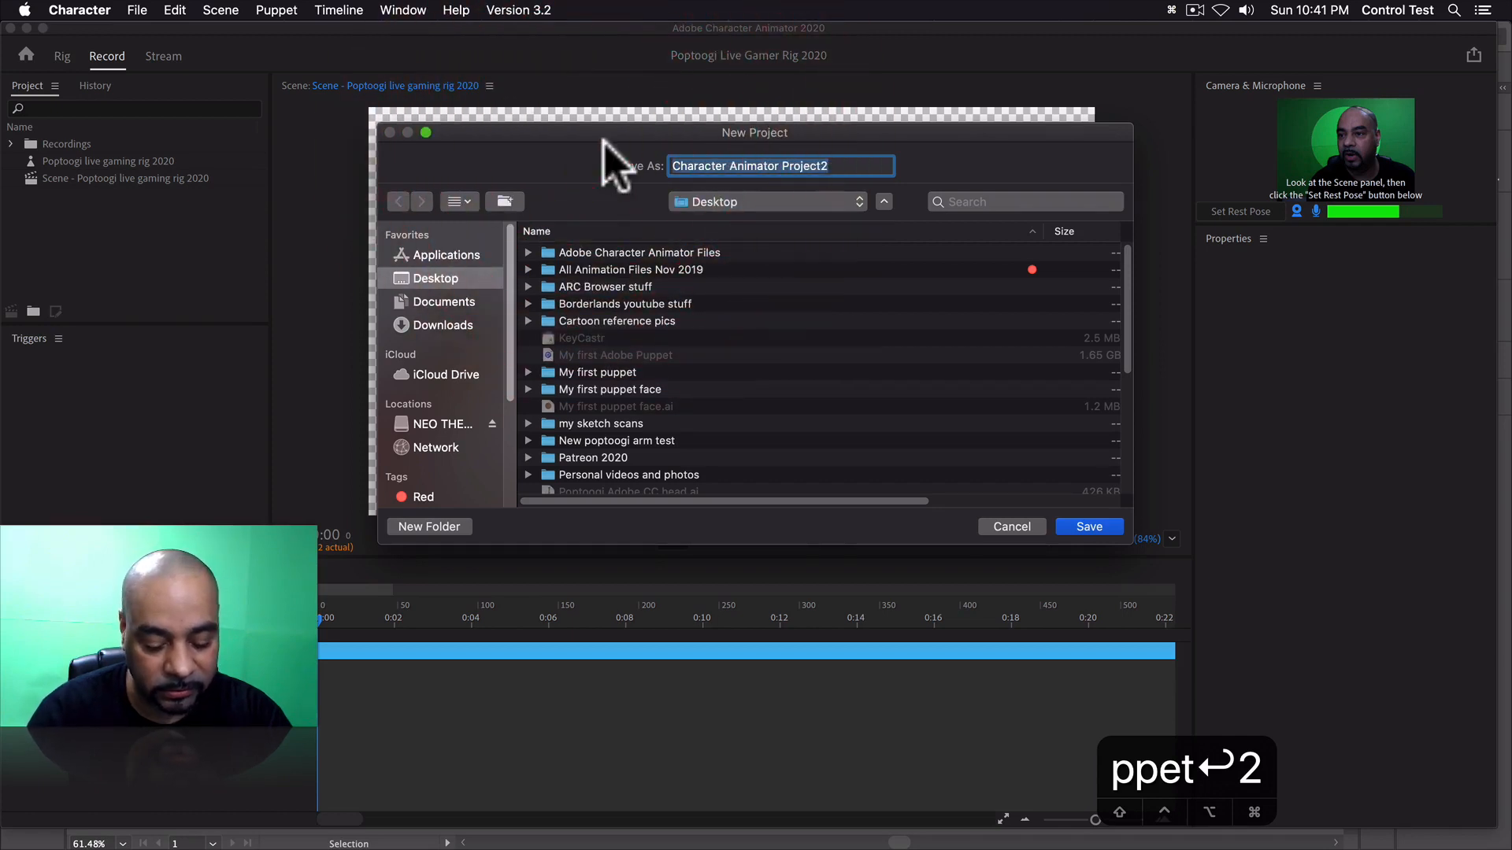
{"action": "type", "text": "My first"}
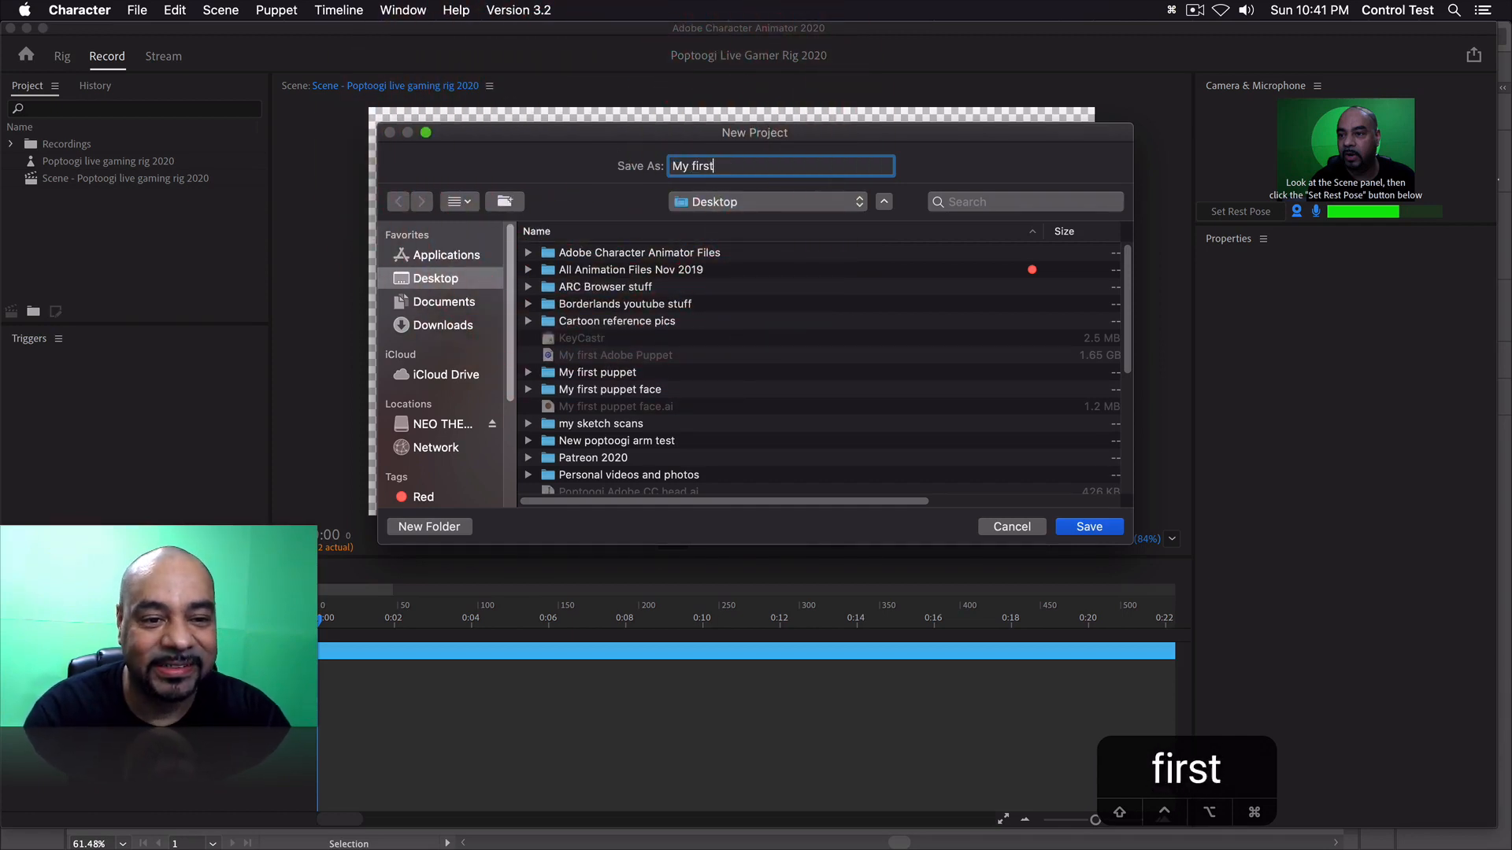
{"action": "type", "text": " puppet "}
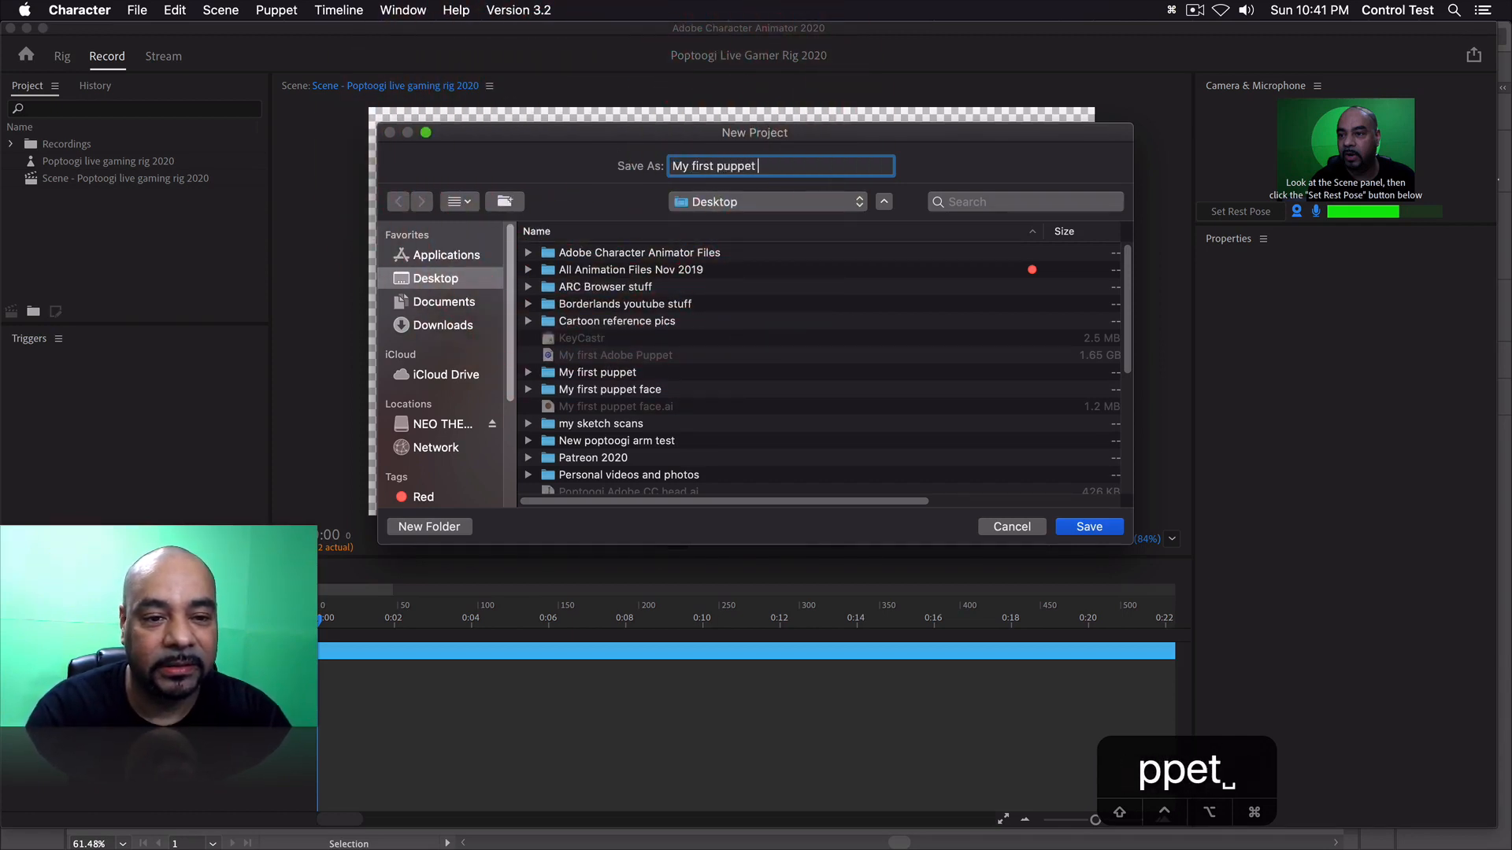
{"action": "type", "text": "2"}
{"action": "key", "text": "Return"}
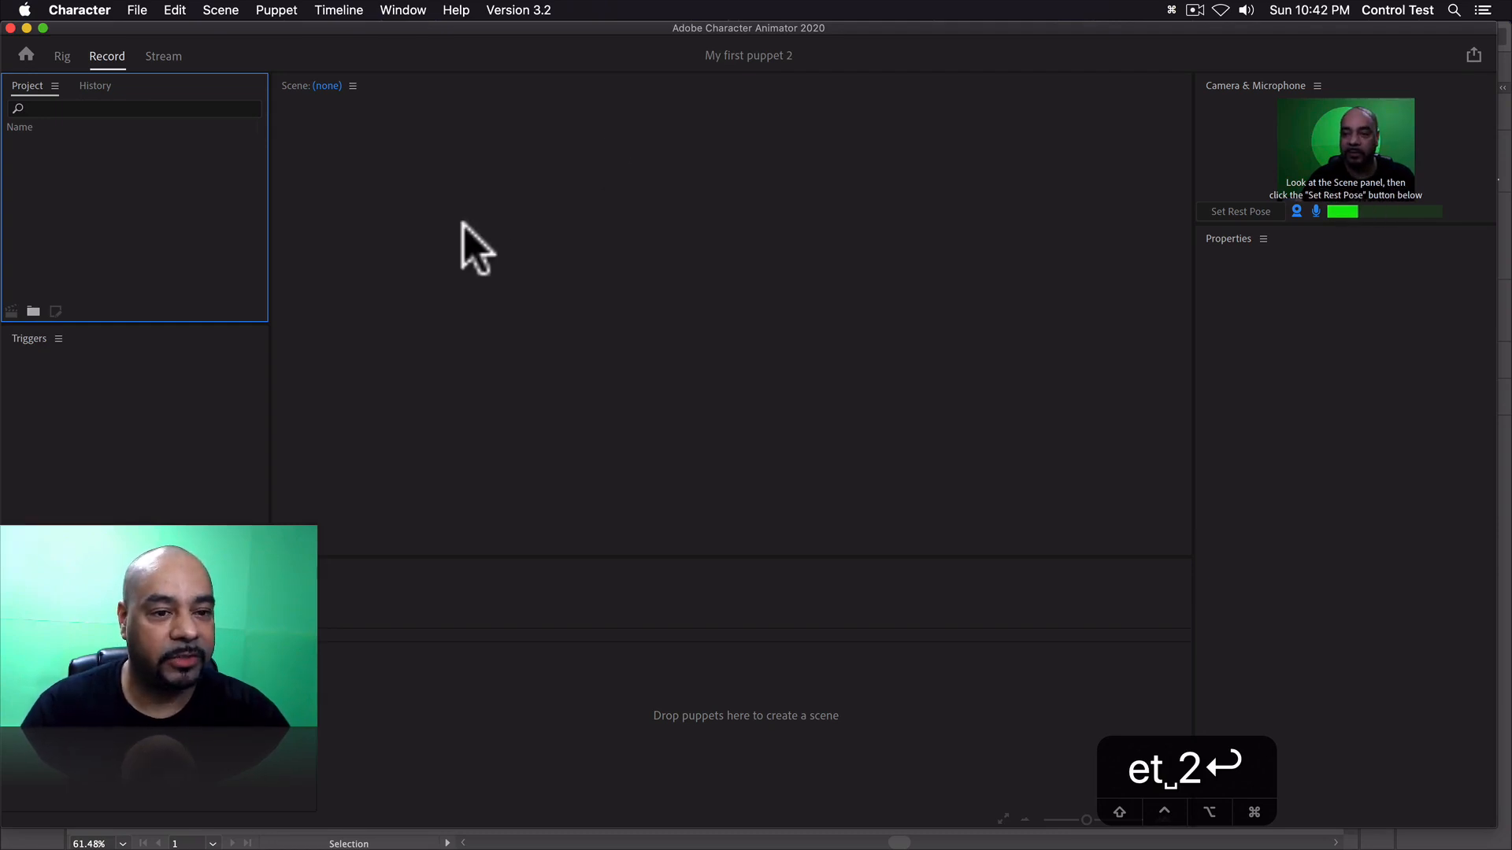
- Import My first puppet face.ai from the Desktop and place the puppet in a new scene
{"action": "left_click", "coordinate": [136, 9]}
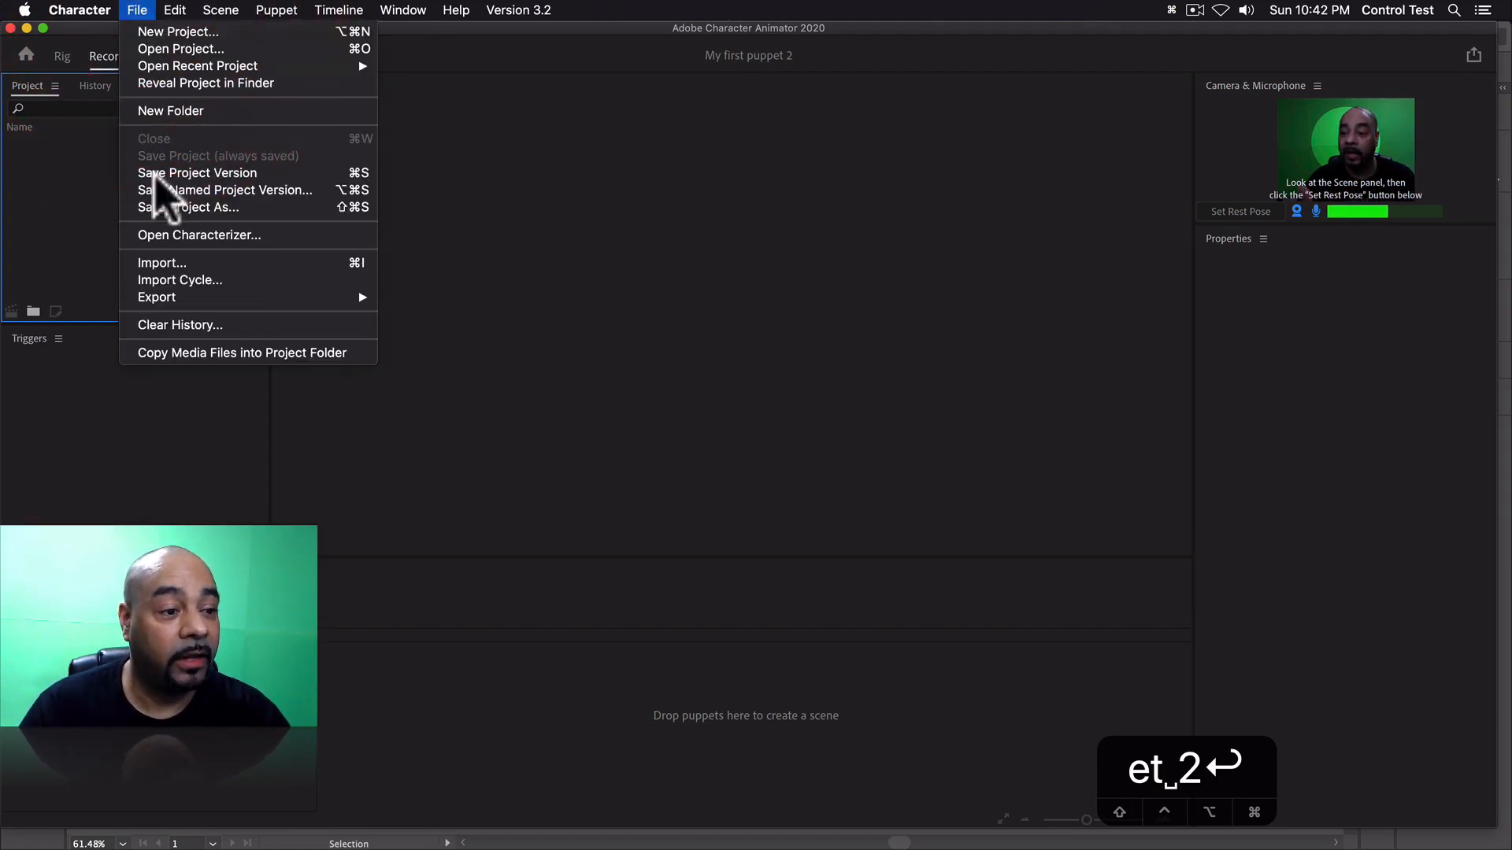
{"action": "left_click", "coordinate": [183, 265]}
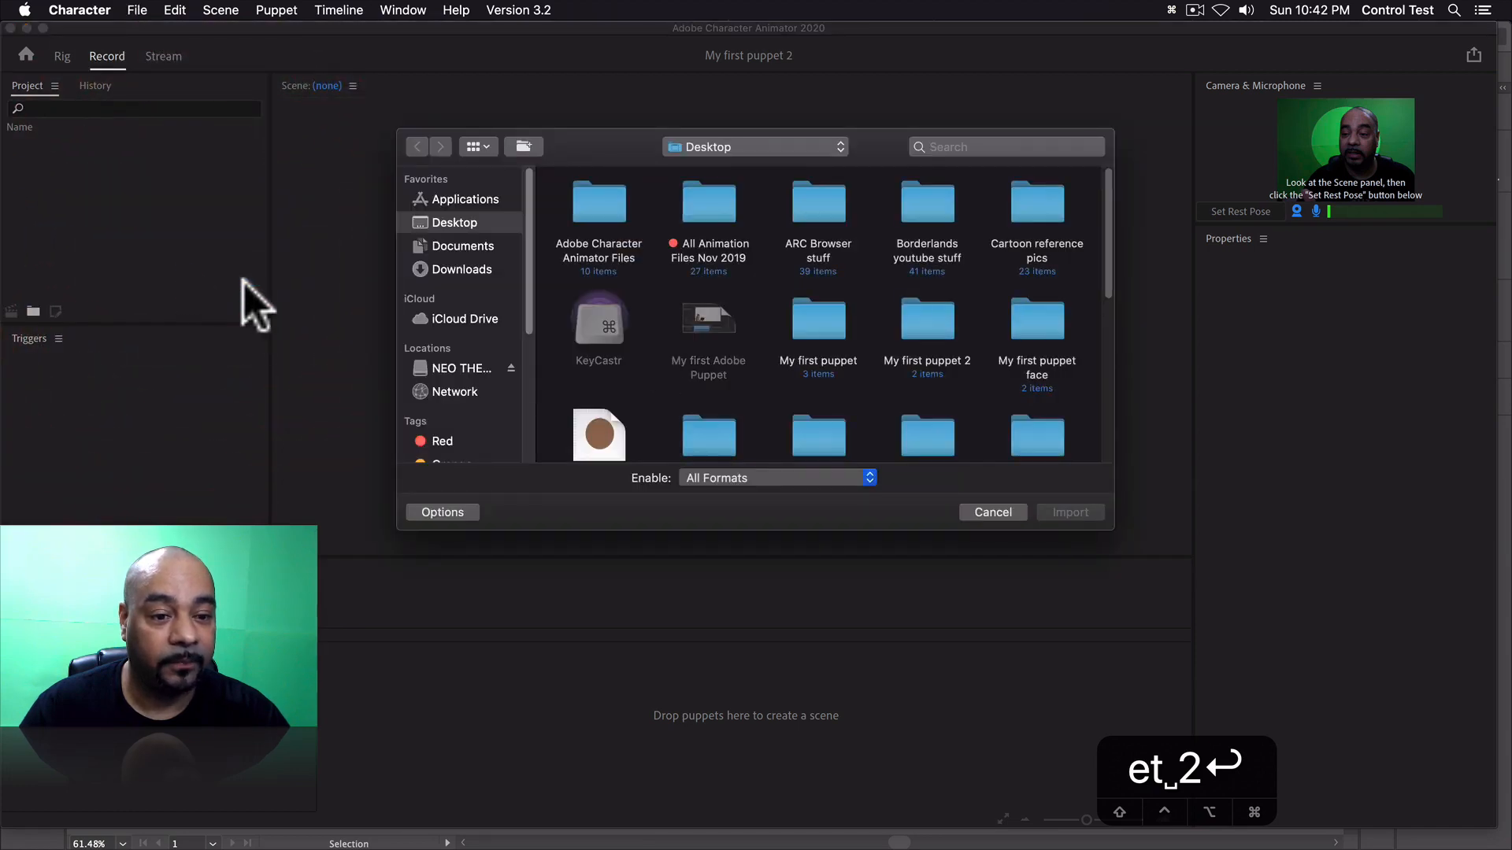
{"action": "scroll", "coordinate": [669, 388], "scroll_direction": "down", "scroll_amount": 3}
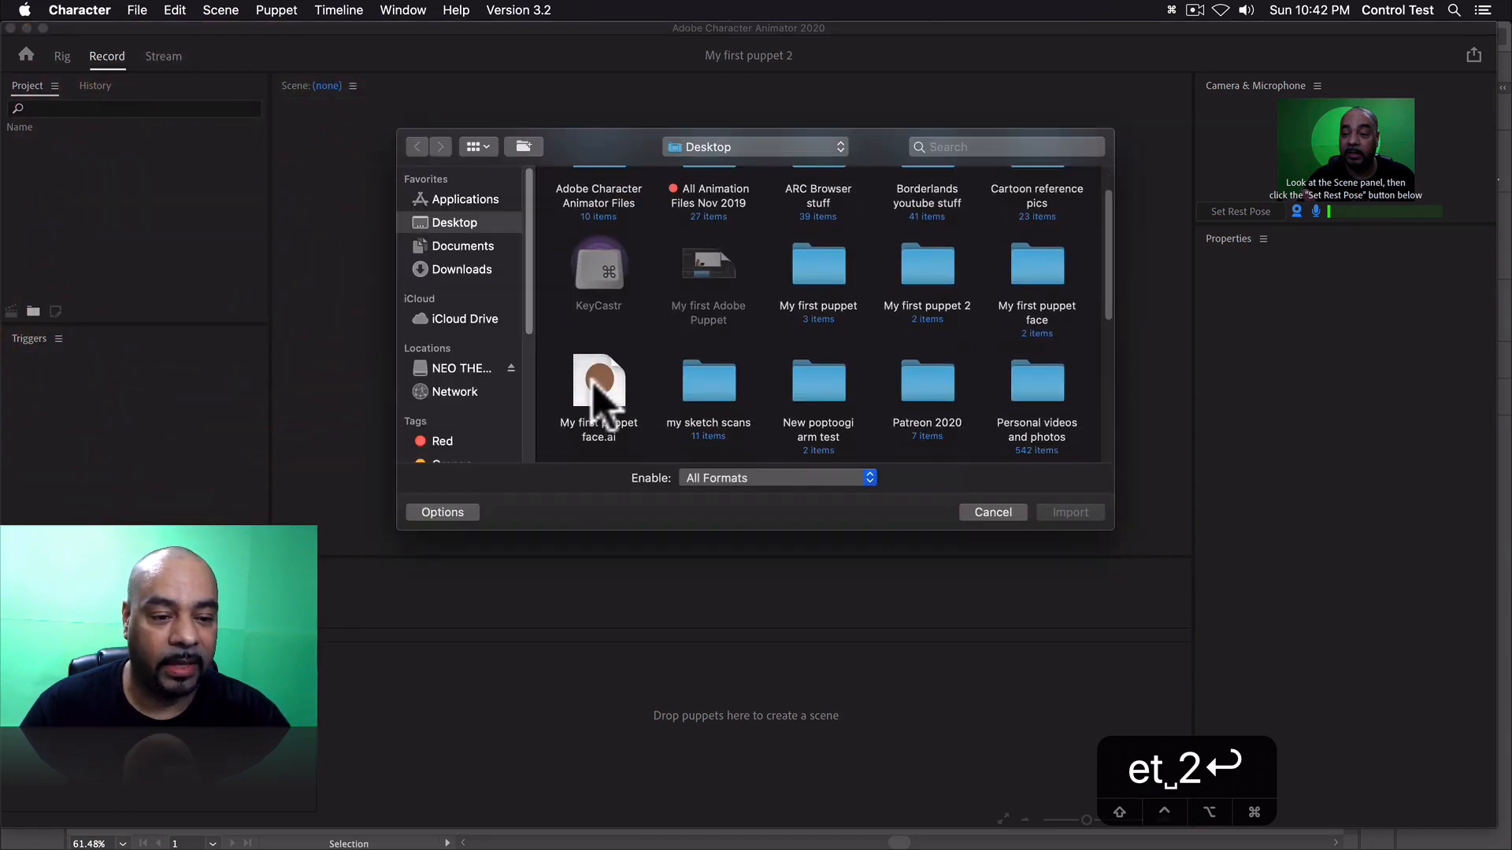
{"action": "left_click", "coordinate": [595, 382]}
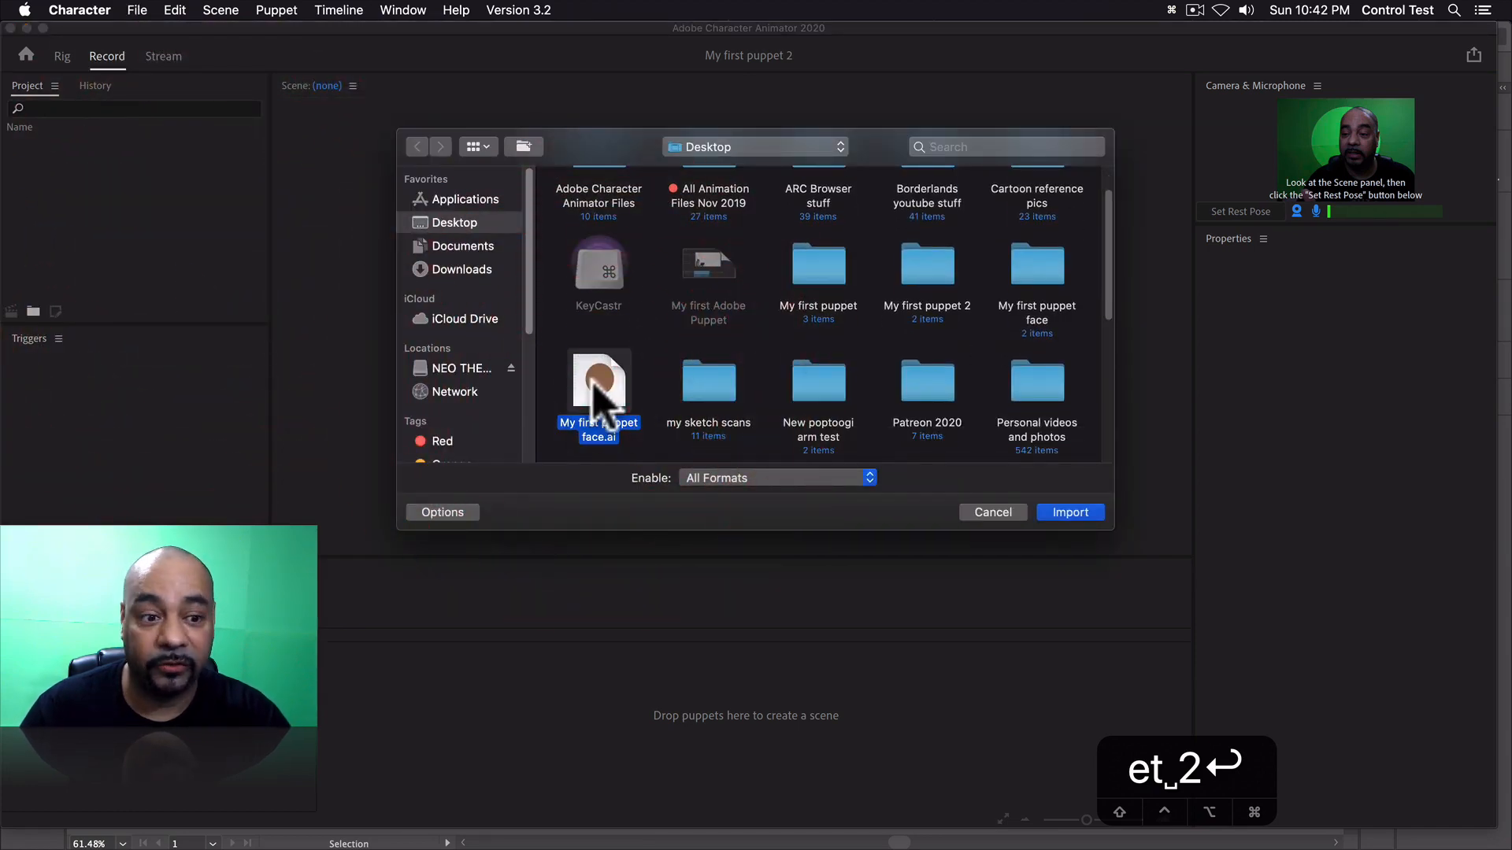
{"action": "left_click", "coordinate": [1077, 512]}
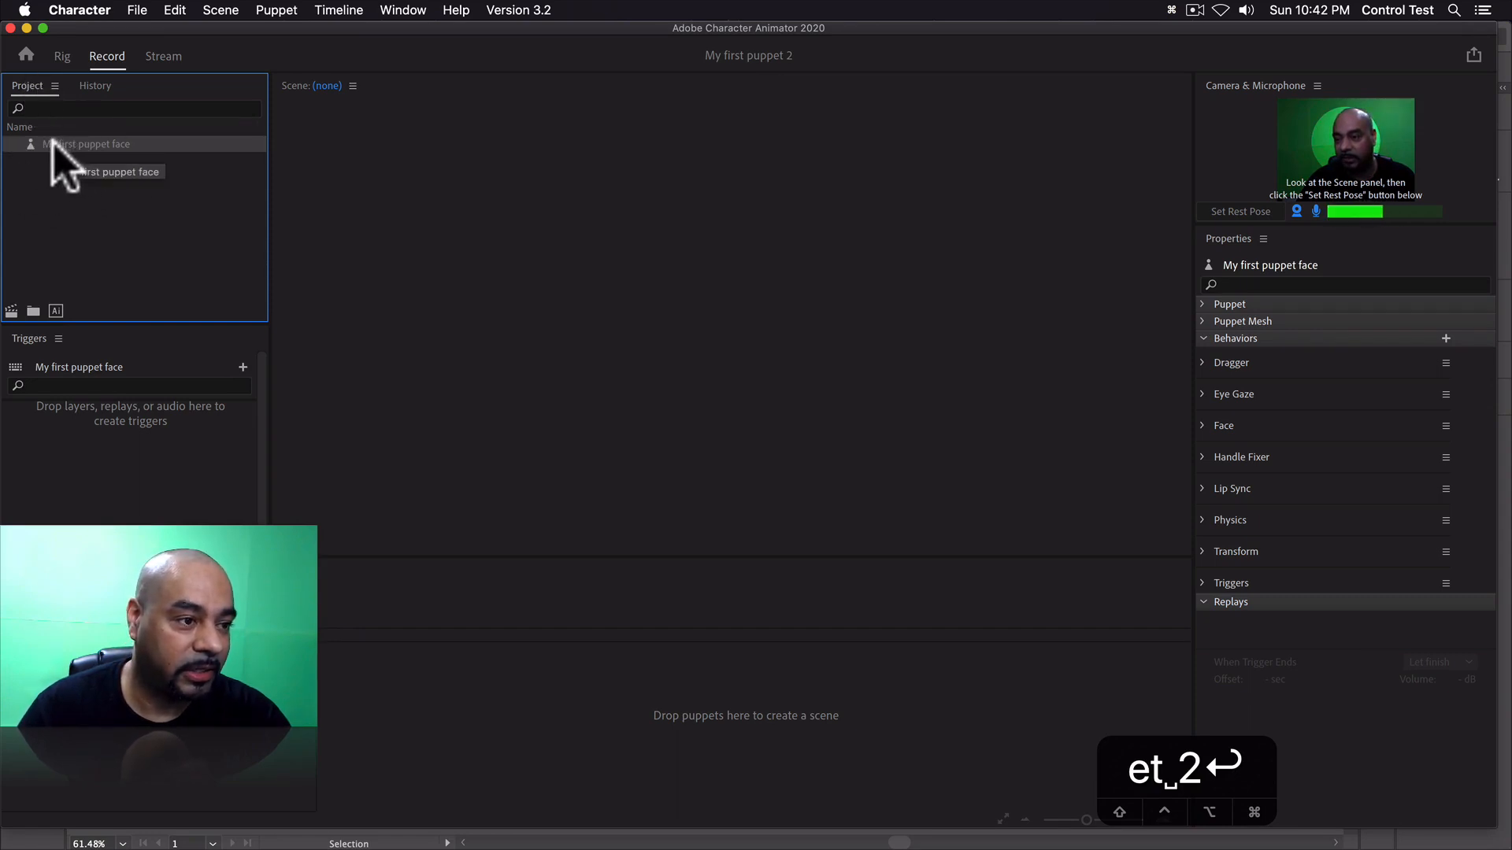
{"action": "left_click_drag", "start_coordinate": [79, 148], "coordinate": [697, 290]}
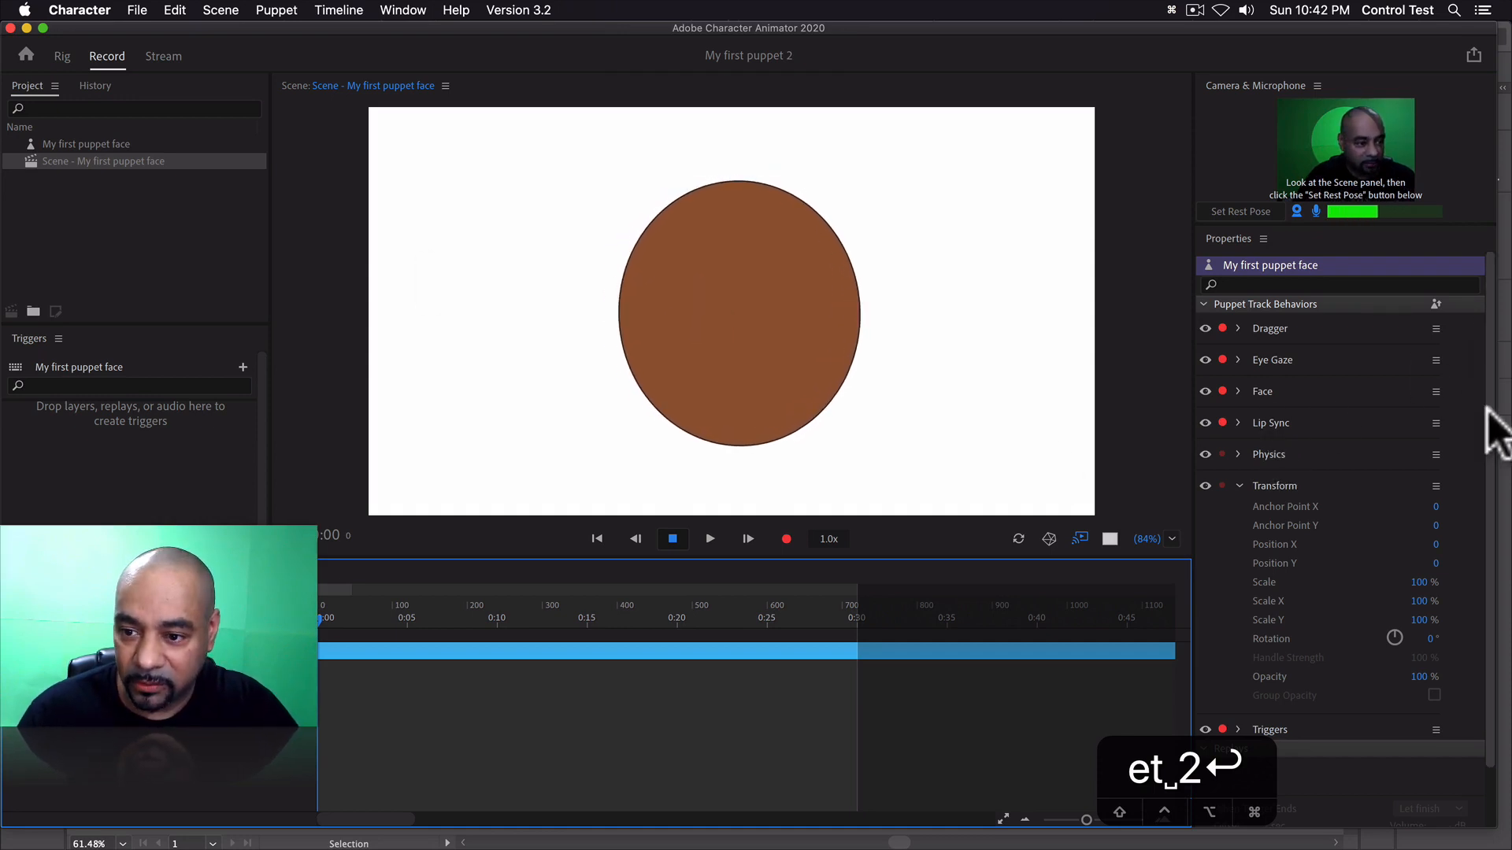
- Switch to Illustrator and draw a white-filled circle about 193 pt across on the left half of the brown face
{"action": "left_click", "coordinate": [1501, 461]}
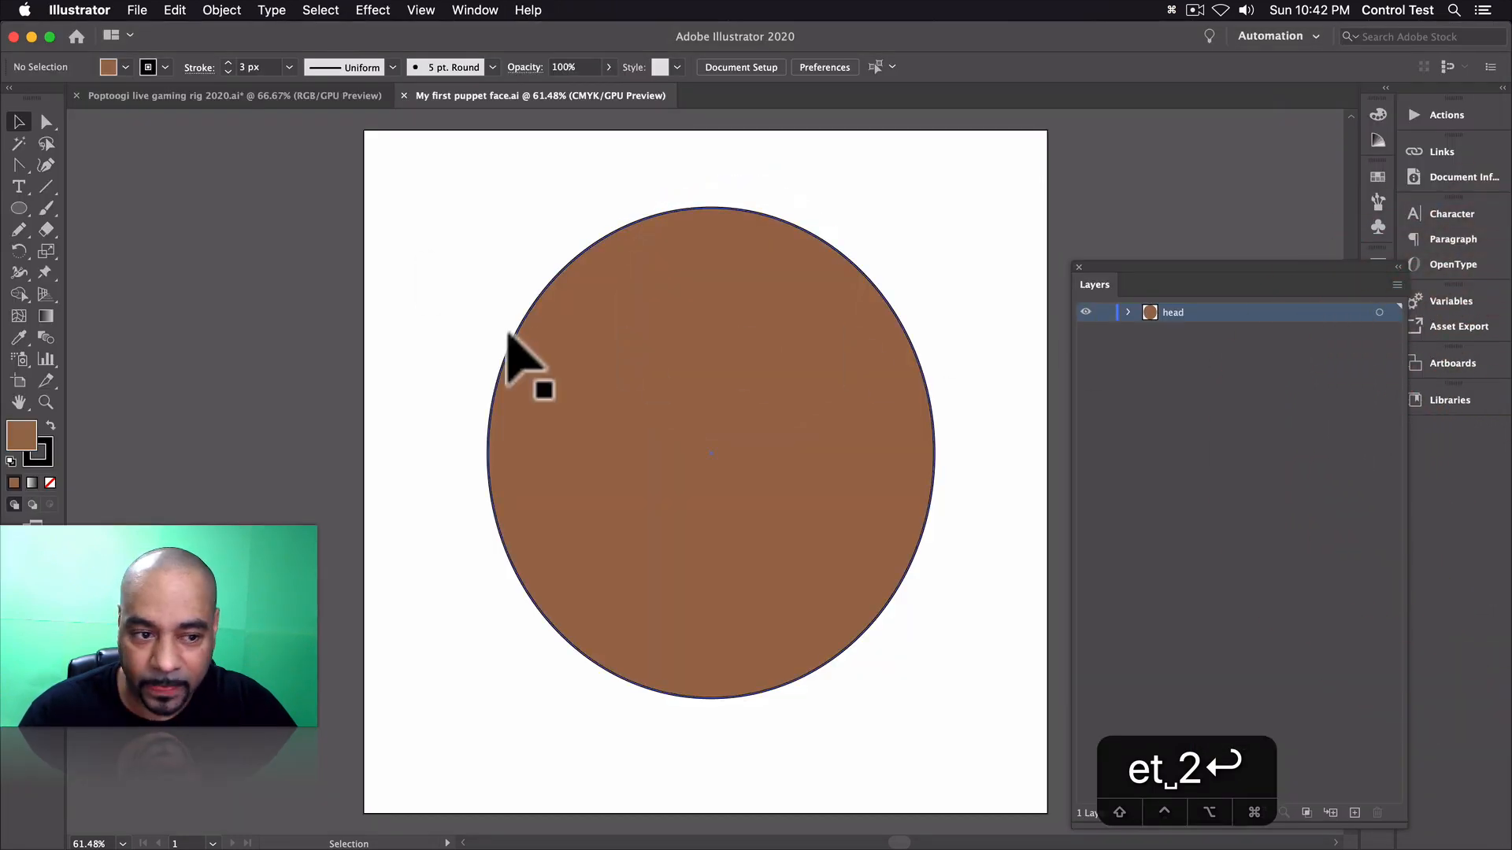
{"action": "left_click", "coordinate": [19, 207]}
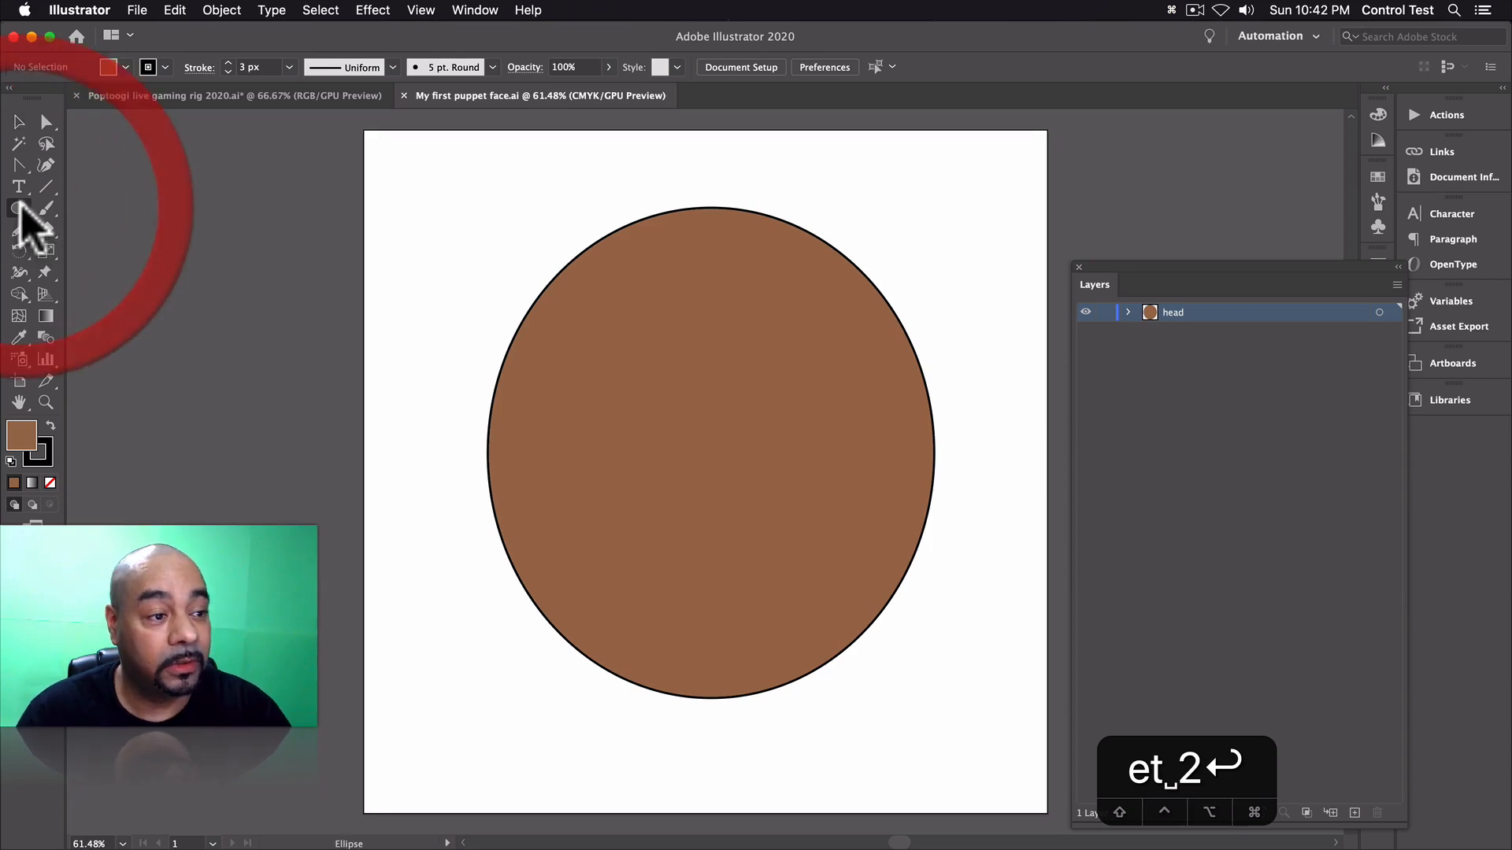
{"action": "left_click", "coordinate": [19, 434]}
{"action": "left_click", "coordinate": [18, 434]}
{"action": "left_click_drag", "start_coordinate": [14, 169], "coordinate": [13, 158]}
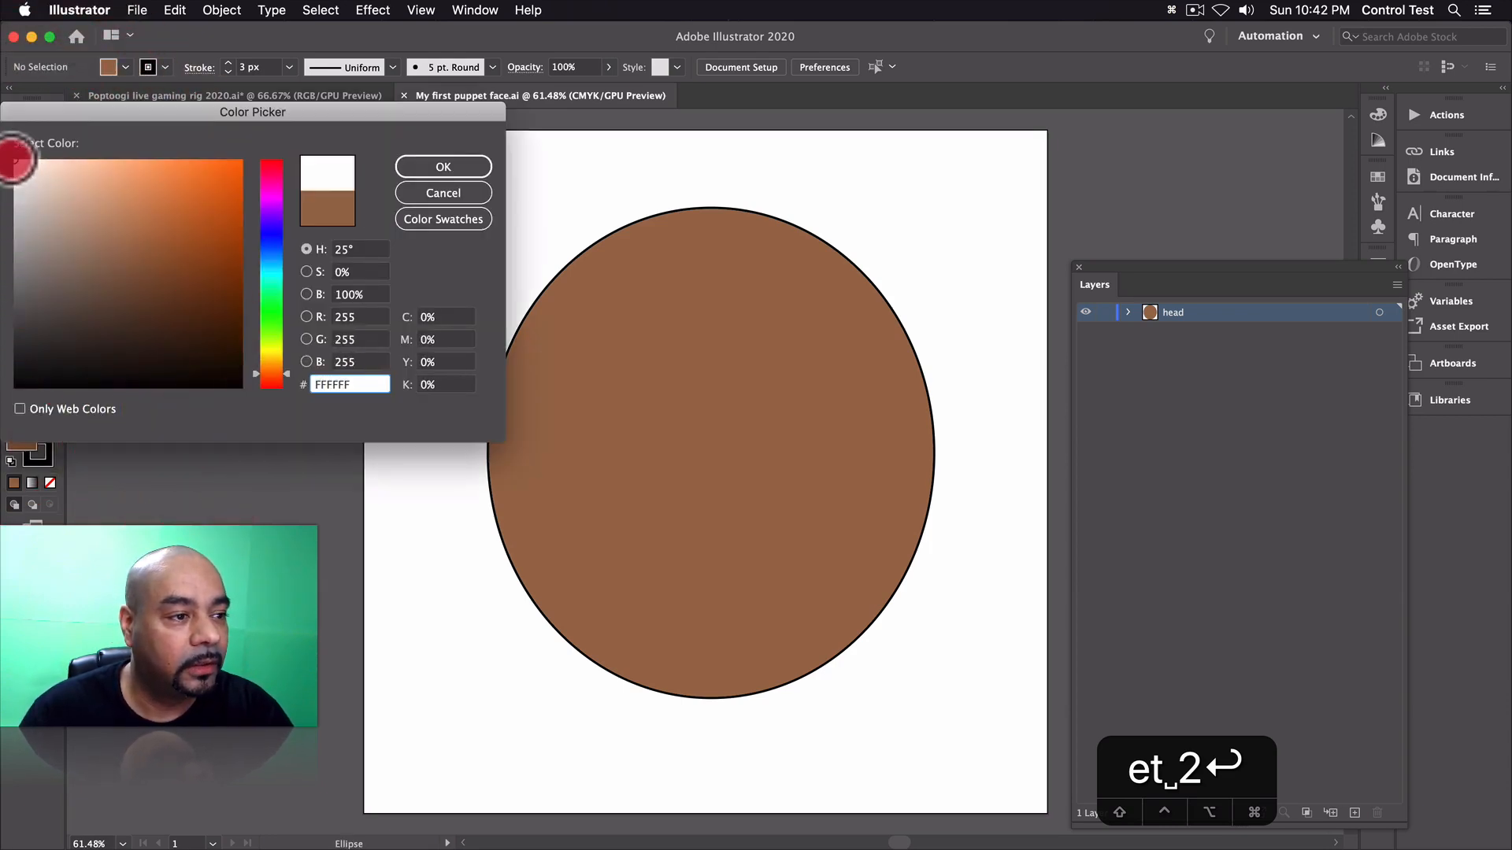
{"action": "left_click", "coordinate": [441, 167]}
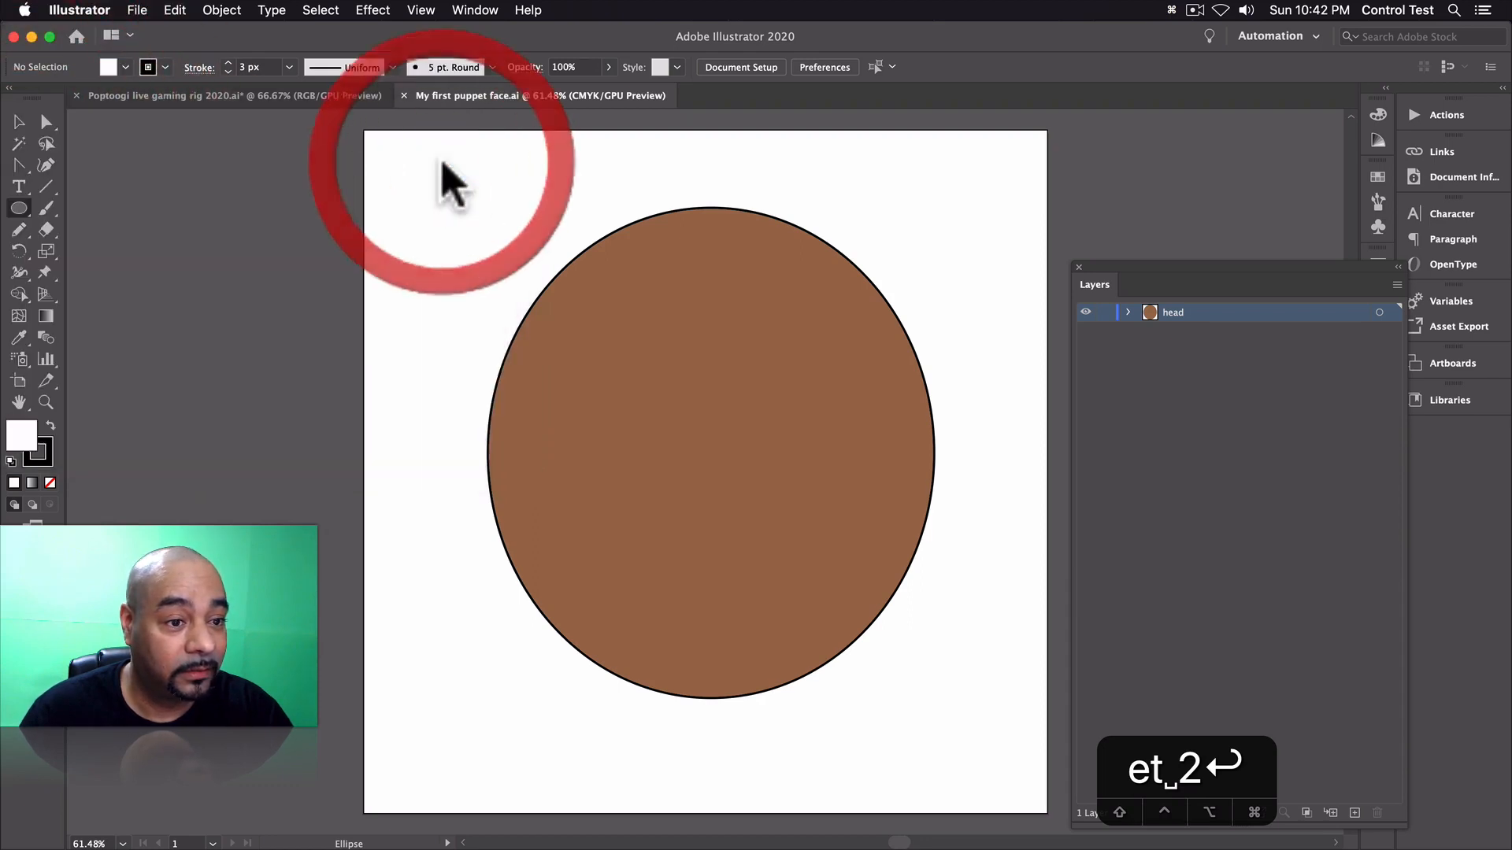
{"action": "left_click_drag", "start_coordinate": [555, 372], "coordinate": [687, 506]}
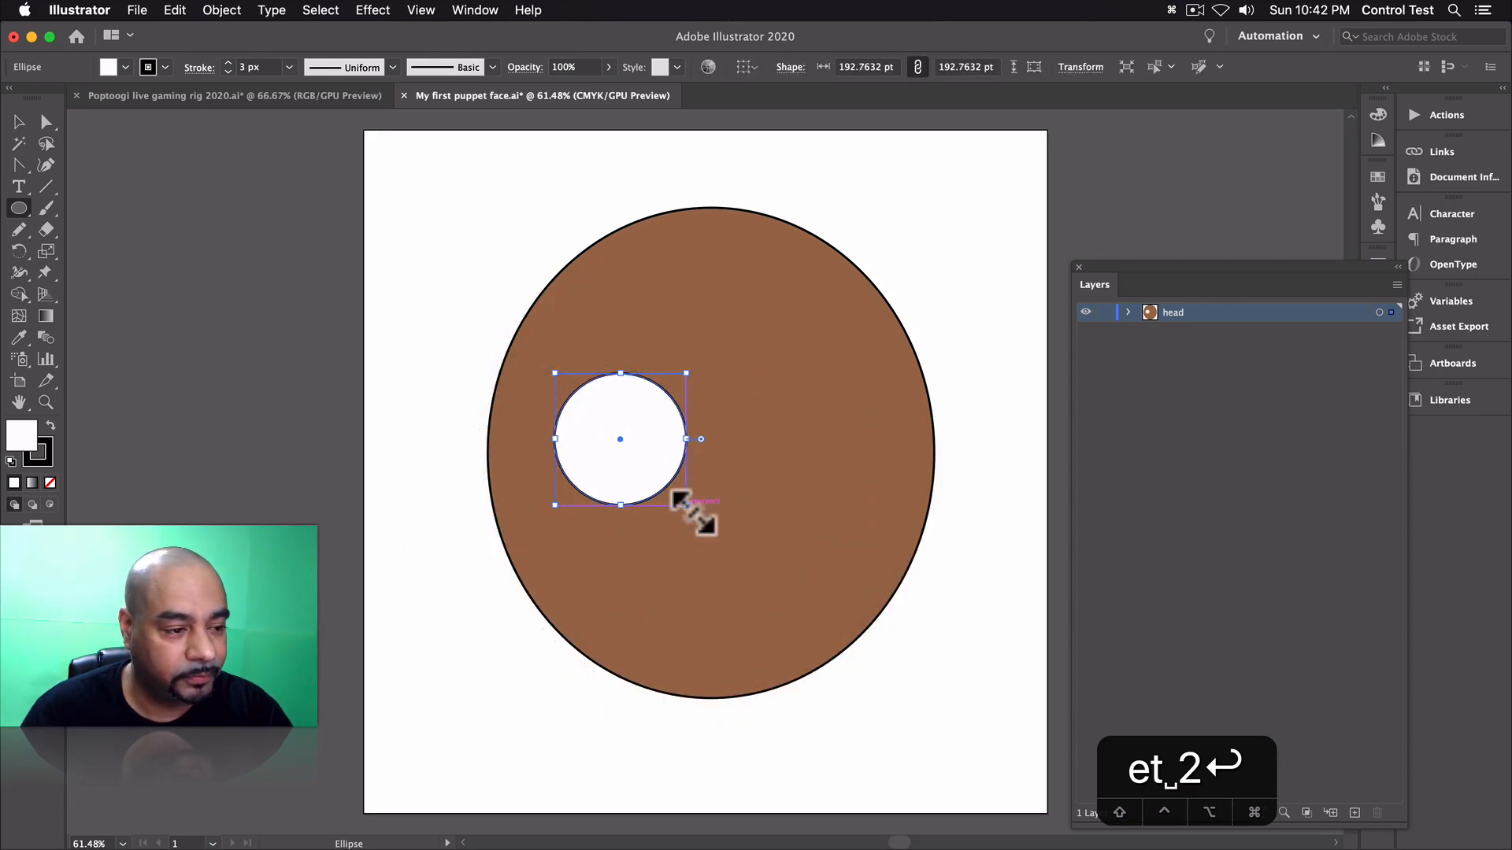
- Inside the head layer, rename the brown ellipse as face and the white circle as right eyeball
{"action": "left_click", "coordinate": [1128, 312]}
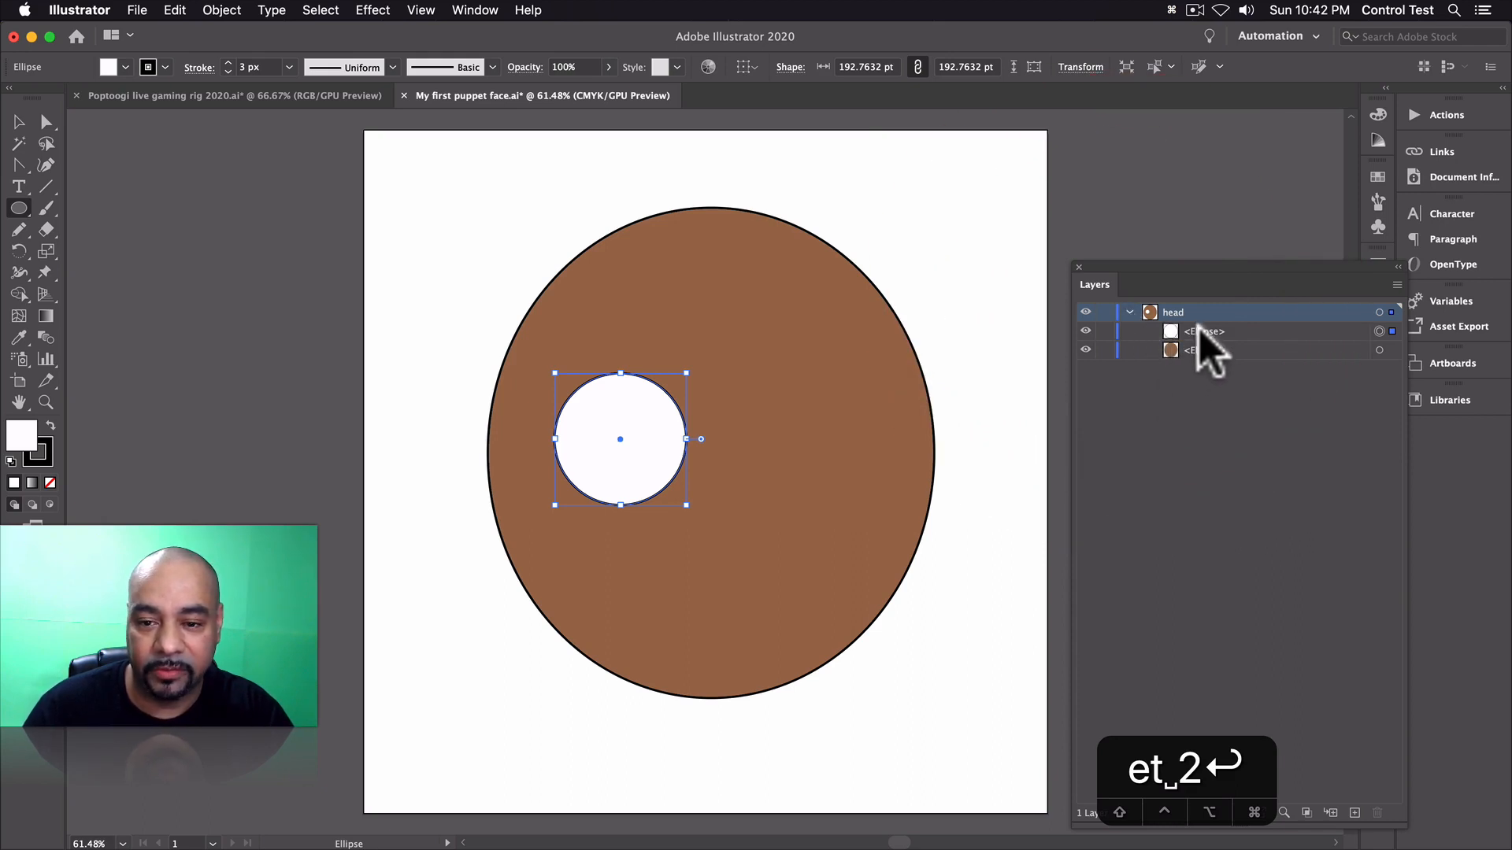
{"action": "double_click", "coordinate": [1199, 346]}
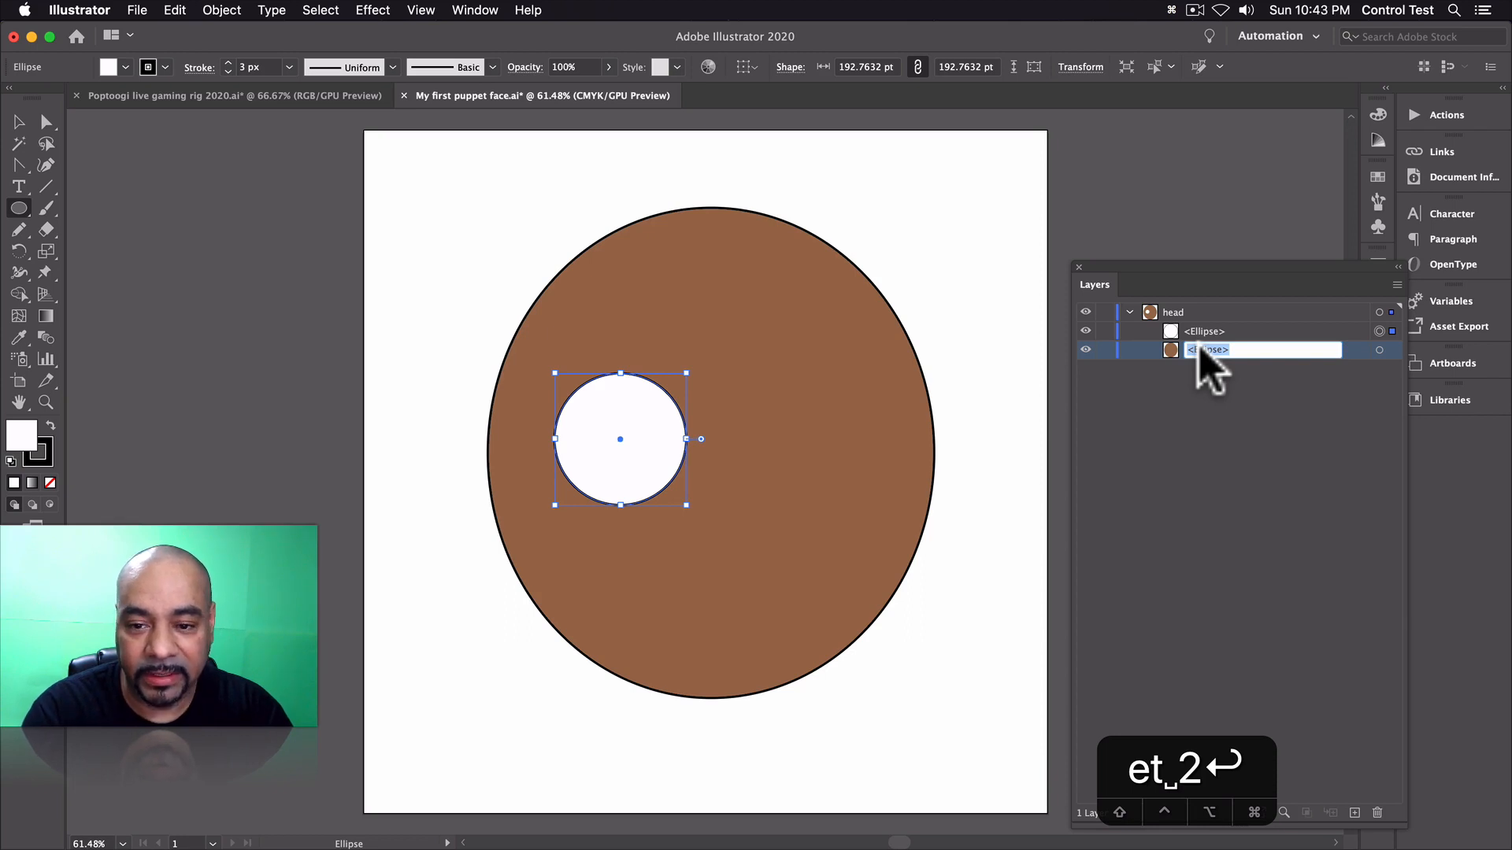
{"action": "type", "text": "face"}
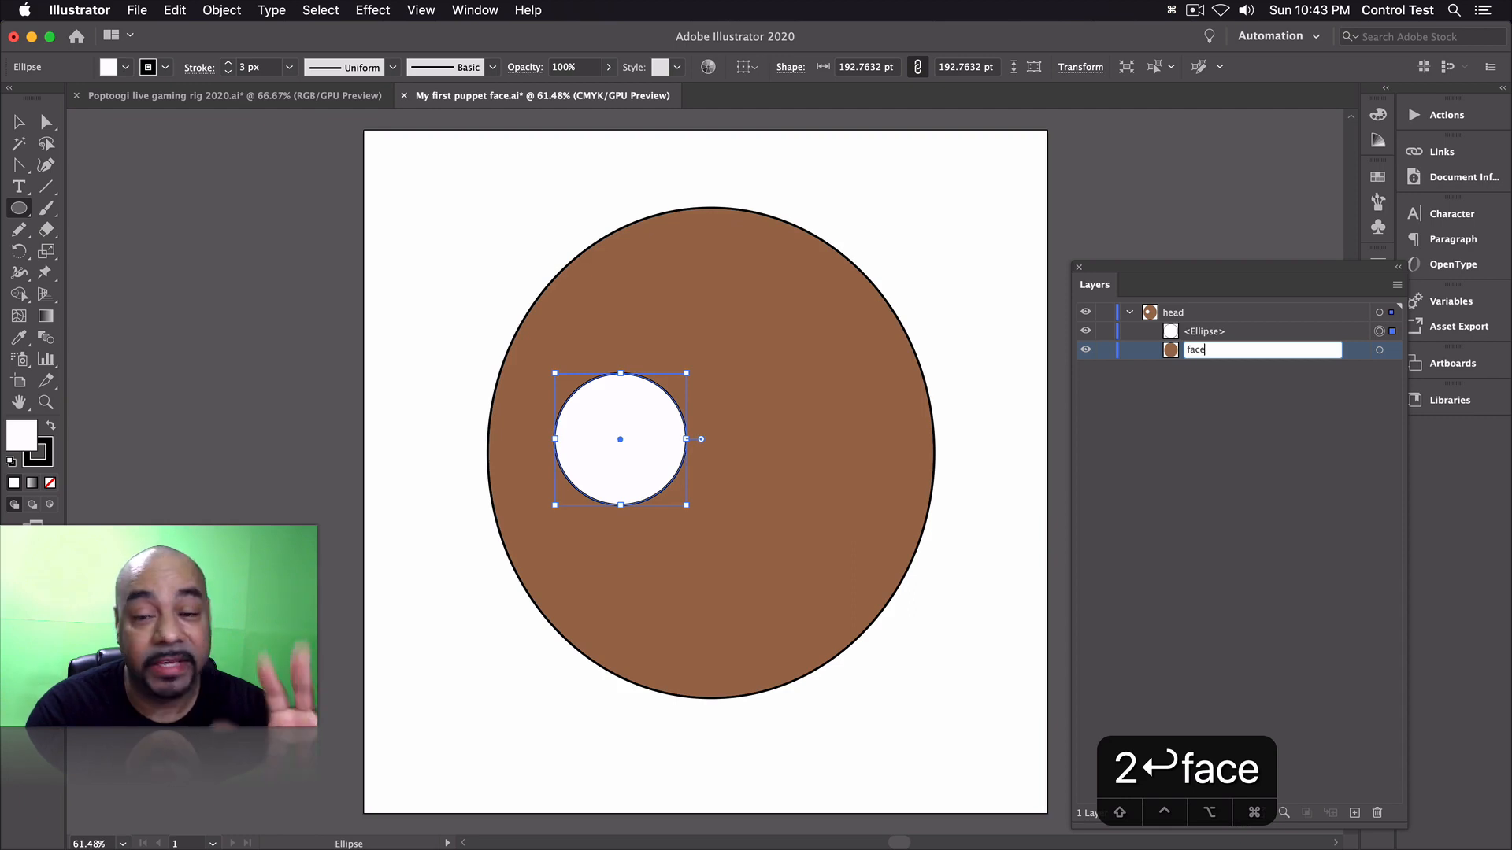
{"action": "key", "text": "Return"}
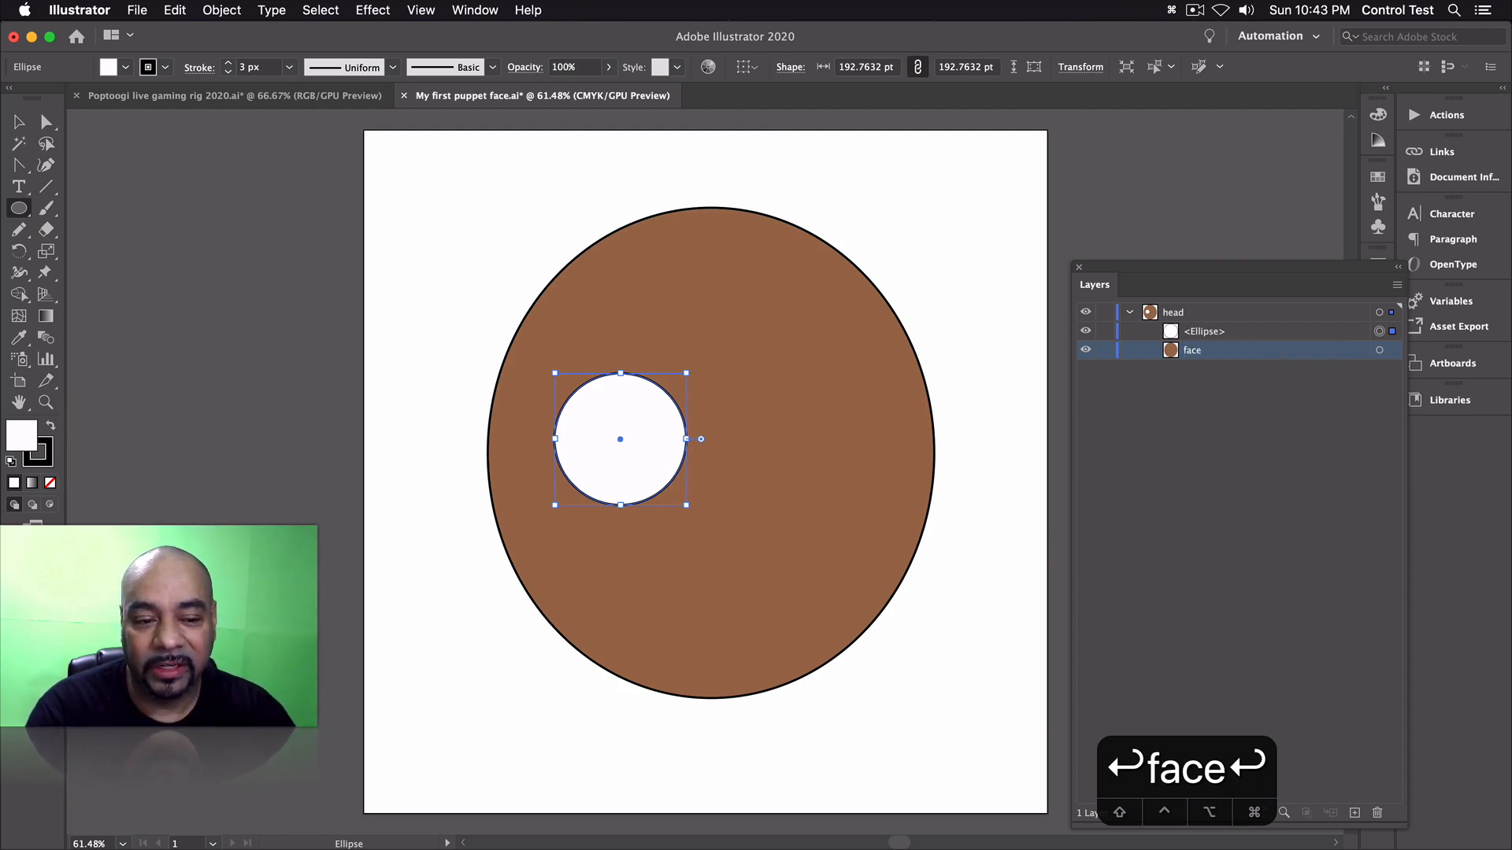
{"action": "double_click", "coordinate": [1198, 331]}
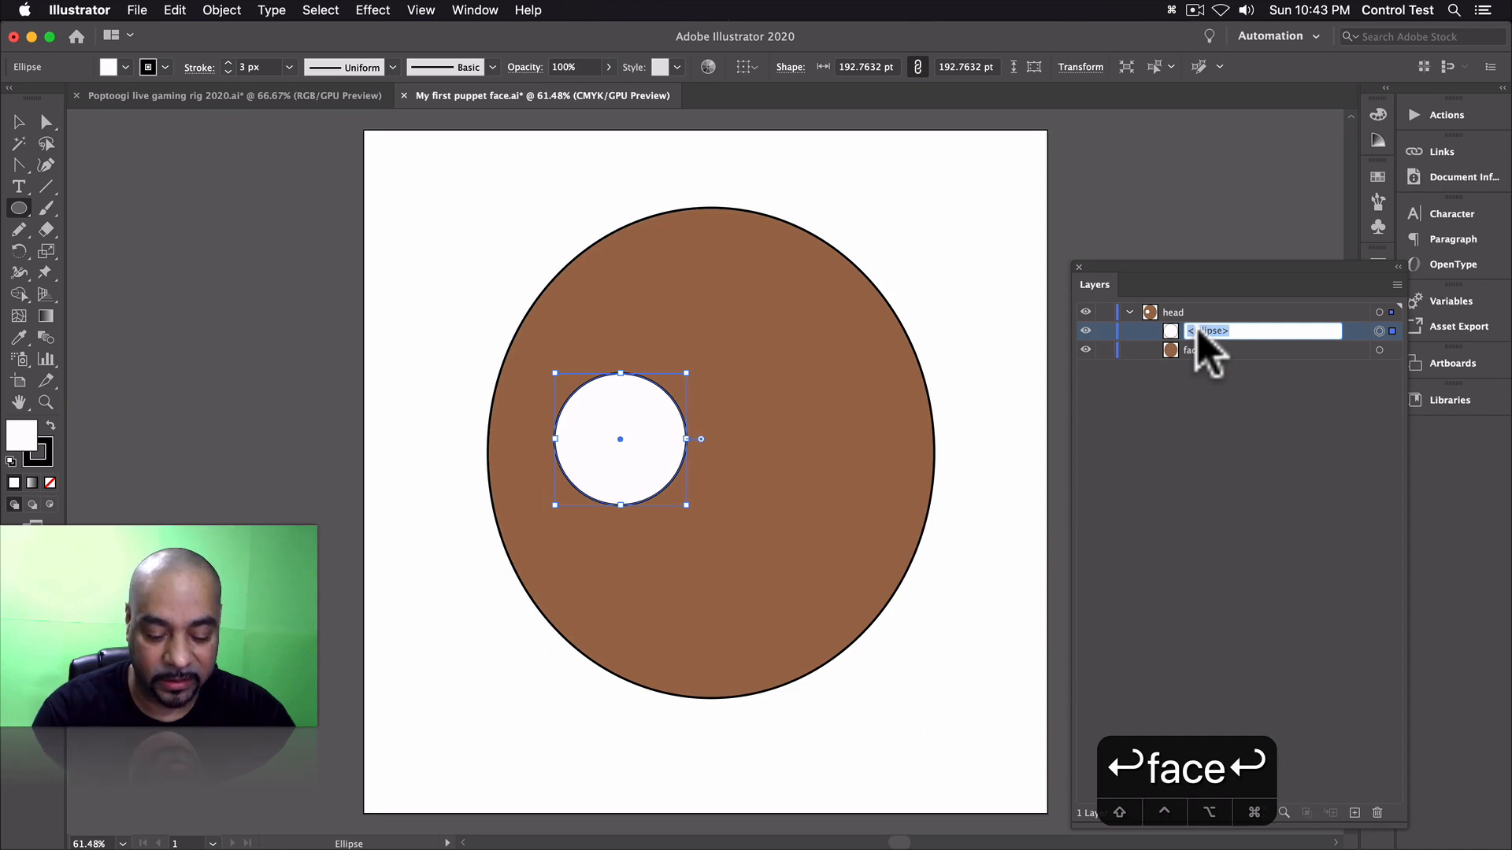
{"action": "type", "text": "right eye"}
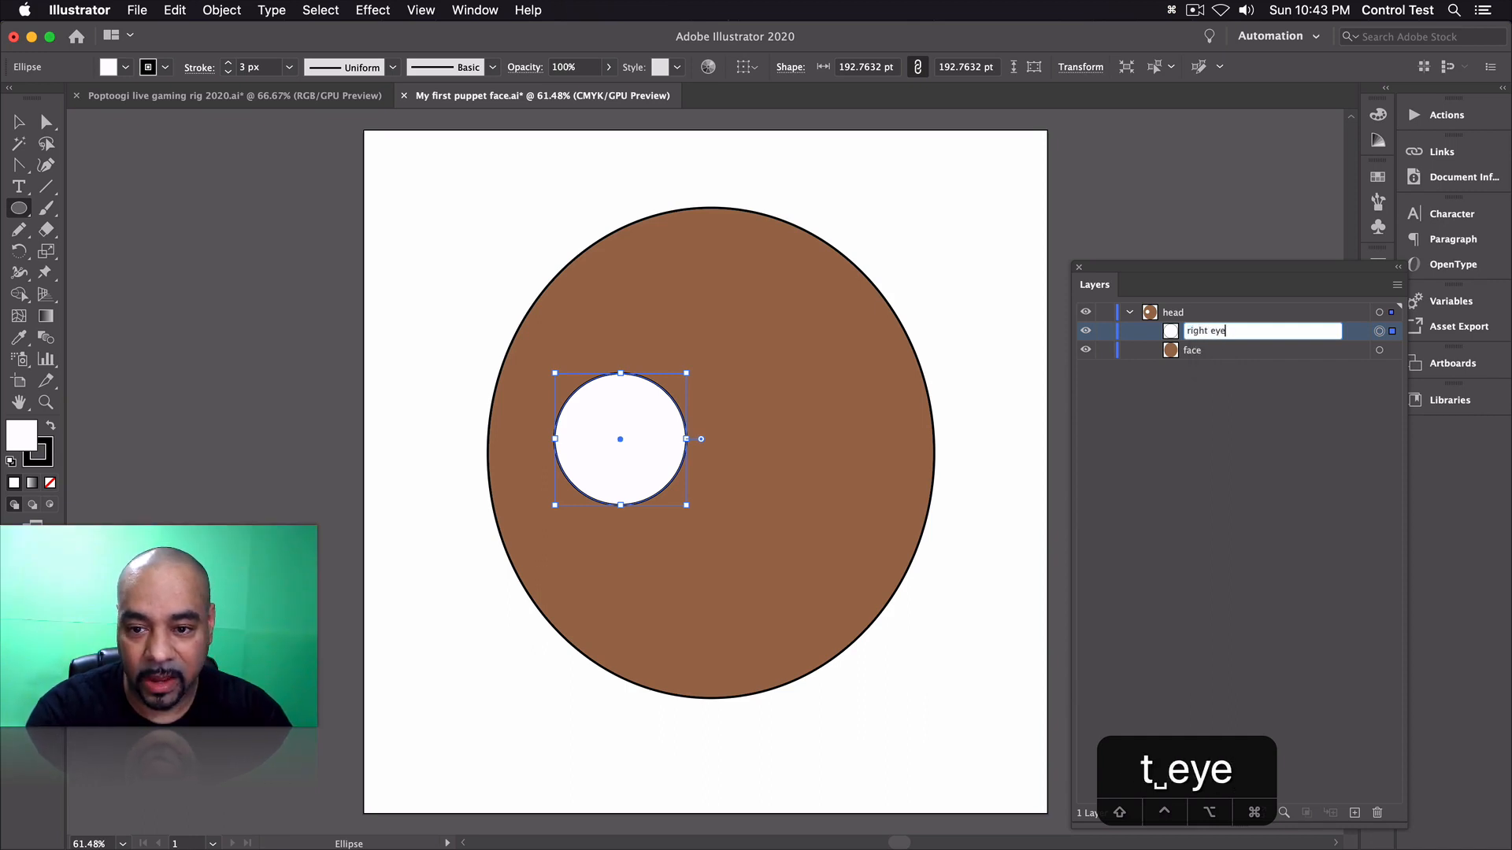
{"action": "type", "text": "ball"}
{"action": "key", "text": "Return"}
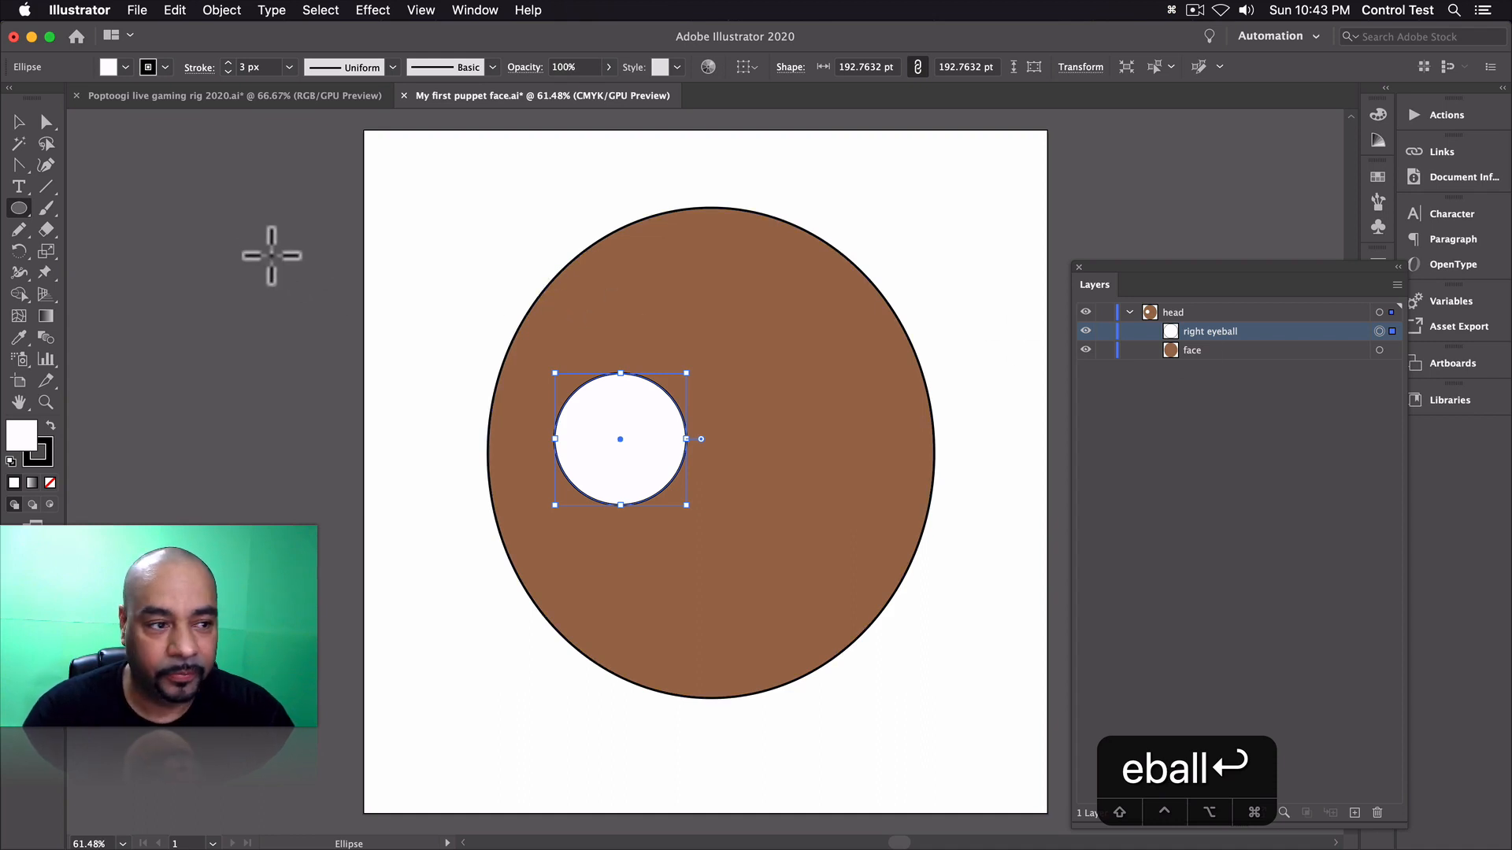
- Deselect the white circle and set the fill color to black for the Ellipse tool
{"action": "left_click", "coordinate": [19, 208]}
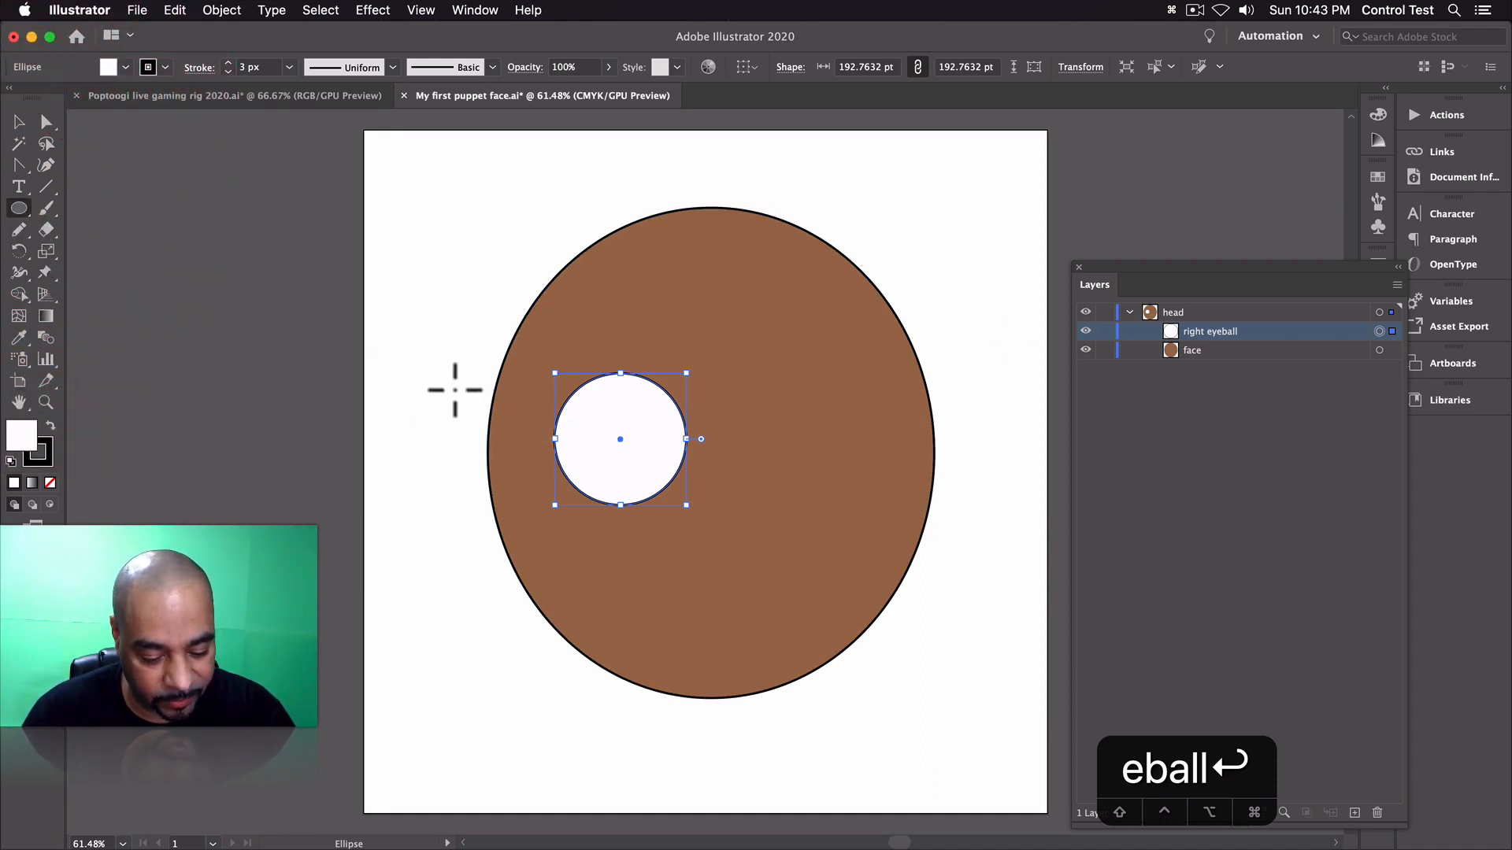
{"action": "key", "text": "v"}
{"action": "left_click", "coordinate": [452, 392]}
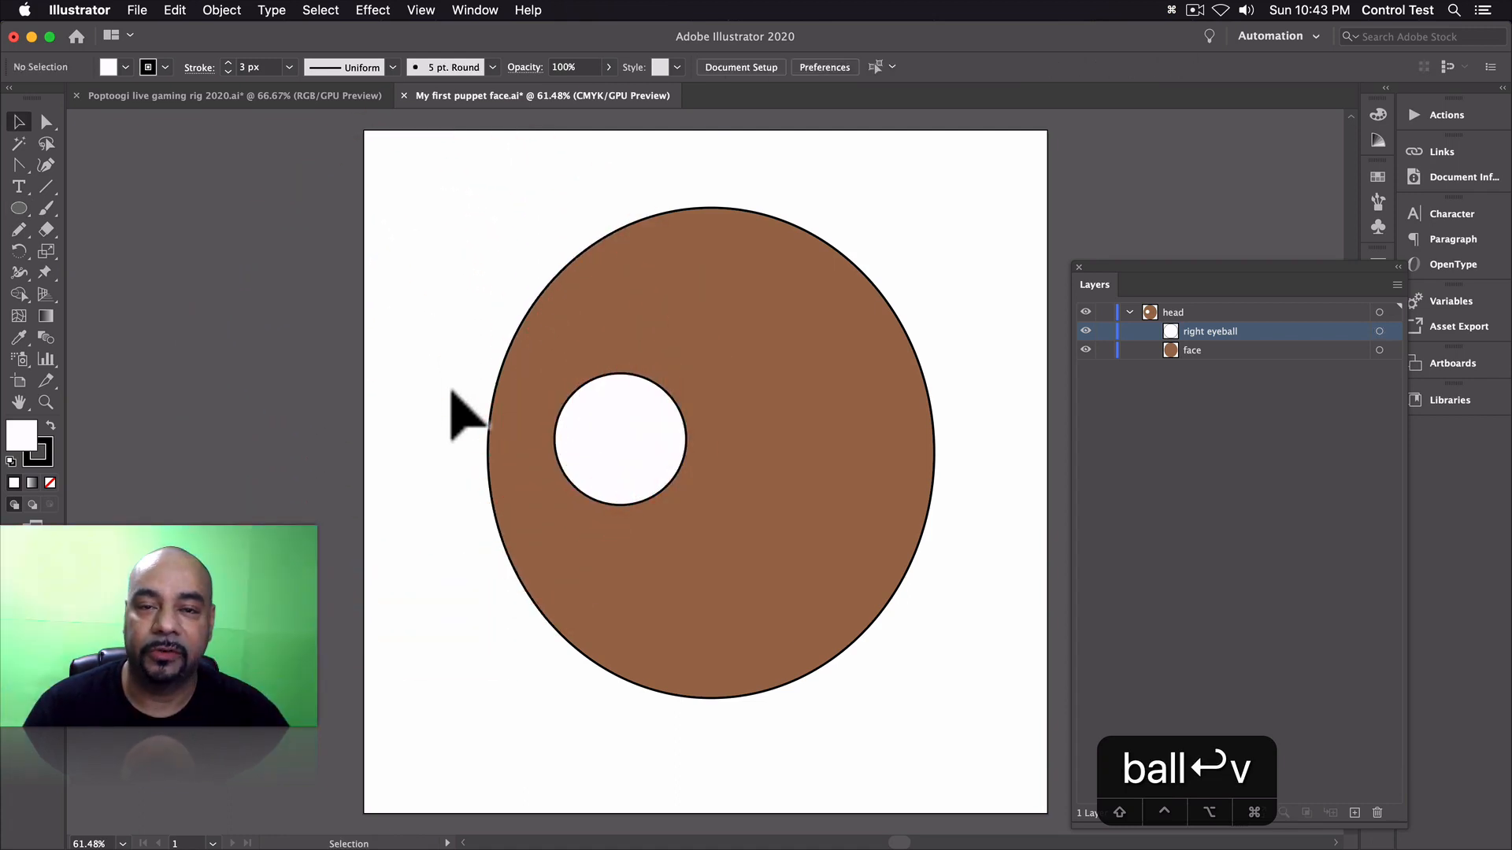
{"action": "left_click", "coordinate": [19, 208]}
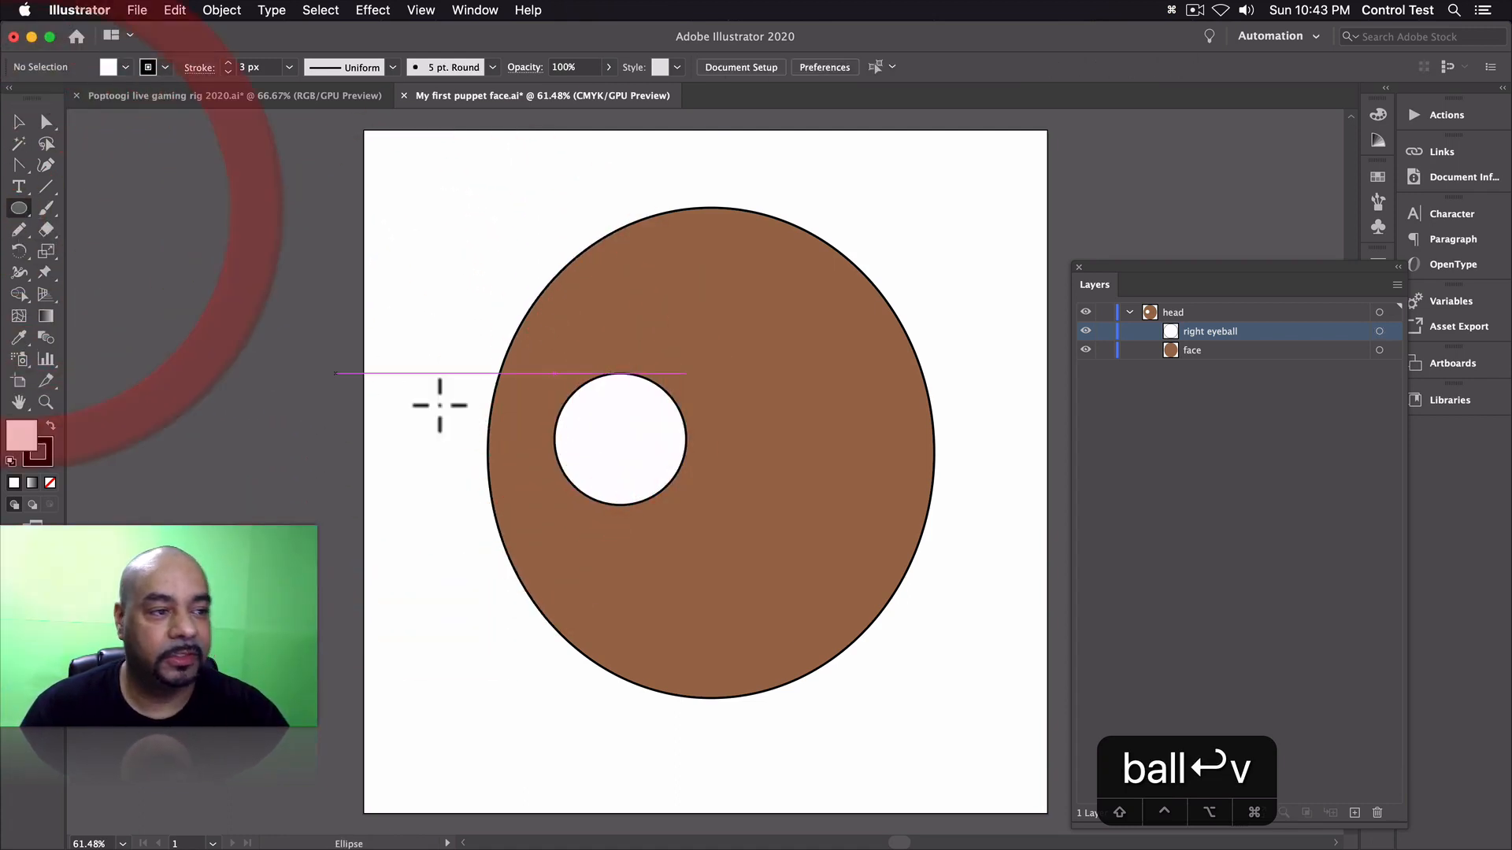
{"action": "left_click", "coordinate": [18, 438]}
{"action": "double_click", "coordinate": [8, 441]}
{"action": "left_click_drag", "start_coordinate": [204, 379], "coordinate": [246, 390]}
{"action": "left_click", "coordinate": [442, 167]}
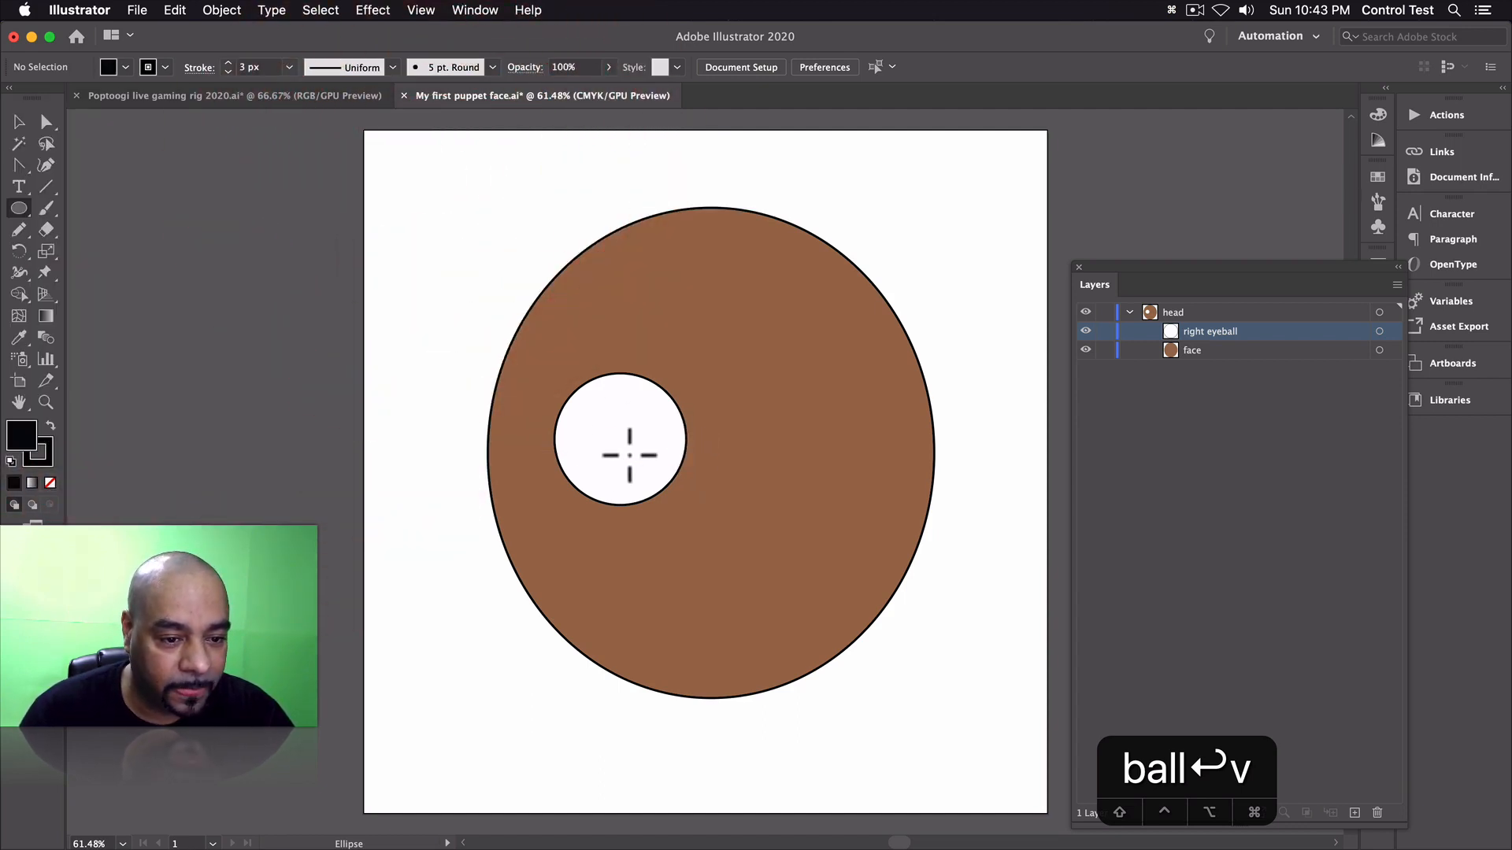
{"action": "key", "text": "space"}
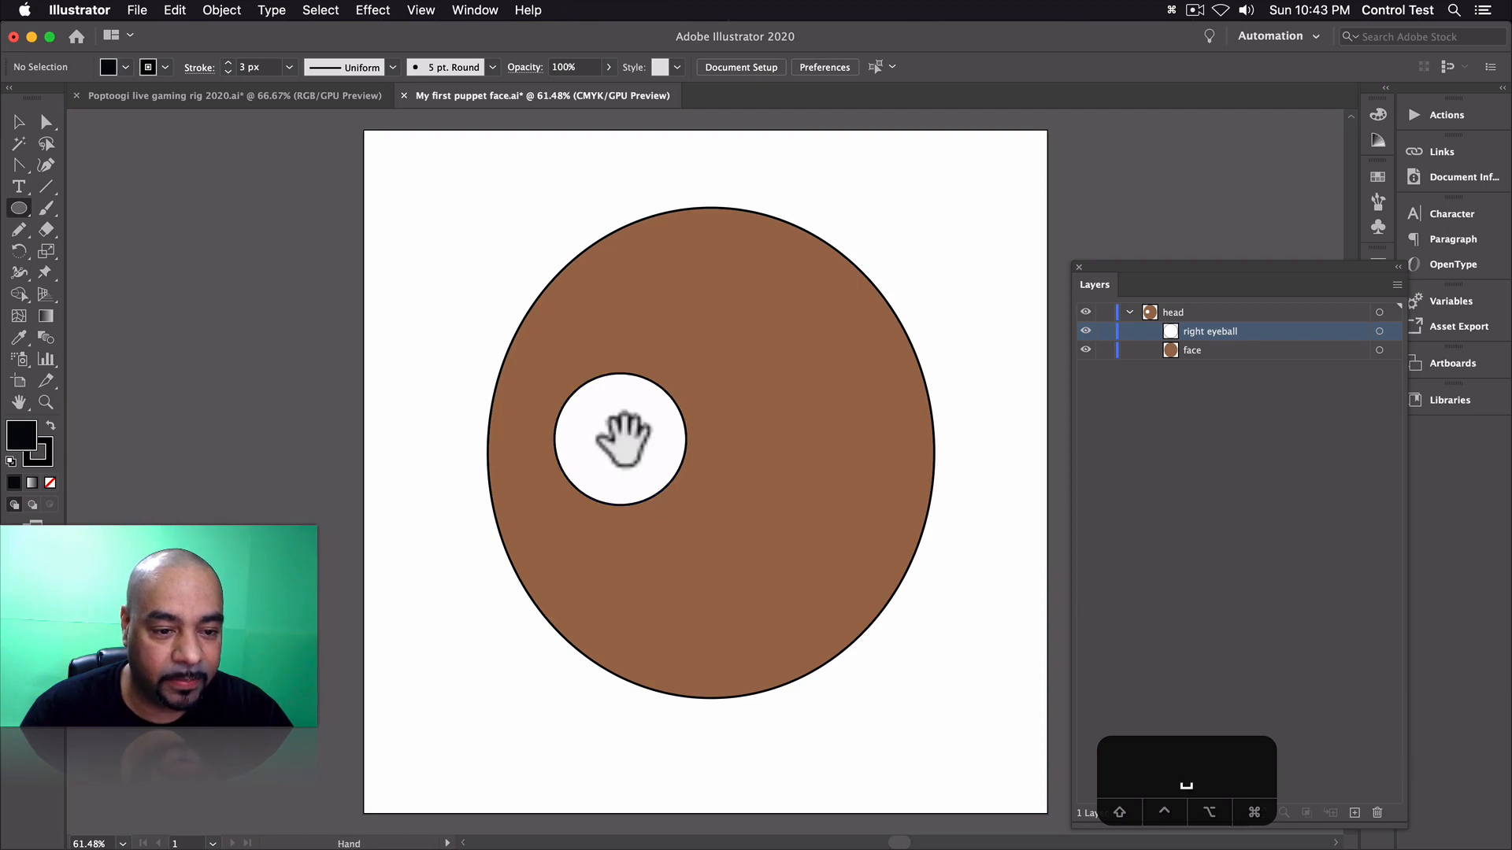
{"action": "scroll", "coordinate": [623, 440], "scroll_direction": "up", "scroll_amount": 1}
{"action": "scroll", "coordinate": [624, 439], "scroll_direction": "down", "scroll_amount": 1}
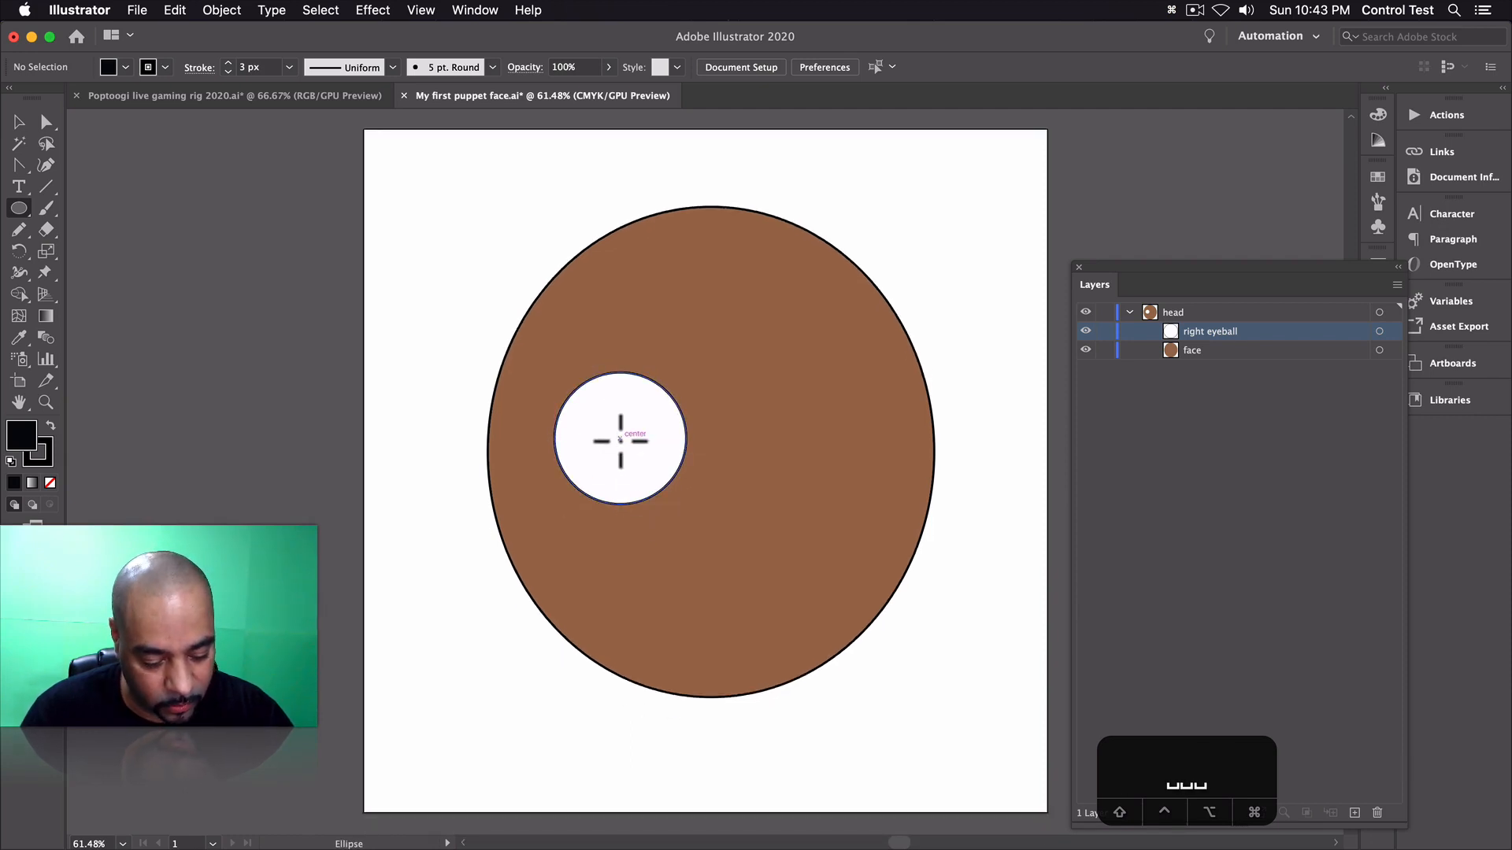
- Draw a black circle about 31 pt across at the center of the white eyeball and name it right pupil
{"action": "left_click_drag", "start_coordinate": [620, 439], "coordinate": [626, 451]}
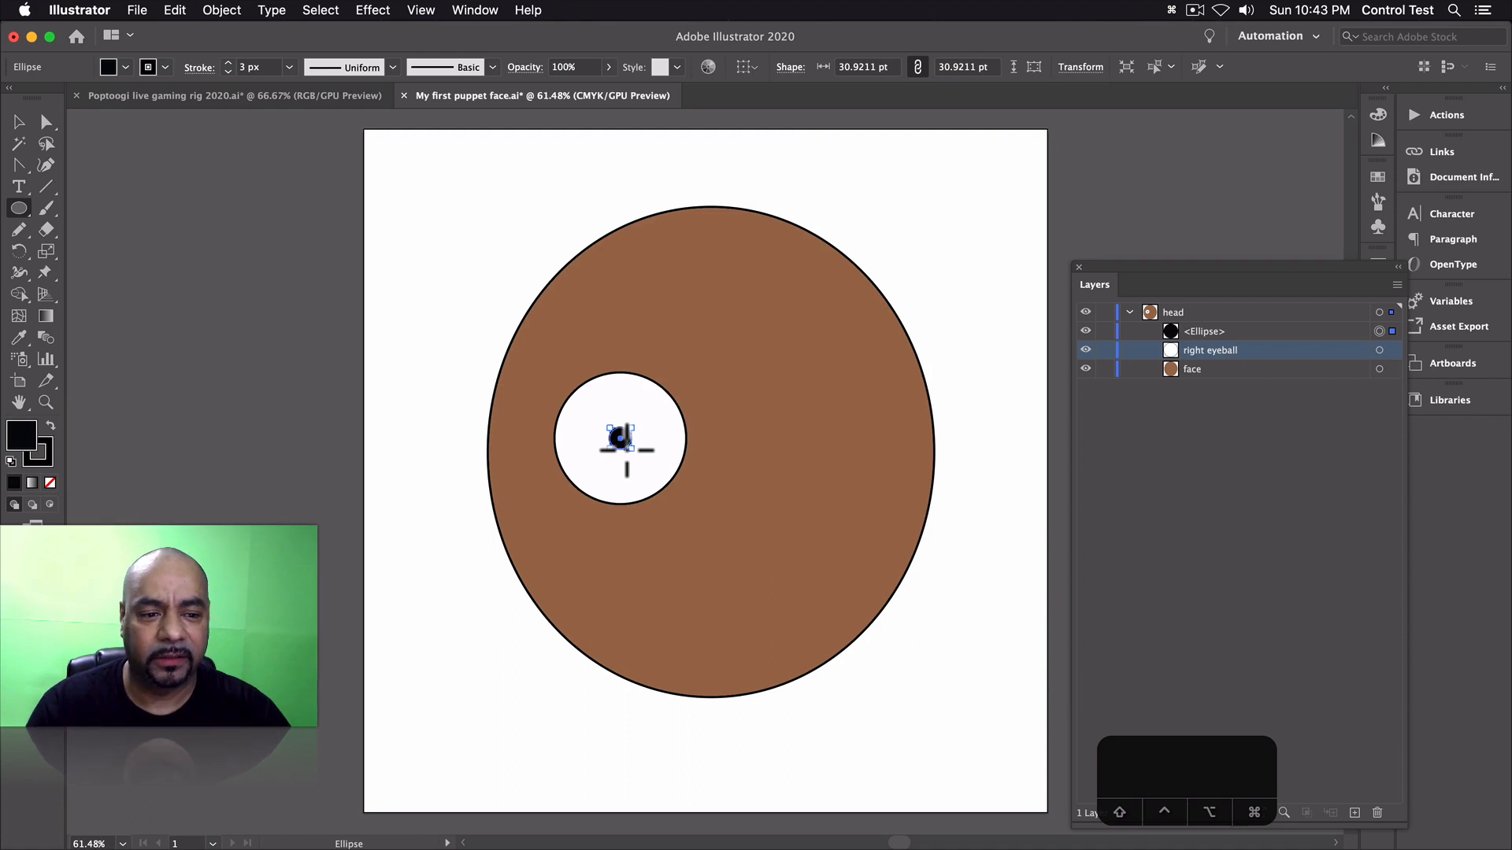
{"action": "double_click", "coordinate": [1197, 330]}
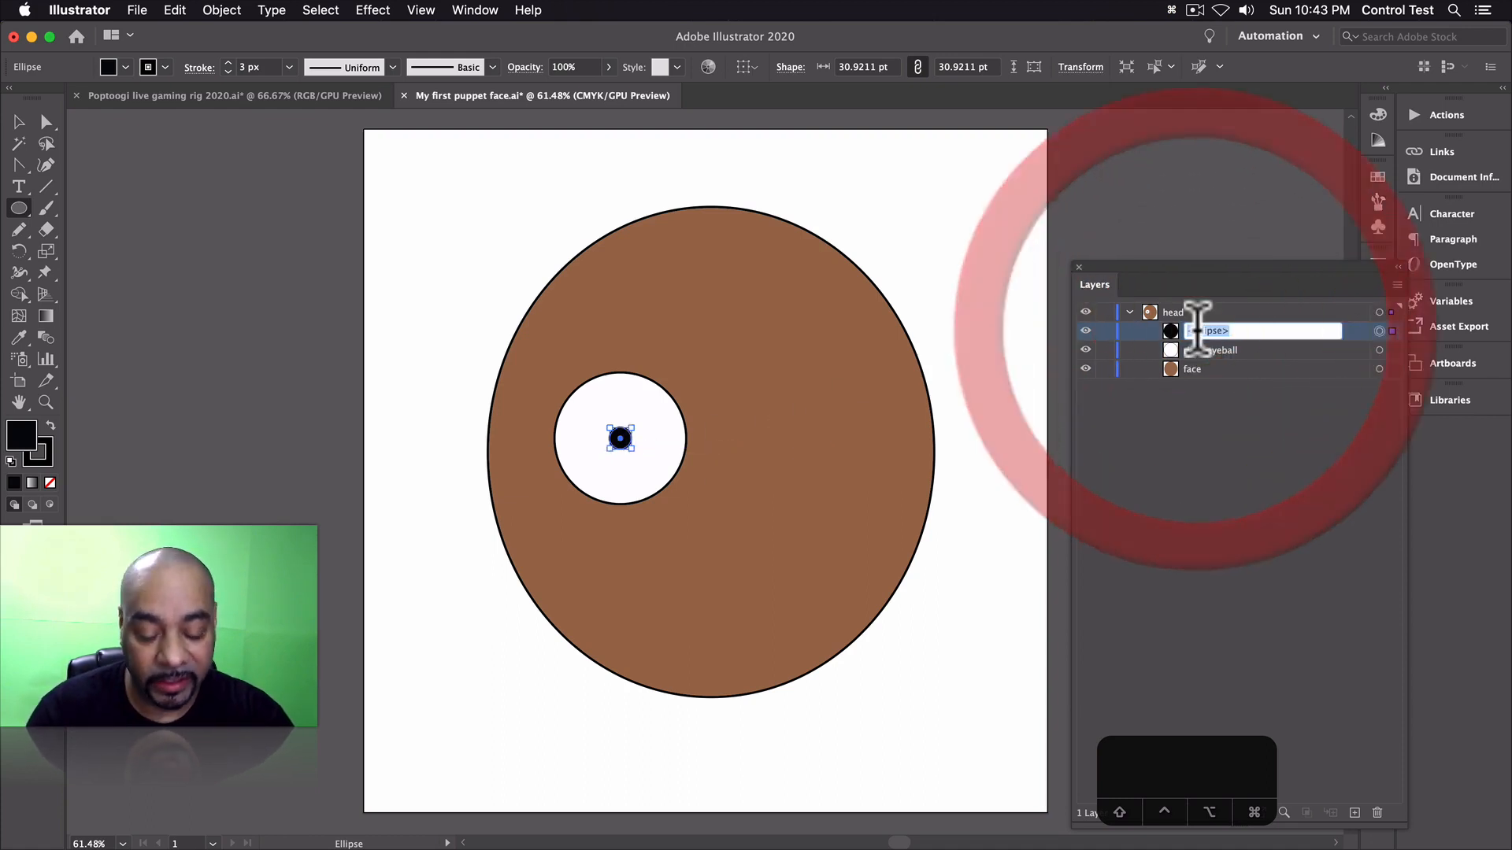
{"action": "type", "text": "right "}
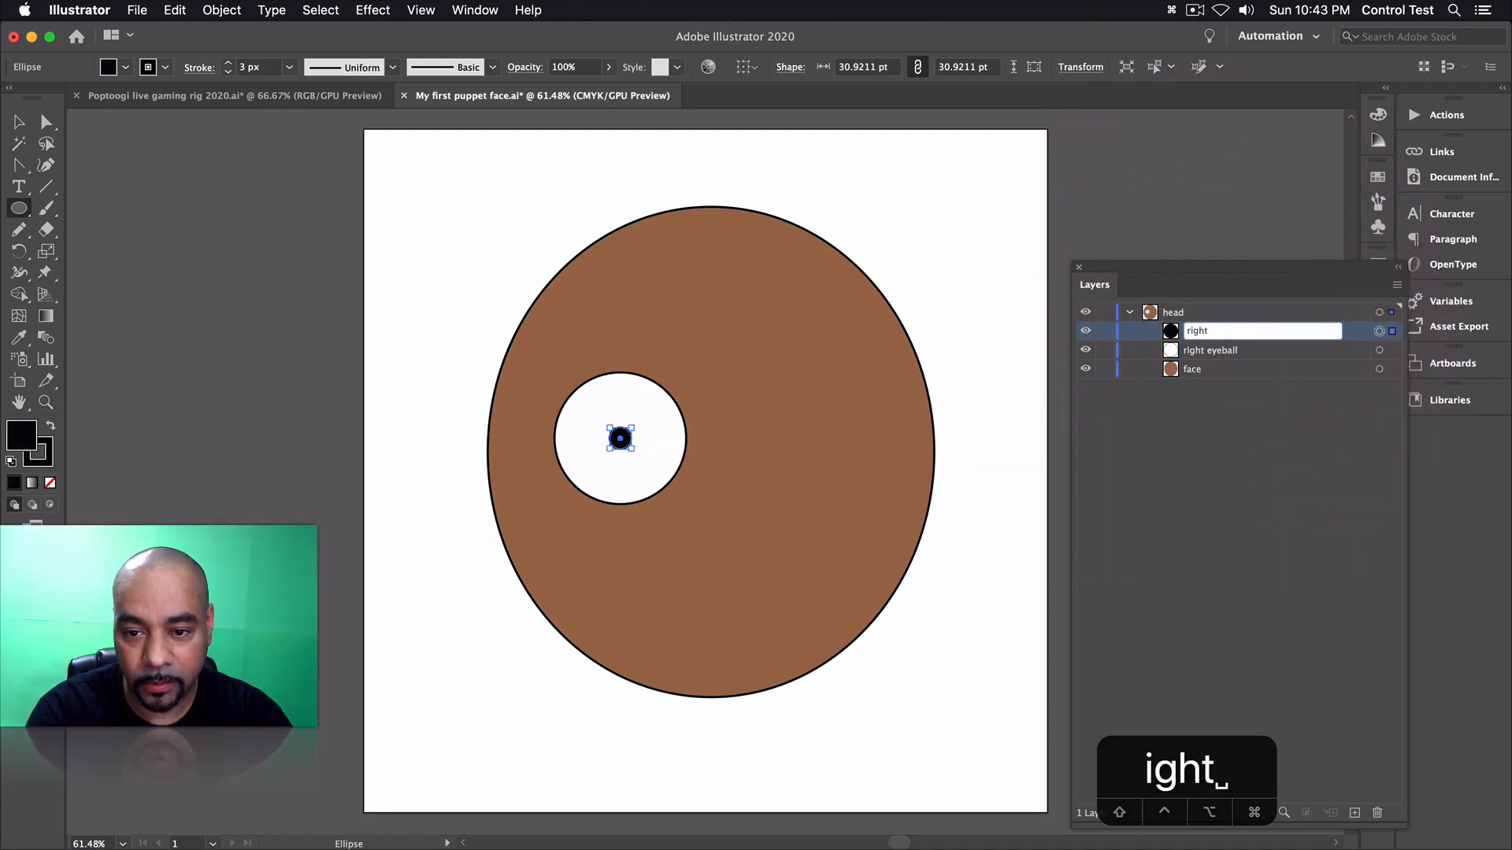
{"action": "type", "text": "pupil"}
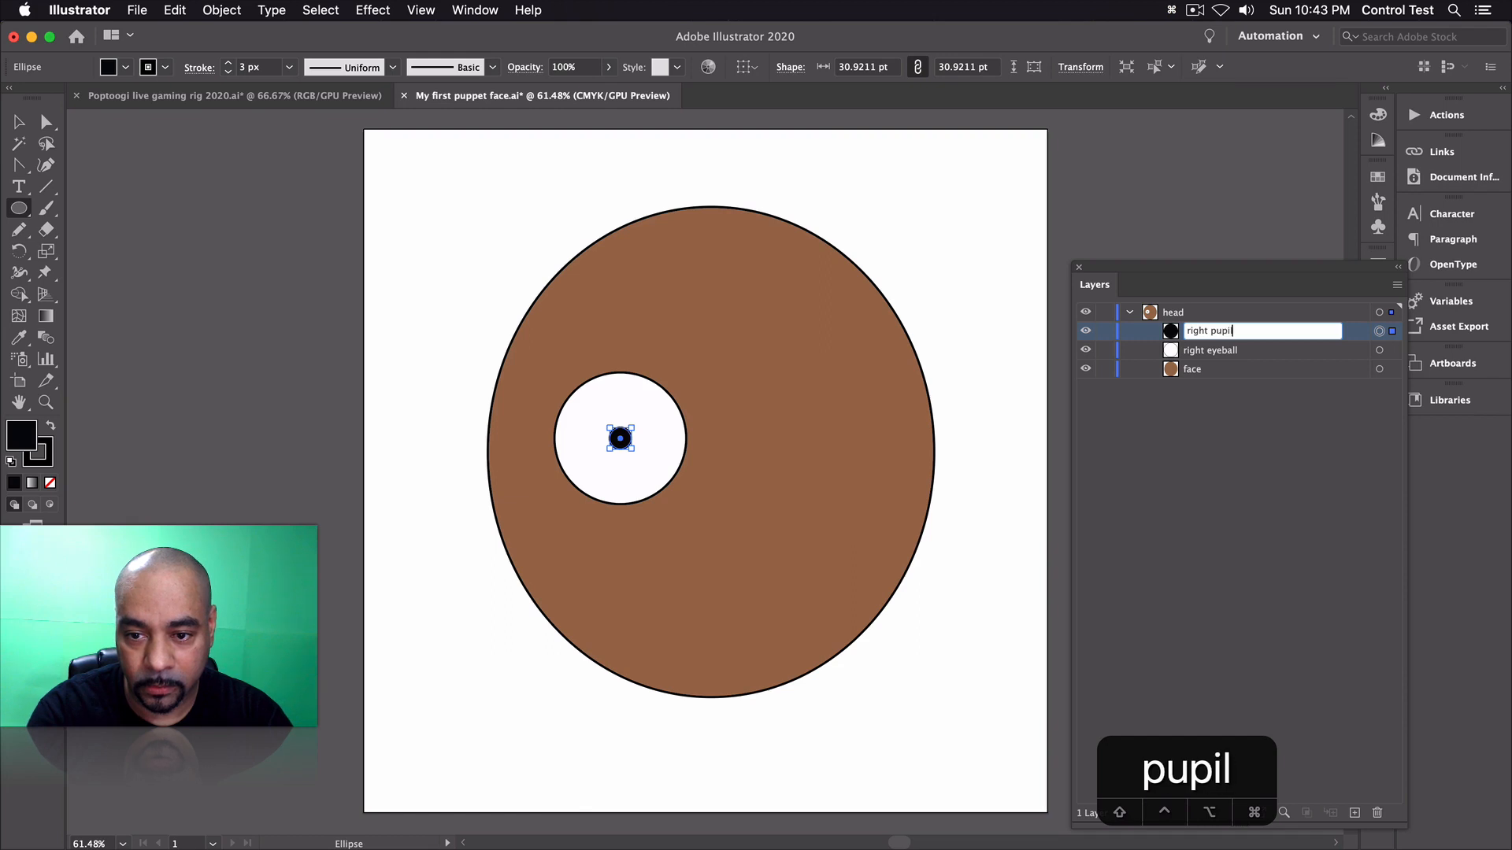
{"action": "key", "text": "Return"}
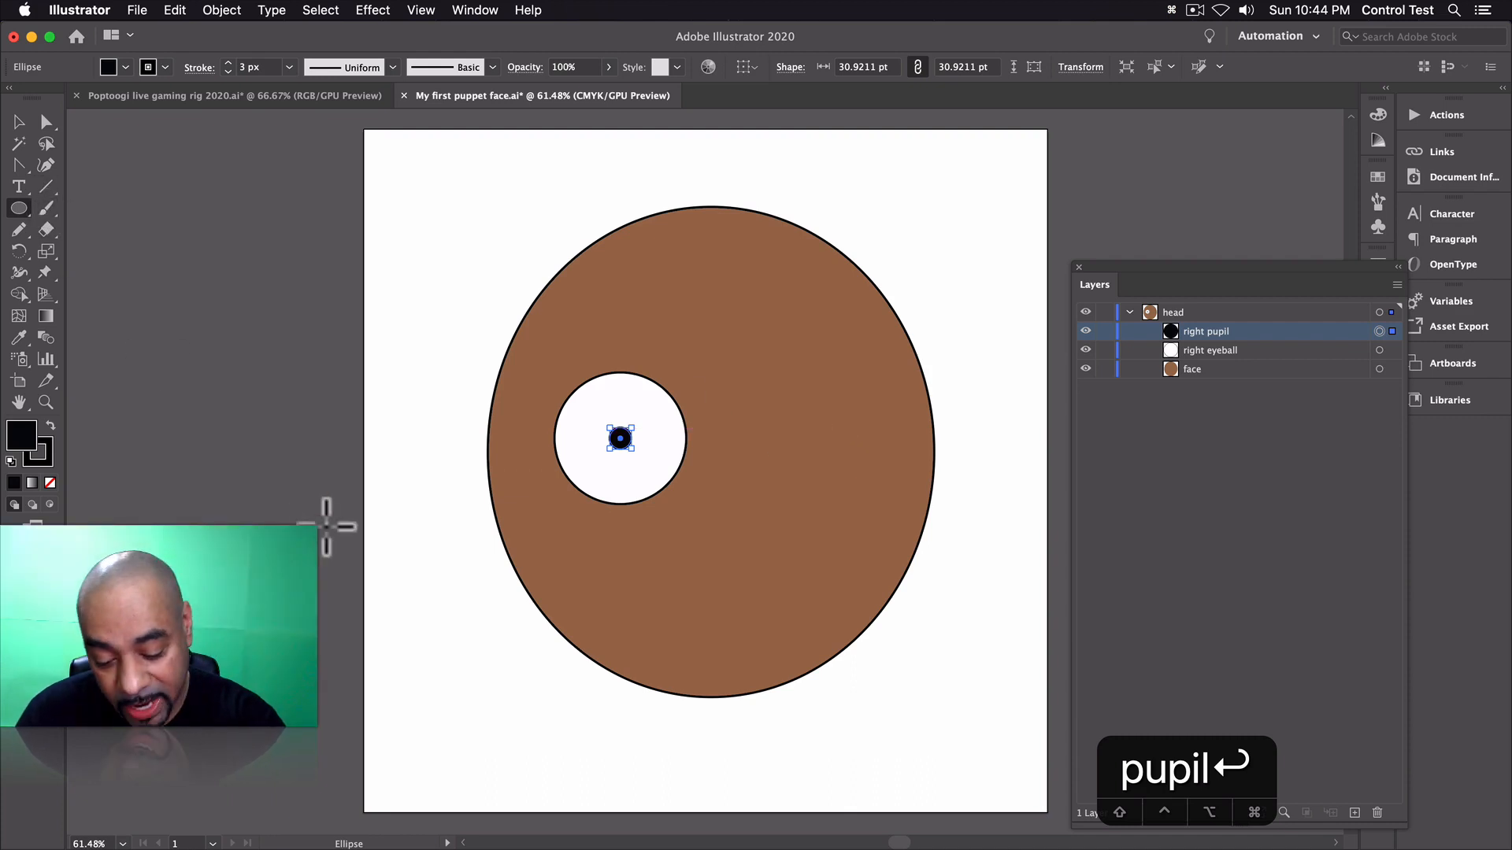
- With the Pen tool, draw an open three-point peaked line across the eyeball, from edge to edge above the pupil, with no fill
{"action": "key", "text": "p"}
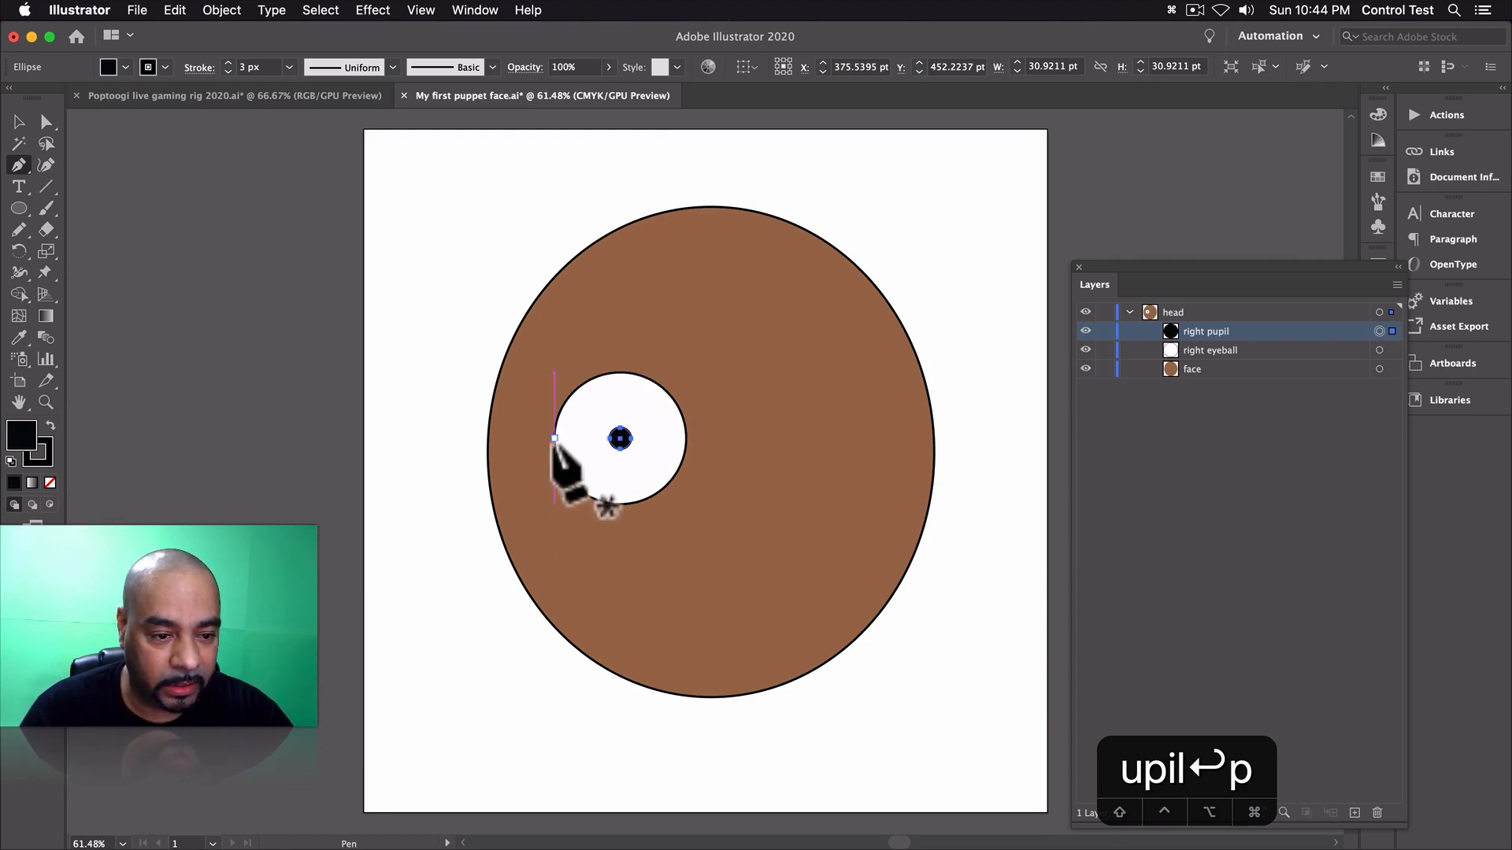
{"action": "left_click", "coordinate": [554, 439]}
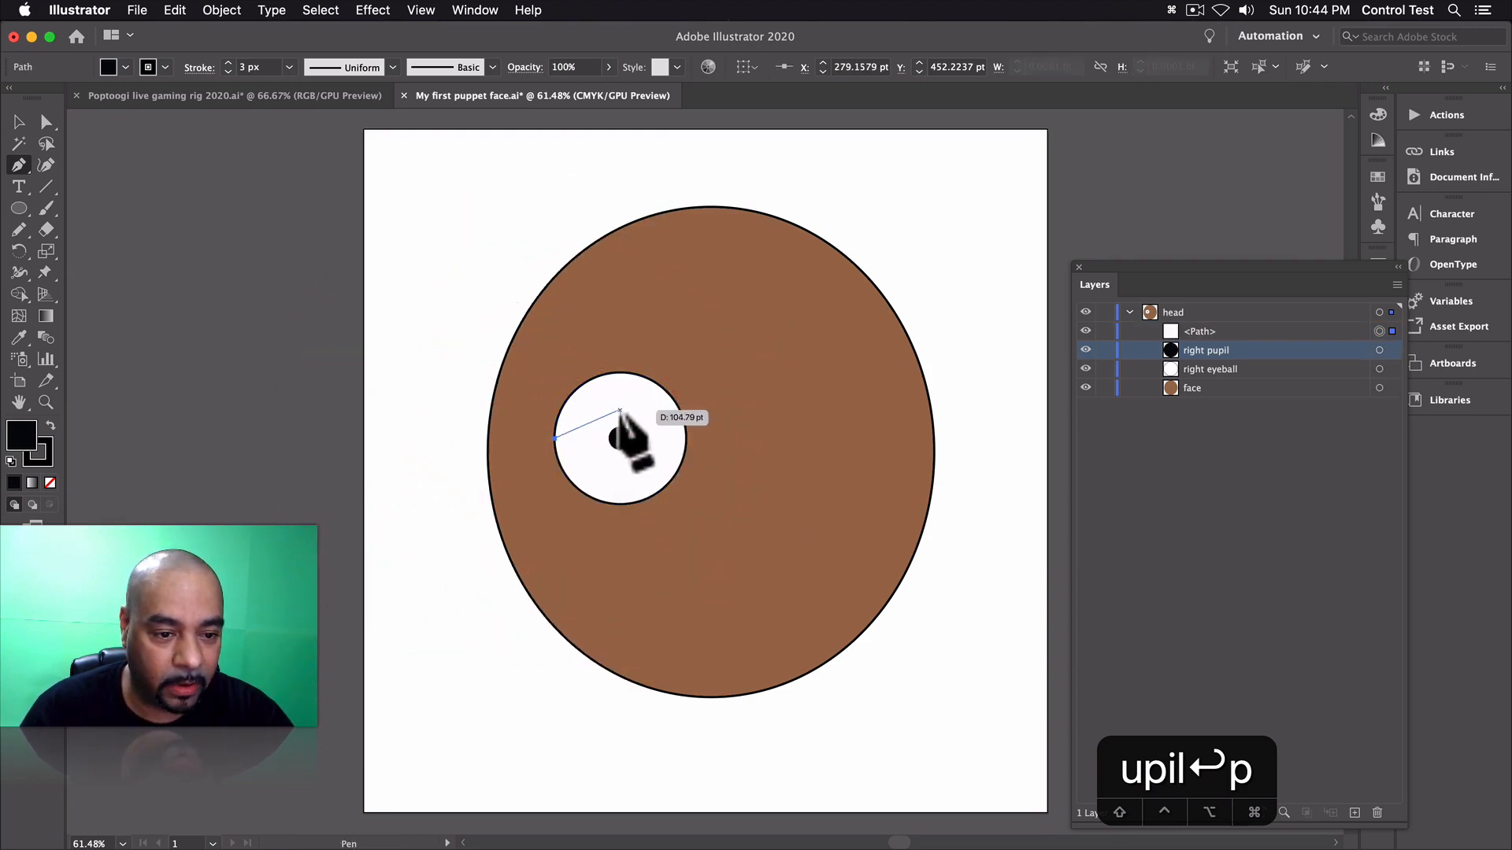
{"action": "left_click", "coordinate": [619, 413]}
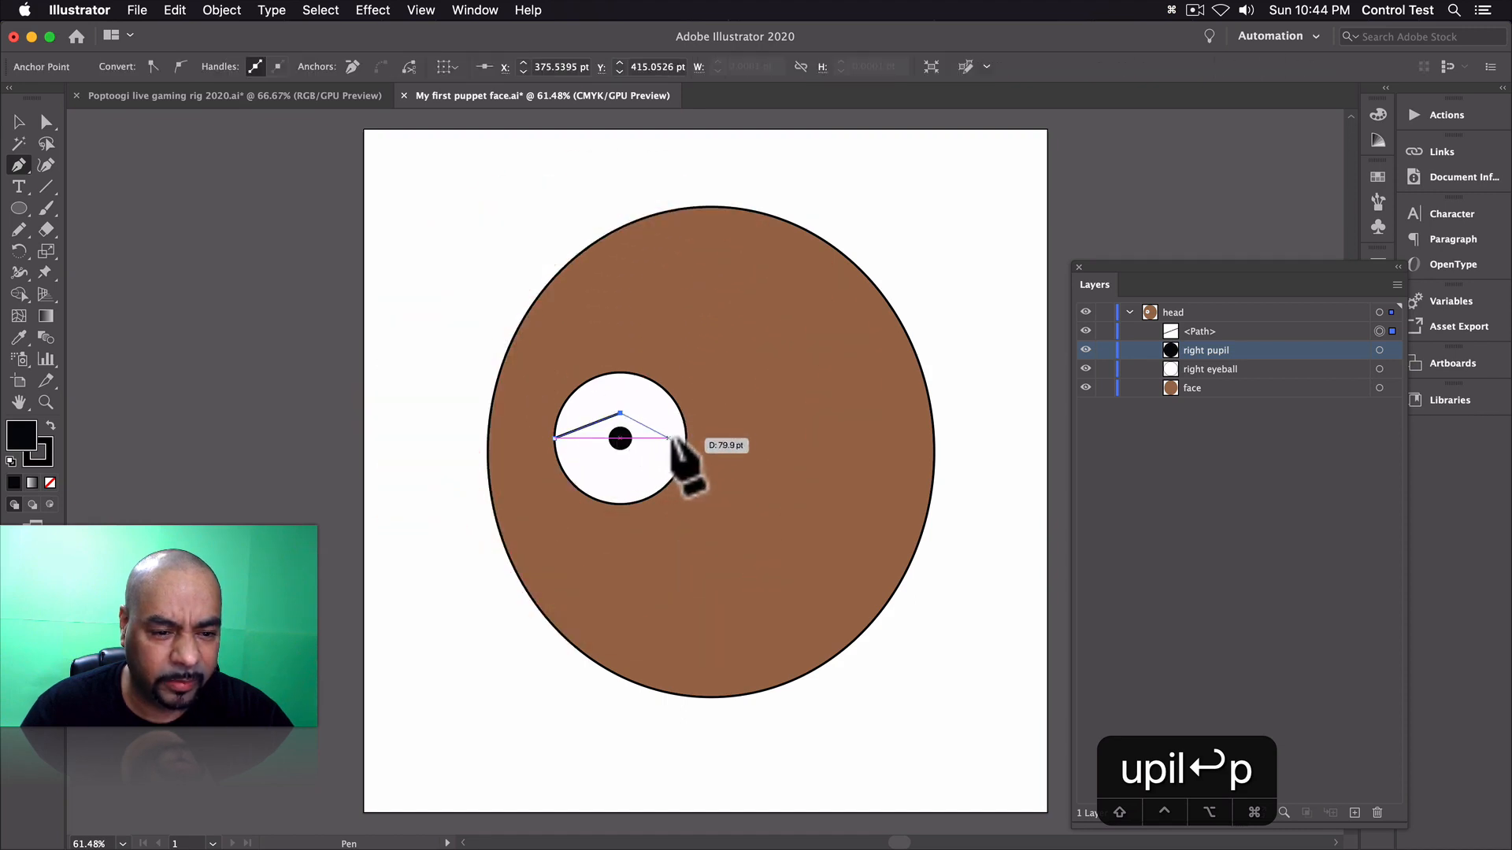
{"action": "left_click", "coordinate": [684, 438]}
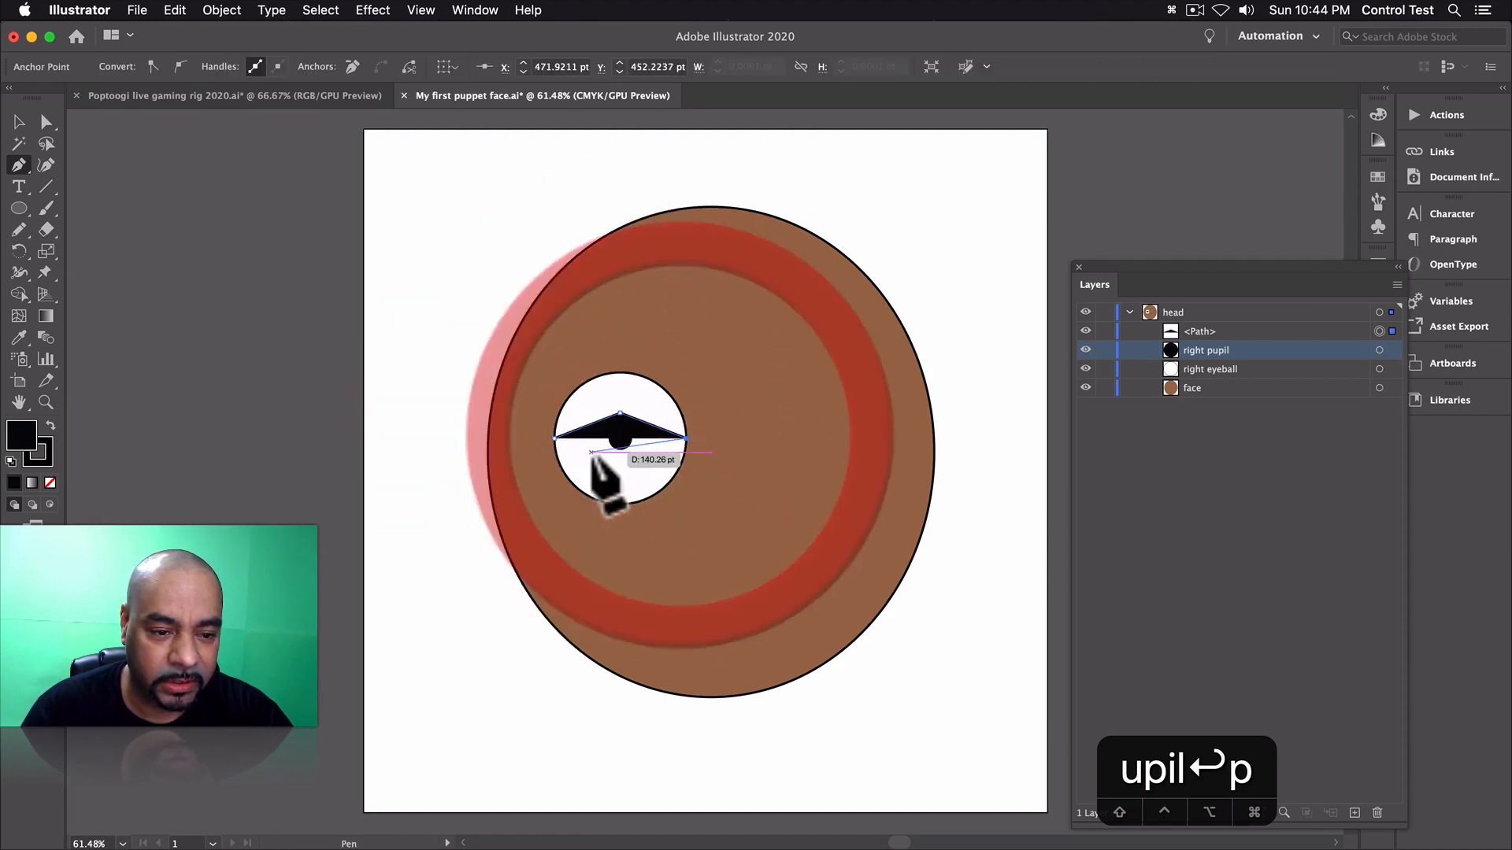
{"action": "left_click", "coordinate": [21, 434]}
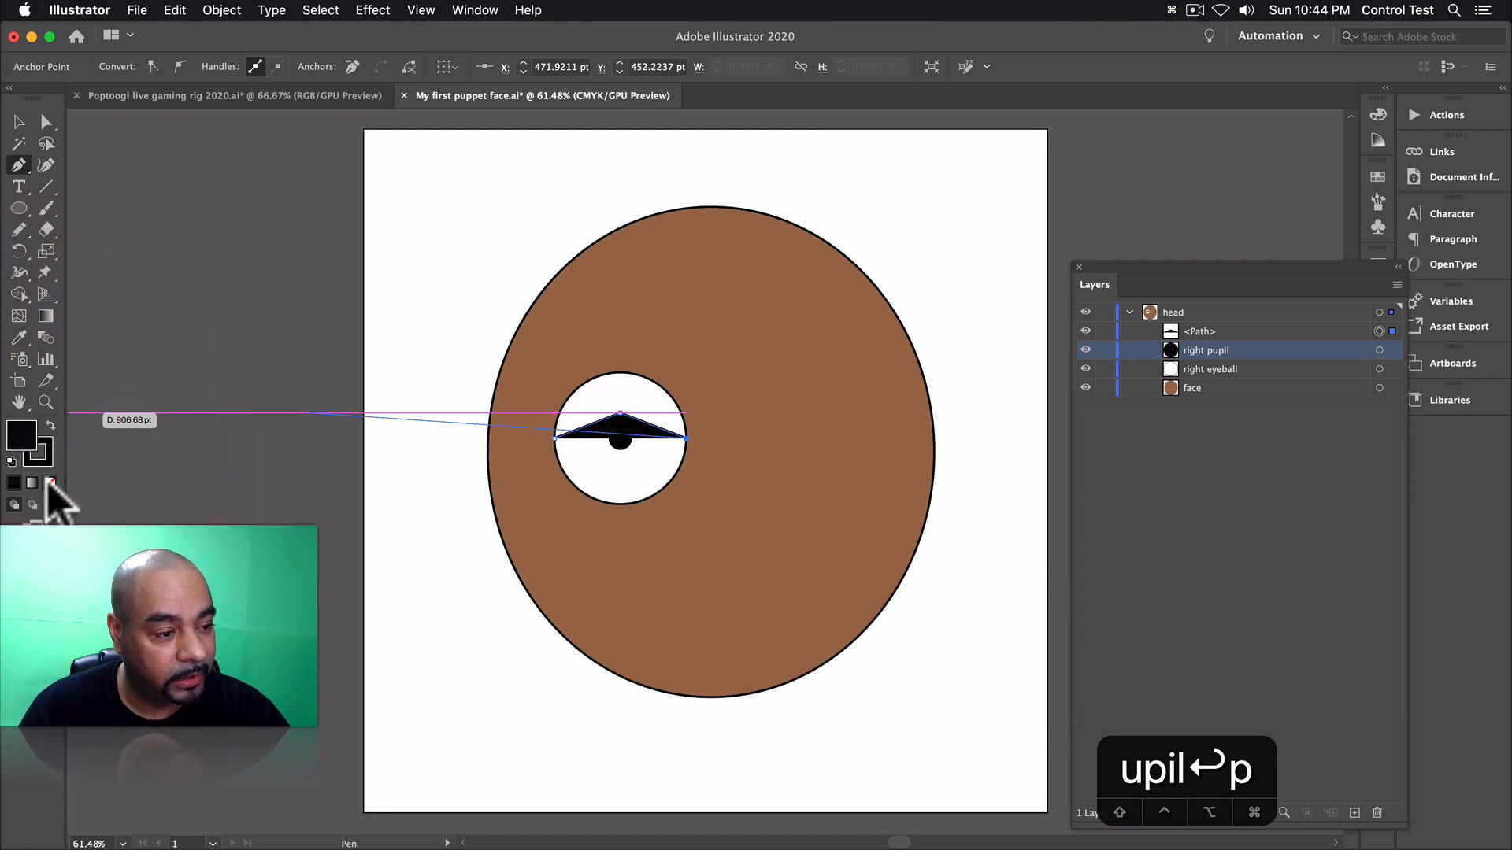
{"action": "left_click", "coordinate": [50, 482]}
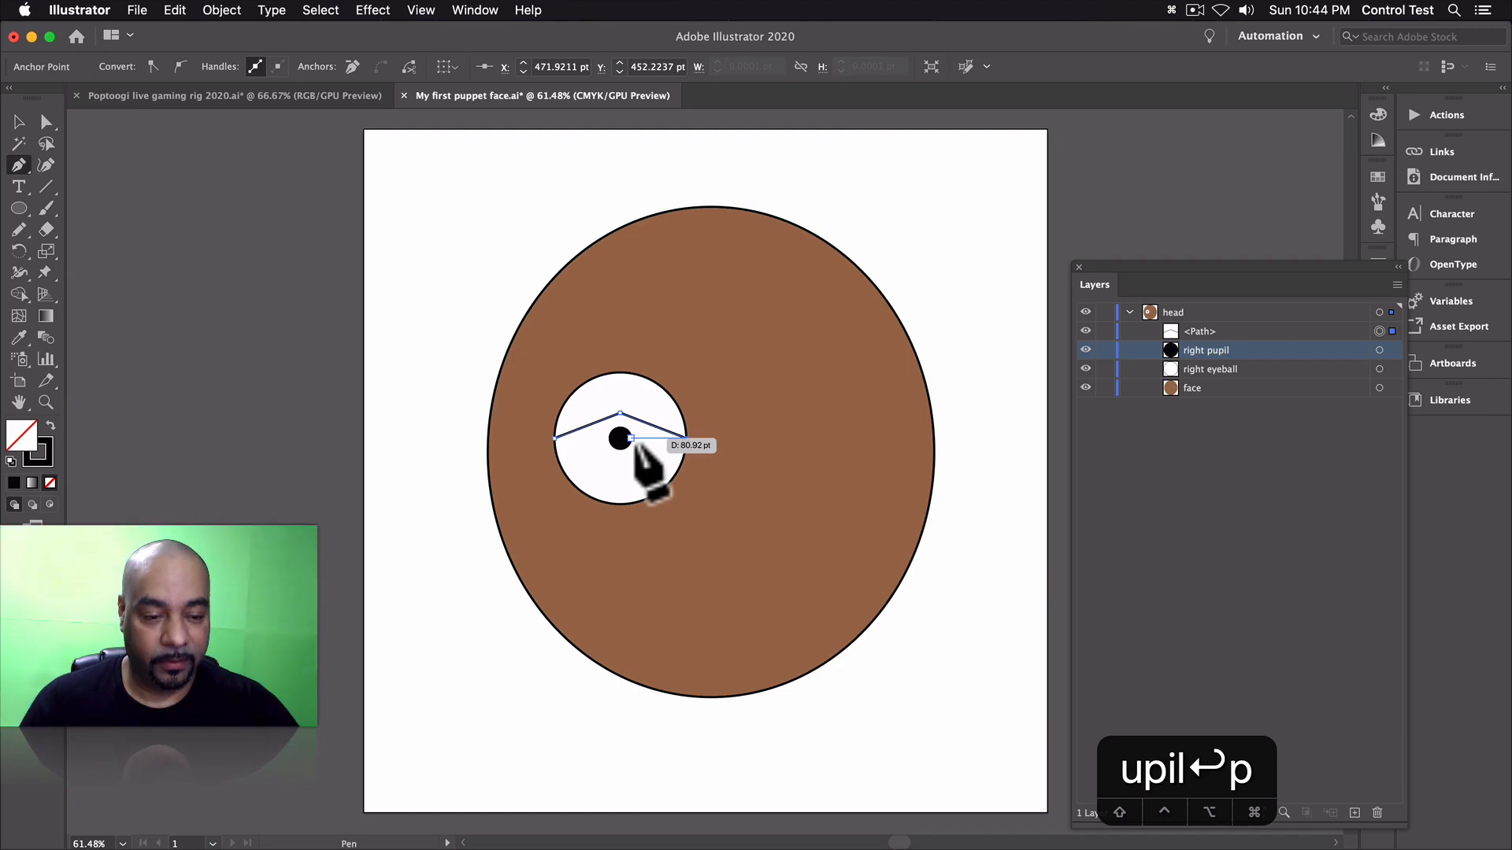
- Convert the peaked line's middle anchor into a smooth point with horizontal handles, forming an arch over the pupil
{"action": "key", "text": "shift+c"}
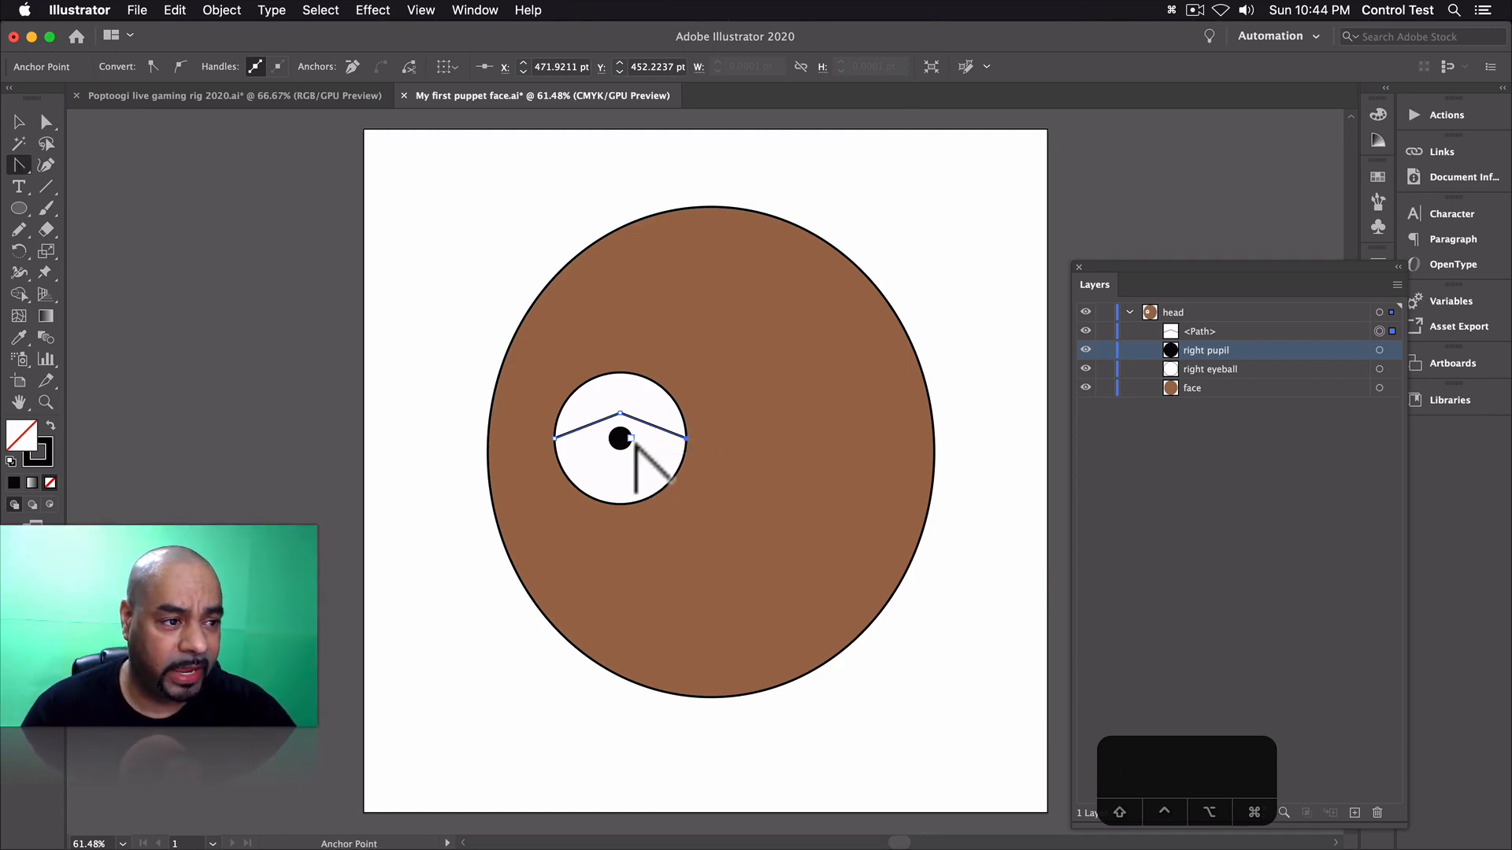
{"action": "scroll", "coordinate": [634, 426], "scroll_direction": "up", "scroll_amount": 5}
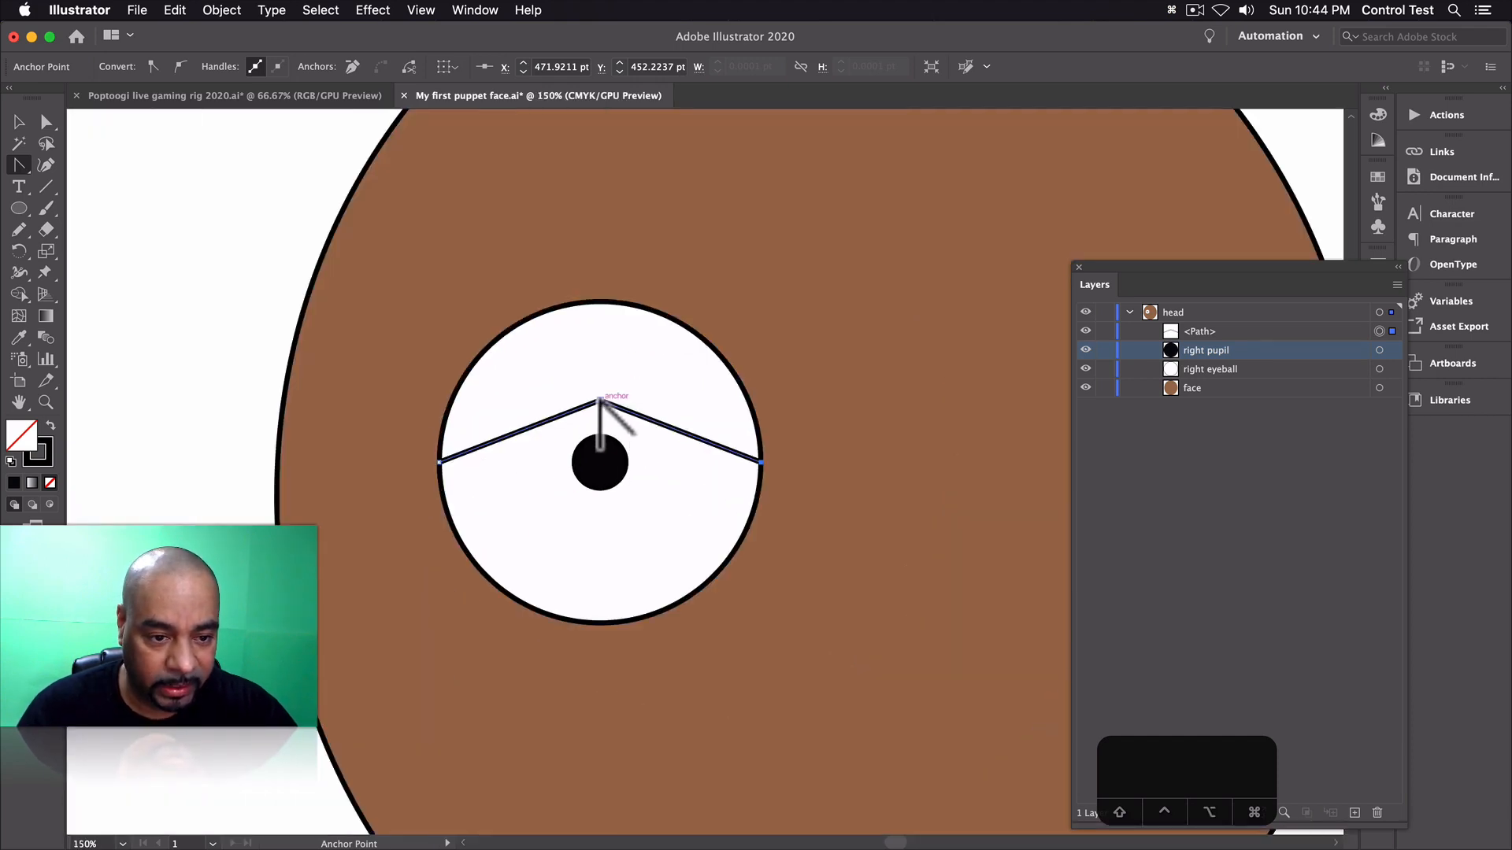
{"action": "left_click_drag", "start_coordinate": [599, 400], "coordinate": [689, 401]}
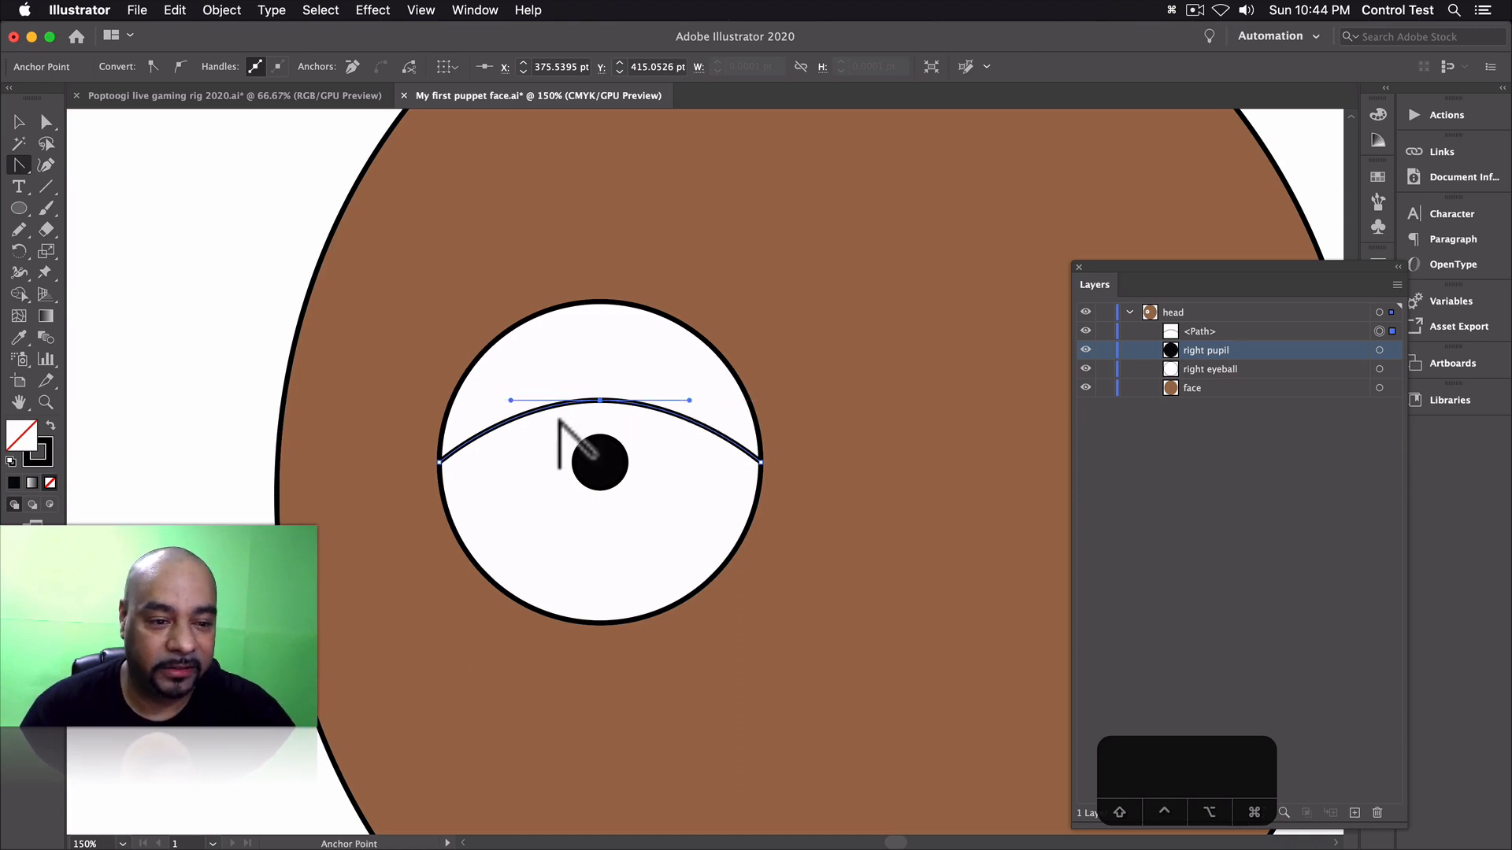
- Lower both end anchors of the arch slightly along the eyeball's edge and move its middle anchor down onto the pupil
{"action": "key", "text": "a"}
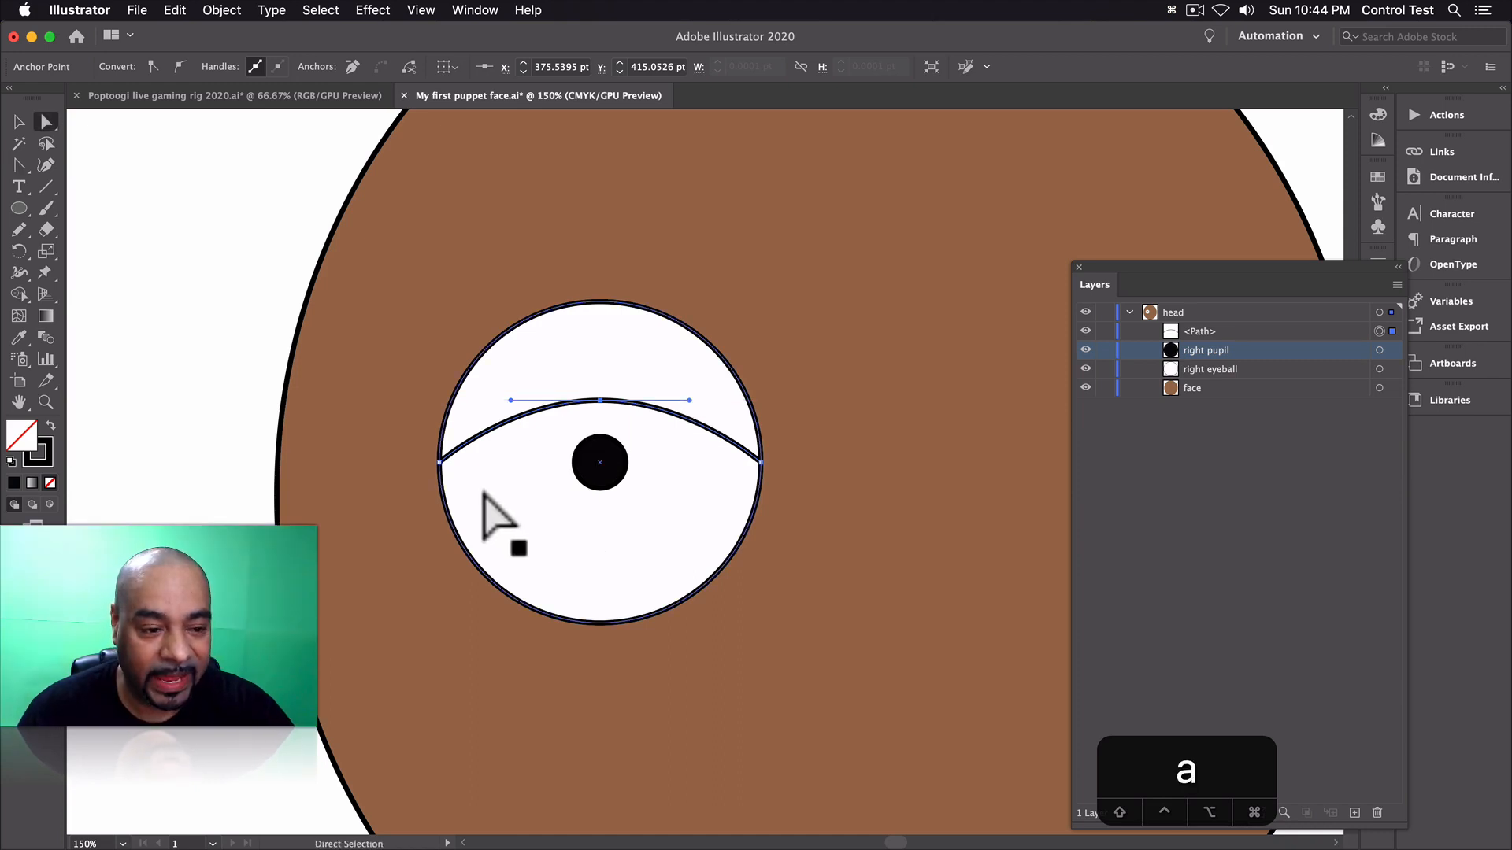
{"action": "left_click", "coordinate": [439, 463]}
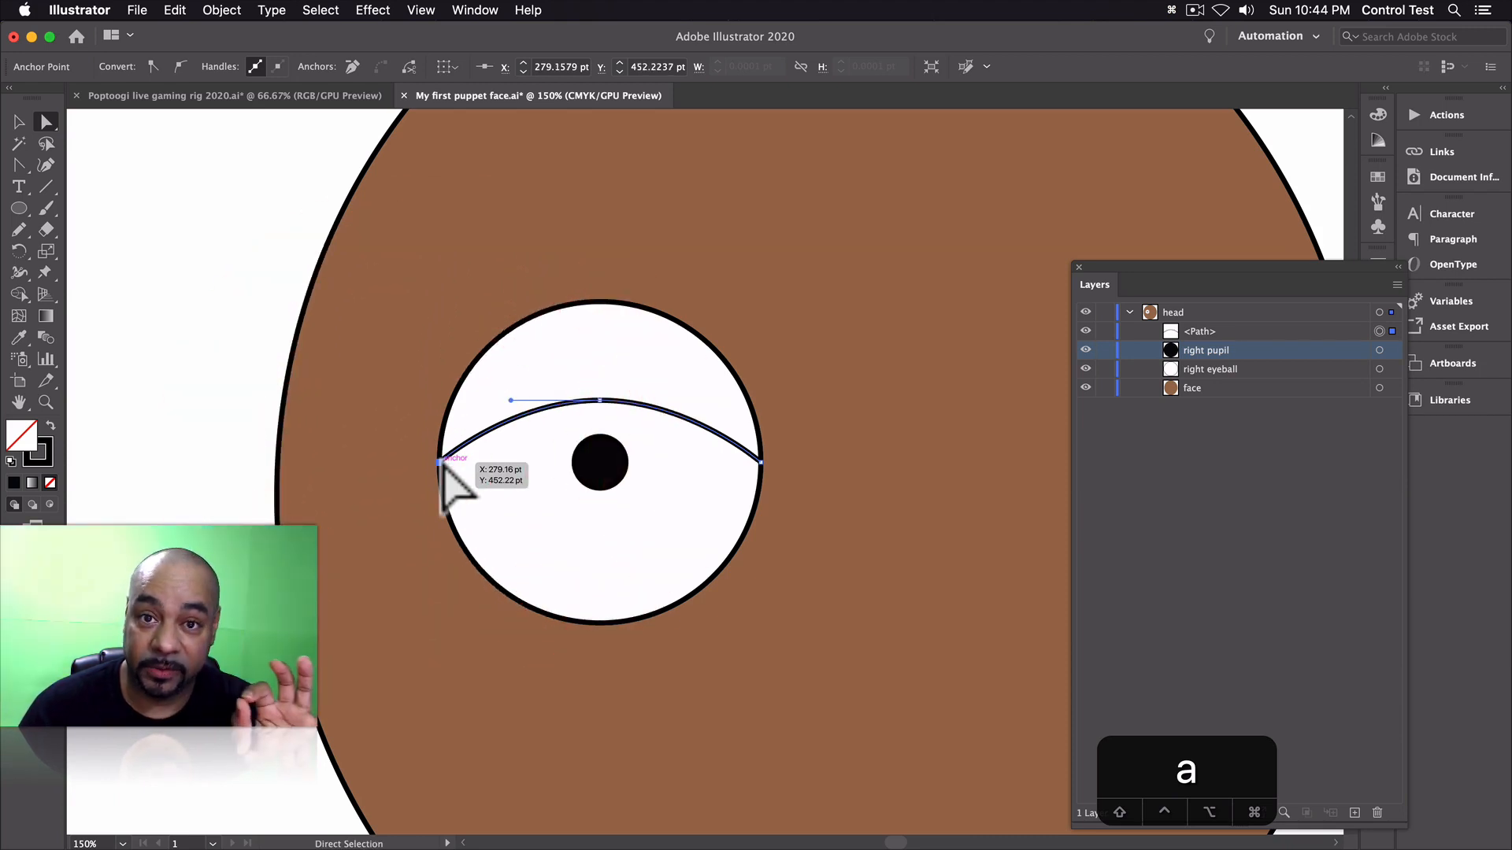
{"action": "left_click_drag", "start_coordinate": [440, 463], "coordinate": [439, 478]}
{"action": "left_click_drag", "start_coordinate": [759, 463], "coordinate": [760, 475]}
{"action": "left_click_drag", "start_coordinate": [600, 401], "coordinate": [600, 447]}
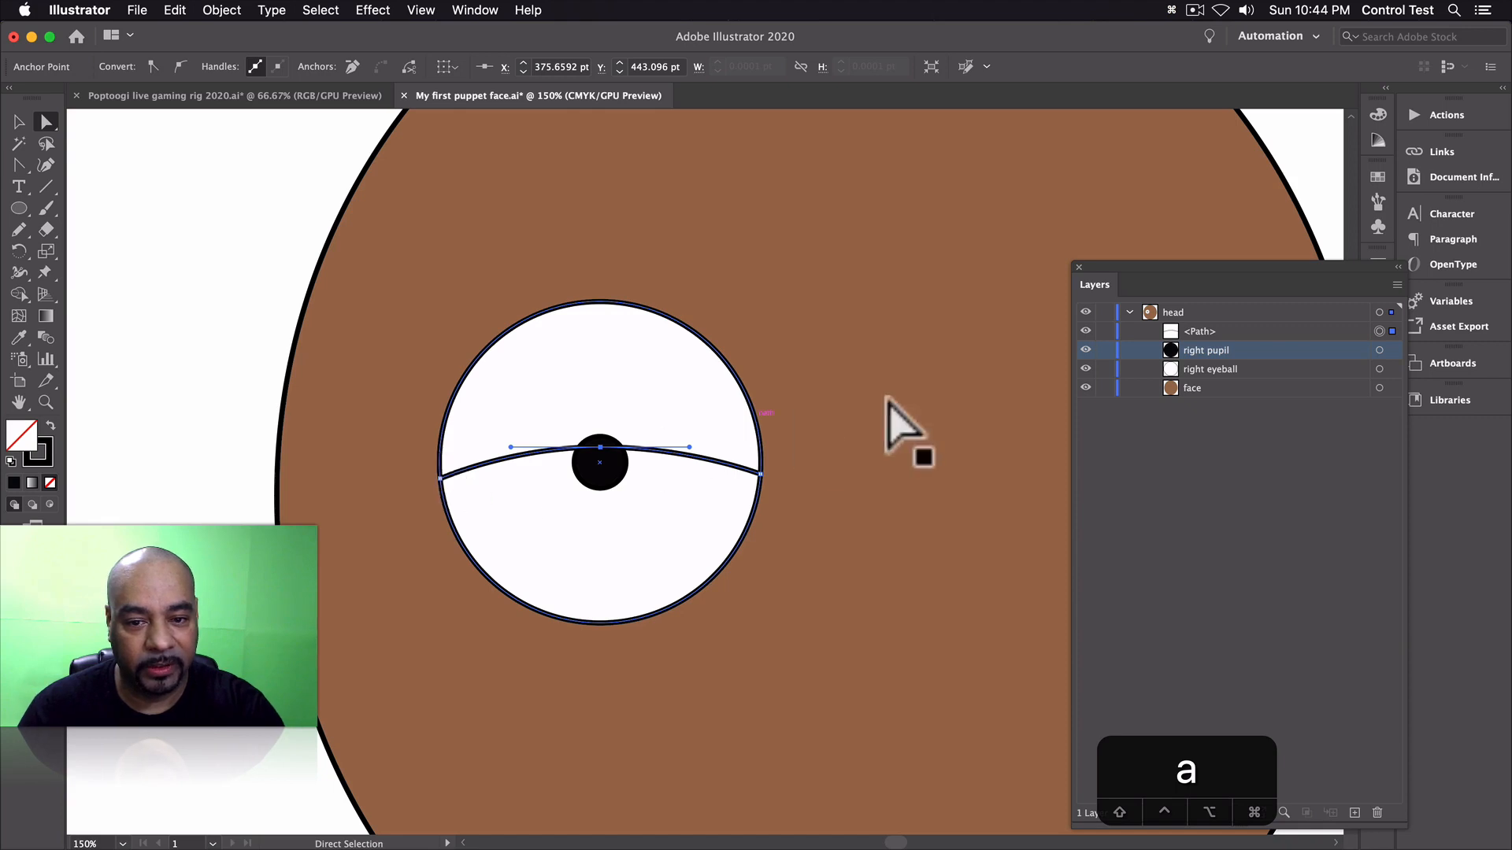
- Rename the arched eyelid path as right blink
{"action": "double_click", "coordinate": [1193, 331]}
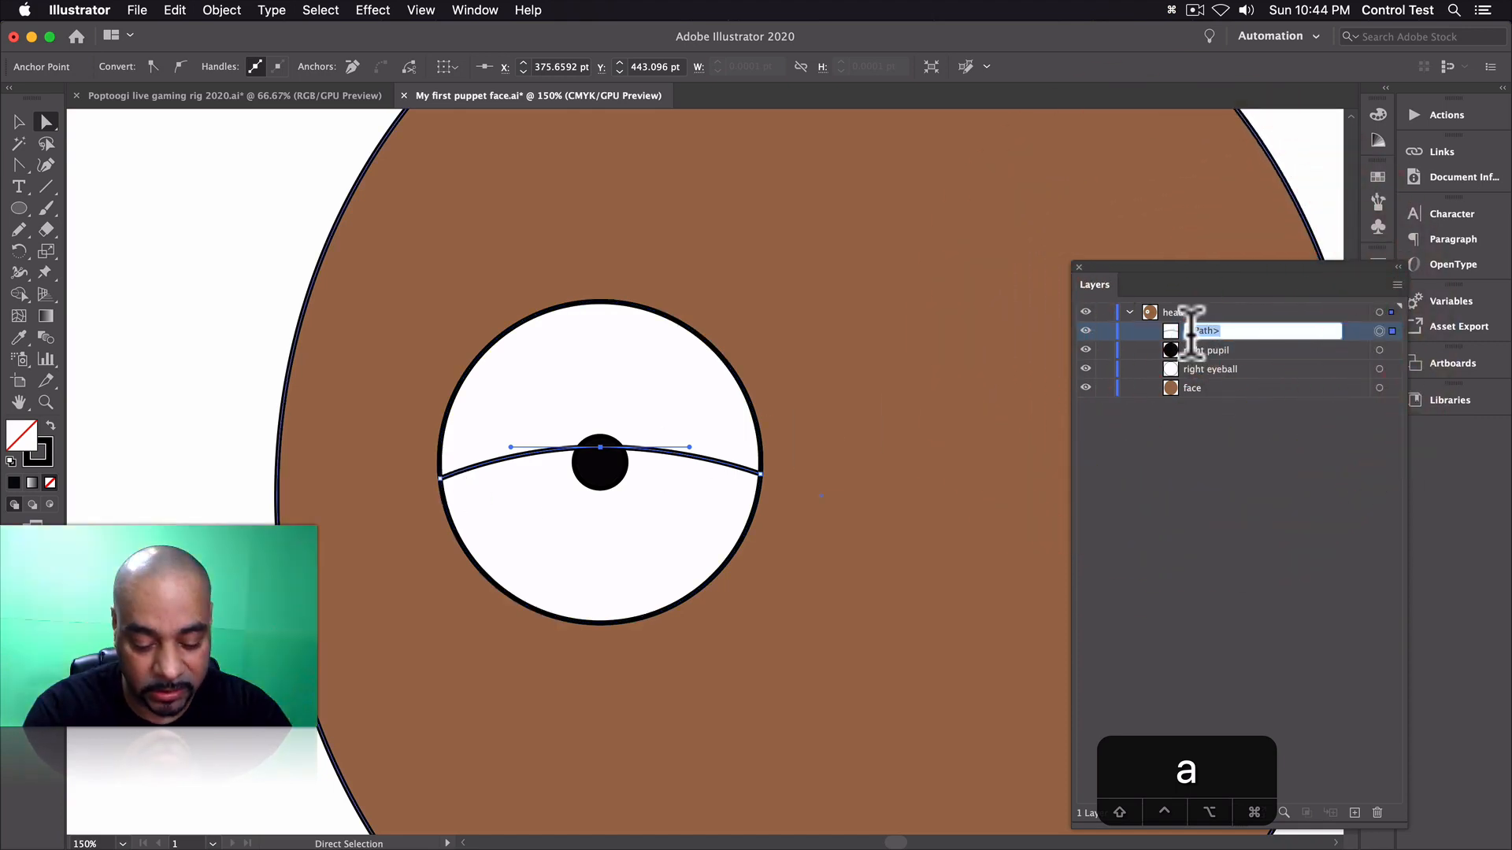
{"action": "type", "text": "right blink"}
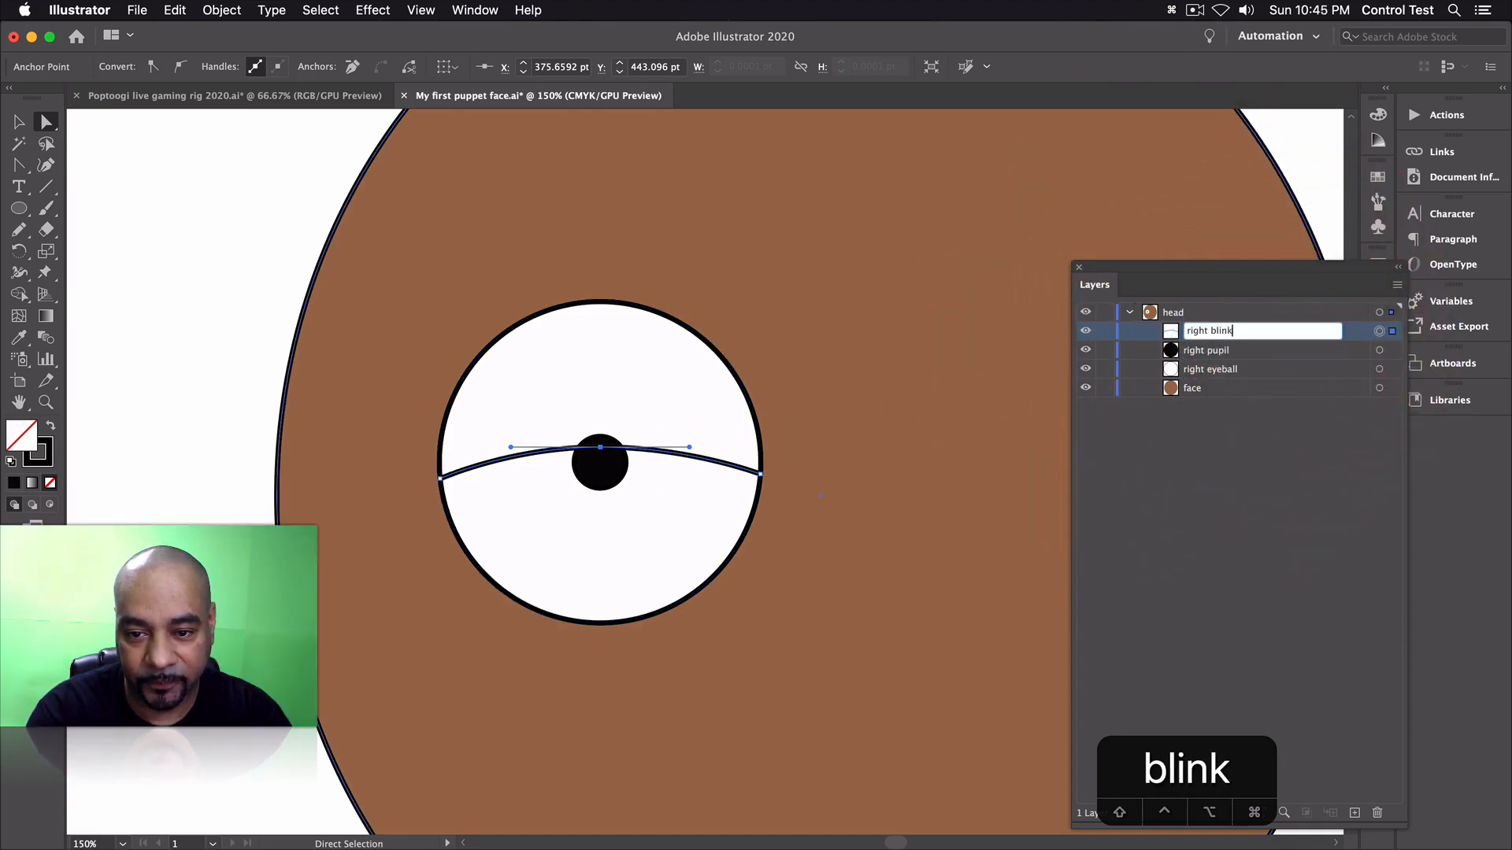
{"action": "key", "text": "Return"}
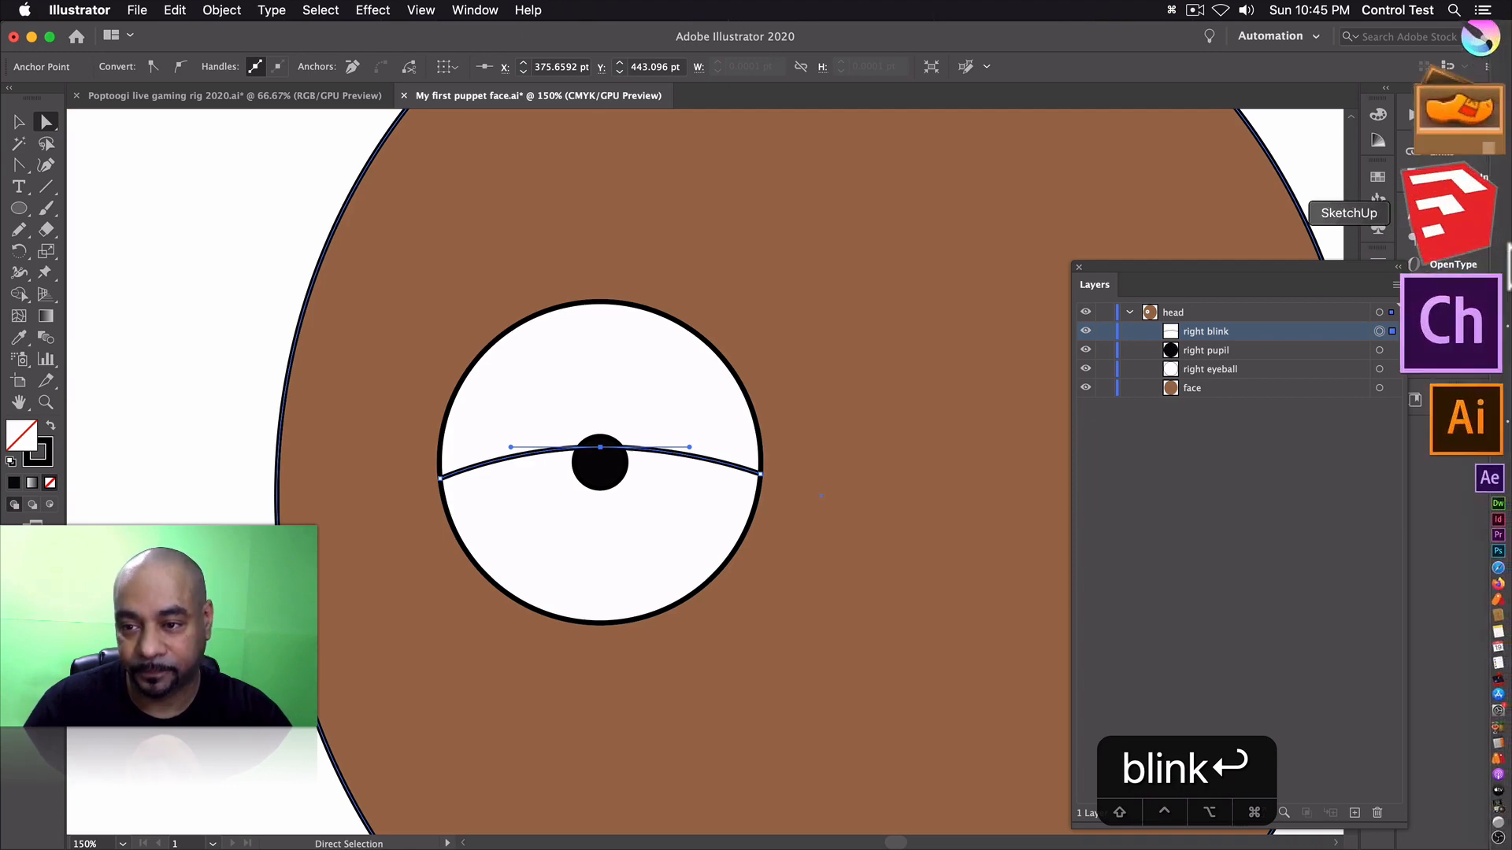
- Save My first puppet face.ai in Illustrator and check the updated puppet in the Character Animator scene
{"action": "left_click", "coordinate": [1449, 260]}
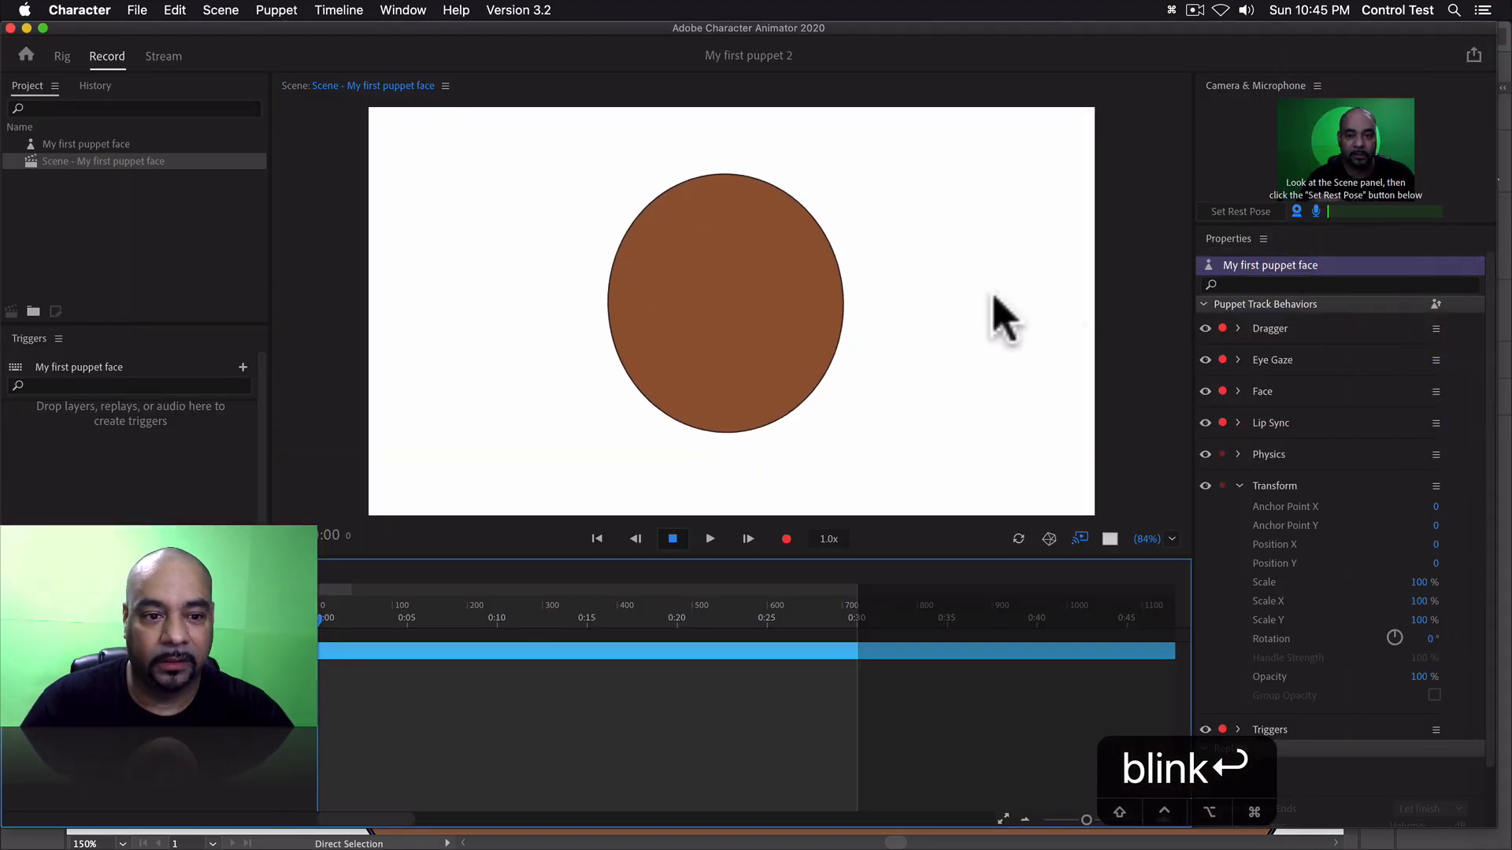
{"action": "left_click", "coordinate": [1490, 304]}
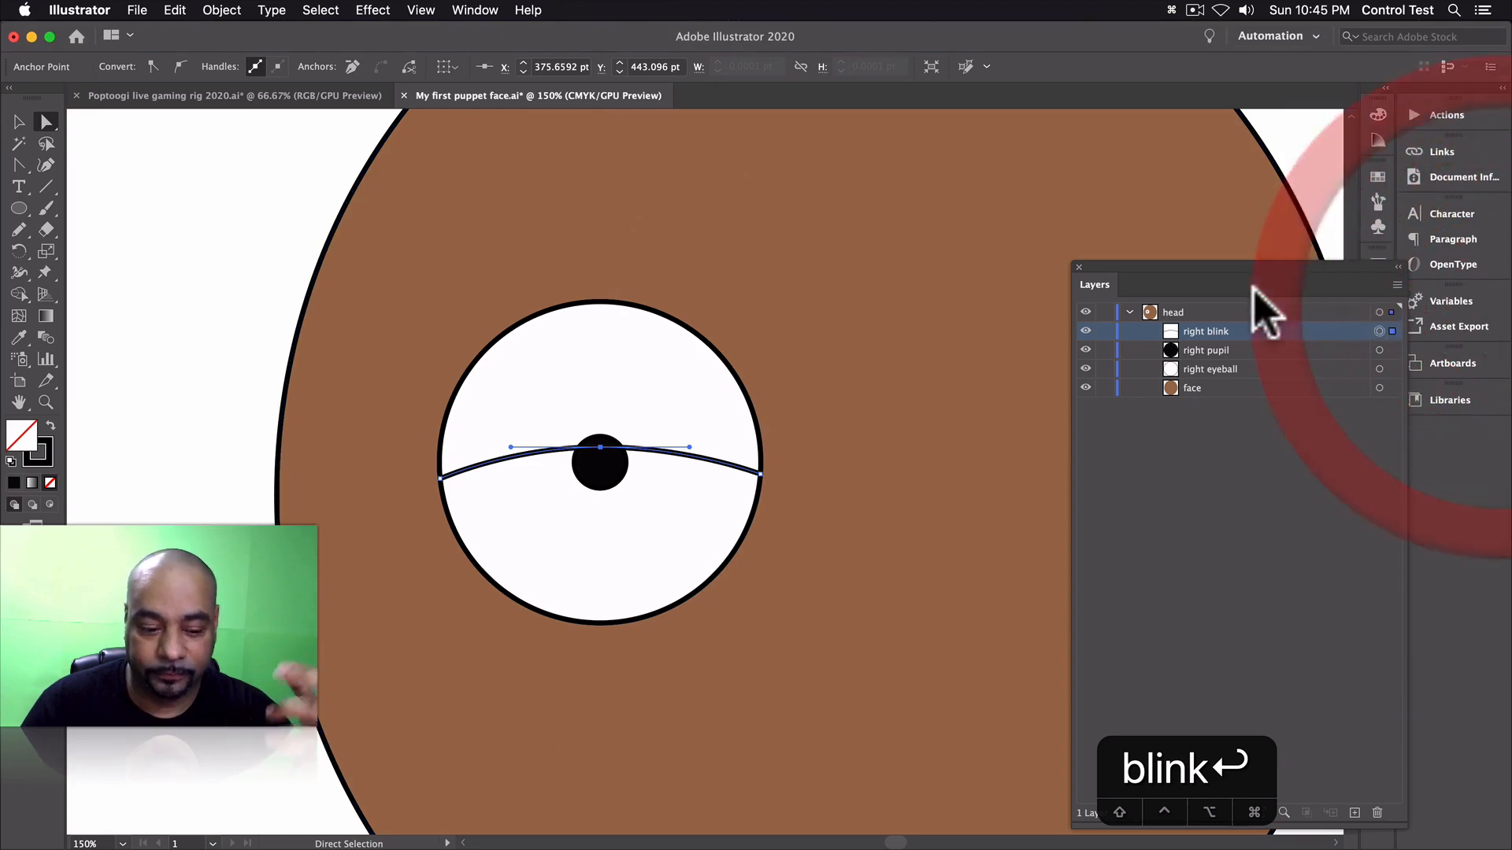
{"action": "key", "text": "super"}
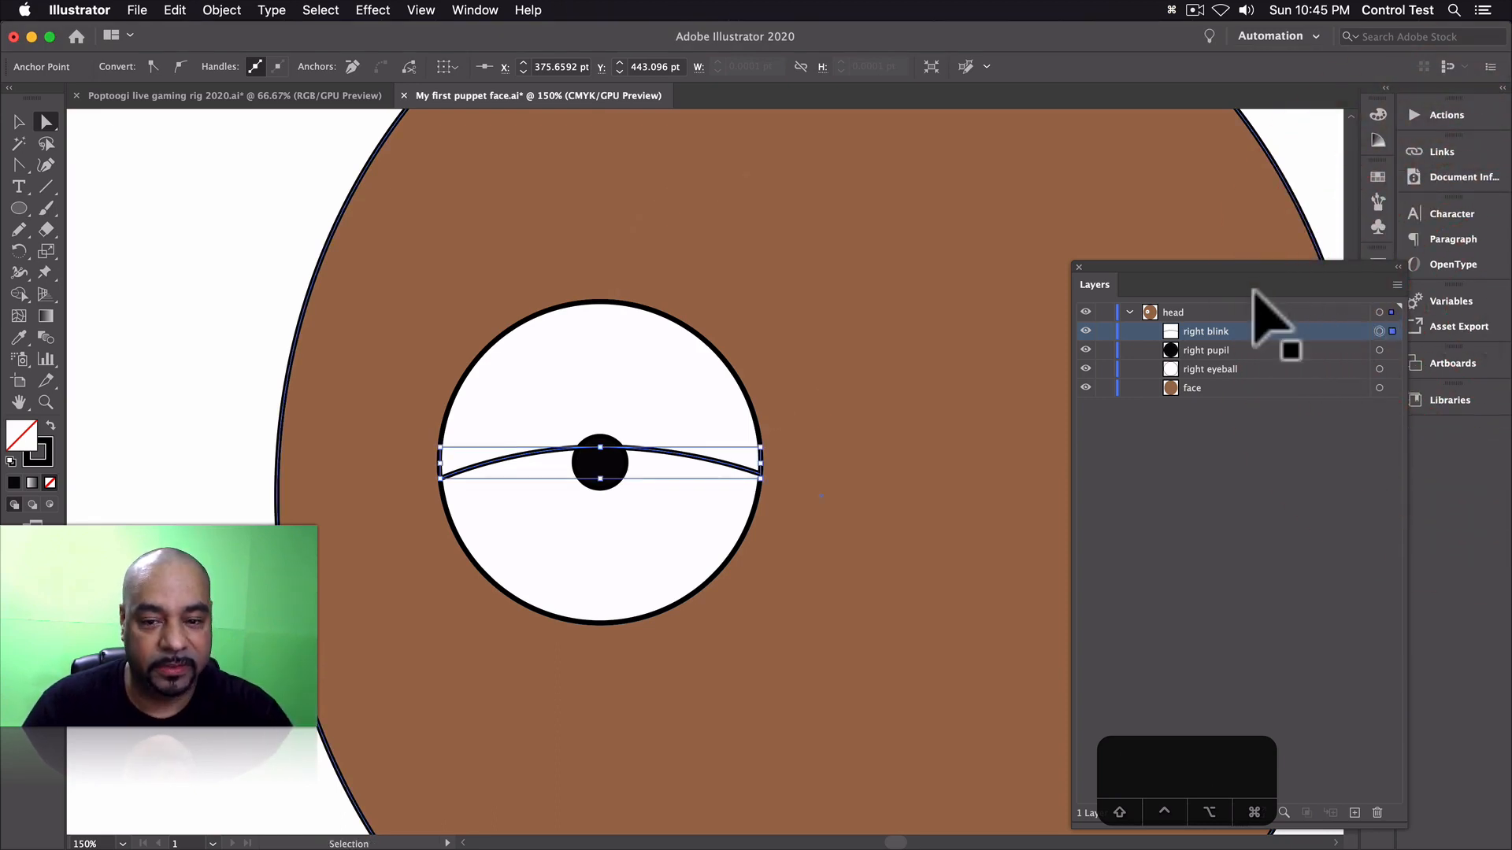
{"action": "key", "text": "super+s"}
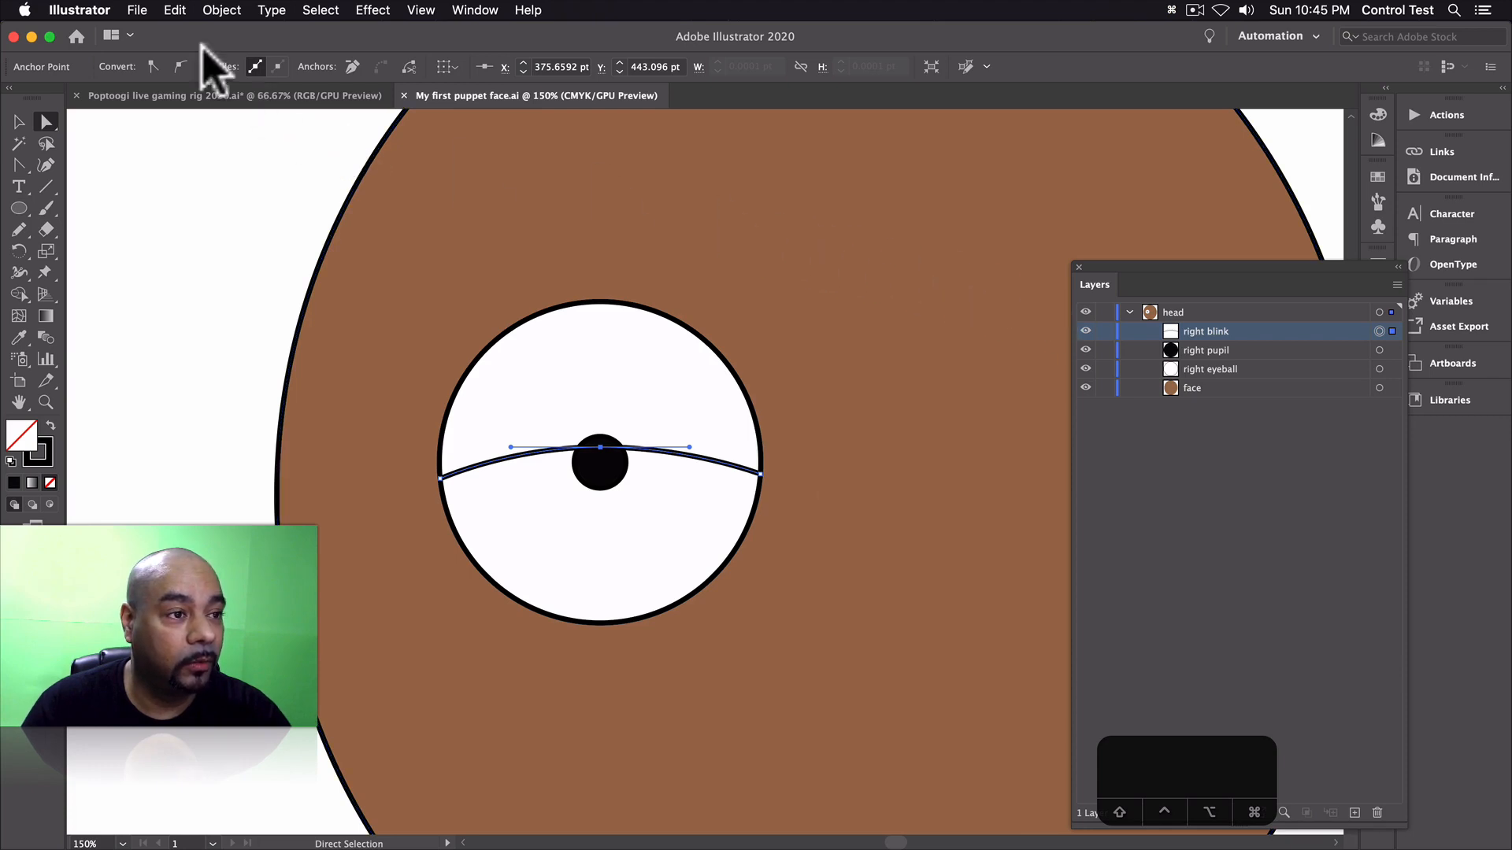
{"action": "left_click", "coordinate": [1475, 277]}
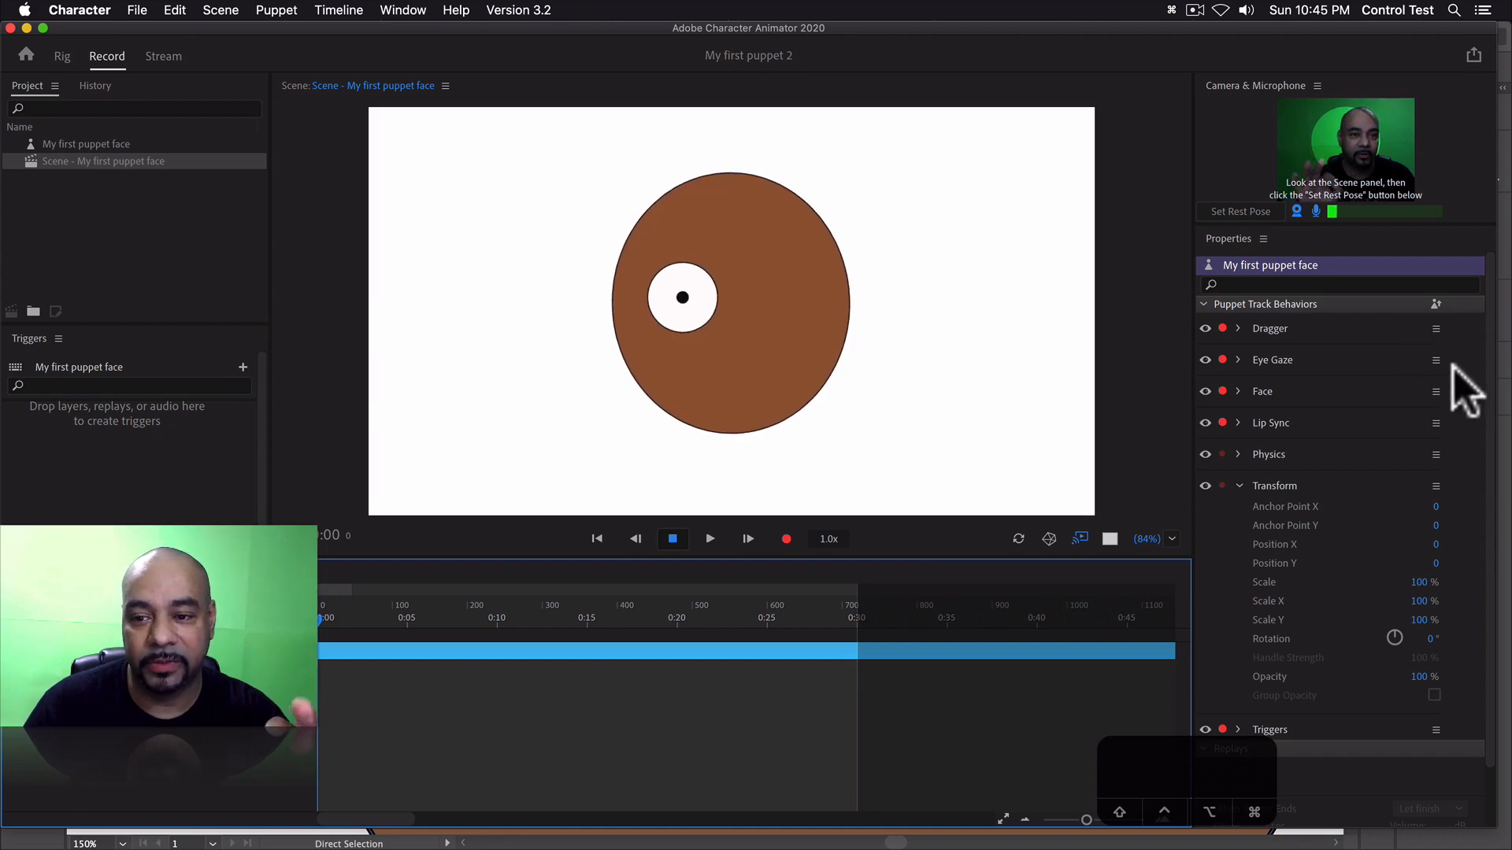
- Switch back to Illustrator and group right blink, right pupil and right eyeball
{"action": "left_click", "coordinate": [1500, 420]}
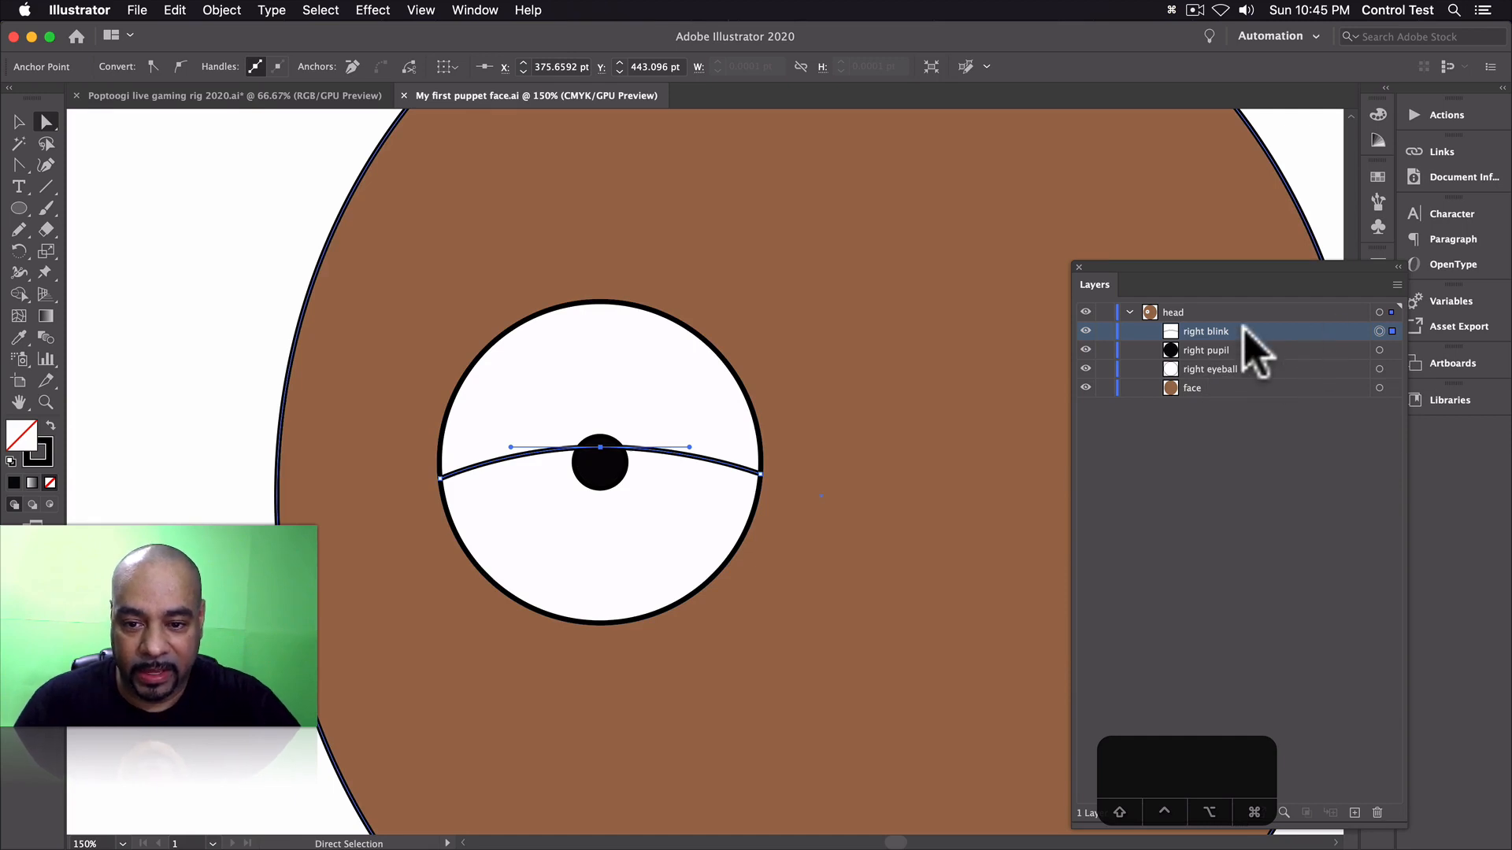
{"action": "left_click", "coordinate": [1380, 350]}
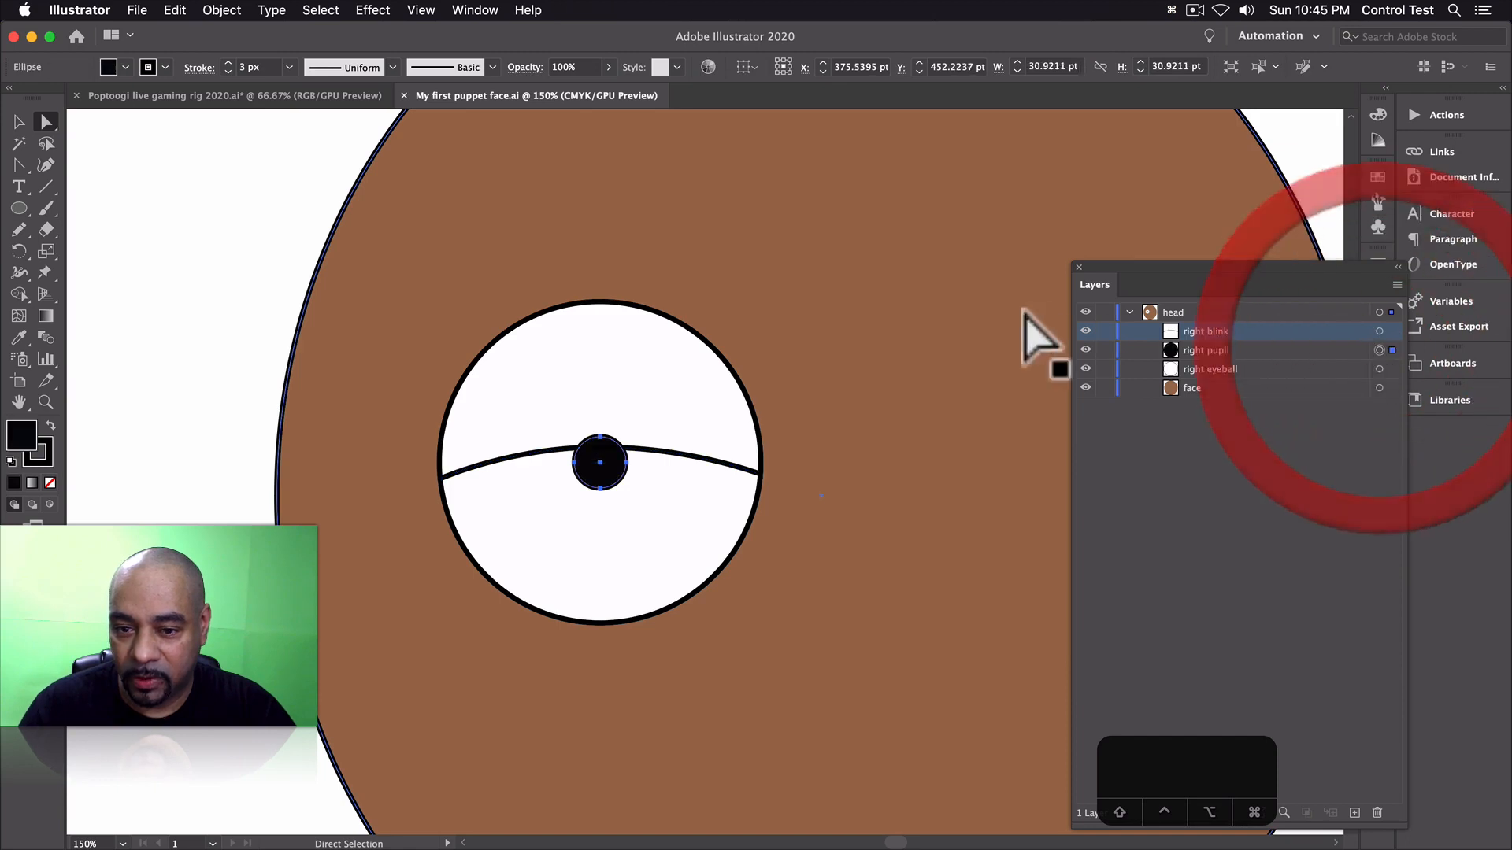
{"action": "left_click", "coordinate": [1379, 330]}
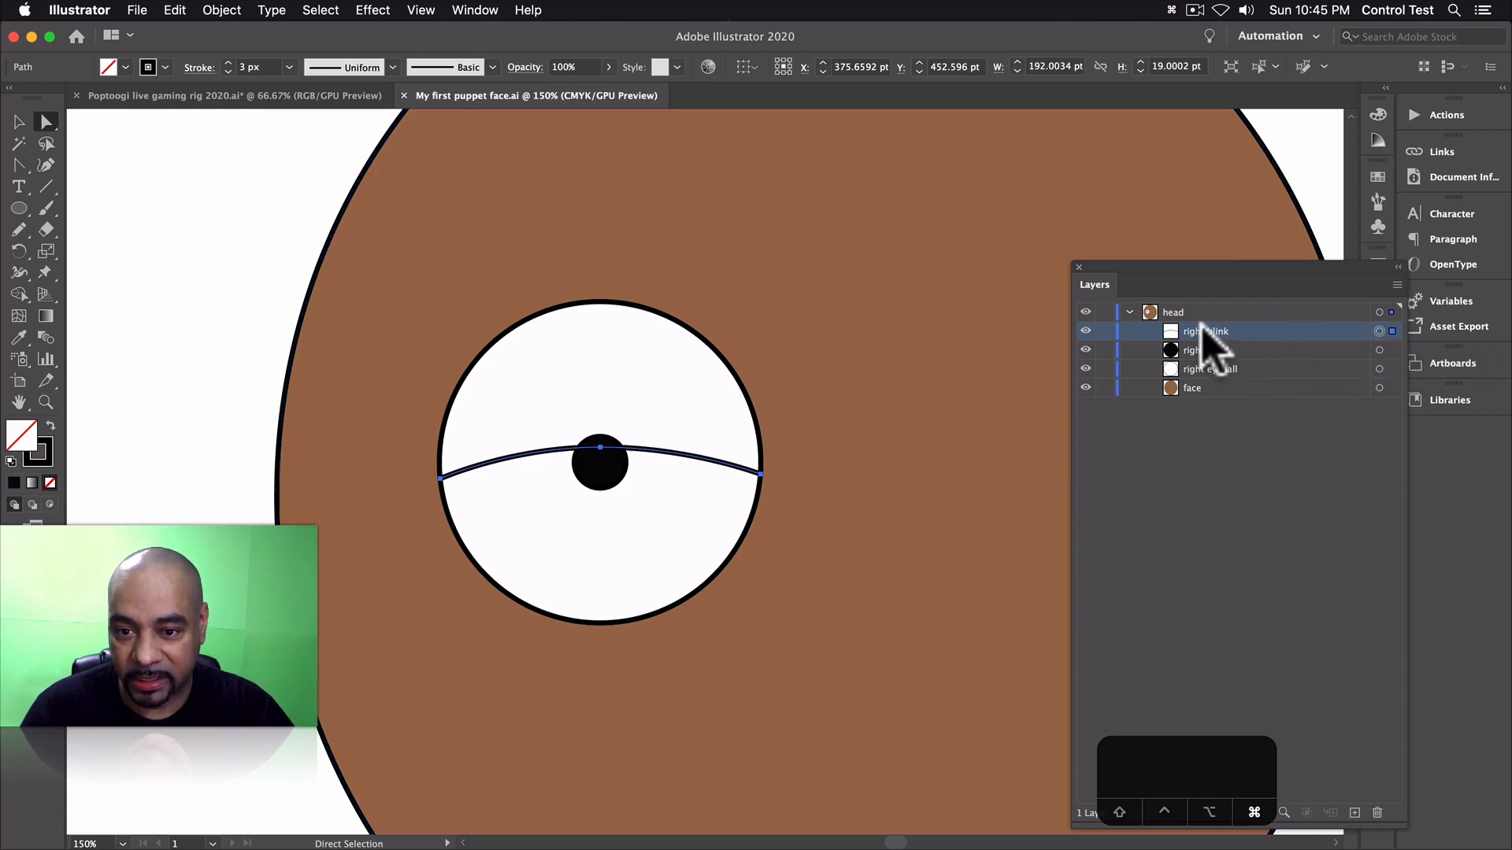
{"action": "left_click", "coordinate": [1379, 350], "text": "shift"}
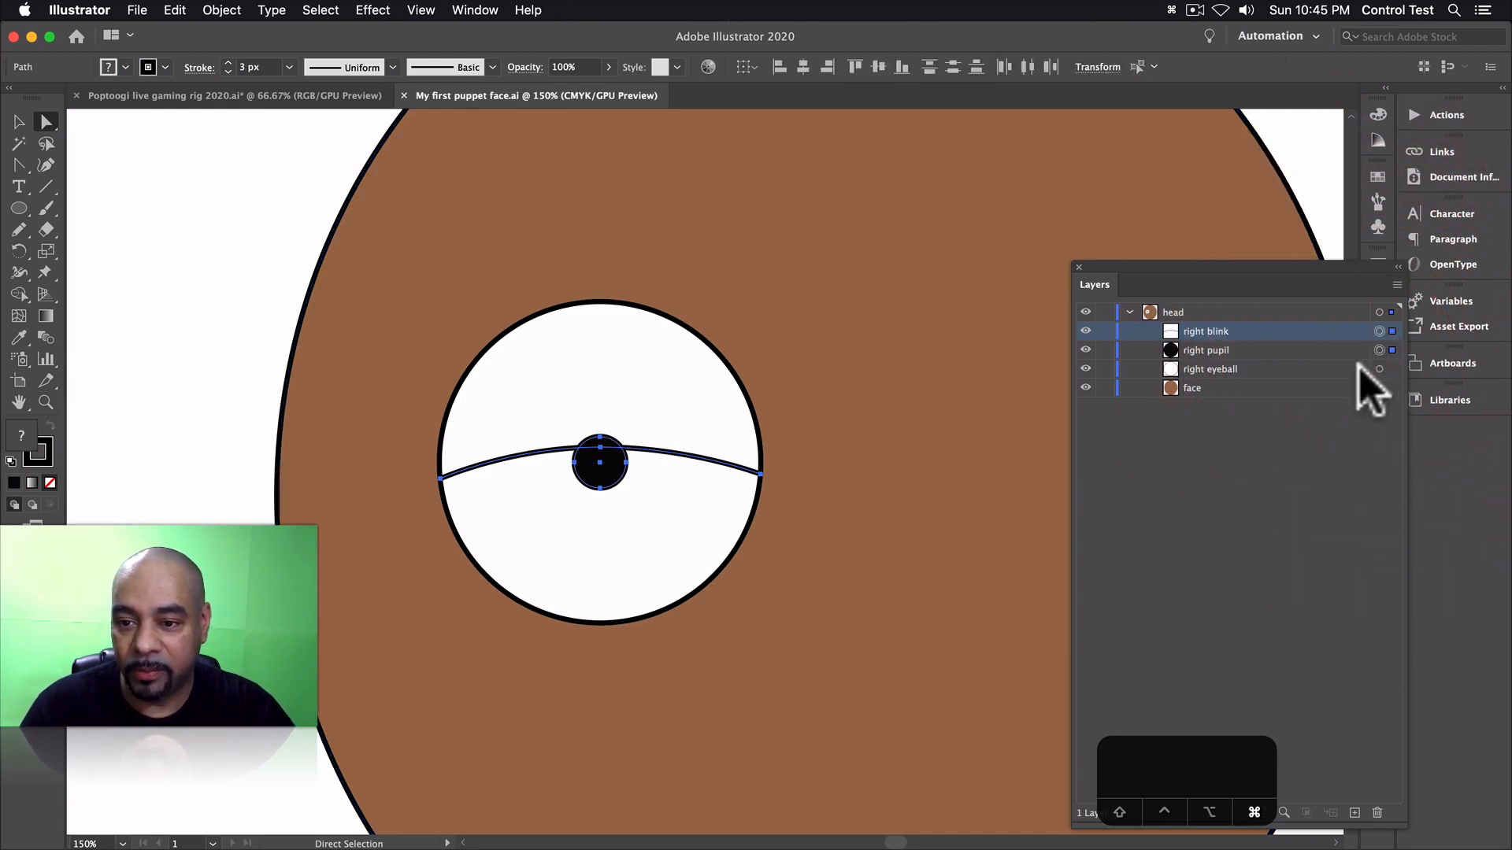
{"action": "left_click", "coordinate": [1379, 369], "text": "super"}
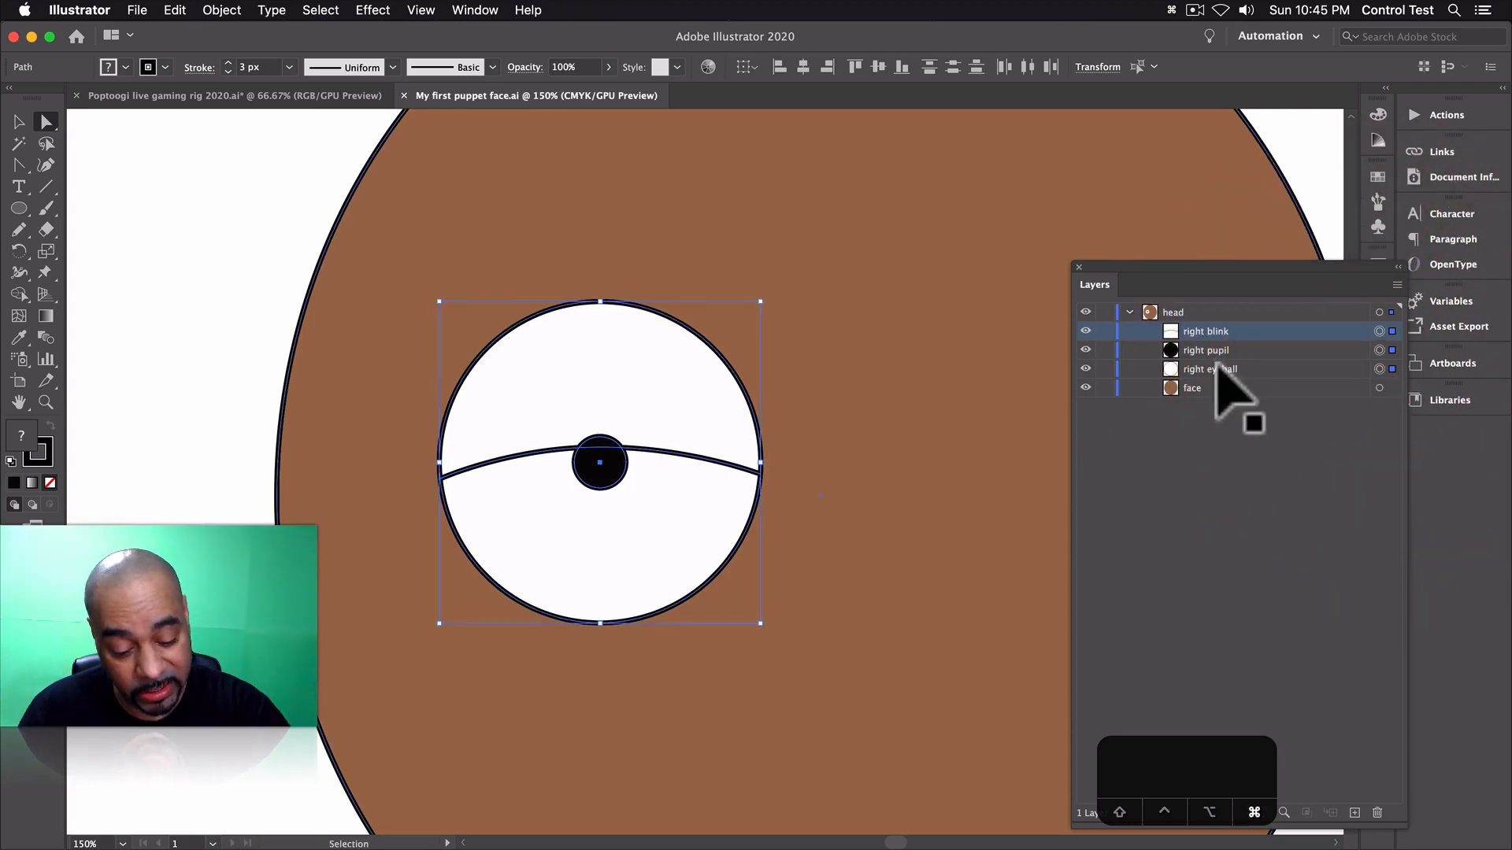
{"action": "key", "text": "super+g"}
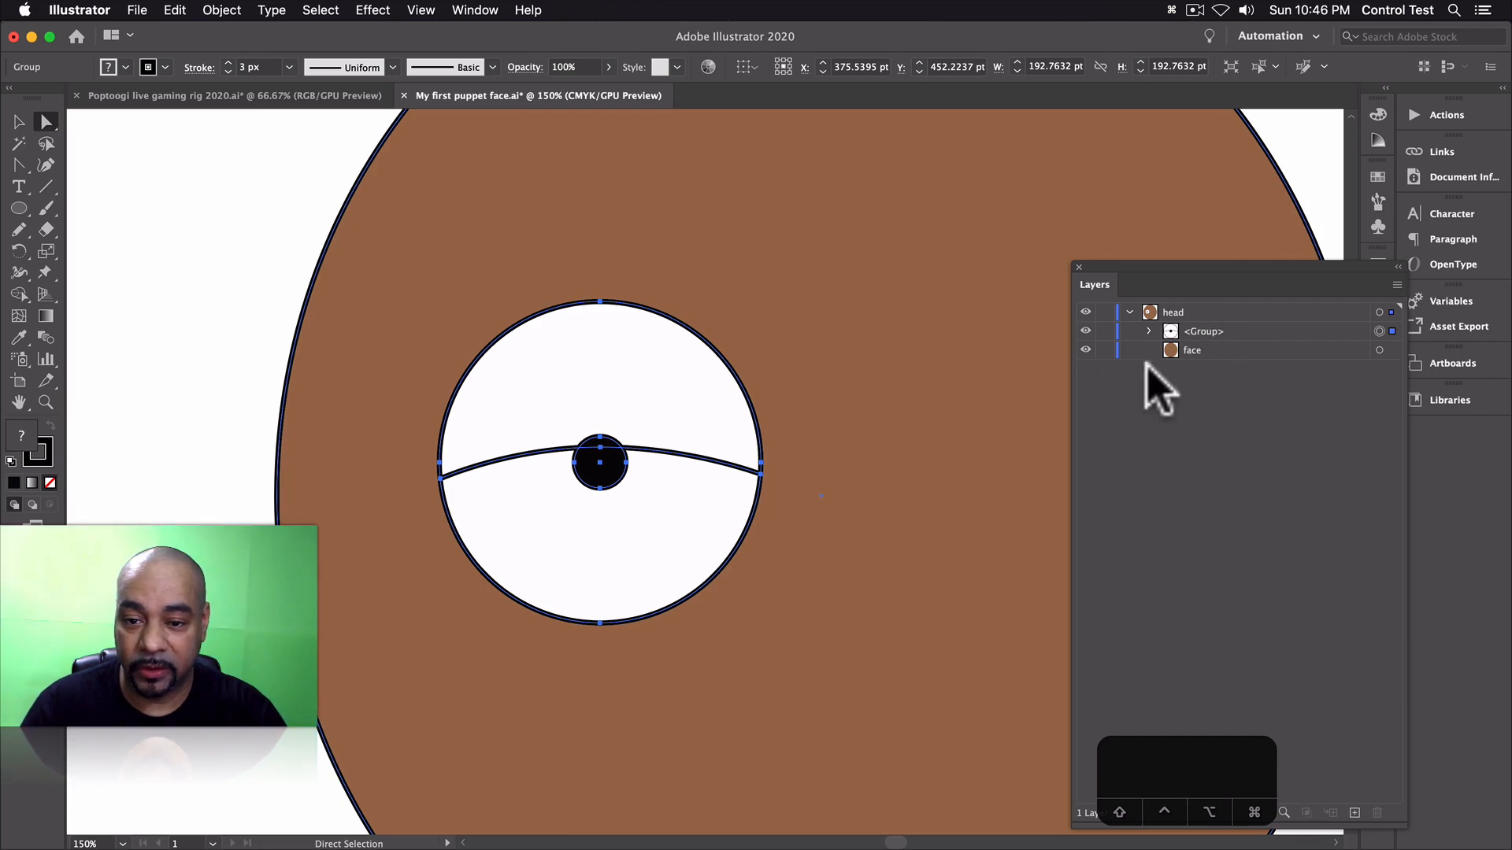
- Name the new eye group right eye and inspect its contents
{"action": "double_click", "coordinate": [1199, 332]}
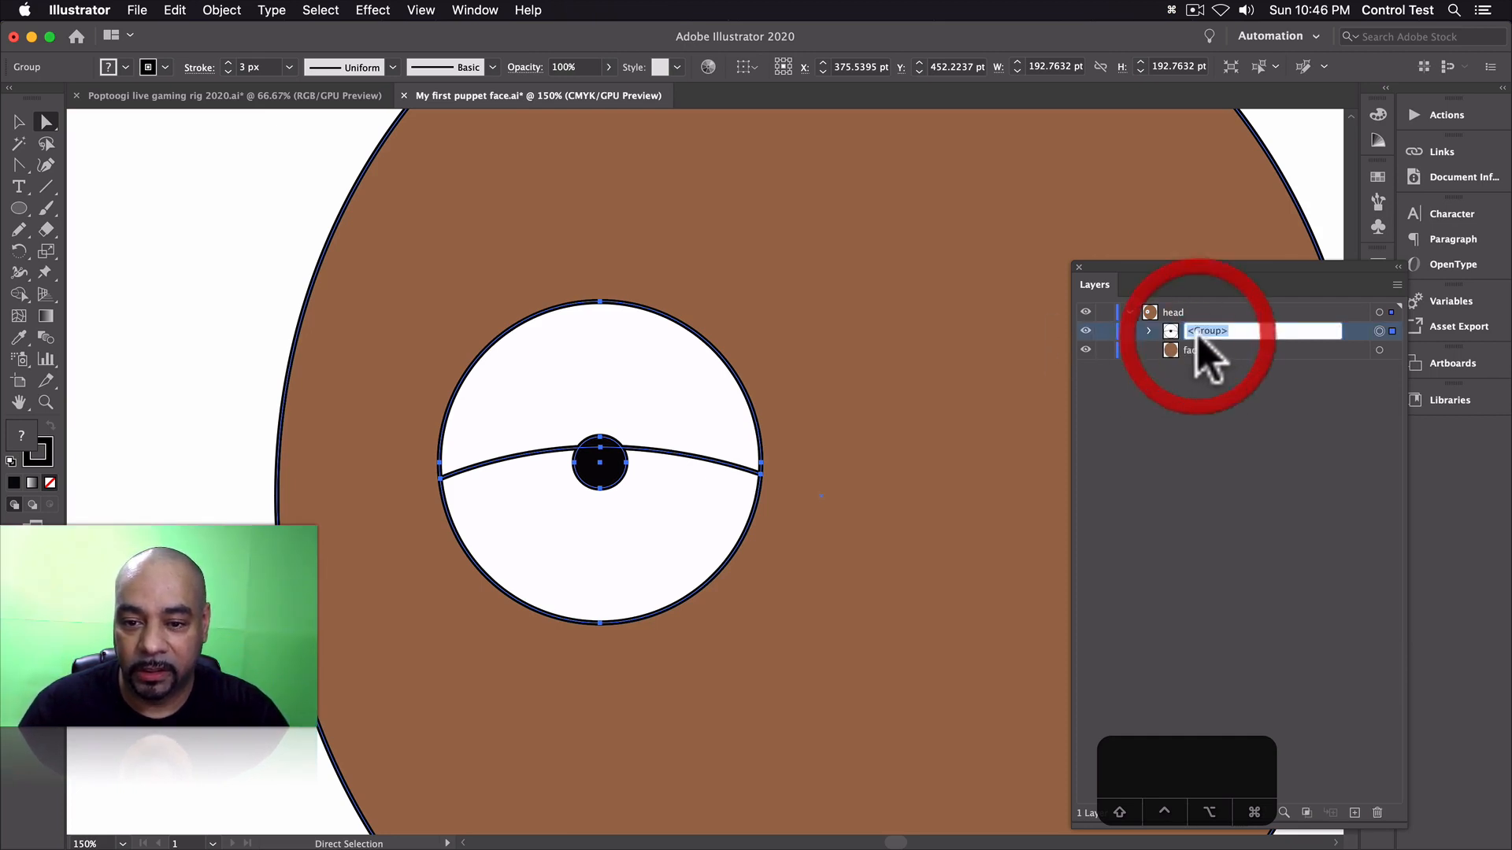
{"action": "type", "text": "right eye"}
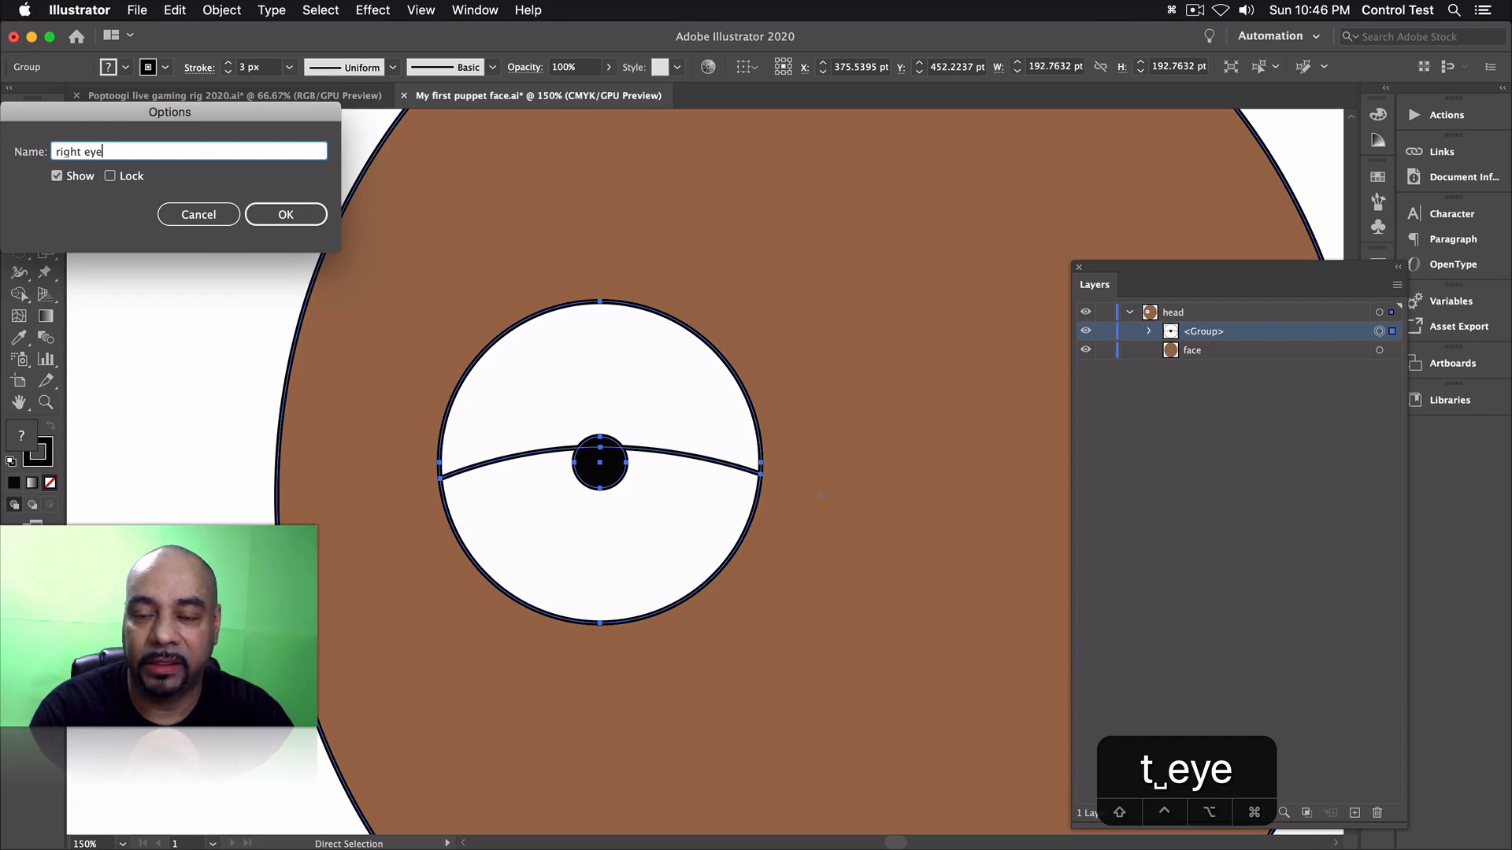
{"action": "key", "text": "Return"}
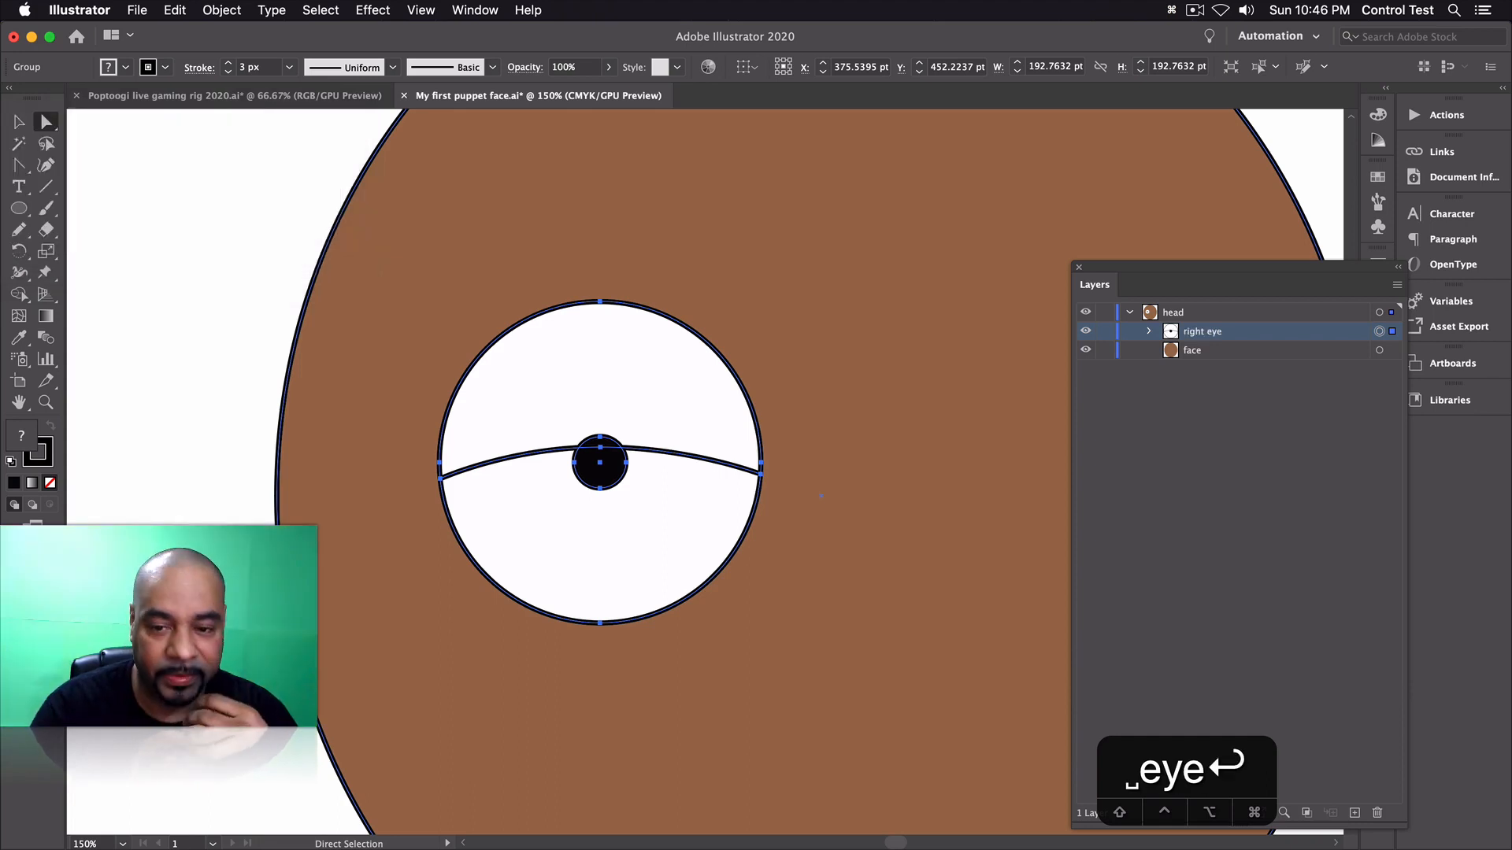
{"action": "left_click", "coordinate": [1147, 331]}
{"action": "left_click", "coordinate": [1147, 331]}
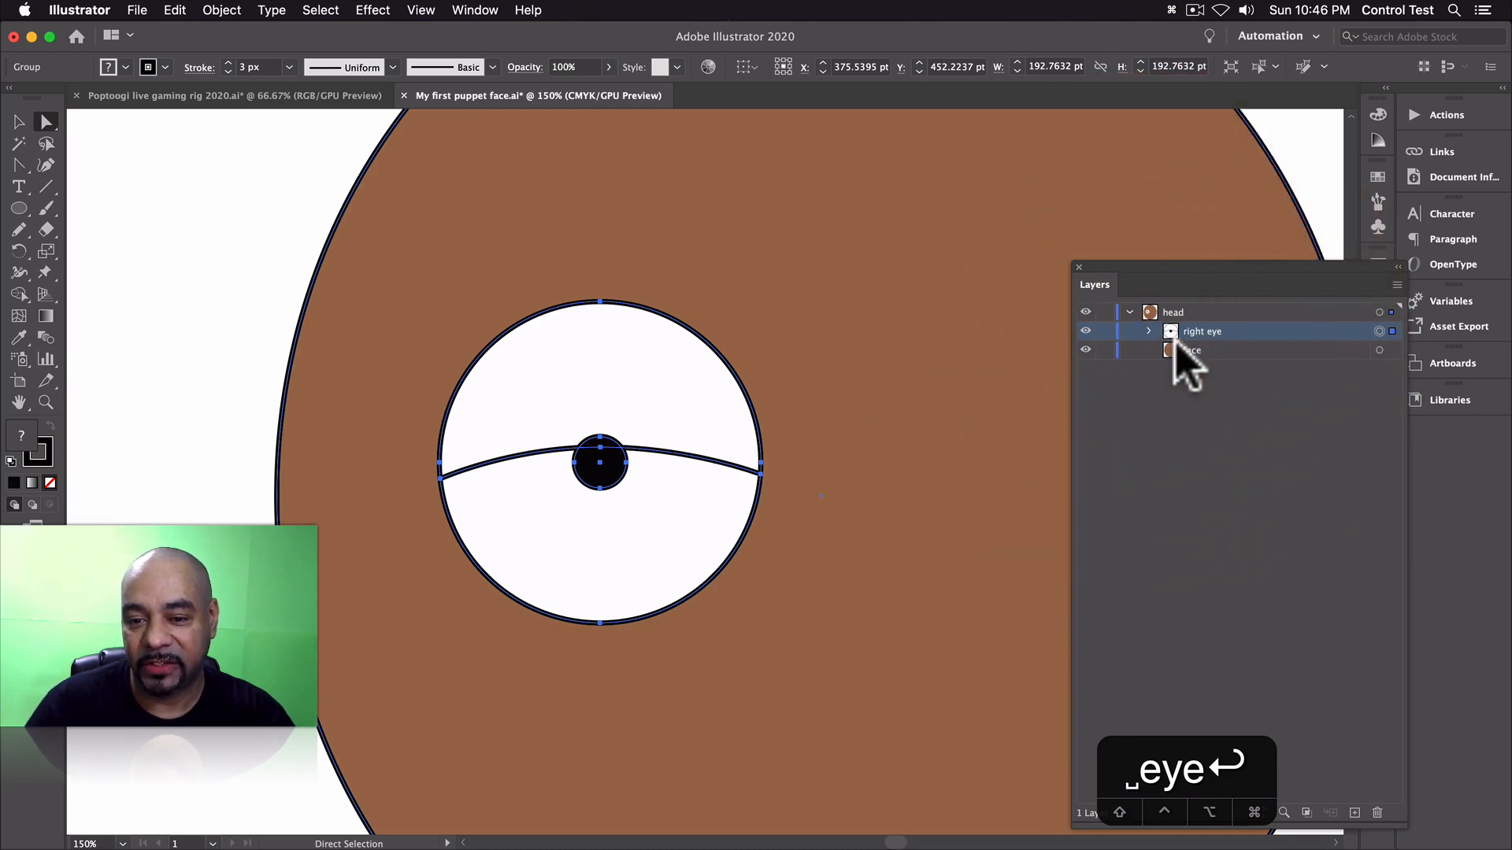
- Save My first puppet face.ai and switch to Character Animator to check the grouped right eye in the scene
{"action": "key", "text": "super"}
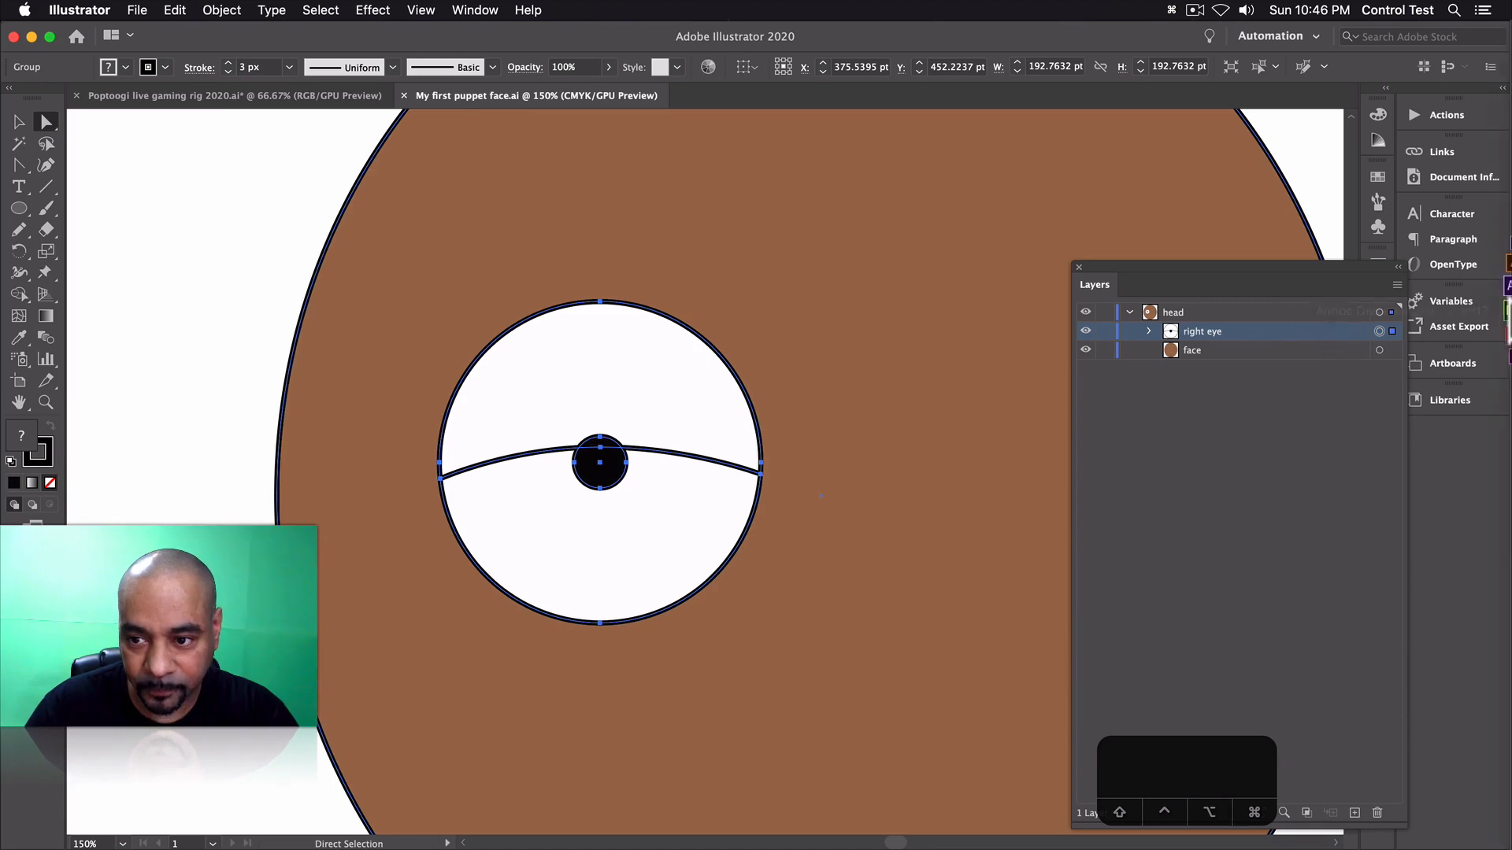
{"action": "left_click", "coordinate": [1470, 277]}
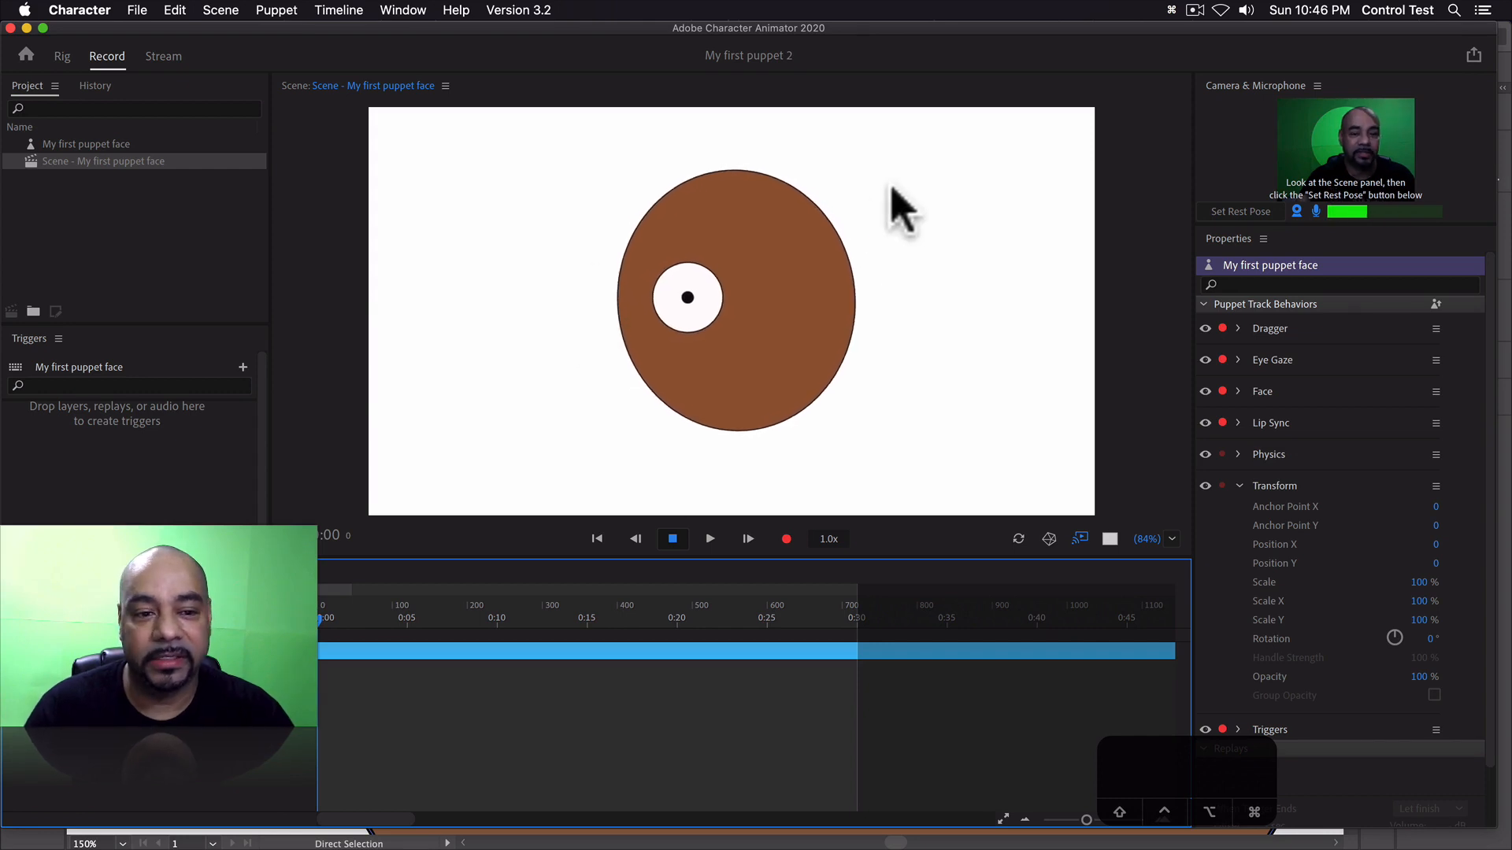
- Switch back to Illustrator and rename the right pupil inside the right eye group as +right pupil
{"action": "left_click", "coordinate": [1500, 431]}
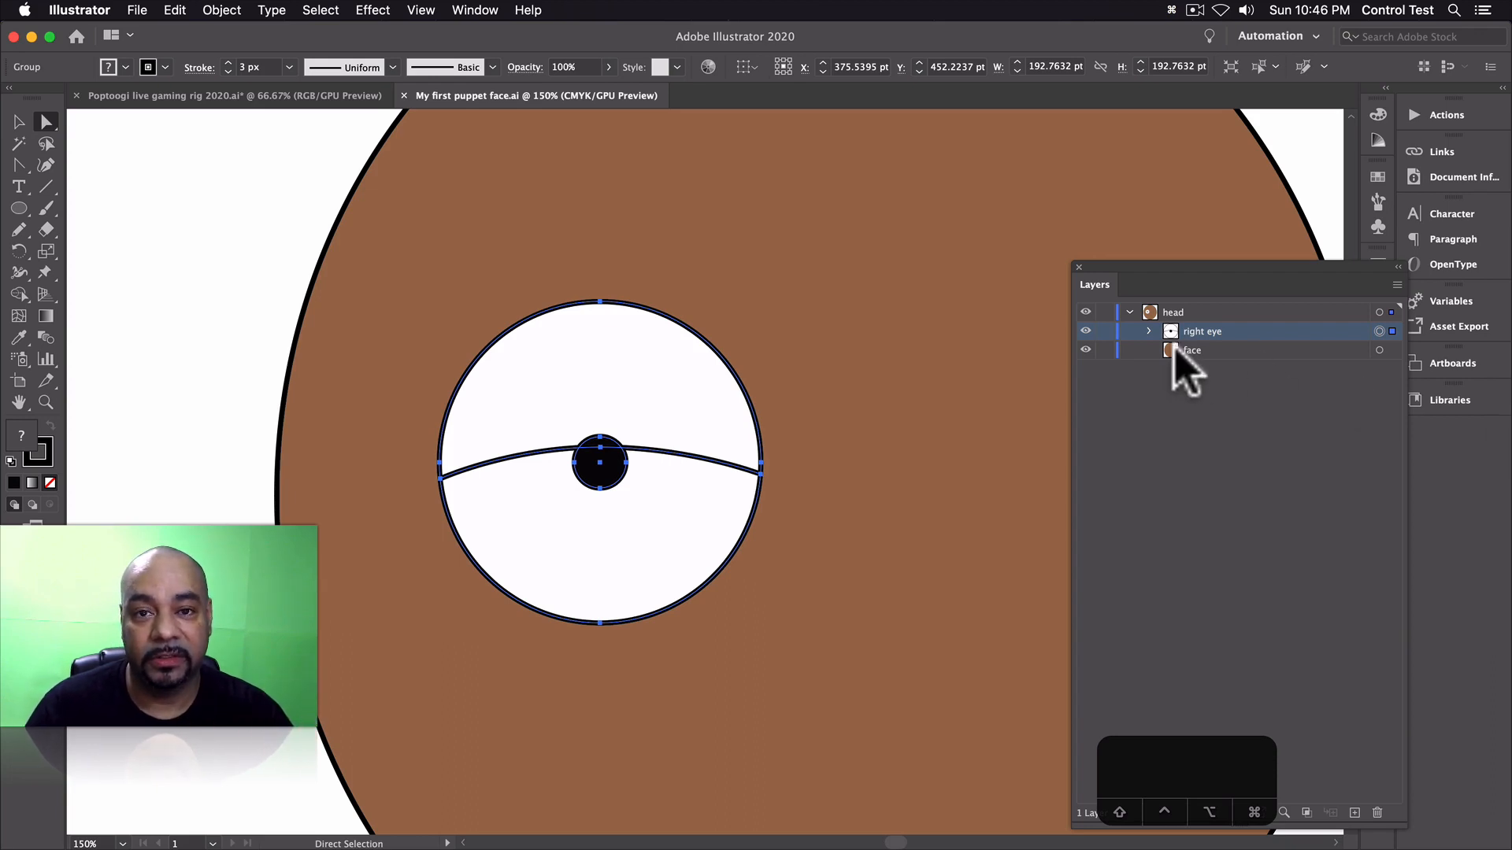
{"action": "left_click", "coordinate": [1149, 330]}
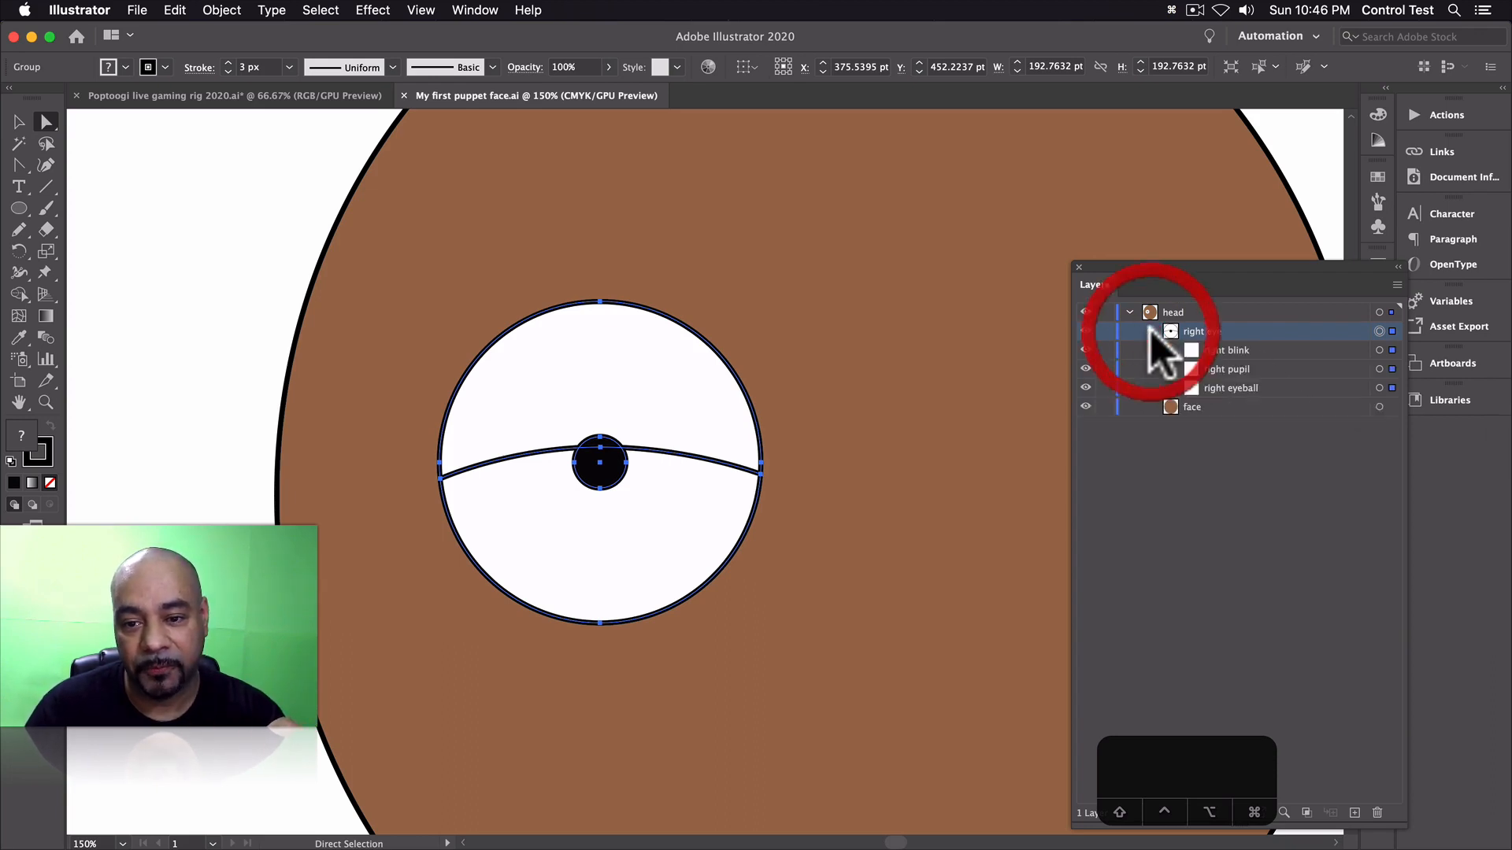
{"action": "left_click", "coordinate": [1208, 370]}
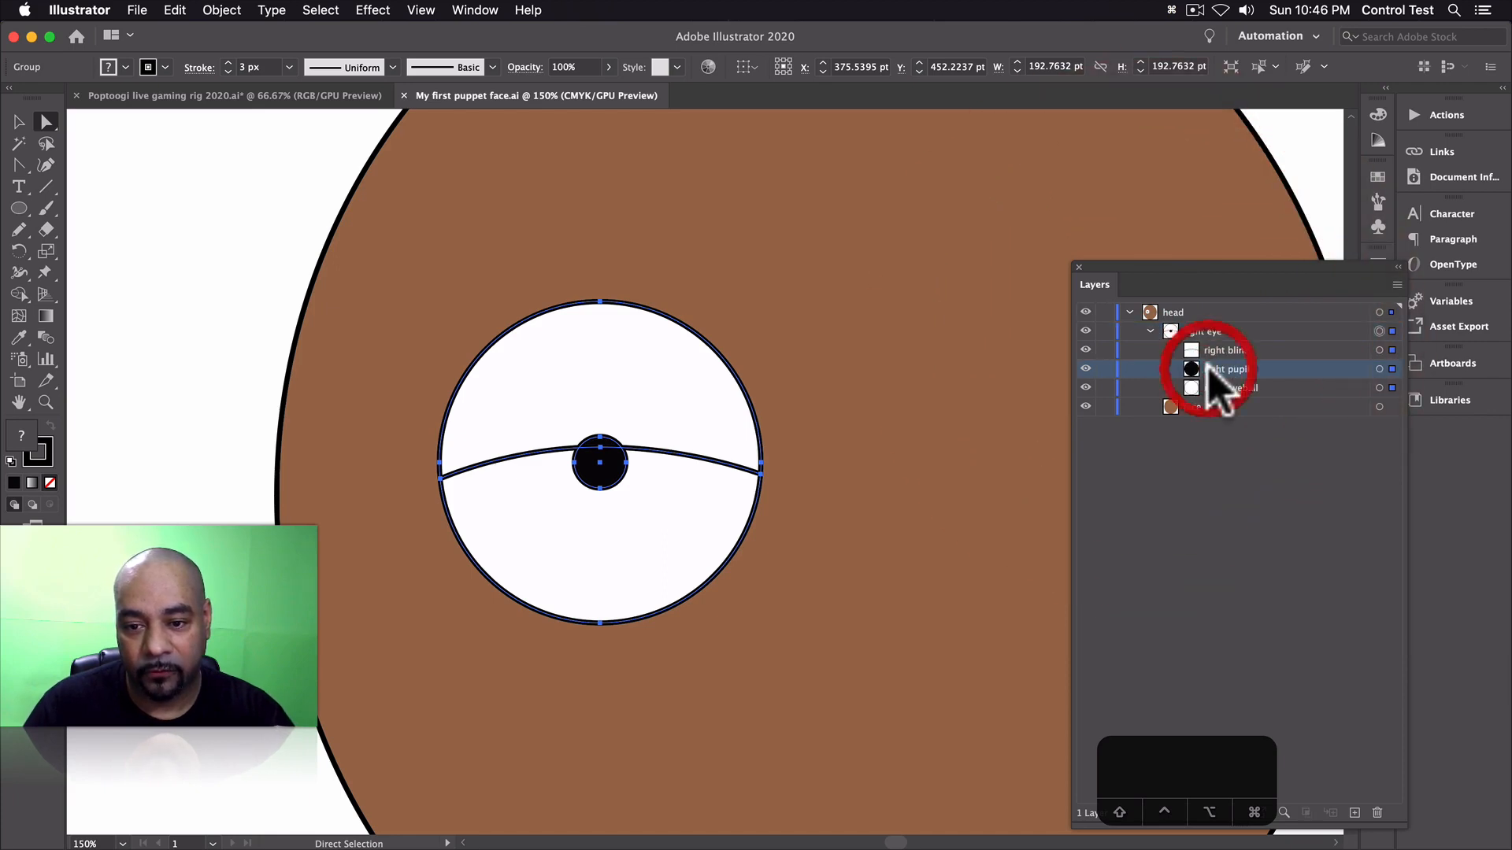
{"action": "left_click", "coordinate": [1207, 370]}
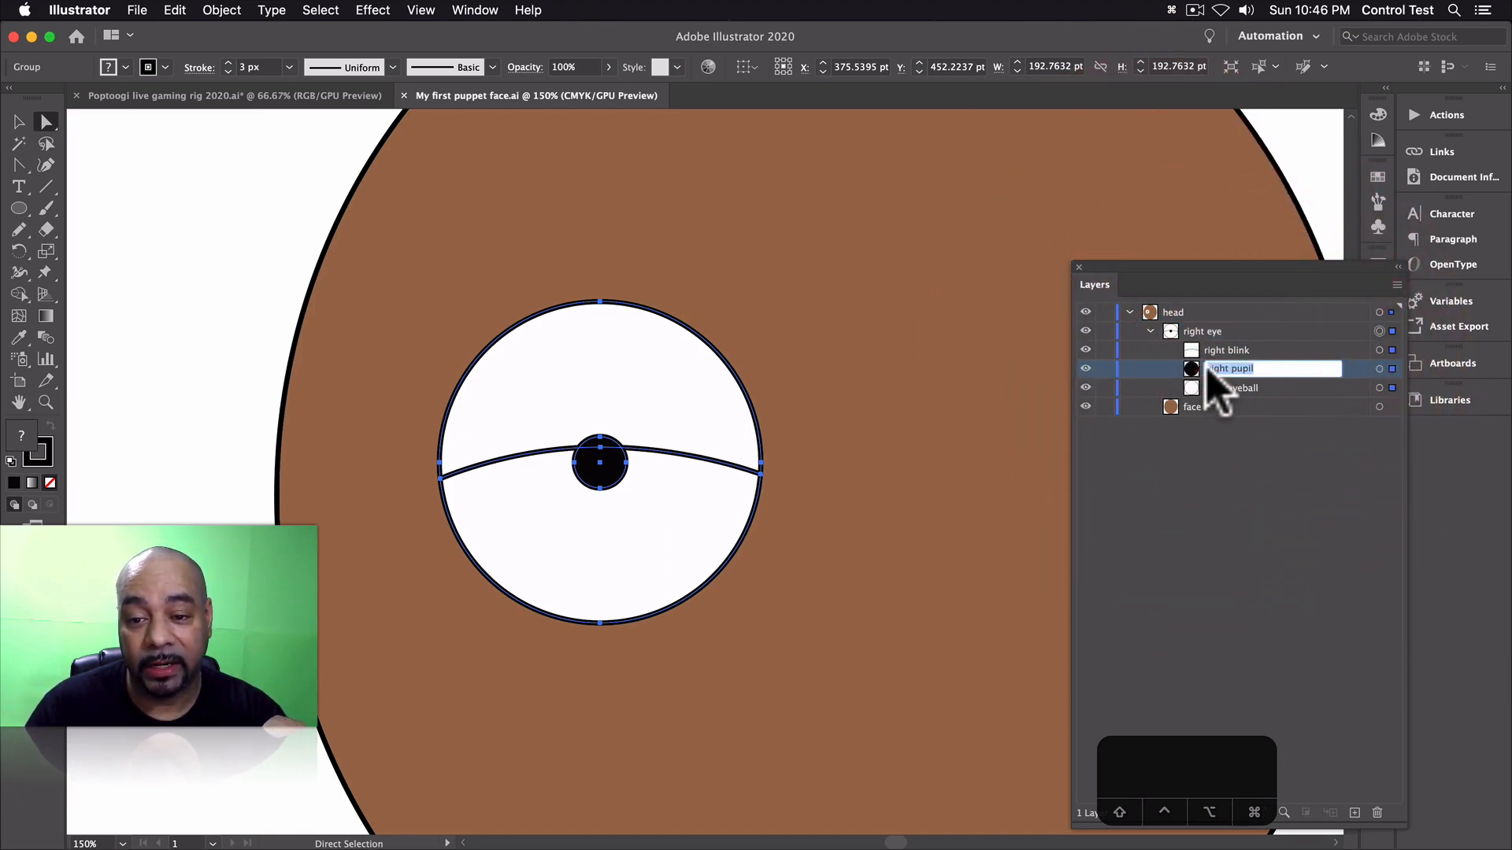
{"action": "left_click", "coordinate": [1206, 371]}
{"action": "double_click", "coordinate": [1207, 372]}
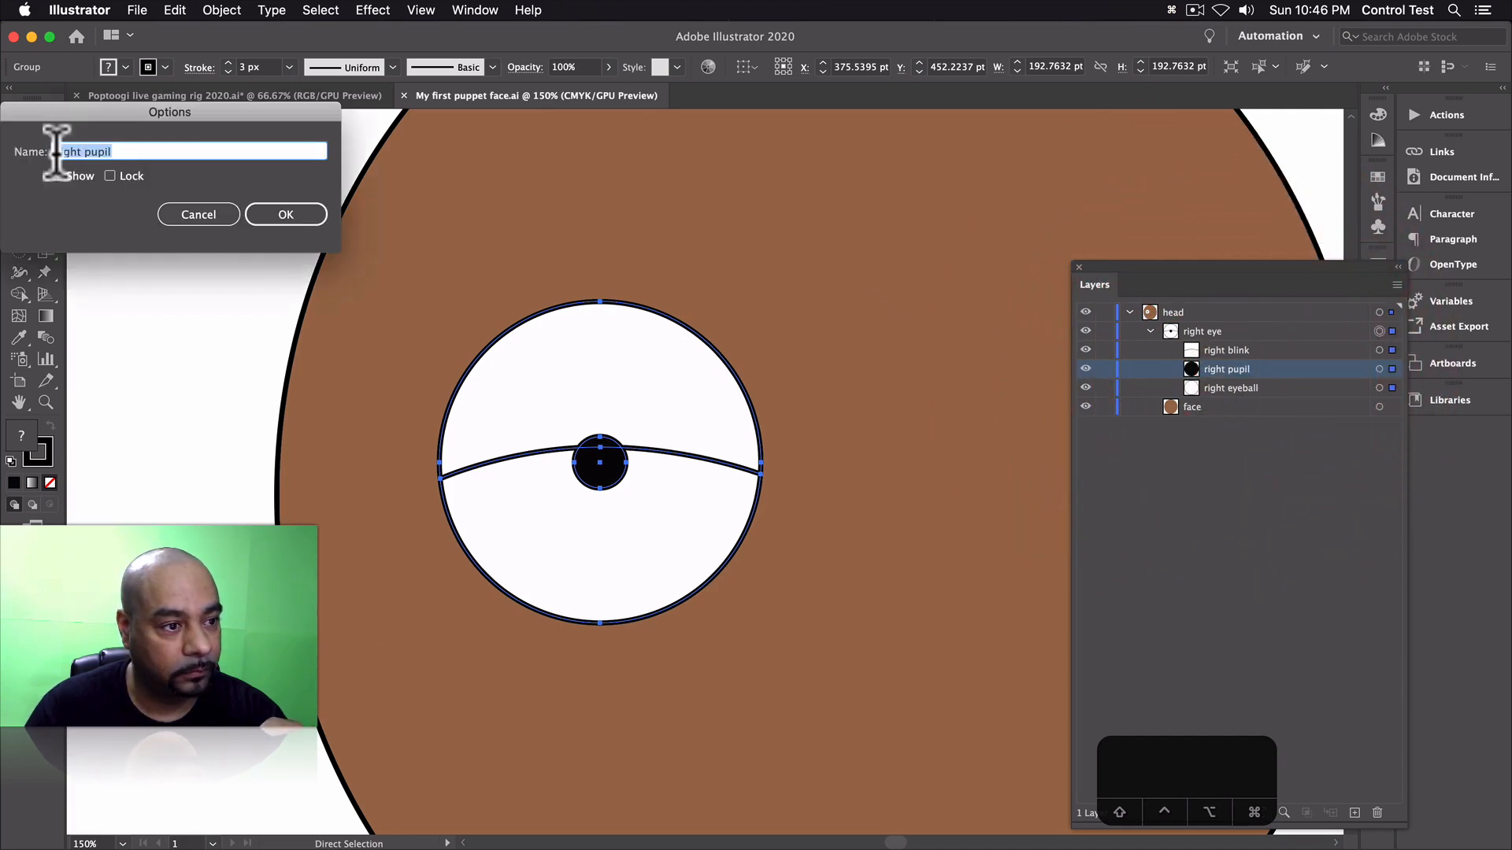
{"action": "left_click", "coordinate": [55, 151]}
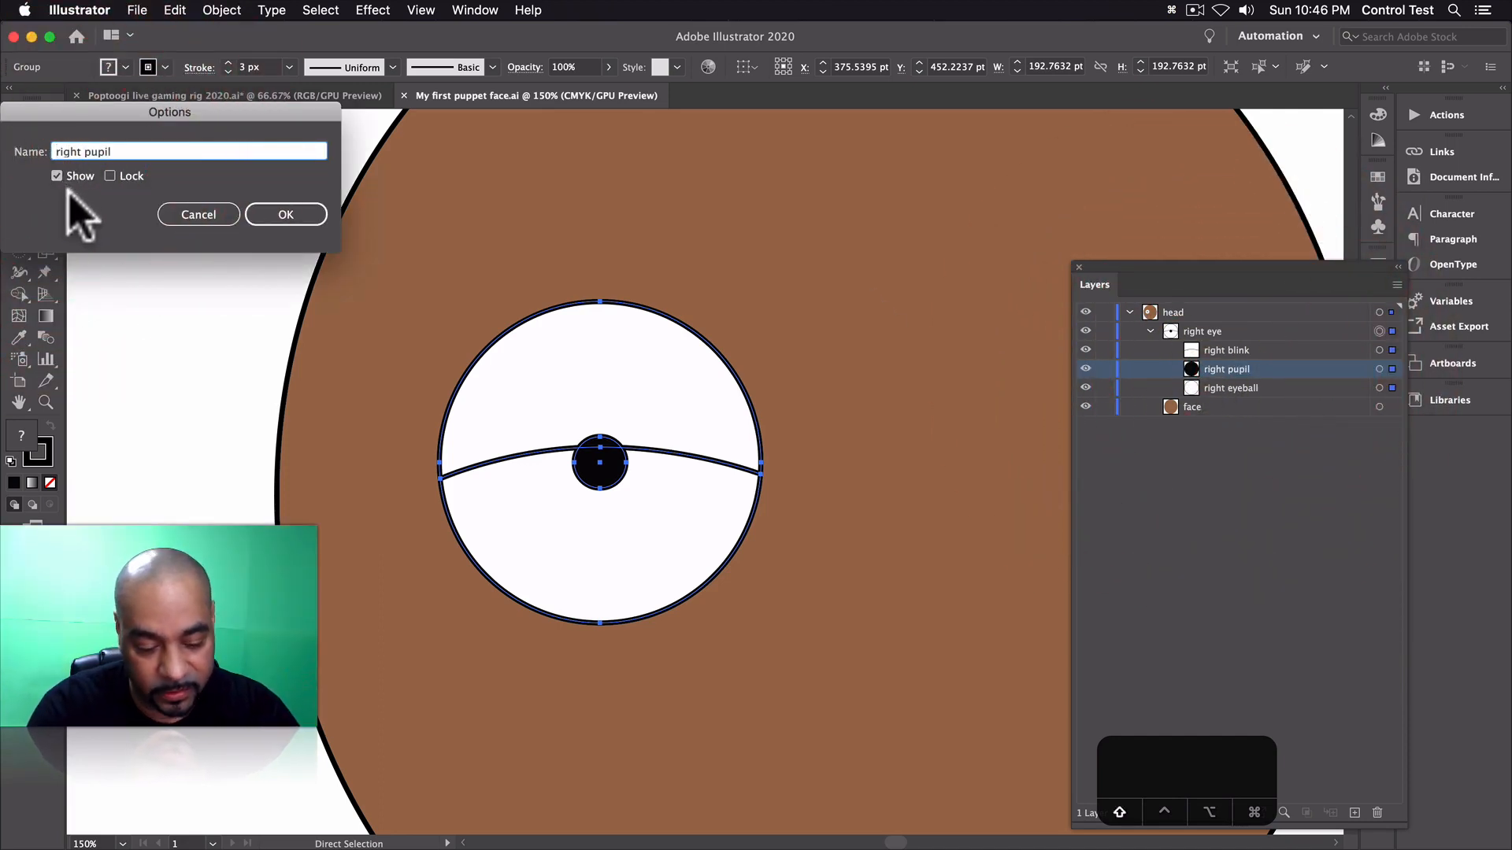
{"action": "type", "text": "+"}
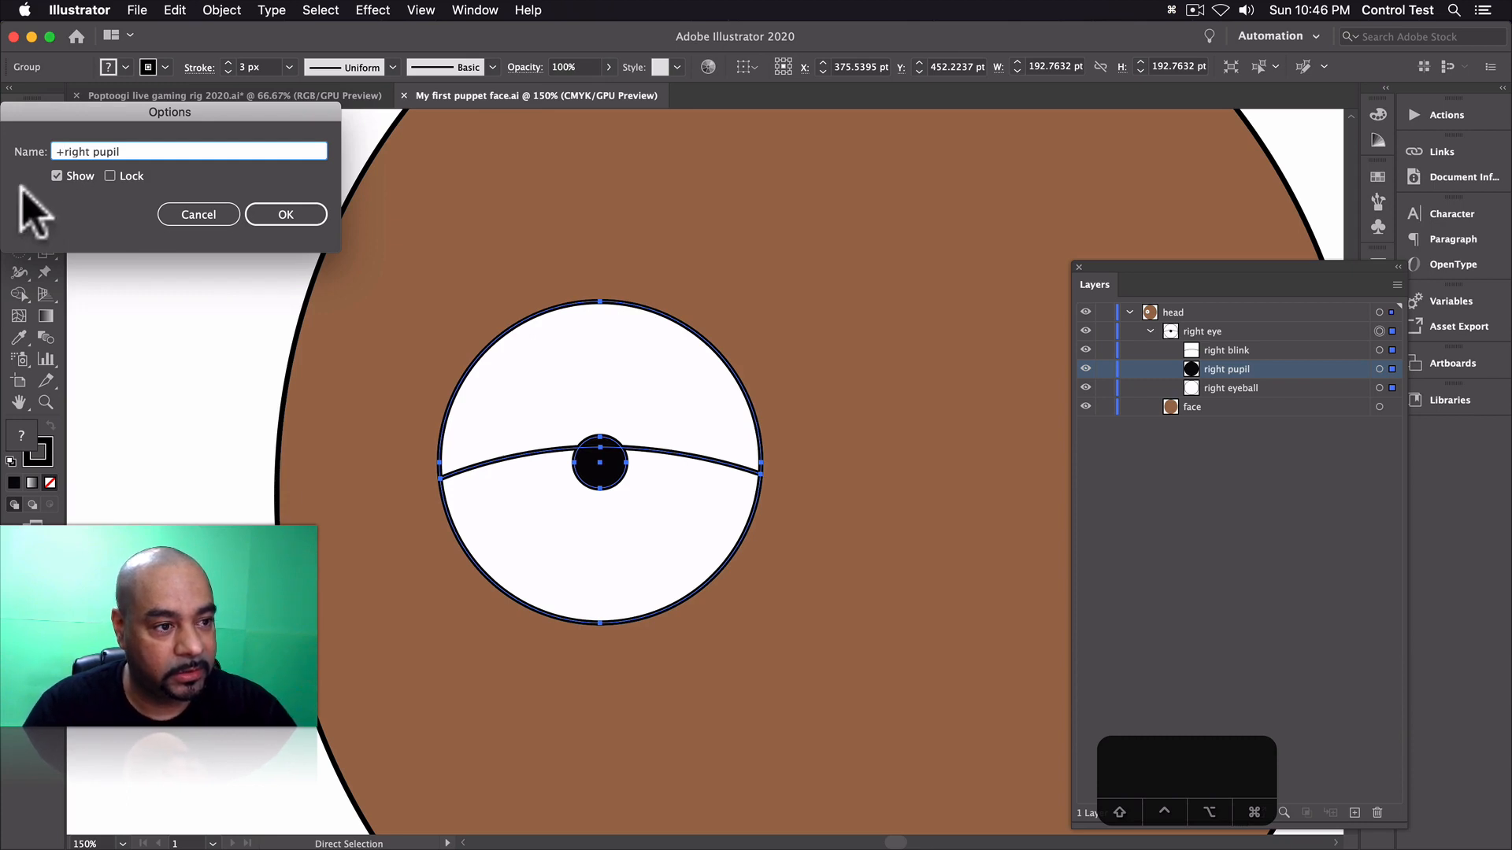
{"action": "left_click", "coordinate": [278, 220]}
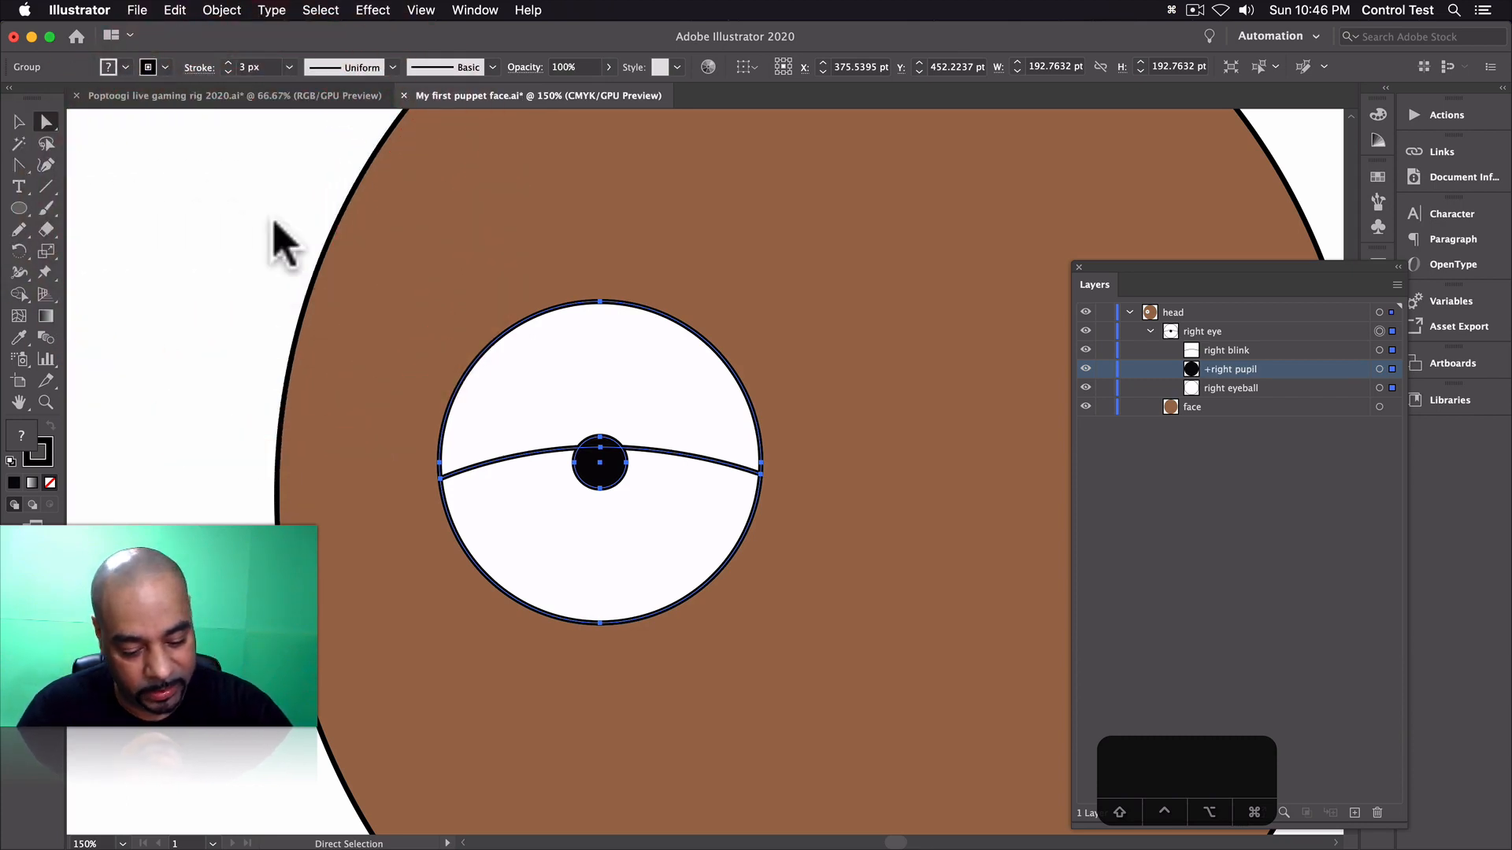
- Save the puppet face file and switch to Character Animator to check how the pupil moves in the scene
{"action": "key", "text": "super"}
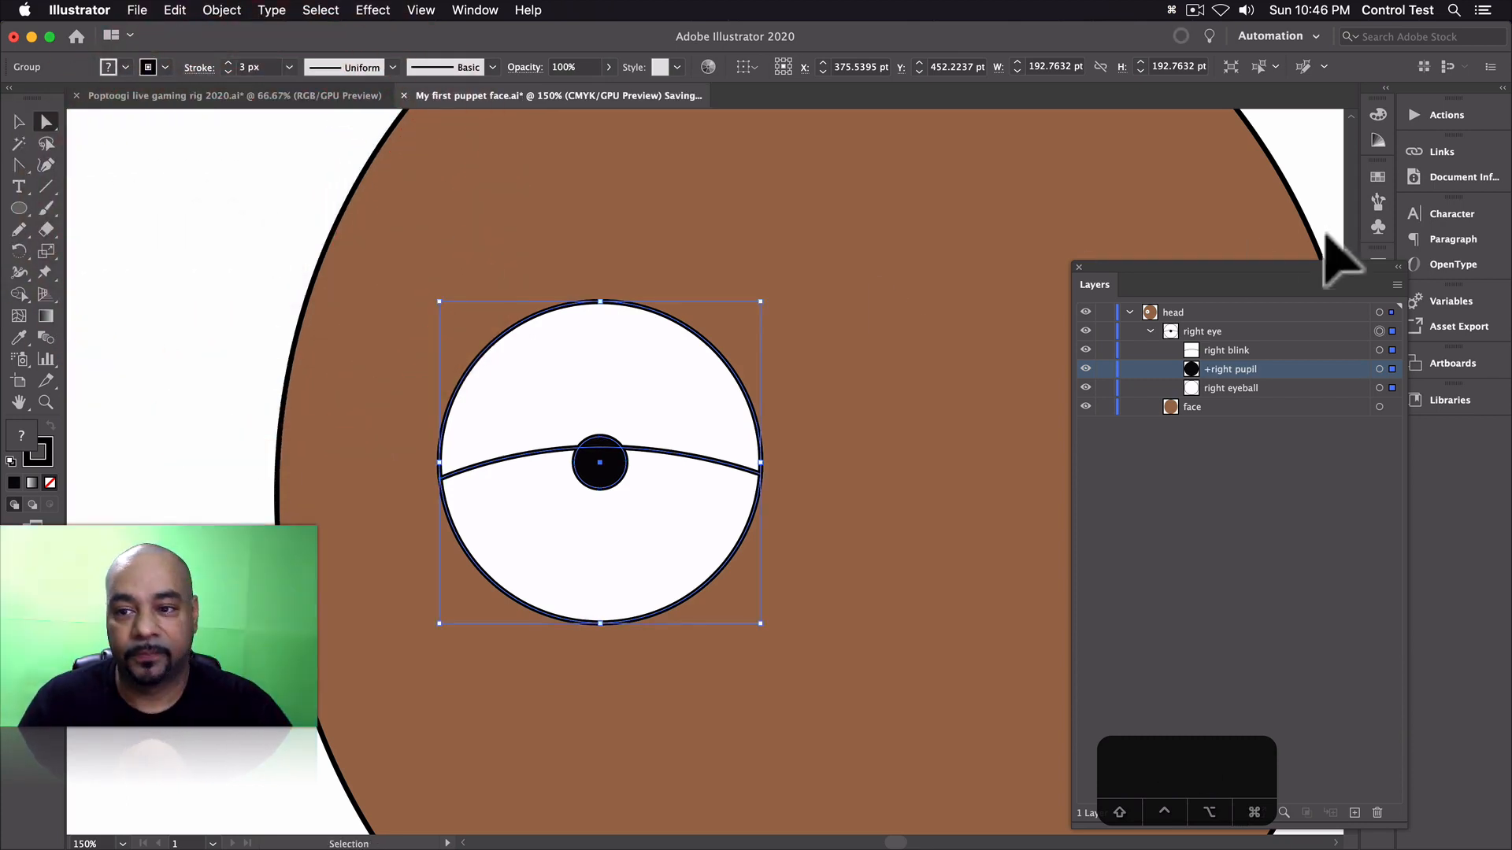
{"action": "mouse_move", "coordinate": [1504, 252]}
{"action": "key", "text": "super+s"}
{"action": "left_click", "coordinate": [1453, 303]}
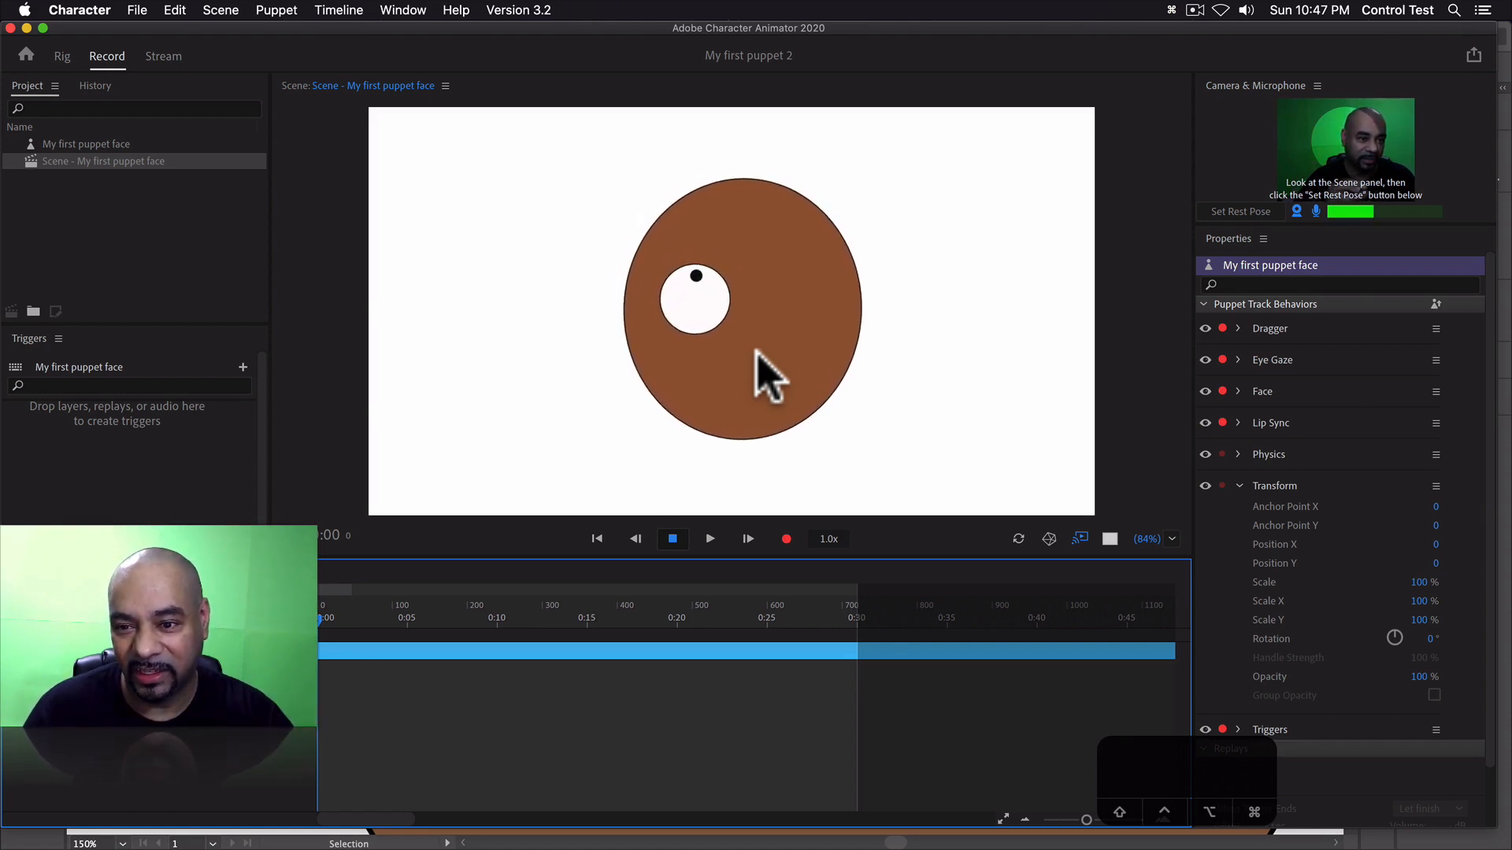
- Collapse the Transform properties and turn off Snap Eye Gaze in the puppet's Eye Gaze behavior
{"action": "left_click", "coordinate": [1238, 486]}
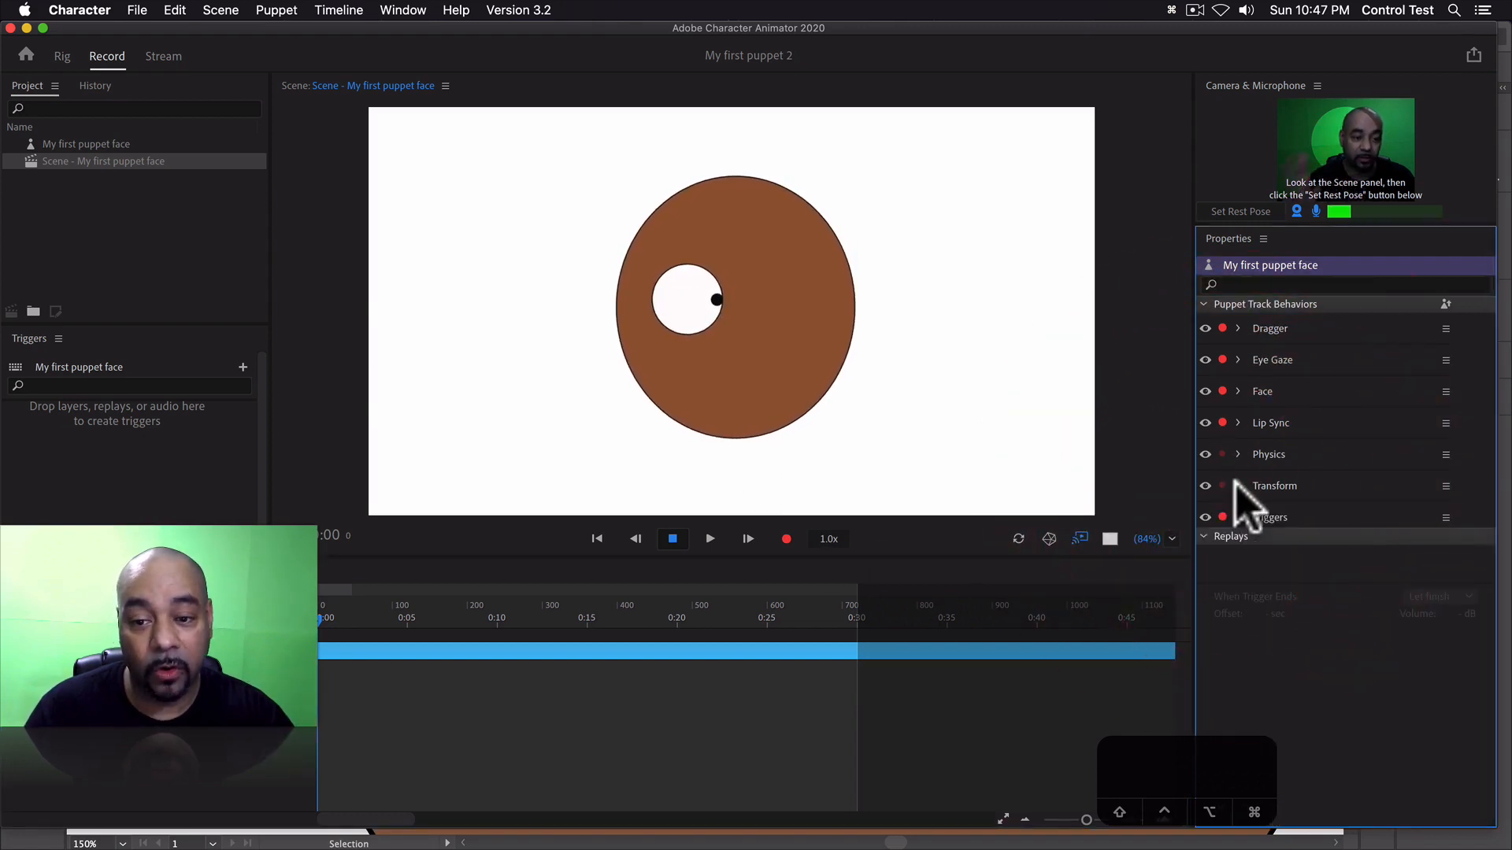
{"action": "left_click", "coordinate": [1238, 360]}
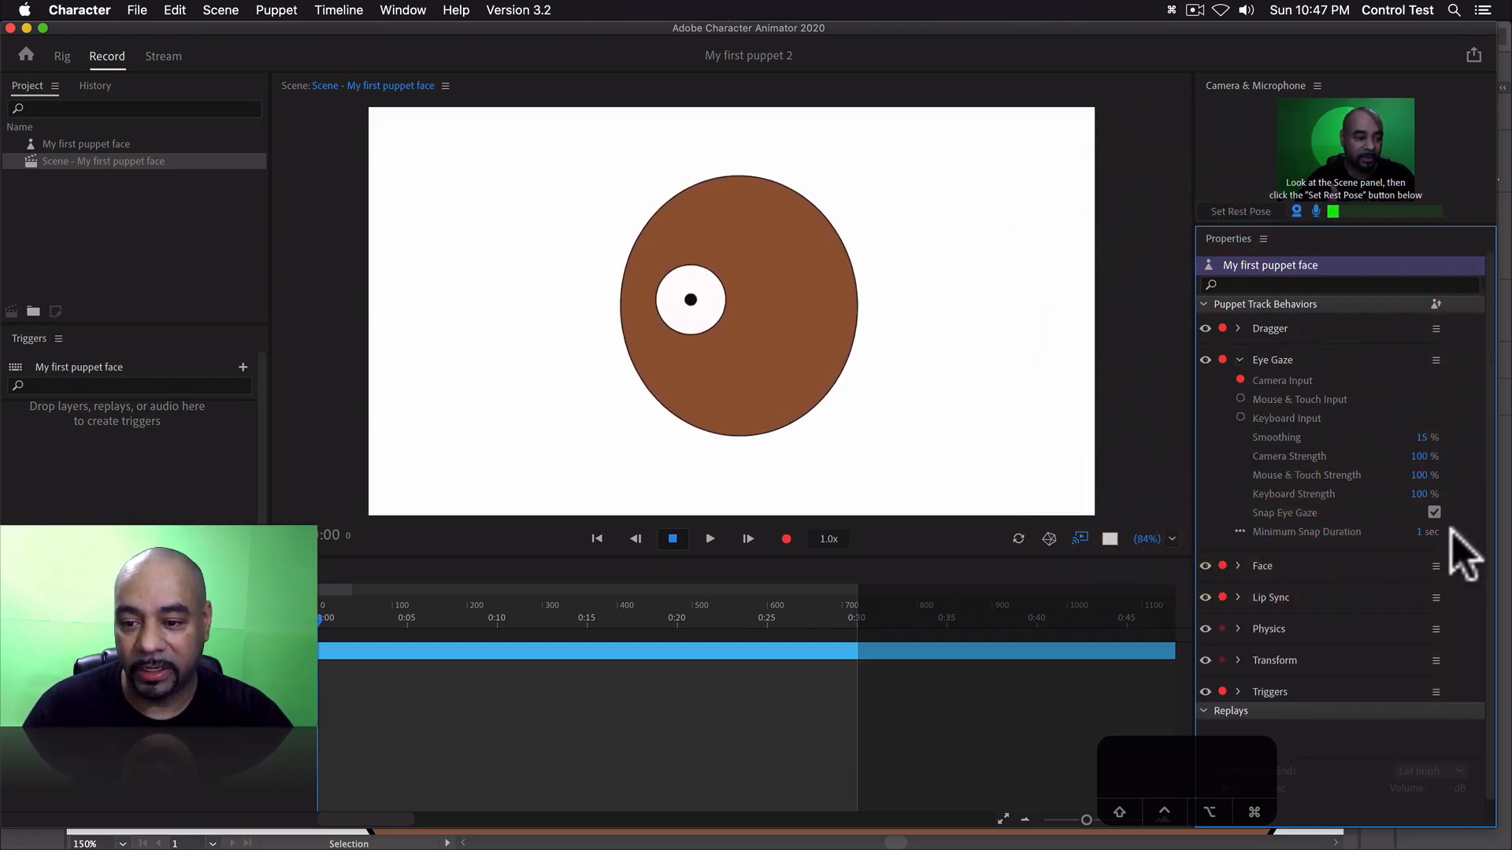
{"action": "left_click", "coordinate": [1433, 512]}
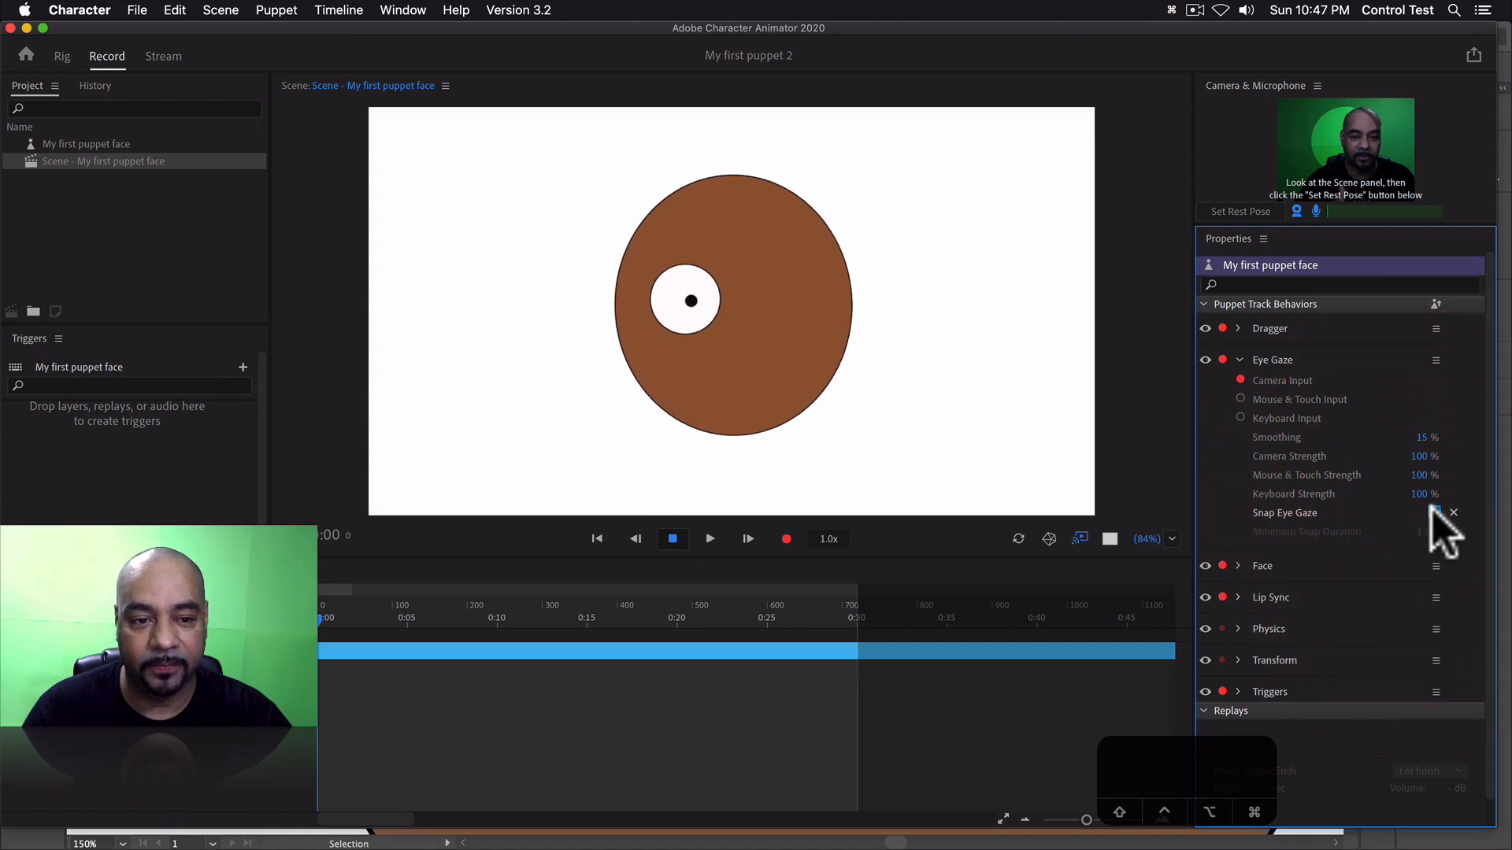
- Set the puppet's rest pose, then arm Keyboard Input and disarm Camera Input for Eye Gaze
{"action": "left_click", "coordinate": [1240, 211]}
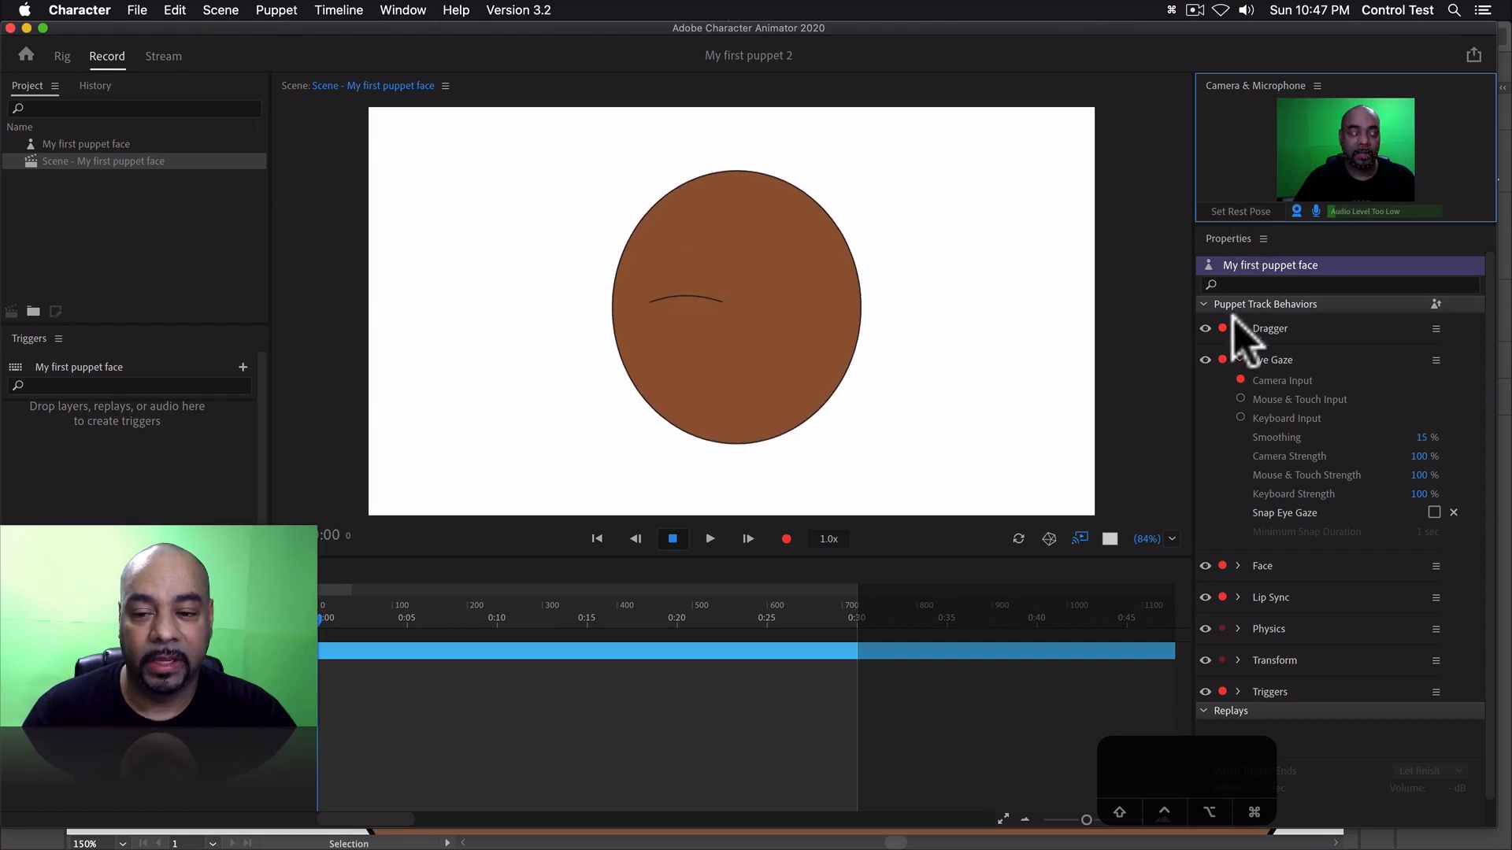
{"action": "left_click", "coordinate": [1240, 418]}
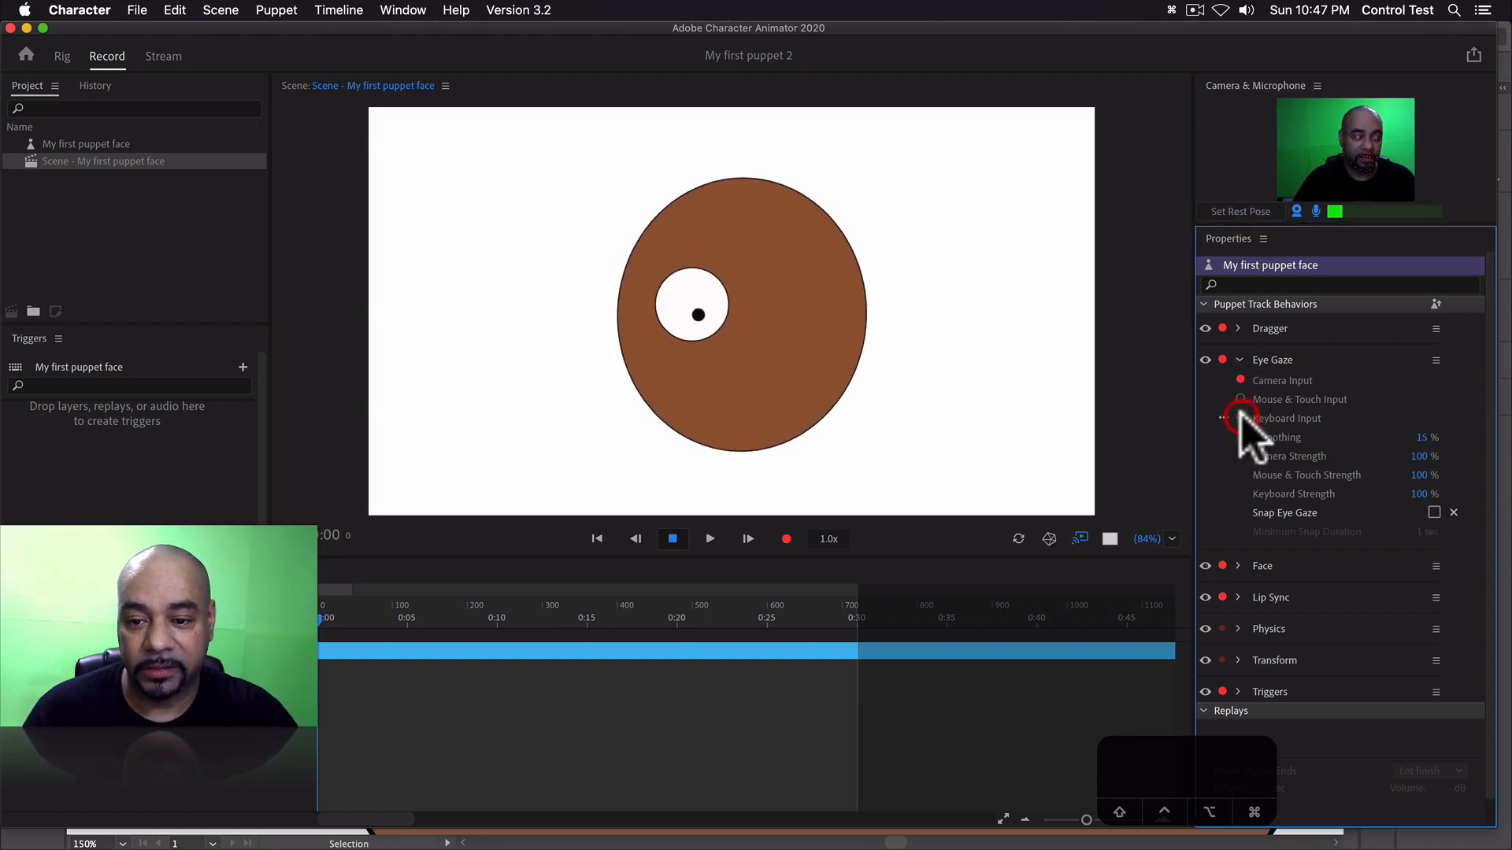
{"action": "left_click", "coordinate": [1236, 379]}
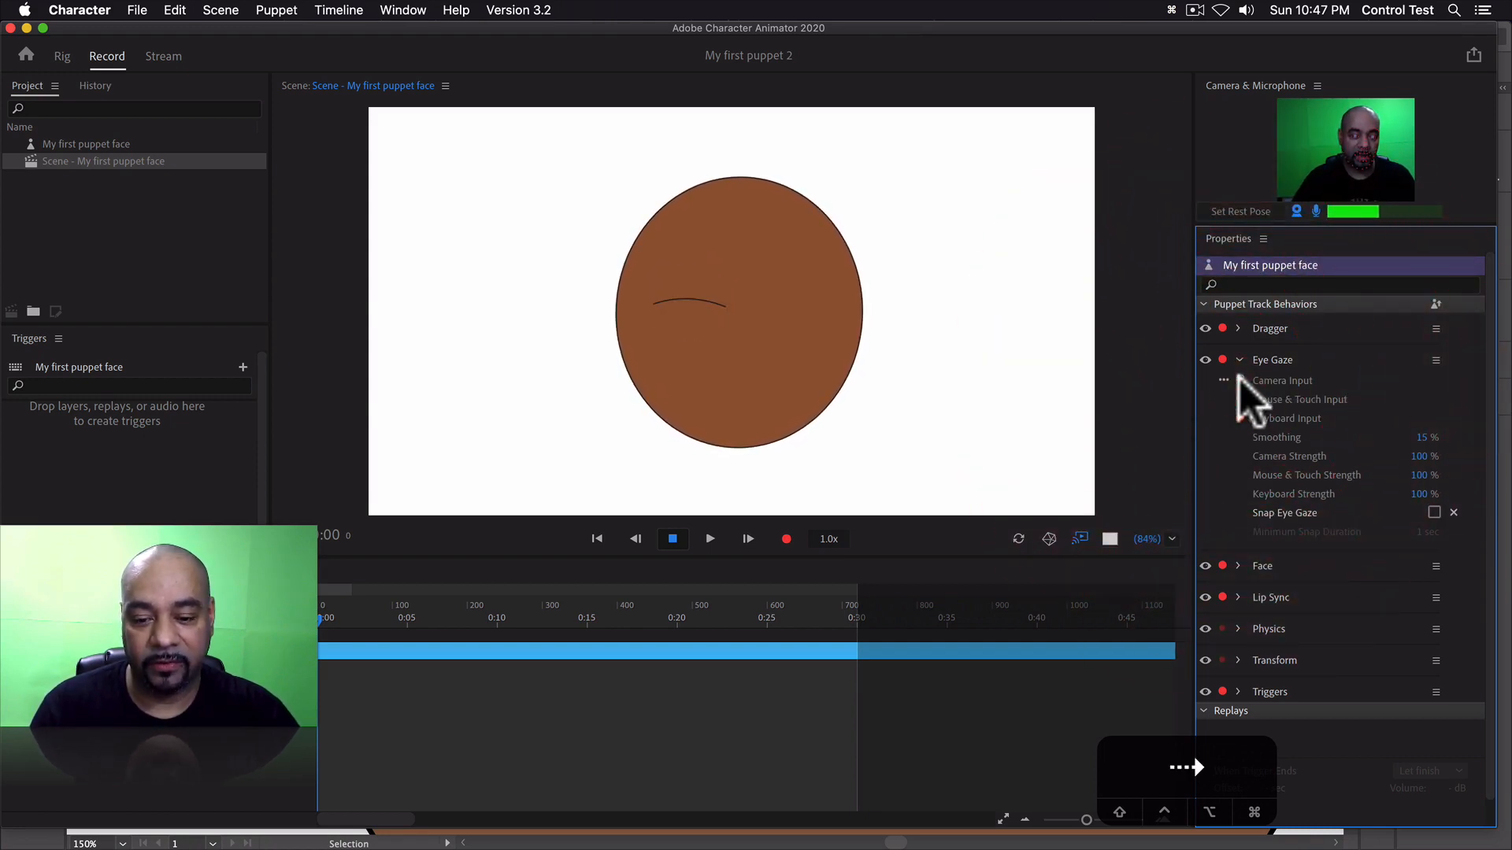
- Test the keyboard-driven eye gaze by steering the pupil up, down, left and right
{"action": "key", "text": "Down"}
{"action": "key", "text": "Down"}
{"action": "key", "text": "Down"}
{"action": "key", "text": "Down"}
{"action": "key", "text": "Right"}
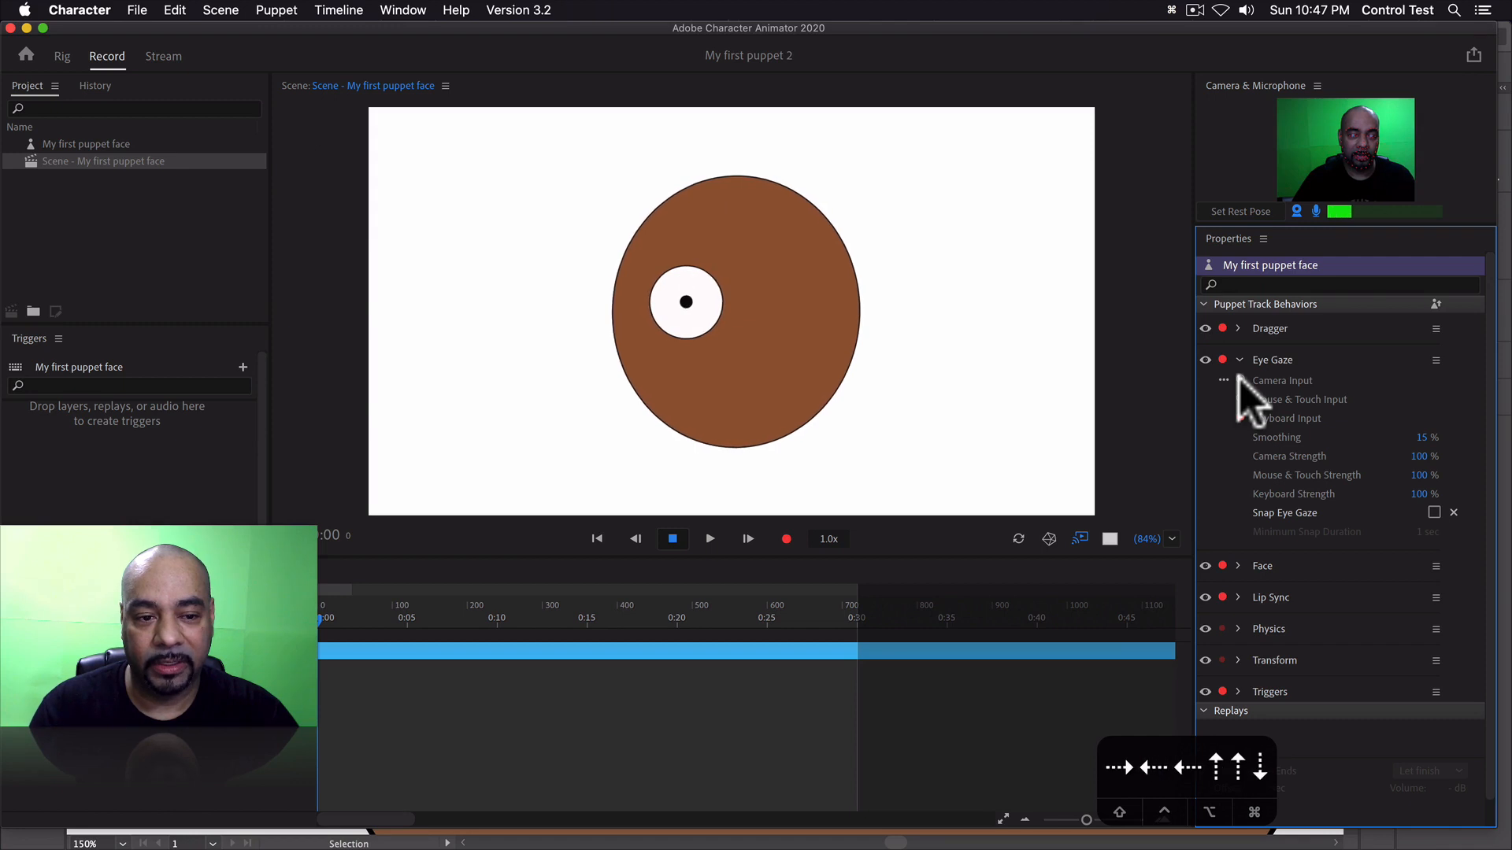
{"action": "key", "text": "Up"}
{"action": "key", "text": "Up"}
{"action": "key", "text": "Up"}
{"action": "key", "text": "Left"}
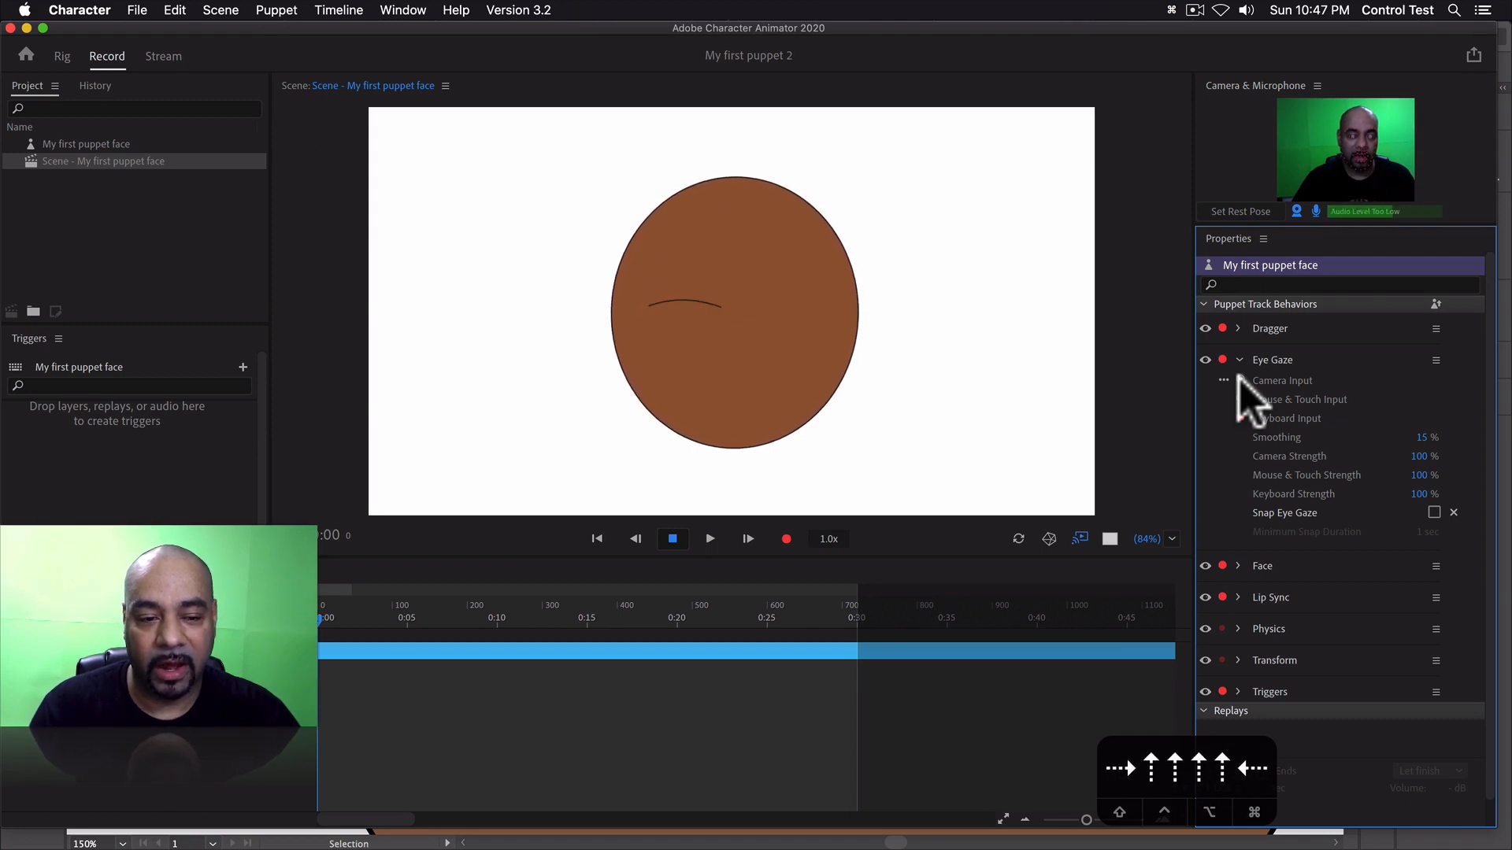
{"action": "key", "text": "Up"}
{"action": "key", "text": "Right"}
{"action": "key", "text": "Down"}
{"action": "key", "text": "Left"}
{"action": "key", "text": "Right"}
{"action": "key", "text": "Up"}
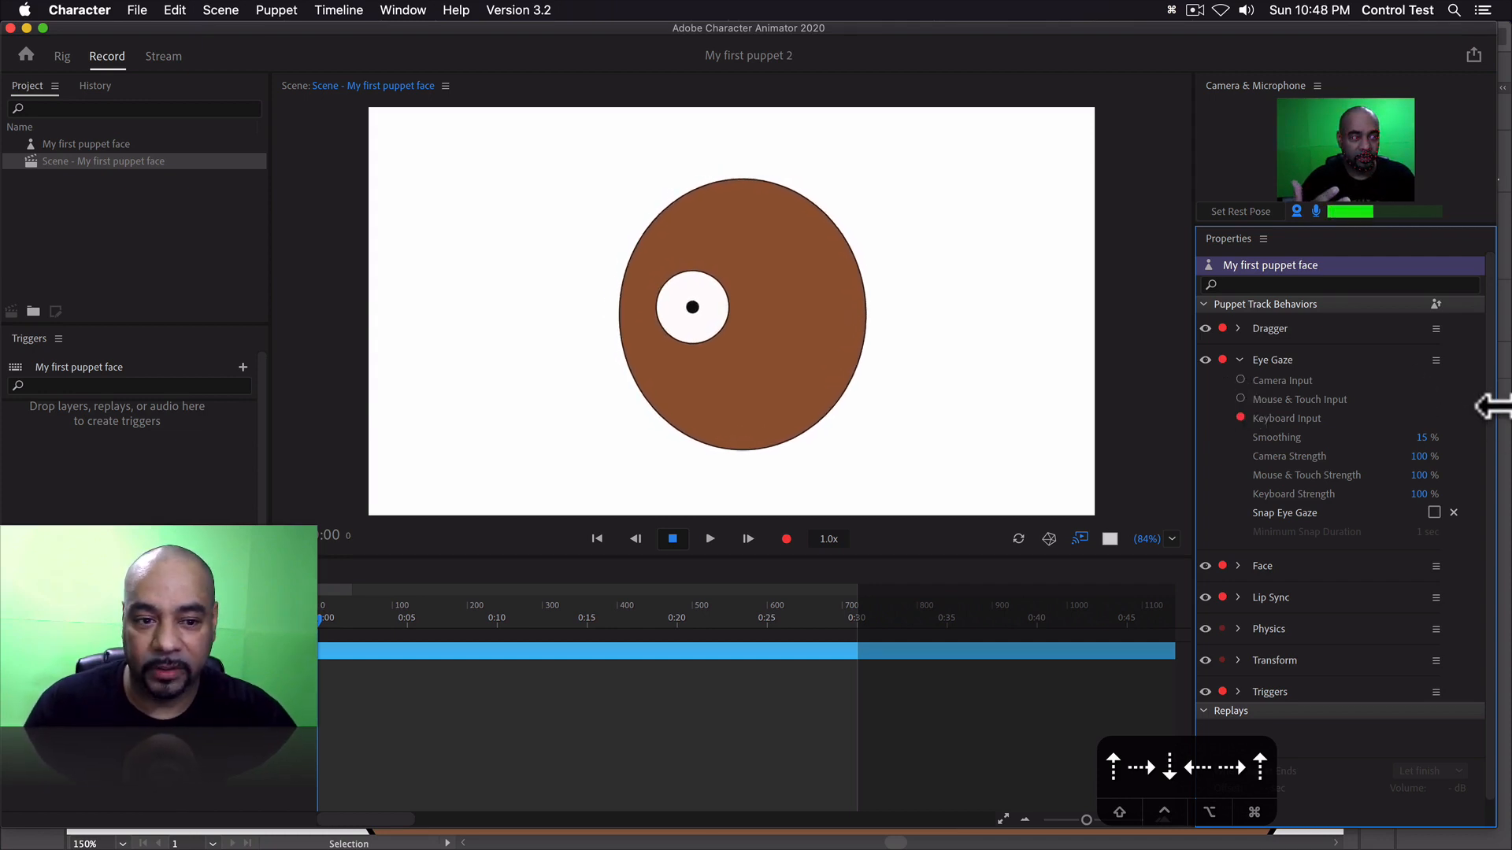
- Switch back to Illustrator, collapse the right eye group and duplicate it within the head layer
{"action": "left_click", "coordinate": [1504, 433]}
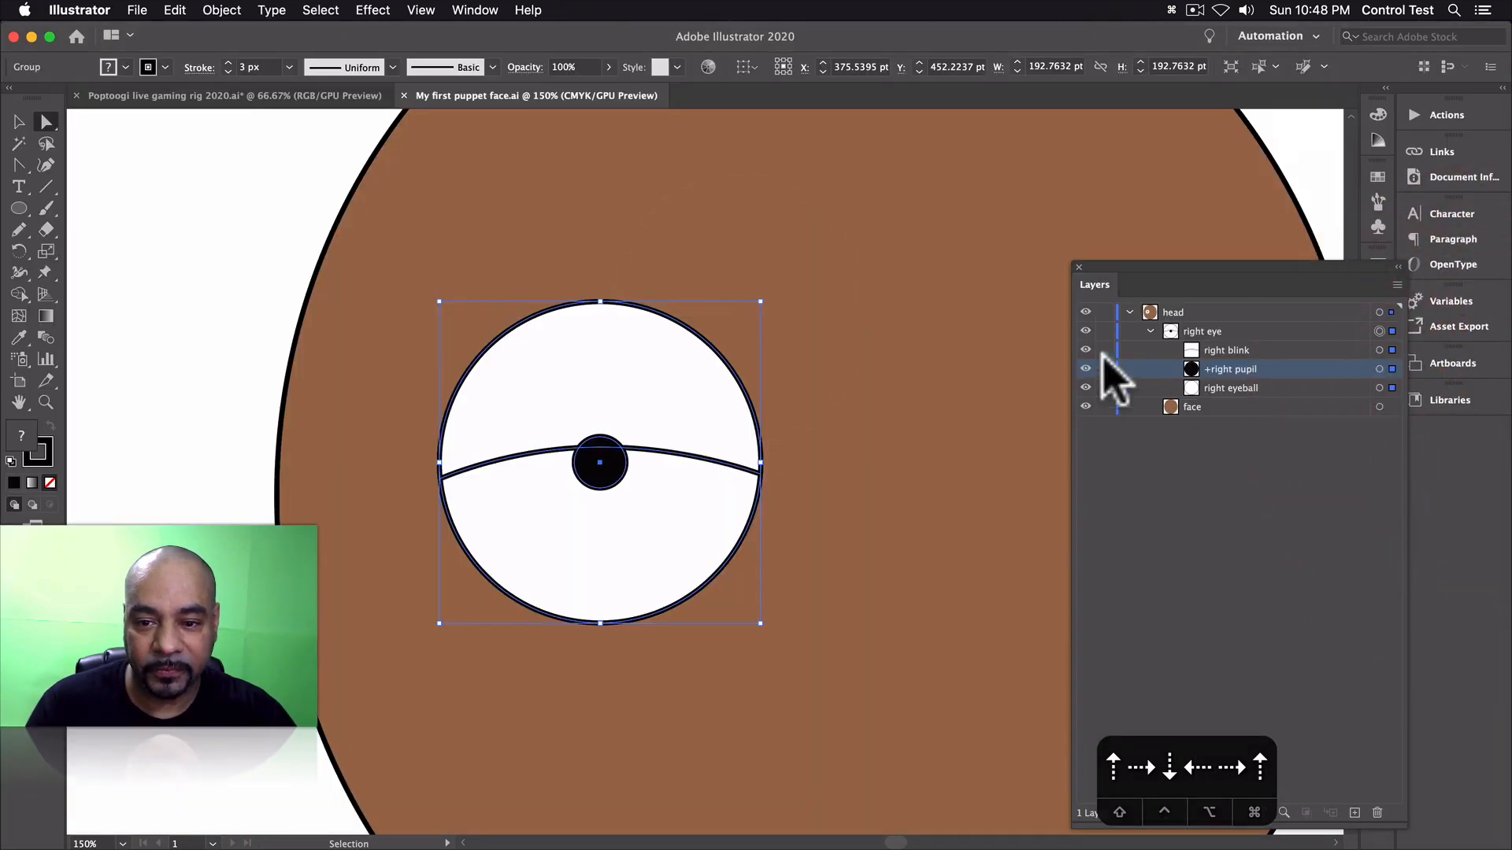
{"action": "left_click", "coordinate": [1152, 332]}
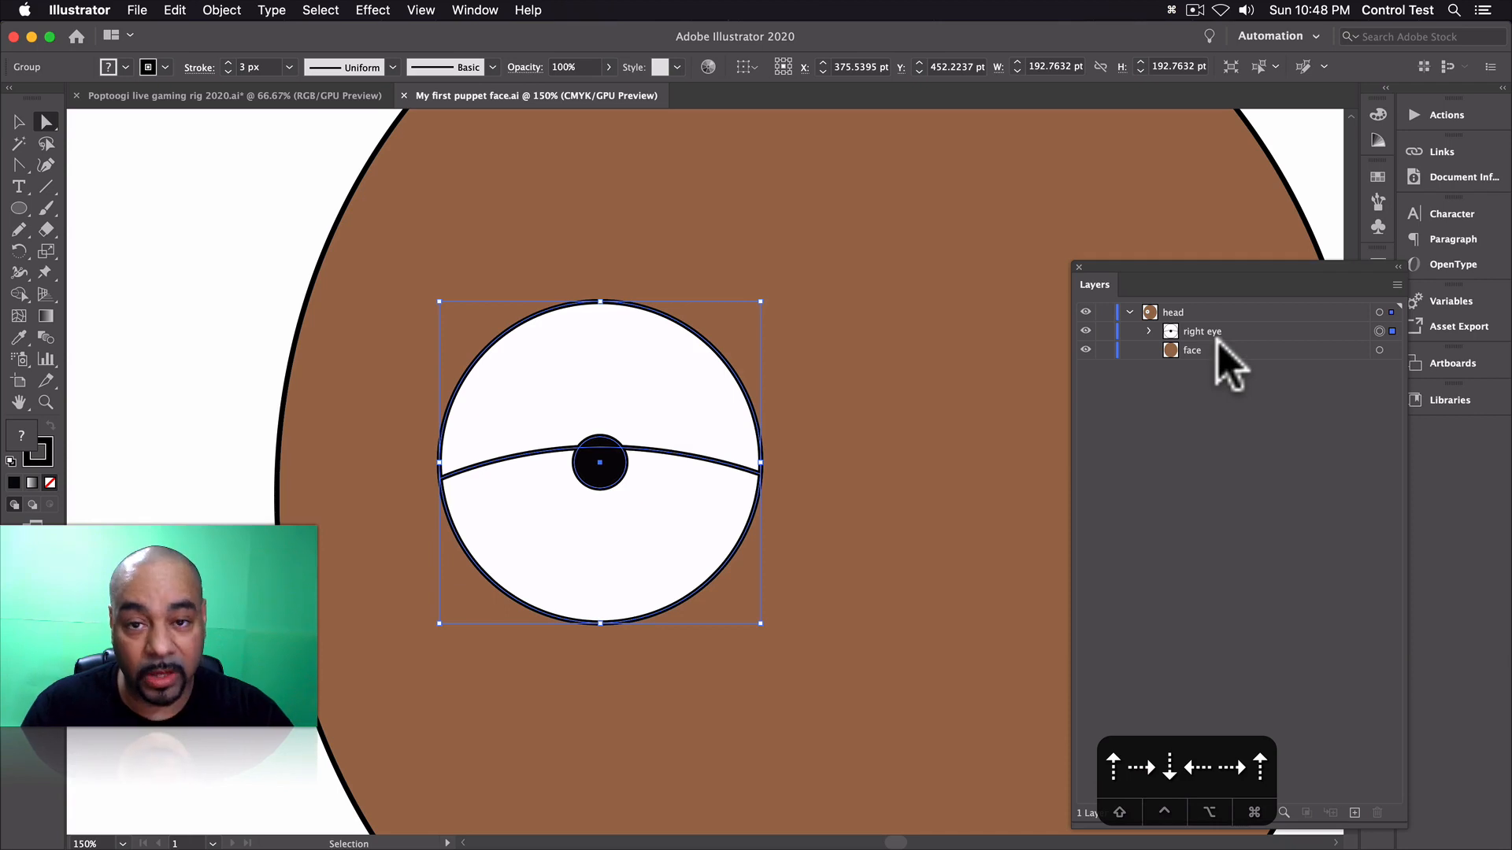
{"action": "key", "text": "alt"}
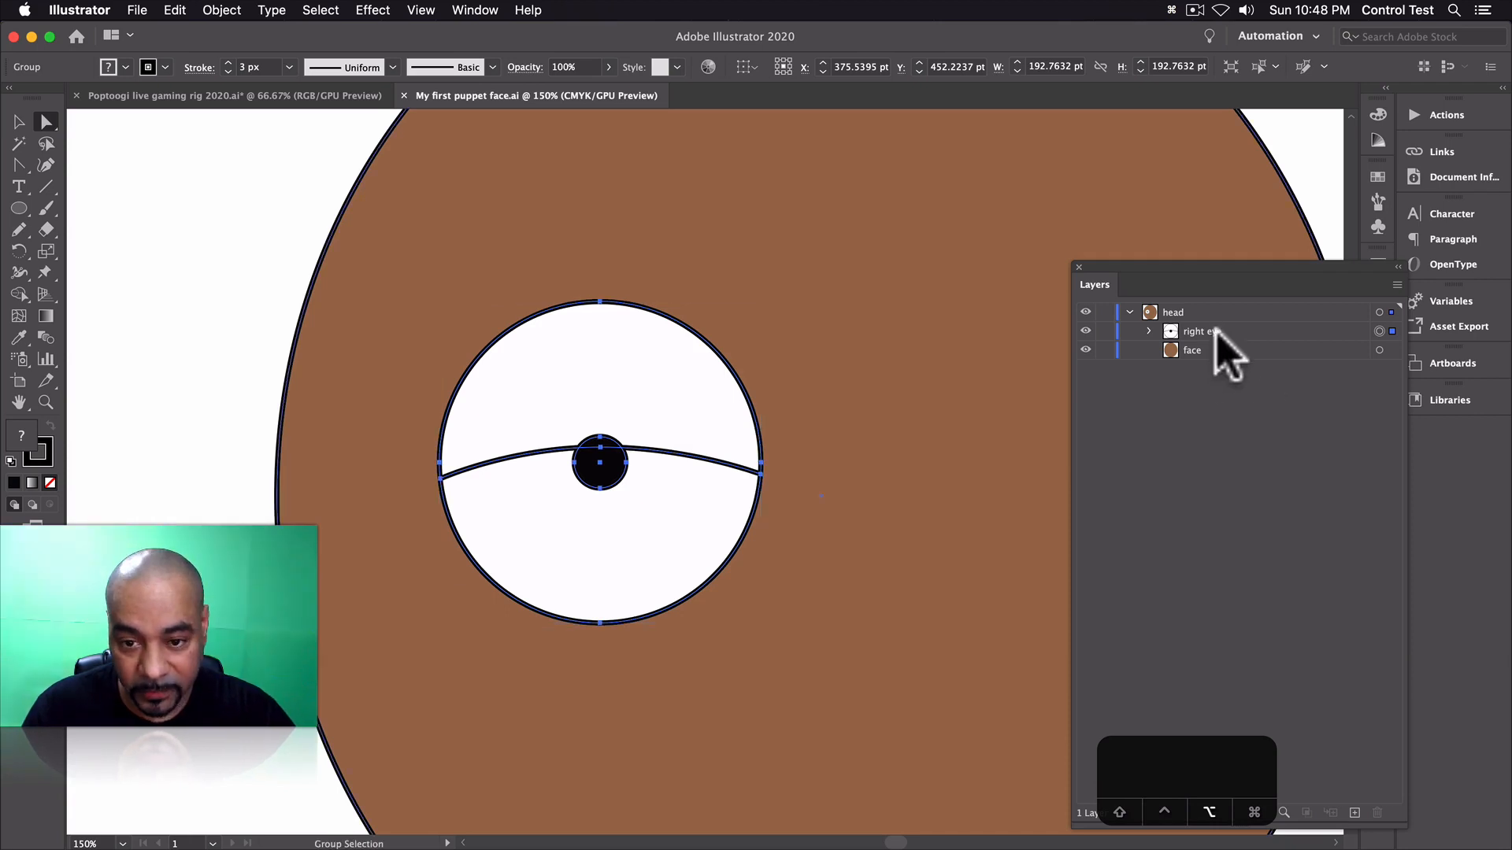
{"action": "mouse_move", "coordinate": [1217, 337]}
{"action": "left_mouse_down"}
{"action": "mouse_move", "coordinate": [1252, 331]}
{"action": "mouse_move", "coordinate": [1206, 338]}
{"action": "left_mouse_up"}
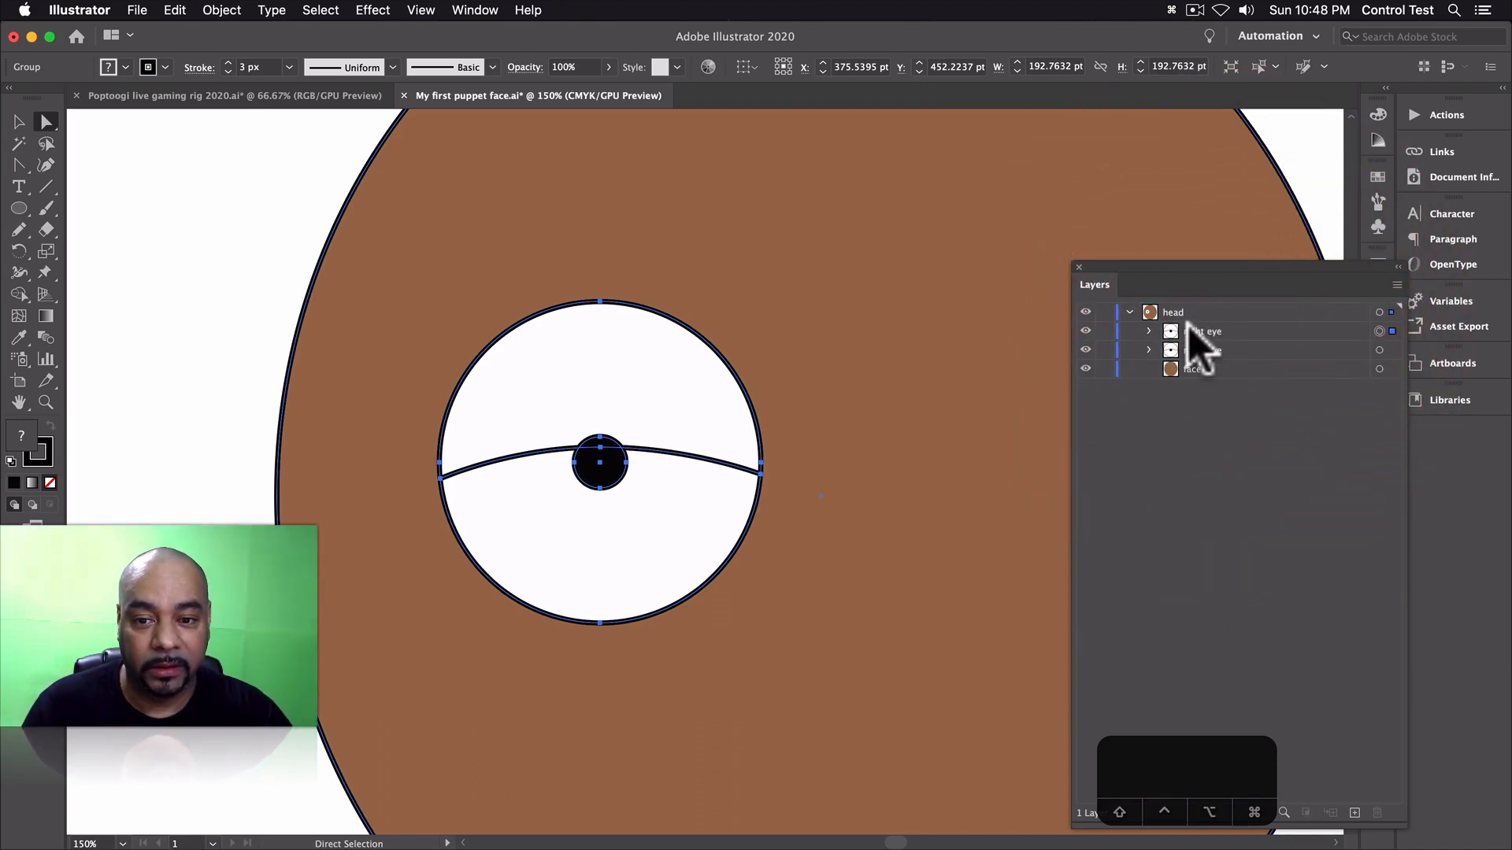
- Rename the upper copy of the right eye group as left eye
{"action": "double_click", "coordinate": [1192, 330]}
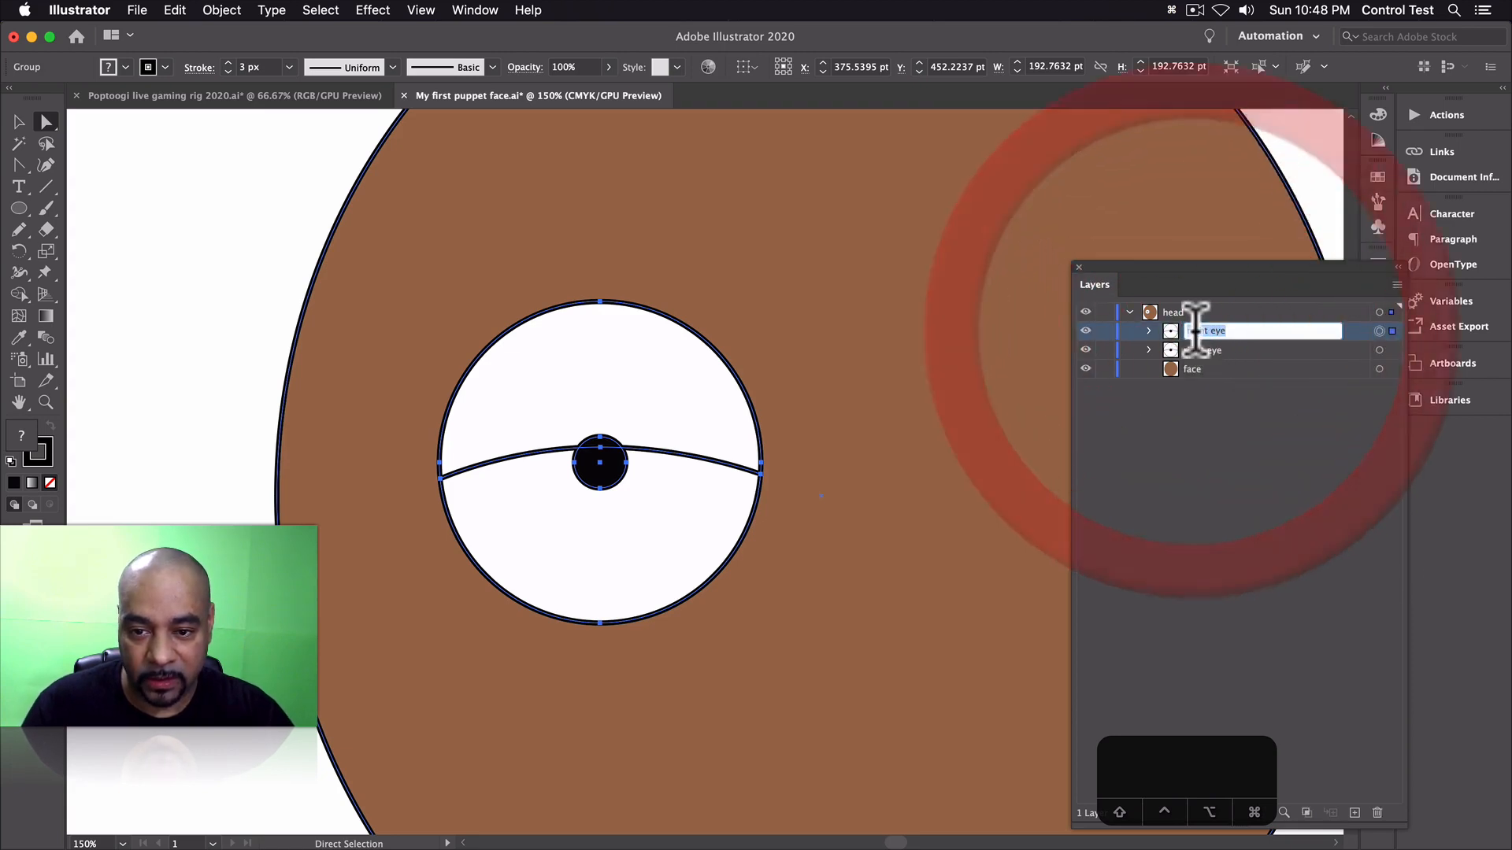
{"action": "double_click", "coordinate": [1195, 331]}
{"action": "type", "text": "l"}
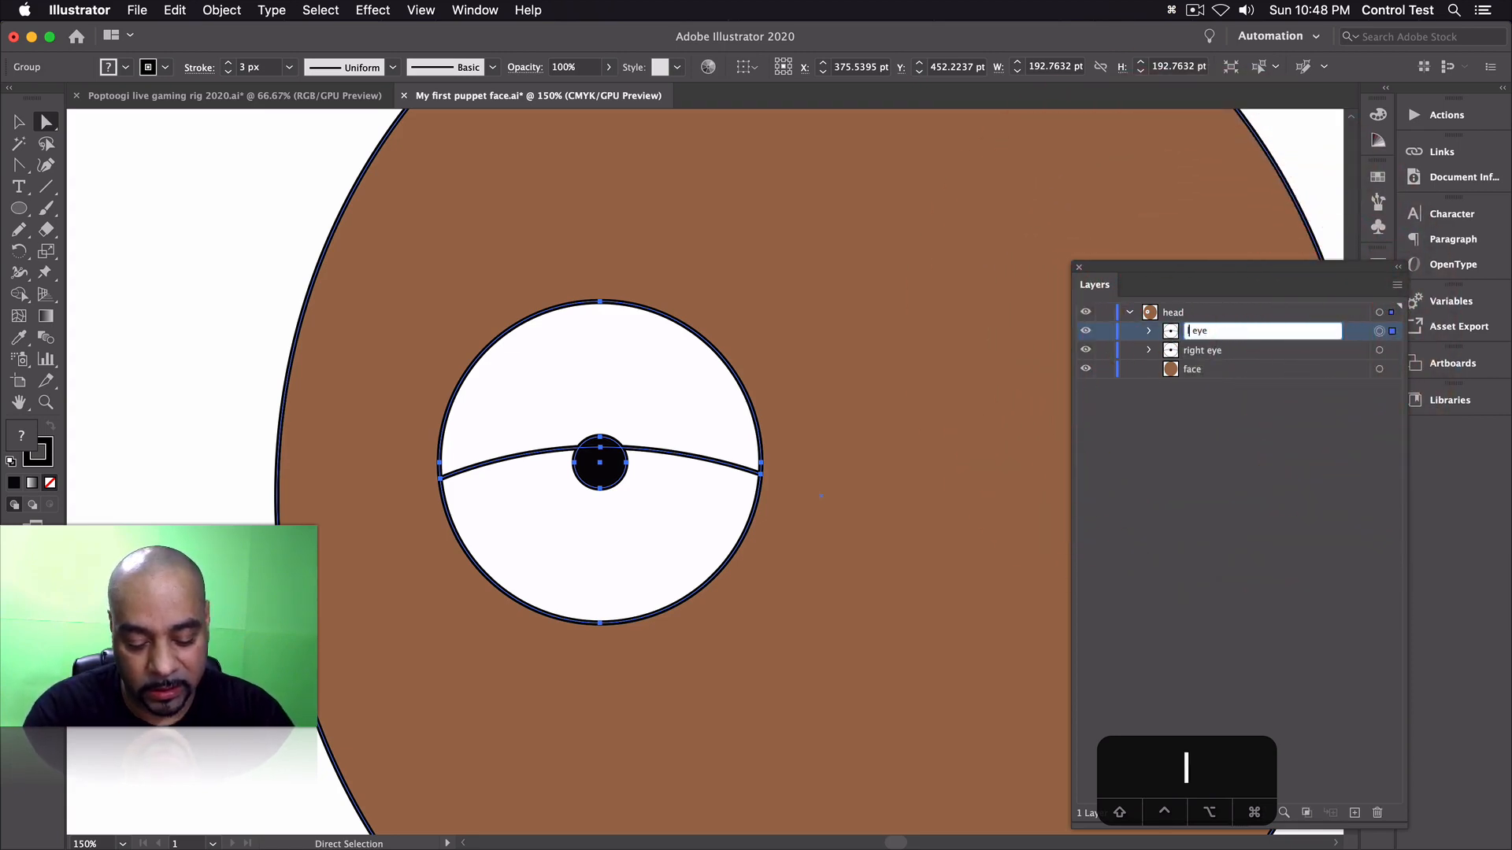
{"action": "type", "text": "eft"}
{"action": "key", "text": "Return"}
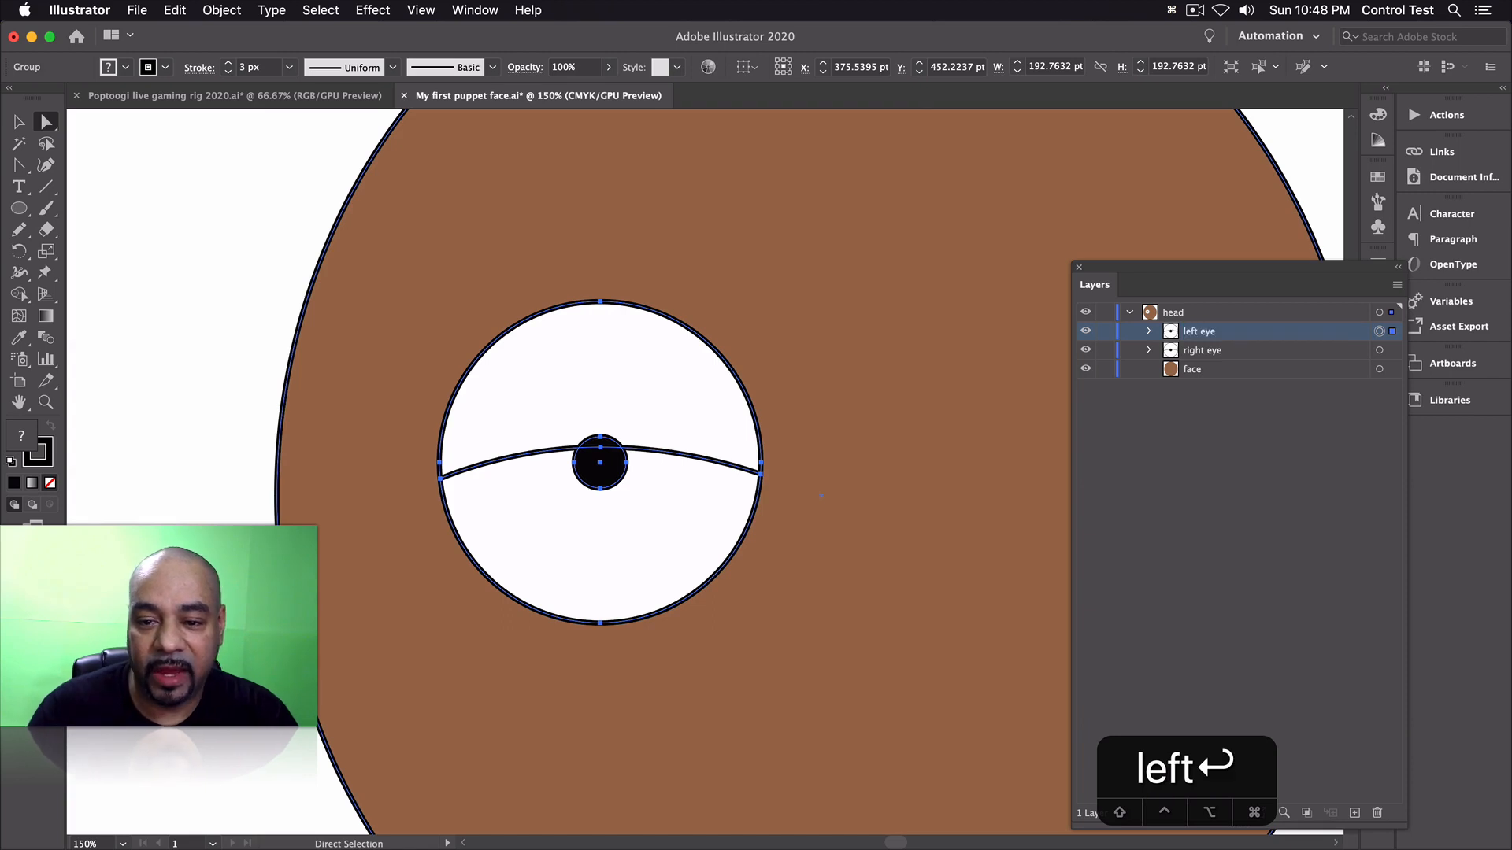
- Expand the left eye group and rename its right blink path as left blink
{"action": "left_click", "coordinate": [1148, 331]}
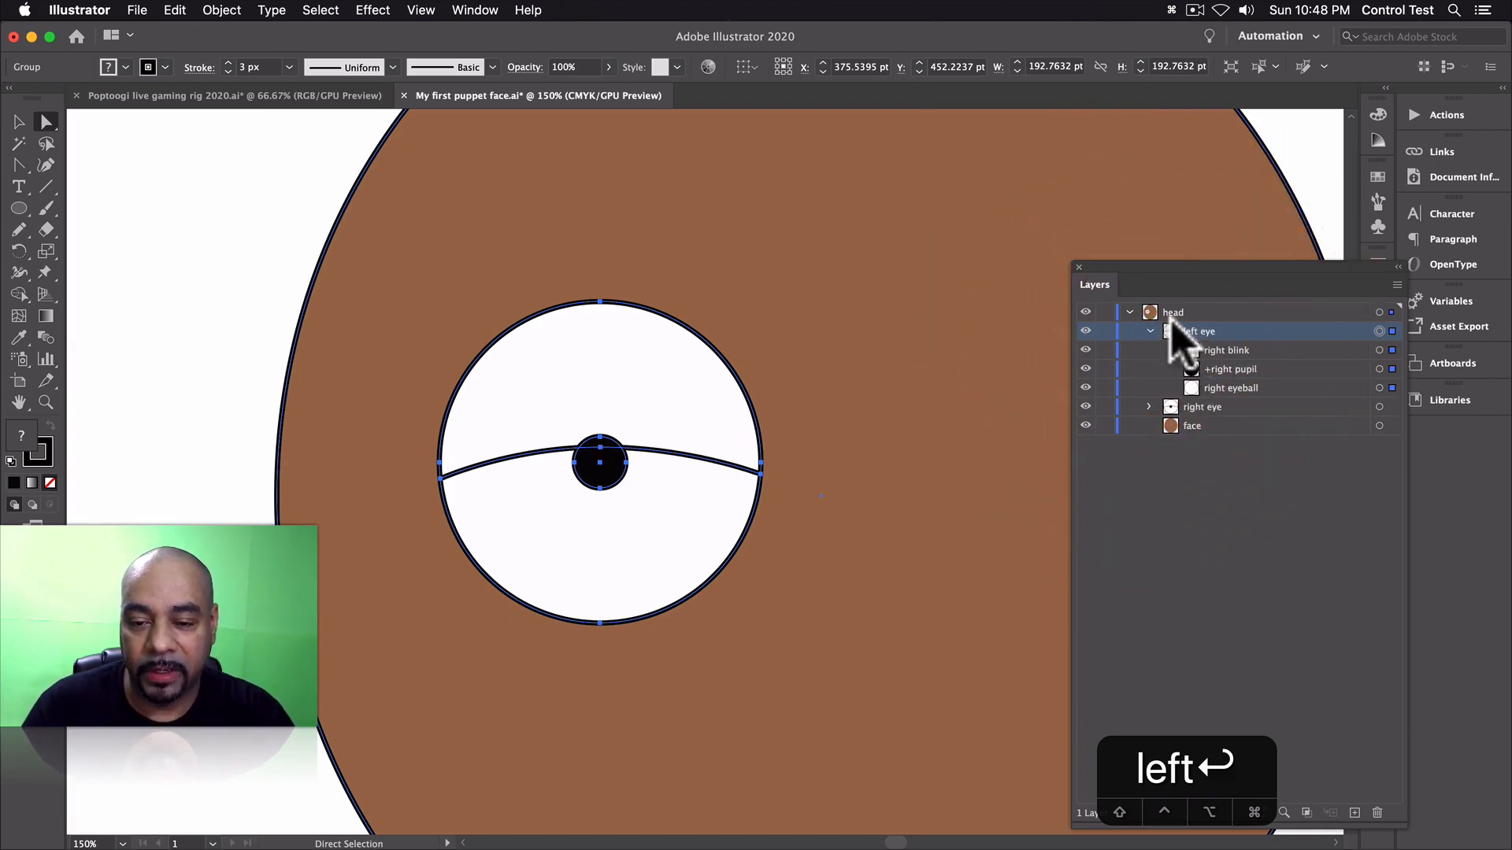
{"action": "left_click", "coordinate": [1212, 349]}
{"action": "double_click", "coordinate": [1213, 350]}
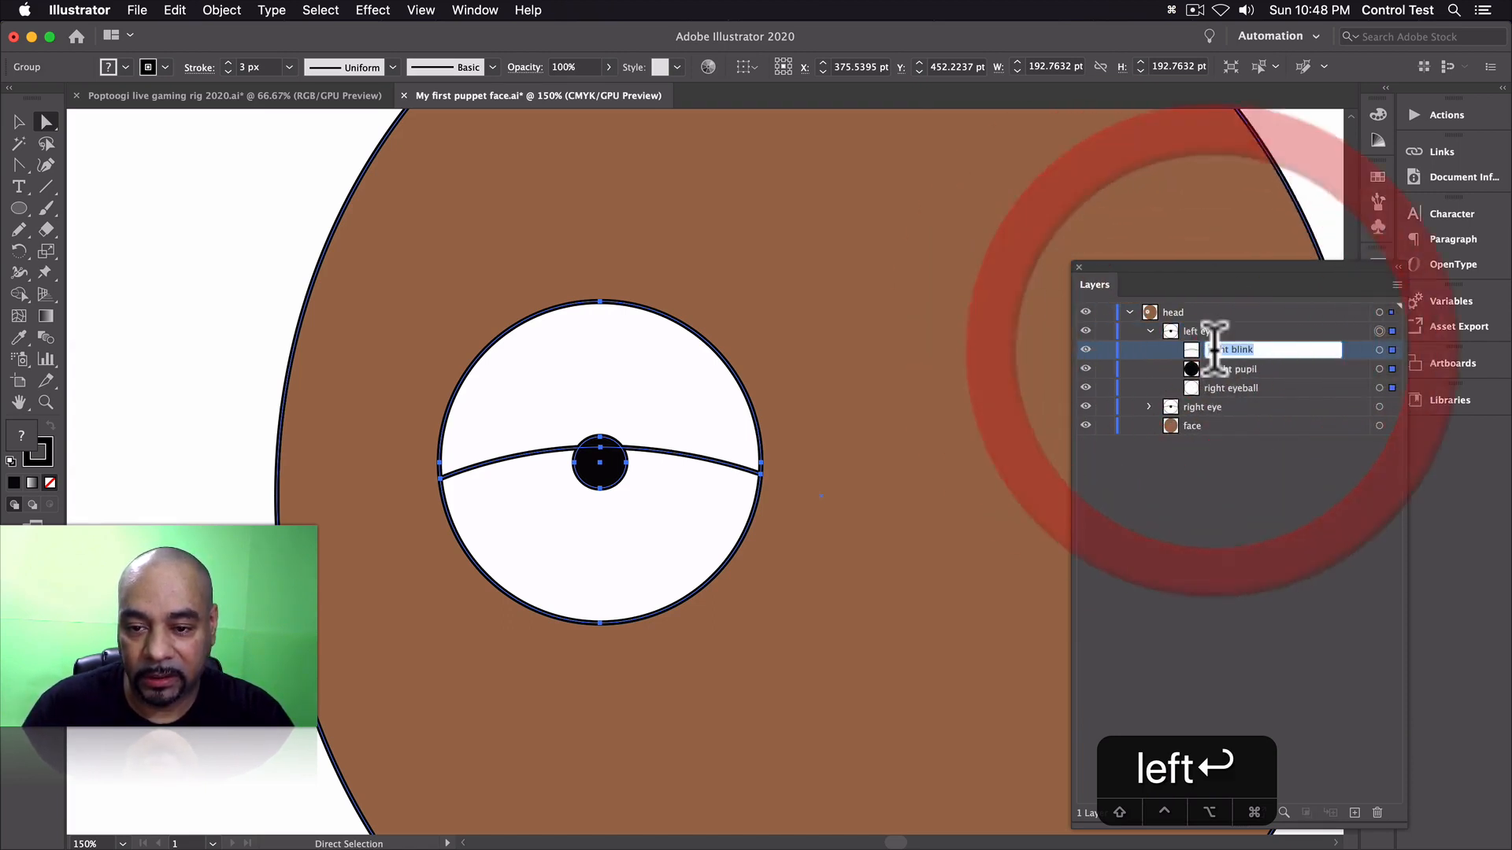
{"action": "double_click", "coordinate": [1215, 348]}
{"action": "type", "text": "left"}
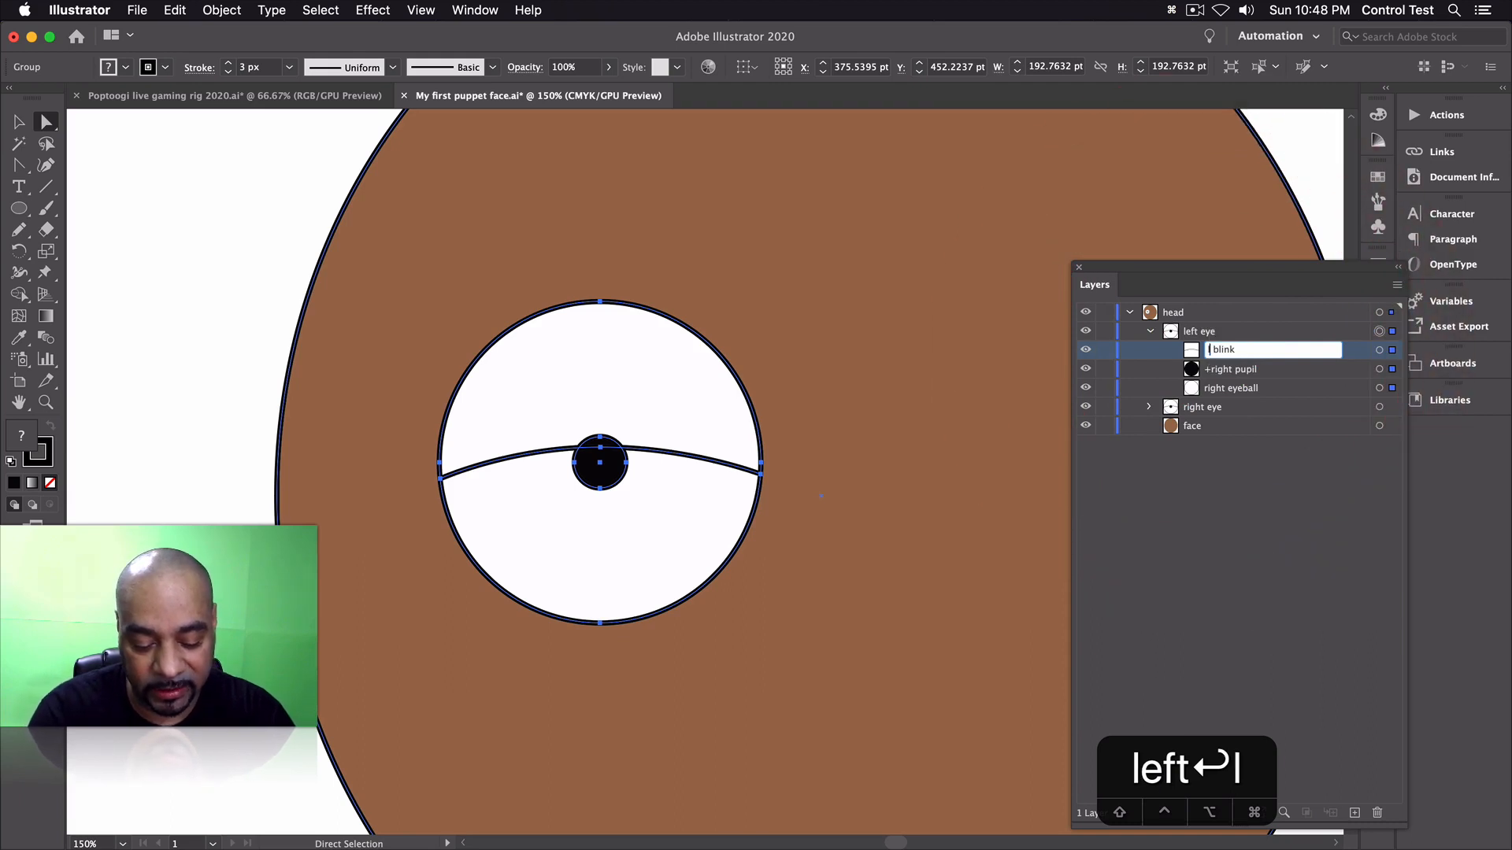
{"action": "key", "text": "Return"}
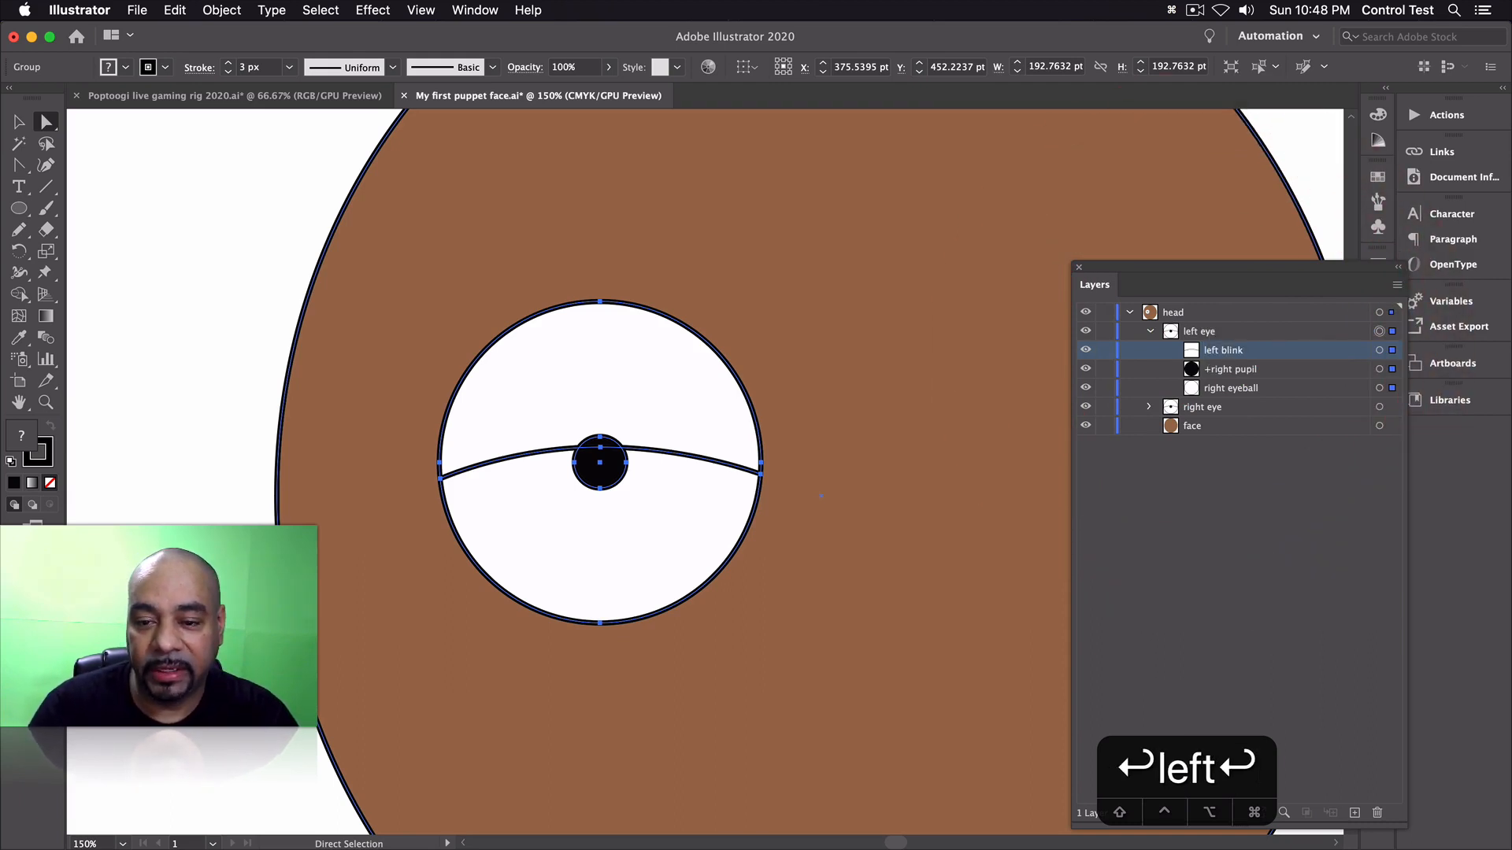
- Rename the pupil inside the left eye group as +left pupil
{"action": "double_click", "coordinate": [1224, 369]}
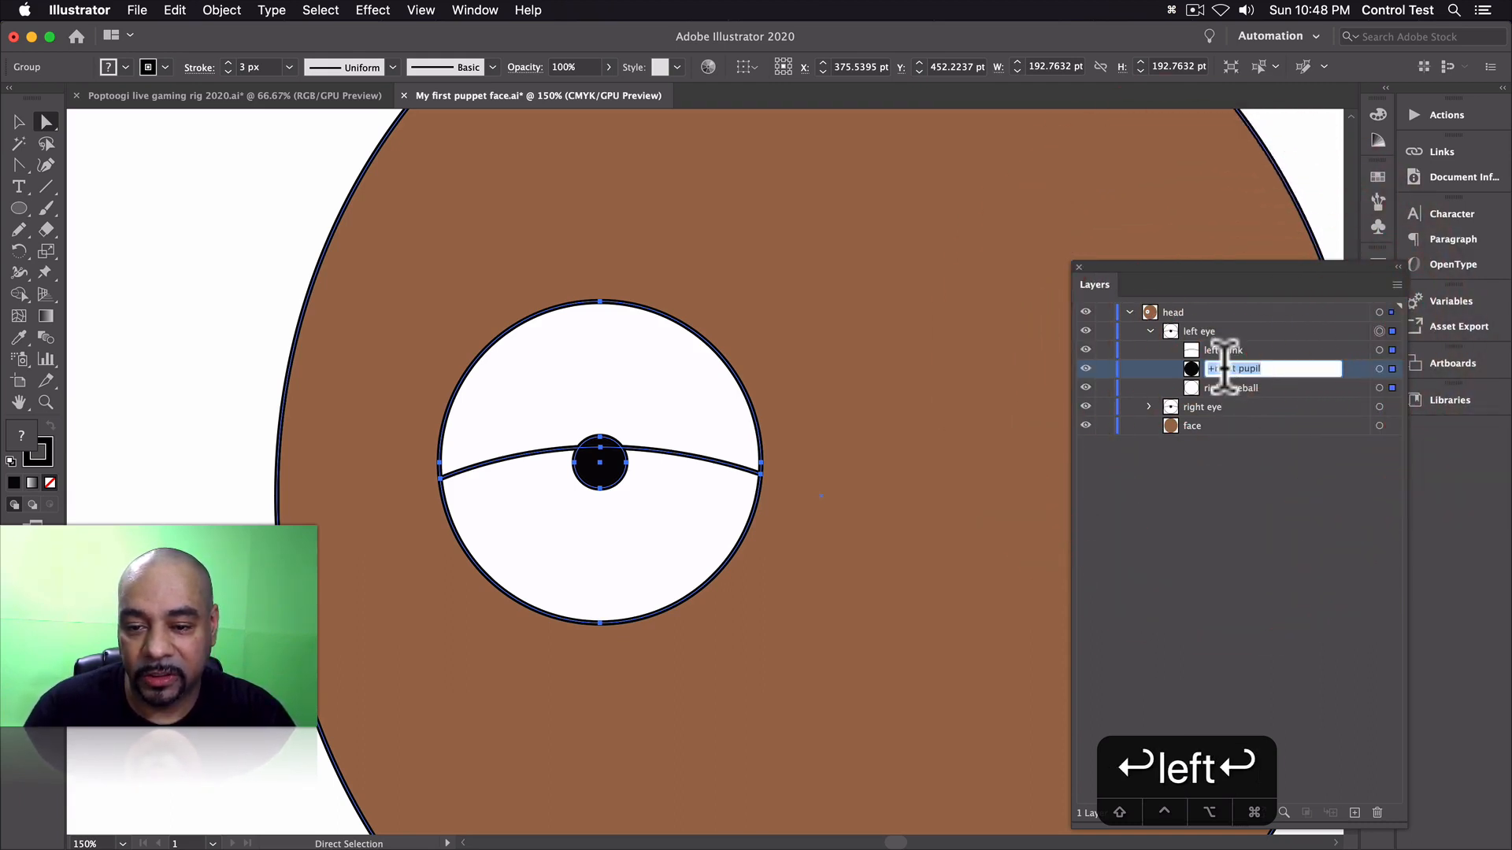
{"action": "double_click", "coordinate": [1225, 369]}
{"action": "type", "text": "left"}
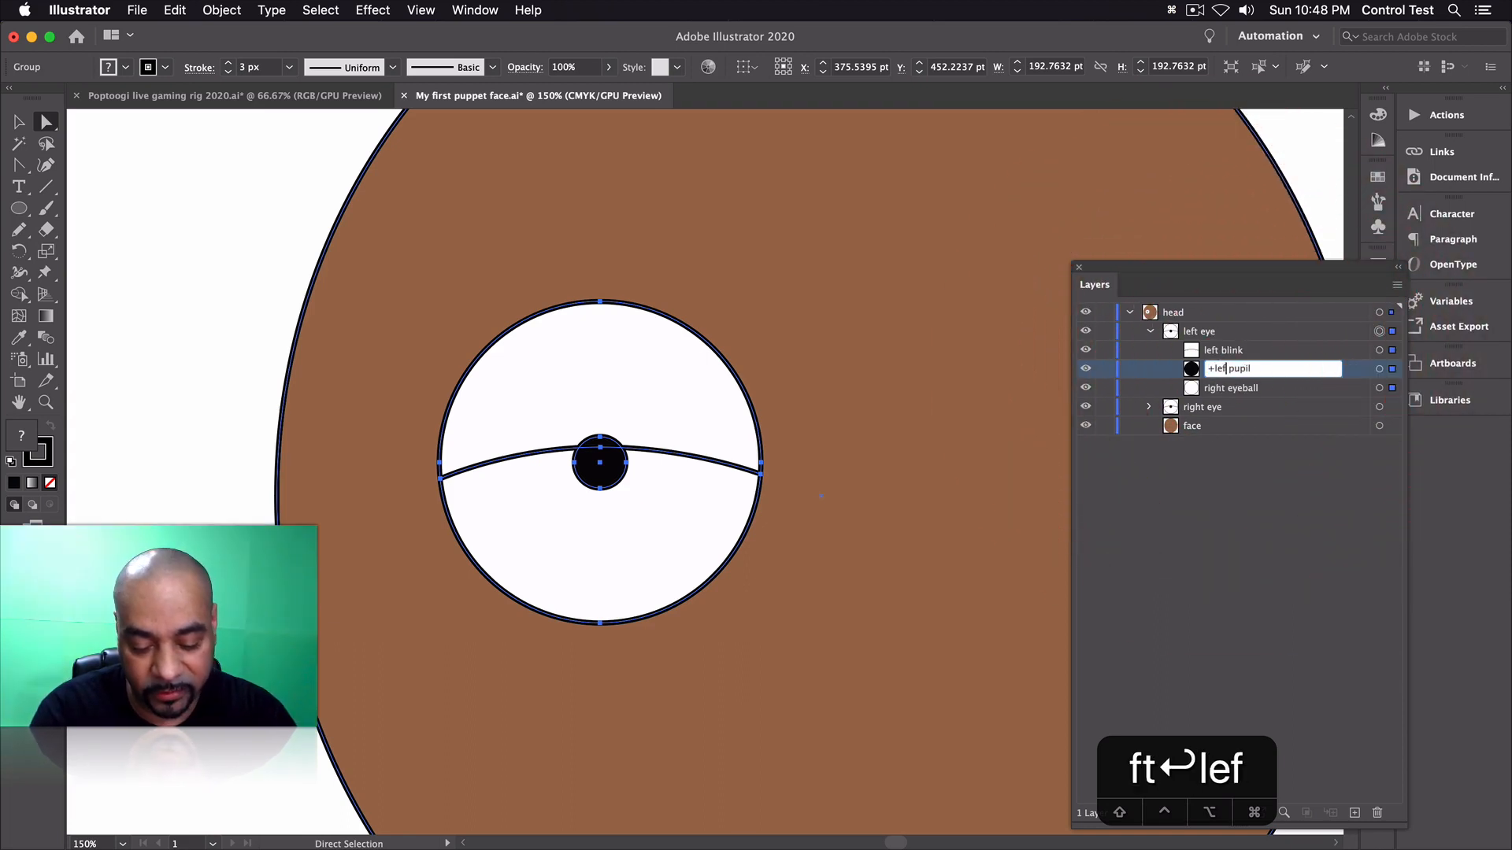
{"action": "key", "text": "Return"}
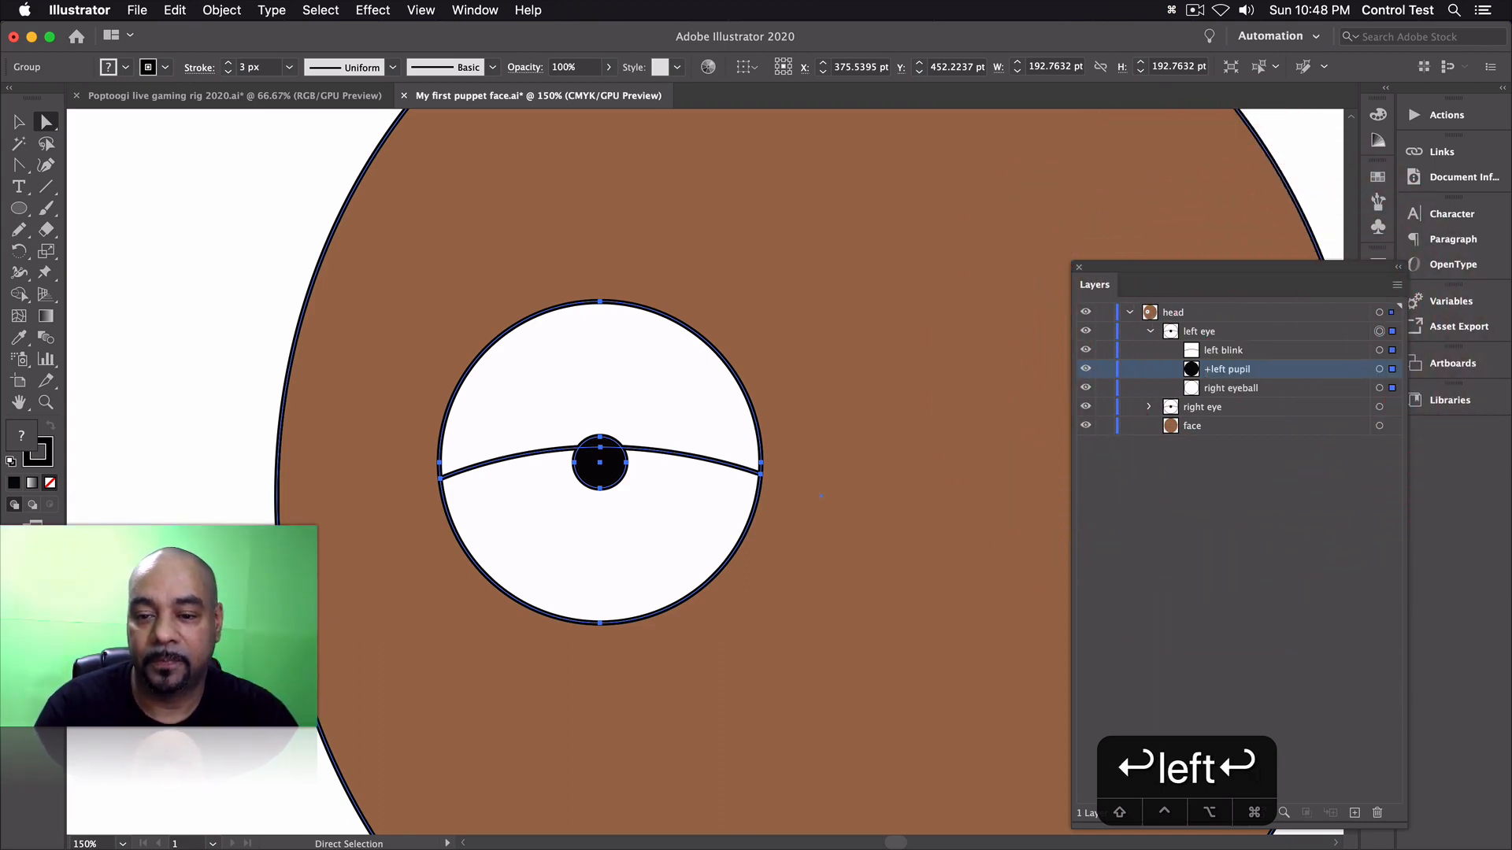
- Rename the eyeball path inside the left eye group as left eyeball
{"action": "double_click", "coordinate": [1210, 387]}
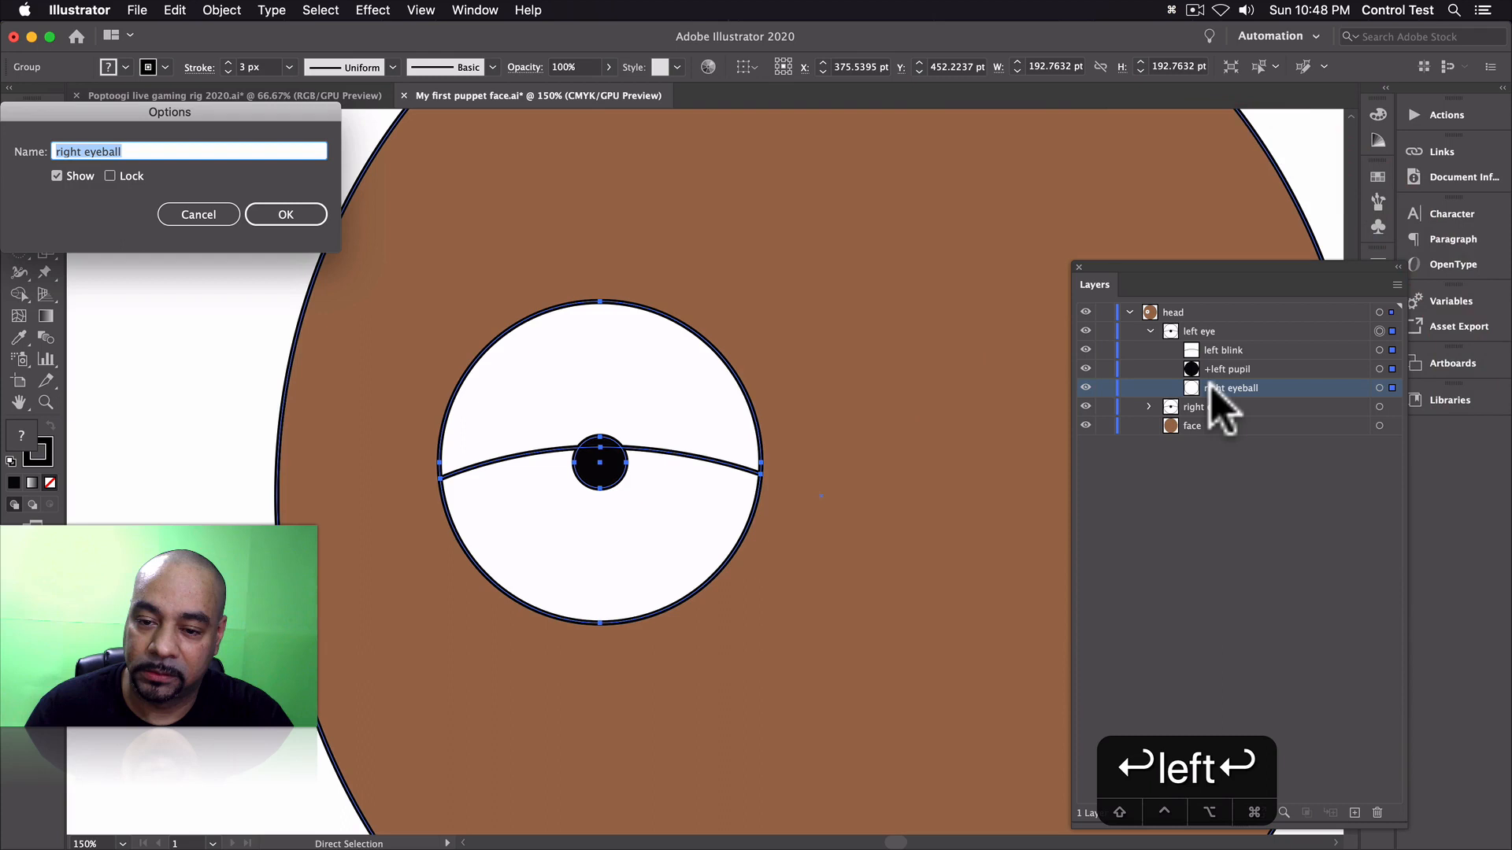
{"action": "double_click", "coordinate": [67, 150]}
{"action": "type", "text": "left"}
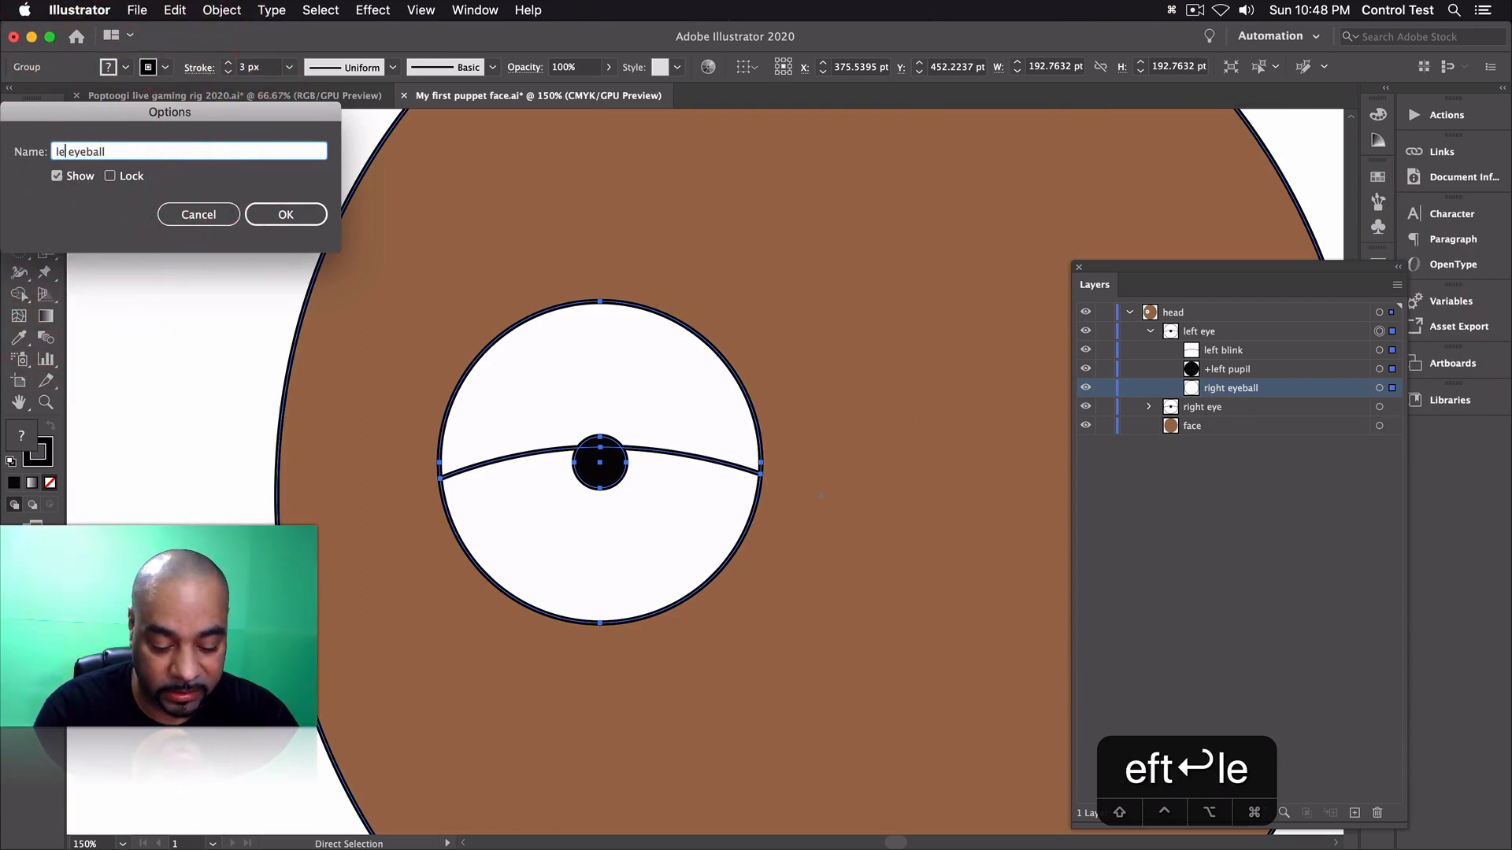
{"action": "key", "text": "Return"}
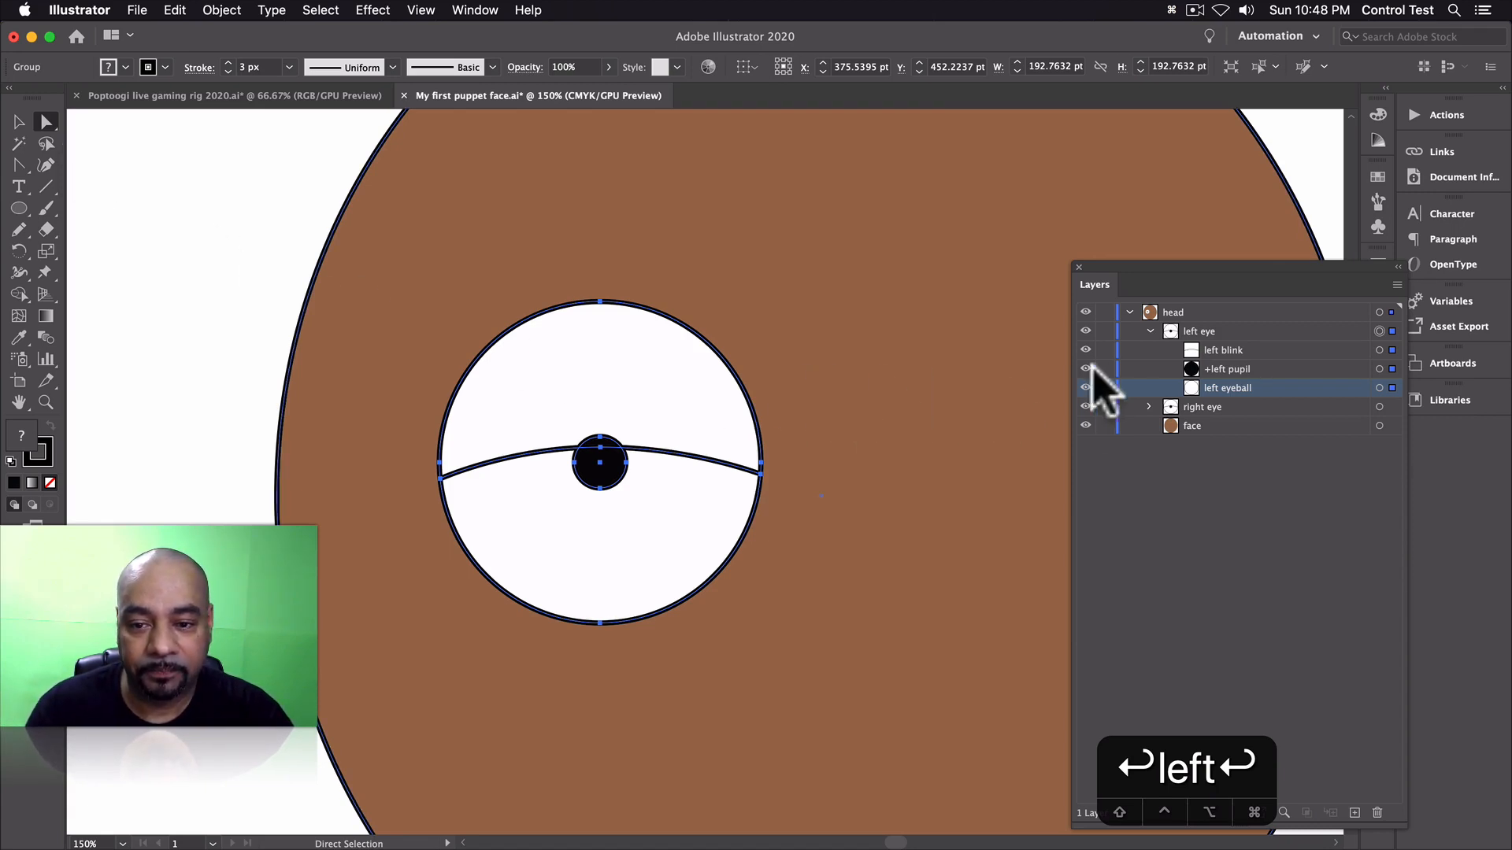
- Move the left eye group straight across the face to about X 647 pt, level with the right eye, and collapse the group
{"action": "left_click", "coordinate": [1258, 332]}
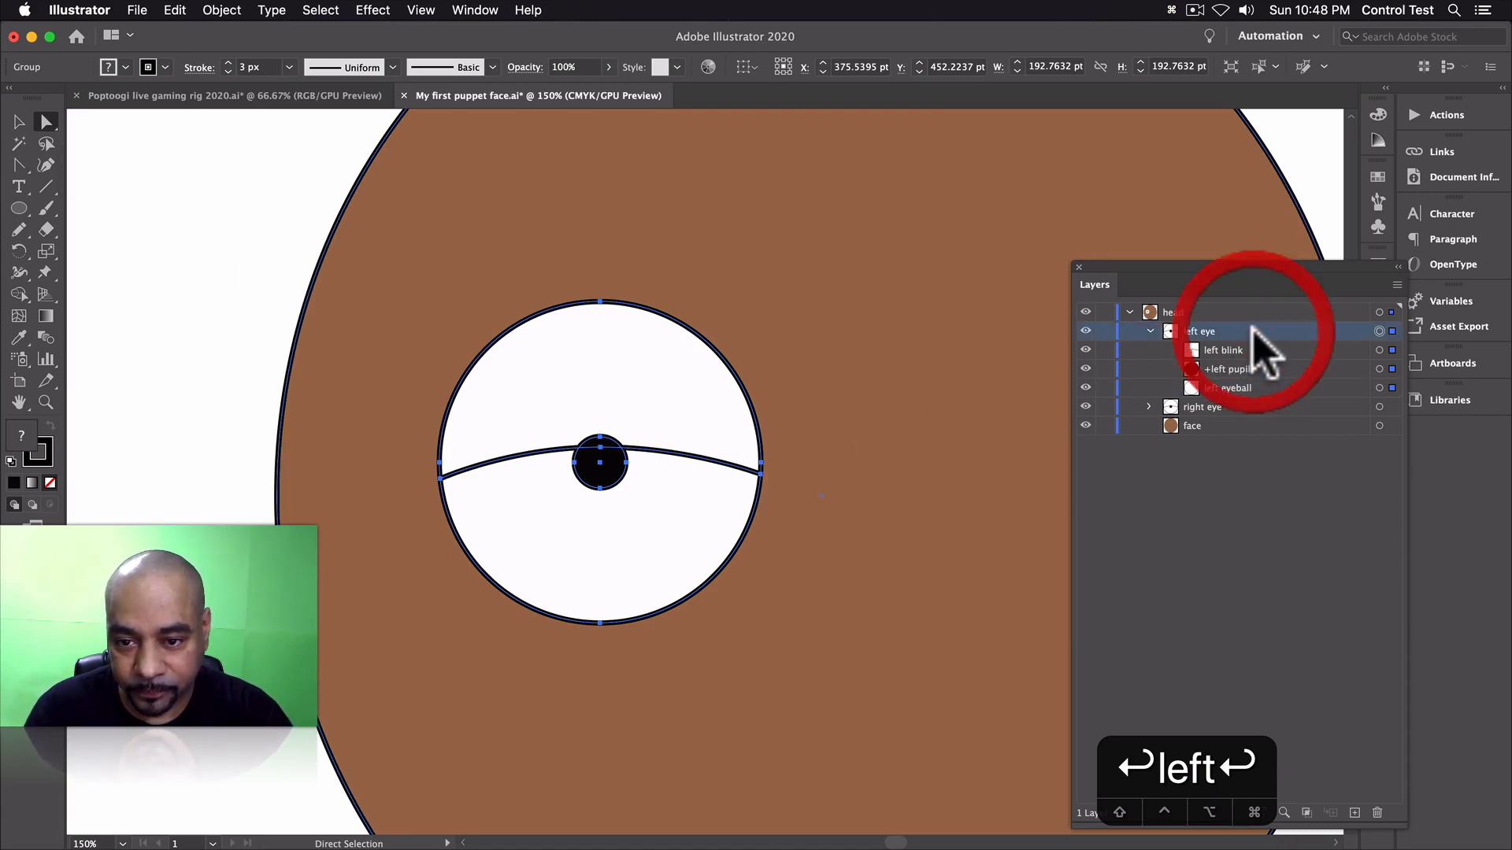
{"action": "left_click", "coordinate": [1381, 331]}
{"action": "left_click", "coordinate": [19, 121]}
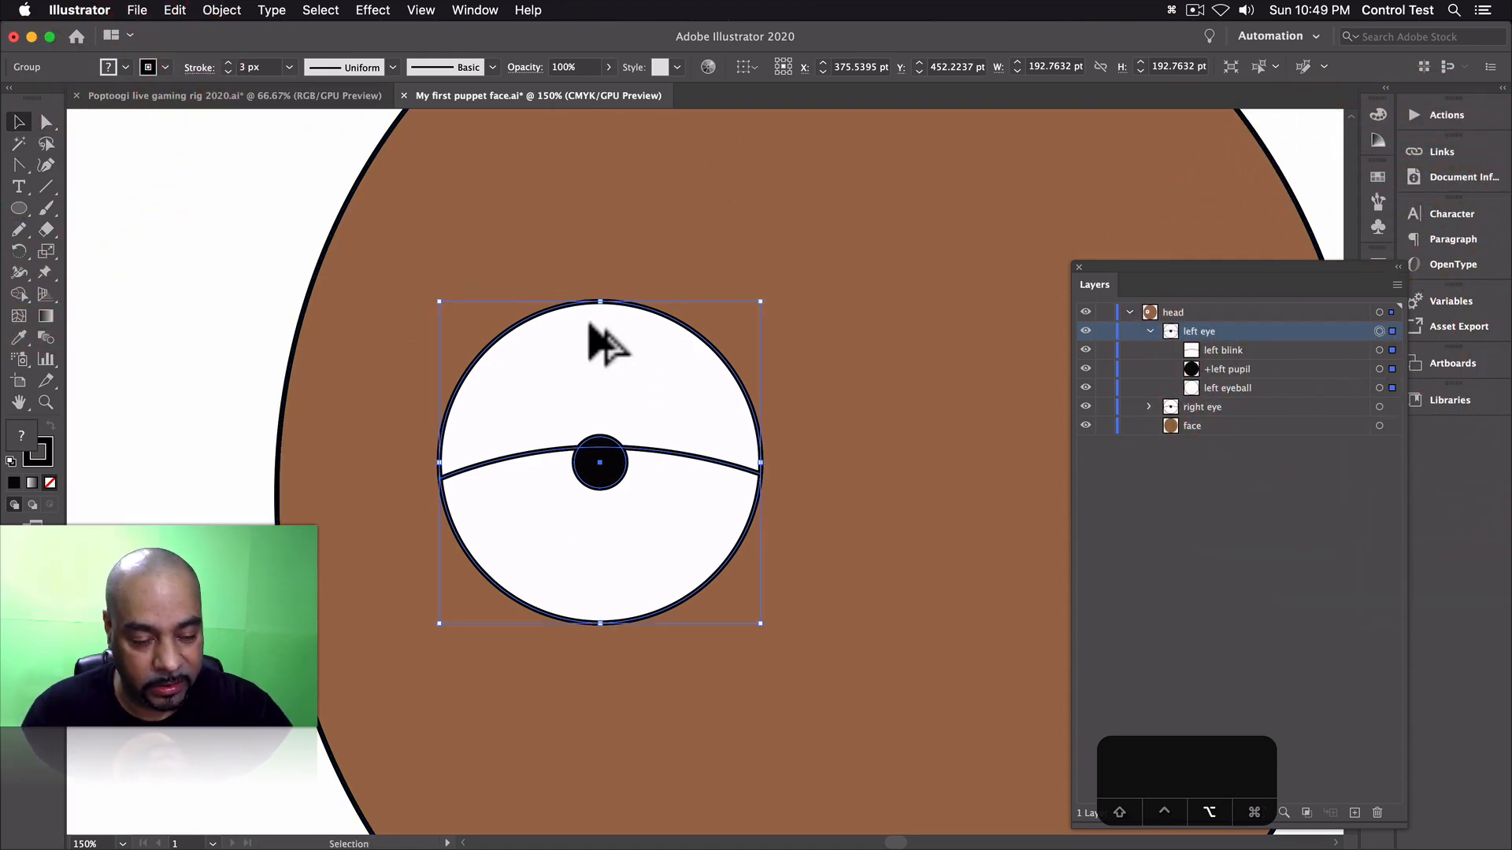
{"action": "key", "text": "super+0"}
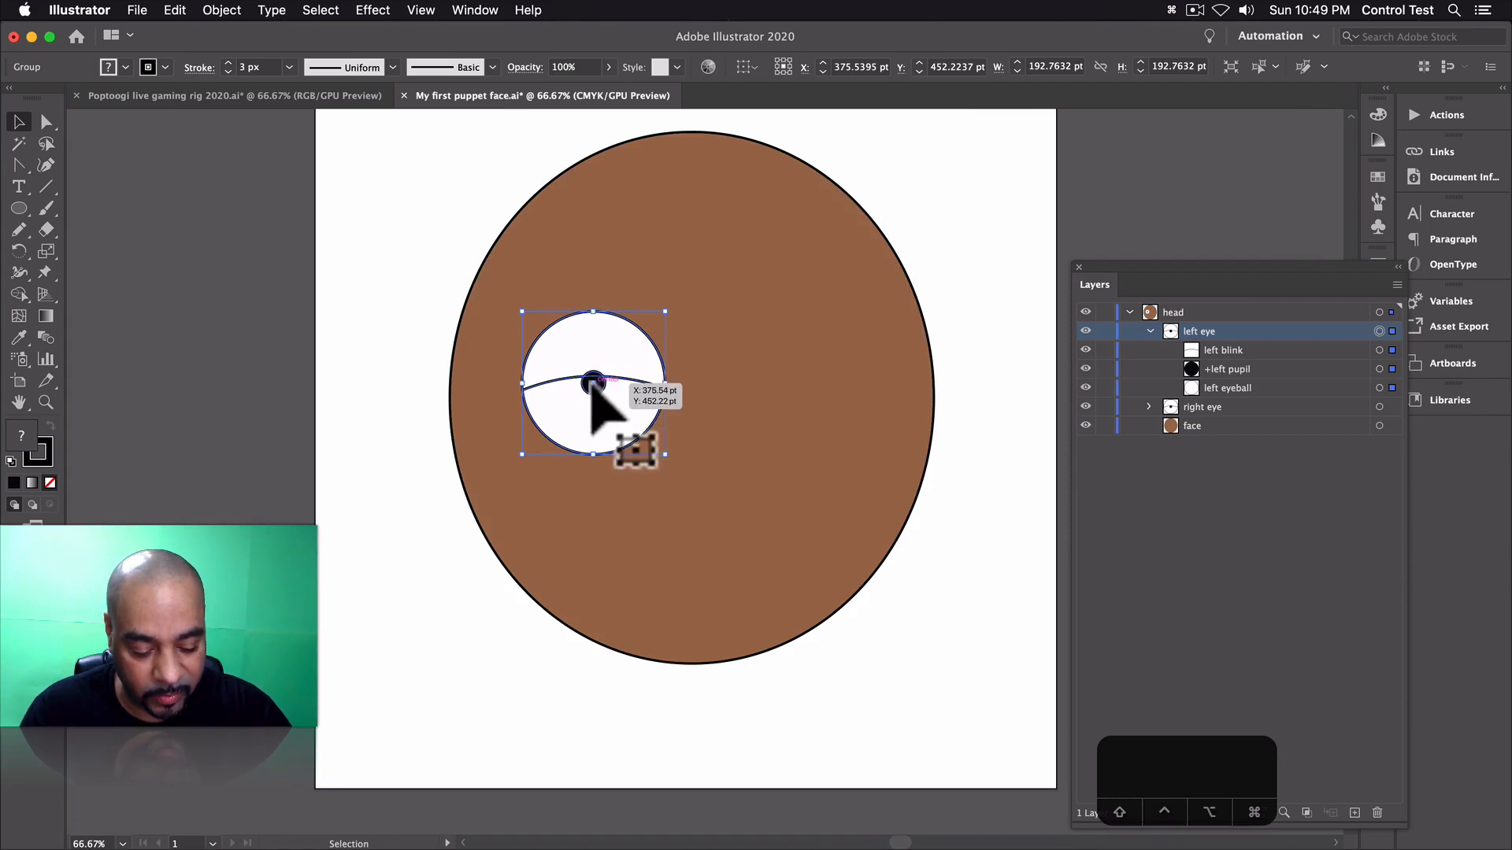
{"action": "left_click", "coordinate": [587, 398]}
{"action": "left_click_drag", "start_coordinate": [587, 398], "coordinate": [787, 400]}
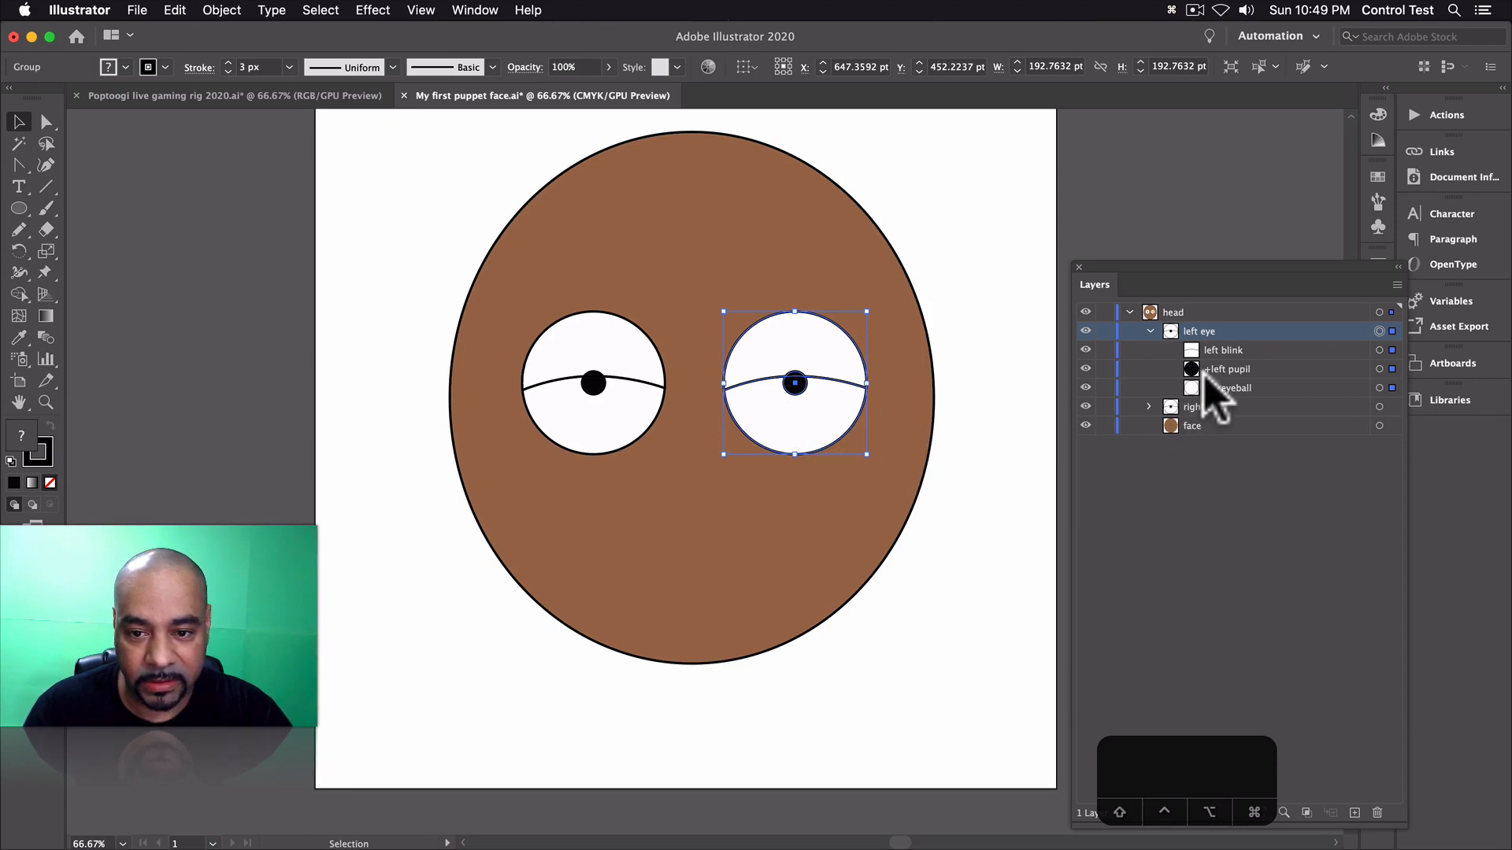
{"action": "left_click", "coordinate": [1150, 331]}
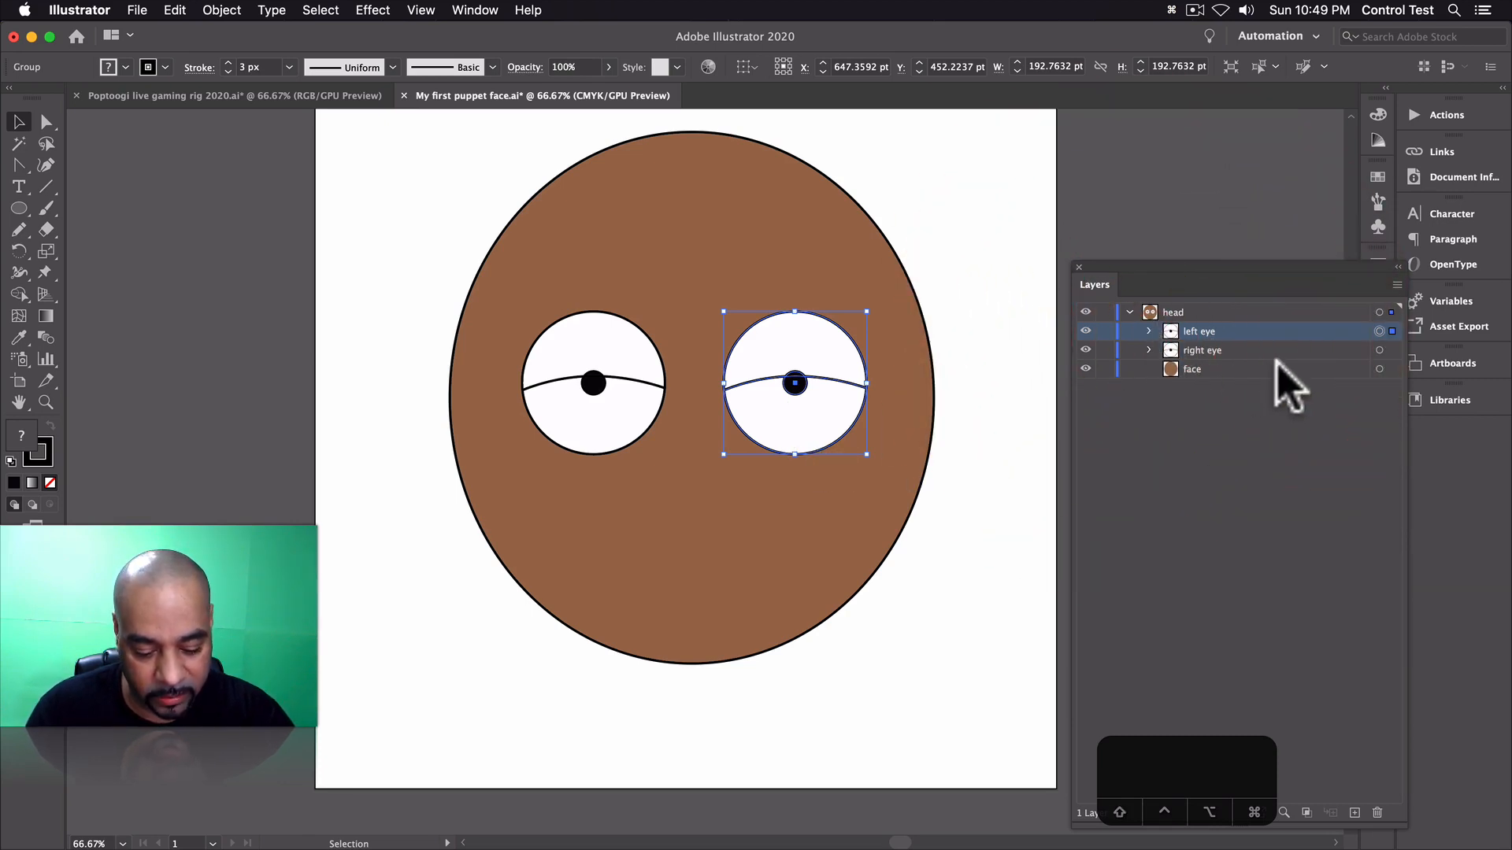
- Select both eye groups together and center them horizontally on the face
{"action": "key", "text": "super"}
{"action": "left_click", "coordinate": [1379, 350], "text": "shift"}
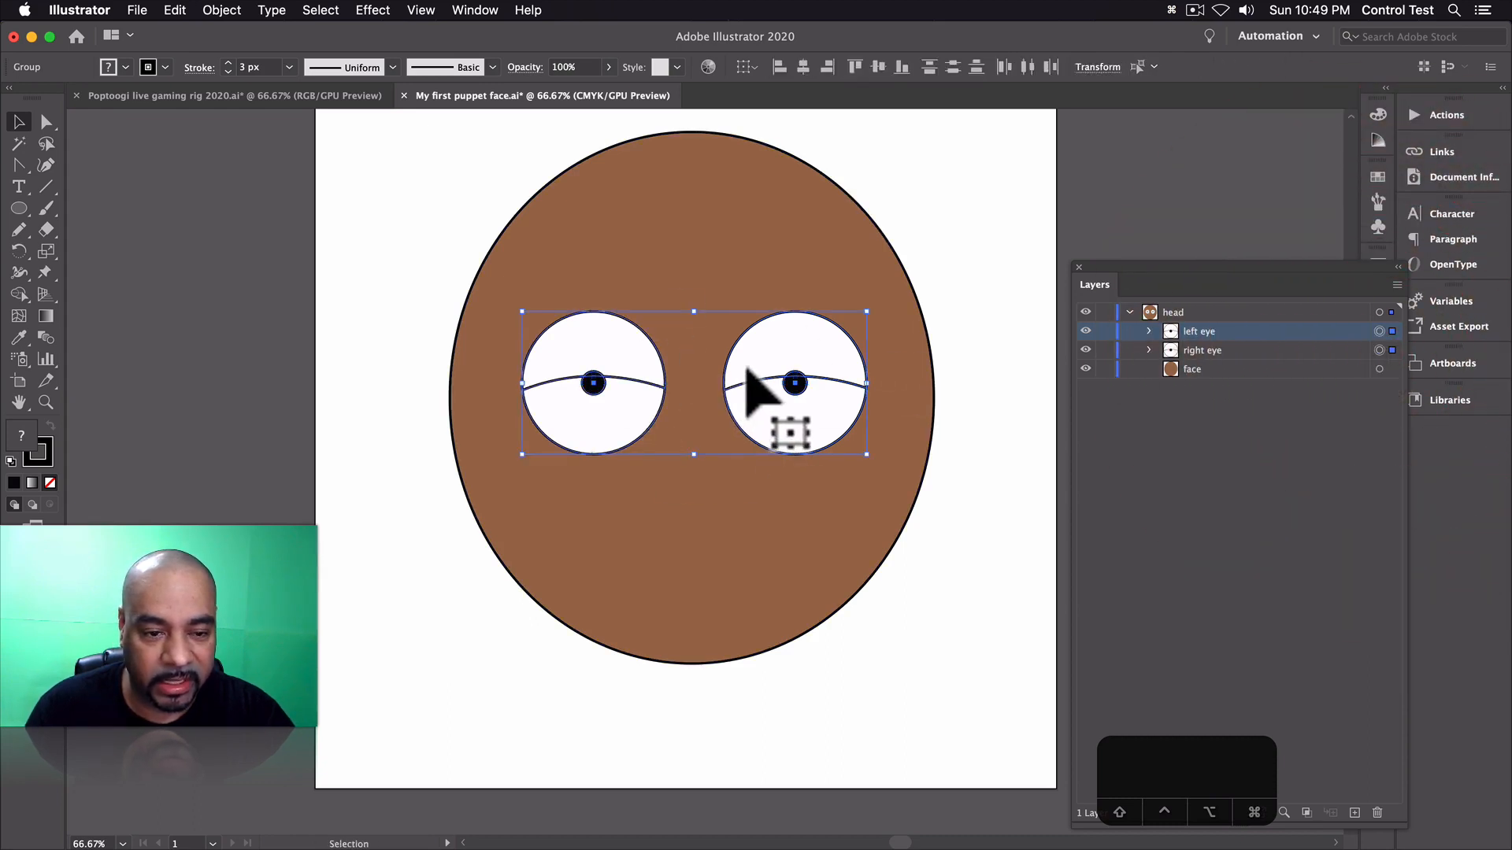
{"action": "left_click_drag", "start_coordinate": [746, 368], "coordinate": [742, 368]}
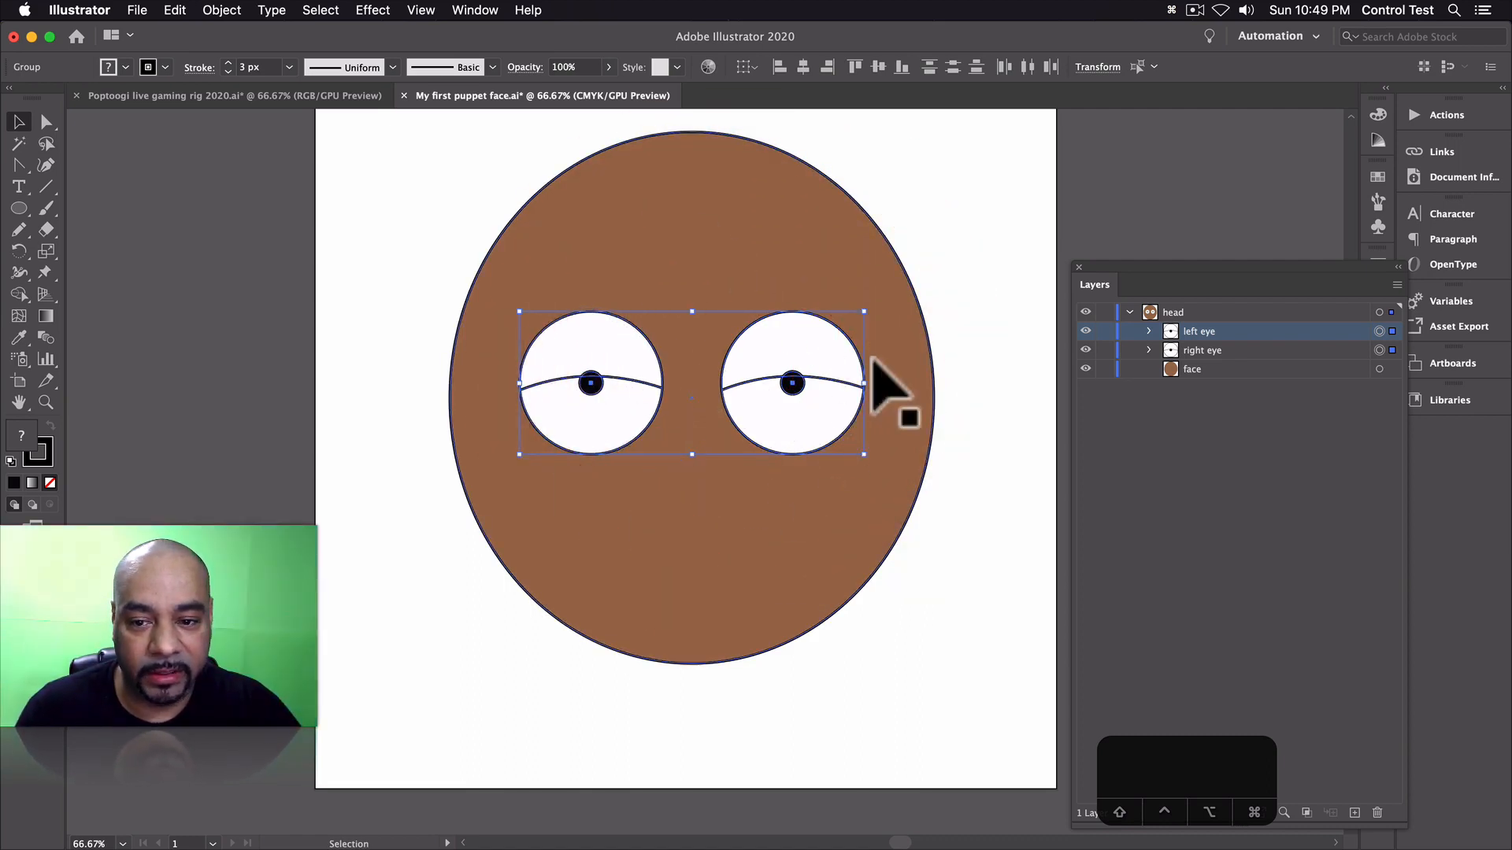
- Review the layers inside the left eye and right eye groups and collapse both groups again
{"action": "left_click", "coordinate": [1149, 330]}
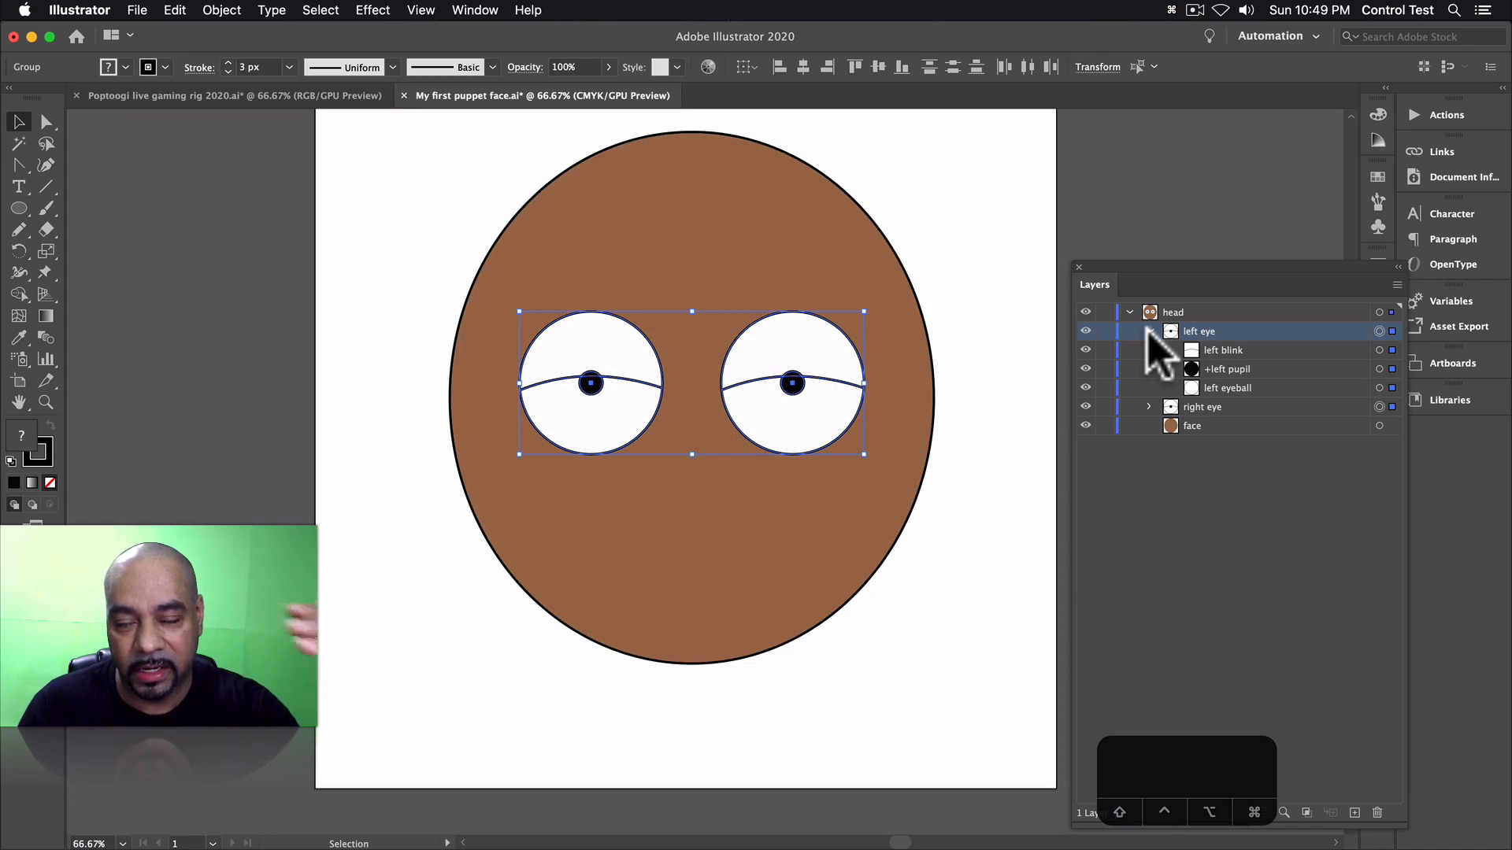
{"action": "left_click", "coordinate": [1149, 406]}
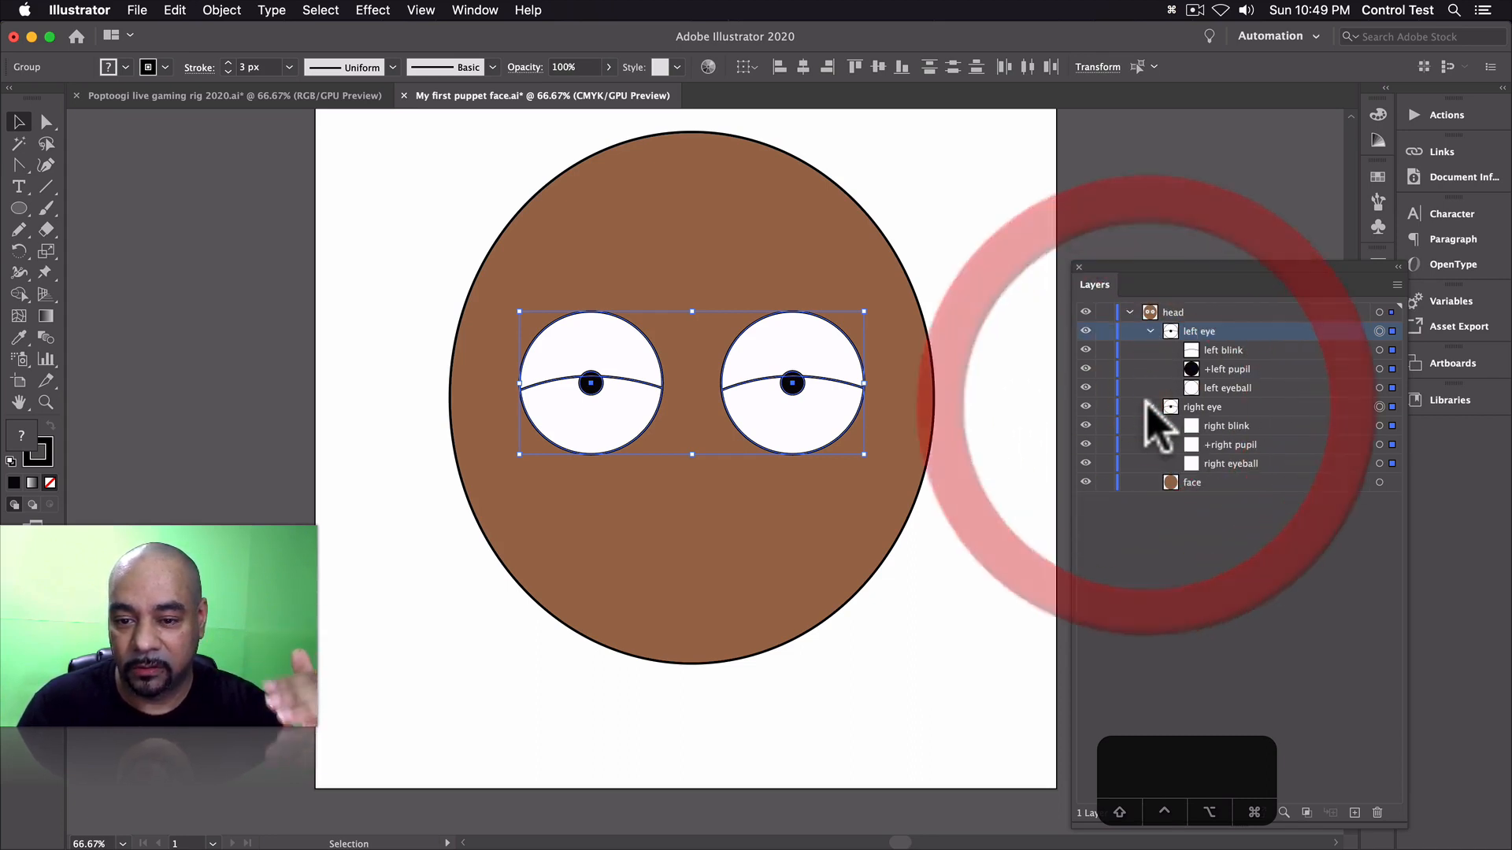
{"action": "left_click", "coordinate": [1148, 406]}
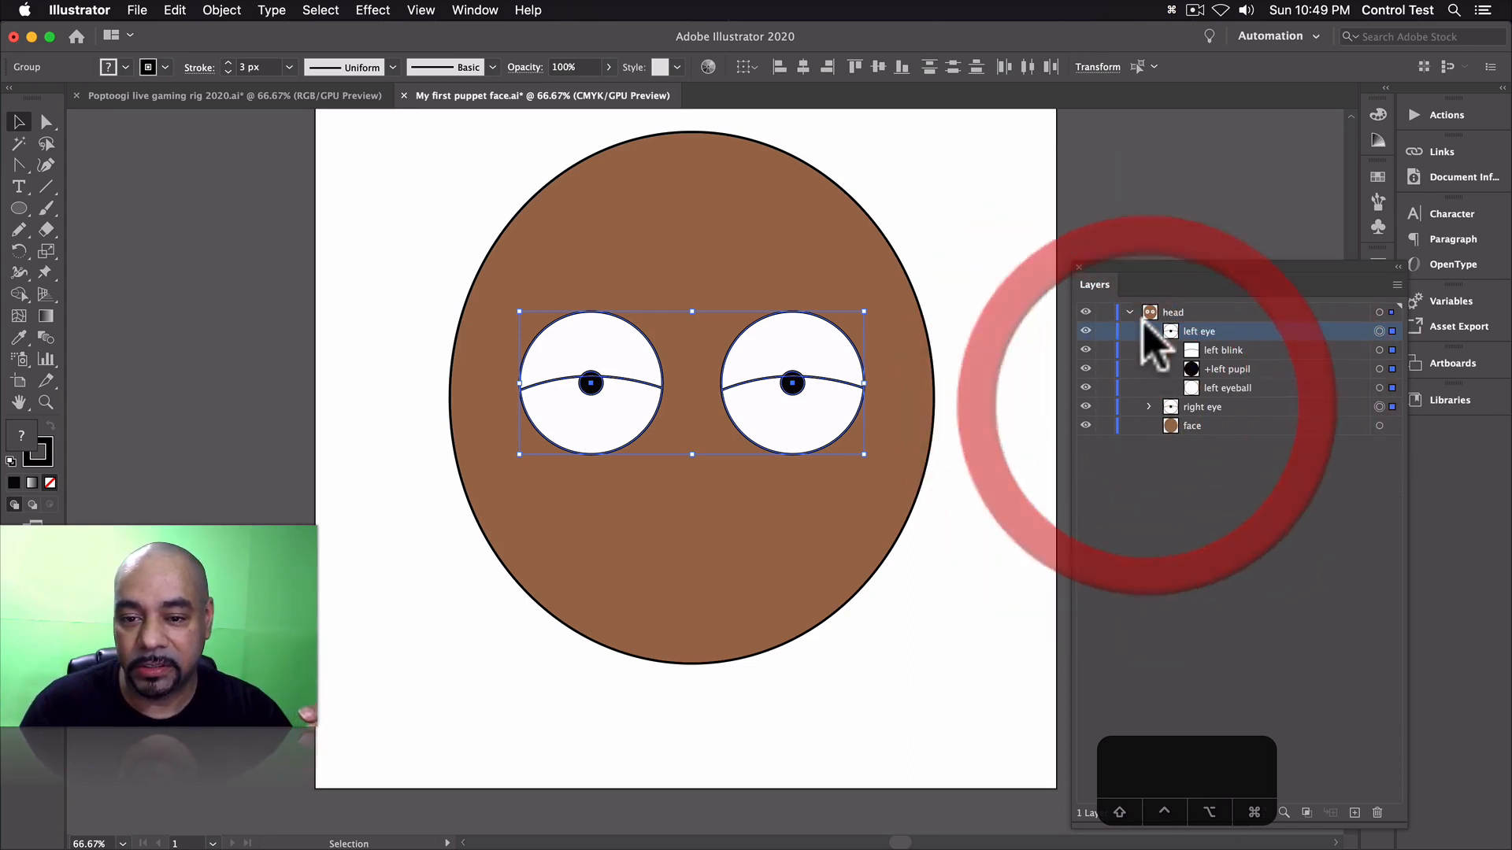
{"action": "left_click", "coordinate": [1149, 331]}
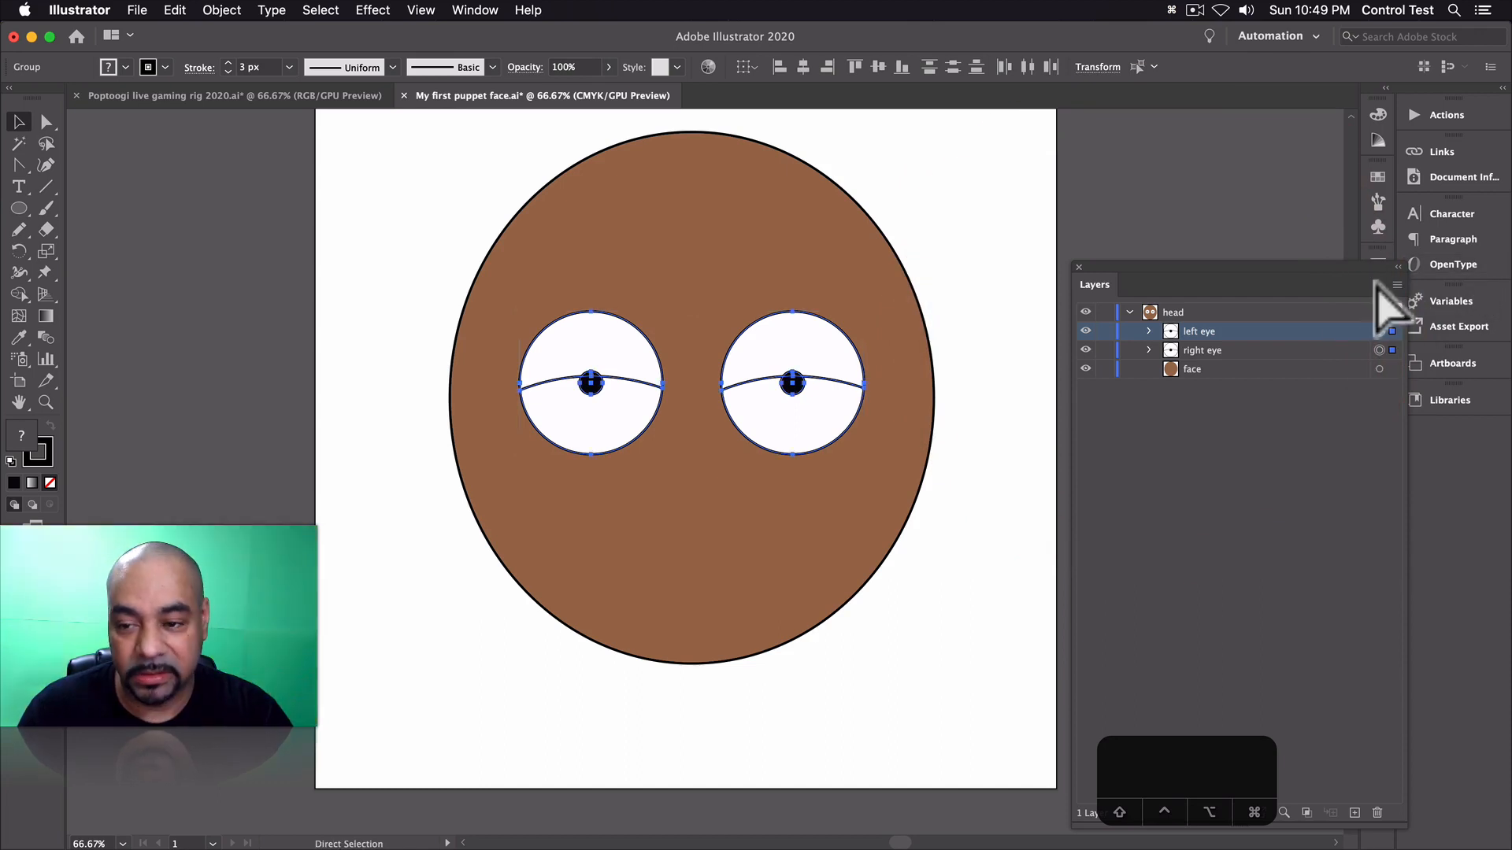
- Save the face artwork, switch to Character Animator and test the puppet's keyboard-driven eye gaze
{"action": "key", "text": "cmd+s"}
{"action": "left_click", "coordinate": [1479, 264]}
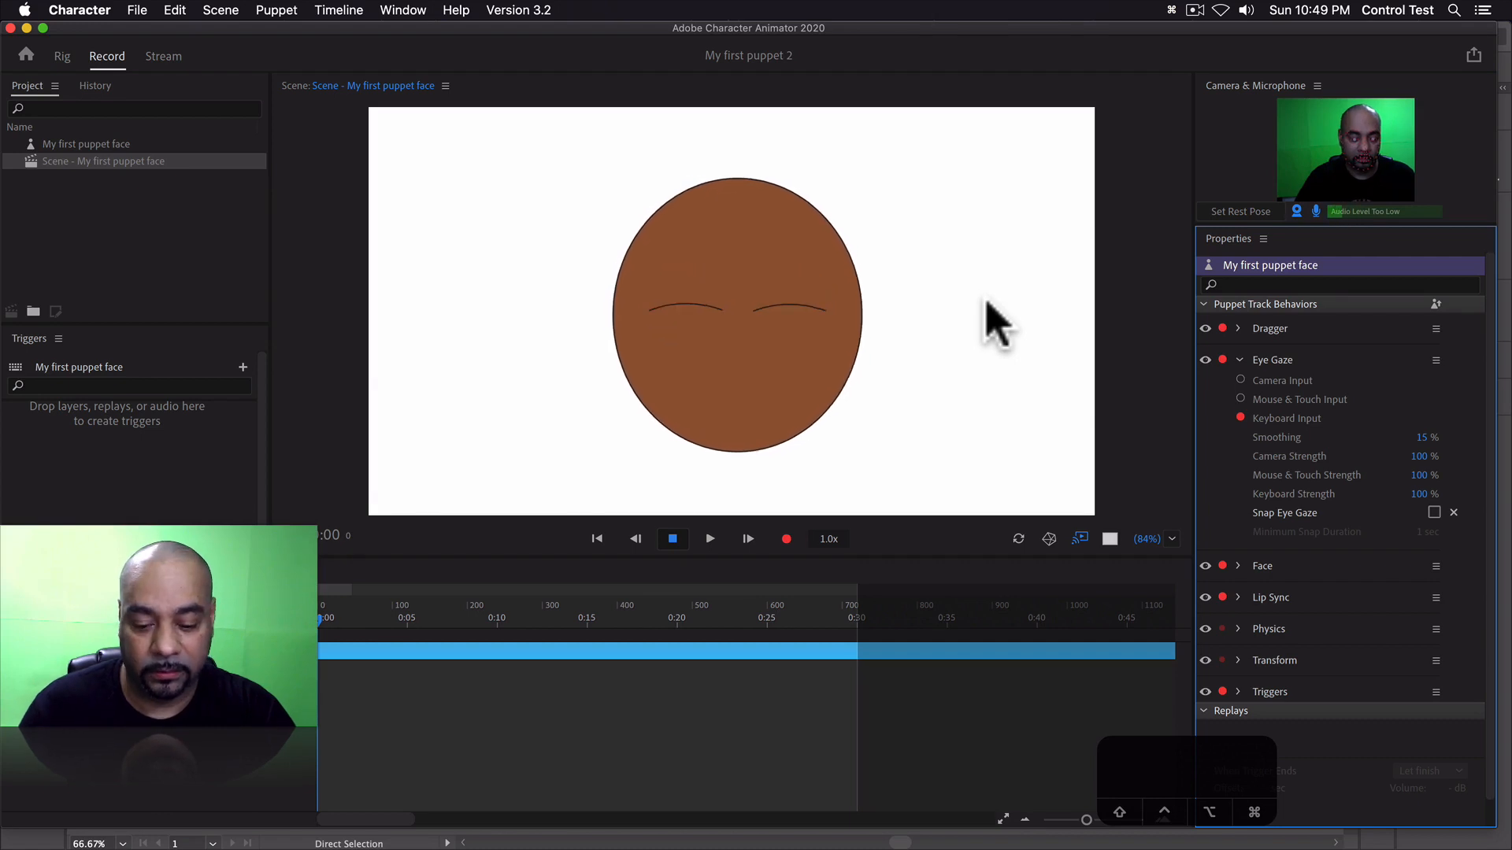
{"action": "key", "text": "Down"}
{"action": "key", "text": "Left"}
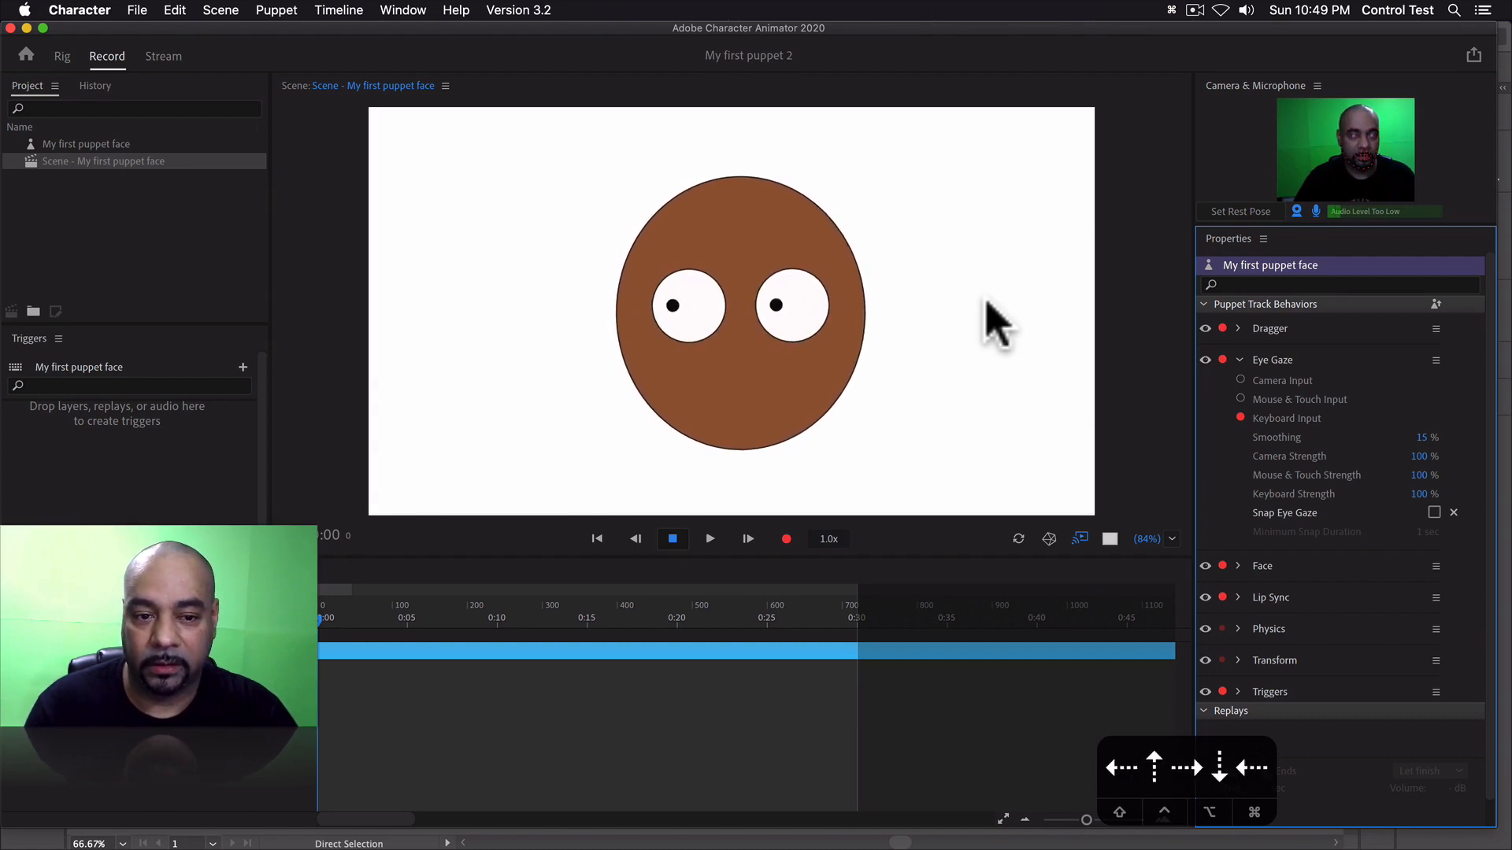
- Enable Camera Input for the Eye Gaze behavior and turn off its Keyboard Input
{"action": "left_click", "coordinate": [1240, 380]}
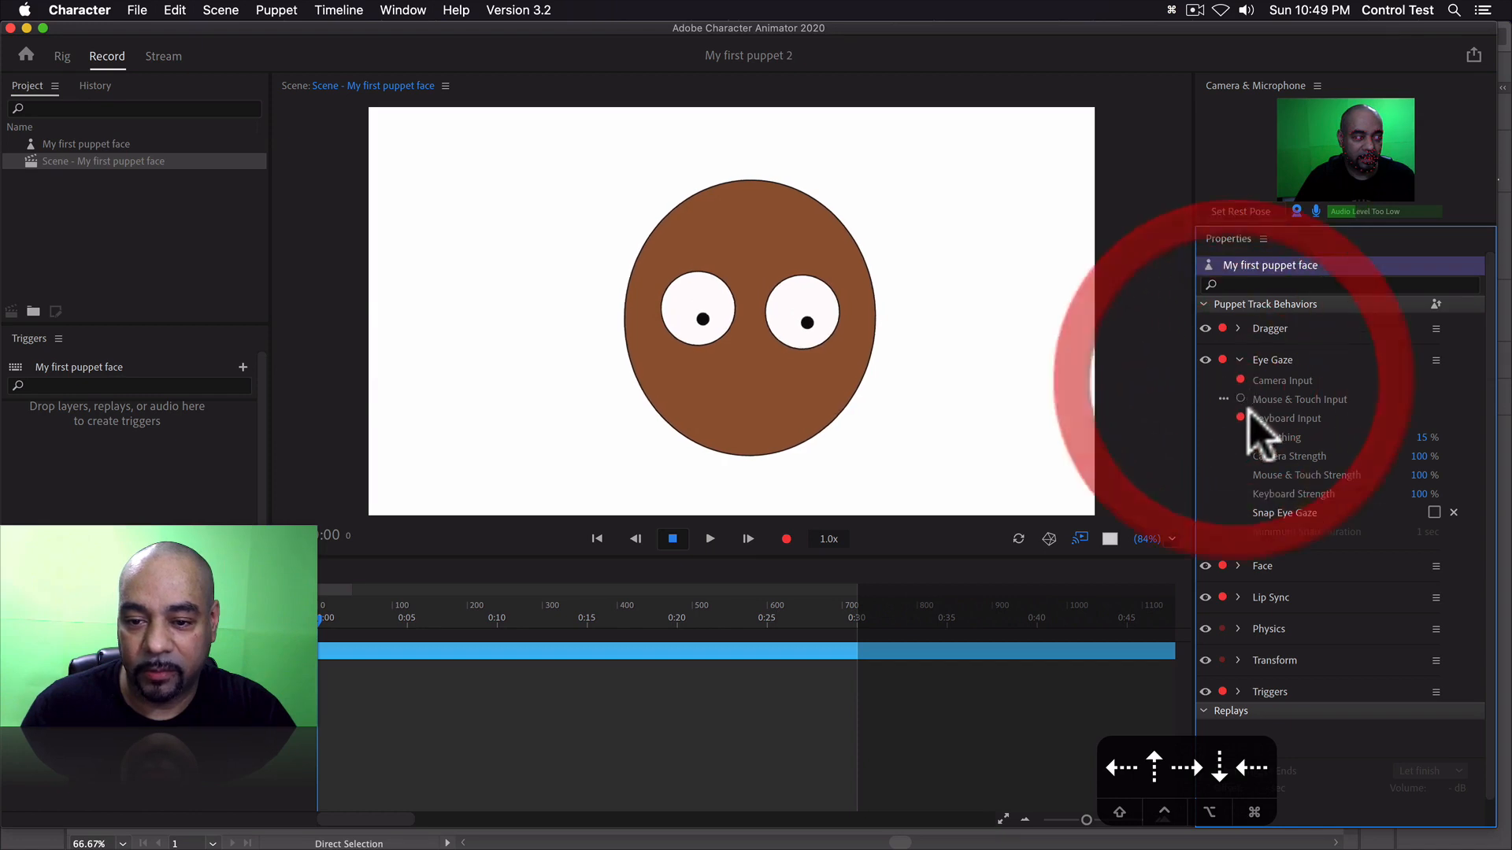
{"action": "left_click", "coordinate": [1241, 418]}
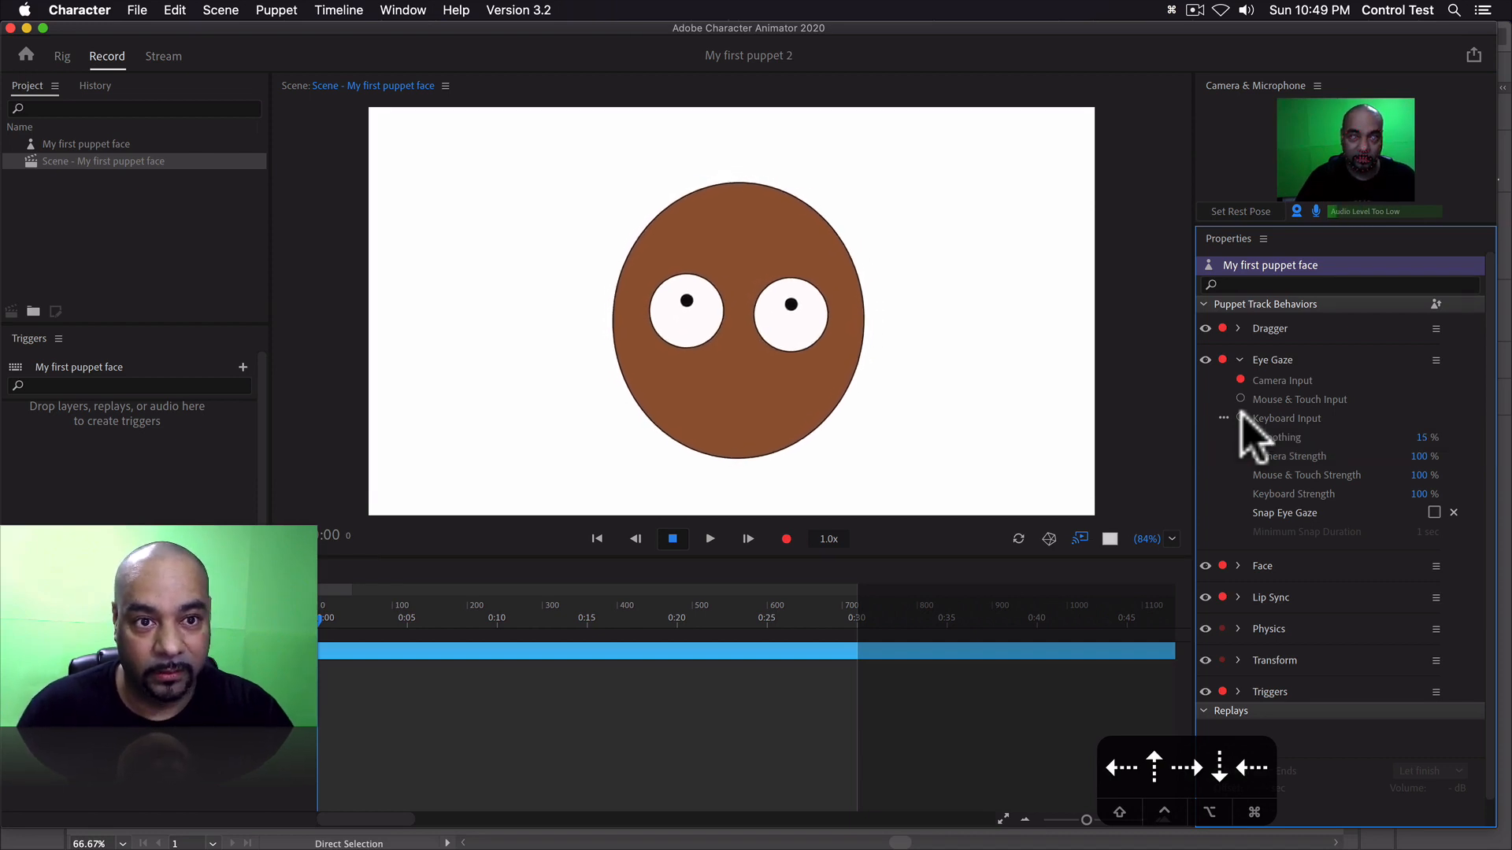
- Switch back to Illustrator and draw an eyebrow ellipse about 154 × 28 pt above the right eye, filled with #020100
{"action": "left_click", "coordinate": [1503, 415]}
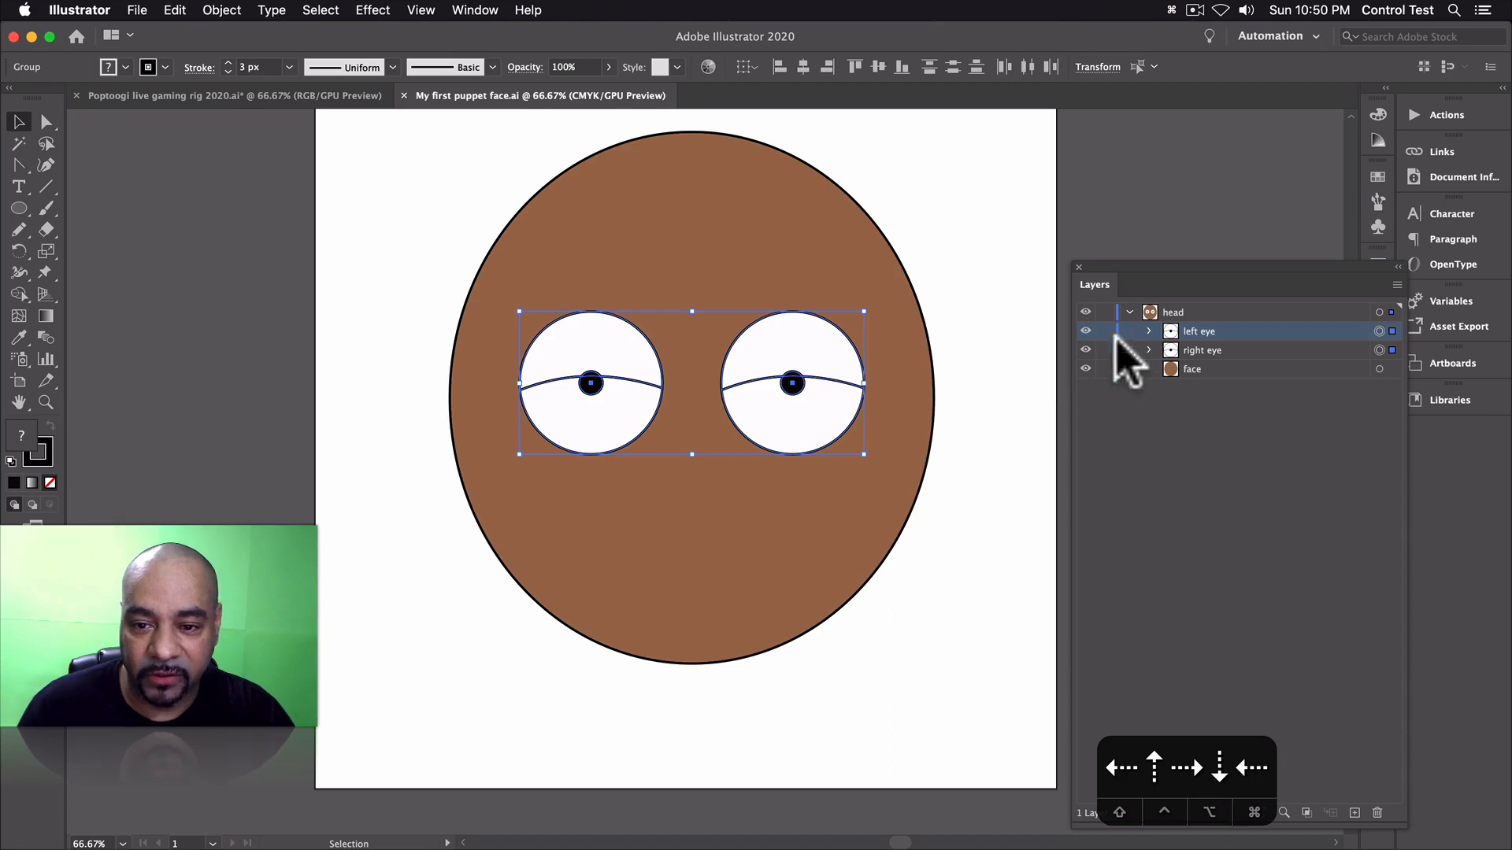
{"action": "left_click", "coordinate": [406, 304]}
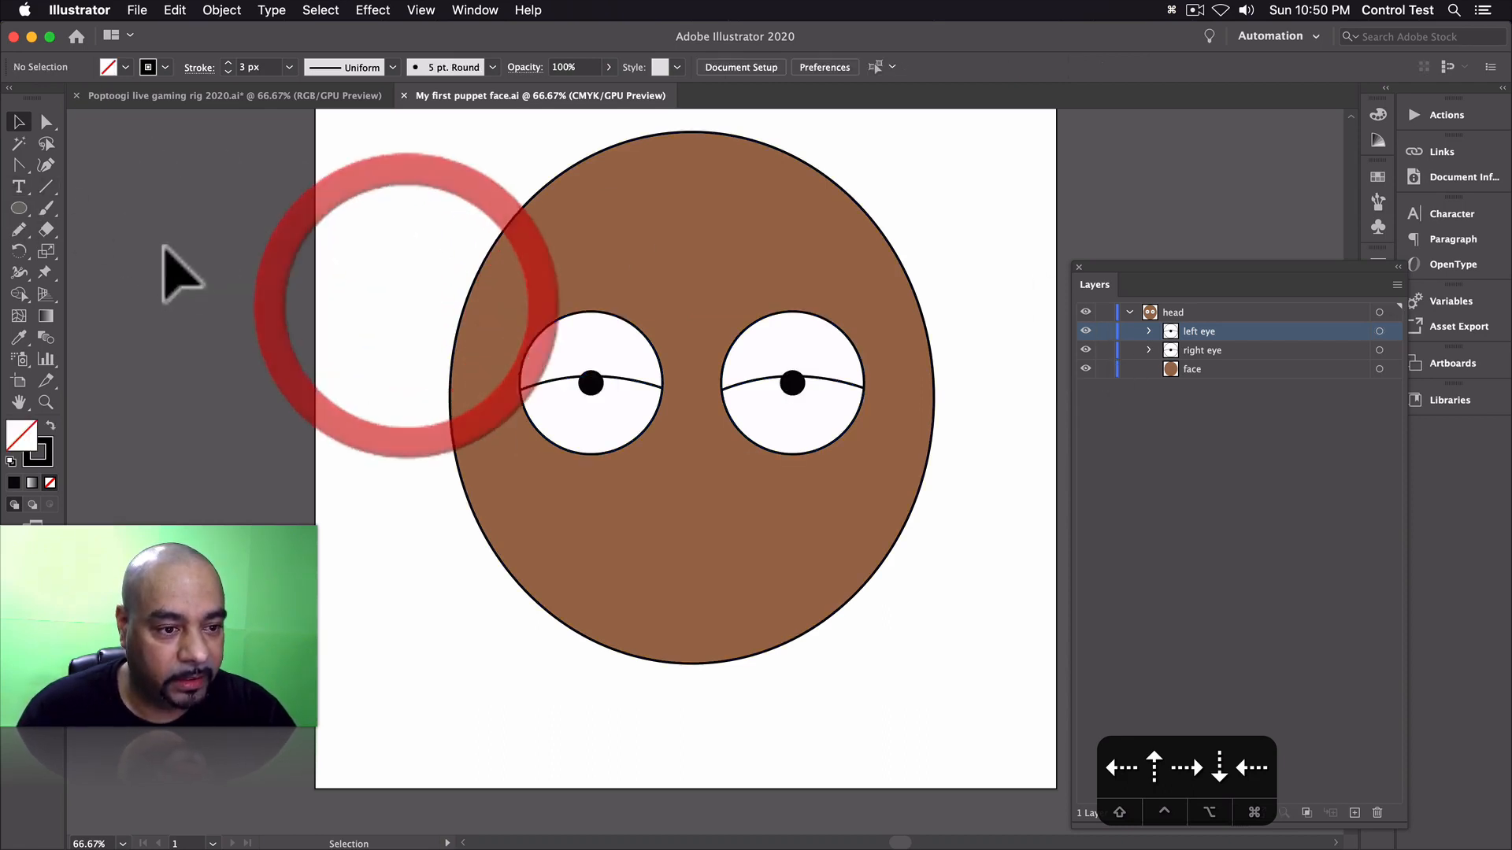
{"action": "left_click", "coordinate": [19, 209]}
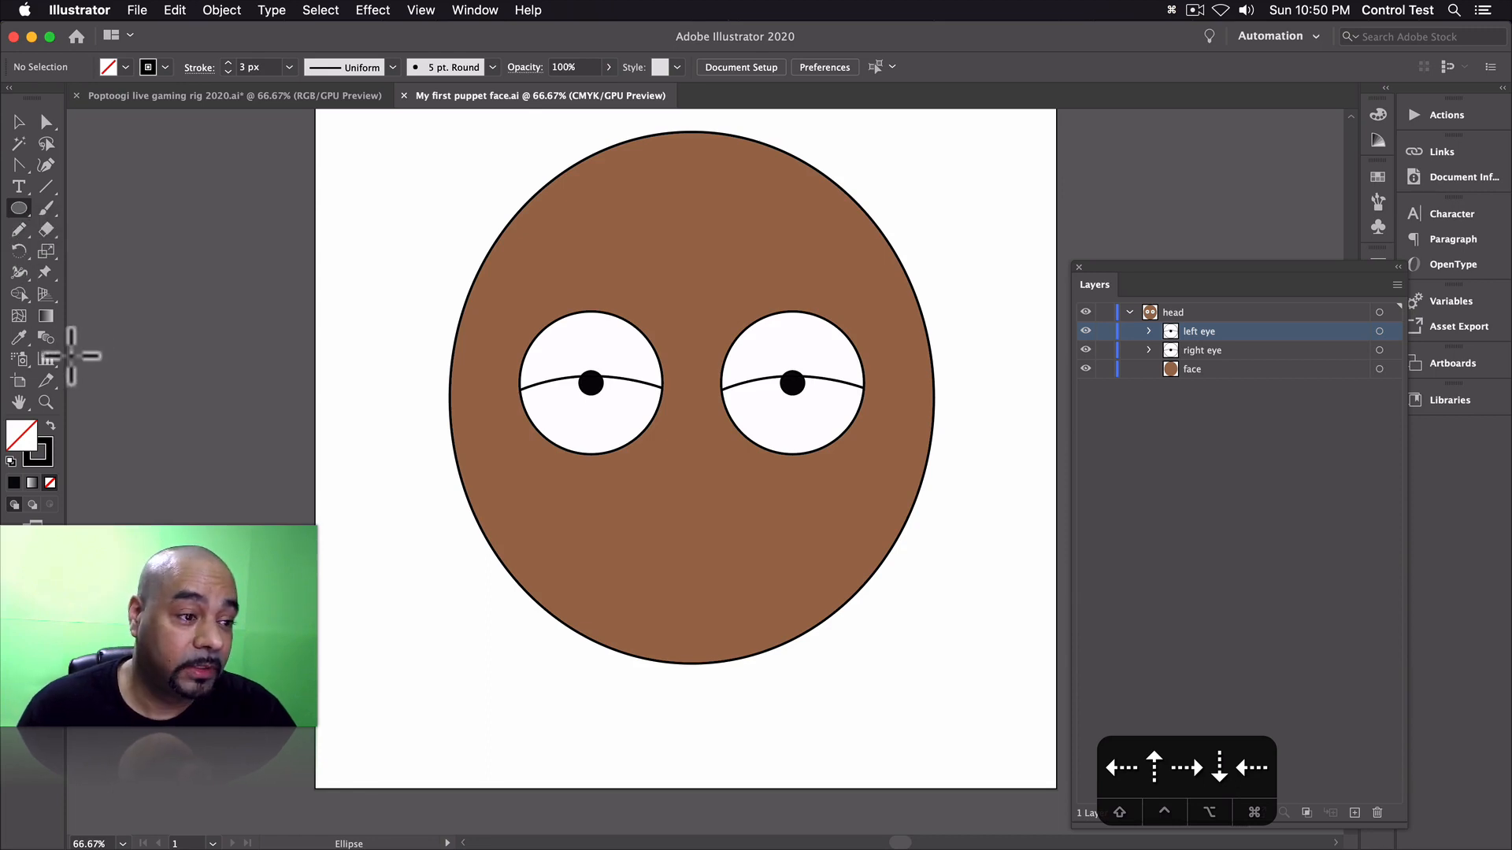
{"action": "double_click", "coordinate": [19, 430]}
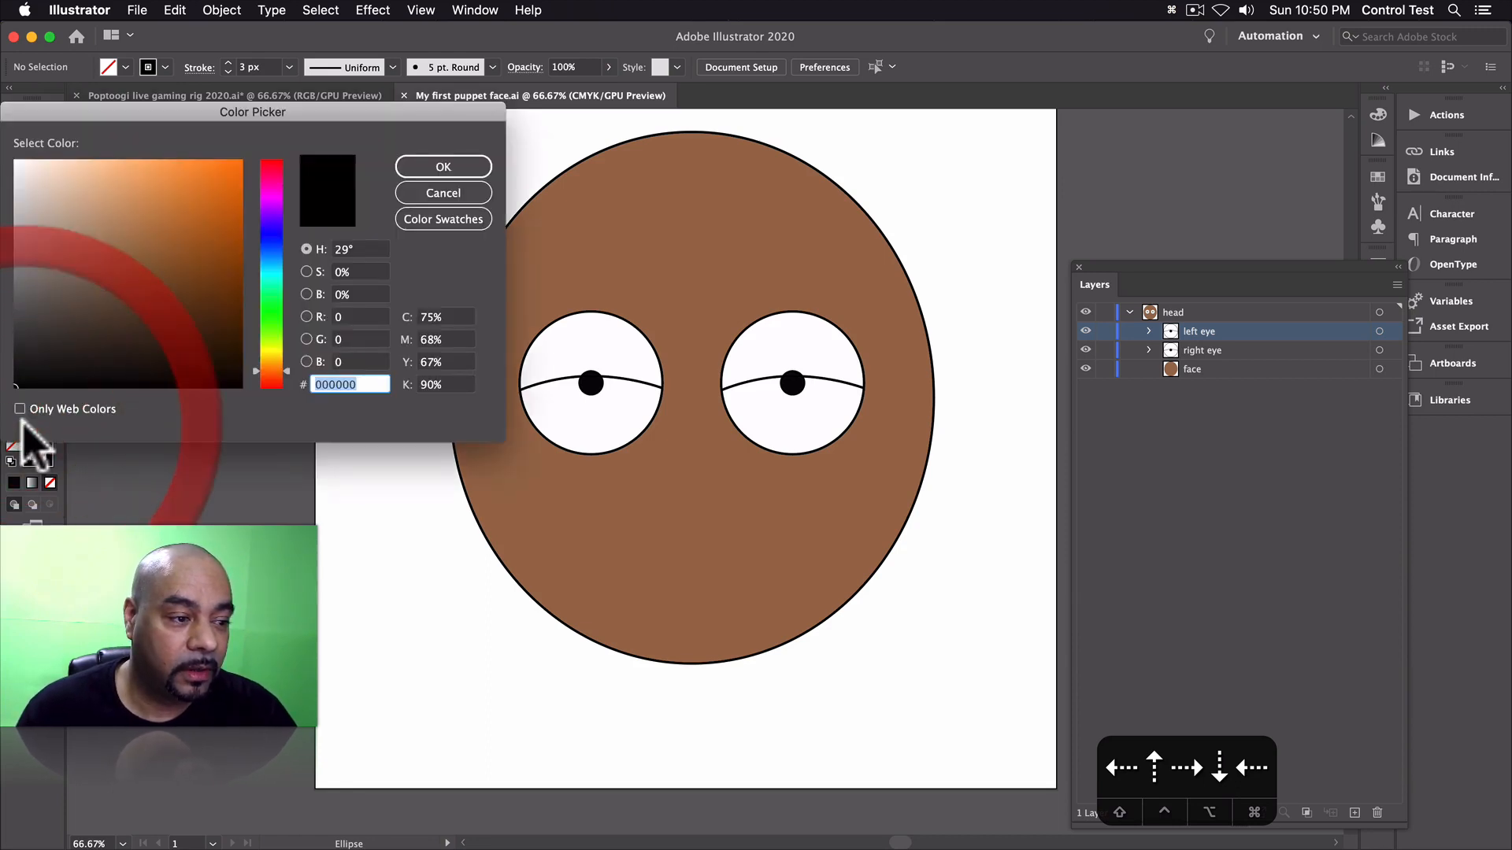
{"action": "left_click", "coordinate": [412, 167]}
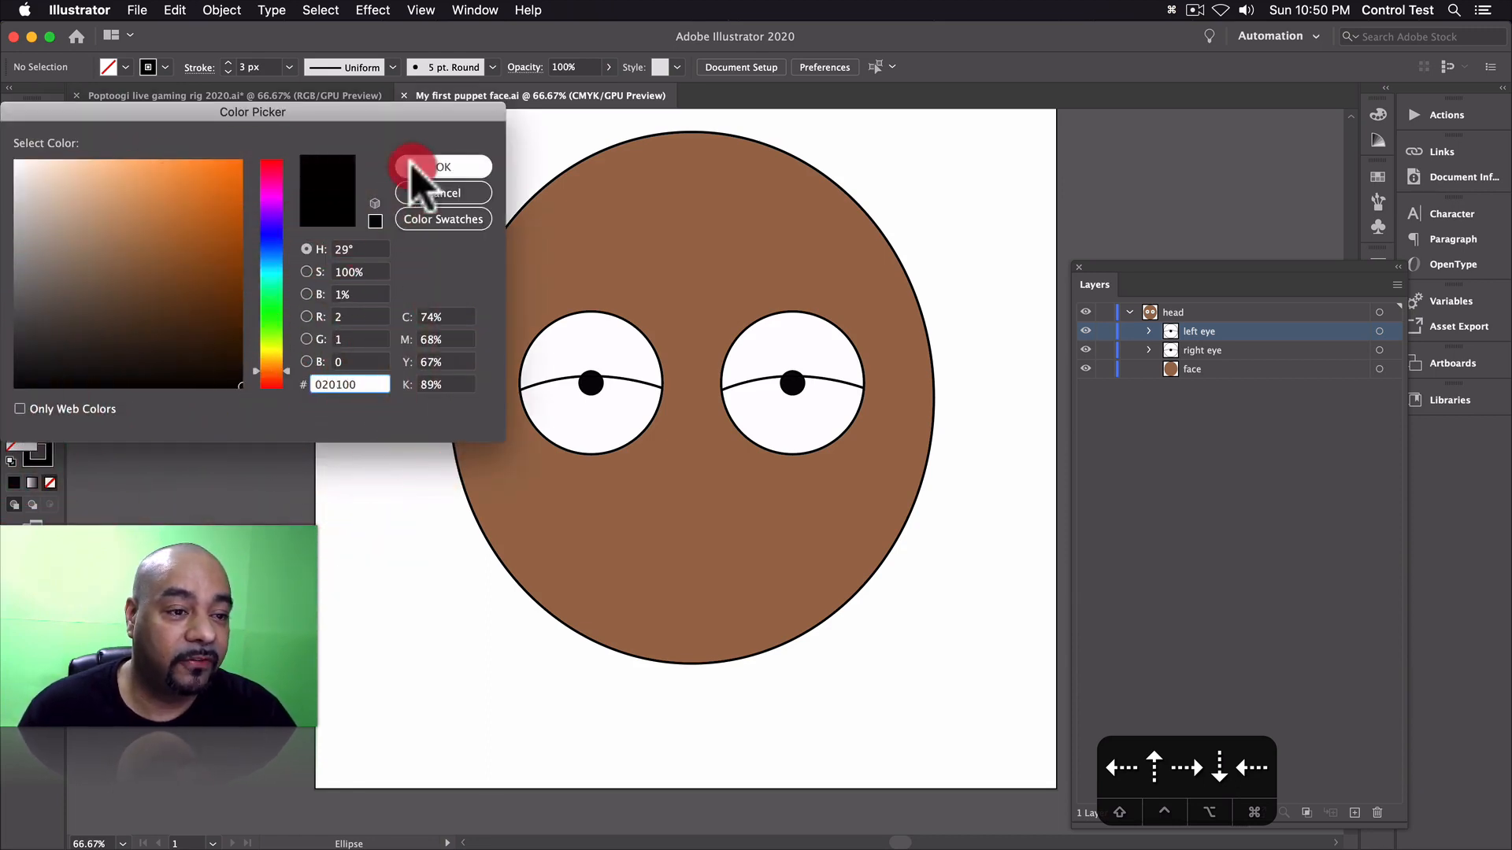
{"action": "left_click_drag", "start_coordinate": [540, 292], "coordinate": [652, 274]}
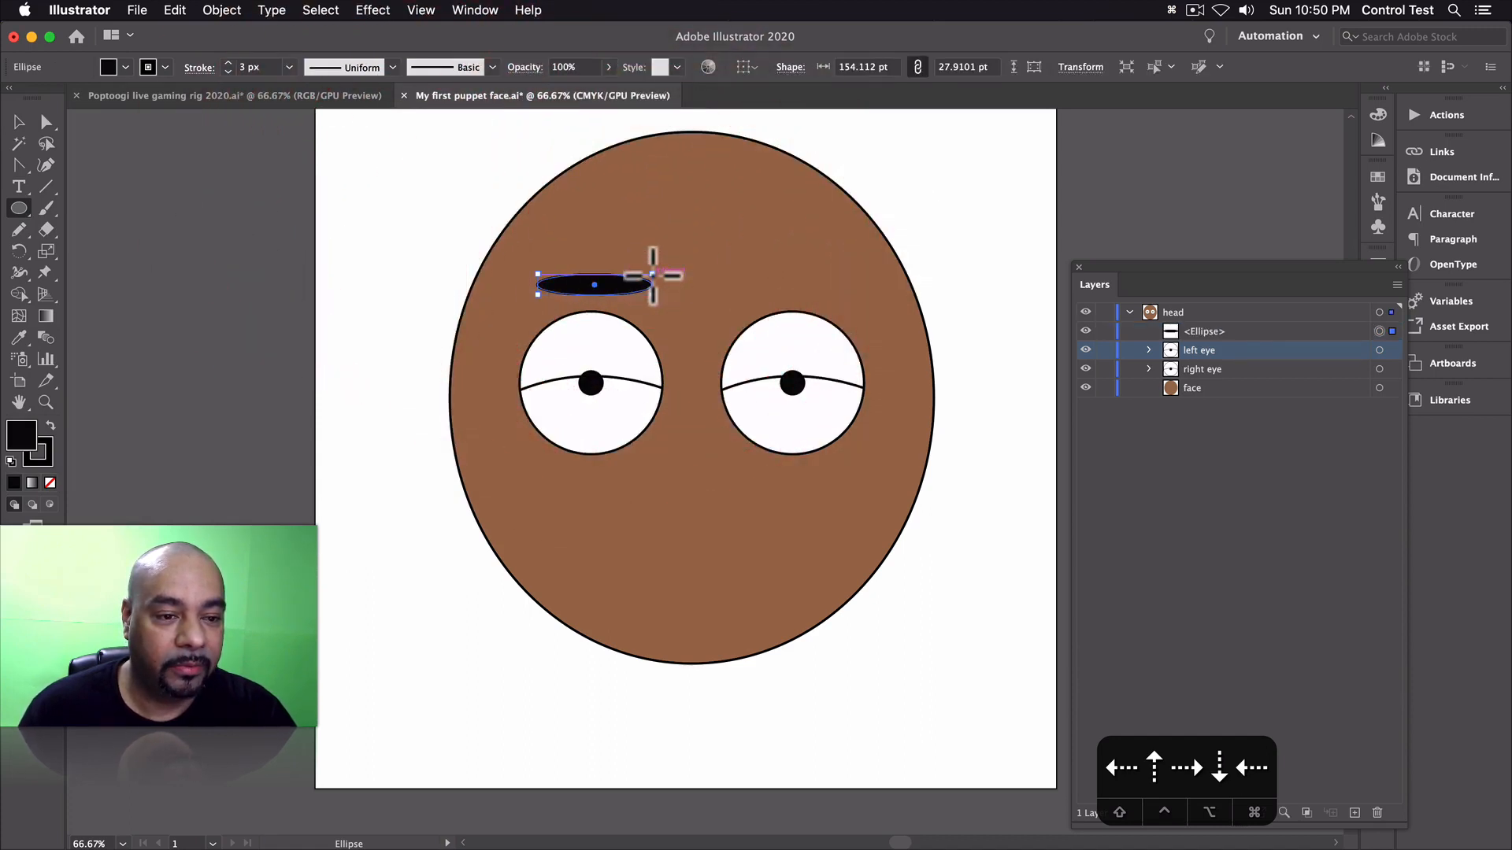
- Rename the new ellipse as +right eyebrow and center it above the right eye
{"action": "double_click", "coordinate": [1193, 331]}
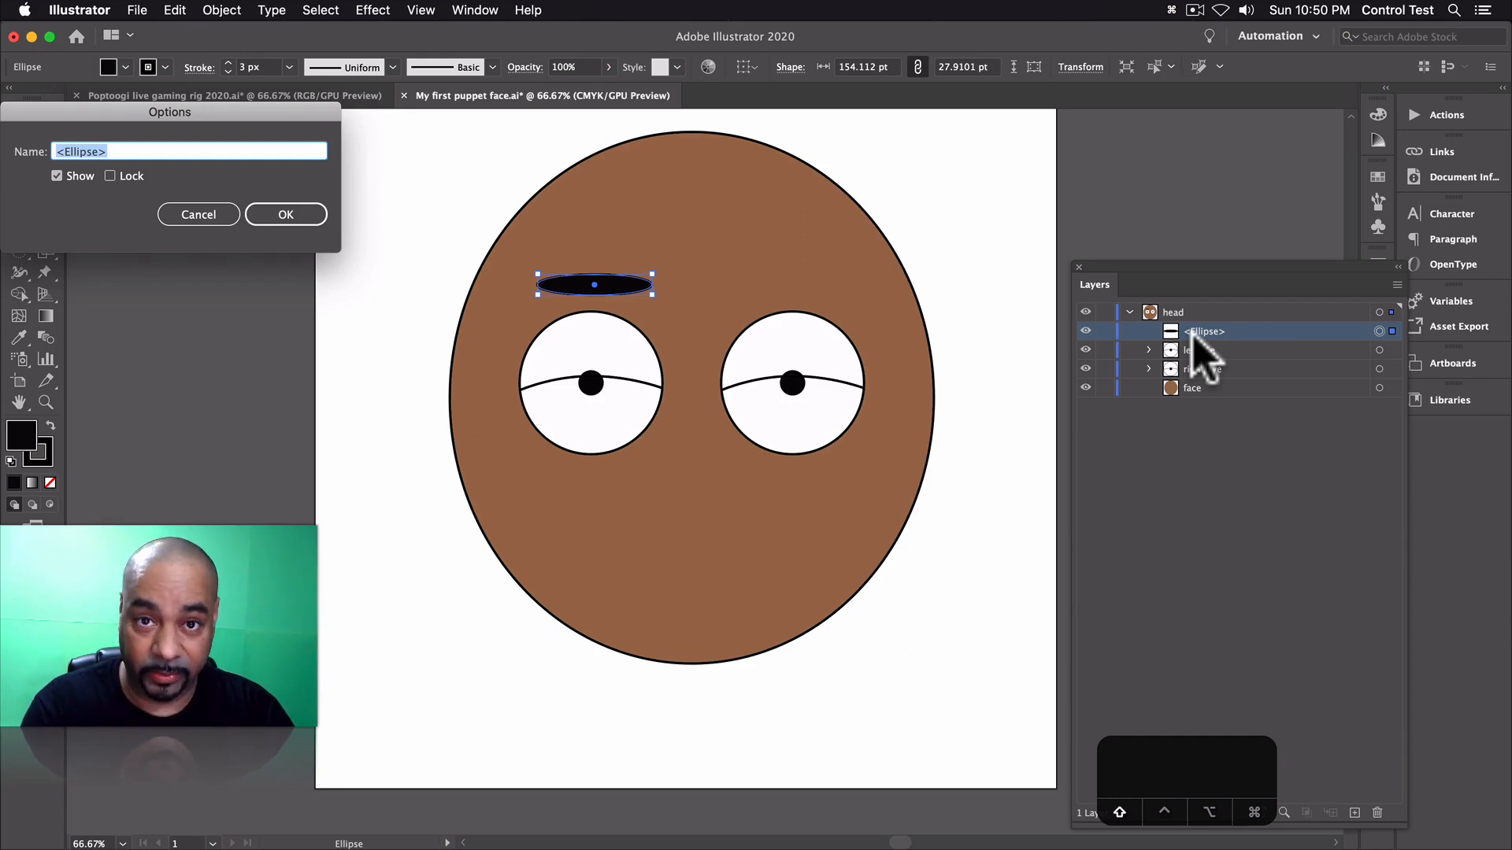
{"action": "type", "text": "+"}
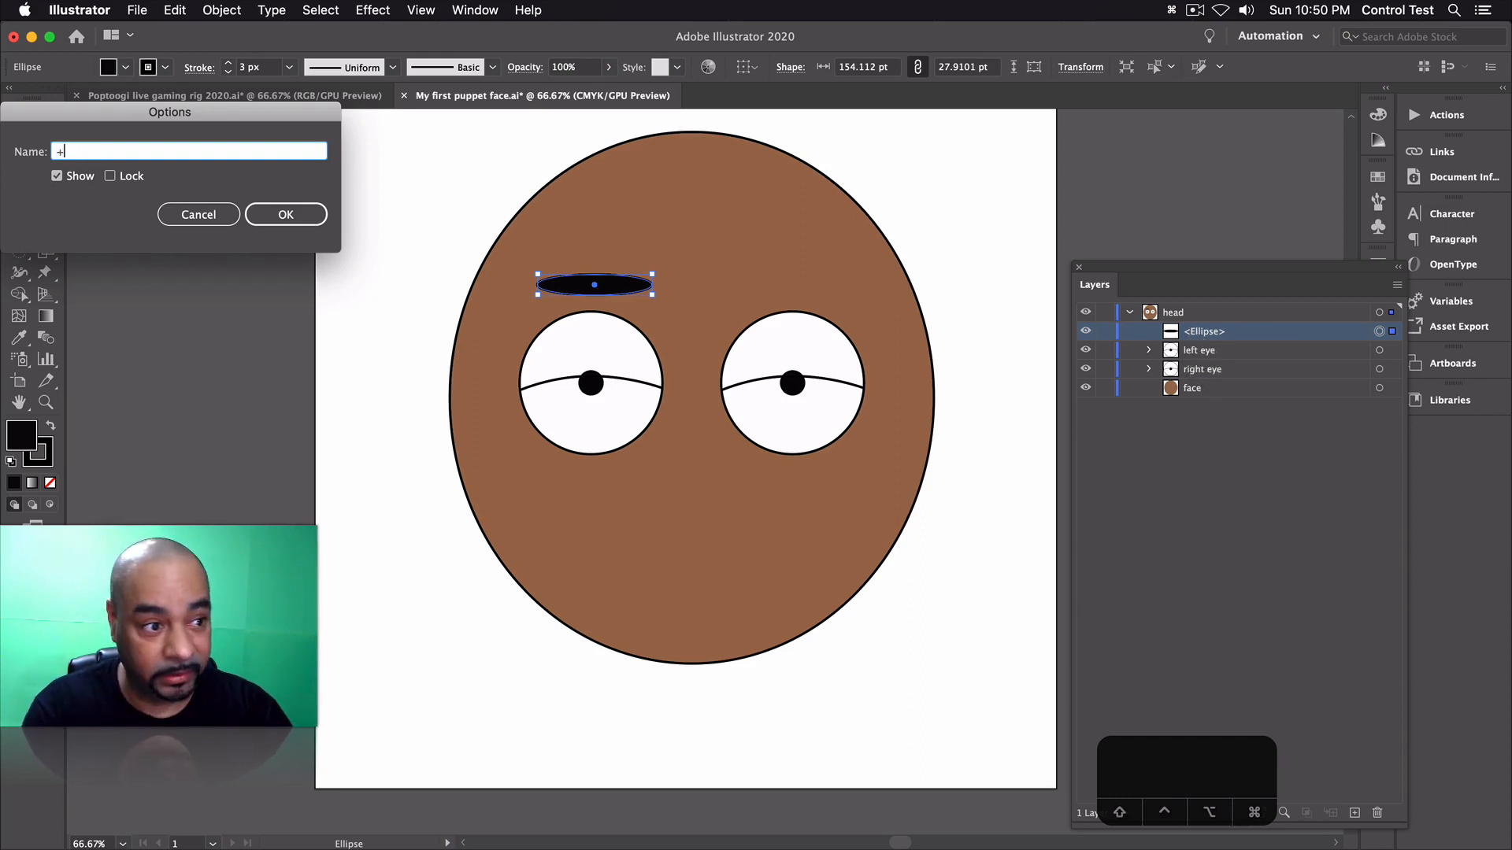
{"action": "type", "text": "rig"}
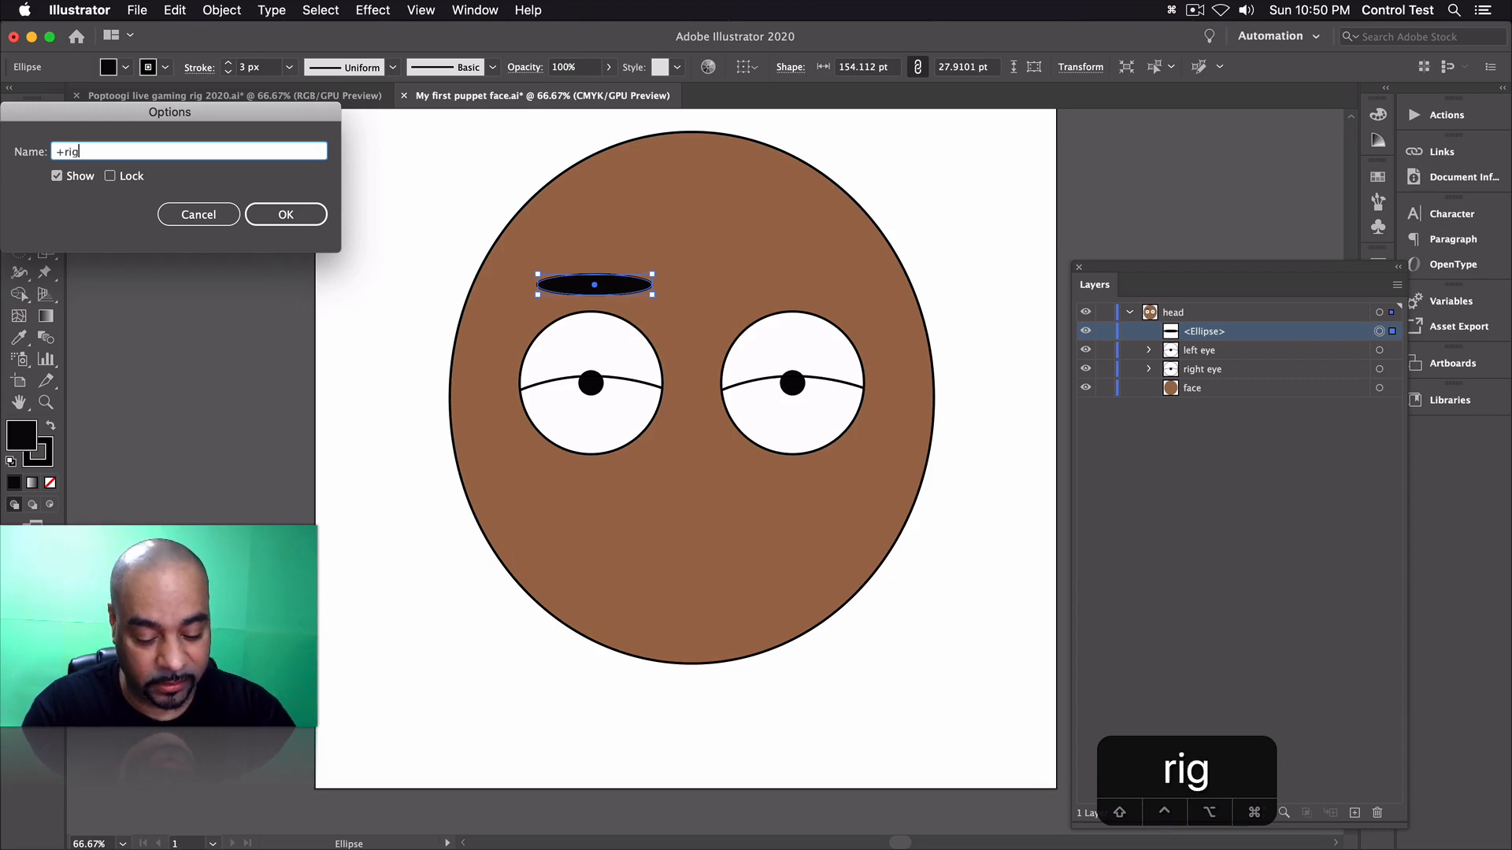
{"action": "type", "text": "ht"}
{"action": "key", "text": "BackSpace"}
{"action": "key", "text": "BackSpace"}
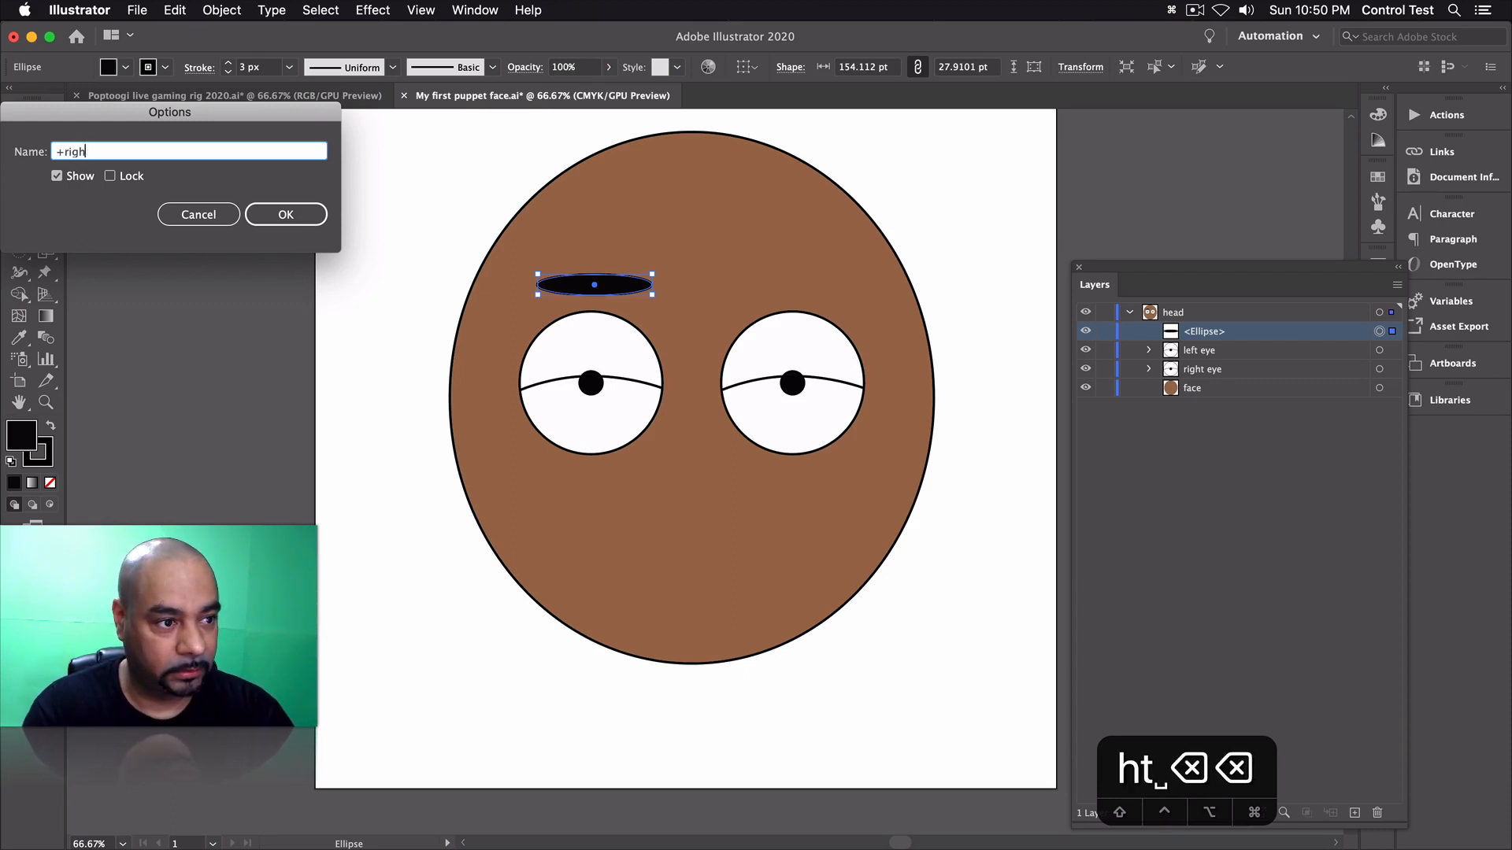
{"action": "type", "text": "t eyebrow"}
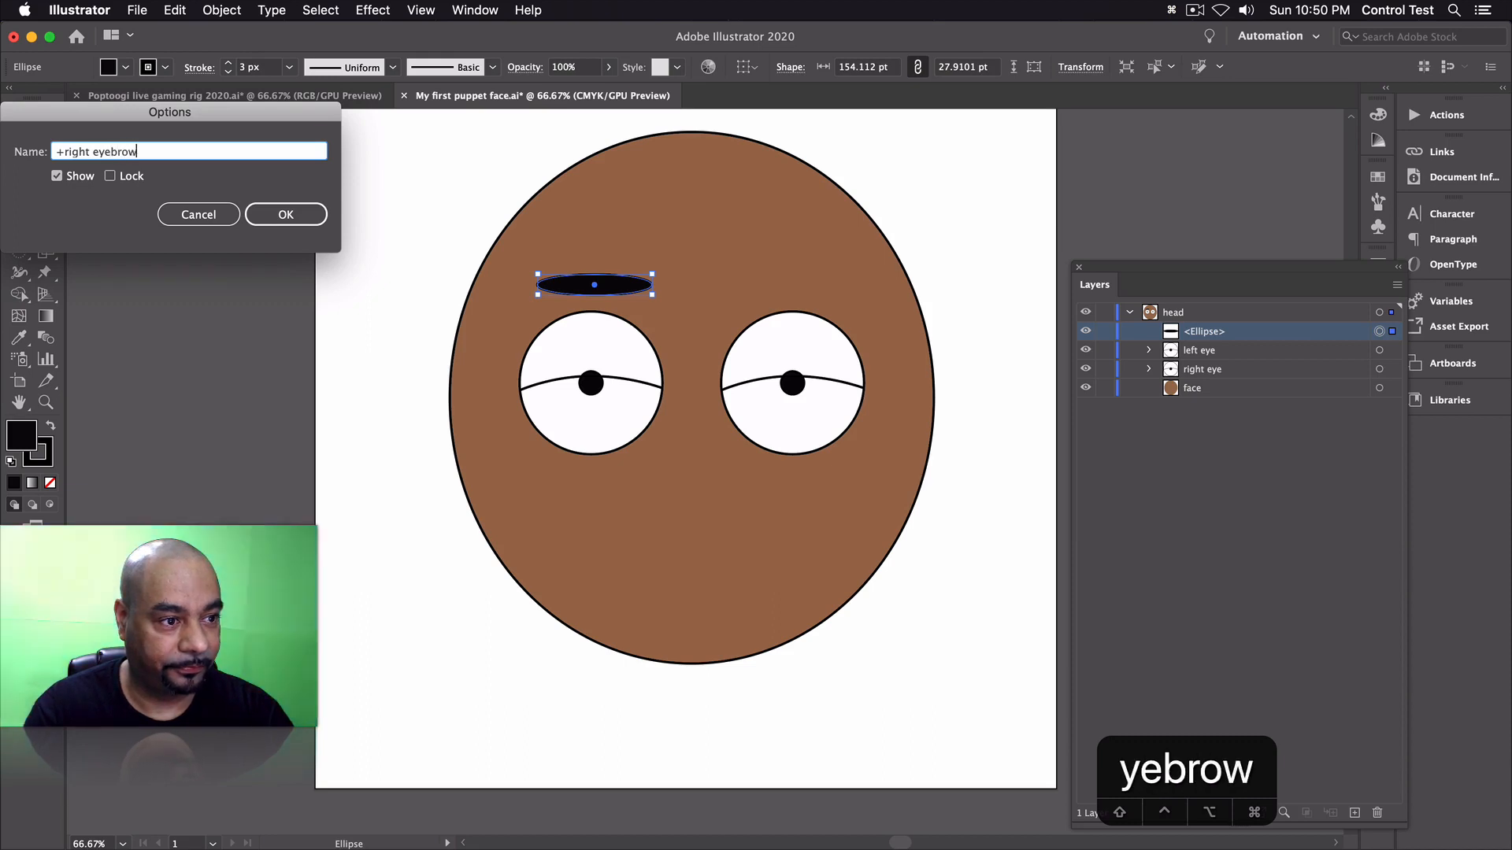
{"action": "key", "text": "Return"}
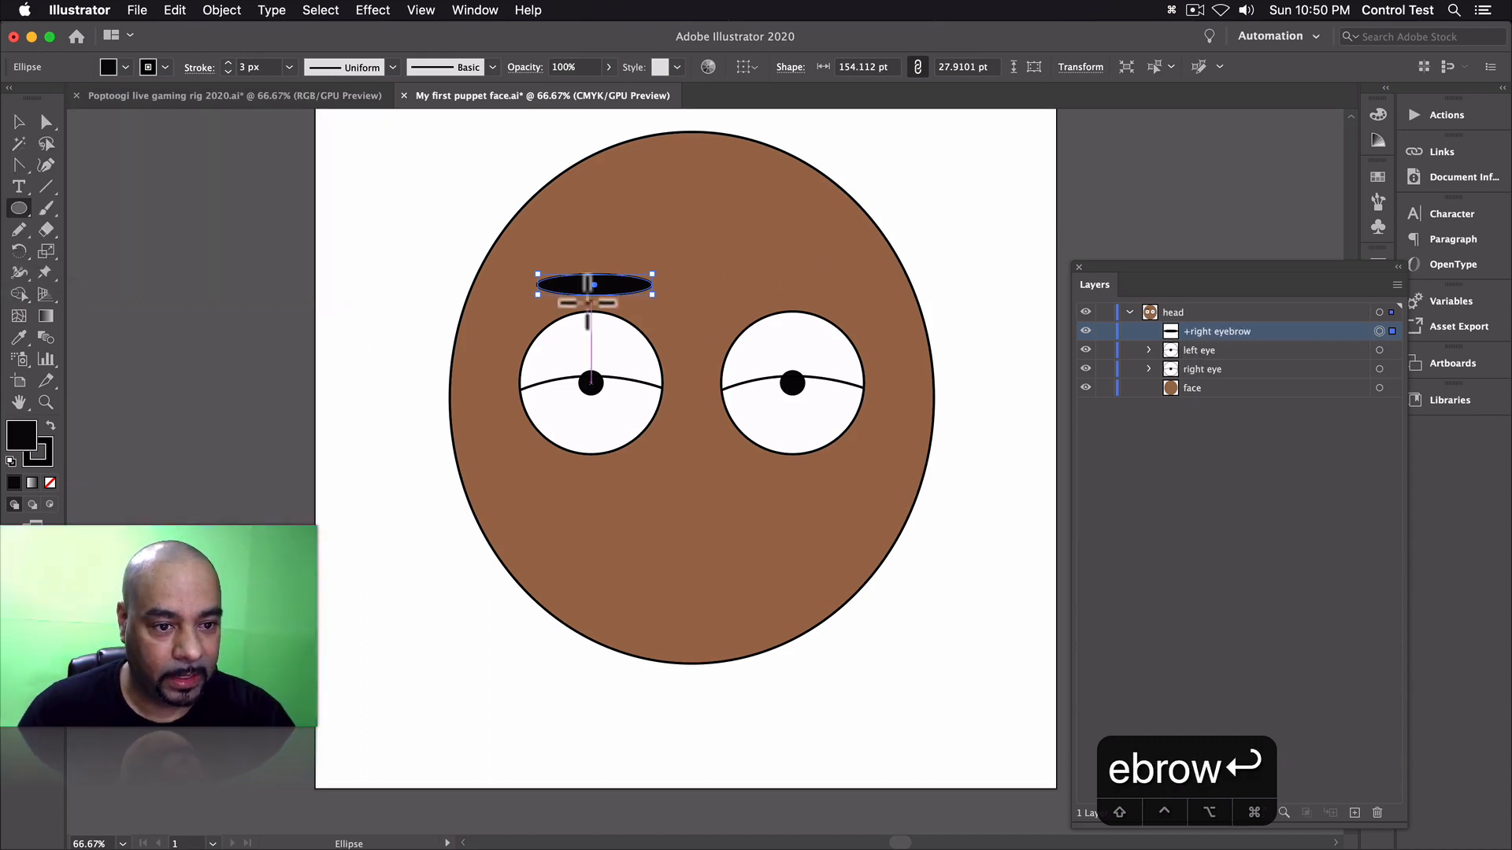
{"action": "key", "text": "v"}
{"action": "left_click_drag", "start_coordinate": [576, 285], "coordinate": [573, 286]}
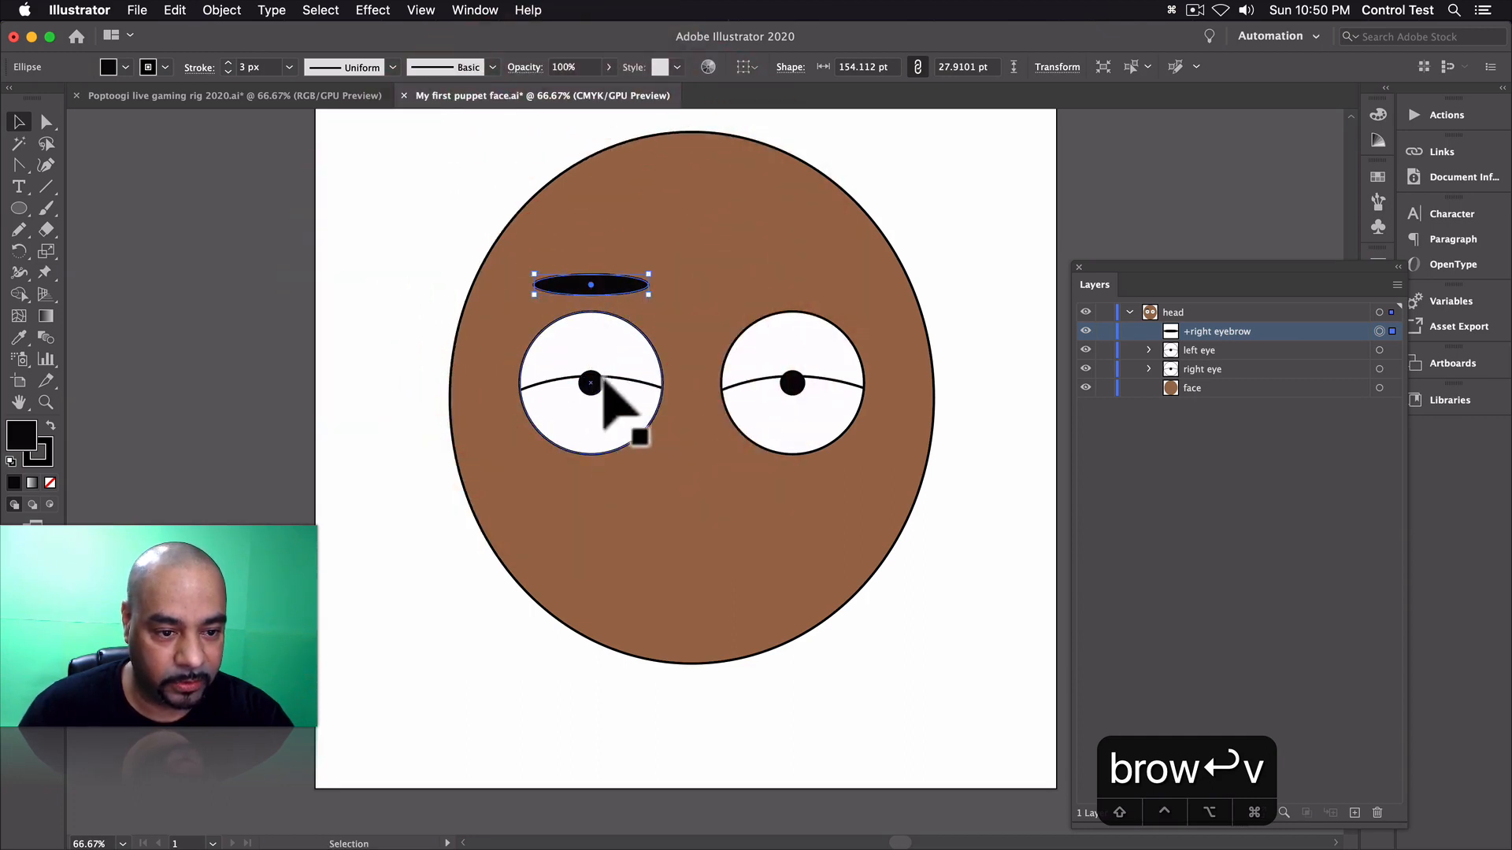
- Duplicate the right eyebrow as +left eyebrow and place the copy centered above the left eye
{"action": "left_click", "coordinate": [1225, 326]}
{"action": "left_click_drag", "start_coordinate": [1226, 325], "coordinate": [1222, 339]}
{"action": "double_click", "coordinate": [1196, 332]}
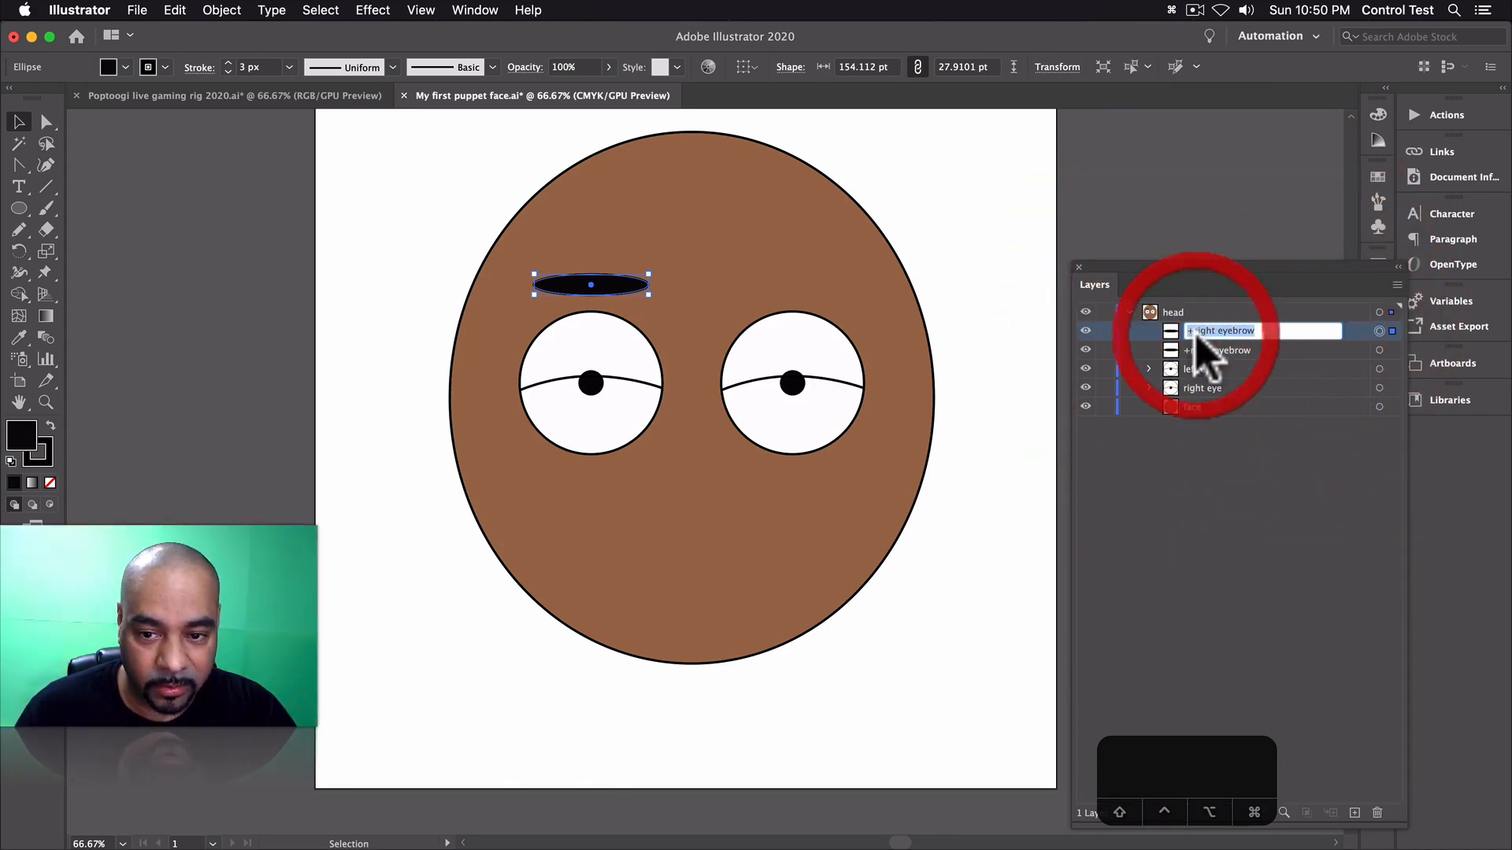
{"action": "left_click", "coordinate": [1200, 331]}
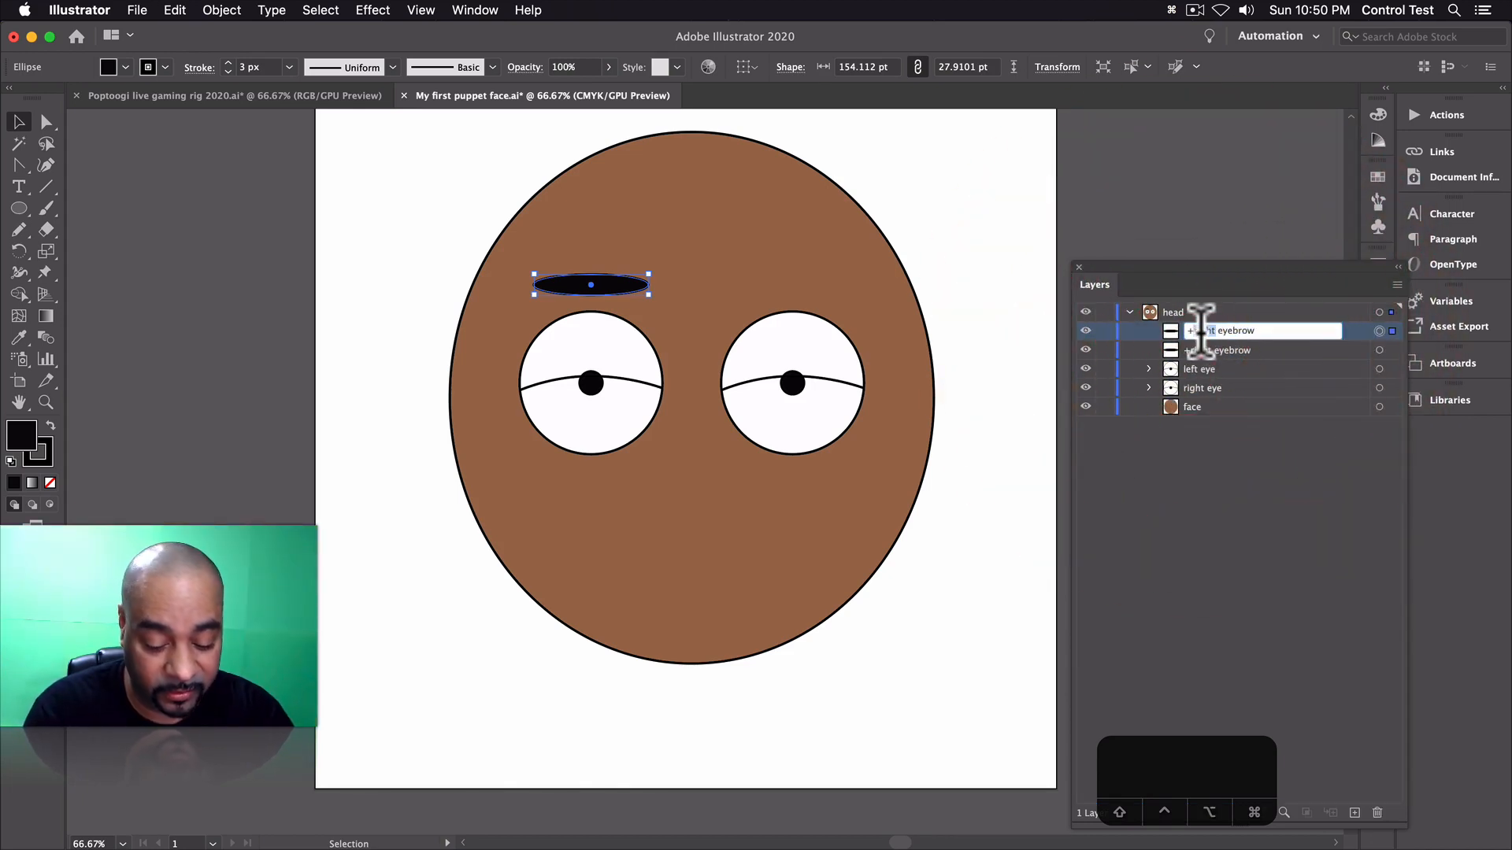
{"action": "type", "text": "left"}
{"action": "key", "text": "Return"}
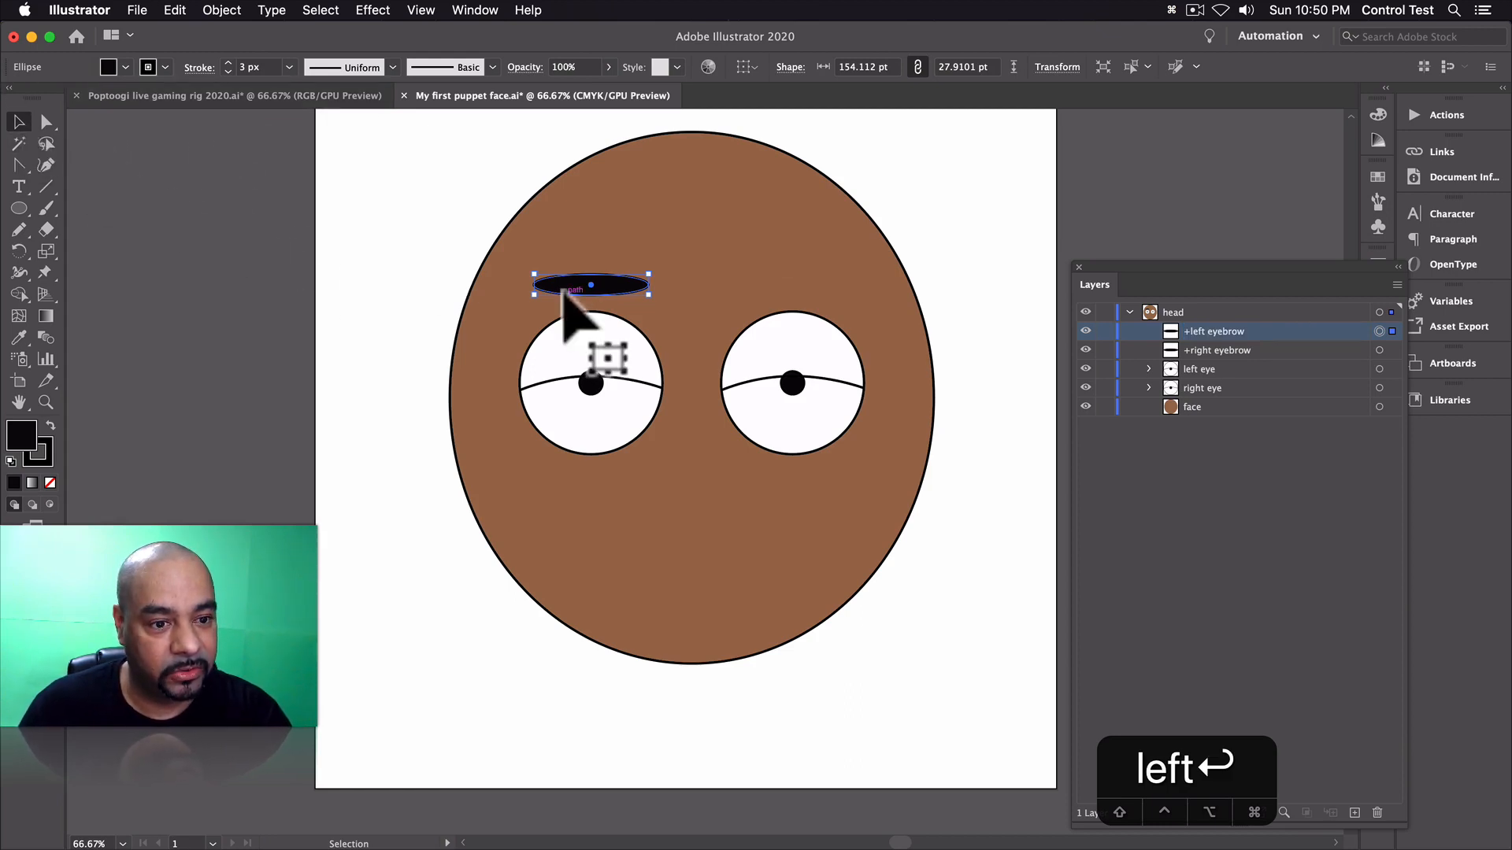
{"action": "left_click_drag", "start_coordinate": [572, 289], "coordinate": [769, 288]}
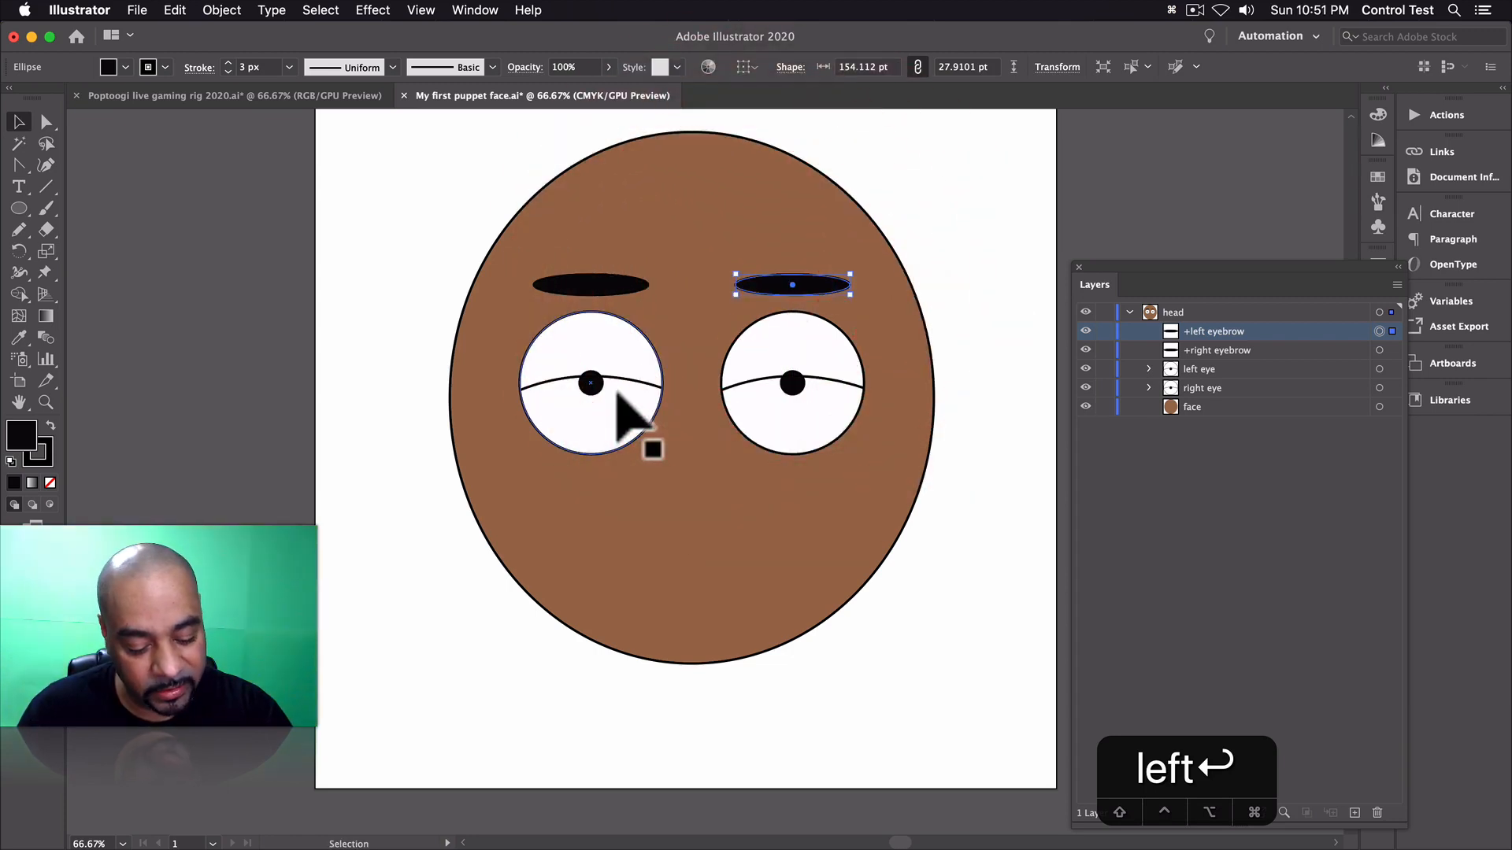
- Save the puppet artwork with the new eyebrows and switch to Character Animator
{"action": "key", "text": "super"}
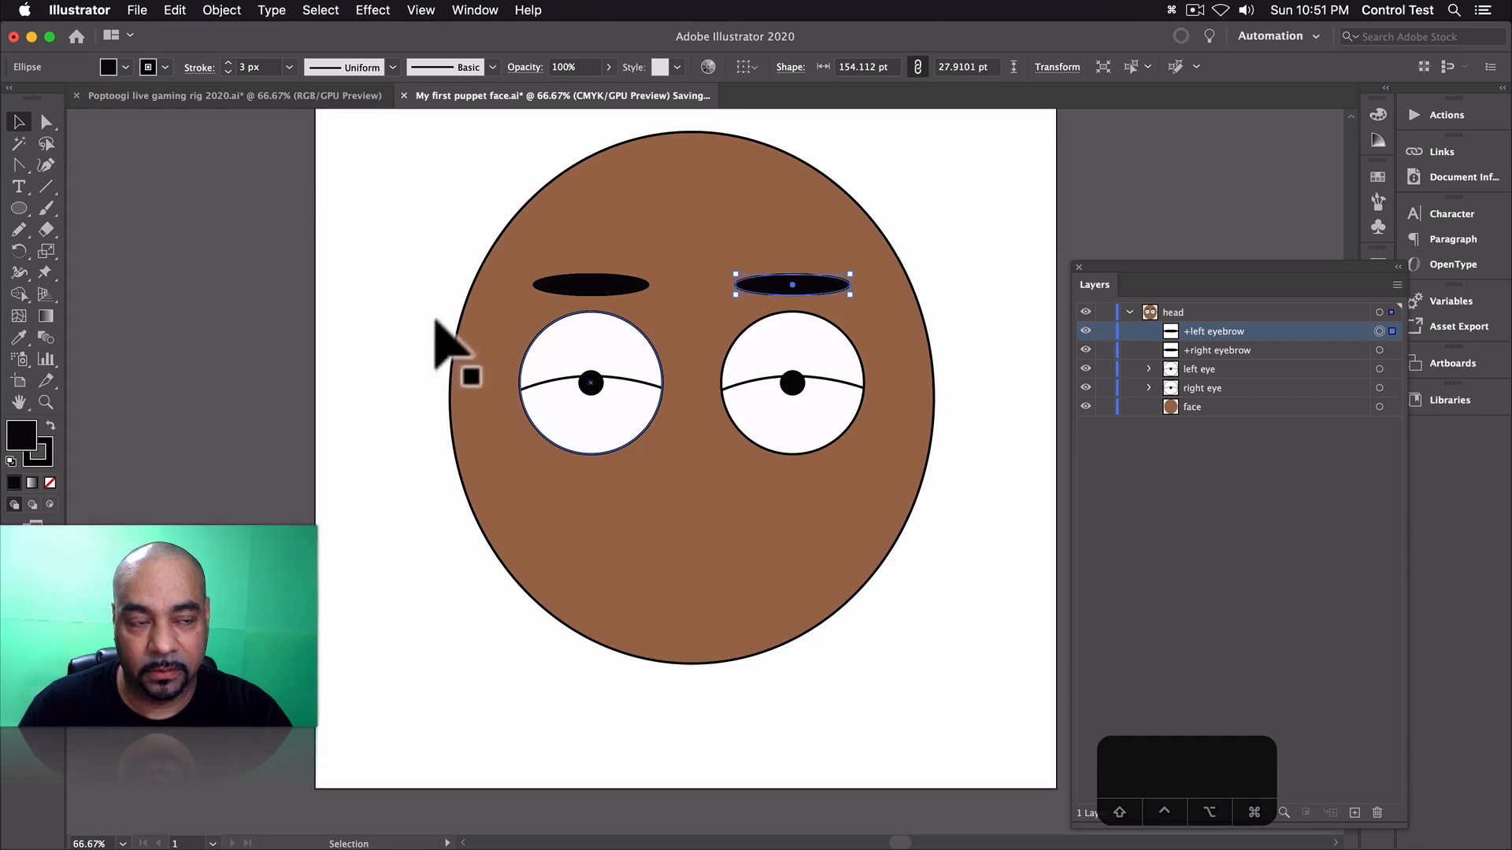
{"action": "left_click", "coordinate": [137, 10]}
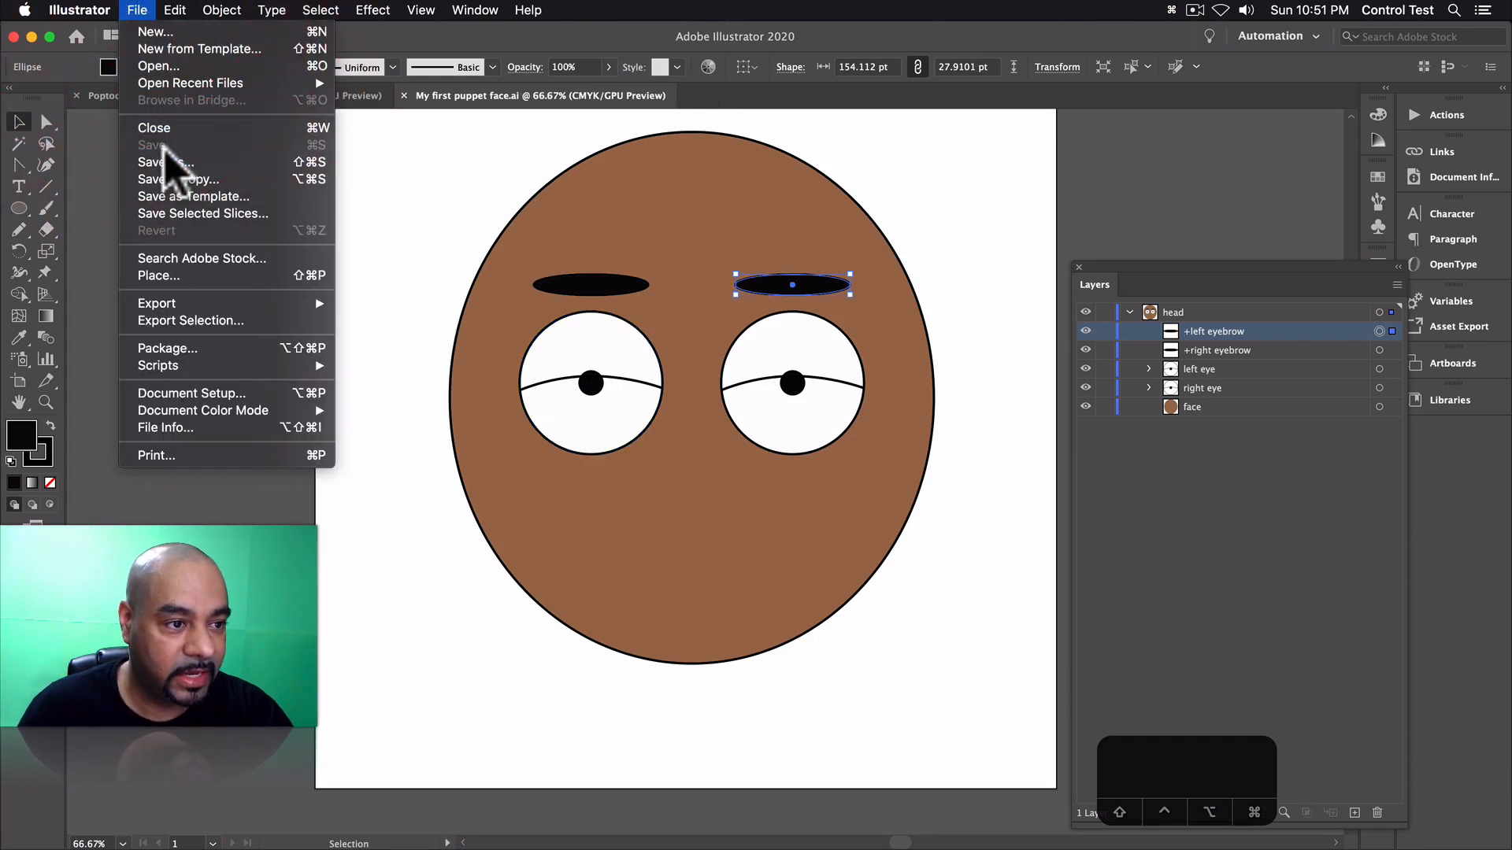
{"action": "left_click", "coordinate": [482, 192]}
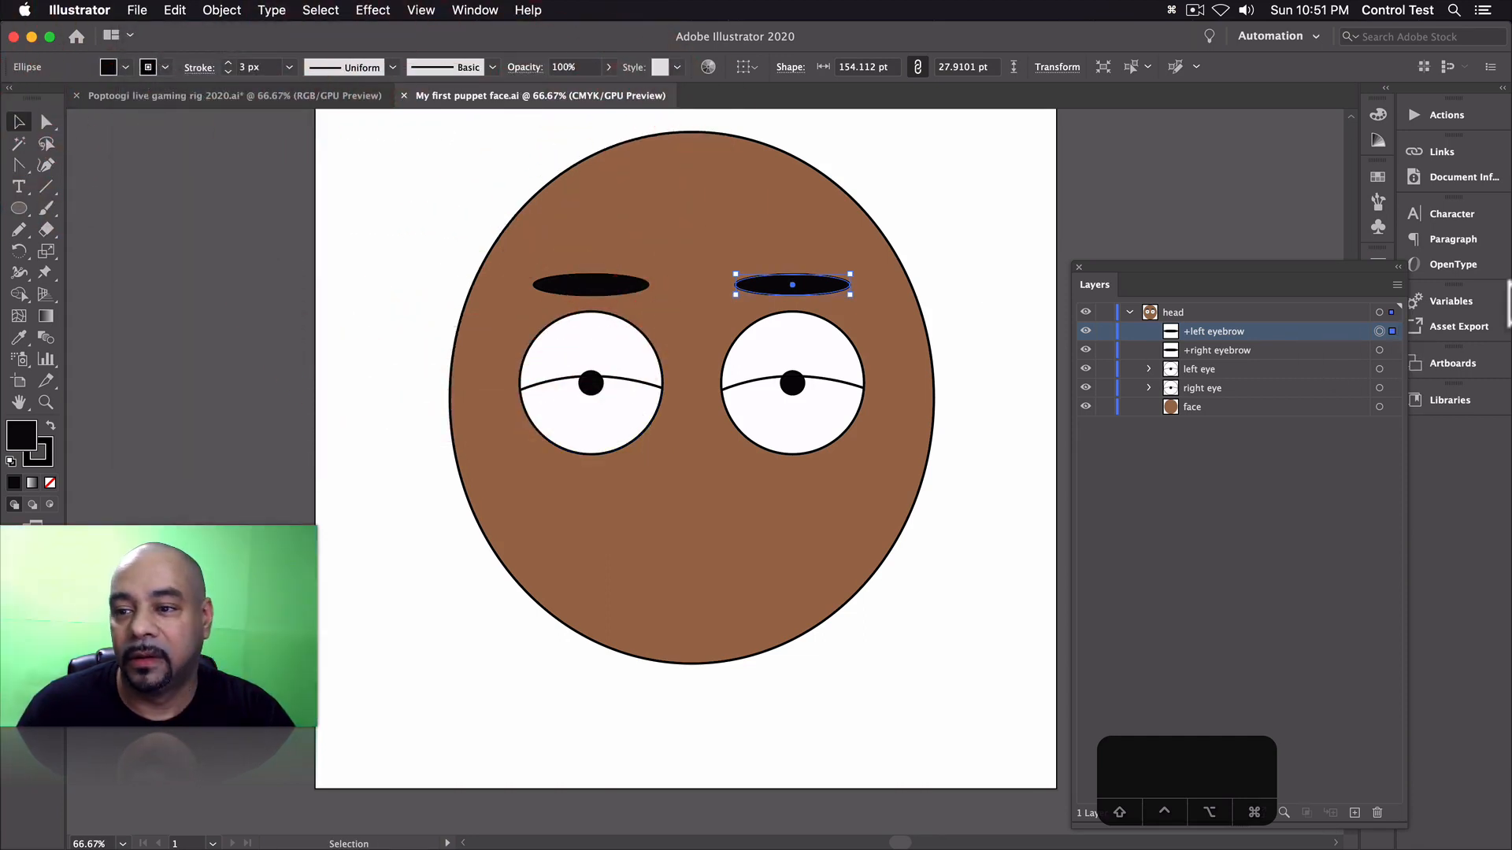
{"action": "left_click", "coordinate": [1467, 264]}
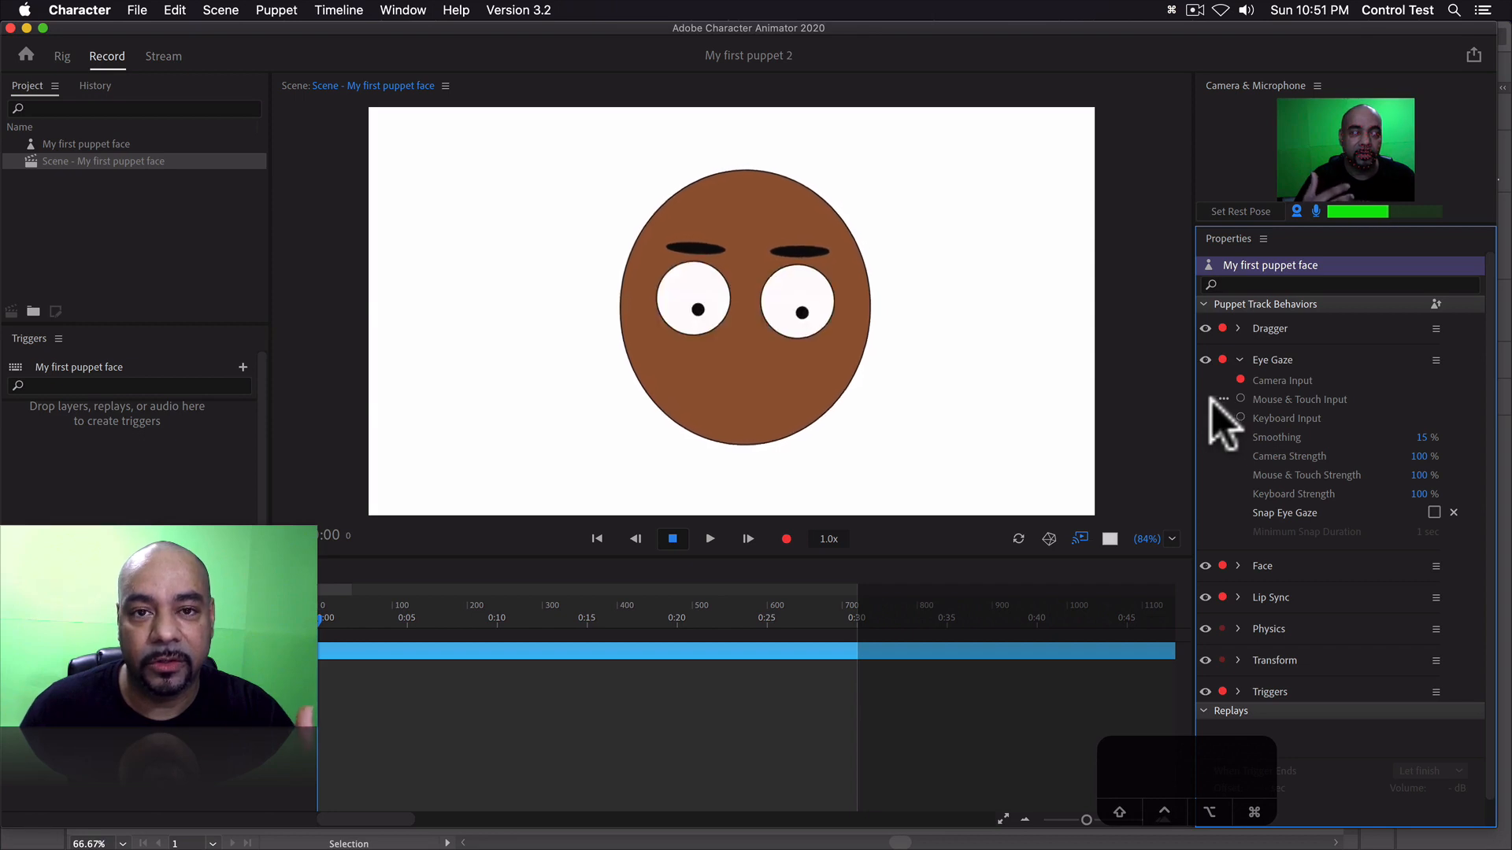
- Collapse the Eye Gaze settings and set the Face behavior's Eyebrow Strength to 83%
{"action": "left_click", "coordinate": [1239, 361]}
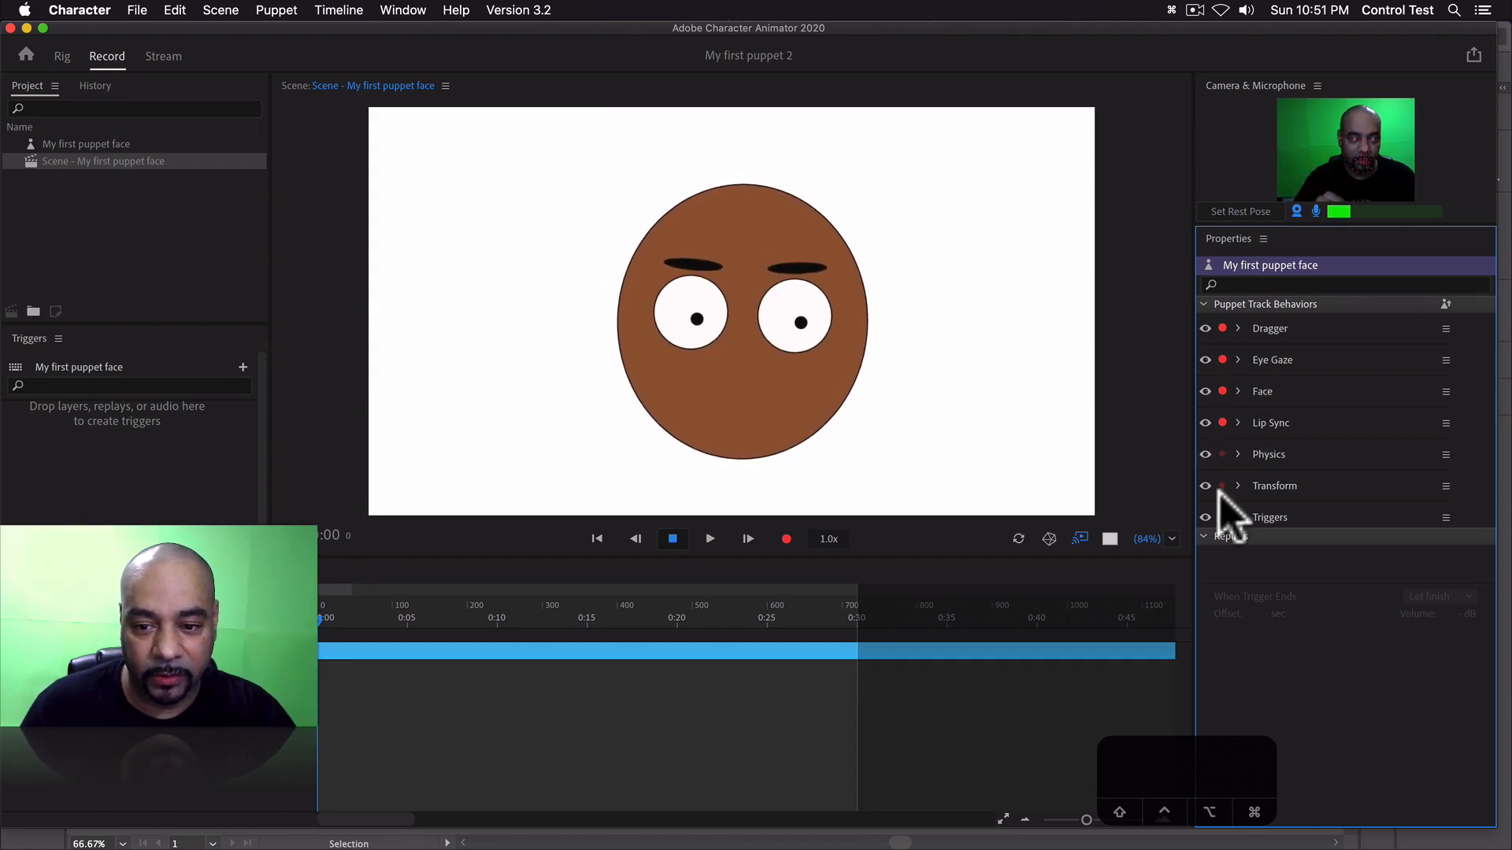
{"action": "left_click", "coordinate": [1240, 391]}
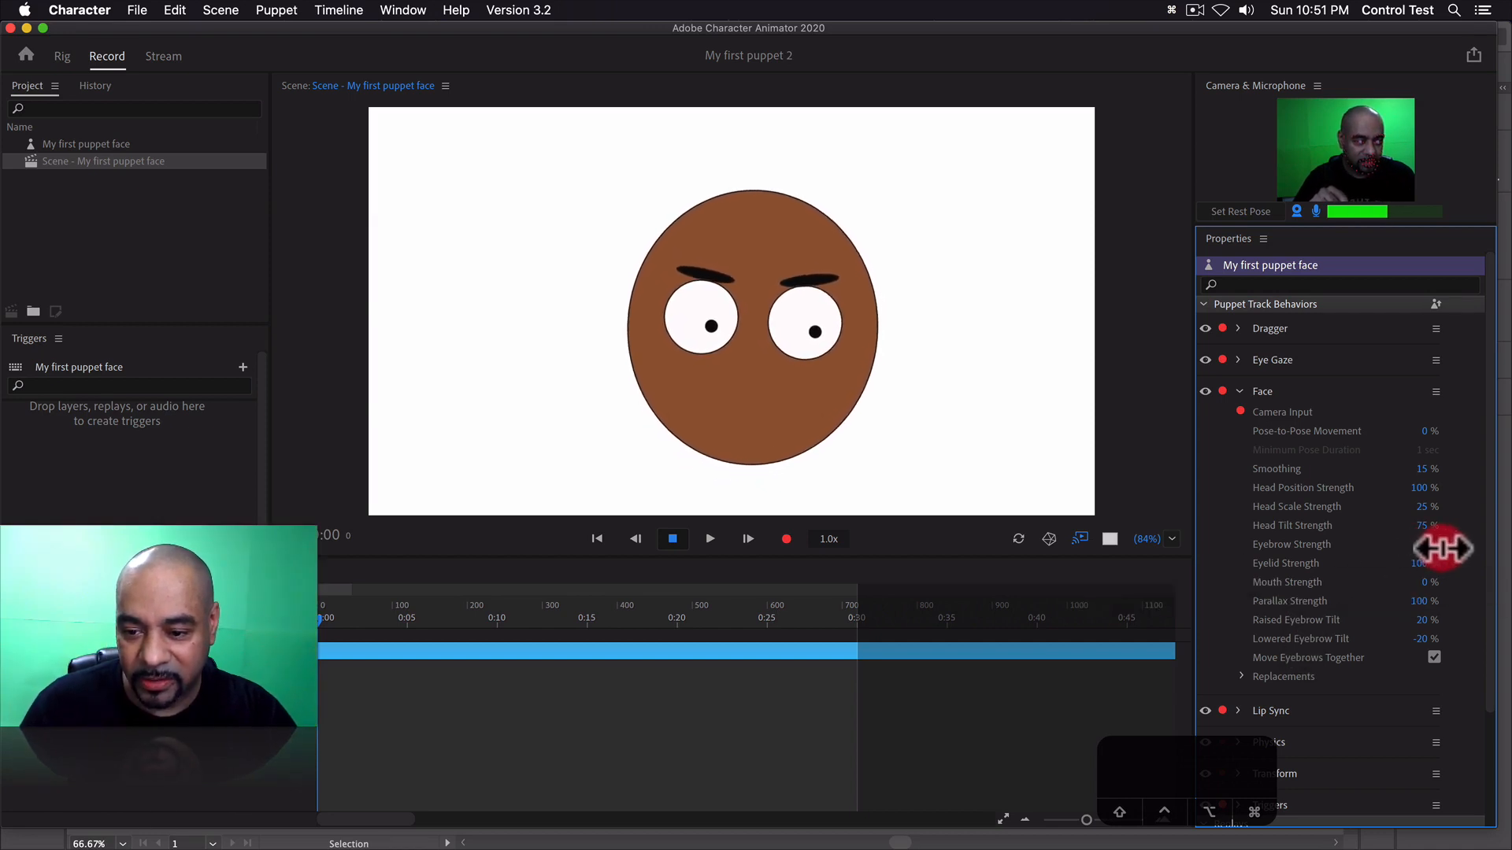
{"action": "left_click_drag", "start_coordinate": [1451, 549], "coordinate": [1449, 545]}
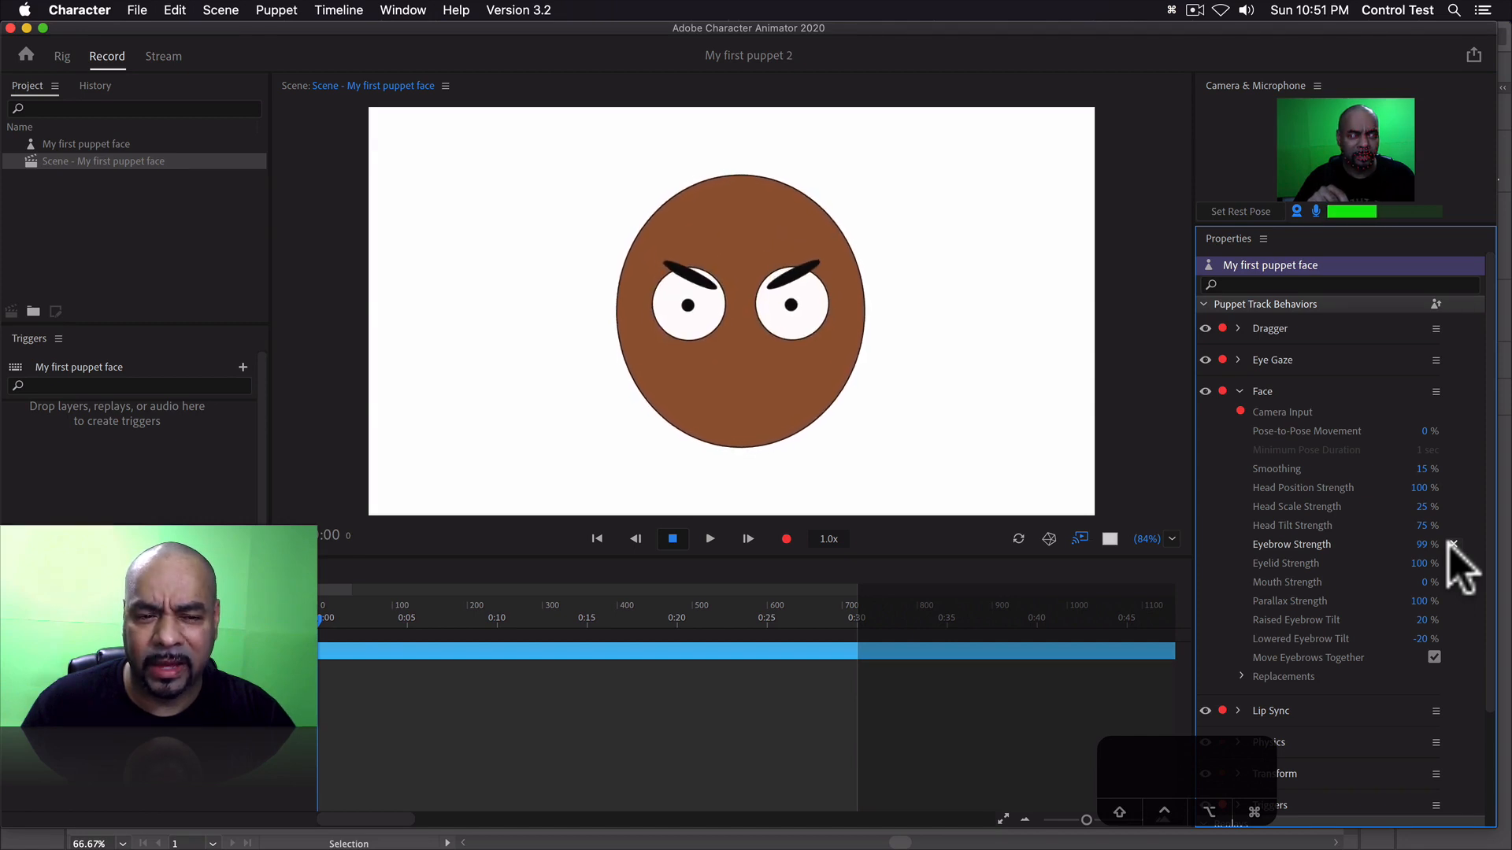
{"action": "left_click_drag", "start_coordinate": [1428, 548], "coordinate": [1398, 548]}
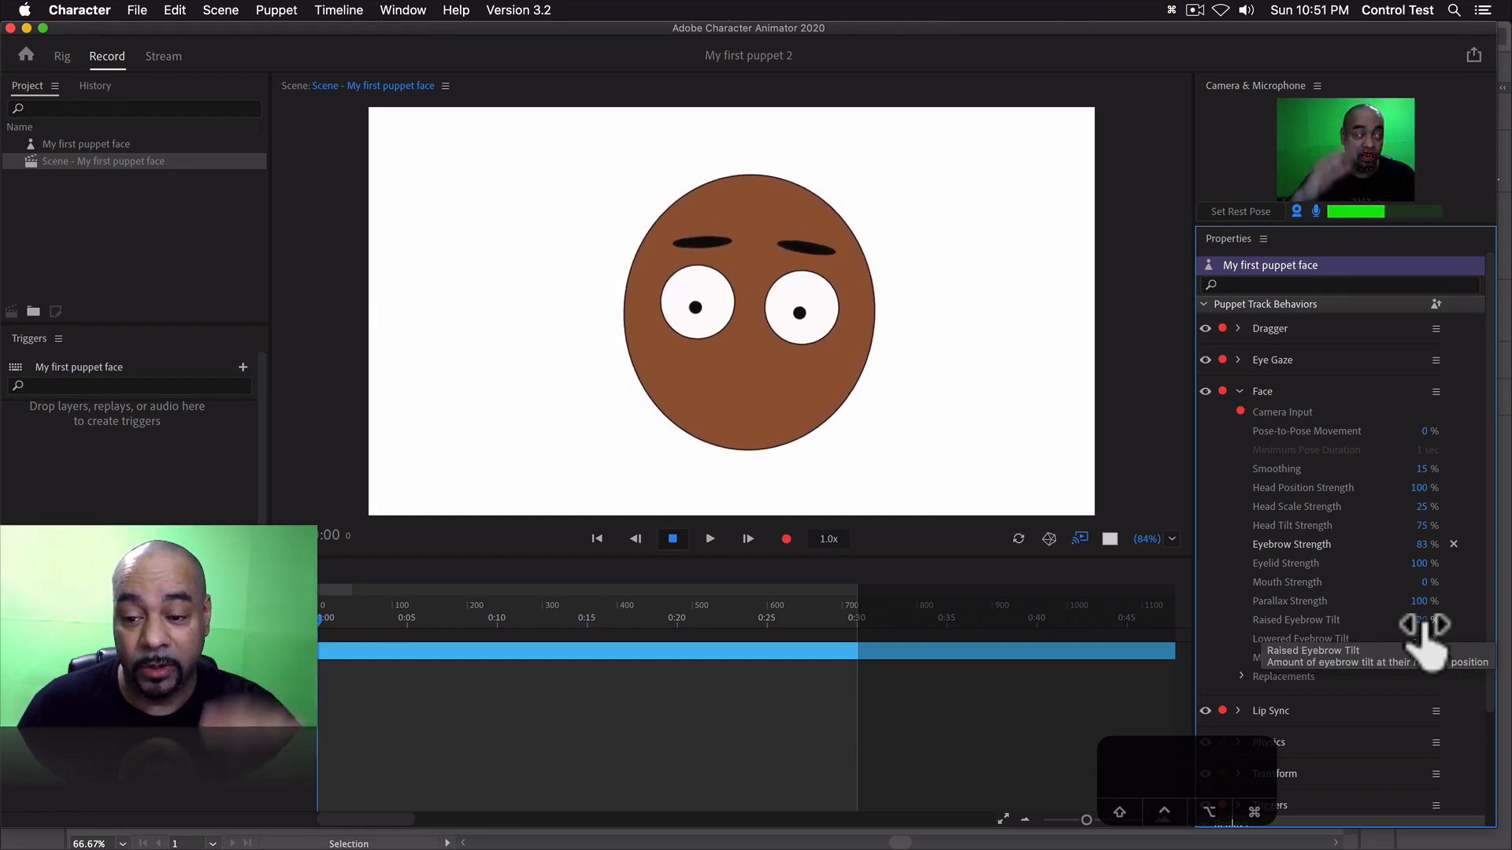
- Try out different Raised Eyebrow Tilt values for the Face behavior and leave it at 54%
{"action": "left_click_drag", "start_coordinate": [1424, 625], "coordinate": [1422, 624]}
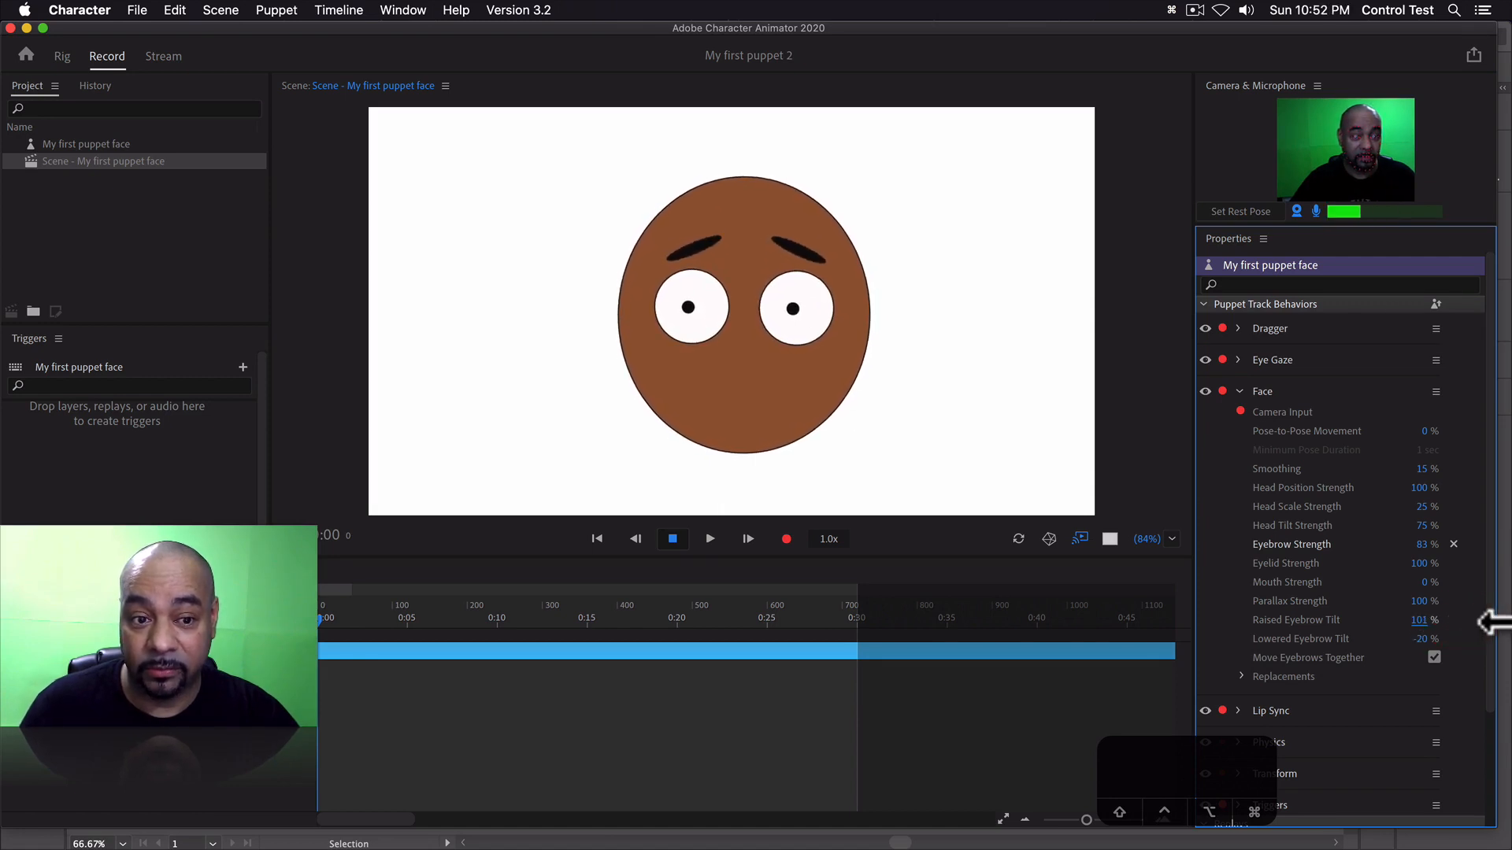
{"action": "left_click_drag", "start_coordinate": [1508, 622], "coordinate": [1500, 622]}
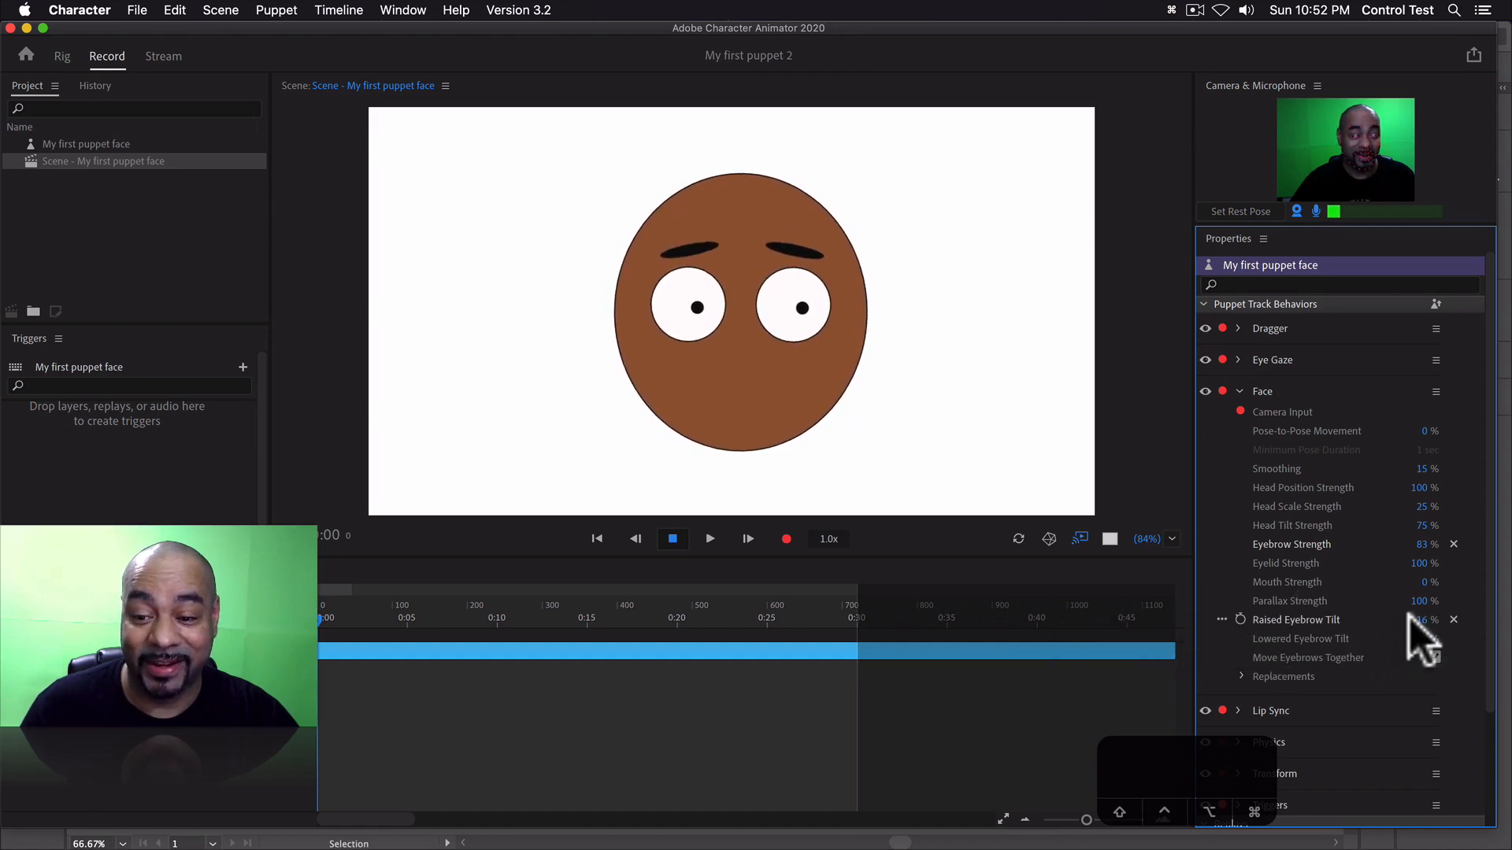
{"action": "left_click_drag", "start_coordinate": [1409, 618], "coordinate": [1410, 622]}
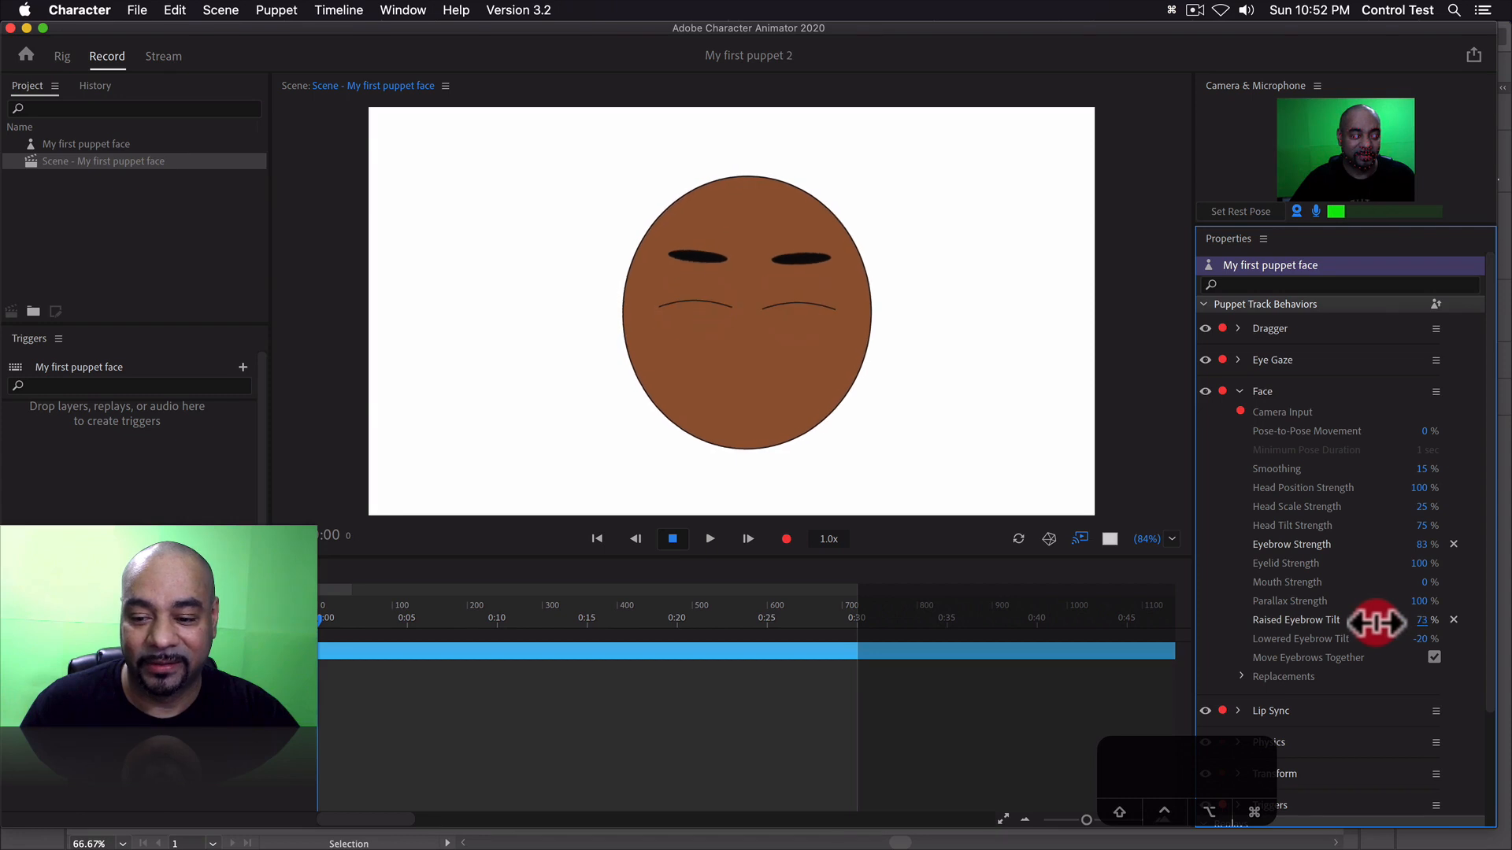
{"action": "left_click_drag", "start_coordinate": [1392, 625], "coordinate": [1395, 622]}
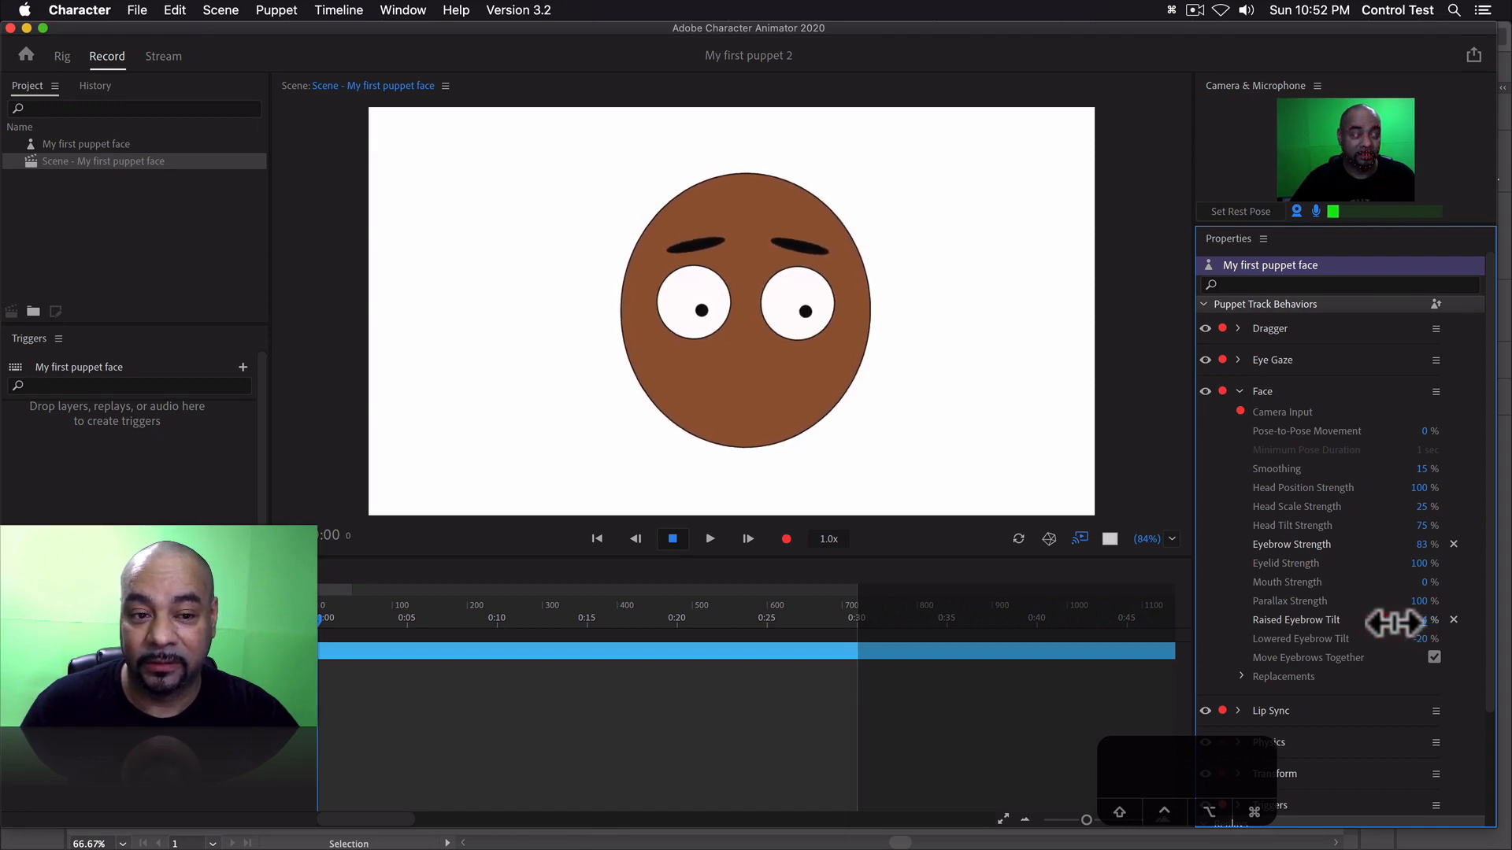
{"action": "left_click_drag", "start_coordinate": [1394, 623], "coordinate": [1392, 619]}
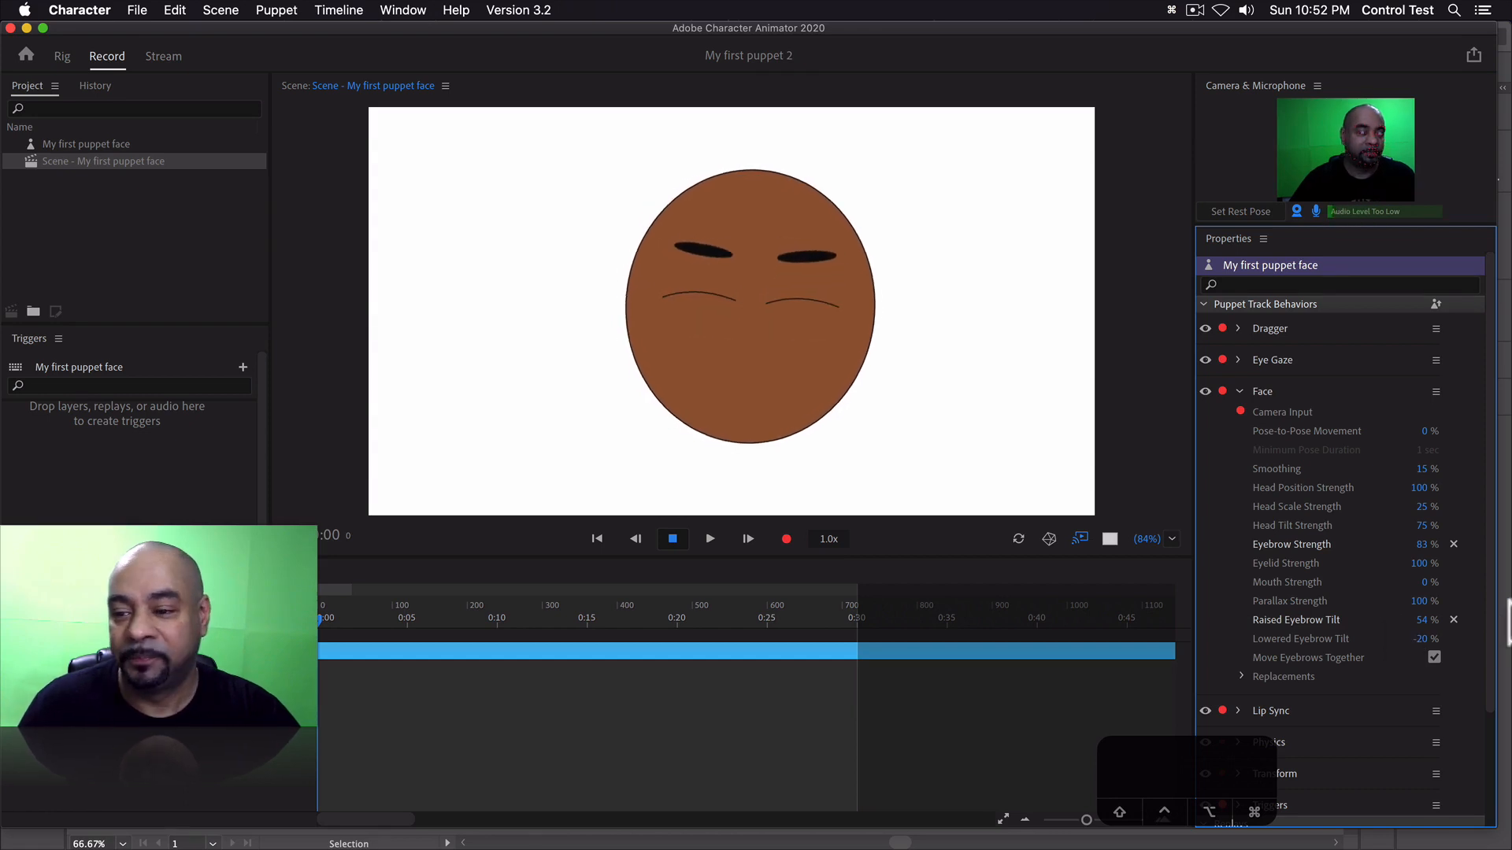
- Switch back to Illustrator and draw an ear ellipse about 173 × 226 pt overlapping the face's edge beside the right eye
{"action": "left_click", "coordinate": [1464, 526]}
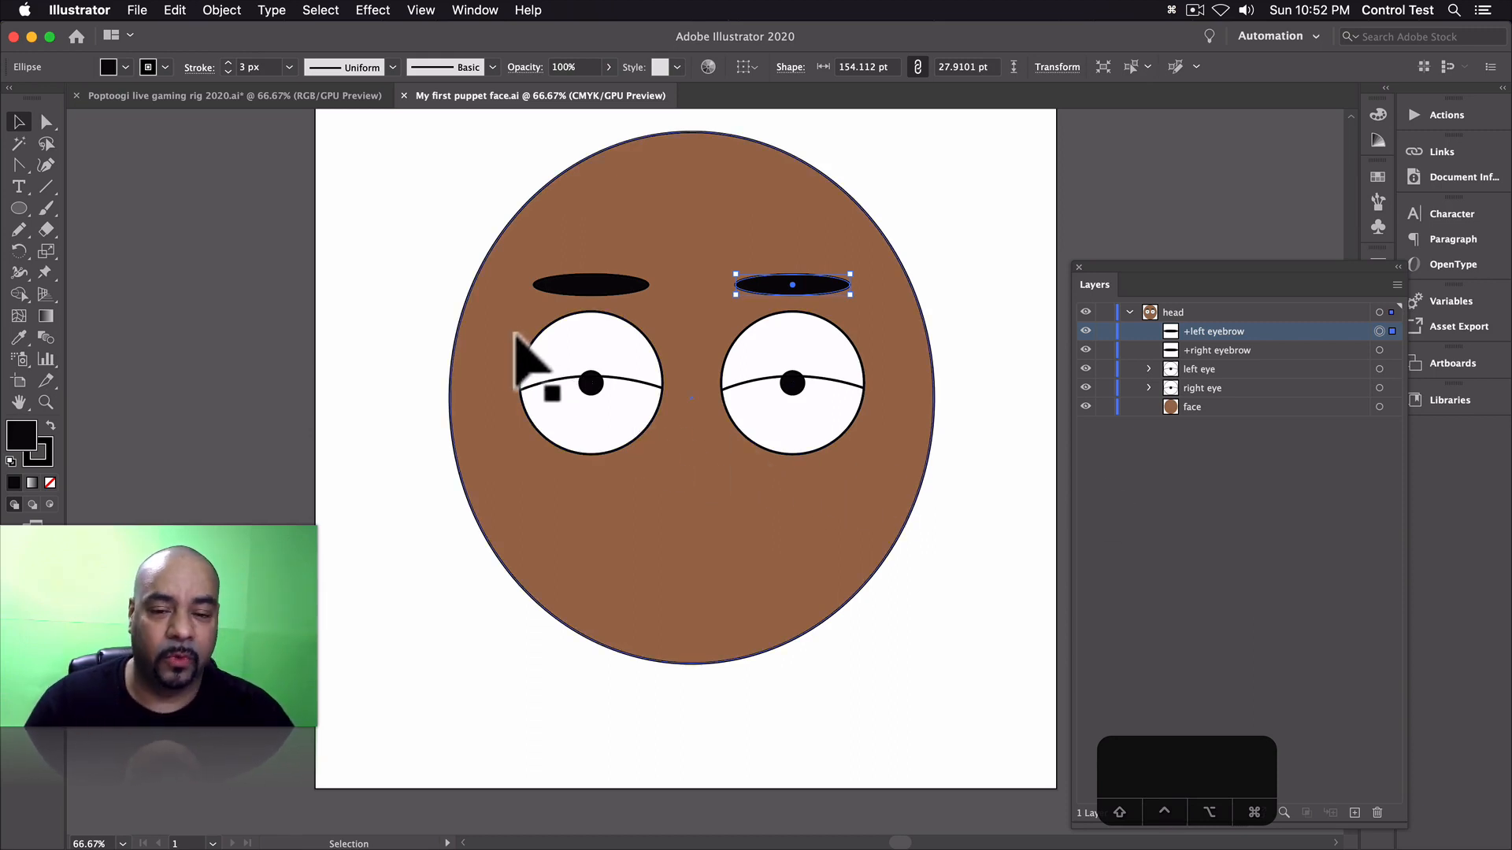
{"action": "left_click", "coordinate": [19, 210]}
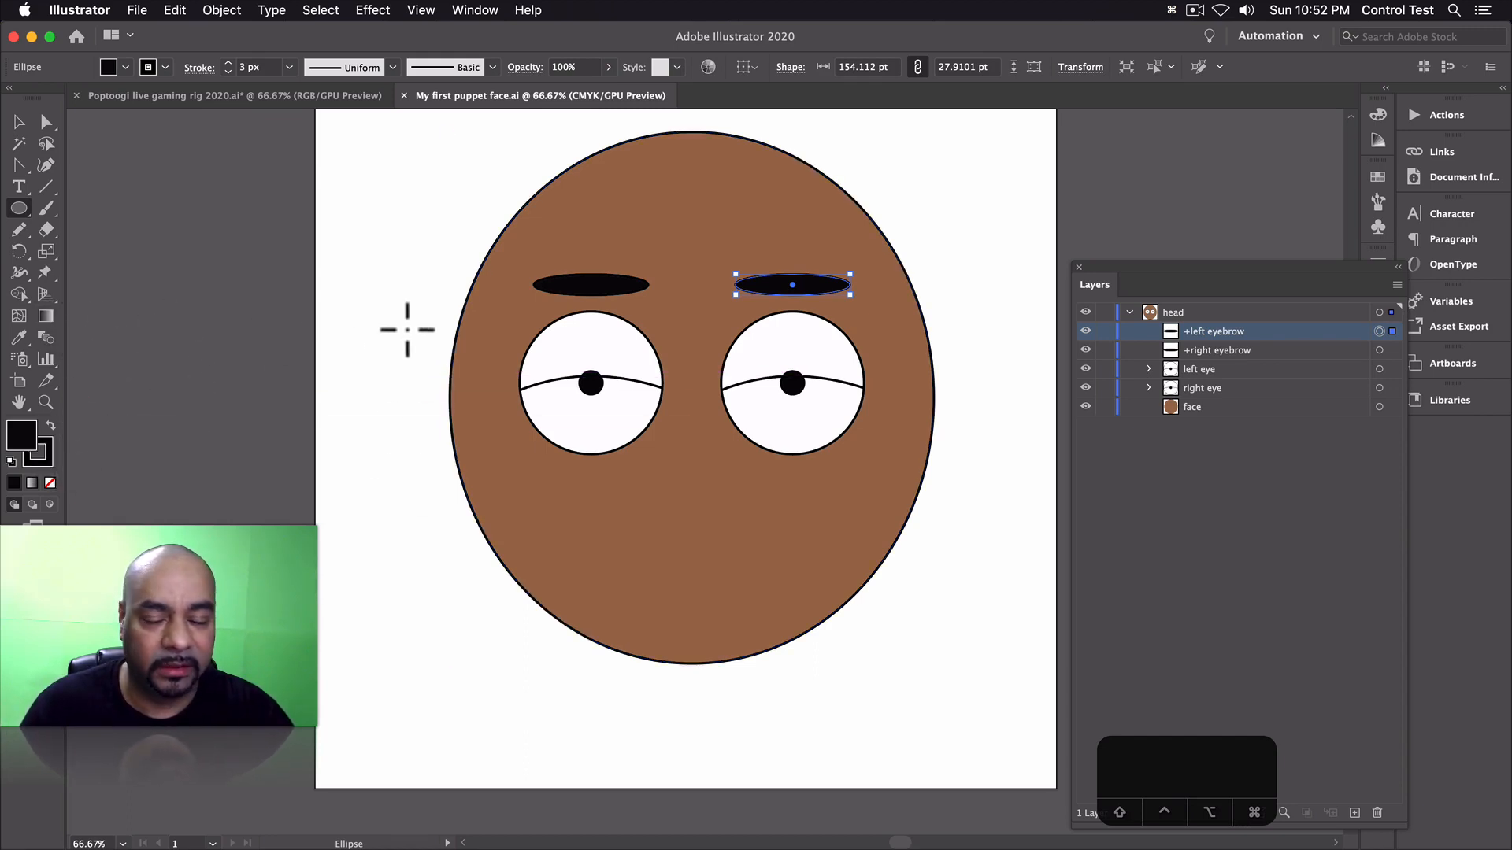
{"action": "left_click_drag", "start_coordinate": [406, 325], "coordinate": [533, 493]}
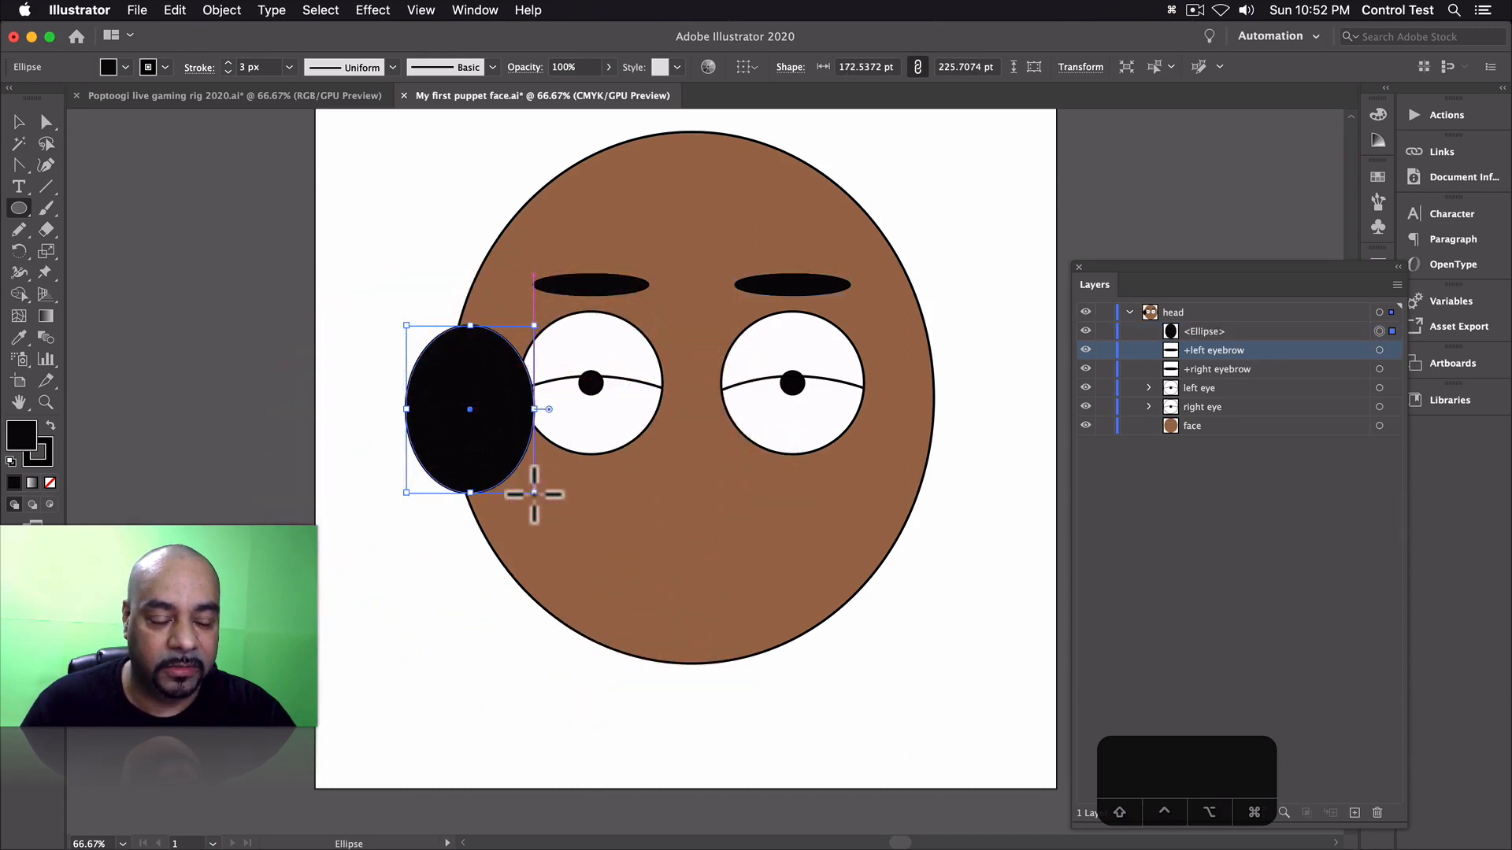
- Rename the new ellipse as right ear and fill it with the brown sampled from the face
{"action": "double_click", "coordinate": [1197, 331]}
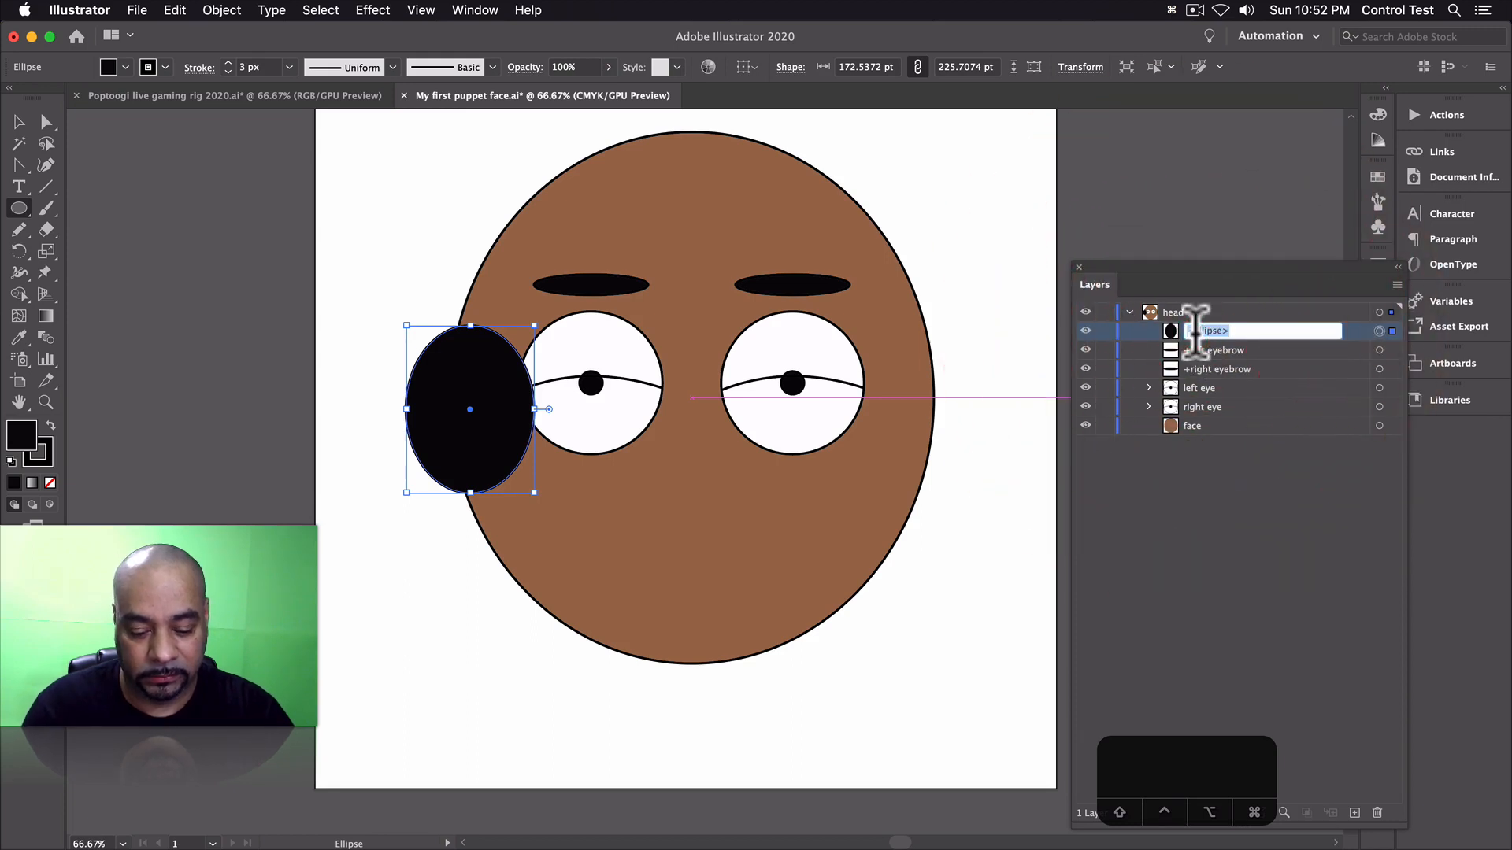
{"action": "type", "text": "right ey"}
{"action": "key", "text": "BackSpace"}
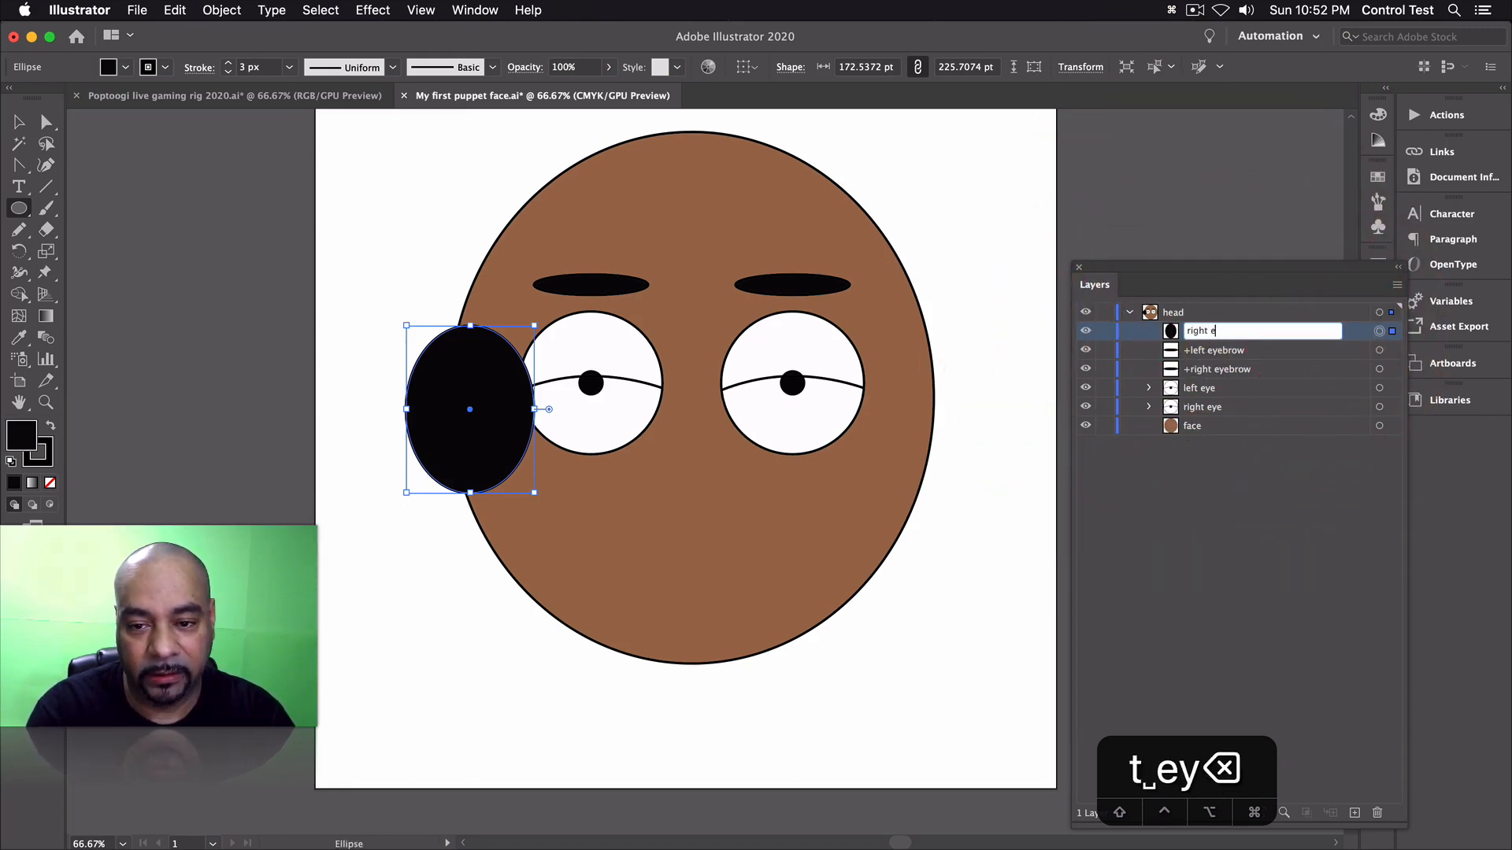
{"action": "type", "text": "ar"}
{"action": "key", "text": "Return"}
{"action": "key", "text": "i"}
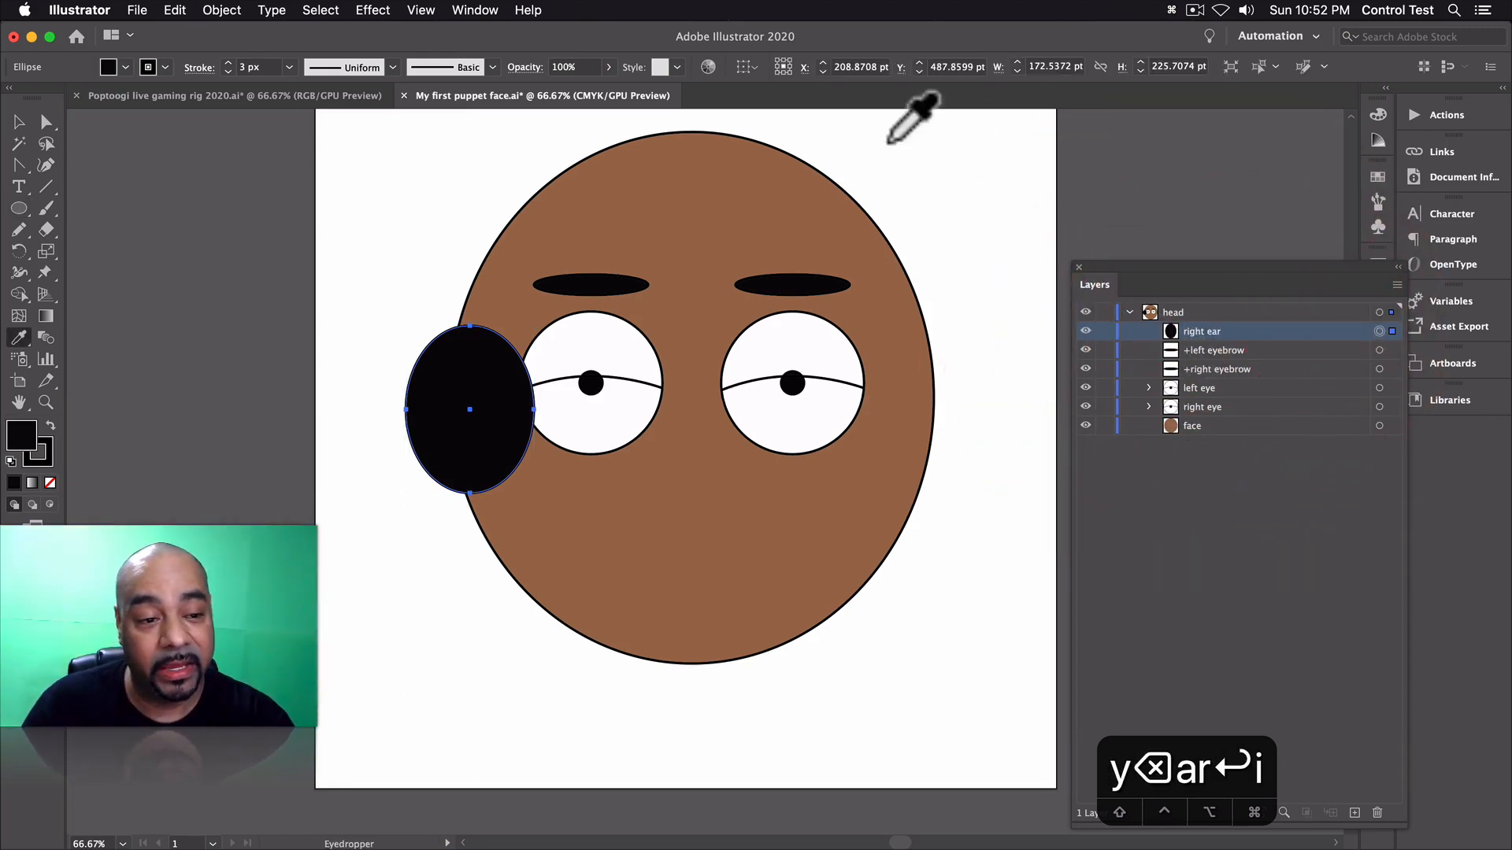
{"action": "left_click", "coordinate": [685, 172]}
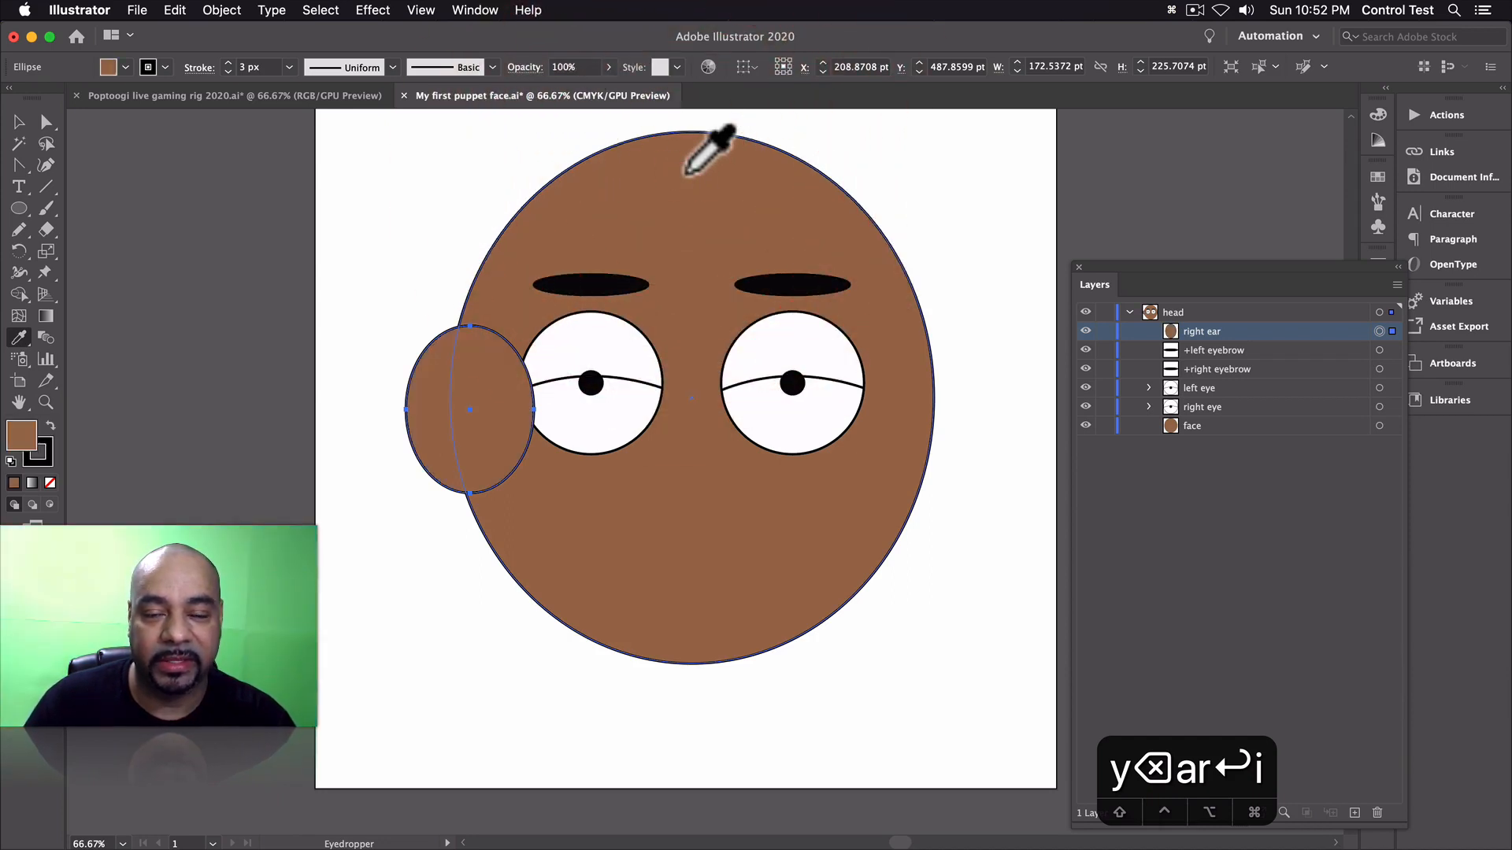
- Move the right ear below the face in the layer order and shift it slightly outward from the head
{"action": "left_click_drag", "start_coordinate": [1248, 334], "coordinate": [1249, 435]}
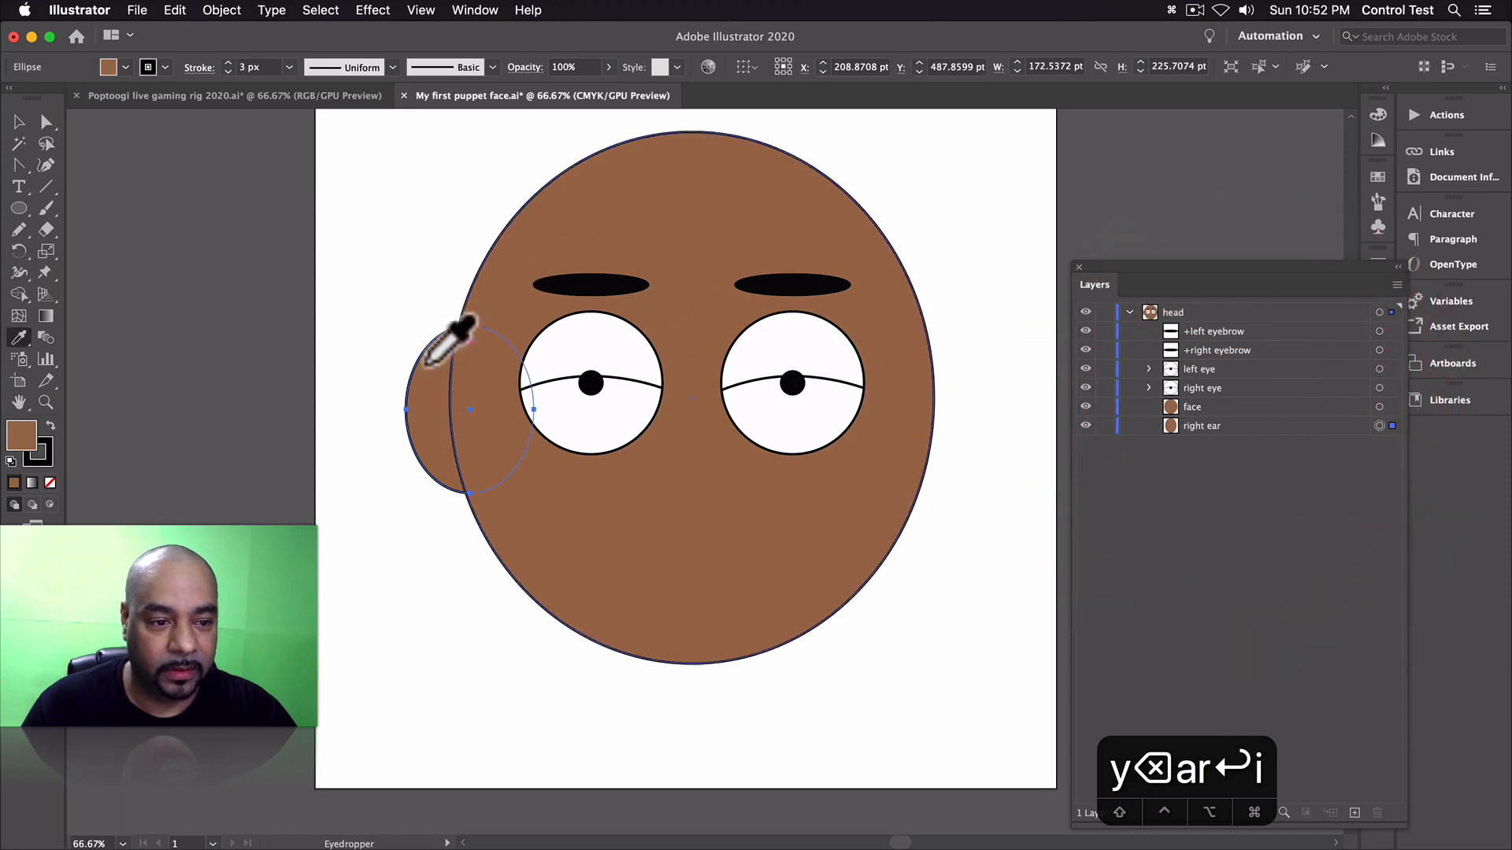
{"action": "left_click", "coordinate": [19, 121]}
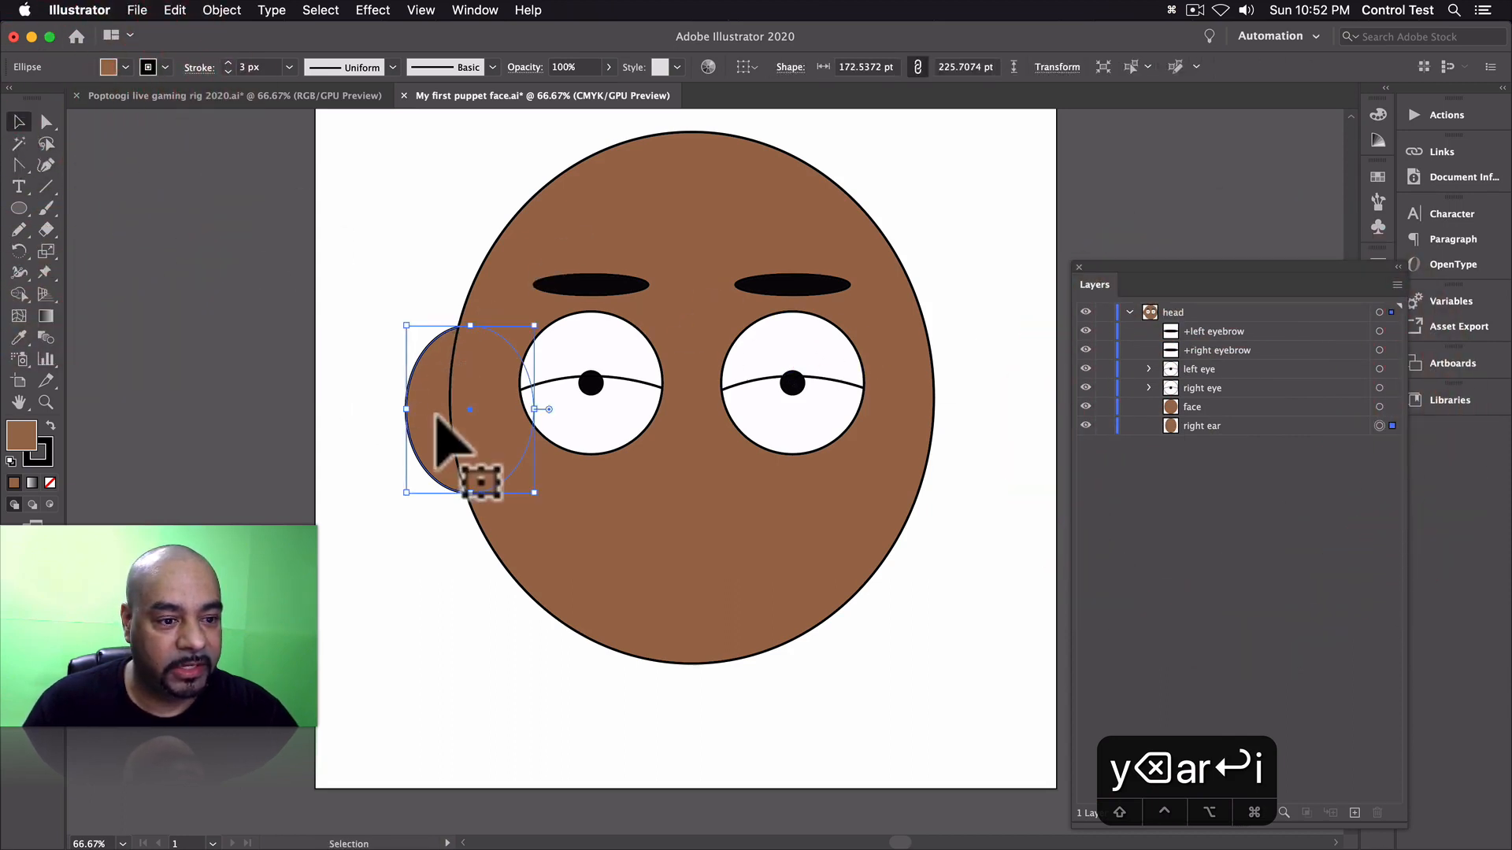
{"action": "left_click_drag", "start_coordinate": [433, 429], "coordinate": [411, 428]}
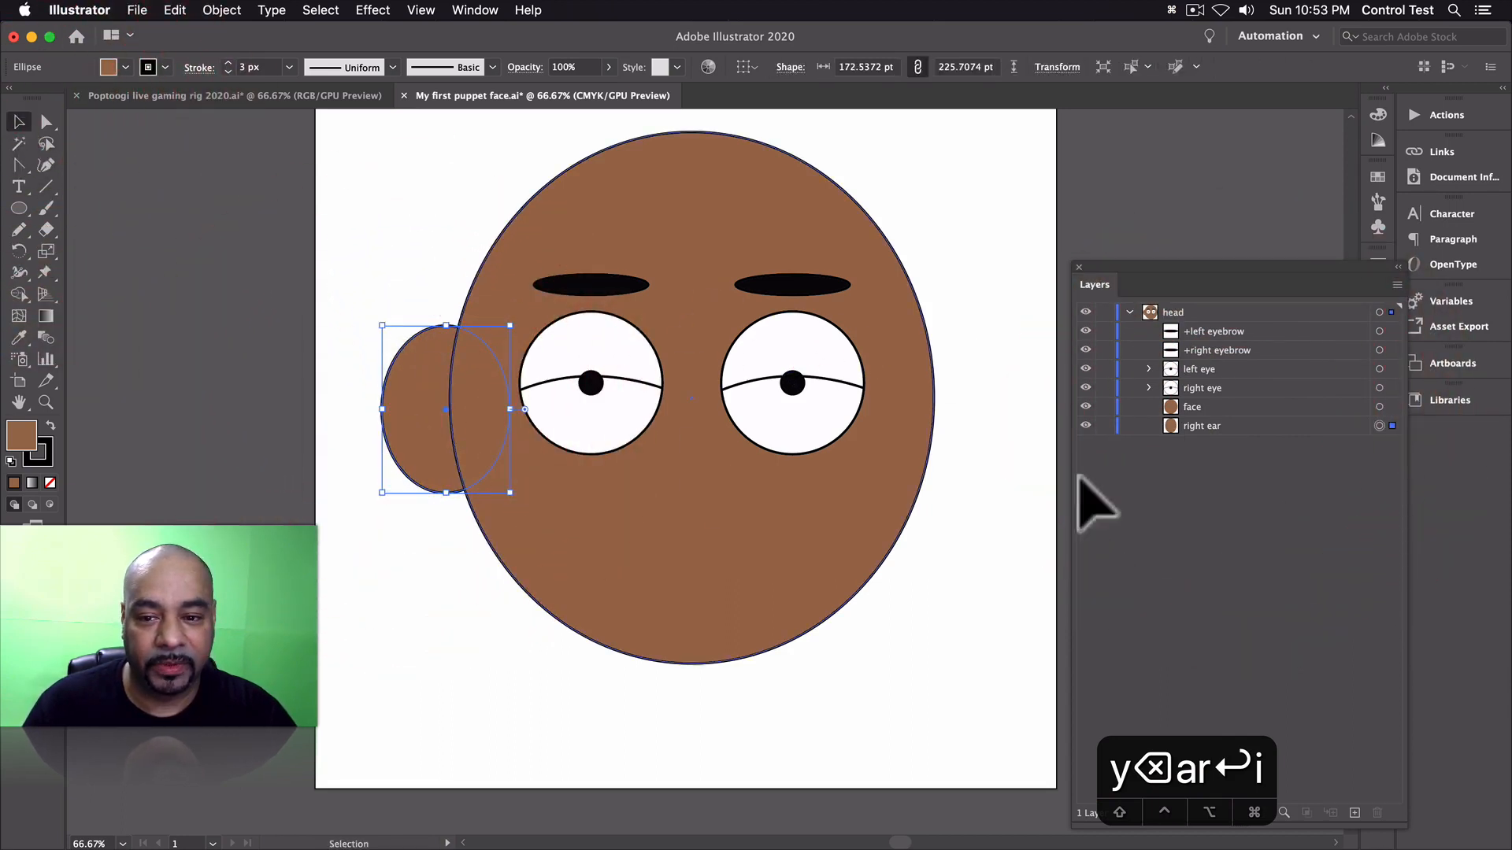
- Duplicate the right ear layer and rename the copy as left ear
{"action": "left_click_drag", "start_coordinate": [1209, 424], "coordinate": [1210, 418]}
{"action": "double_click", "coordinate": [1193, 424]}
{"action": "double_click", "coordinate": [1193, 425]}
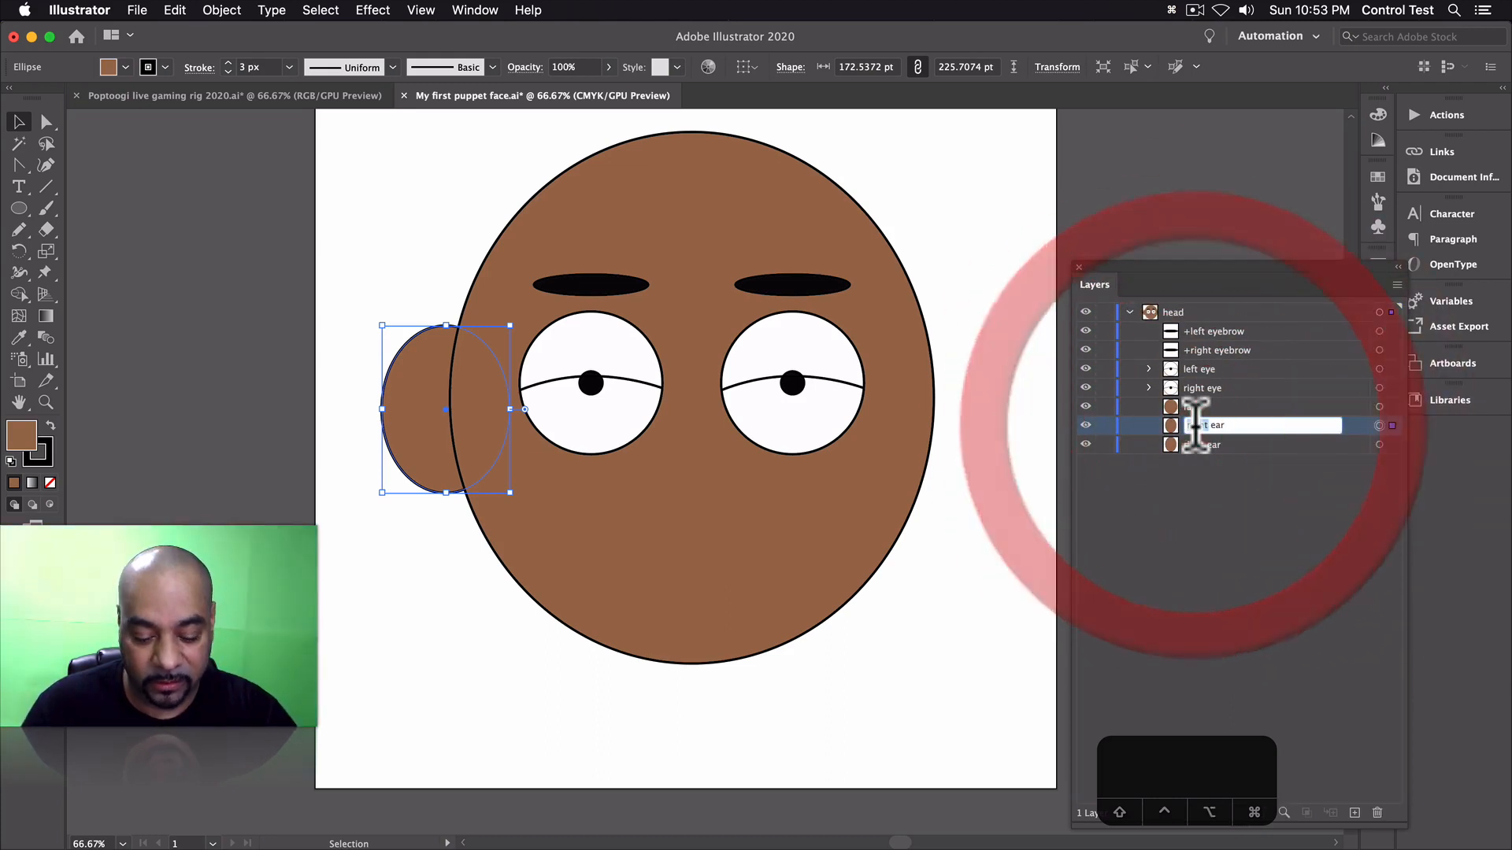
{"action": "type", "text": "left ea"}
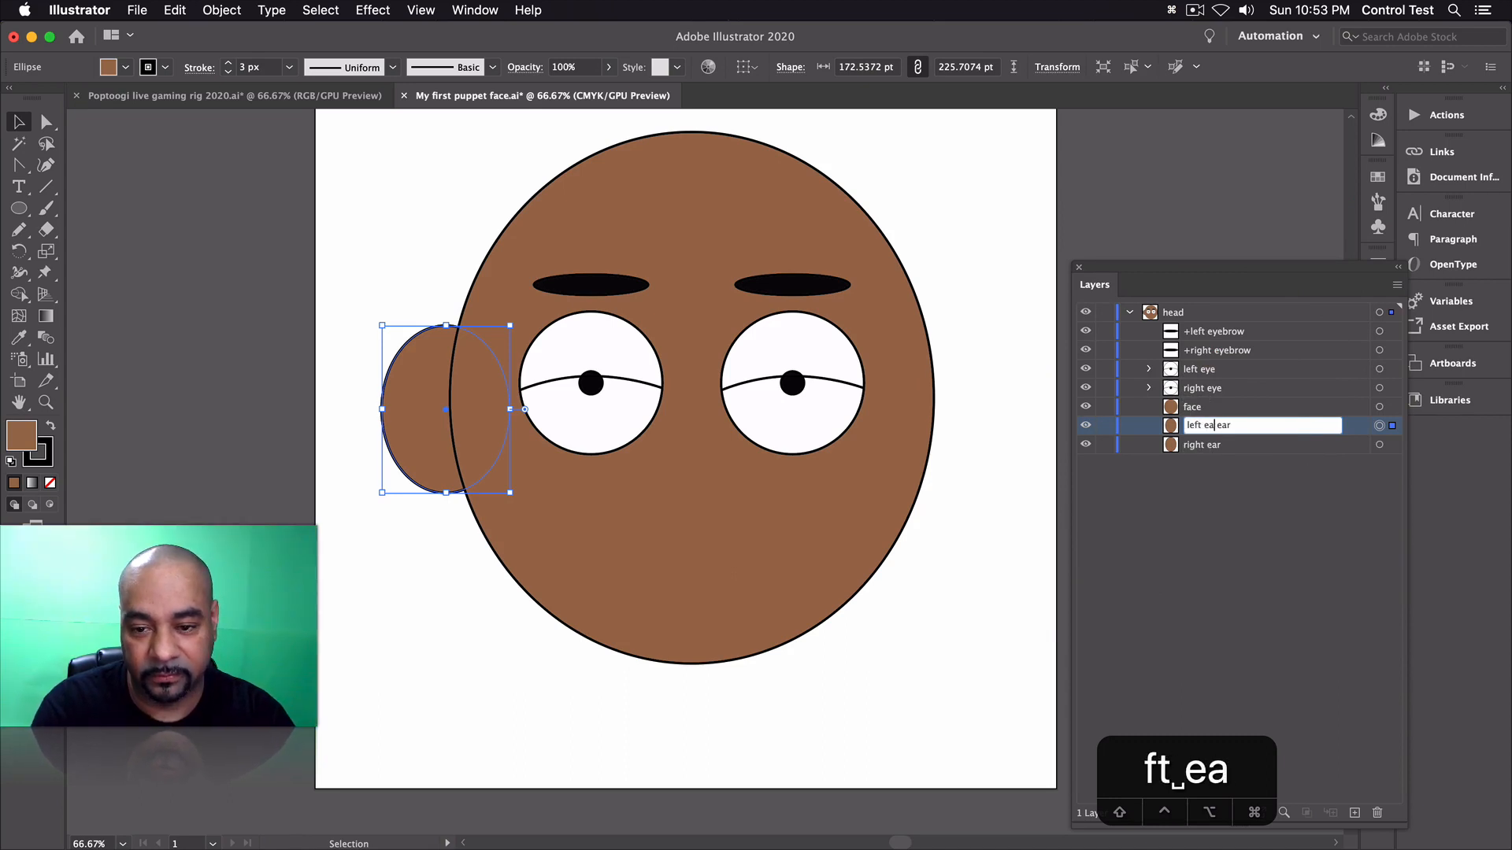
{"action": "key", "text": "BackSpace"}
{"action": "key", "text": "BackSpace"}
{"action": "key", "text": "BackSpace"}
{"action": "key", "text": "Return"}
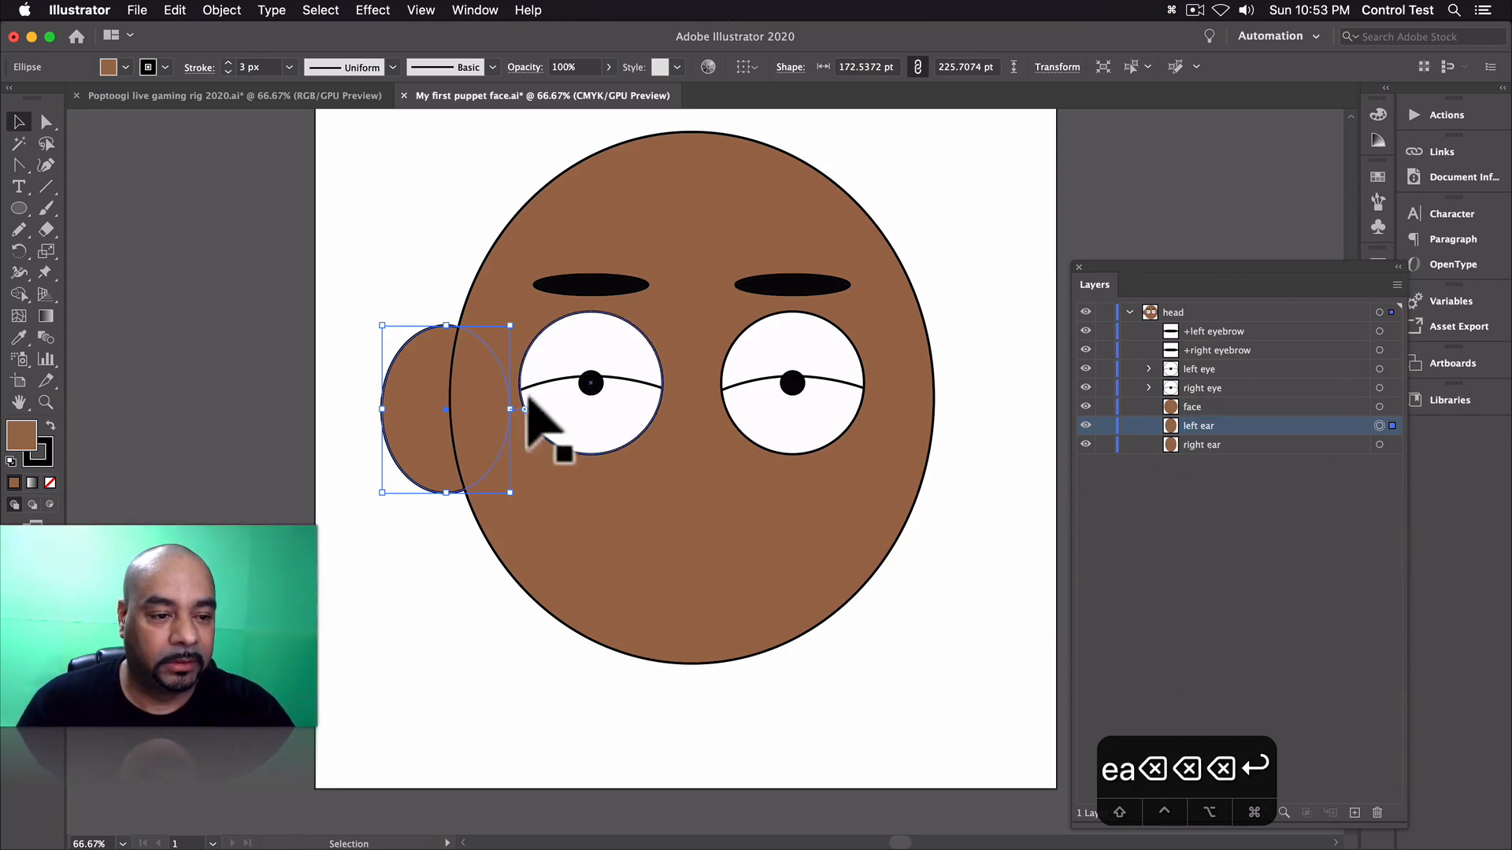
- Place the left ear on the opposite side of the face, level with the right ear, and deselect it
{"action": "left_click_drag", "start_coordinate": [429, 413], "coordinate": [917, 416]}
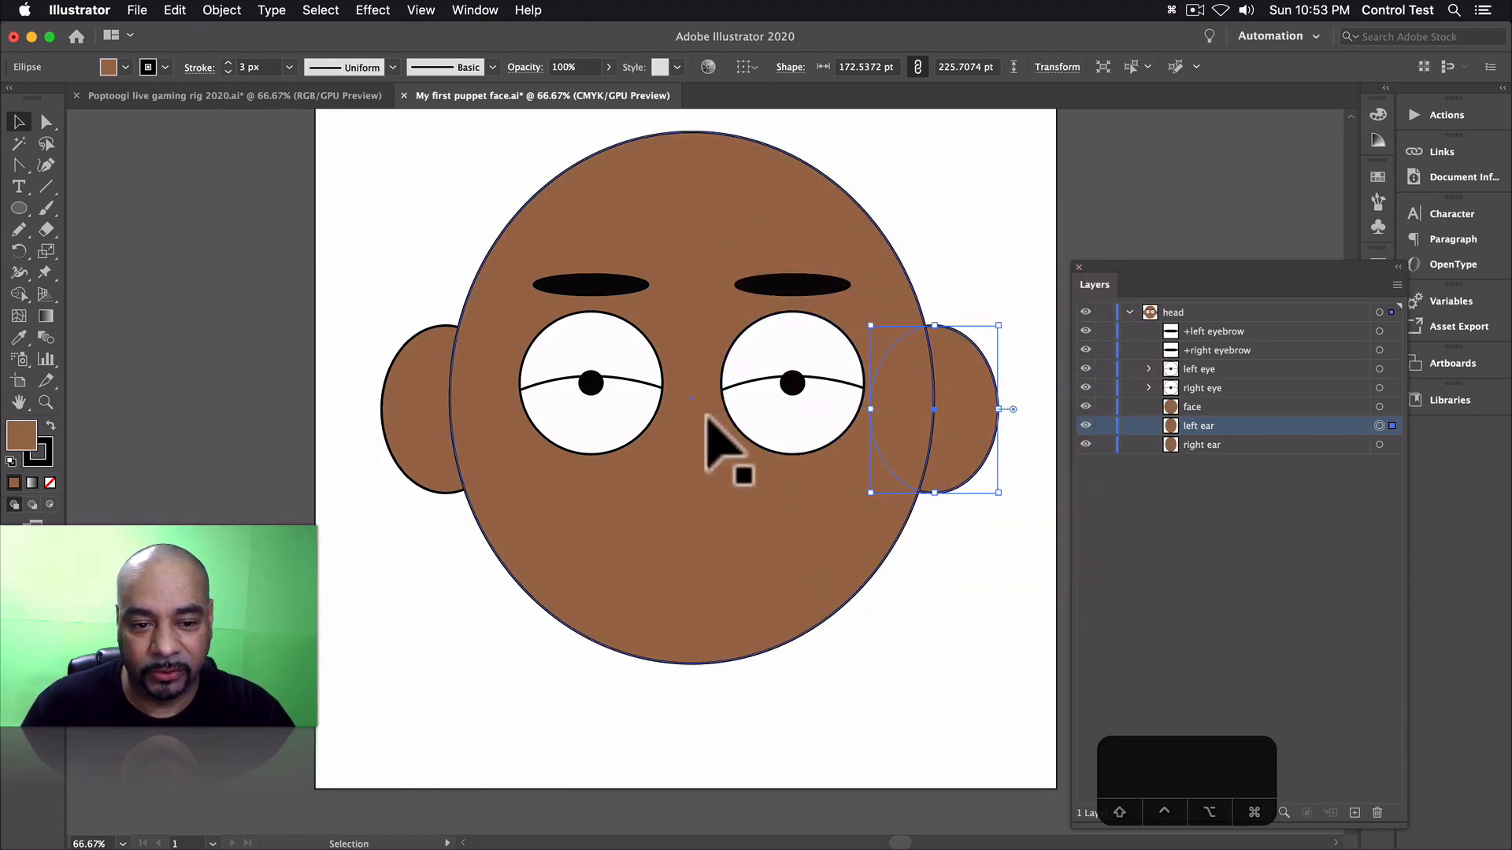
{"action": "key", "text": "space"}
{"action": "left_click_drag", "start_coordinate": [364, 214], "coordinate": [398, 290]}
{"action": "left_click", "coordinate": [484, 293]}
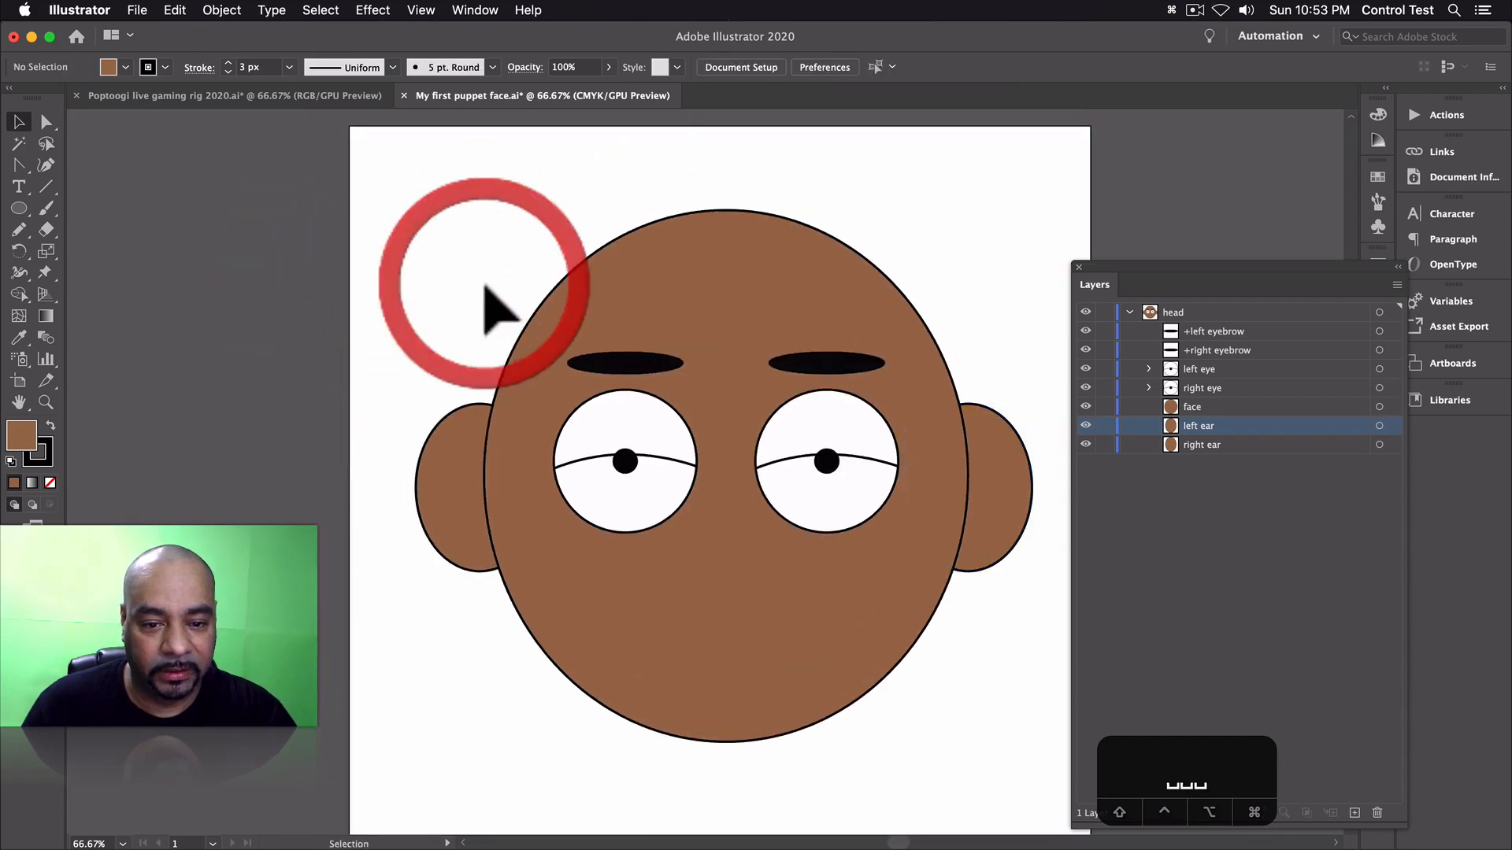
- Set the fill color to black and draw a hair circle about 729 × 729 pt over the head
{"action": "left_click", "coordinate": [17, 207]}
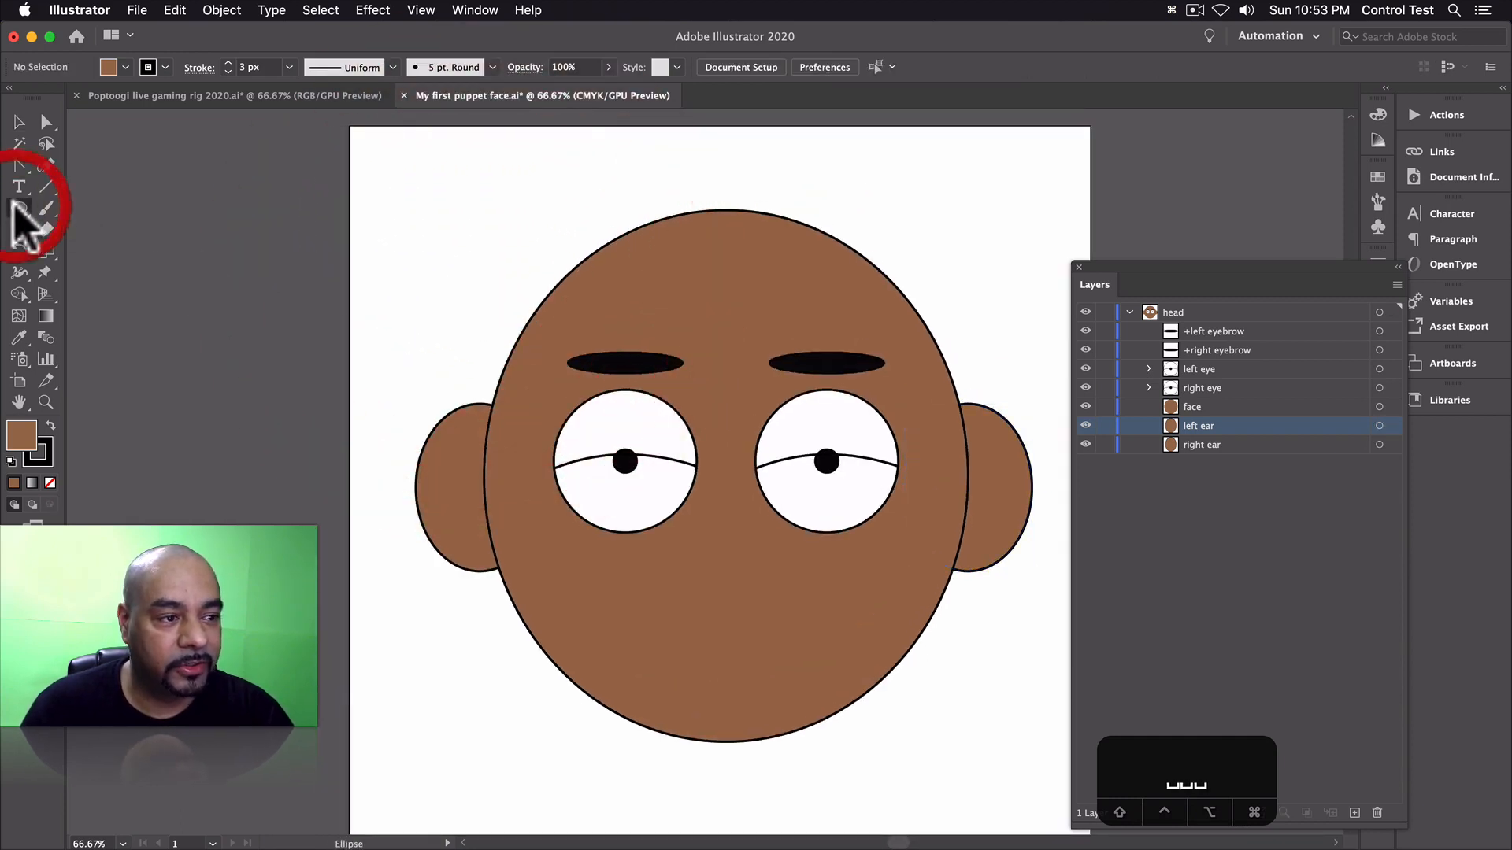
{"action": "double_click", "coordinate": [19, 433]}
{"action": "left_click_drag", "start_coordinate": [208, 340], "coordinate": [244, 387]}
{"action": "left_click", "coordinate": [410, 166]}
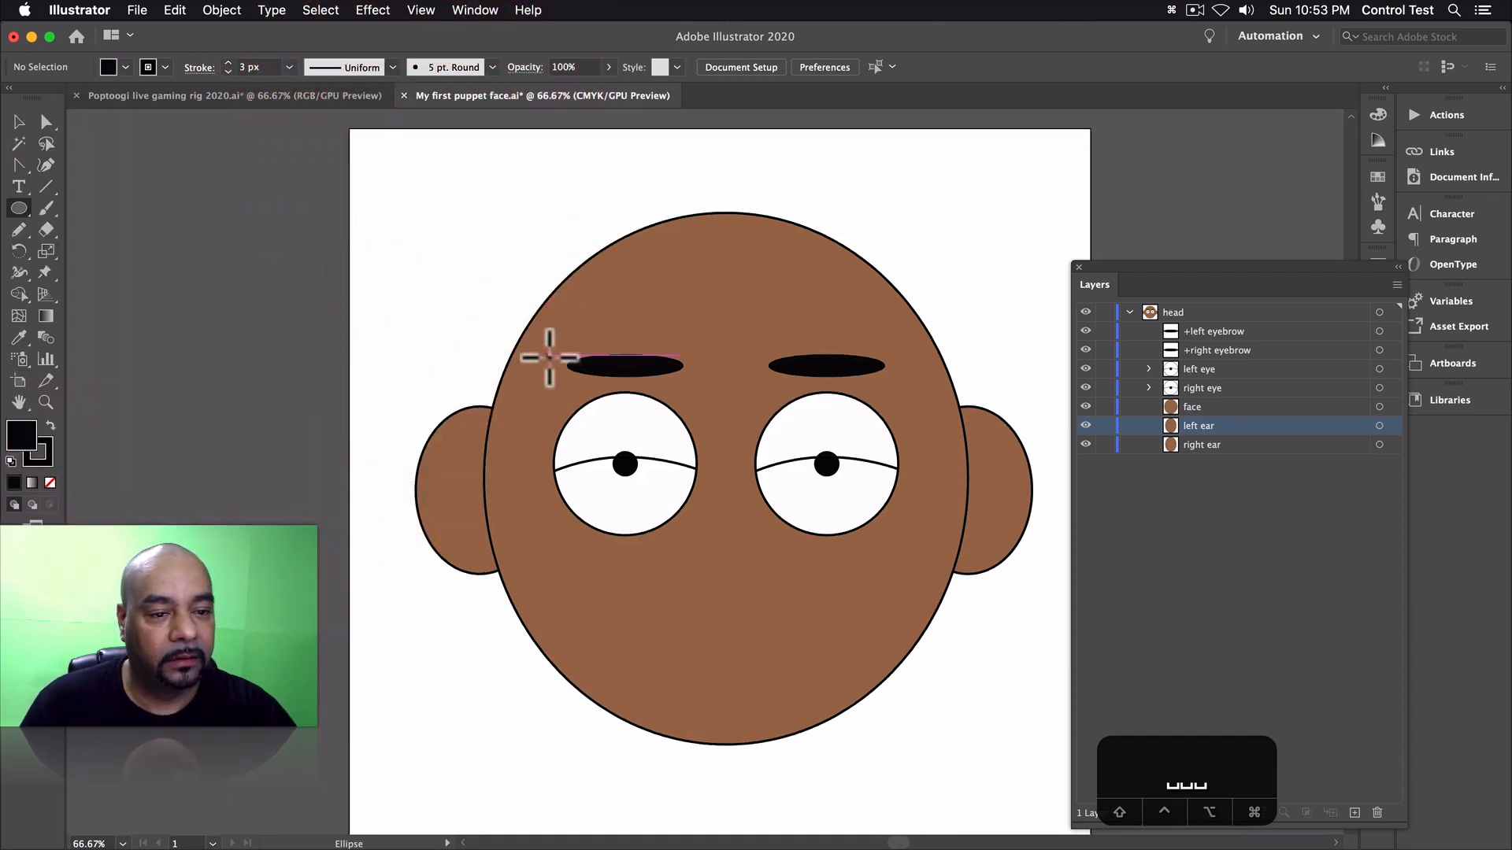
{"action": "scroll", "coordinate": [543, 354], "scroll_direction": "up", "scroll_amount": 1}
{"action": "left_click_drag", "start_coordinate": [447, 170], "coordinate": [985, 711]}
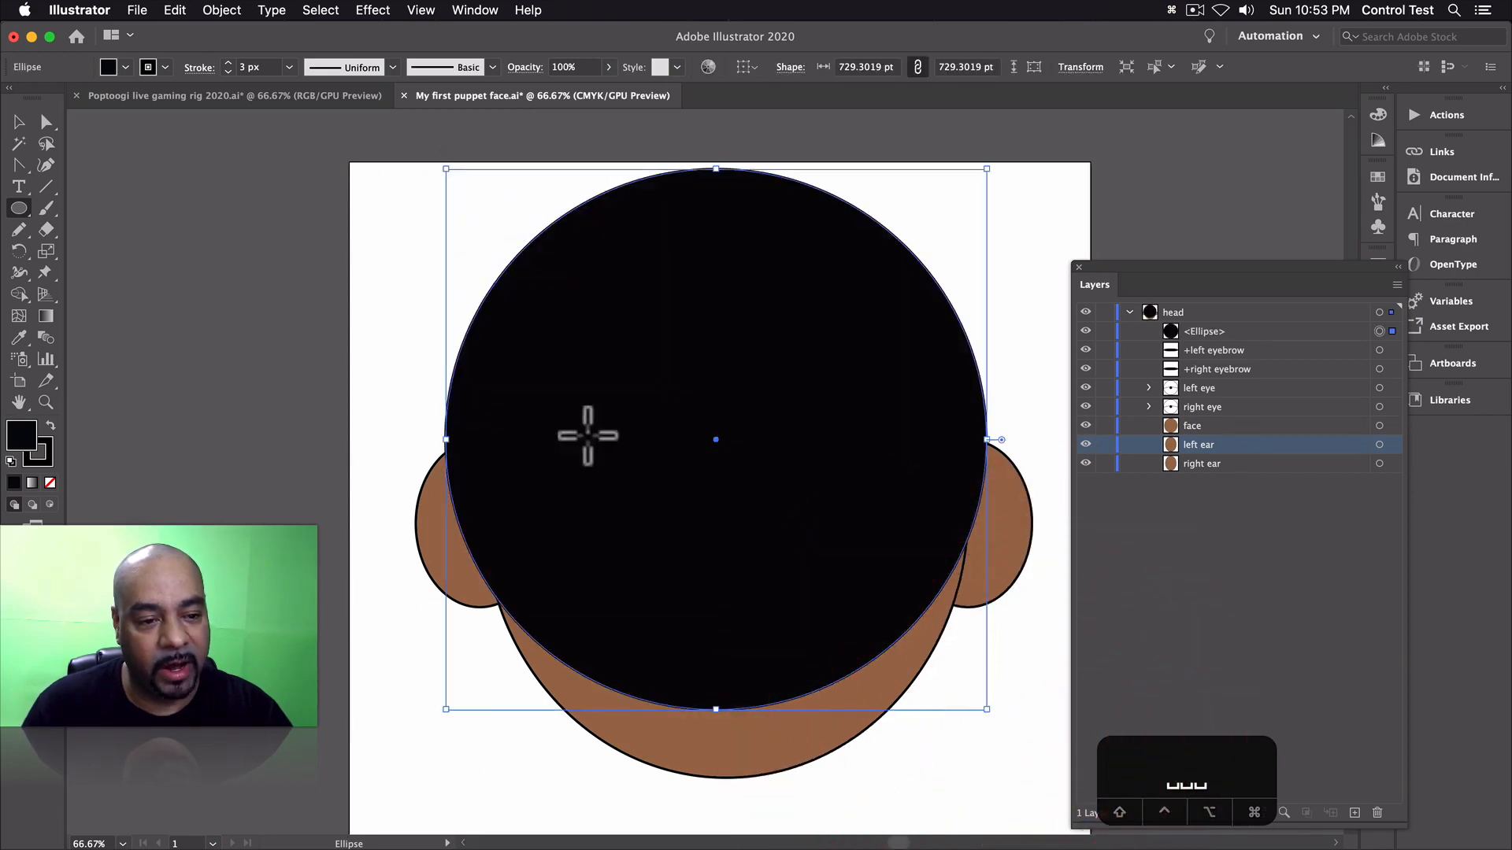
- Center the black circle horizontally over the face and move it below the right ear in the layer order
{"action": "left_click", "coordinate": [21, 120]}
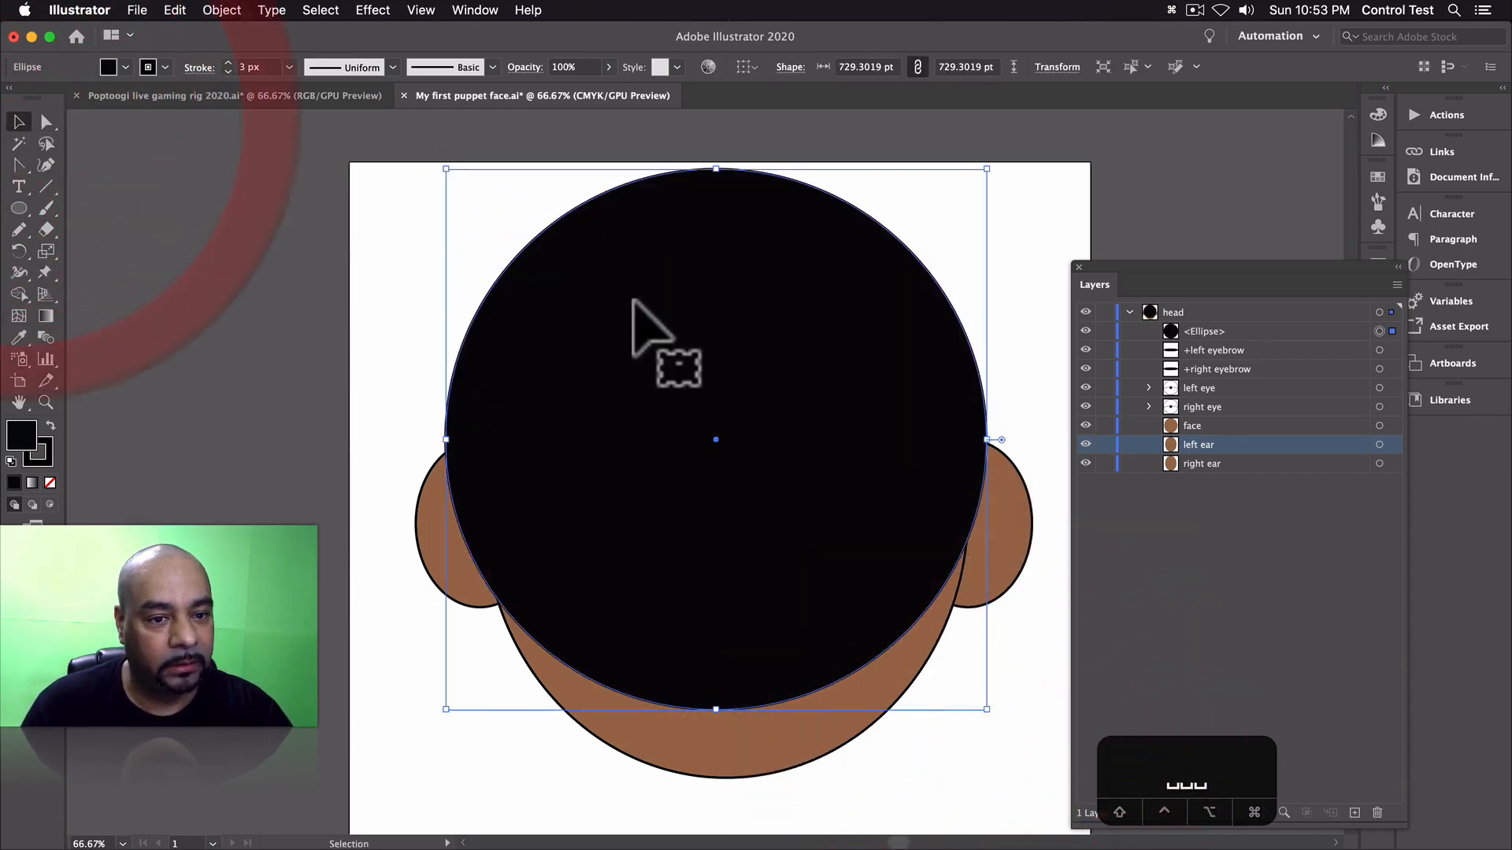
{"action": "left_click_drag", "start_coordinate": [630, 320], "coordinate": [641, 304]}
{"action": "left_click_drag", "start_coordinate": [1228, 331], "coordinate": [1244, 467]}
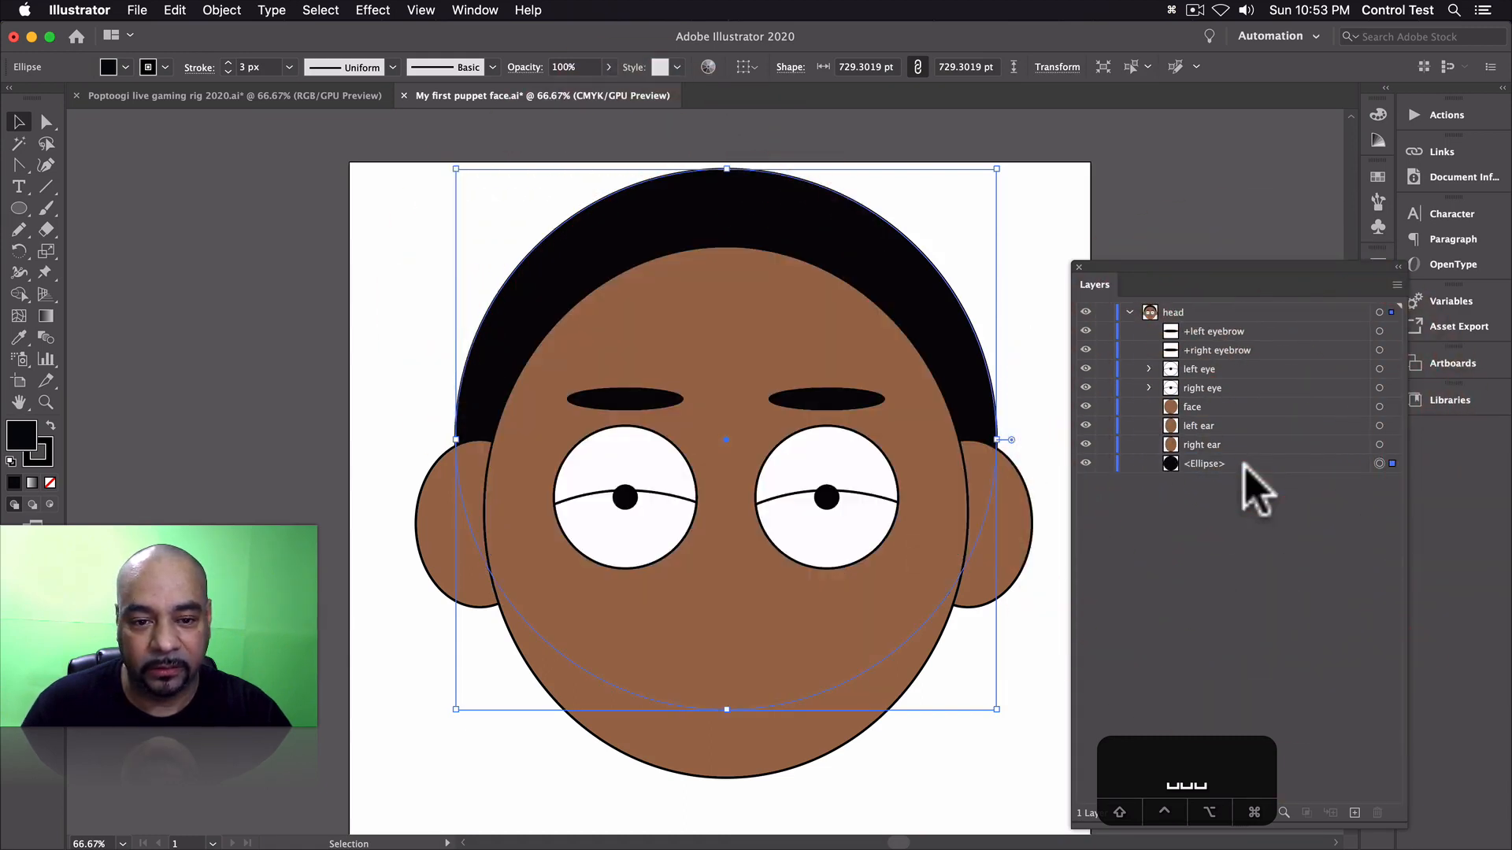
- Draw overlapping black ellipses of varying size along the outer edge of the hair circle, from one side to the other, to form curls
{"action": "left_click_drag", "start_coordinate": [753, 290], "coordinate": [764, 378]}
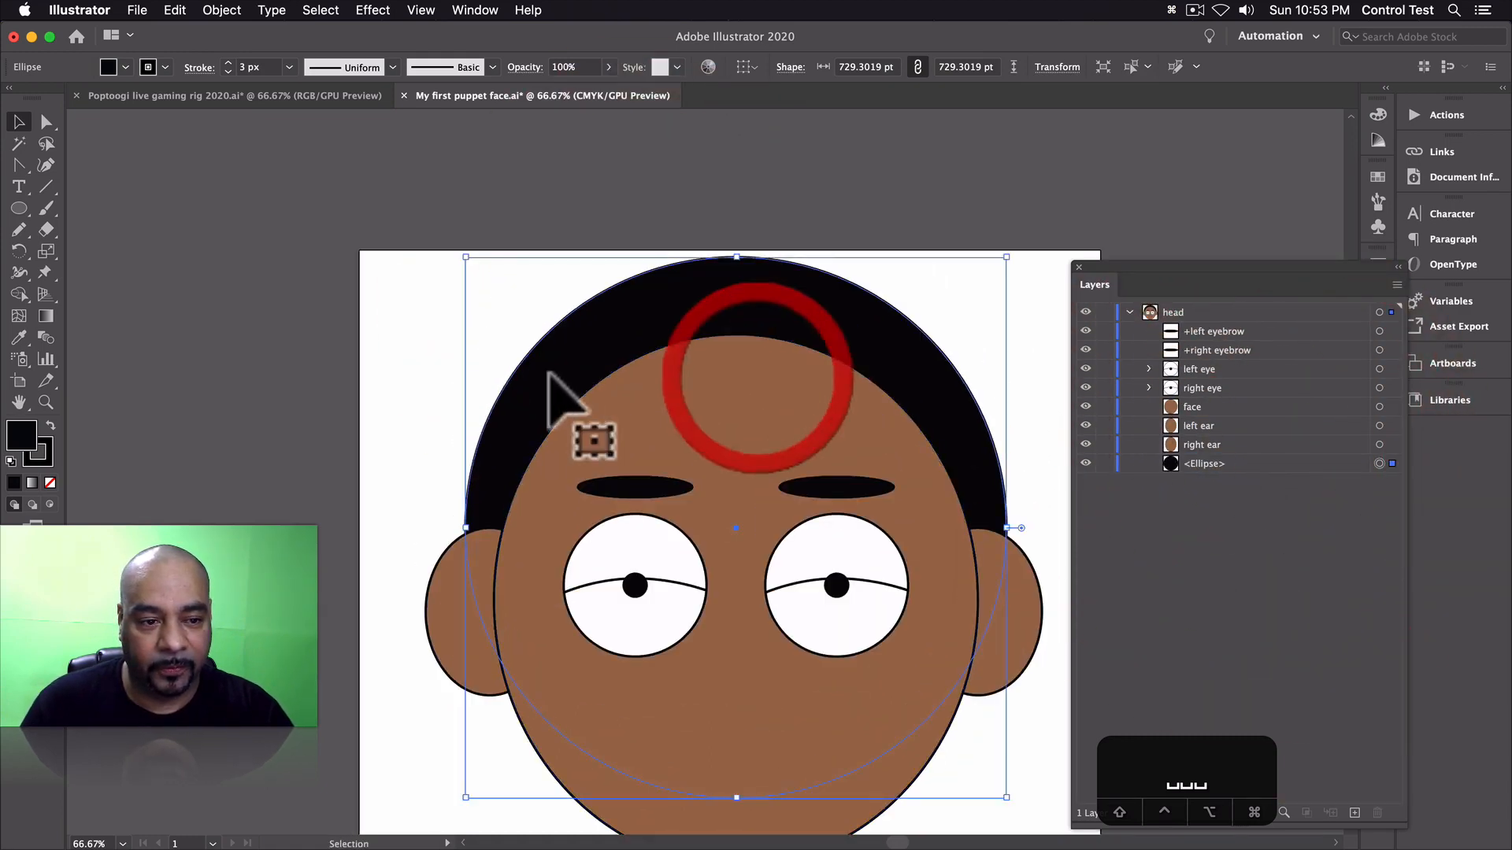
{"action": "left_click", "coordinate": [19, 209]}
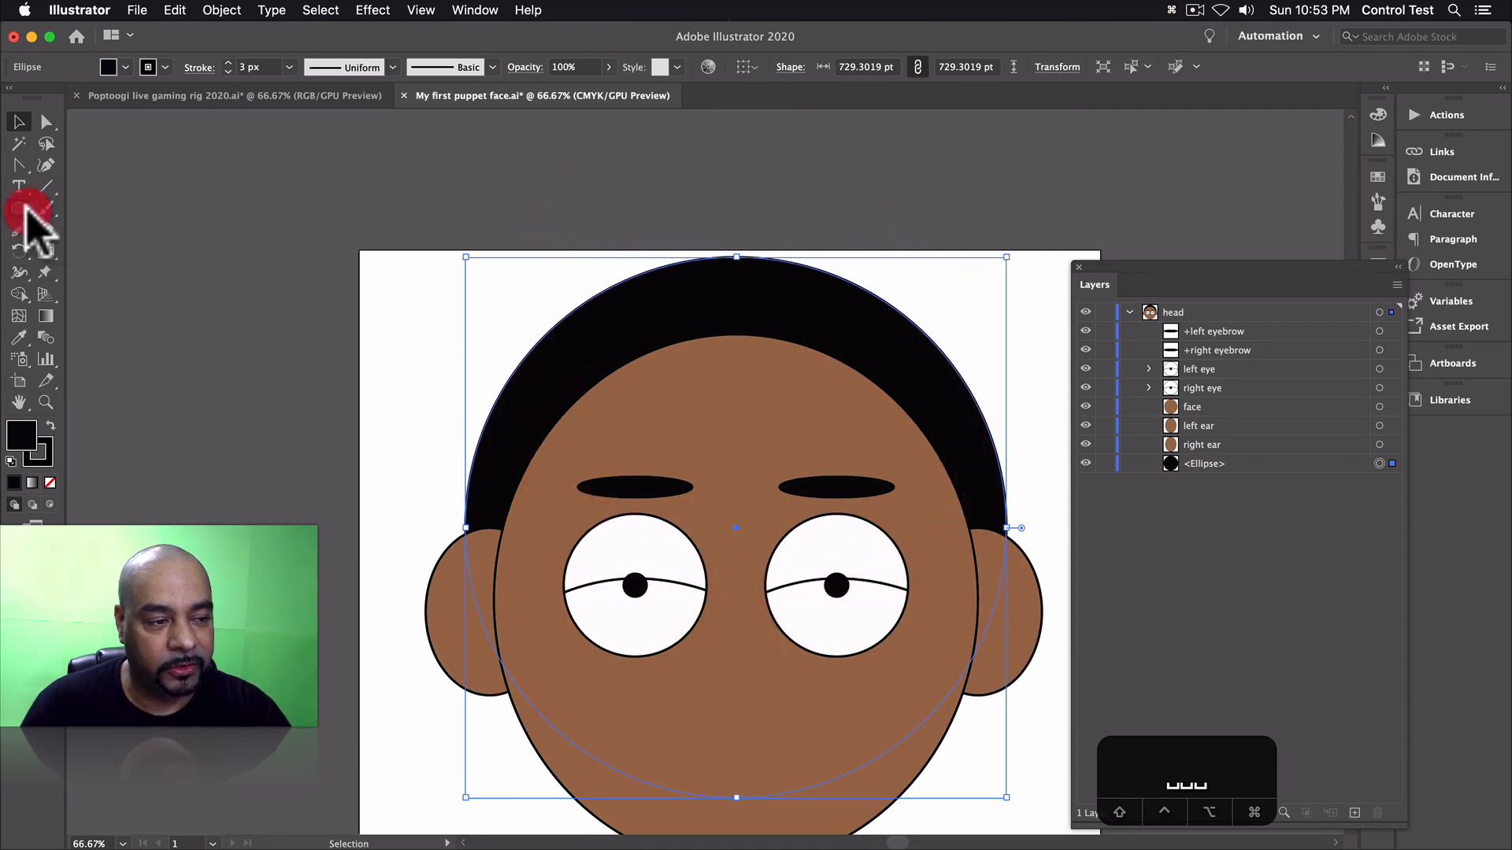
{"action": "mouse_move", "coordinate": [478, 314]}
{"action": "left_mouse_down"}
{"action": "mouse_move", "coordinate": [545, 387]}
{"action": "mouse_move", "coordinate": [486, 381]}
{"action": "mouse_move", "coordinate": [533, 425]}
{"action": "left_mouse_up"}
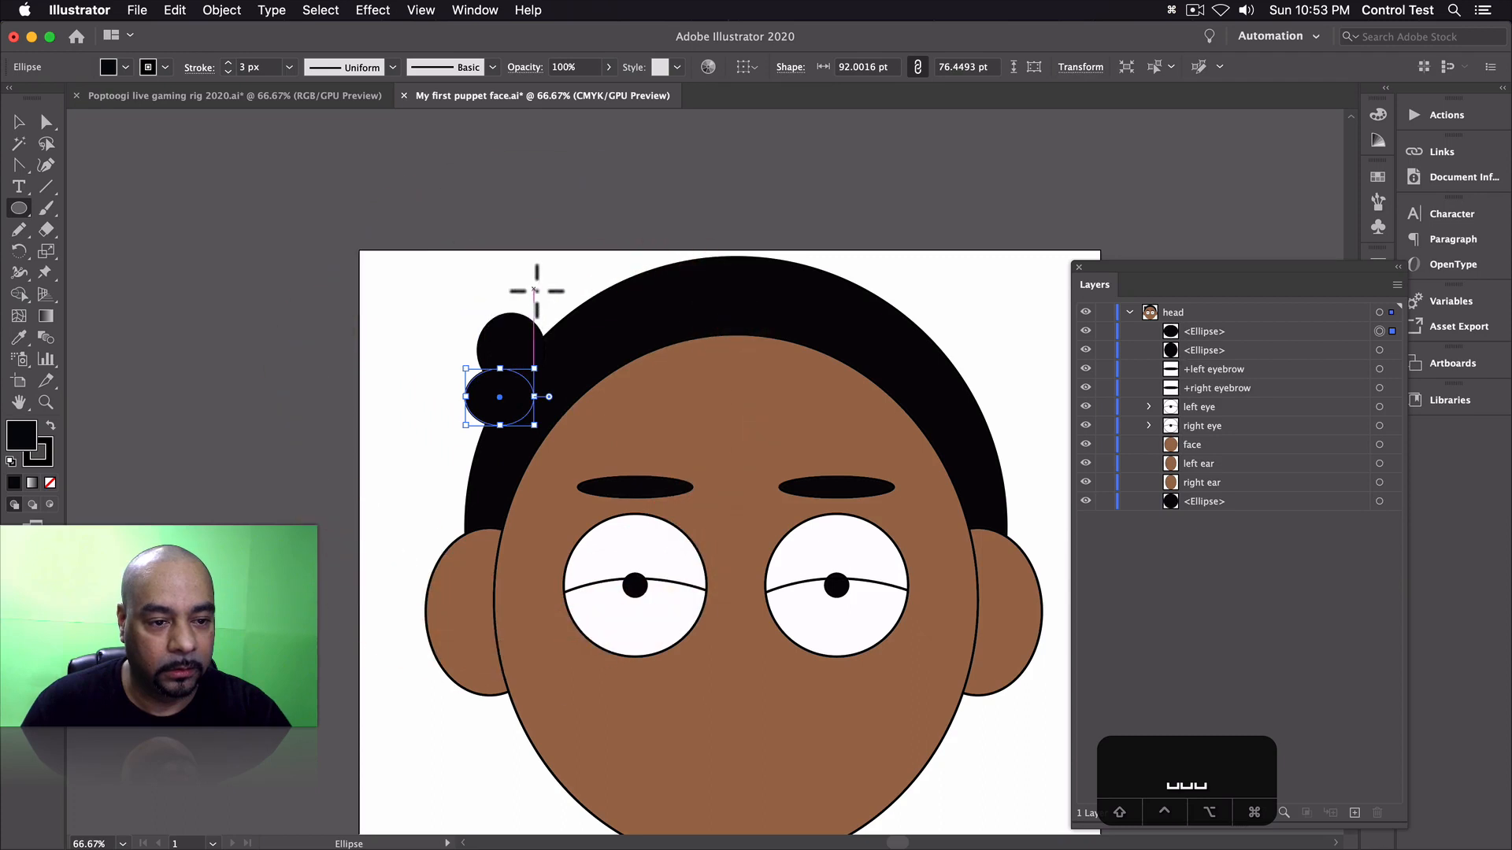
{"action": "left_click_drag", "start_coordinate": [527, 294], "coordinate": [586, 358]}
{"action": "left_click_drag", "start_coordinate": [545, 268], "coordinate": [636, 319]}
{"action": "mouse_move", "coordinate": [614, 244]}
{"action": "left_mouse_down"}
{"action": "mouse_move", "coordinate": [656, 298]}
{"action": "mouse_move", "coordinate": [684, 304]}
{"action": "left_mouse_up"}
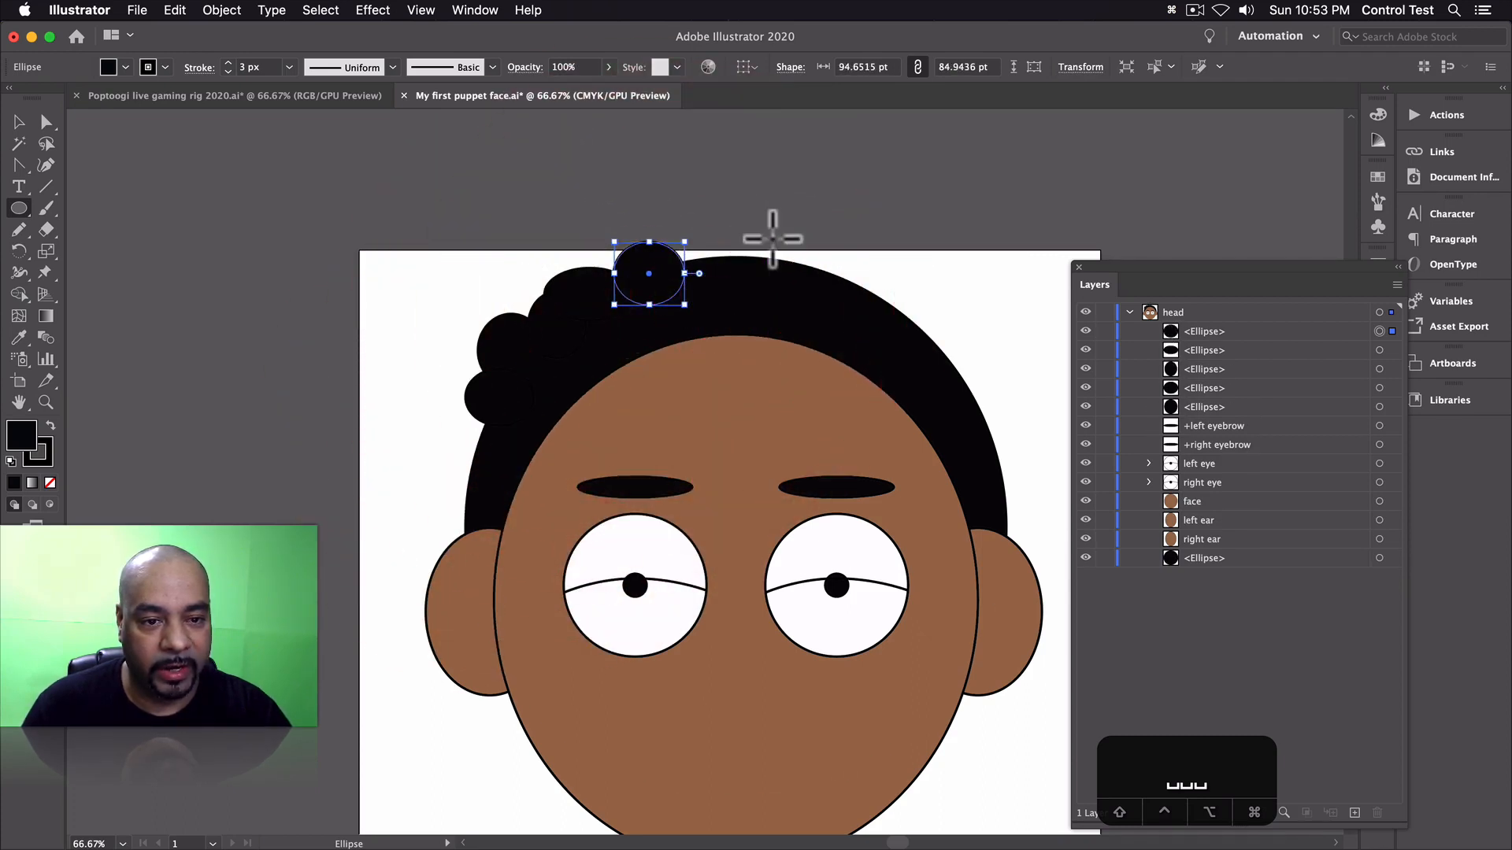
{"action": "mouse_move", "coordinate": [771, 236]}
{"action": "left_mouse_down"}
{"action": "mouse_move", "coordinate": [678, 305]}
{"action": "mouse_move", "coordinate": [820, 282]}
{"action": "mouse_move", "coordinate": [804, 306]}
{"action": "left_mouse_up"}
{"action": "left_click_drag", "start_coordinate": [914, 250], "coordinate": [826, 313]}
{"action": "left_click_drag", "start_coordinate": [943, 256], "coordinate": [876, 341]}
{"action": "left_click_drag", "start_coordinate": [968, 292], "coordinate": [908, 369]}
{"action": "mouse_move", "coordinate": [991, 330]}
{"action": "left_mouse_down"}
{"action": "mouse_move", "coordinate": [938, 396]}
{"action": "mouse_move", "coordinate": [972, 403]}
{"action": "mouse_move", "coordinate": [951, 363]}
{"action": "left_mouse_up"}
{"action": "key", "text": "super+z"}
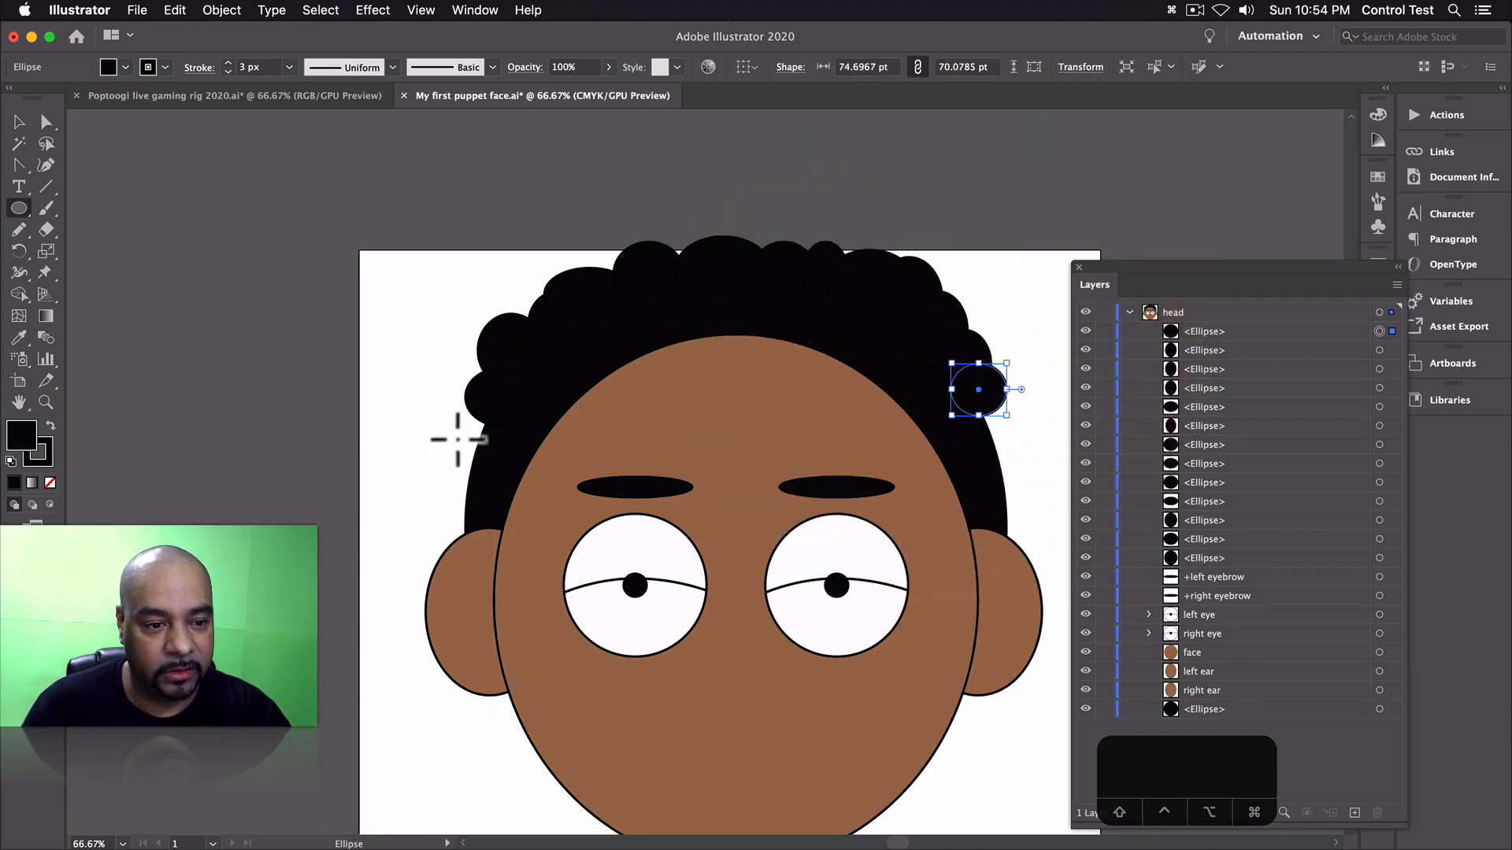
{"action": "left_click_drag", "start_coordinate": [447, 458], "coordinate": [525, 396]}
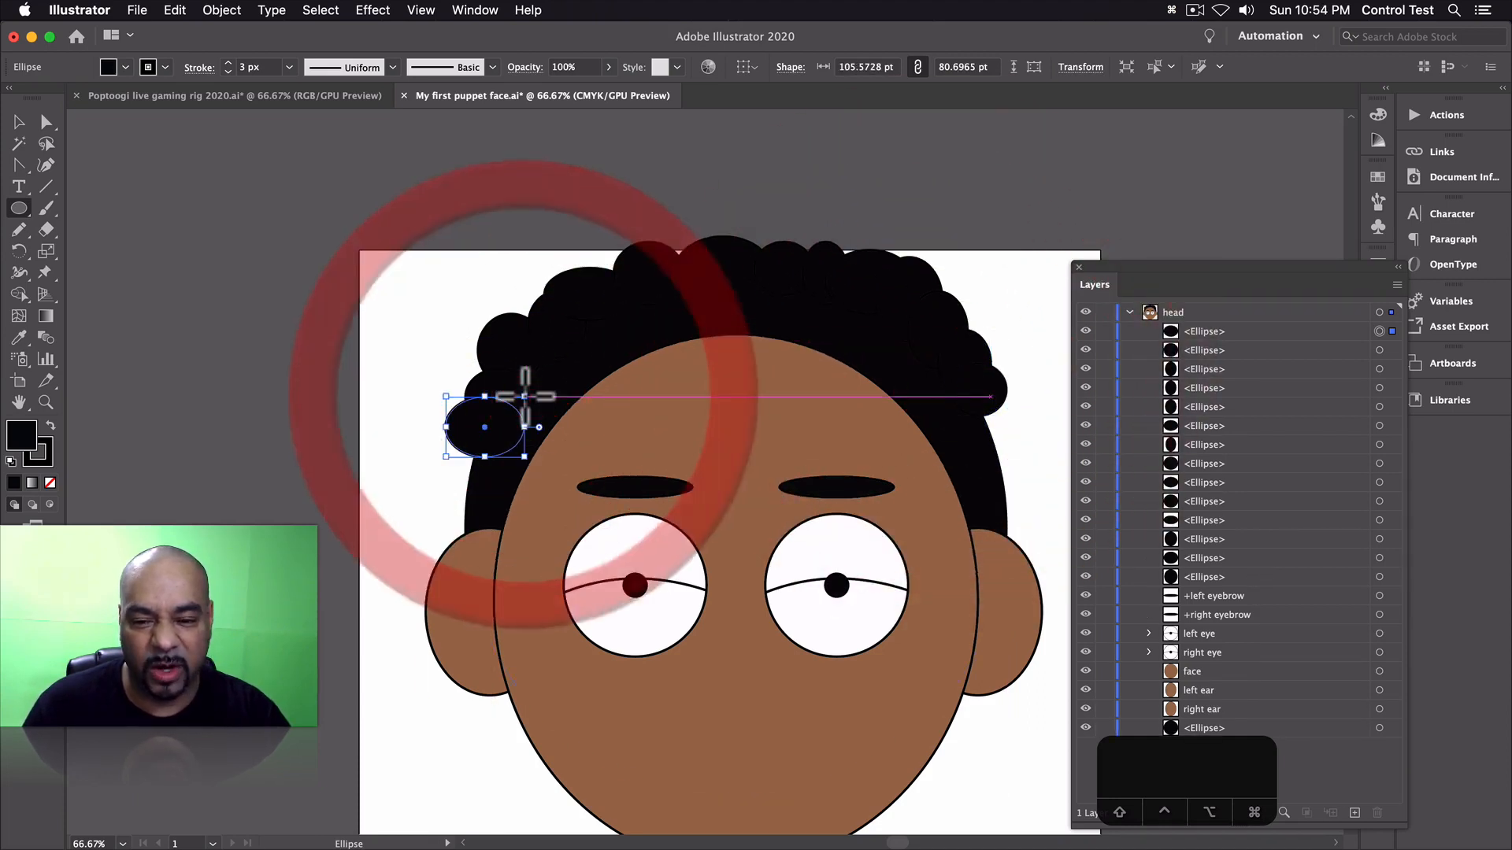
- Unite all the curl ellipses and the large hair circle into one shape with Pathfinder, leaving the face out
{"action": "key", "text": "v"}
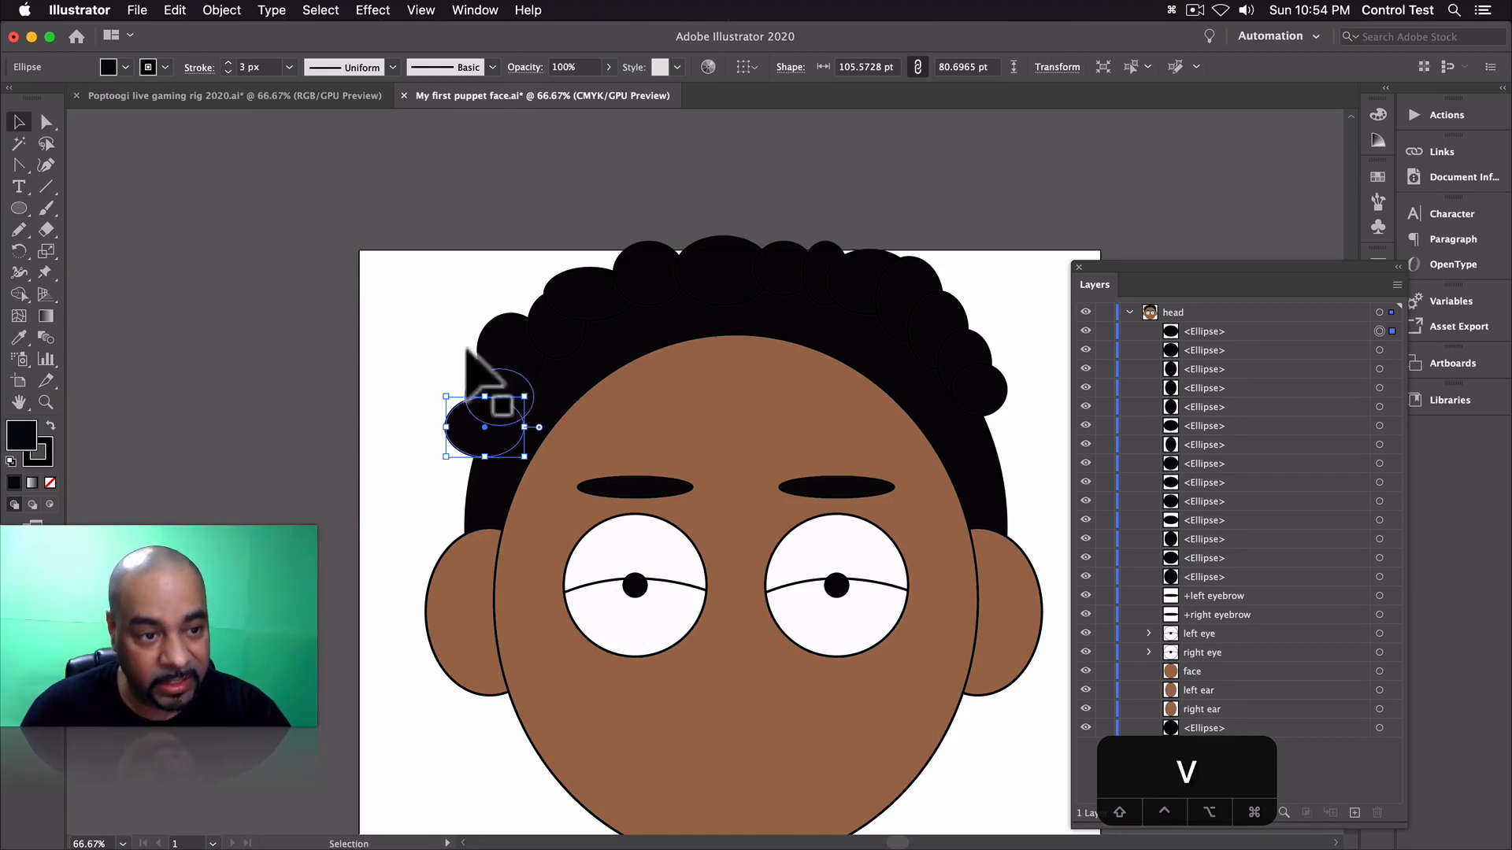
{"action": "left_click_drag", "start_coordinate": [370, 219], "coordinate": [1021, 463]}
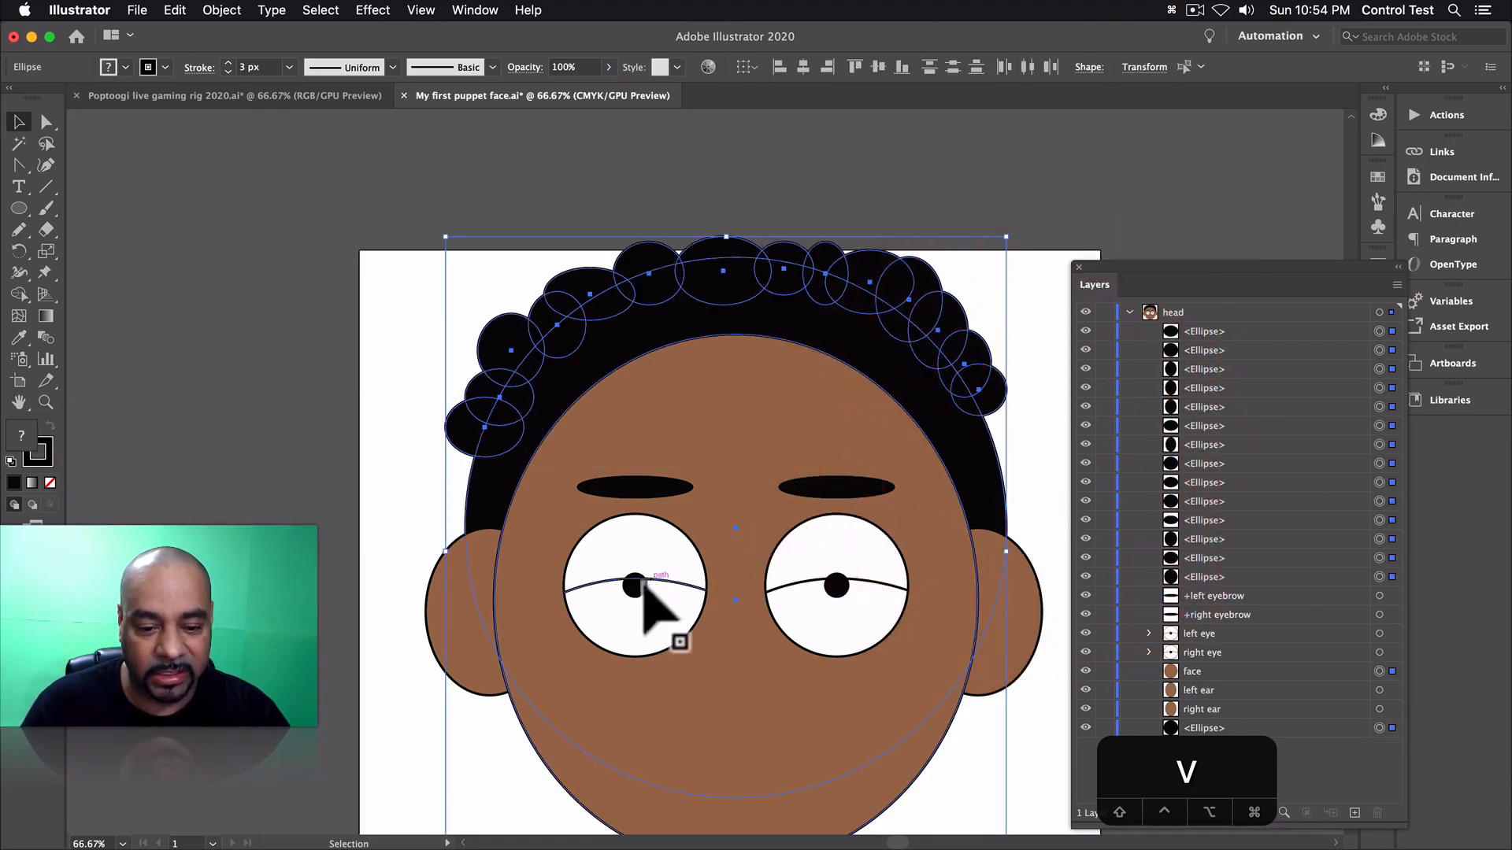
{"action": "key", "text": "space"}
{"action": "left_click_drag", "start_coordinate": [618, 574], "coordinate": [608, 463]}
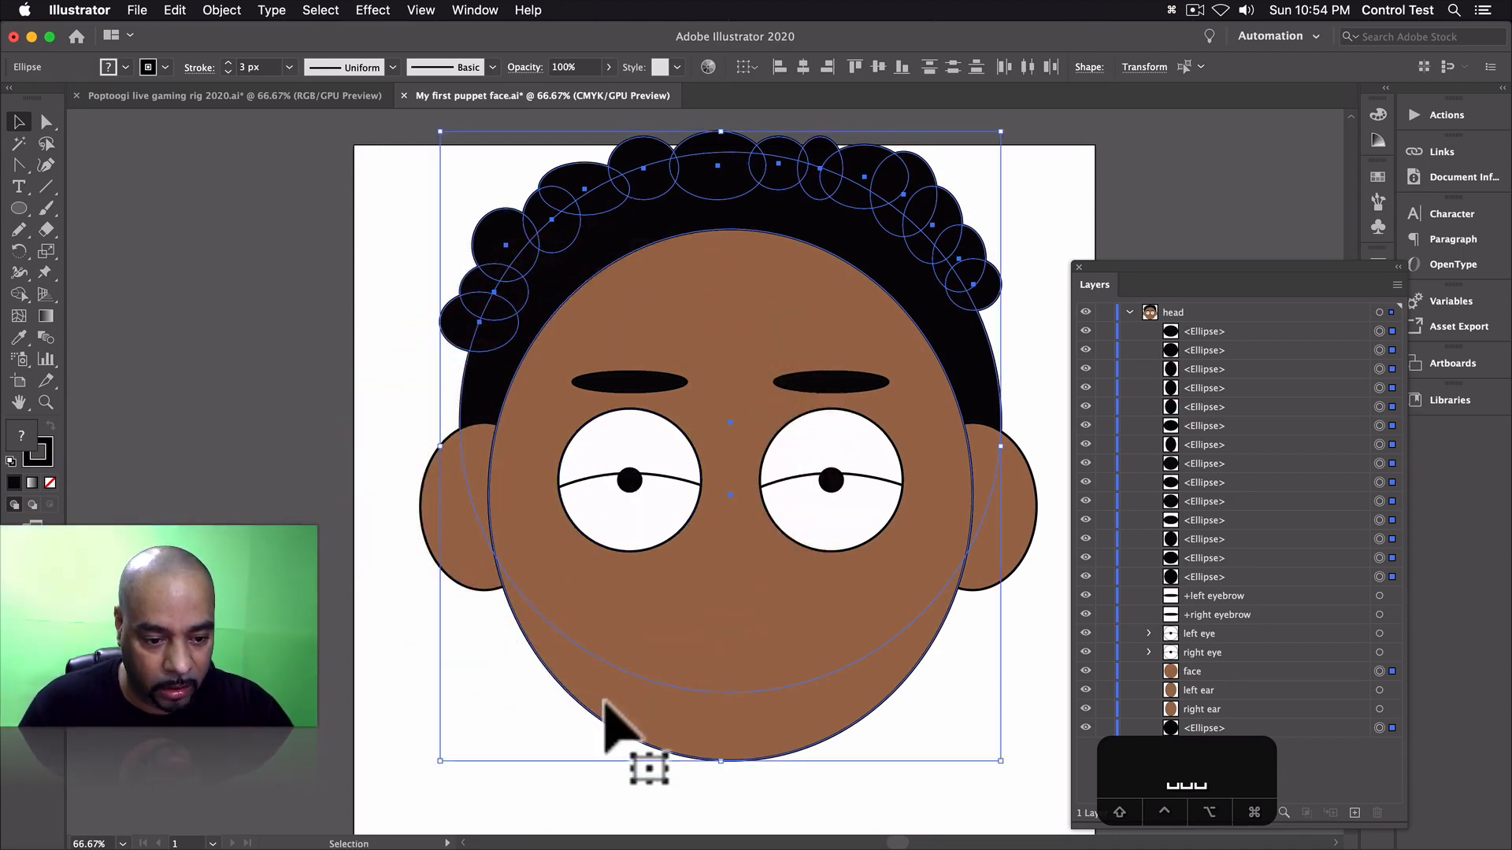
{"action": "left_click", "coordinate": [560, 679], "text": "shift"}
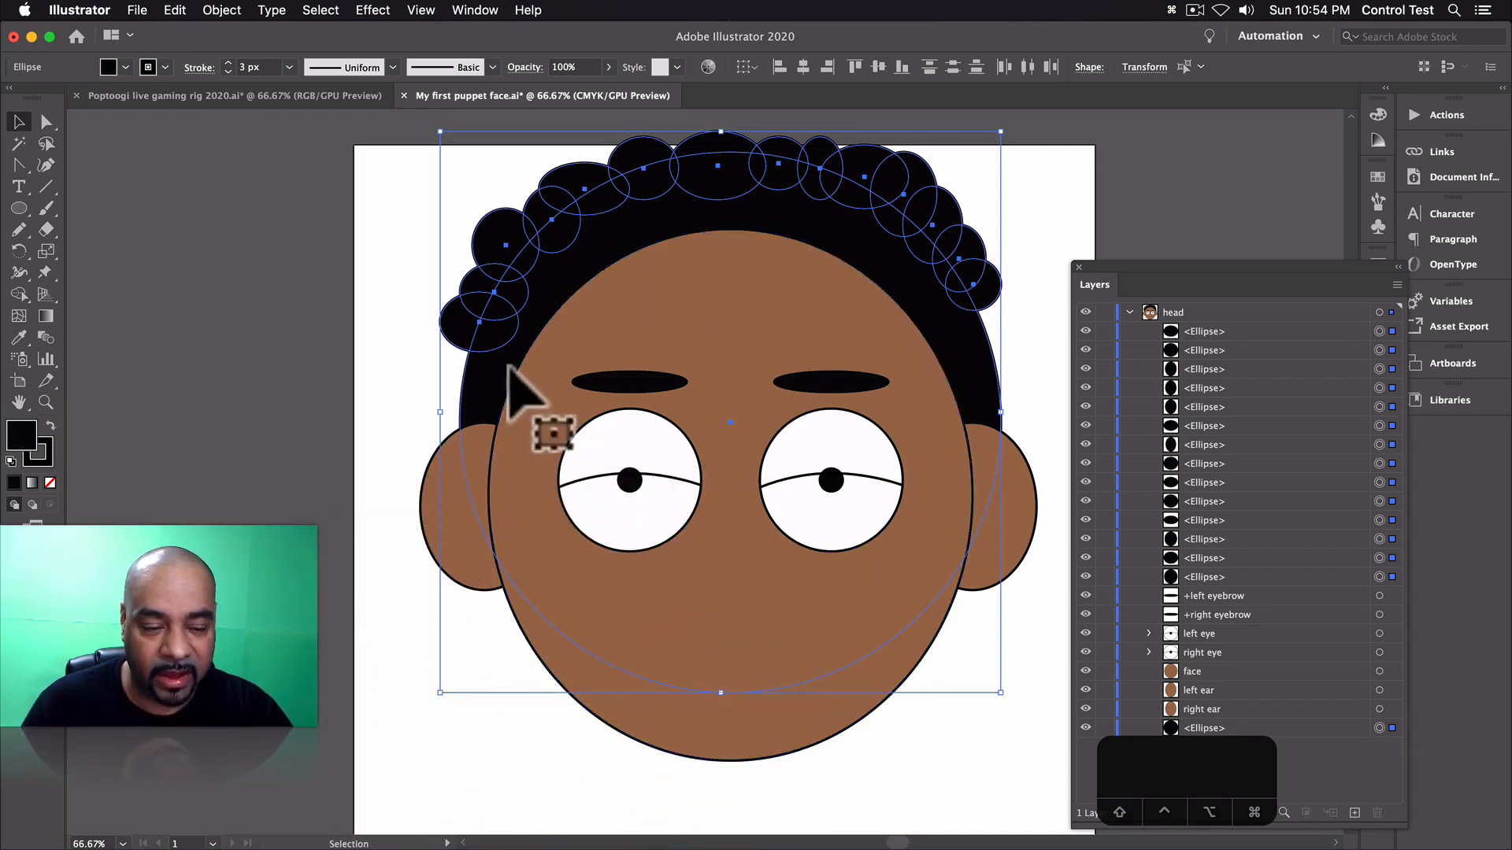
{"action": "left_click", "coordinate": [476, 8]}
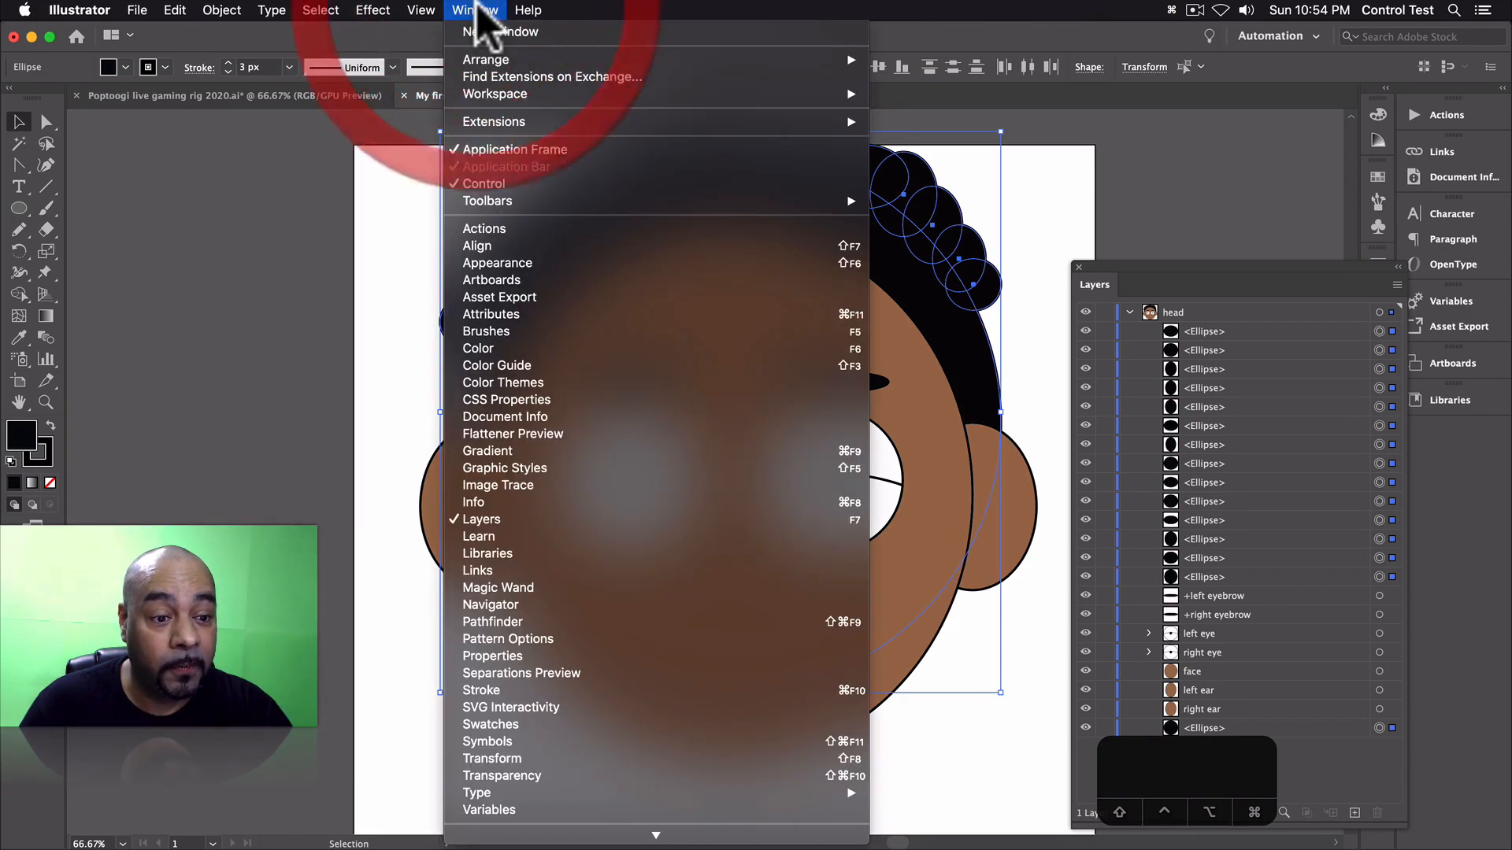
{"action": "left_click", "coordinate": [530, 621]}
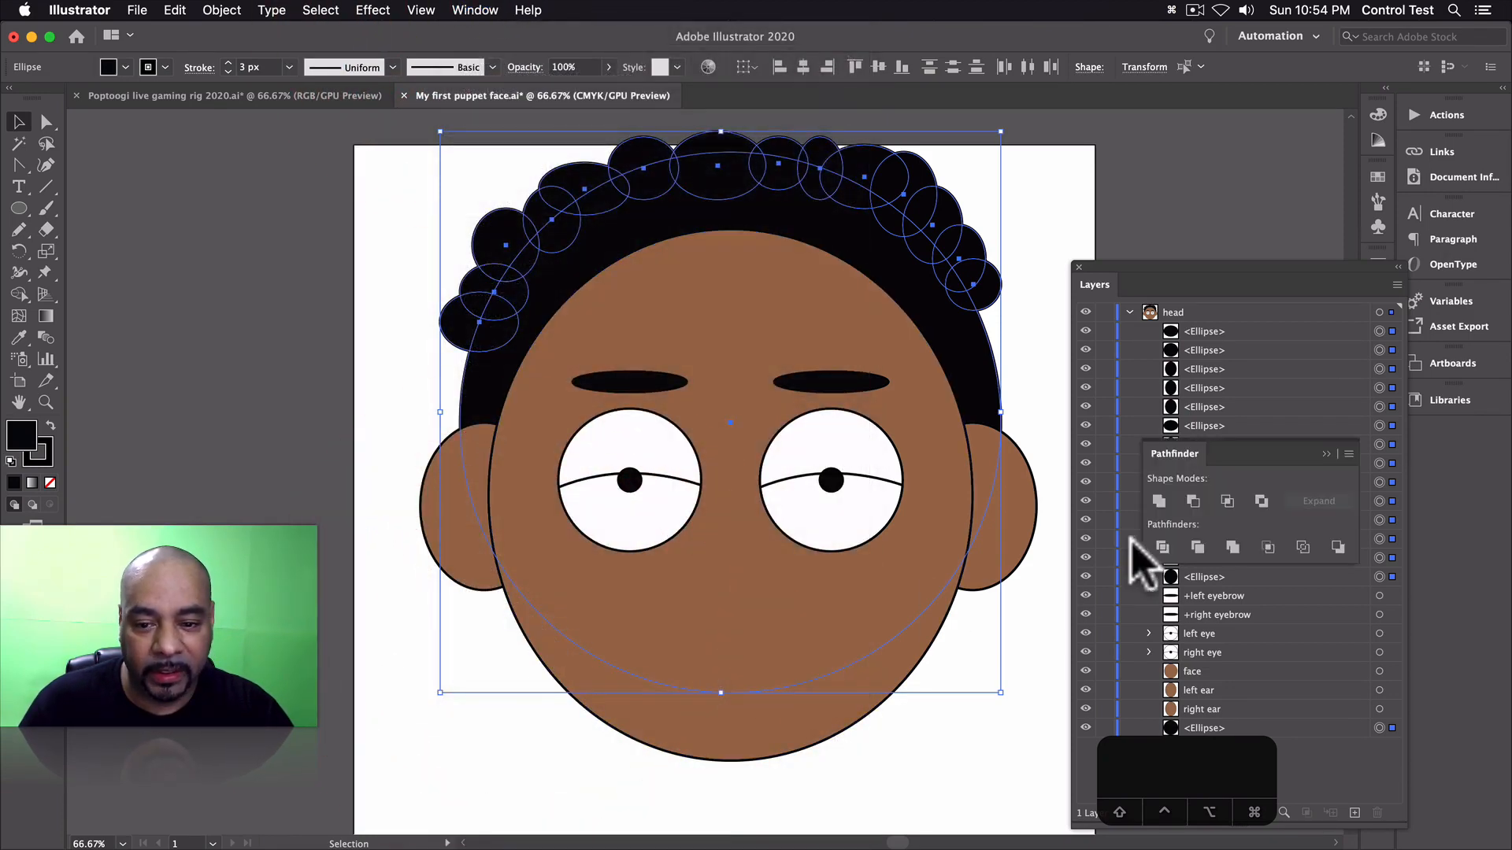
{"action": "left_click", "coordinate": [1157, 500]}
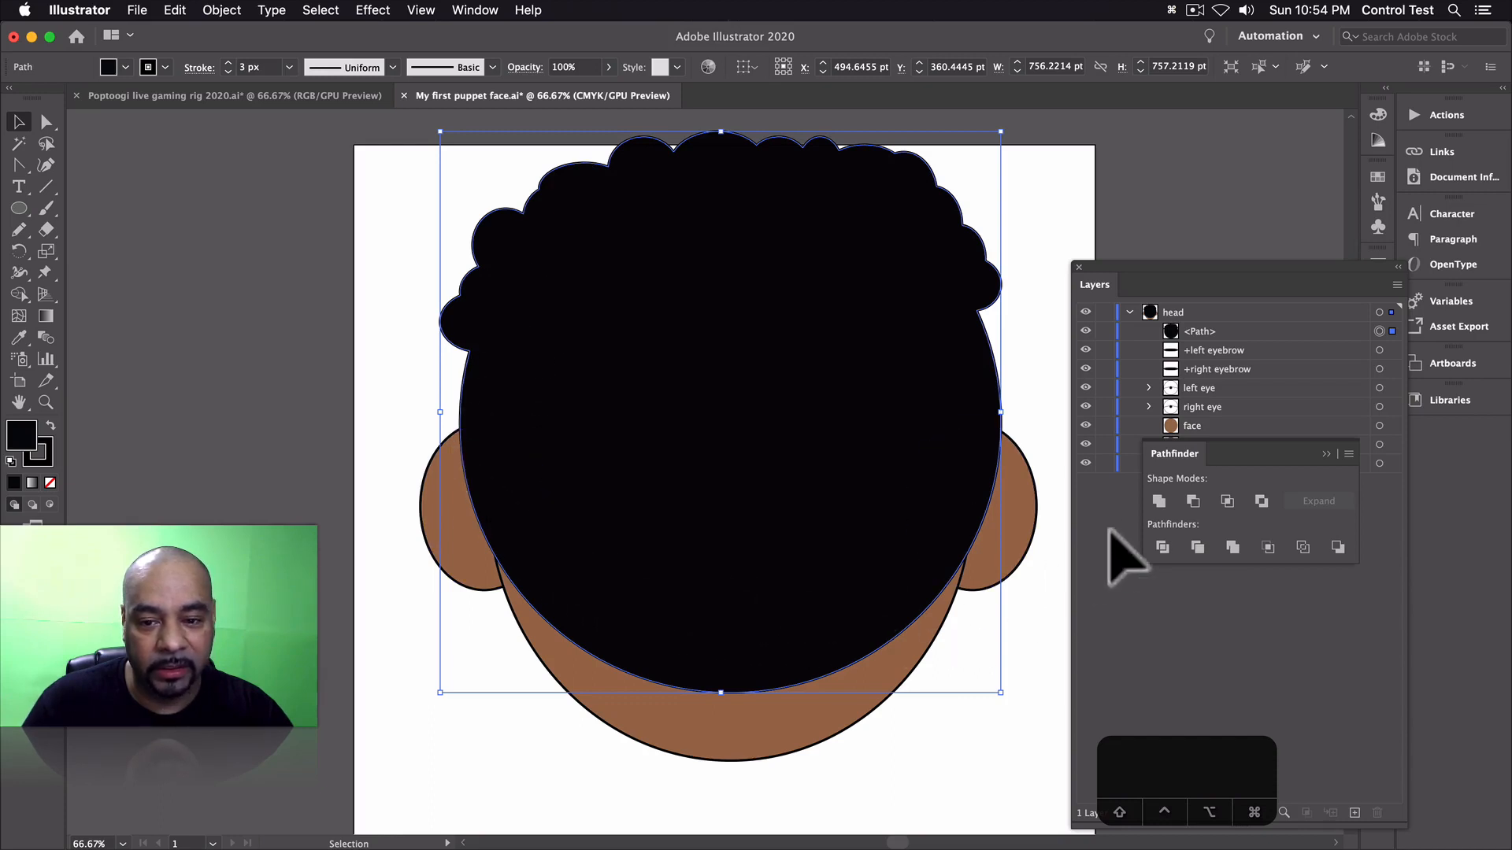
{"action": "left_click", "coordinate": [1163, 455]}
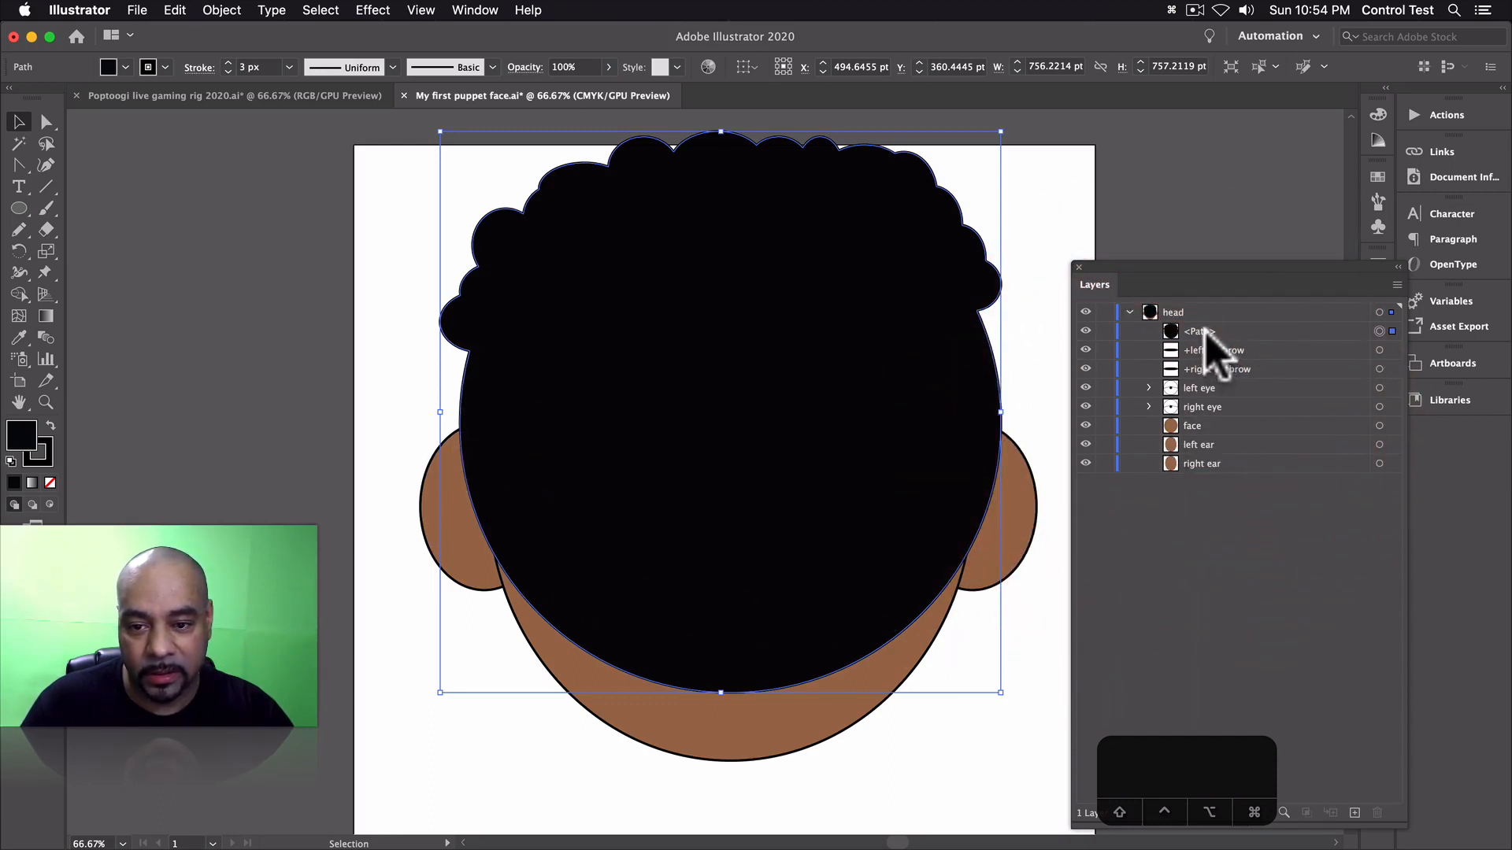
- Rename the united path as hair and move it below the right ear in the layer order
{"action": "double_click", "coordinate": [1201, 331]}
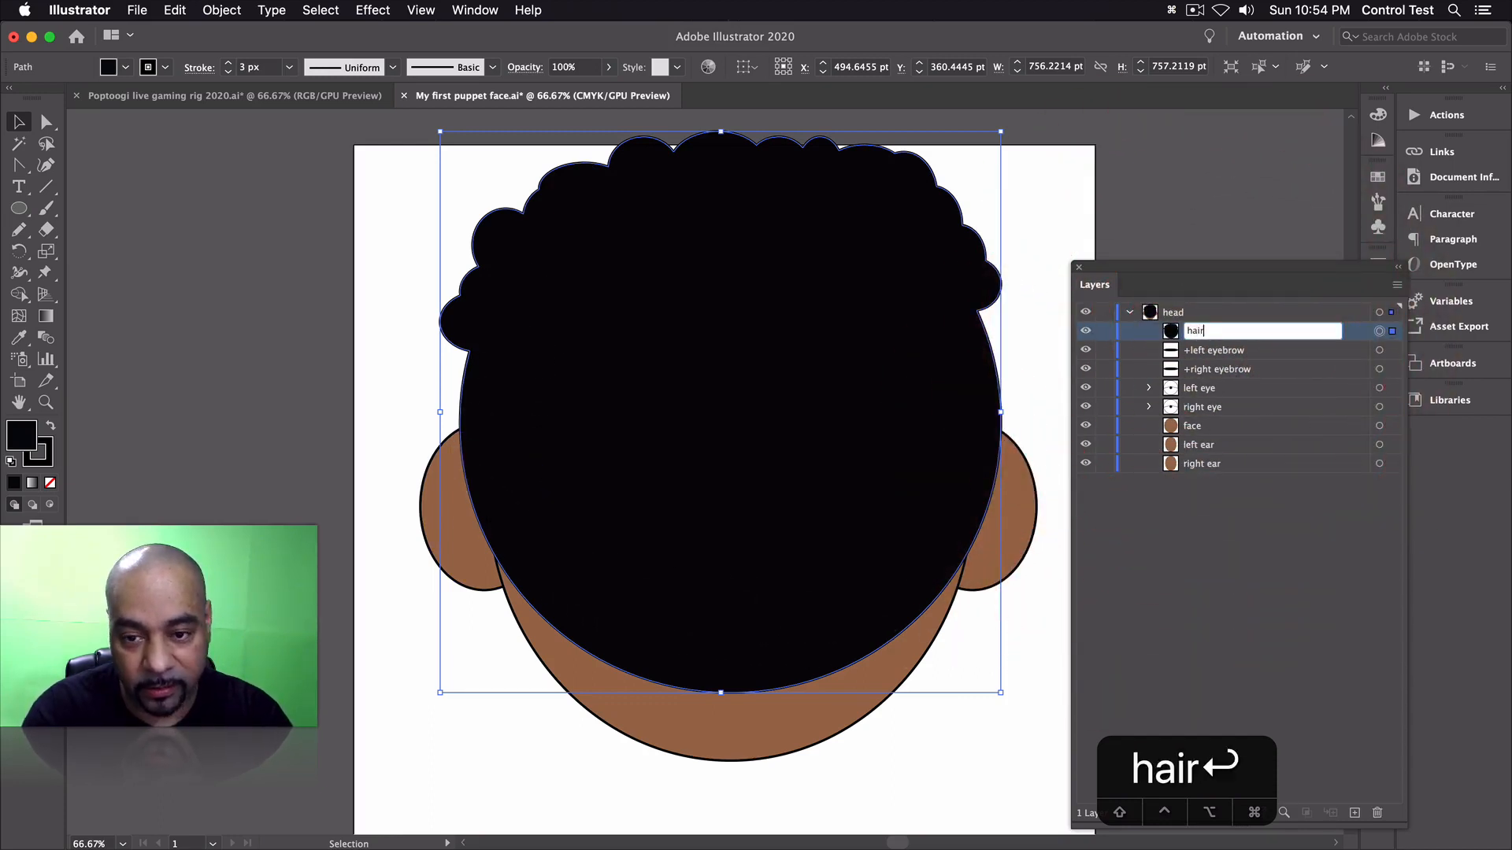
{"action": "key", "text": "Return"}
{"action": "left_click_drag", "start_coordinate": [1214, 320], "coordinate": [1172, 466]}
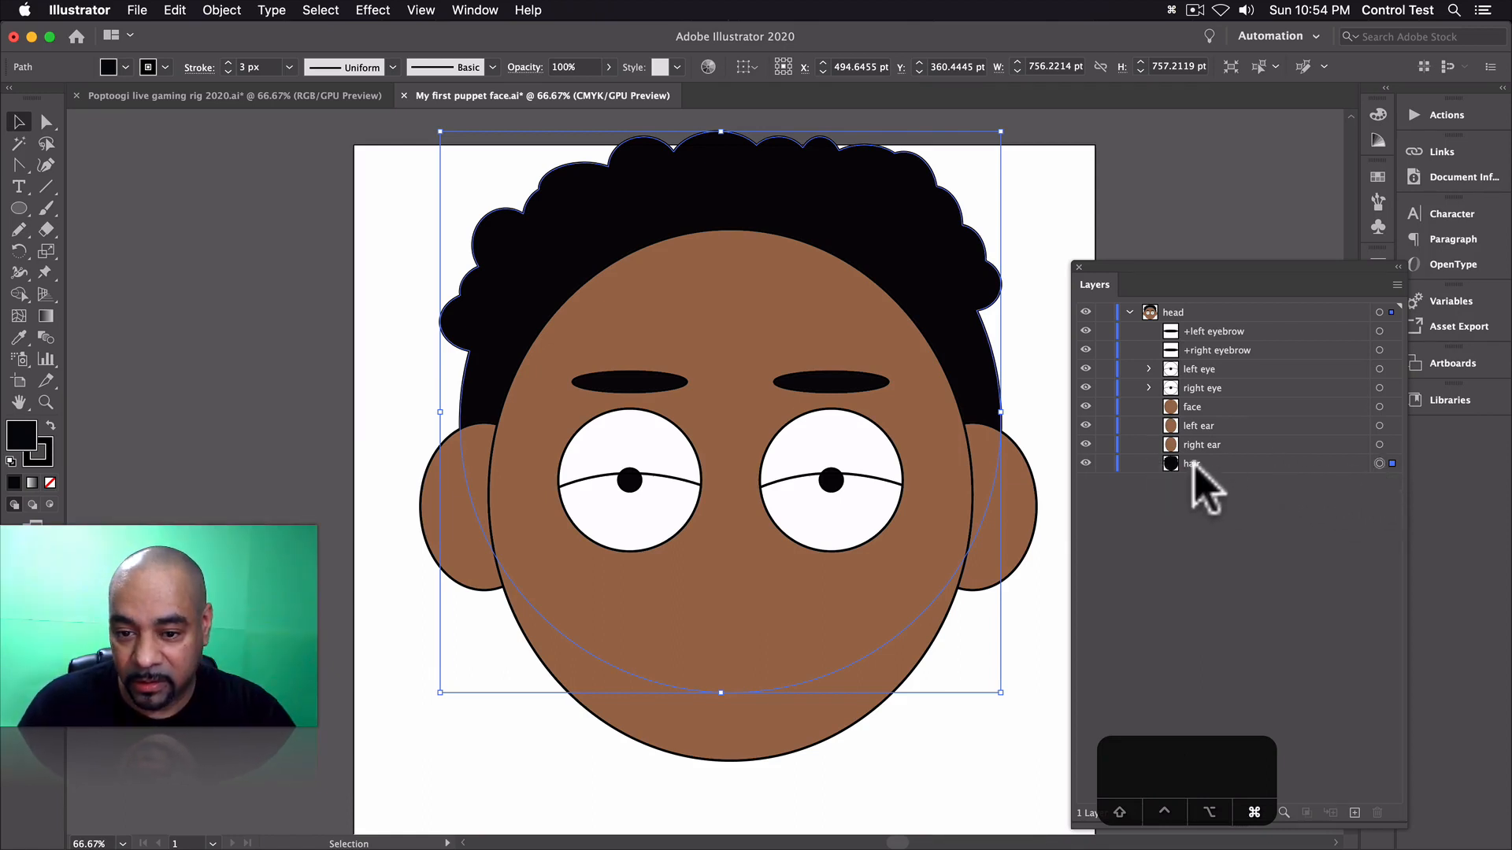
- Group the hair, right ear, left ear and face, and name the group face
{"action": "left_click", "coordinate": [1379, 444], "text": "shift"}
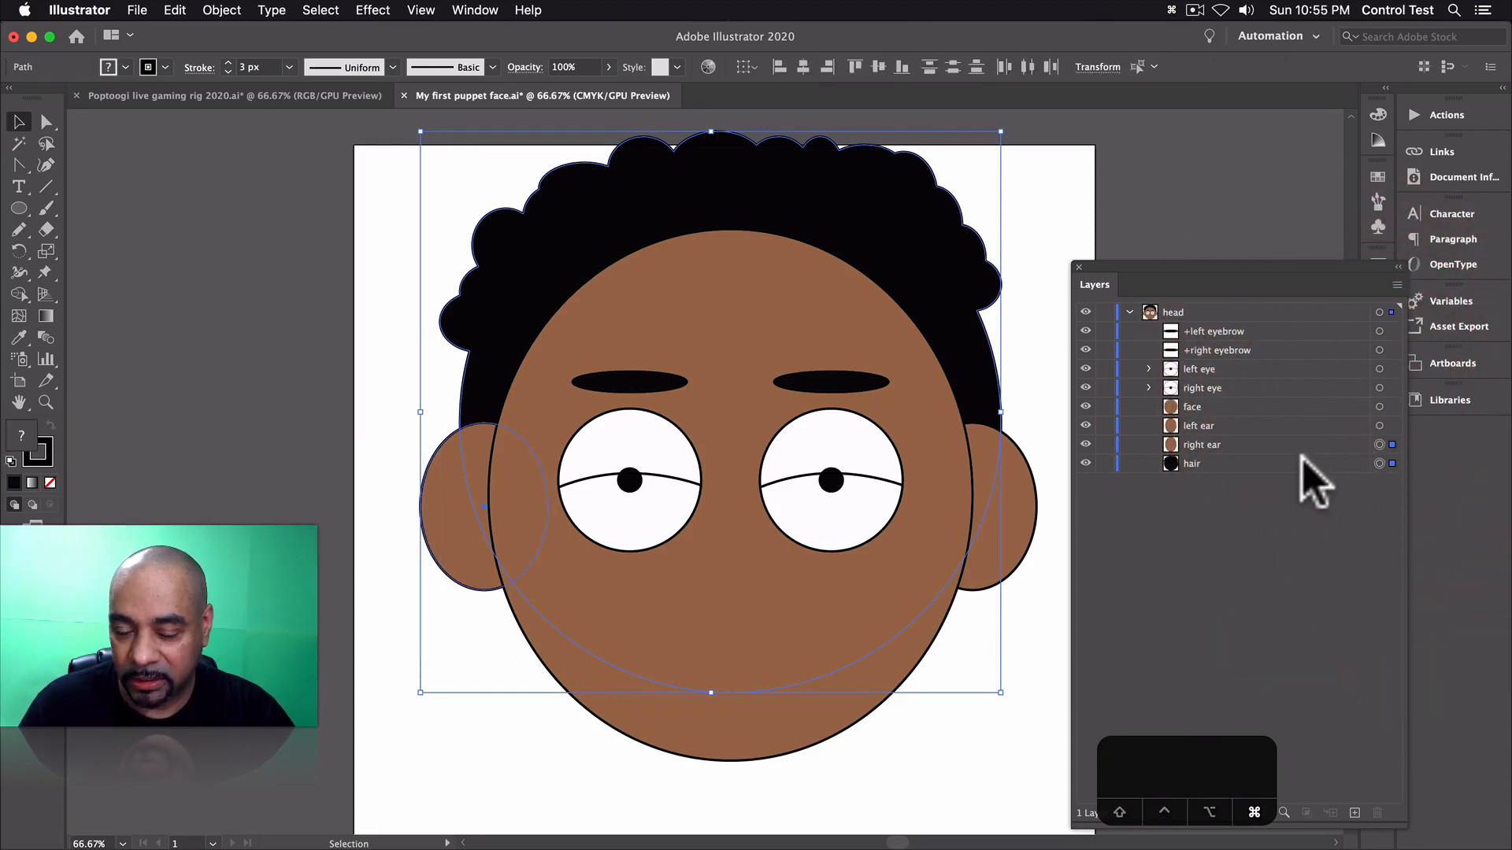
{"action": "left_click", "coordinate": [1378, 425], "text": "shift"}
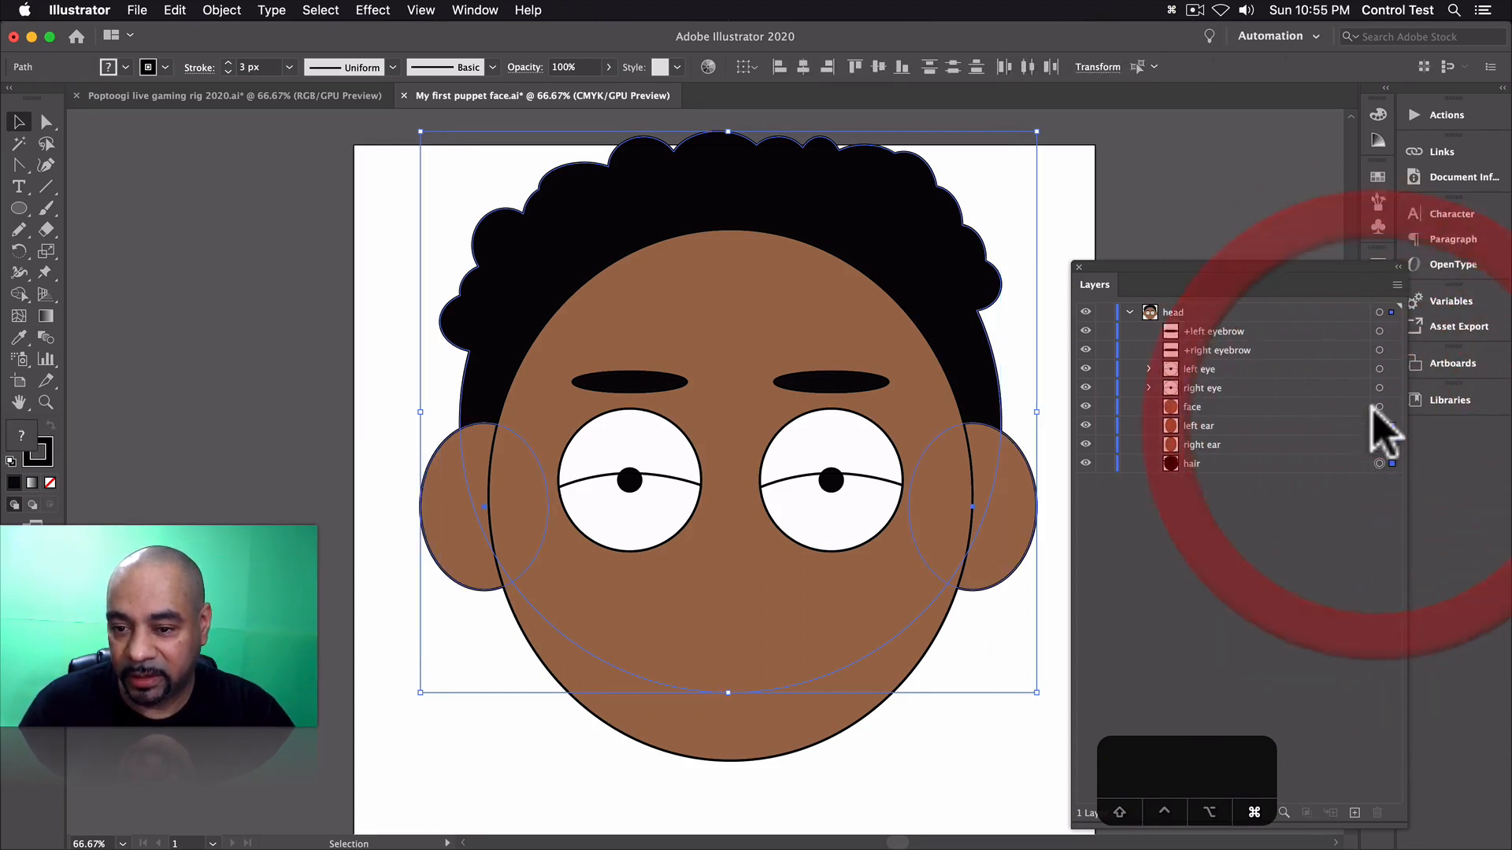
{"action": "left_click", "coordinate": [1379, 406], "text": "shift"}
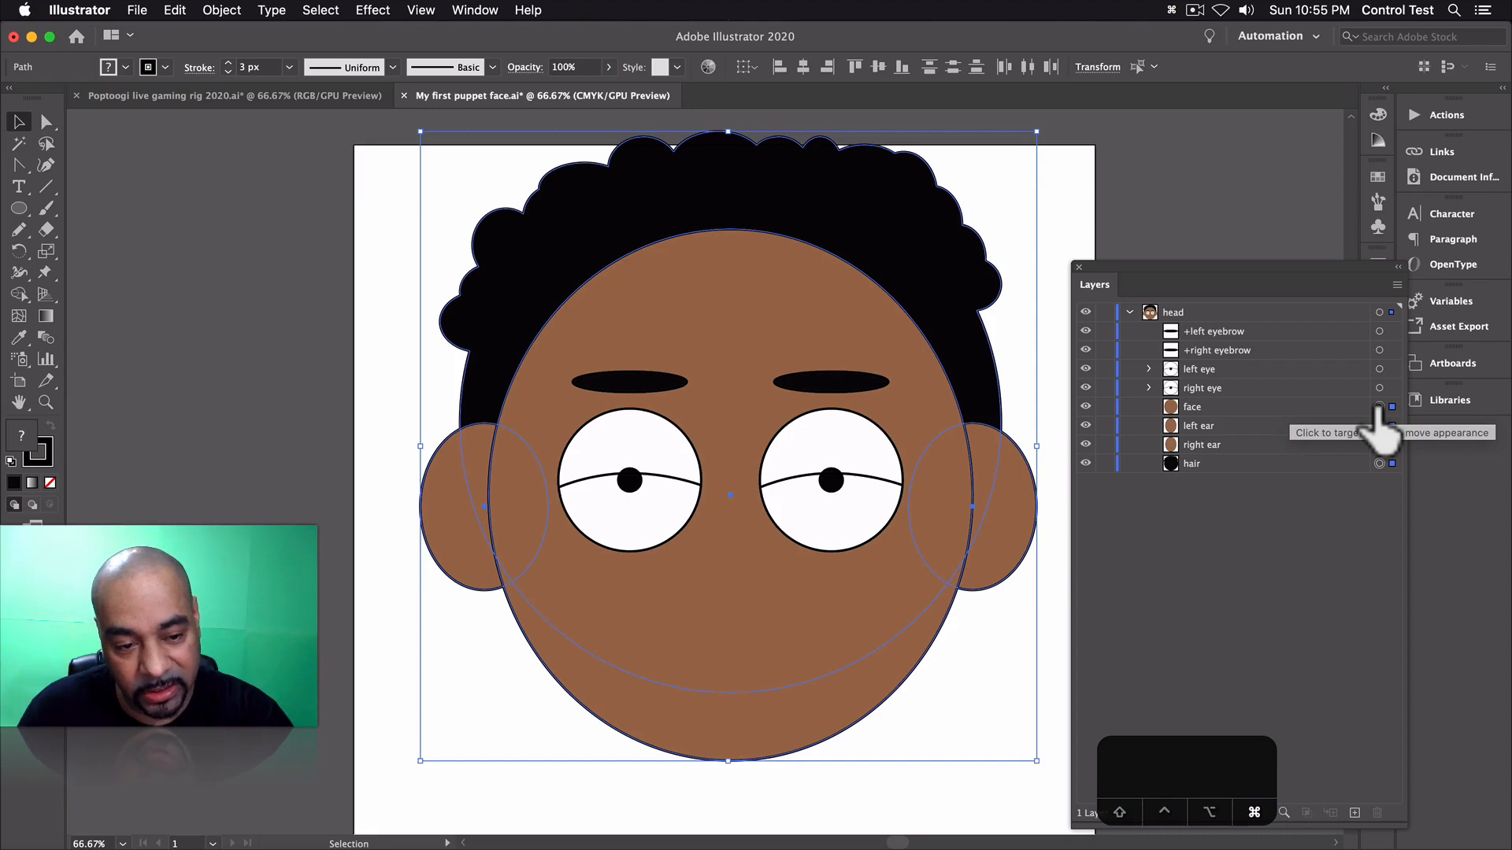
{"action": "key", "text": "super+g"}
{"action": "double_click", "coordinate": [1205, 408]}
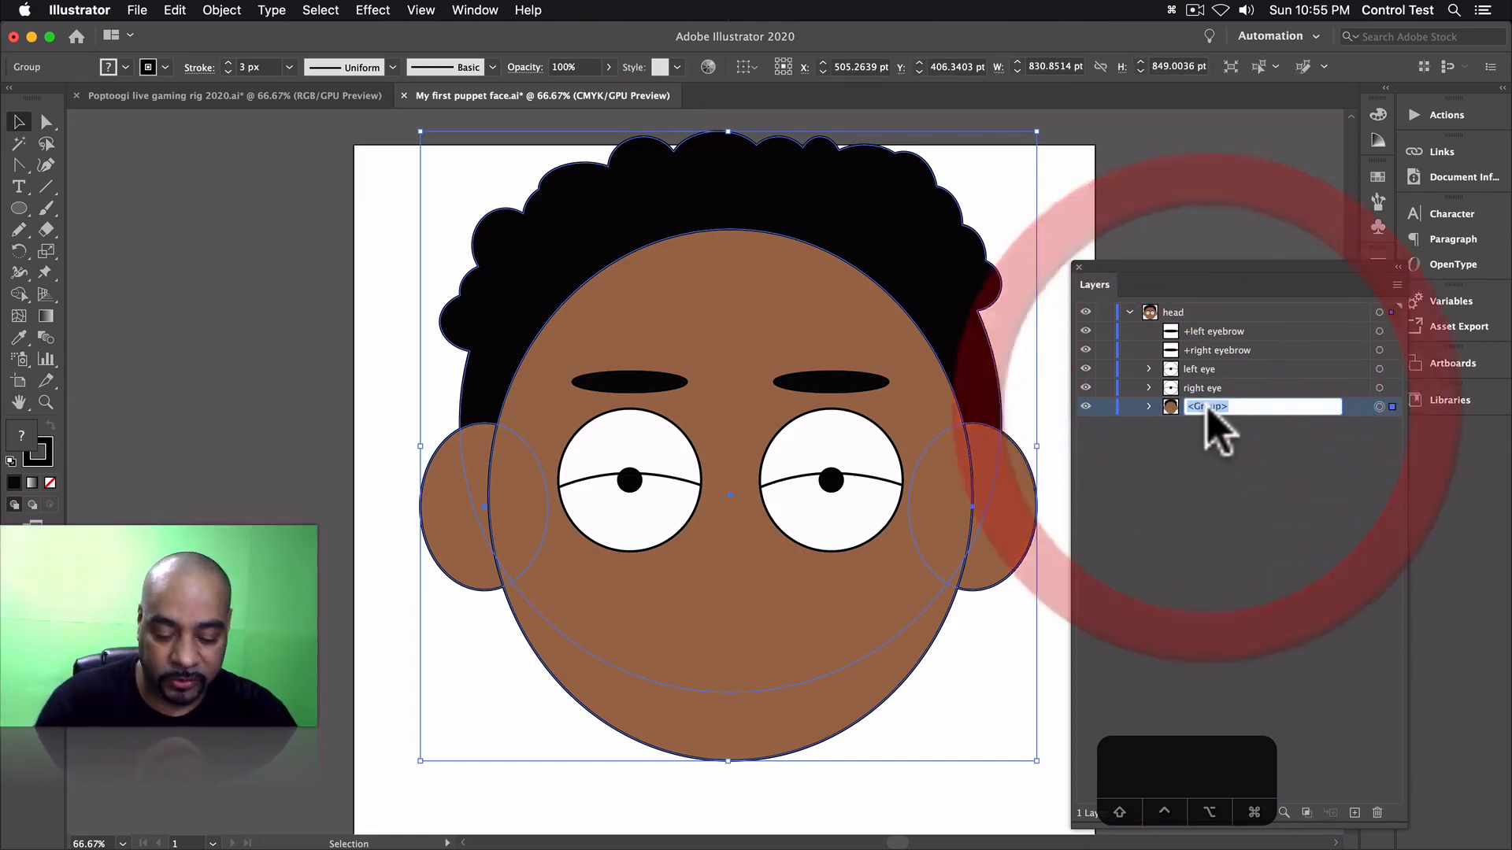
{"action": "type", "text": "face"}
{"action": "key", "text": "Return"}
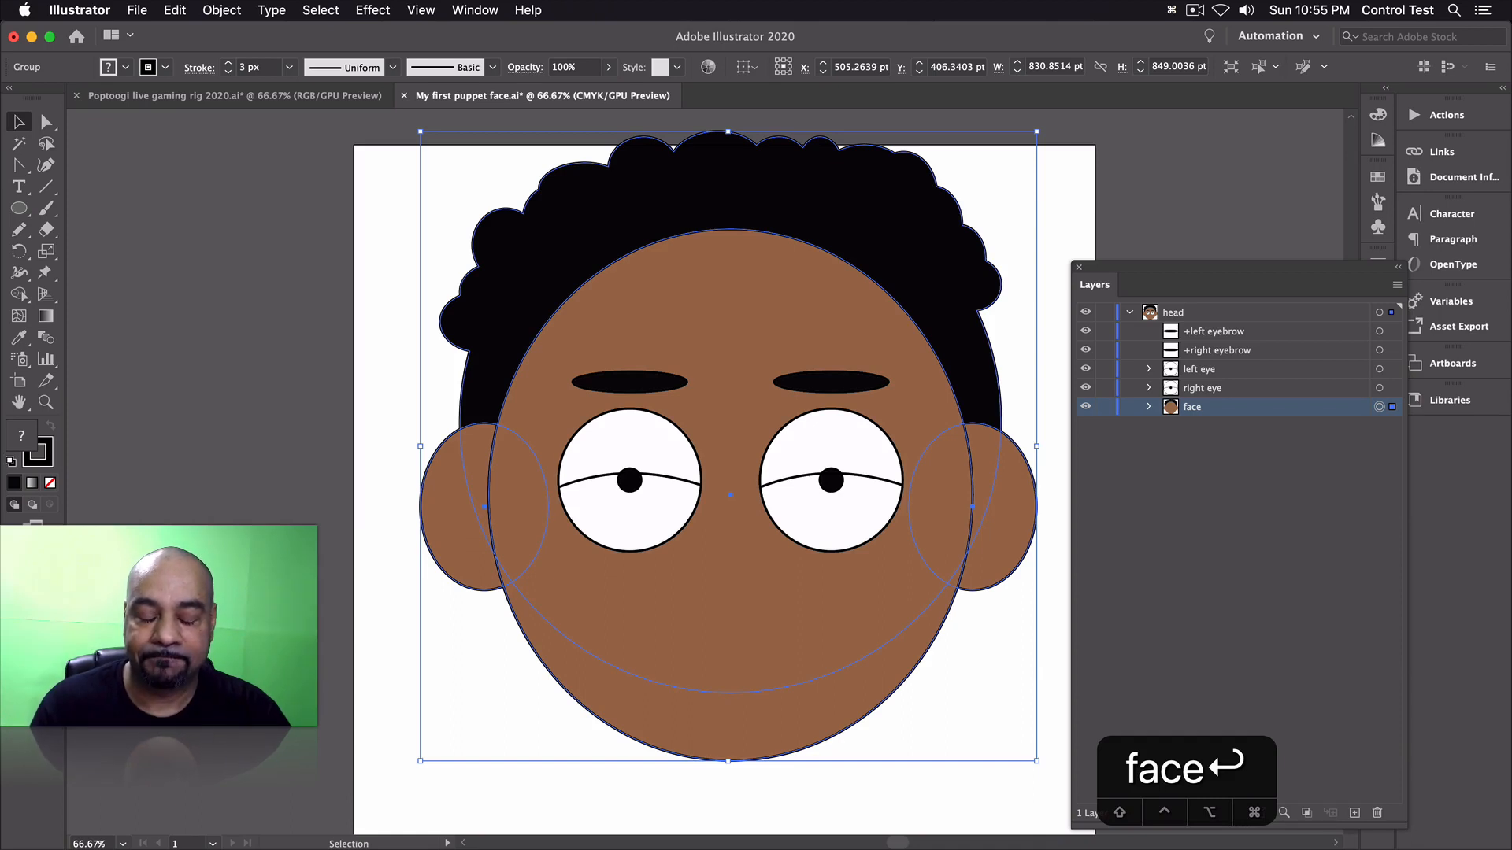
- Save the puppet face document
{"action": "key", "text": "a"}
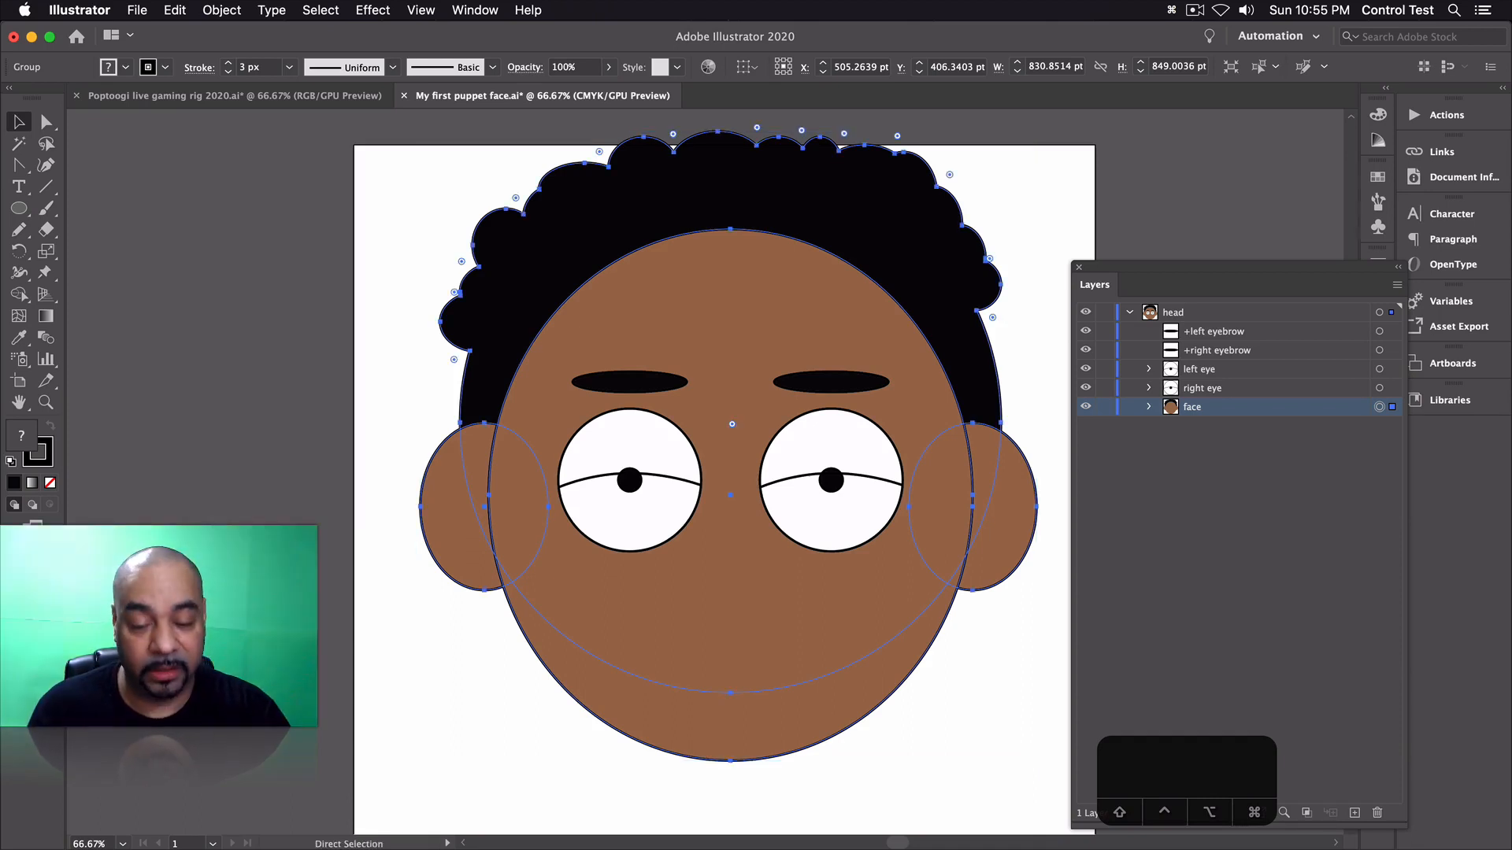
{"action": "key", "text": "v"}
{"action": "key", "text": "super+s"}
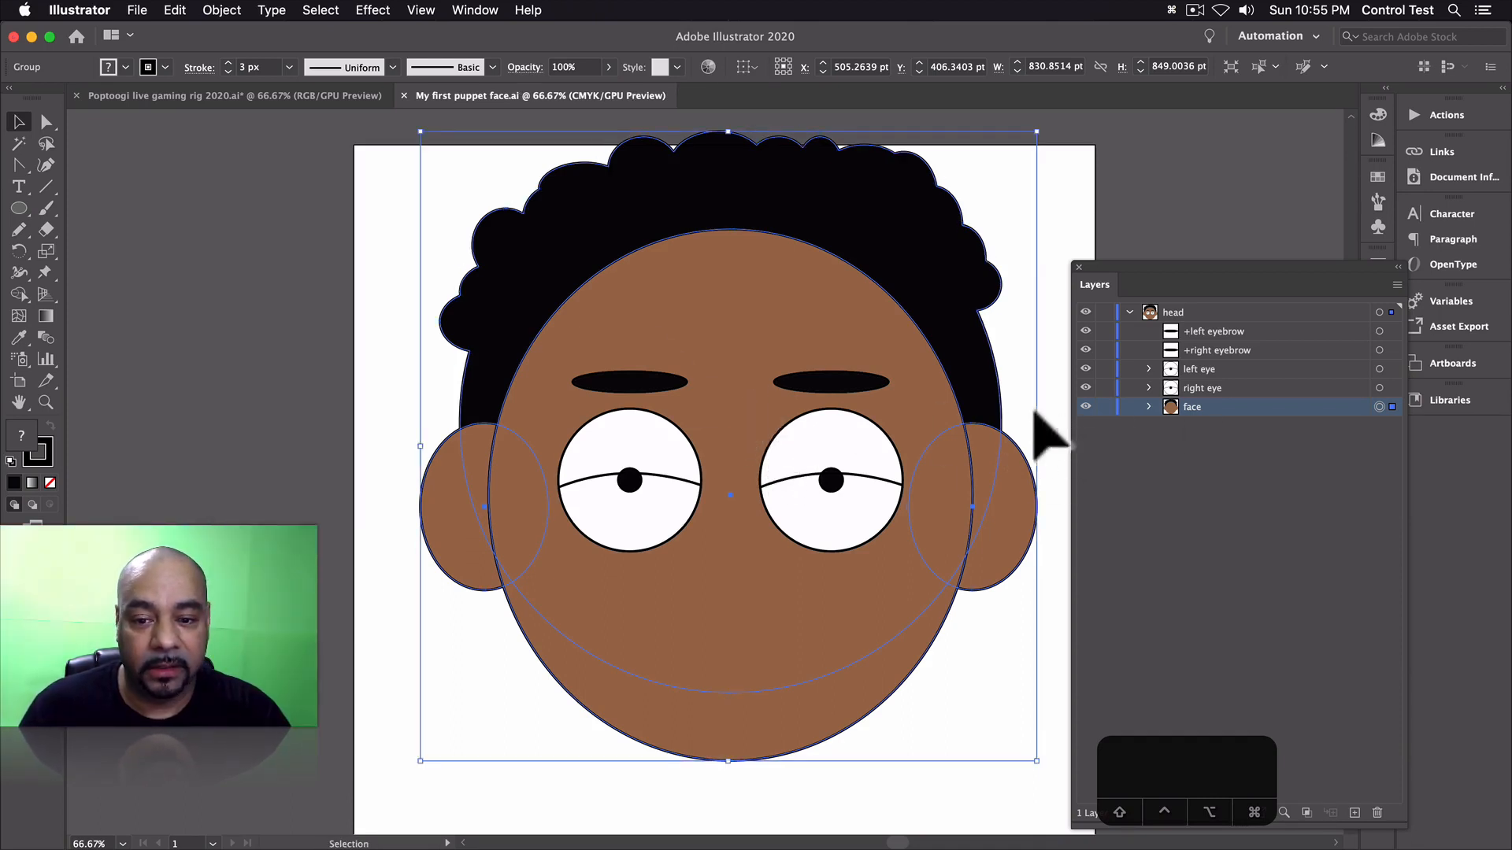
- Draw an ellipse about 158 × 137 pt beside the artboard and place a copy straight above it, overlapping most of the original
{"action": "left_click", "coordinate": [18, 208]}
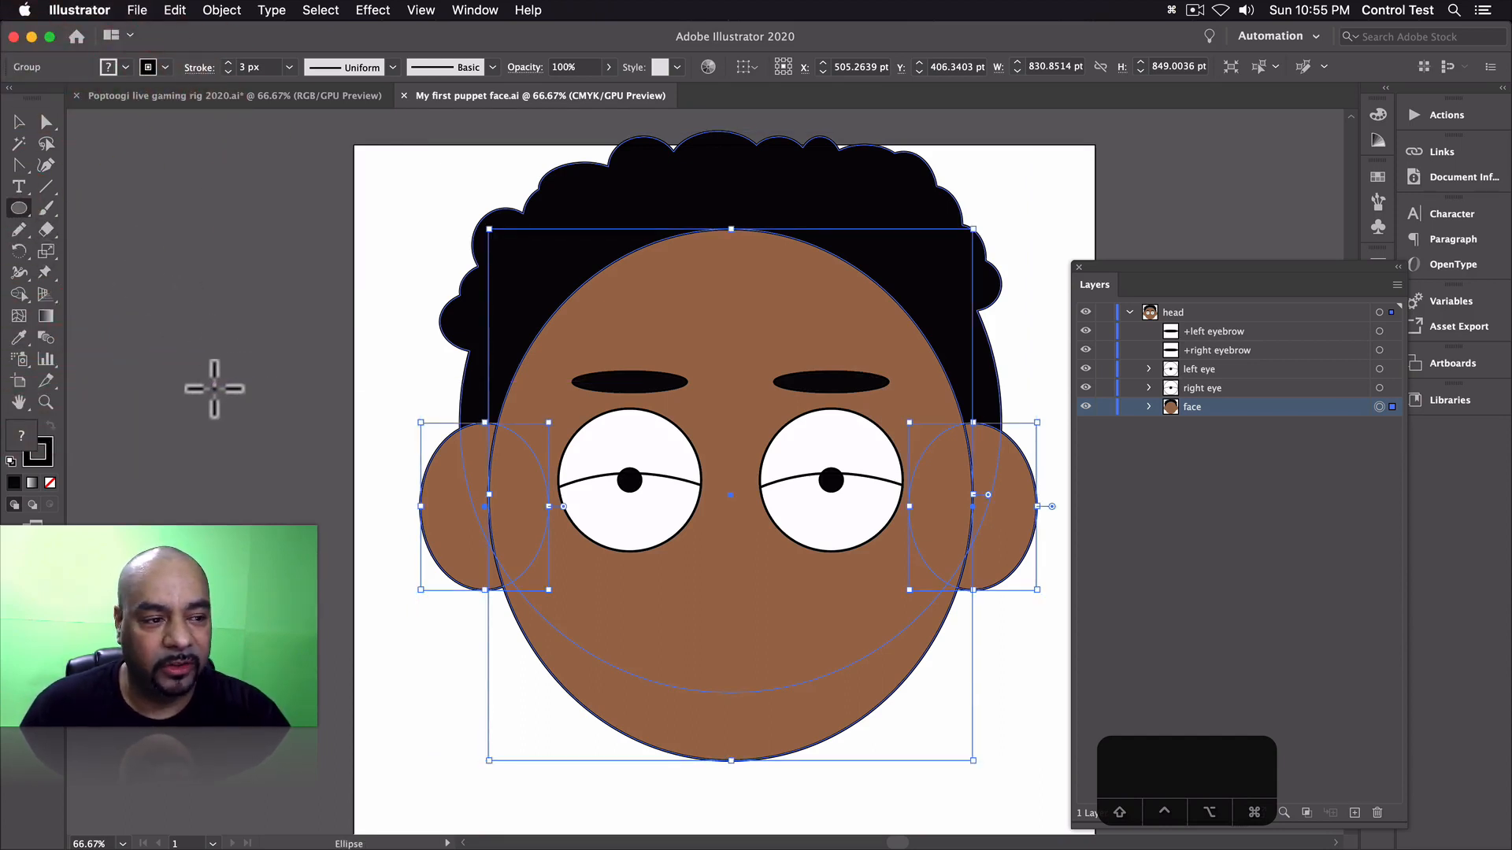
{"action": "left_click_drag", "start_coordinate": [204, 367], "coordinate": [322, 467]}
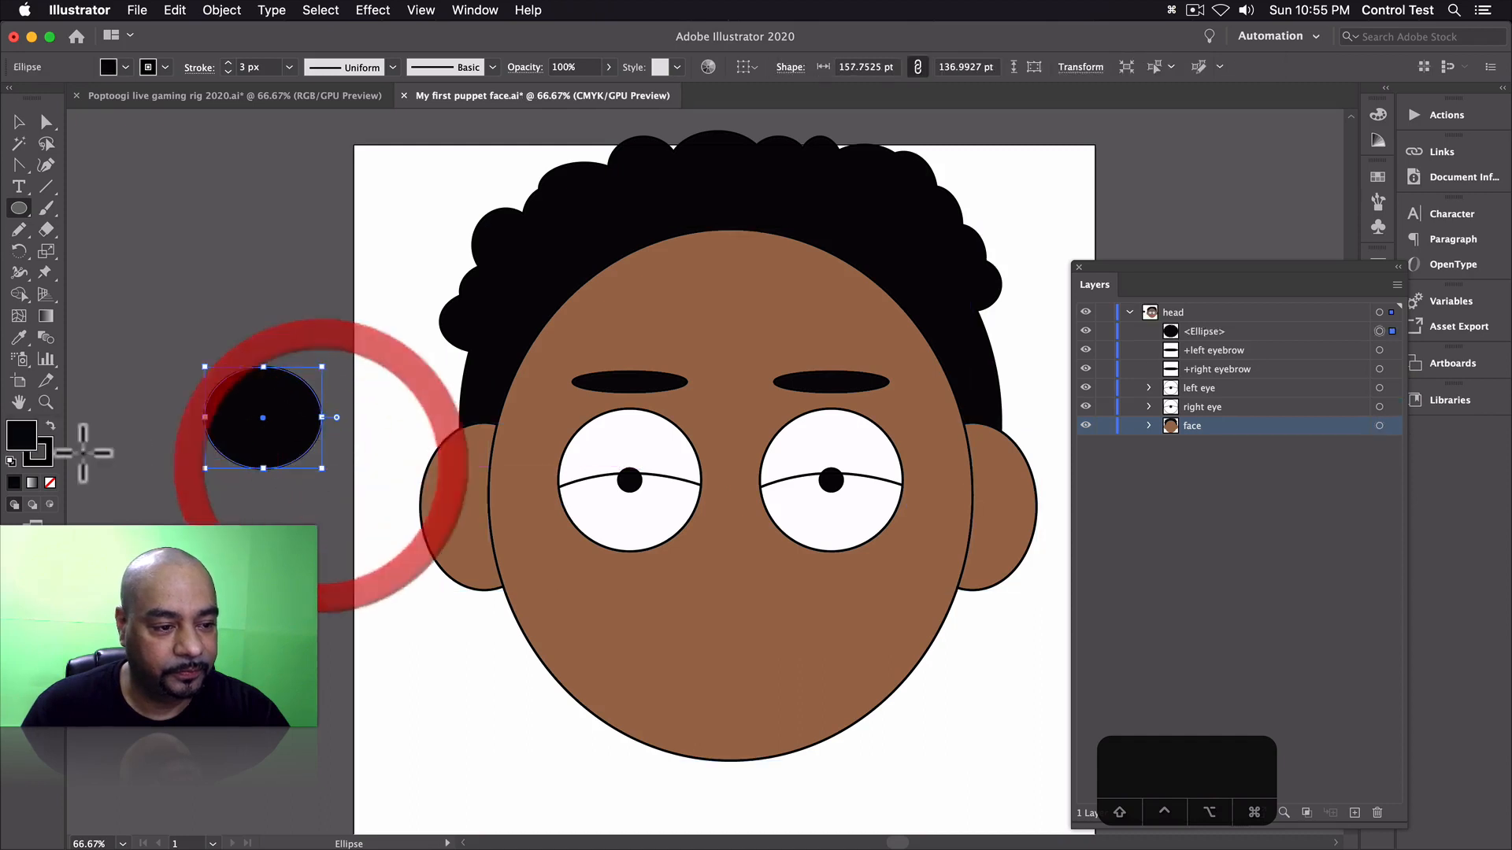
{"action": "left_click", "coordinate": [14, 121]}
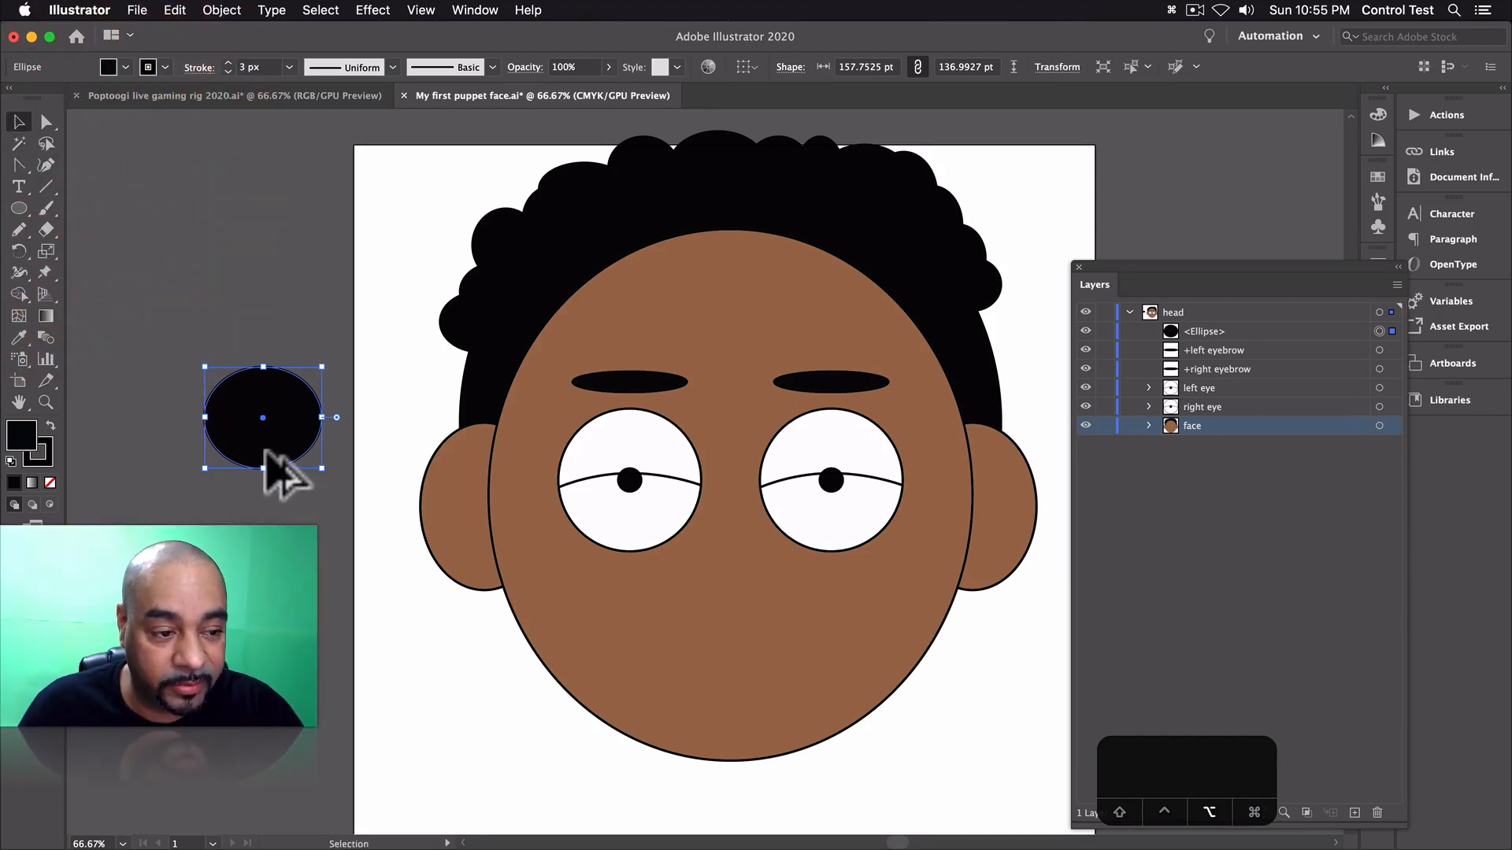
{"action": "left_click_drag", "start_coordinate": [266, 448], "coordinate": [266, 438]}
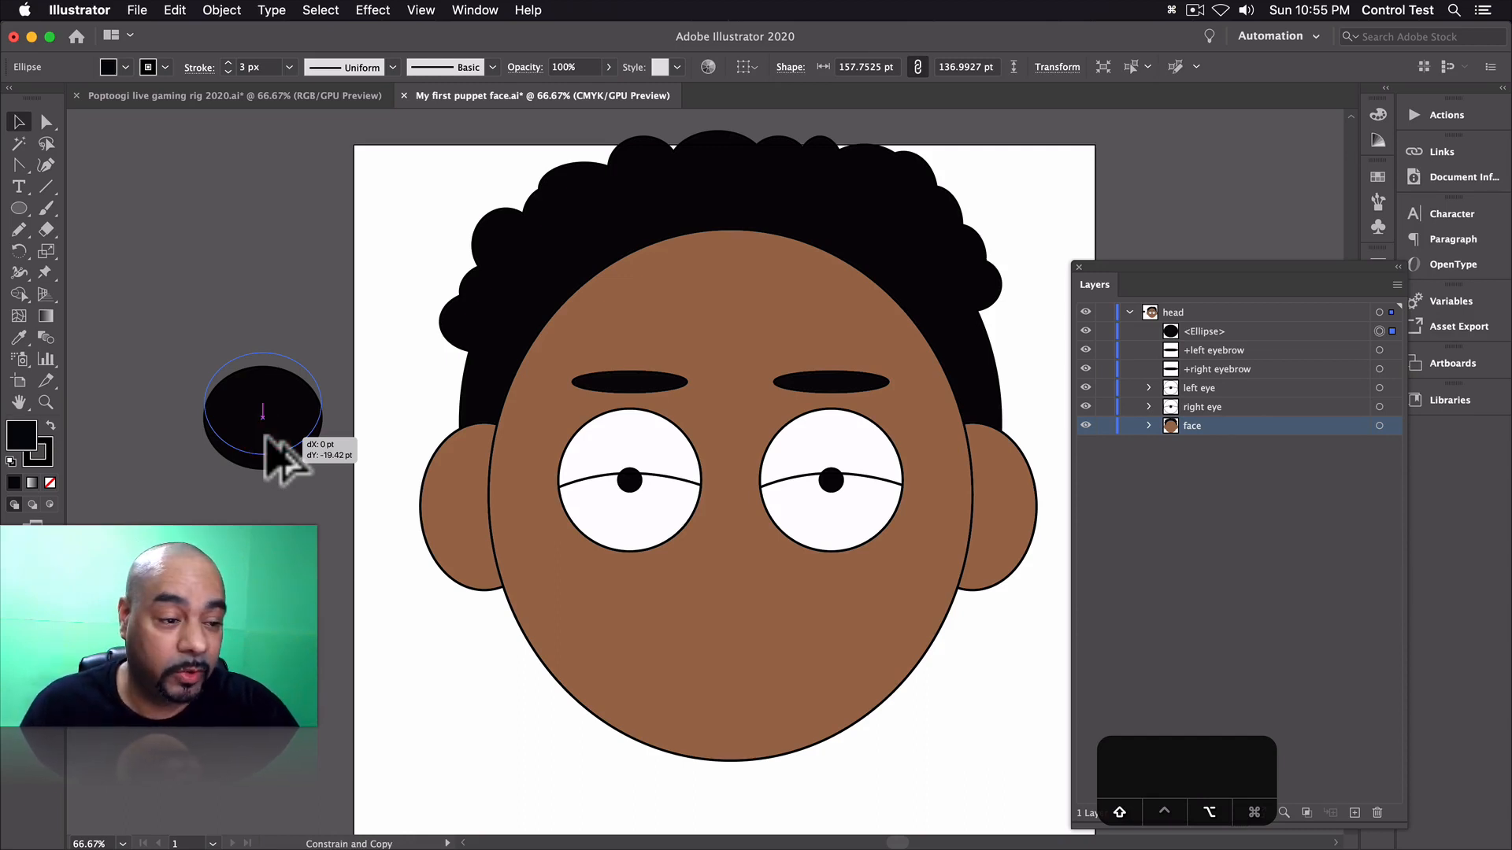
{"action": "left_click_drag", "start_coordinate": [266, 439], "coordinate": [266, 439]}
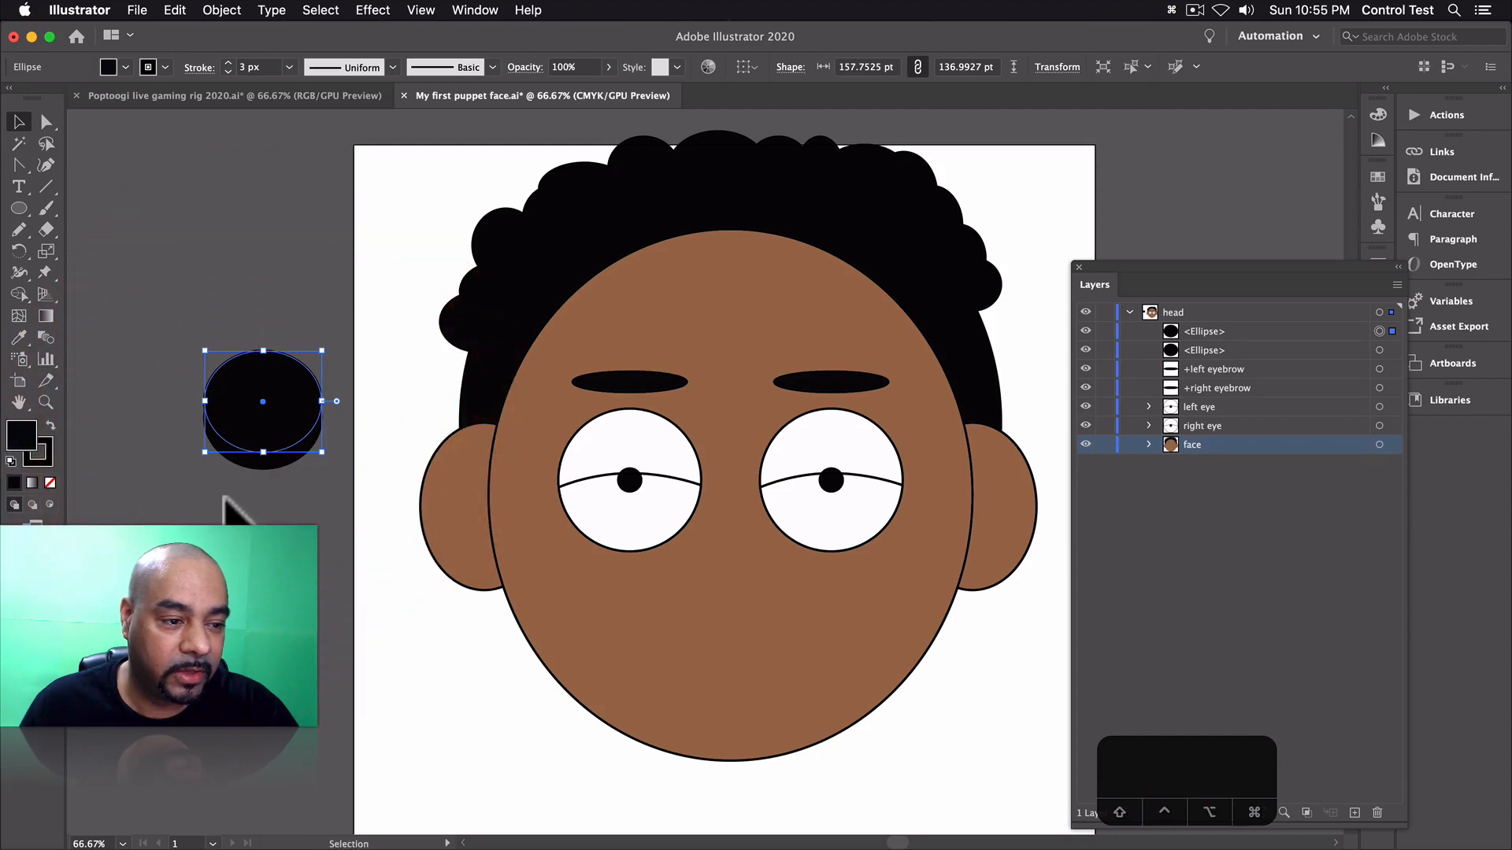
- Subtract the upper ellipse from the lower one to make a crescent, and place it on the face centered just below the eyes
{"action": "left_click_drag", "start_coordinate": [220, 510], "coordinate": [297, 388]}
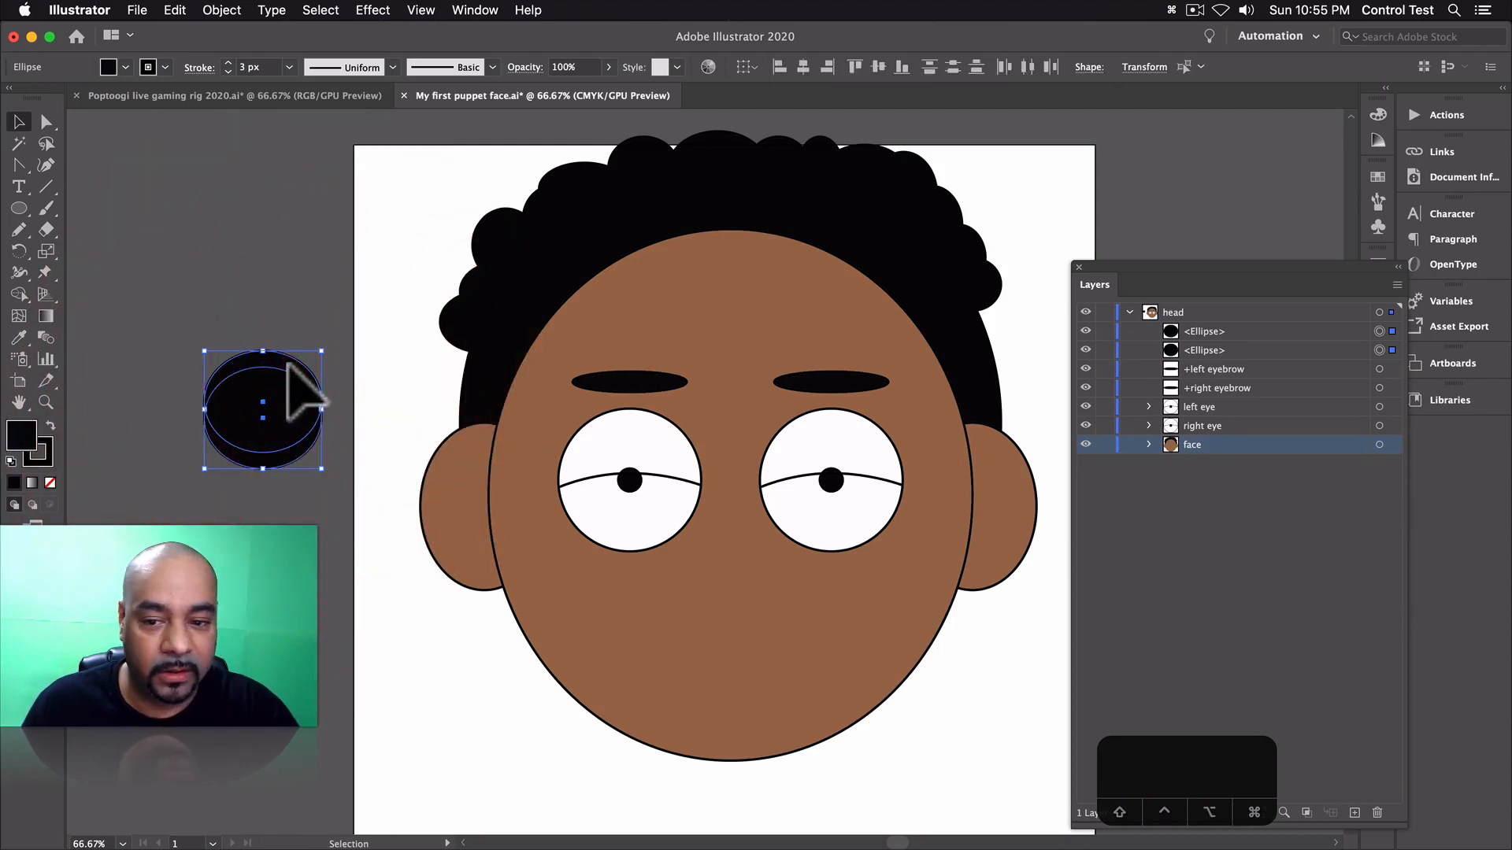
{"action": "left_click", "coordinate": [475, 10]}
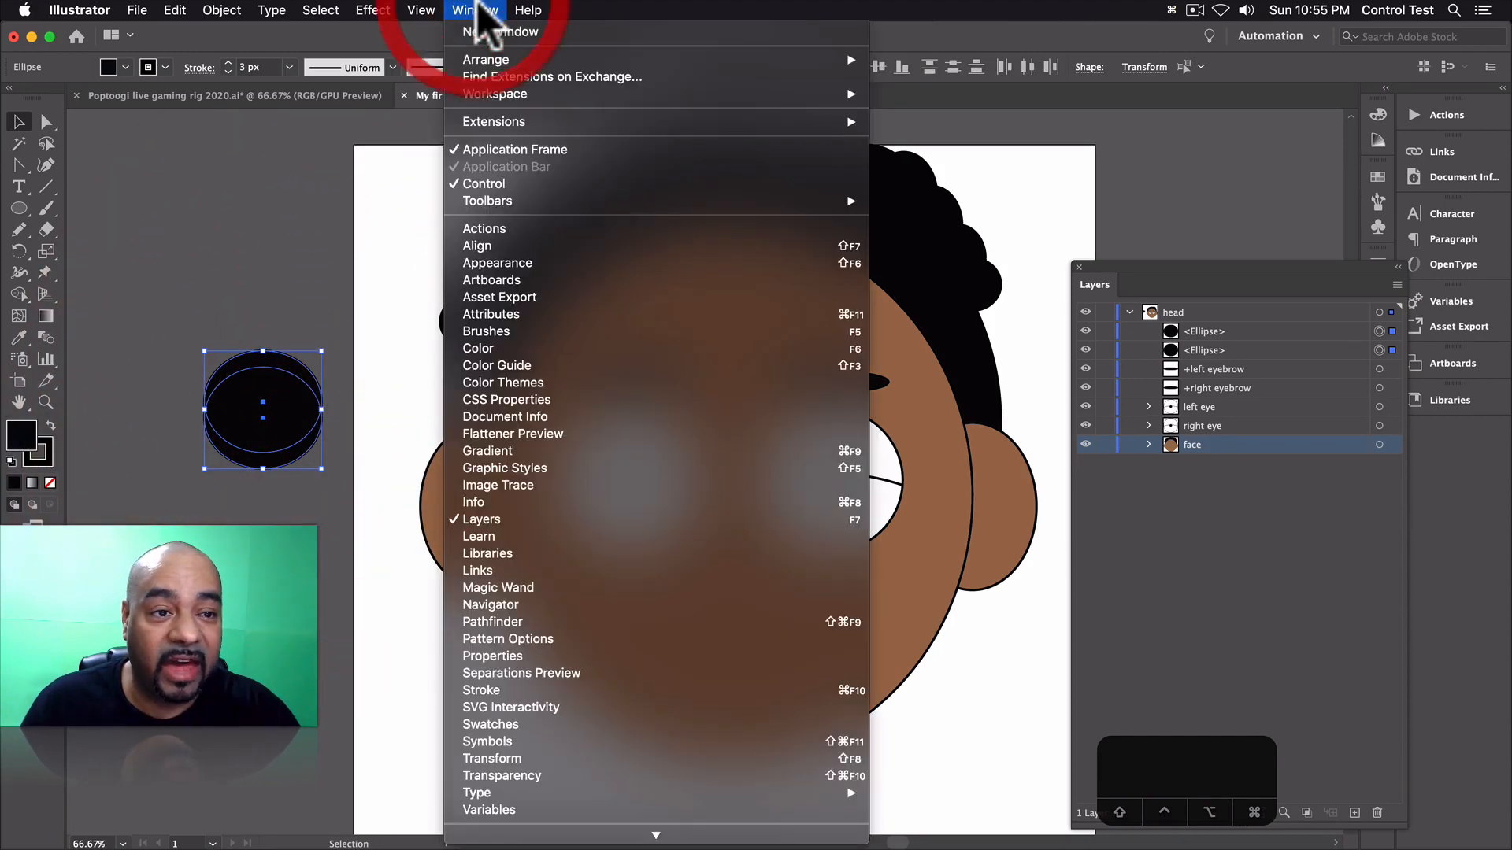
{"action": "left_click", "coordinate": [499, 623]}
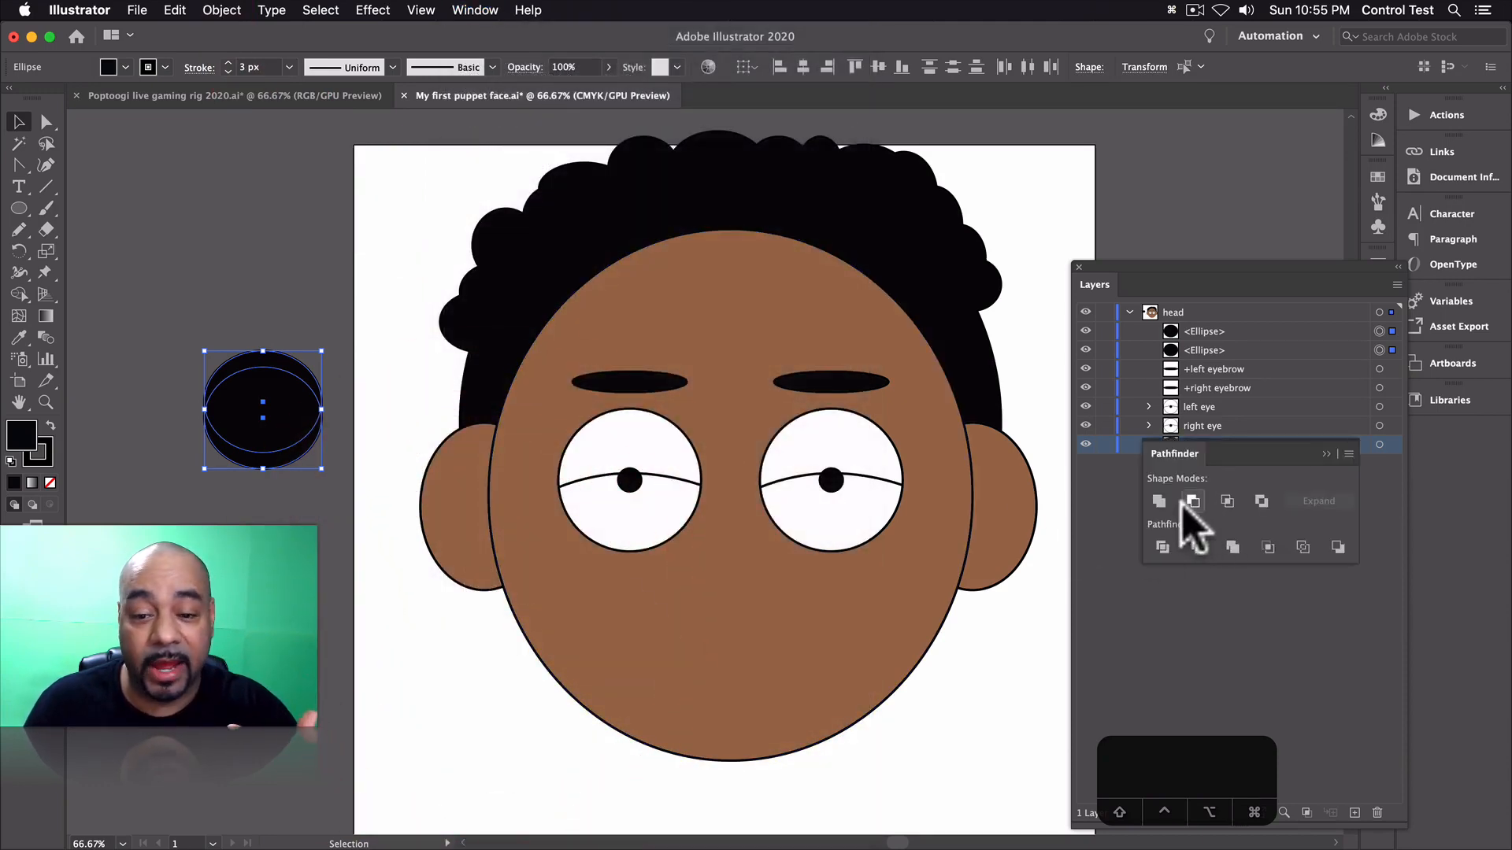
{"action": "left_click", "coordinate": [1158, 501]}
{"action": "left_click_drag", "start_coordinate": [244, 459], "coordinate": [707, 613]}
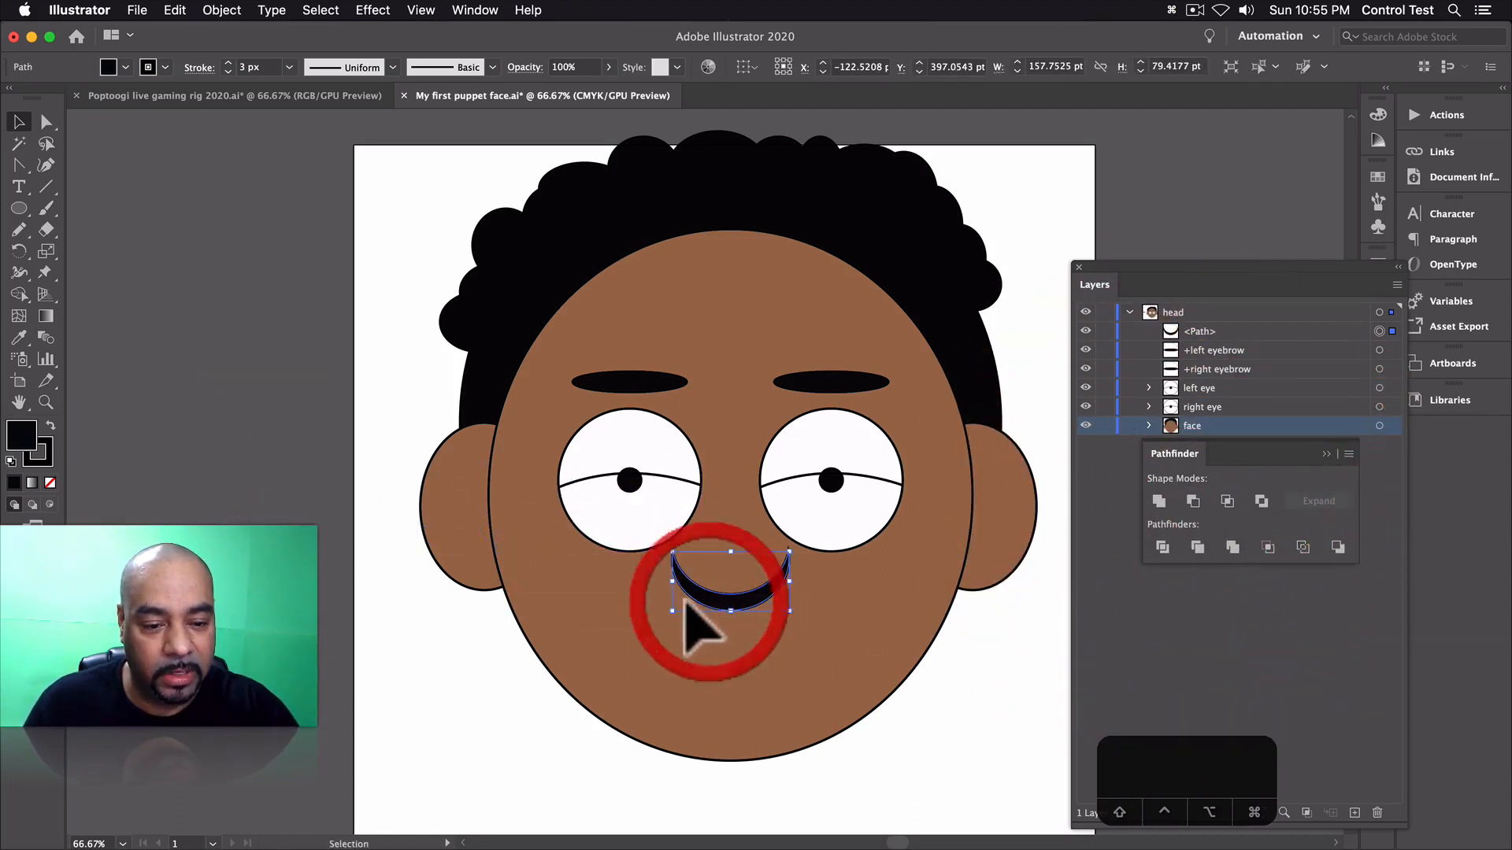
- Set the crescent's fill color to the brown 664C3B
{"action": "double_click", "coordinate": [19, 436]}
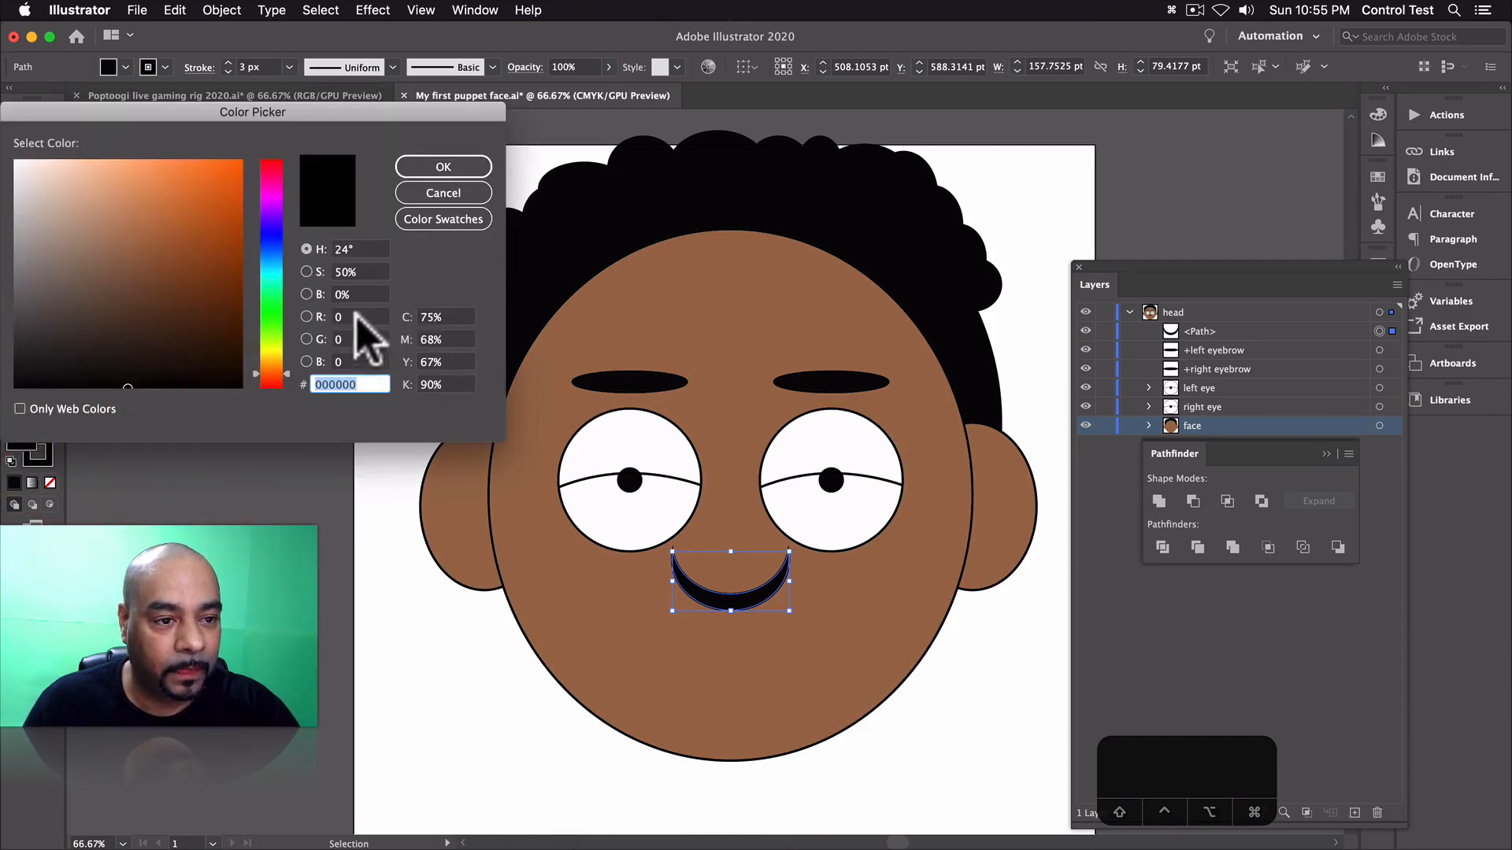
{"action": "left_click", "coordinate": [110, 296]}
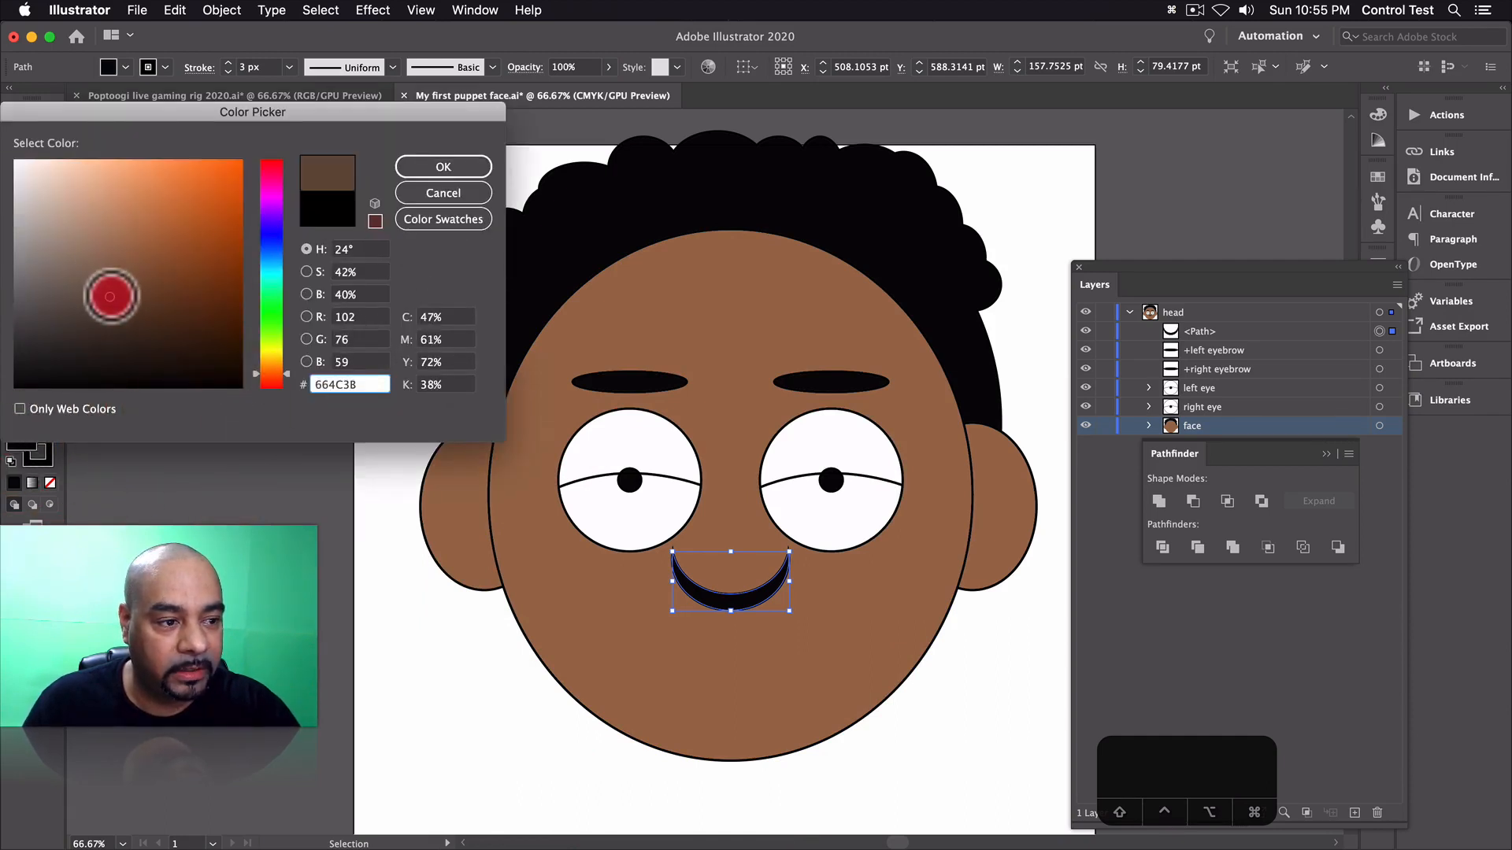
{"action": "left_click", "coordinate": [433, 167]}
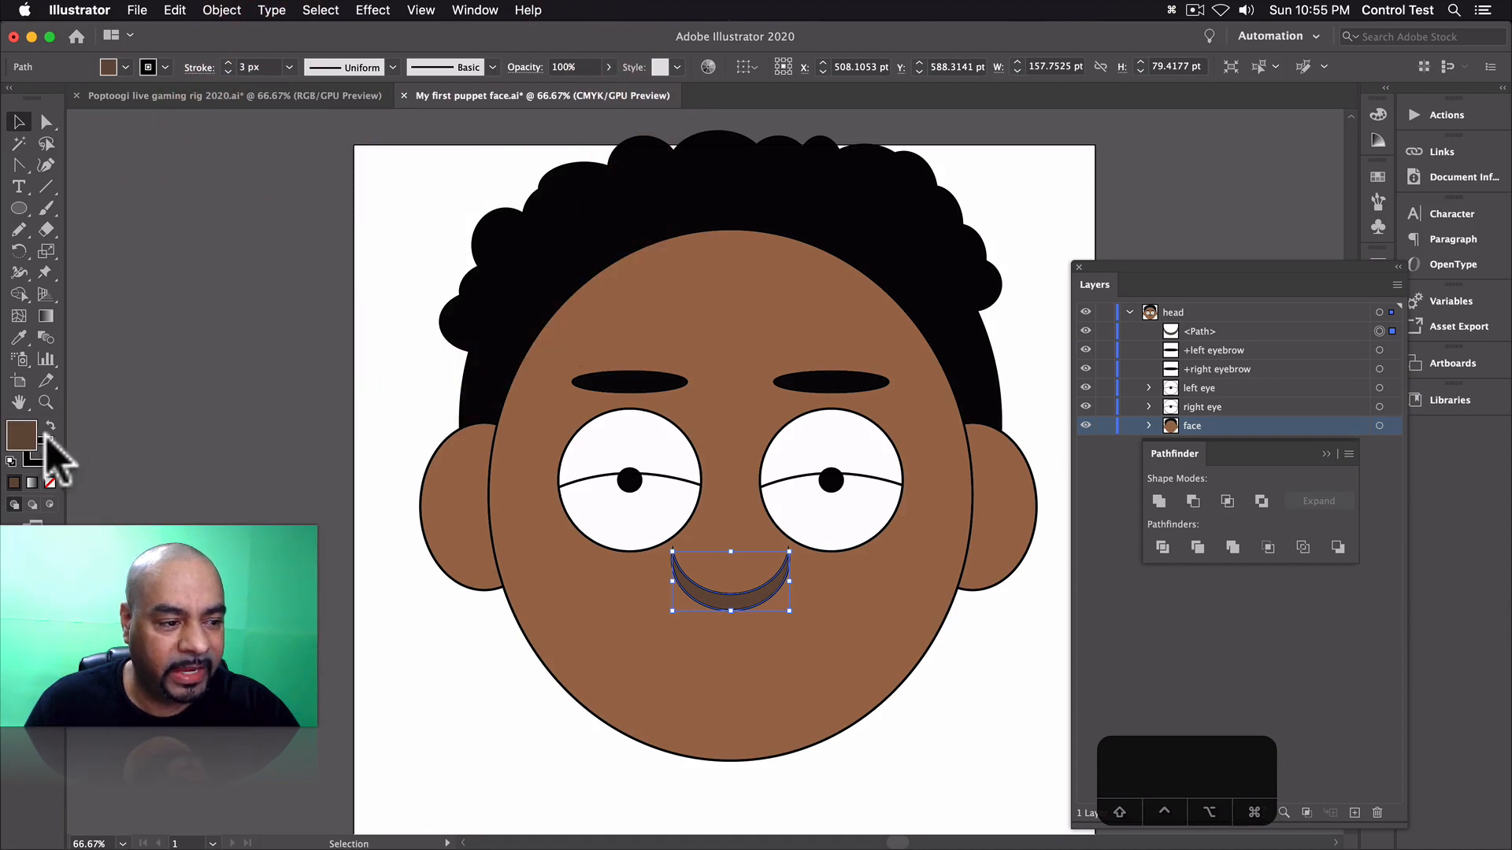
- Remove the stroke from the brown crescent below the eyes and name its layer item nose
{"action": "left_click", "coordinate": [41, 457]}
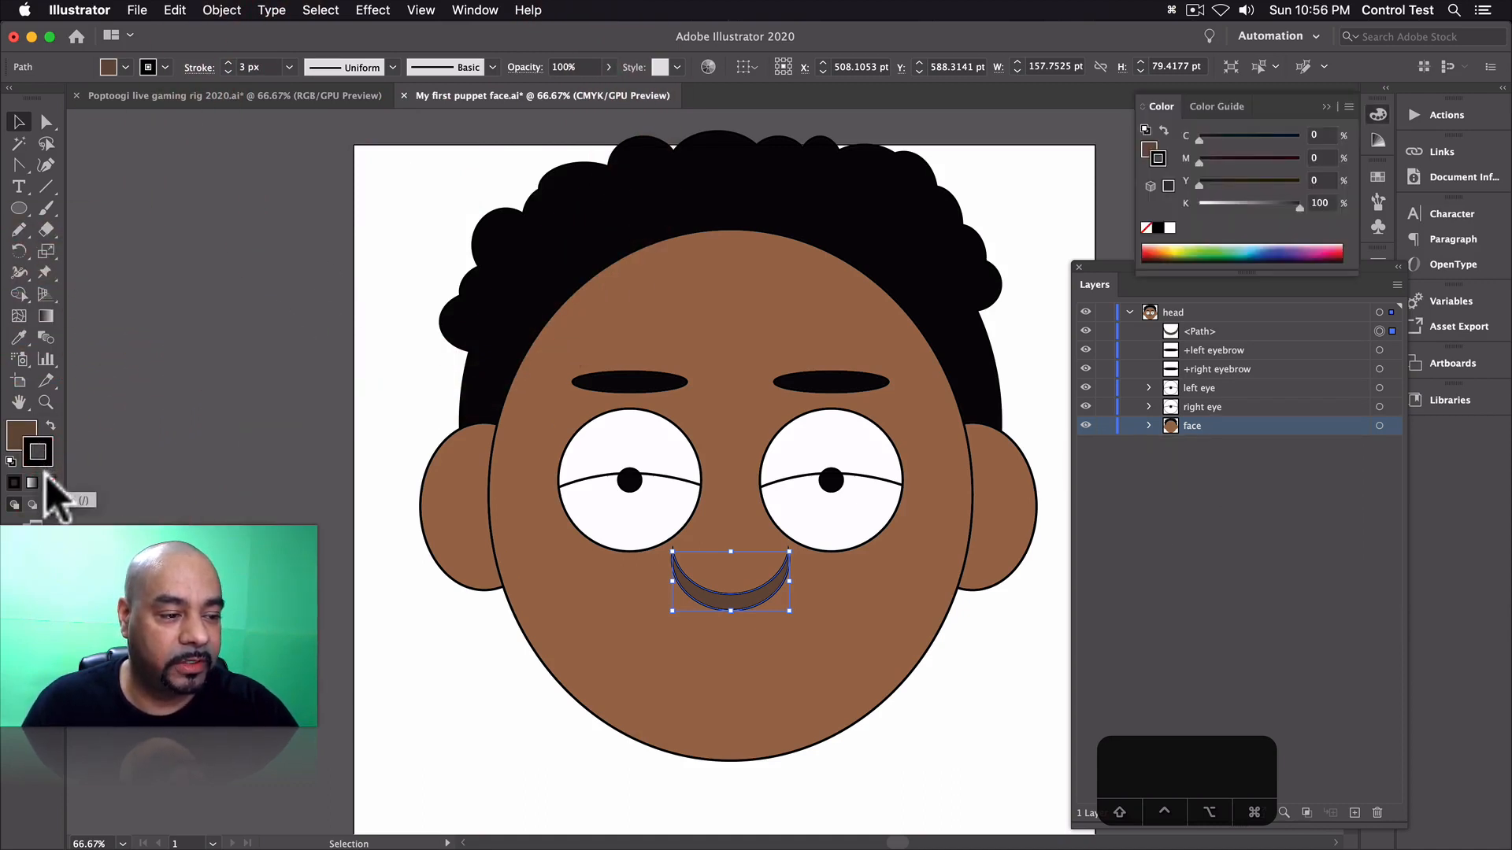
{"action": "left_click", "coordinate": [50, 483]}
{"action": "left_click", "coordinate": [728, 604]}
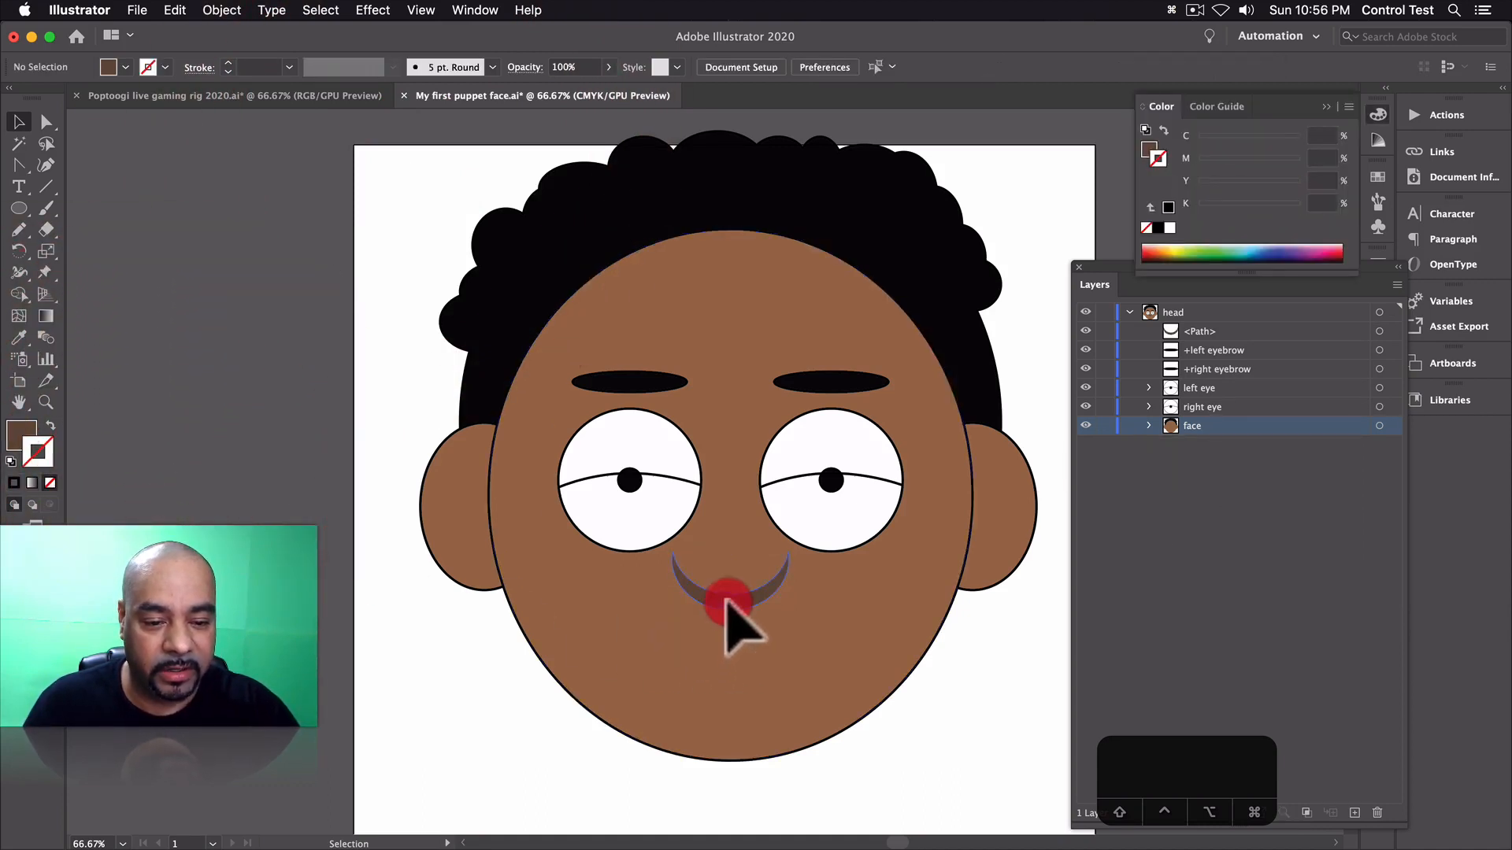
{"action": "double_click", "coordinate": [1201, 330]}
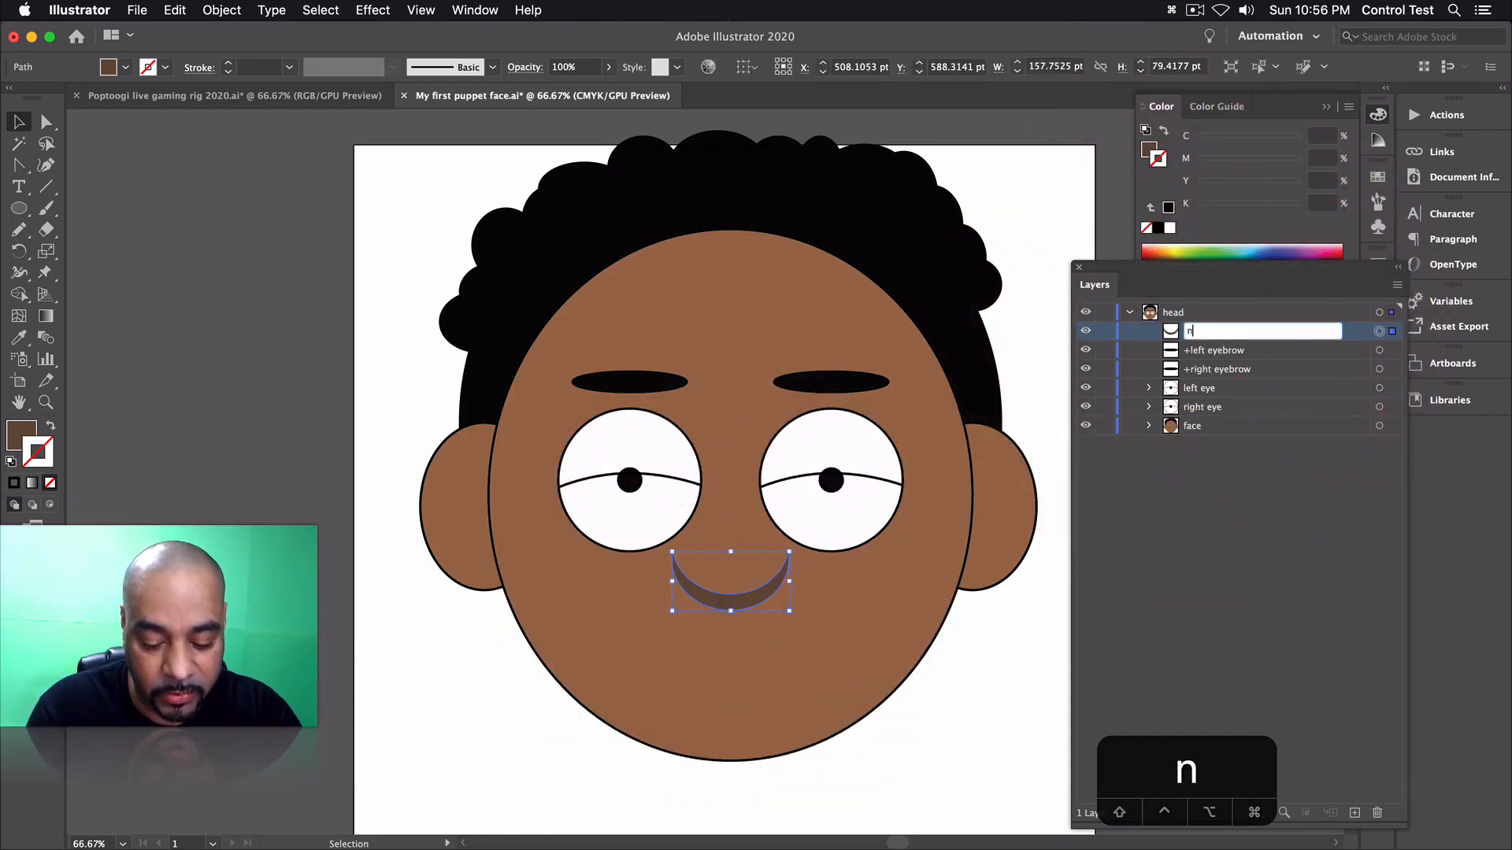
{"action": "key", "text": "Return"}
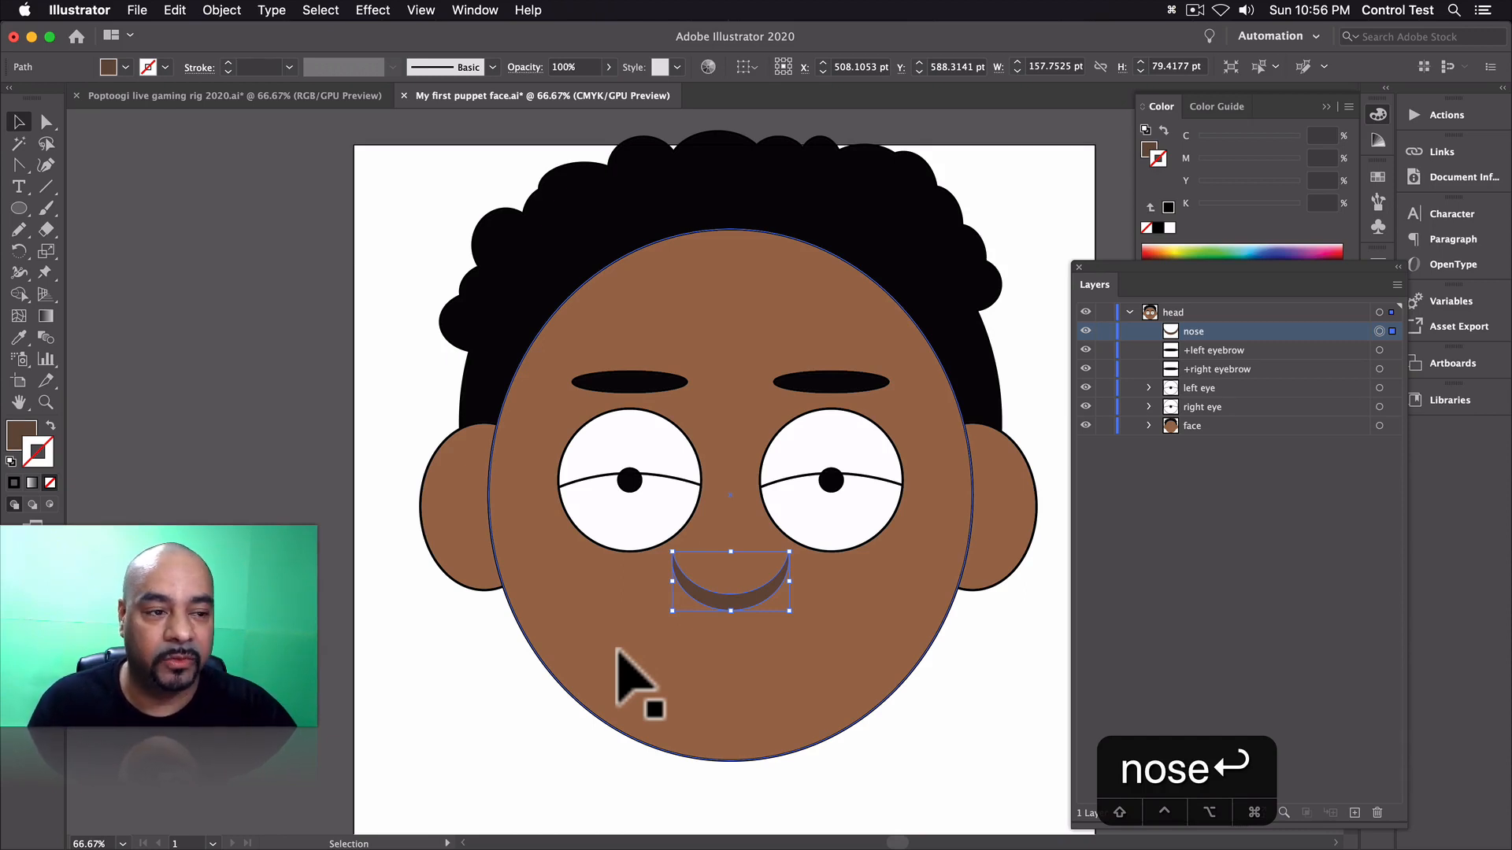
- Switch to Character Animator, move the puppet's origin handle down to the middle of the chin, and preview the head movement in the scene
{"action": "mouse_move", "coordinate": [1492, 418]}
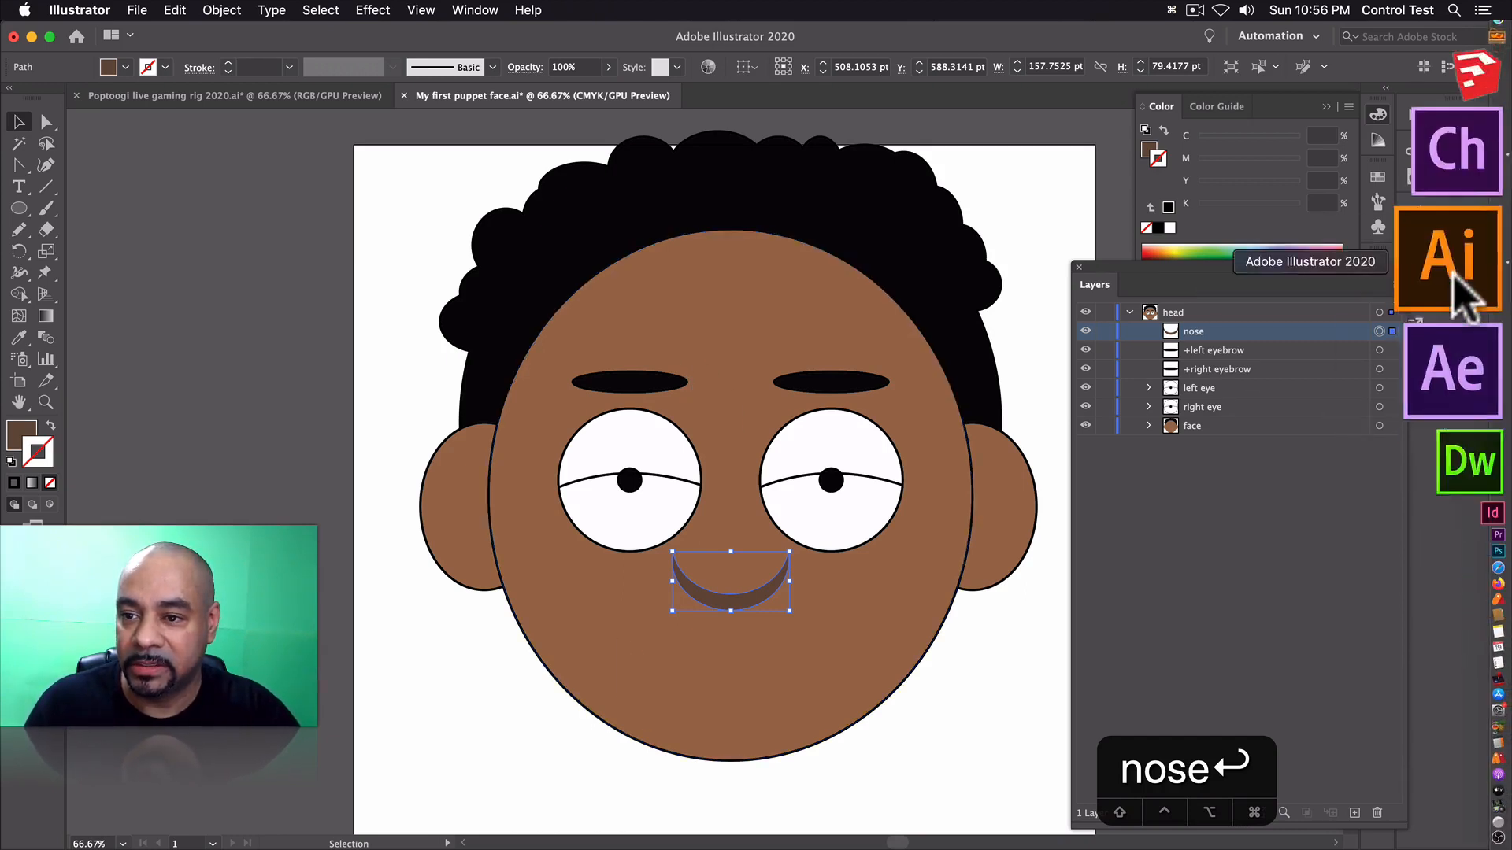
{"action": "left_click", "coordinate": [1451, 270]}
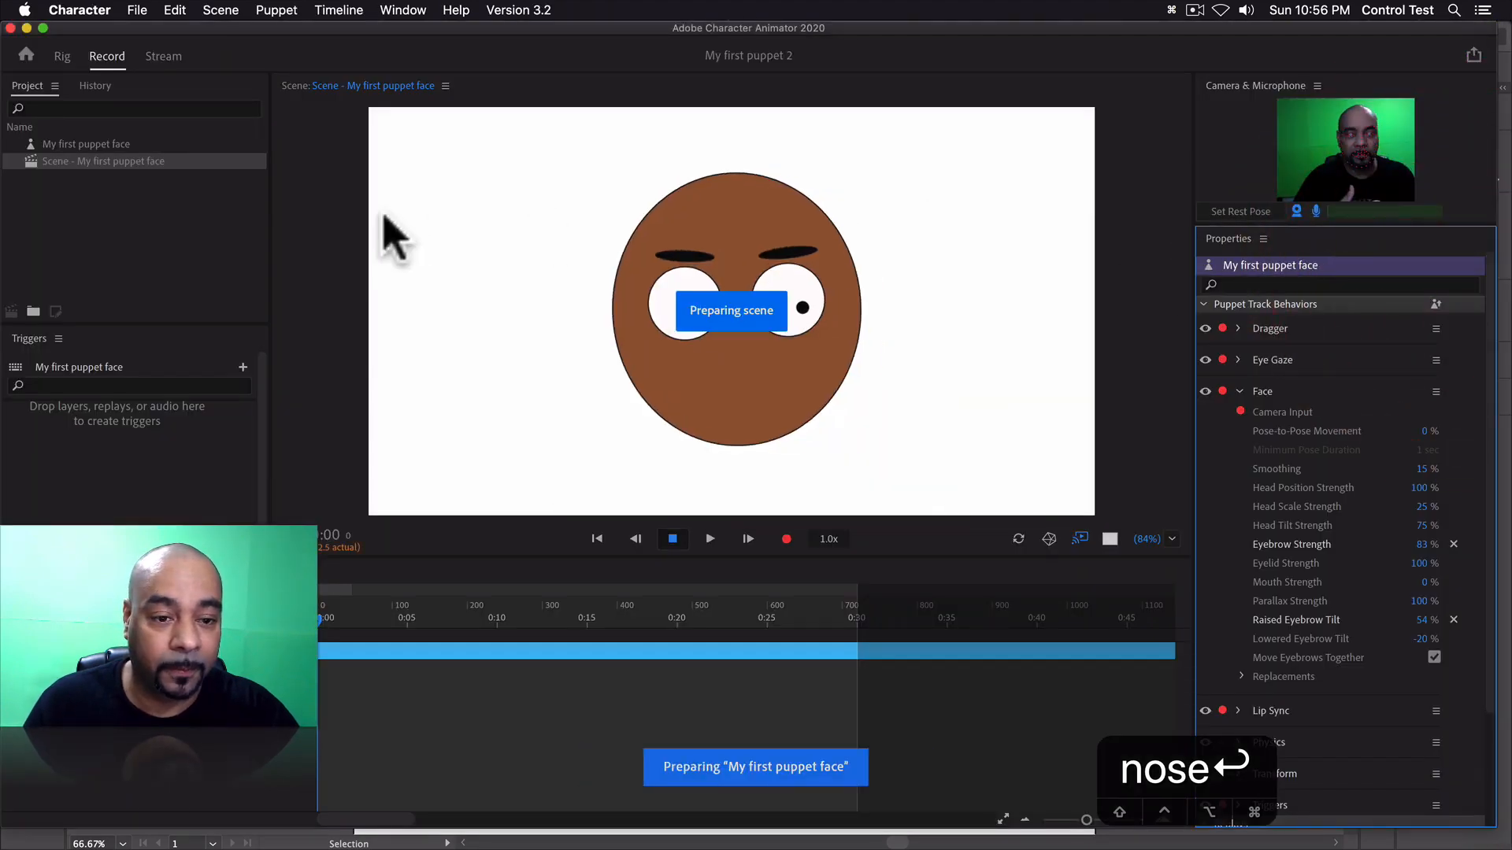
{"action": "left_click", "coordinate": [62, 56]}
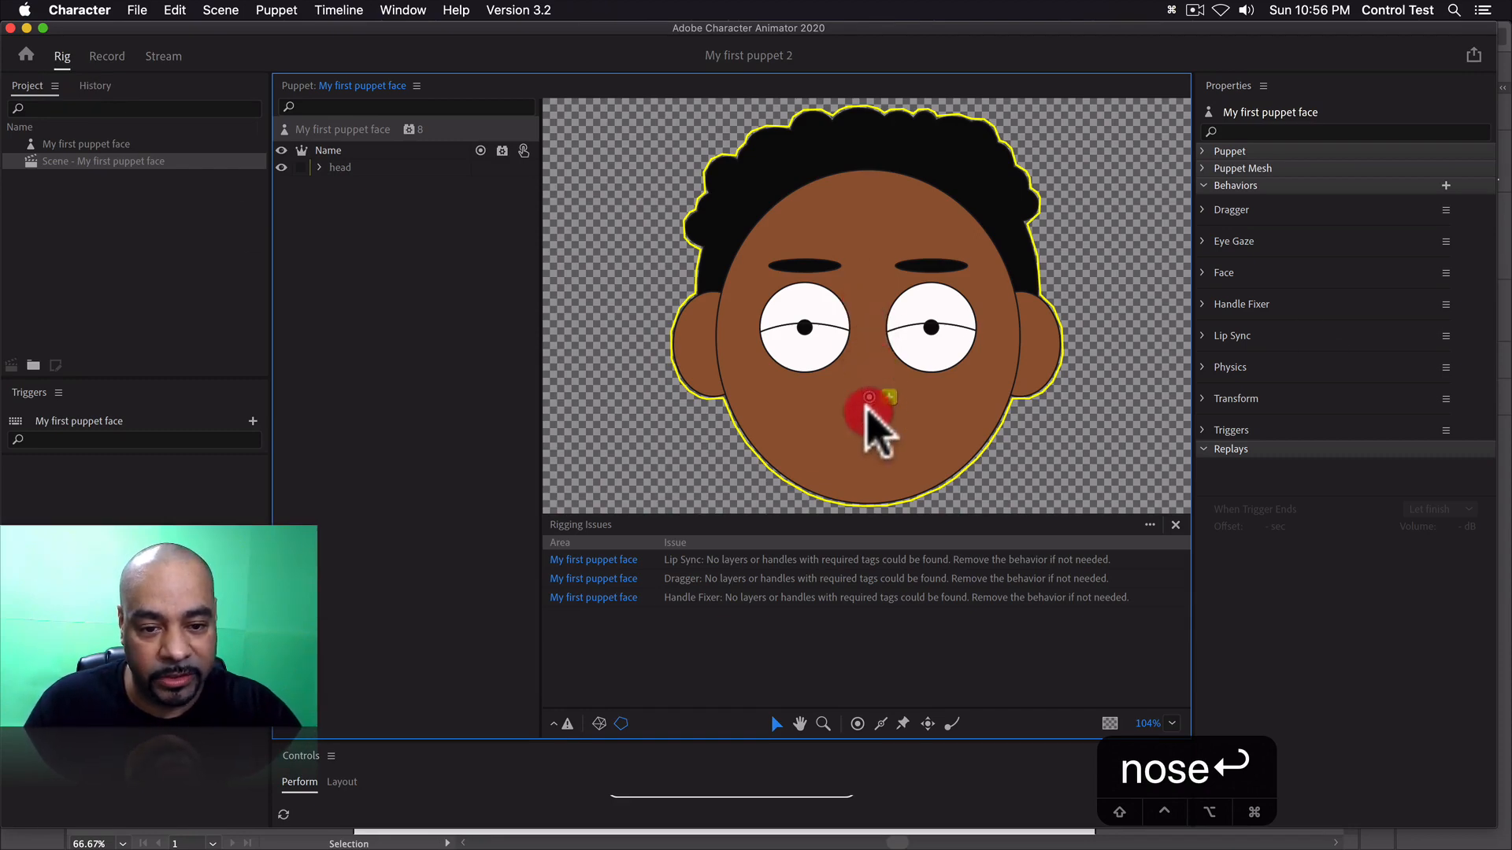
{"action": "left_click", "coordinate": [869, 455]}
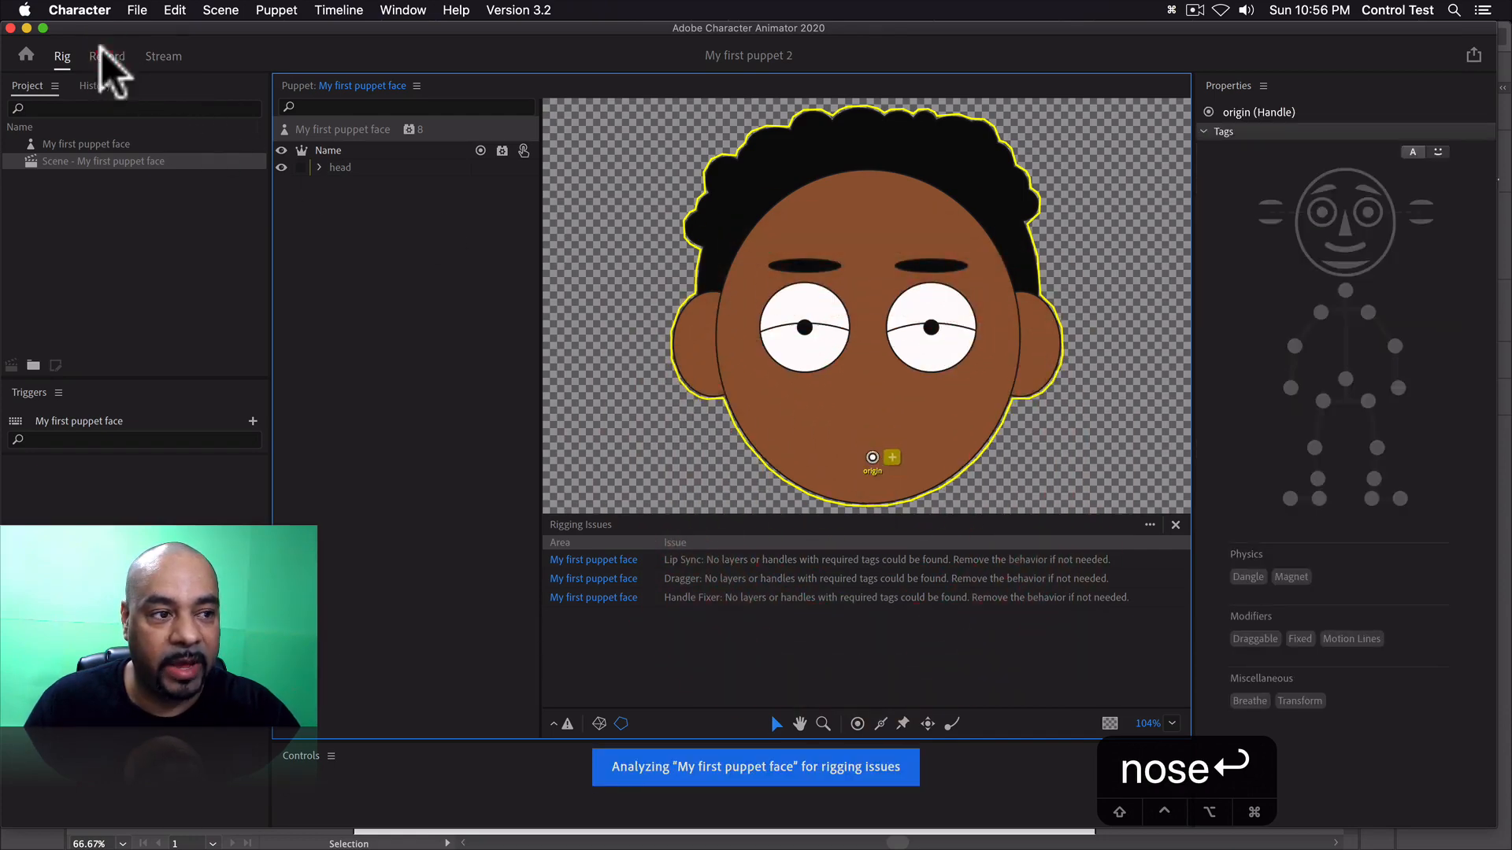
{"action": "left_click", "coordinate": [108, 57]}
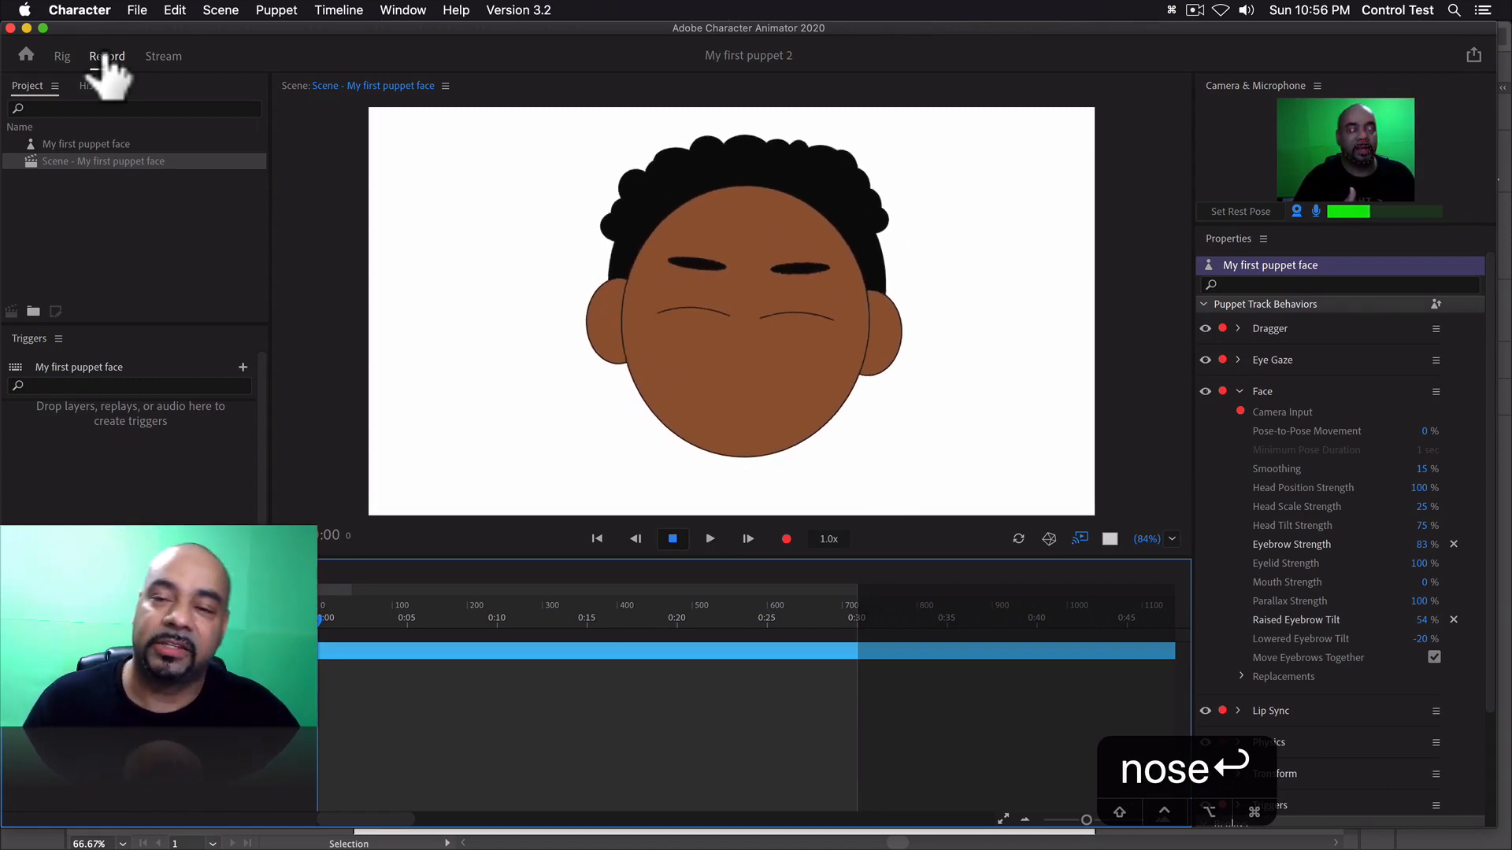
- Try the origin handle on the ear beside the puppet's left-hand eye in the view and preview how the head pivots
{"action": "left_click", "coordinate": [62, 56]}
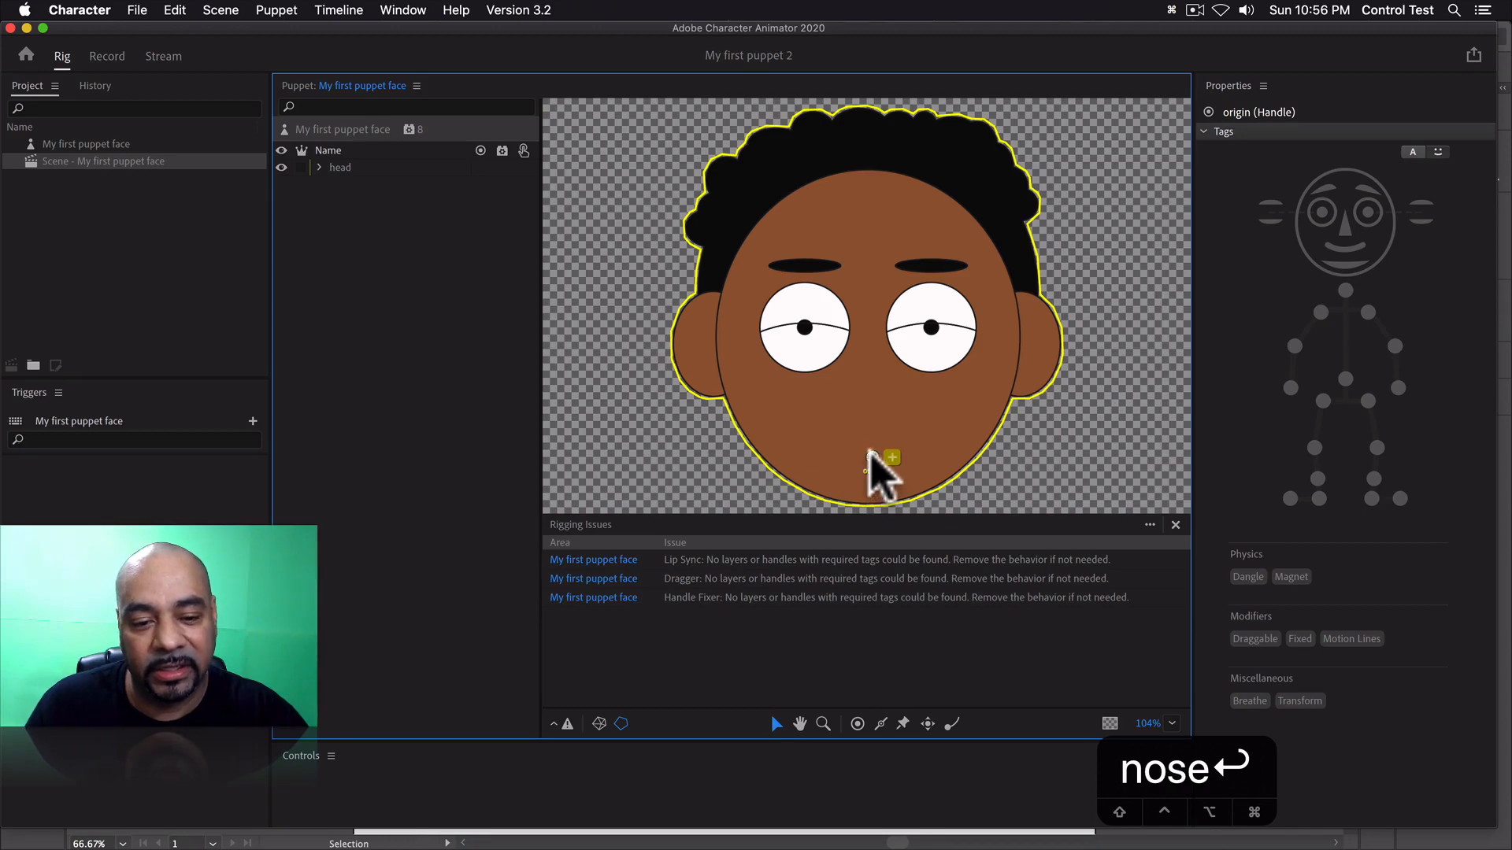
{"action": "left_click_drag", "start_coordinate": [871, 457], "coordinate": [690, 315]}
{"action": "left_click", "coordinate": [106, 56]}
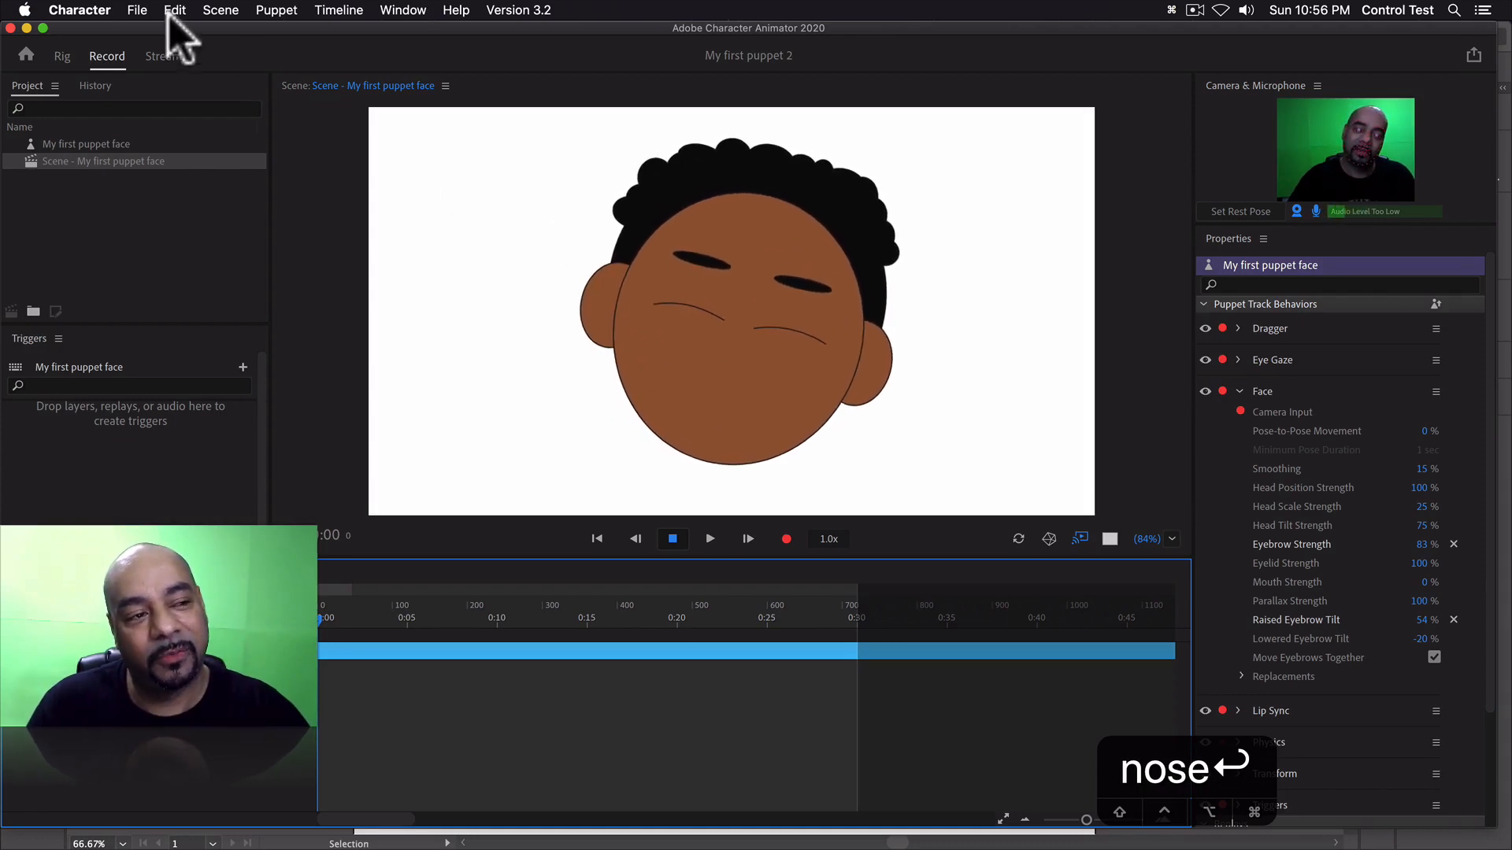
- Move the origin handle from the ear back to the middle of the chin and view its tags as text and as a diagram
{"action": "left_click", "coordinate": [63, 56]}
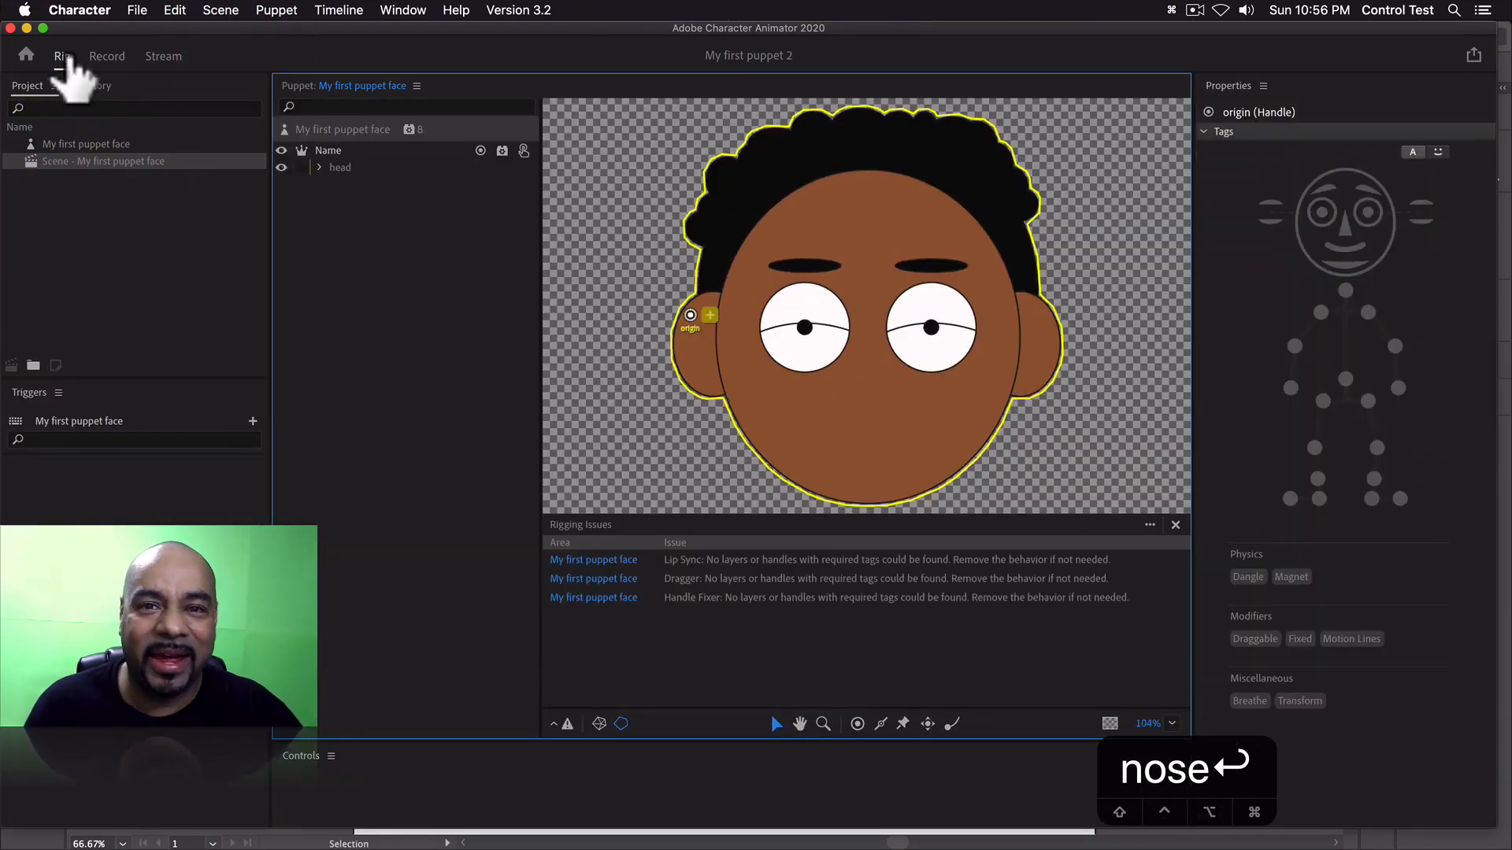
{"action": "left_click_drag", "start_coordinate": [690, 315], "coordinate": [866, 437]}
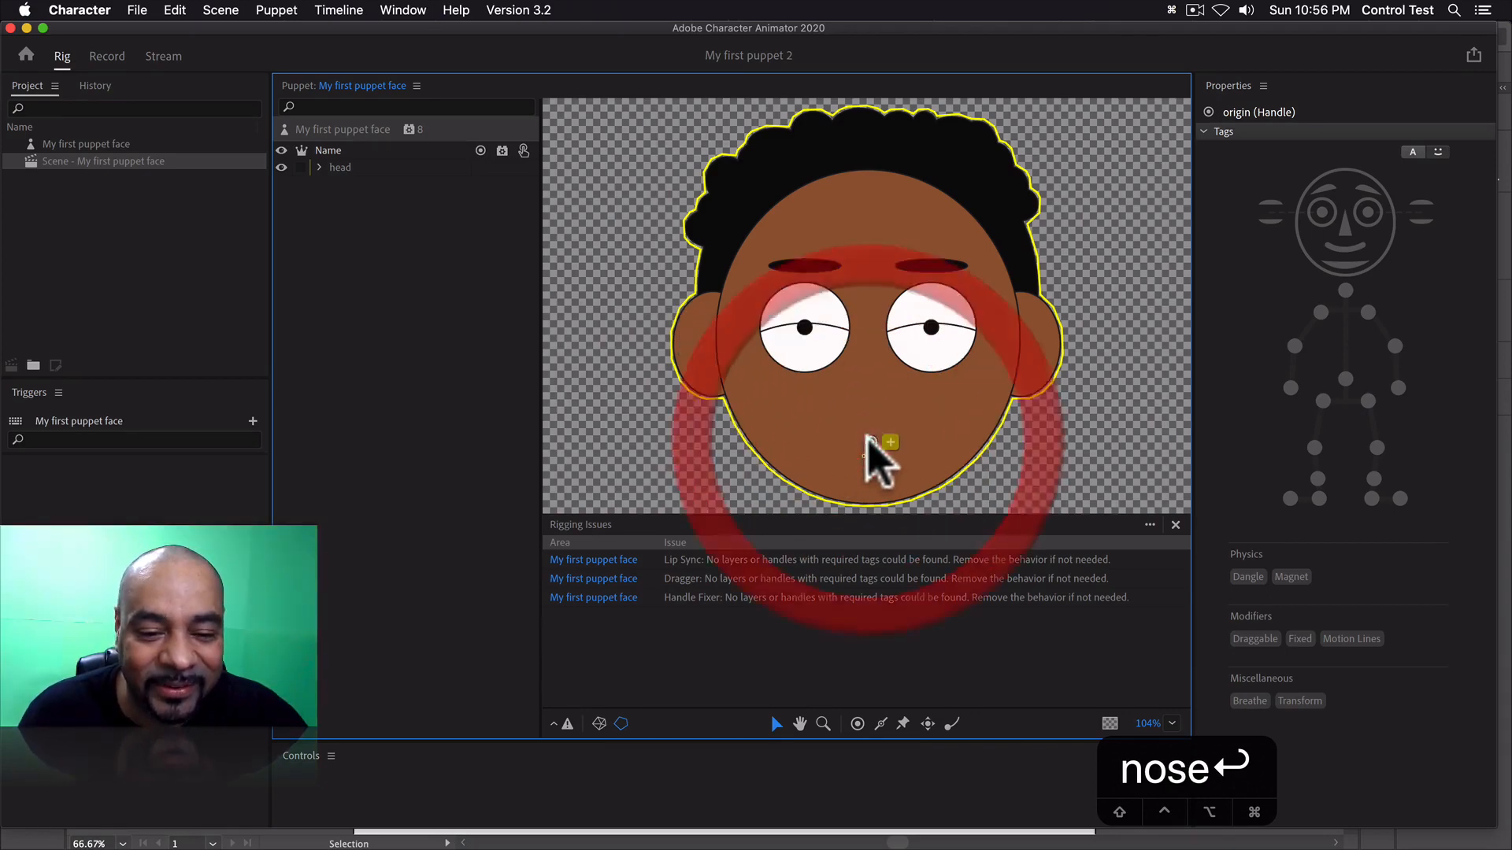
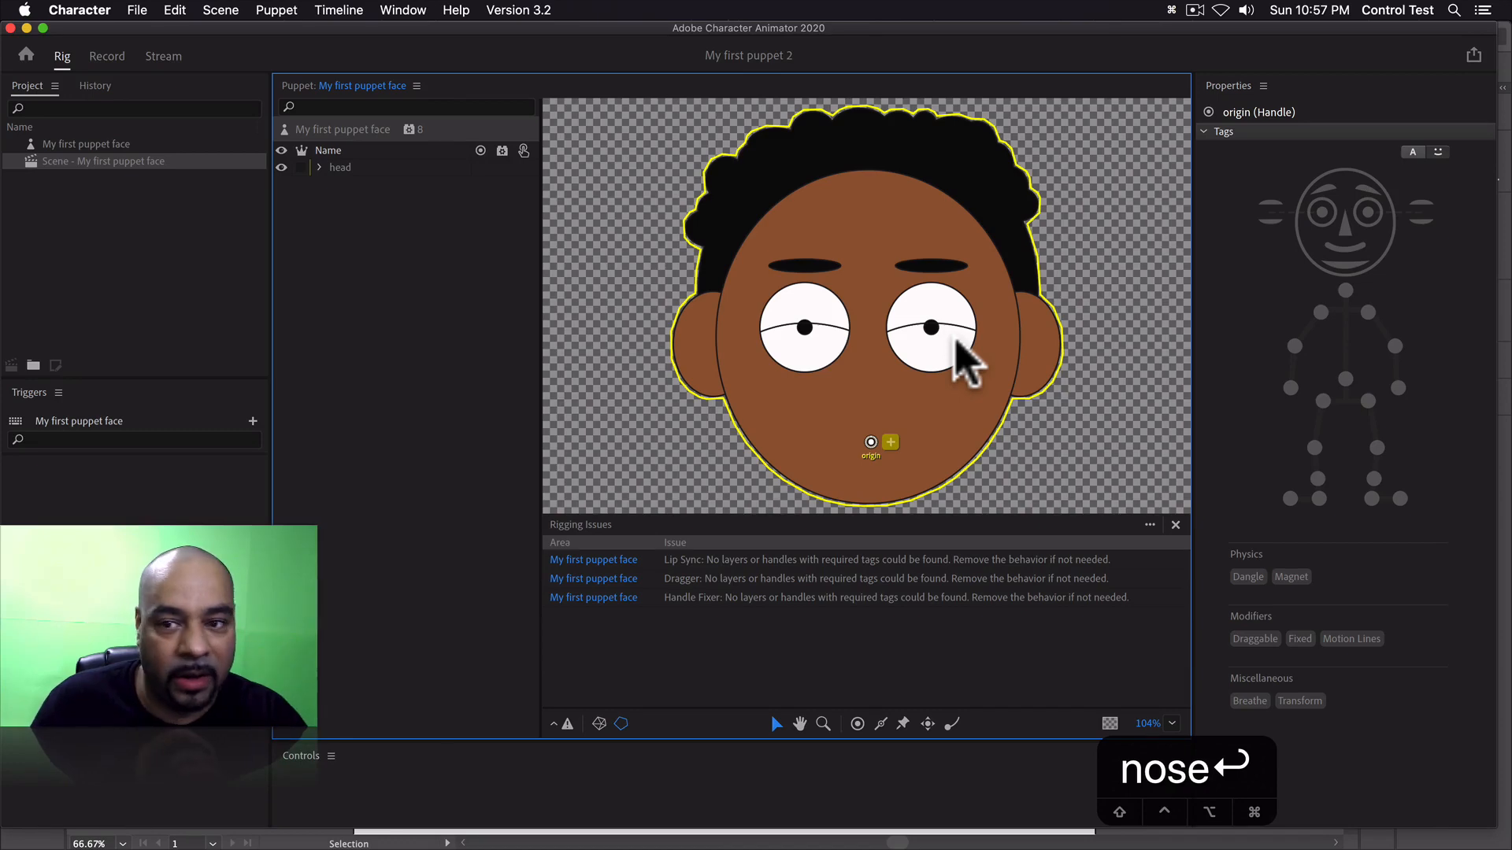
{"action": "left_click", "coordinate": [1413, 151]}
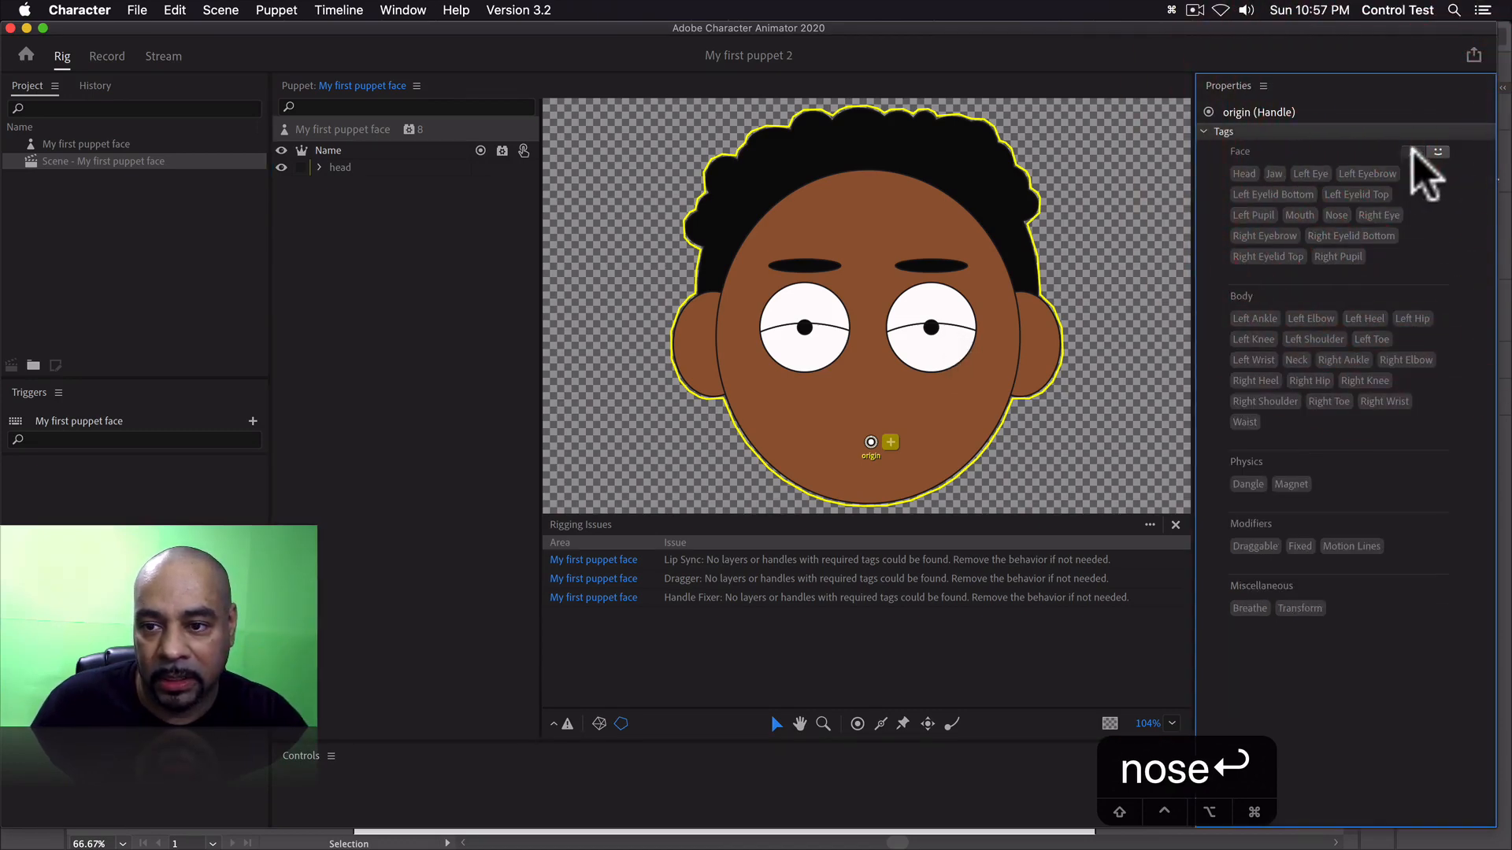
{"action": "left_click", "coordinate": [1438, 151]}
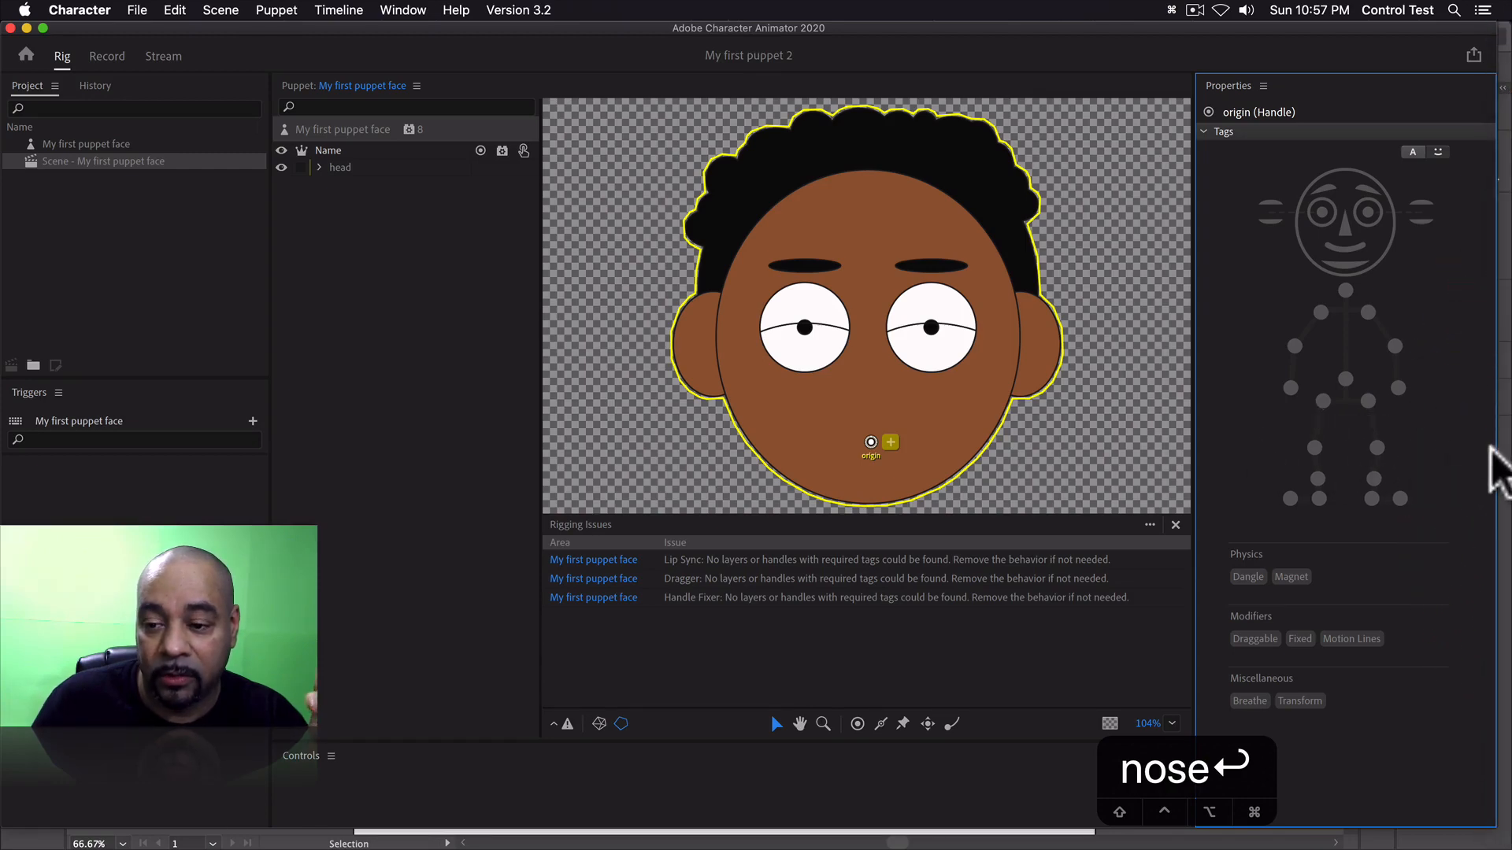
- Switch to the Poptoogi live gaming rig 2020.ai document in Illustrator and expand its head and mouth groups
{"action": "left_click", "coordinate": [1503, 456]}
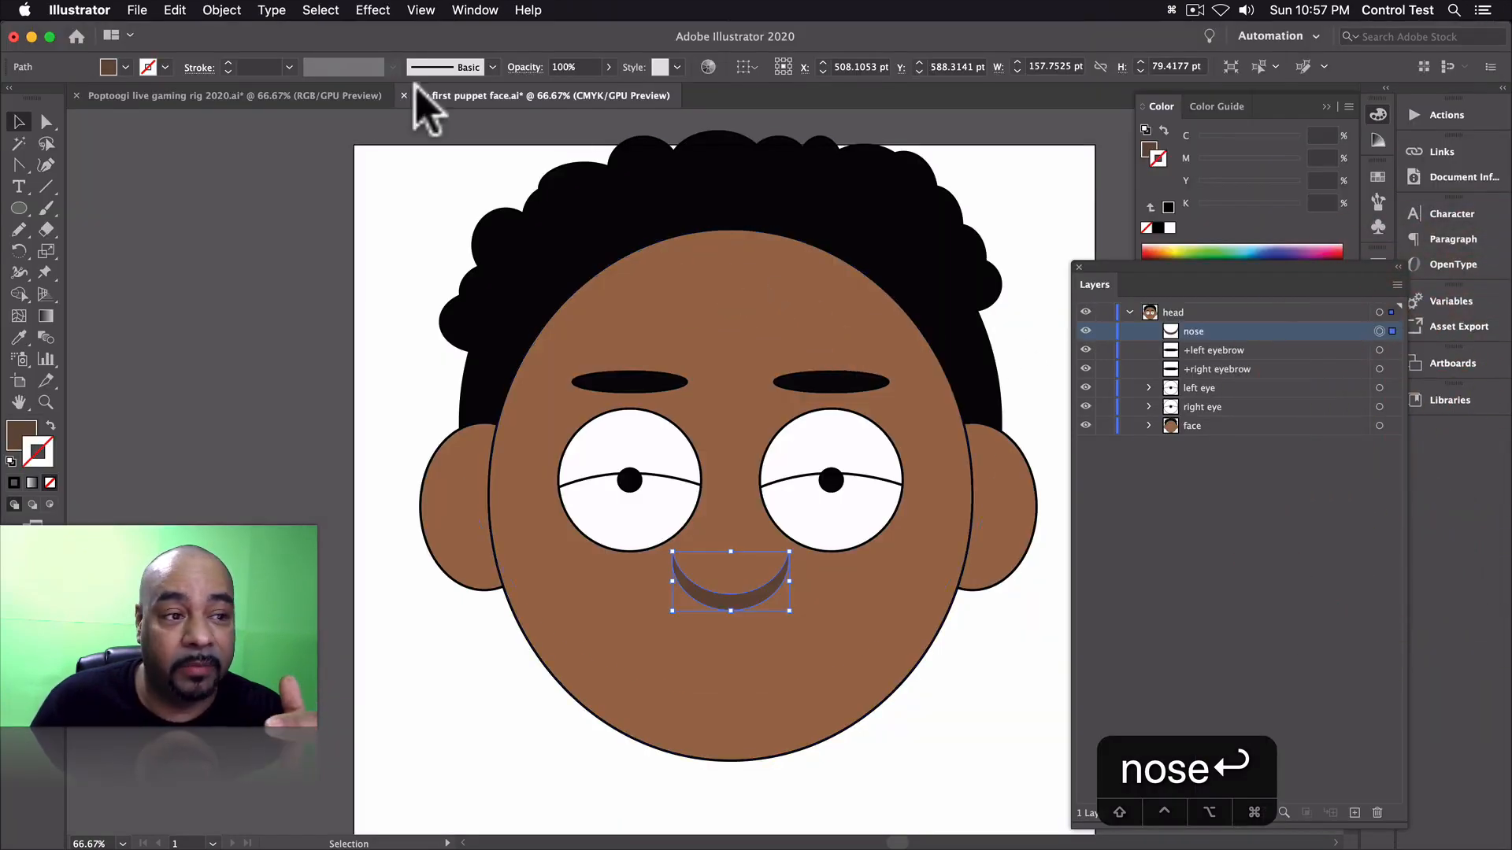
{"action": "left_click", "coordinate": [280, 93]}
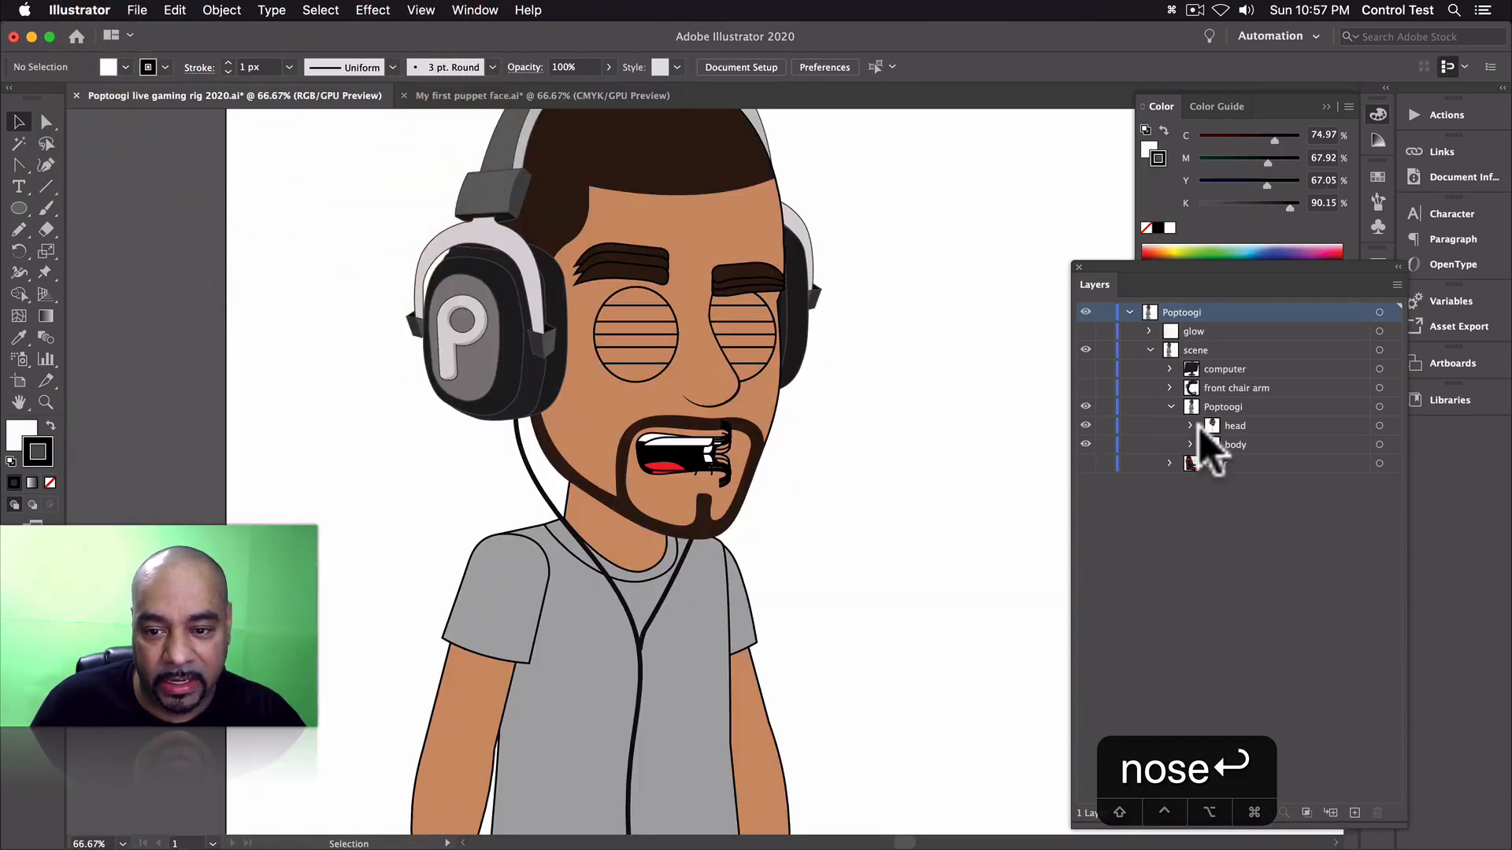
{"action": "left_click", "coordinate": [1189, 425]}
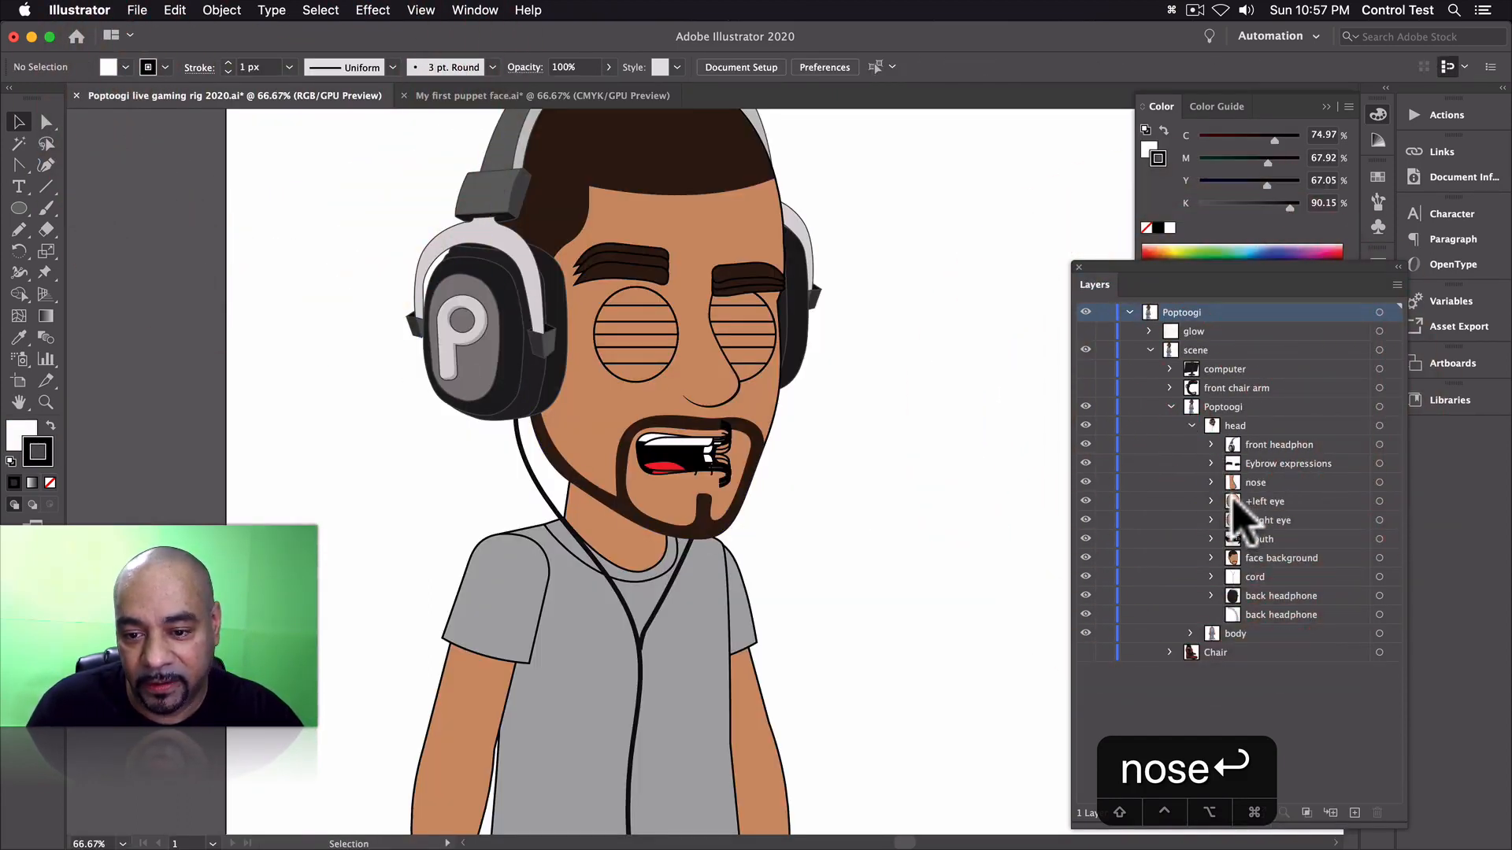
{"action": "left_click", "coordinate": [1211, 538]}
{"action": "scroll", "coordinate": [1201, 575], "scroll_direction": "down", "scroll_amount": 5}
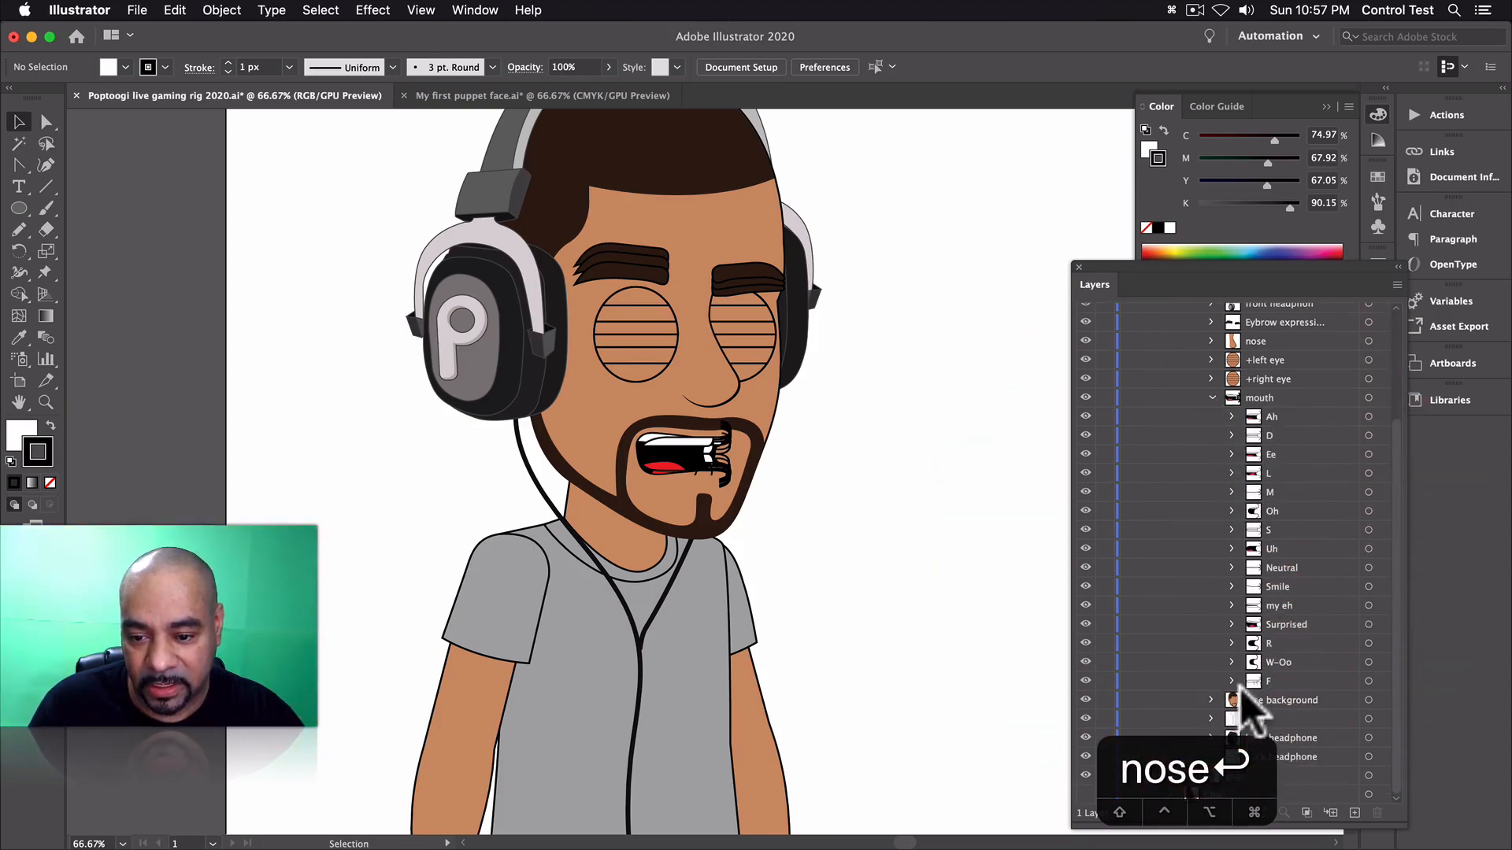
- Hide every shape in the Poptoogi mouth group and preview the Ah and D mouths one at a time
{"action": "left_click", "coordinate": [1085, 421]}
{"action": "left_click_drag", "start_coordinate": [1085, 425], "coordinate": [1085, 678]}
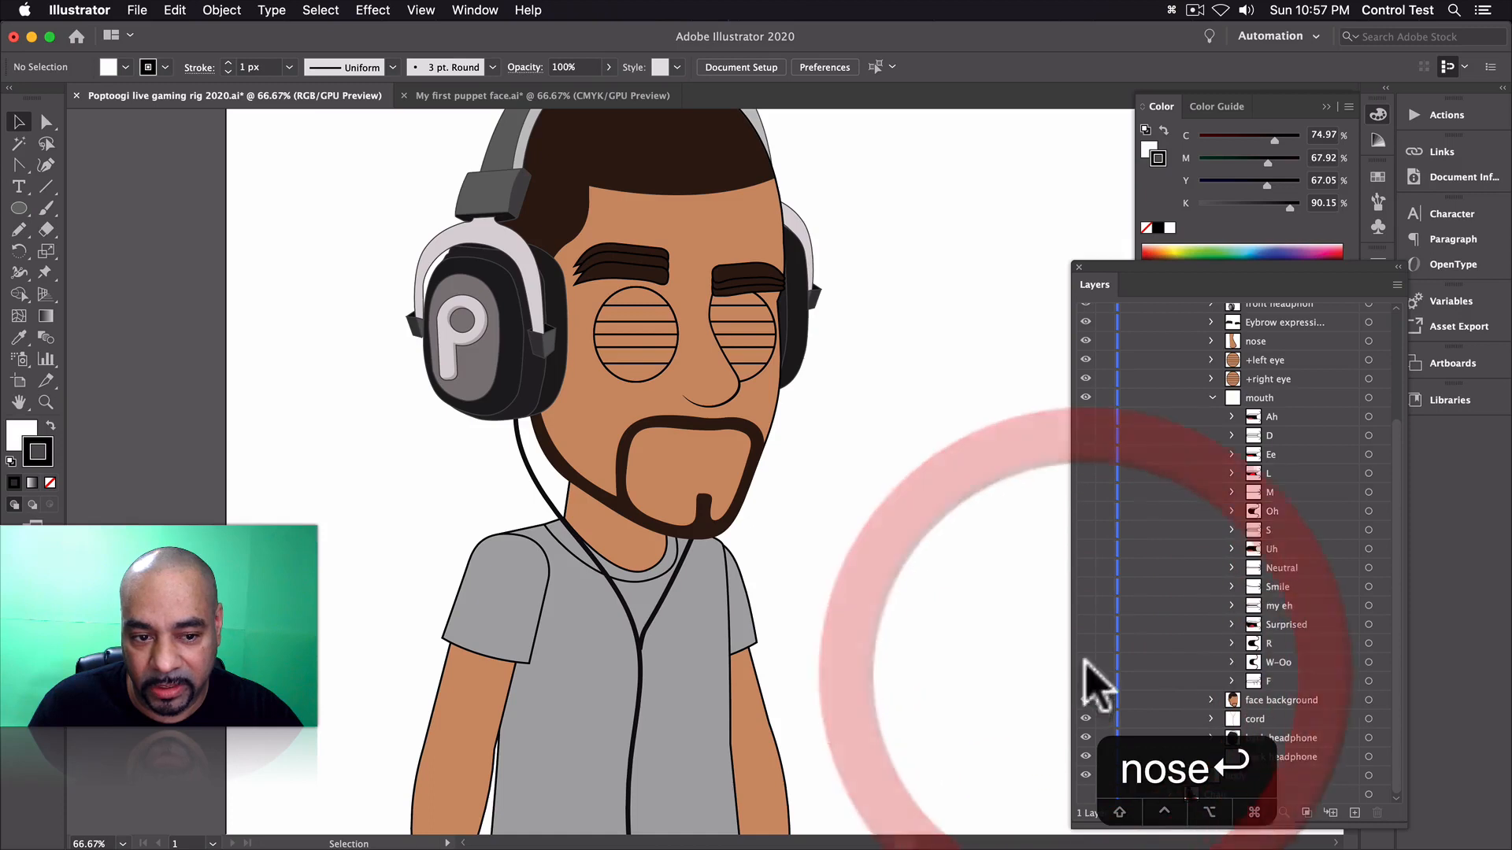
{"action": "left_click", "coordinate": [1085, 418]}
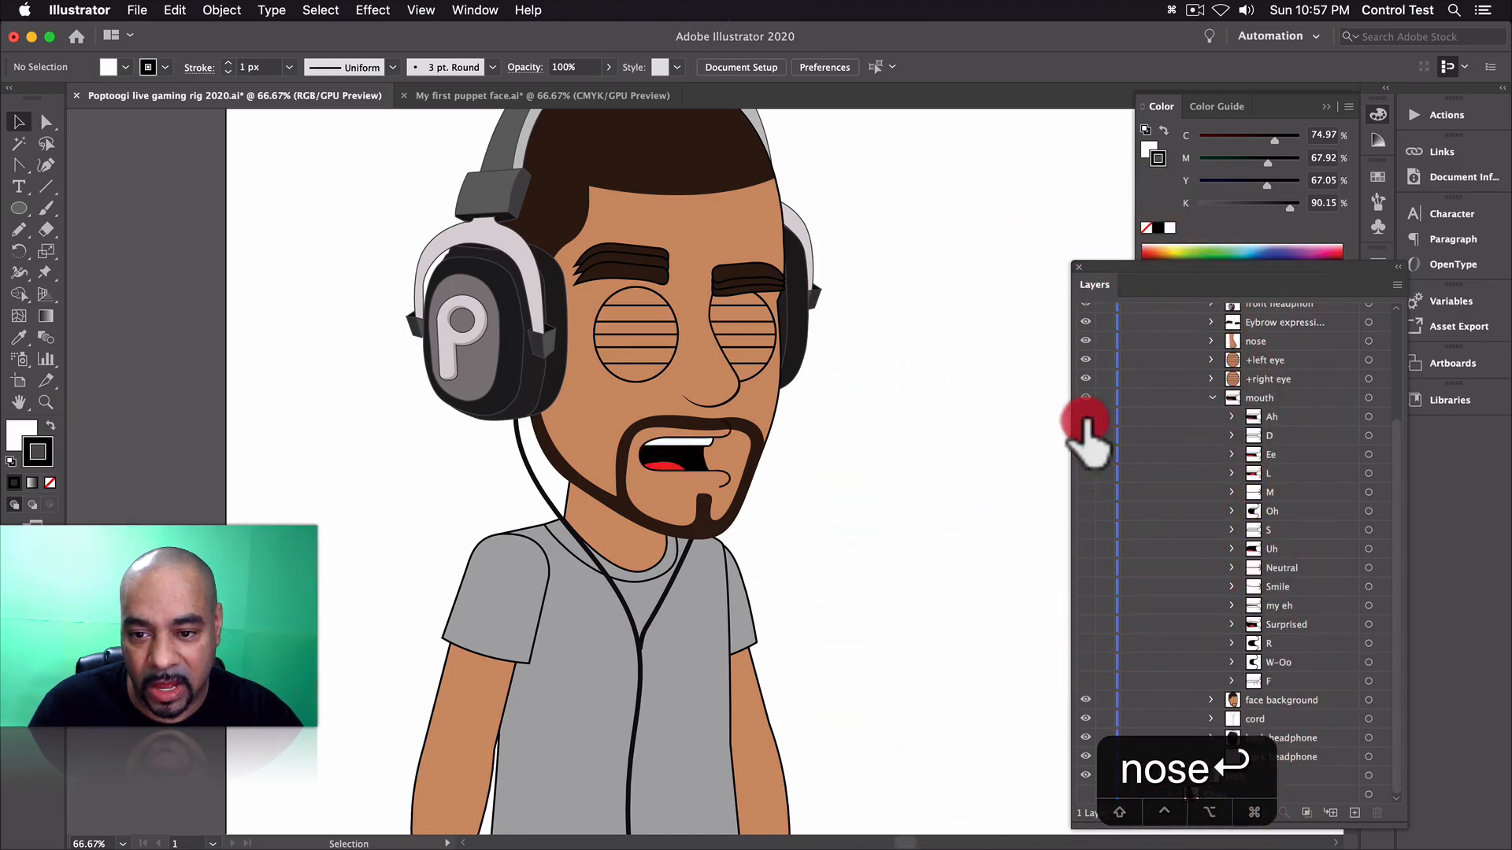
{"action": "left_click", "coordinate": [1085, 419]}
{"action": "left_click", "coordinate": [1086, 435]}
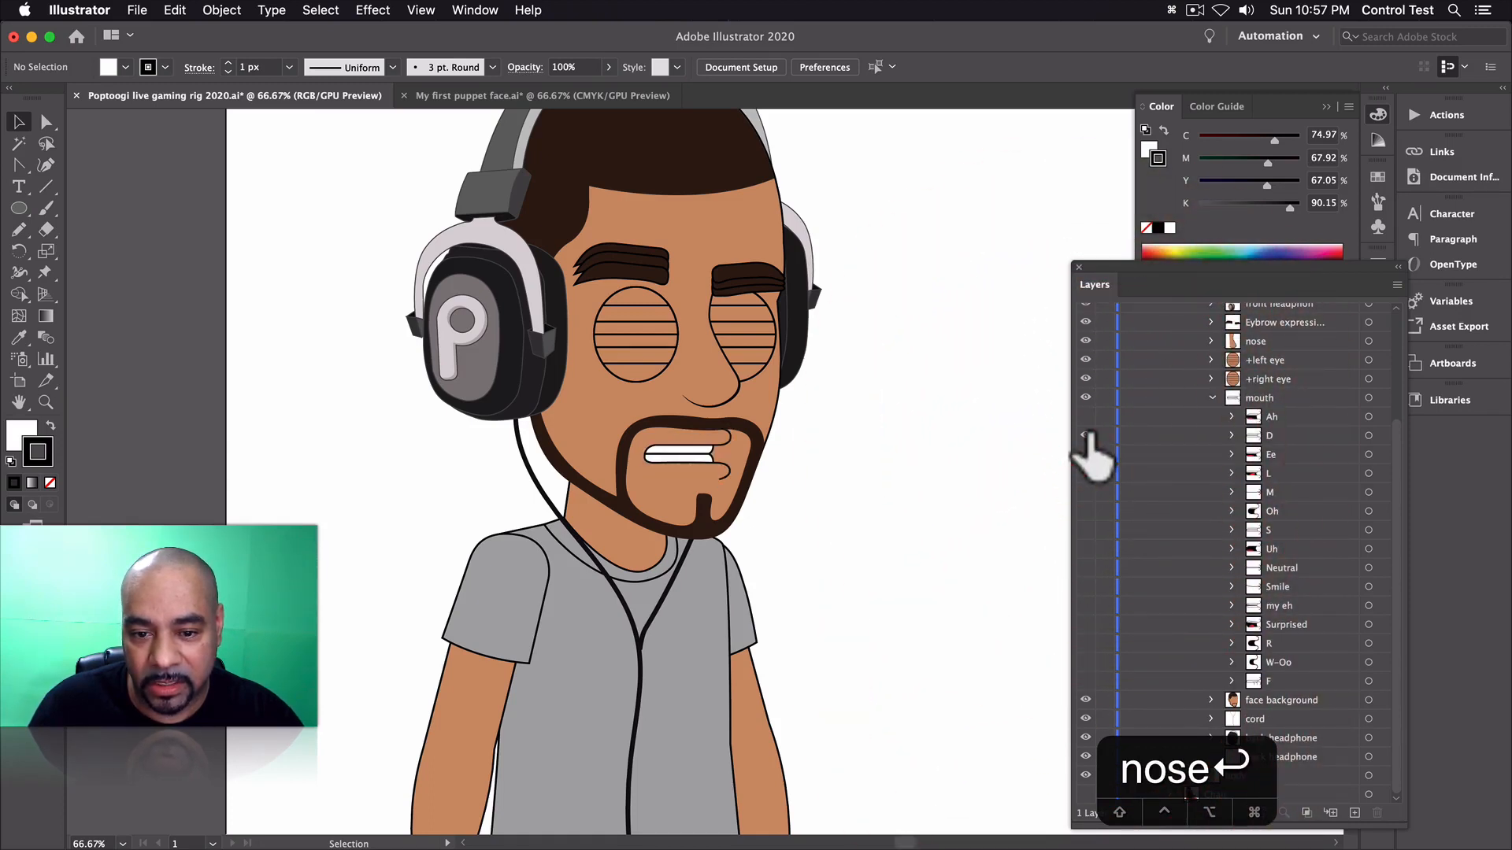
{"action": "left_click", "coordinate": [1085, 436]}
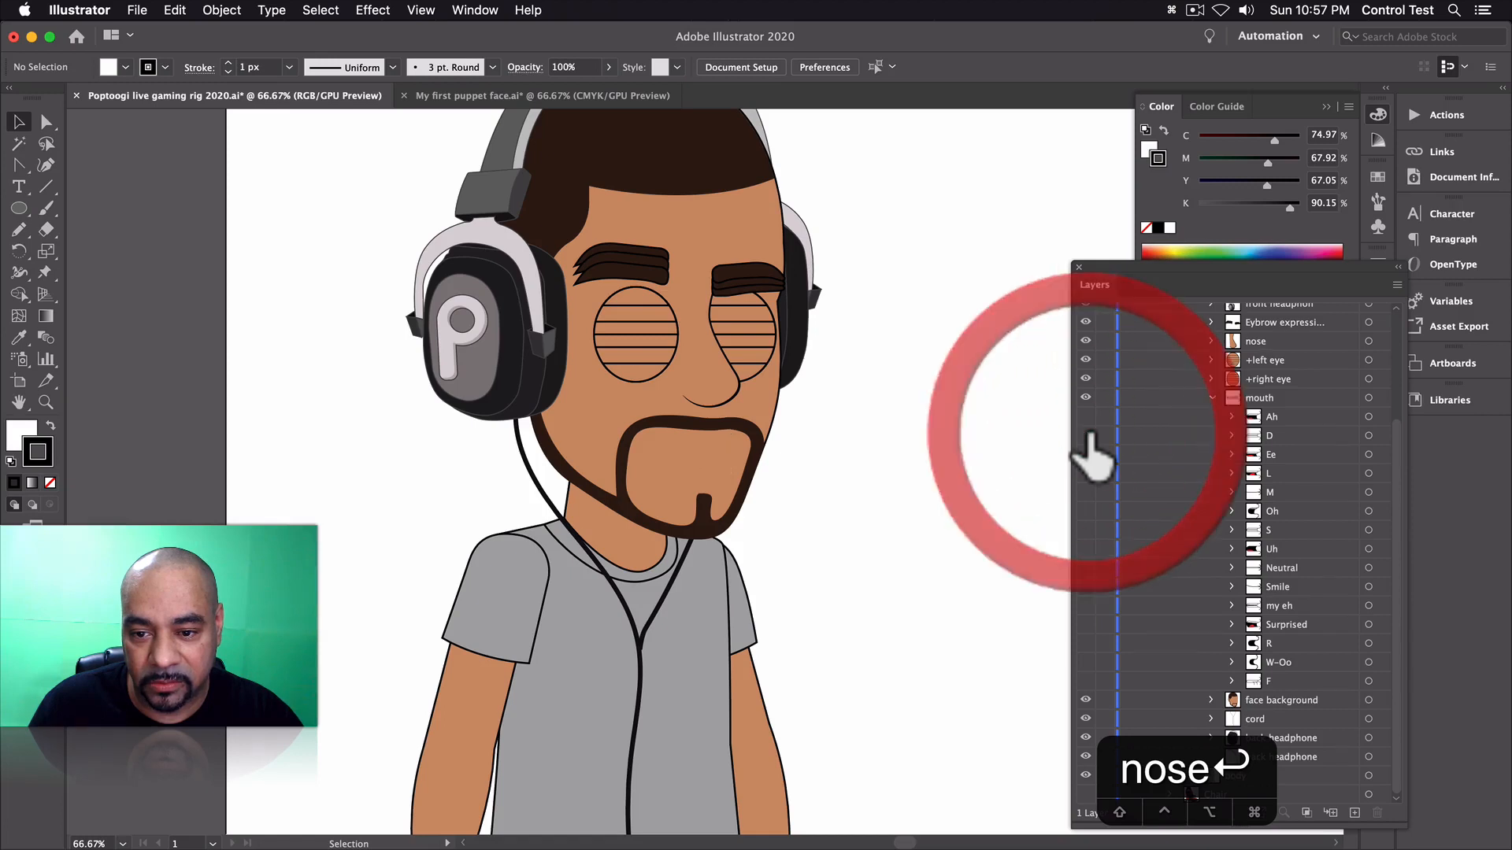
- Preview the S and Neutral mouths individually, and restore the visibility of all mouth shapes before collapsing the mouth group
{"action": "left_click", "coordinate": [1085, 530]}
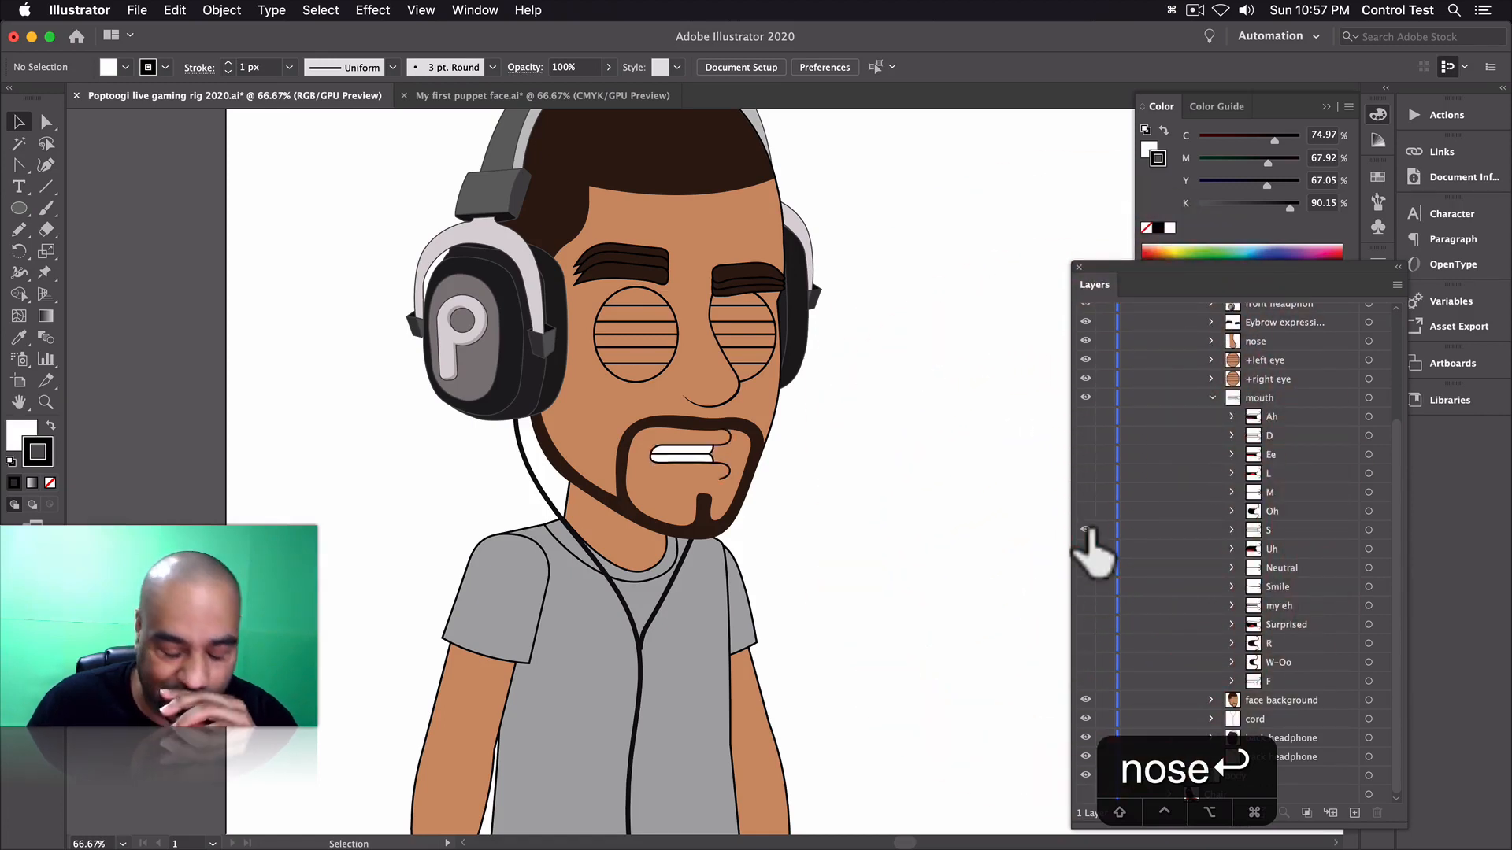
{"action": "left_click", "coordinate": [1089, 530]}
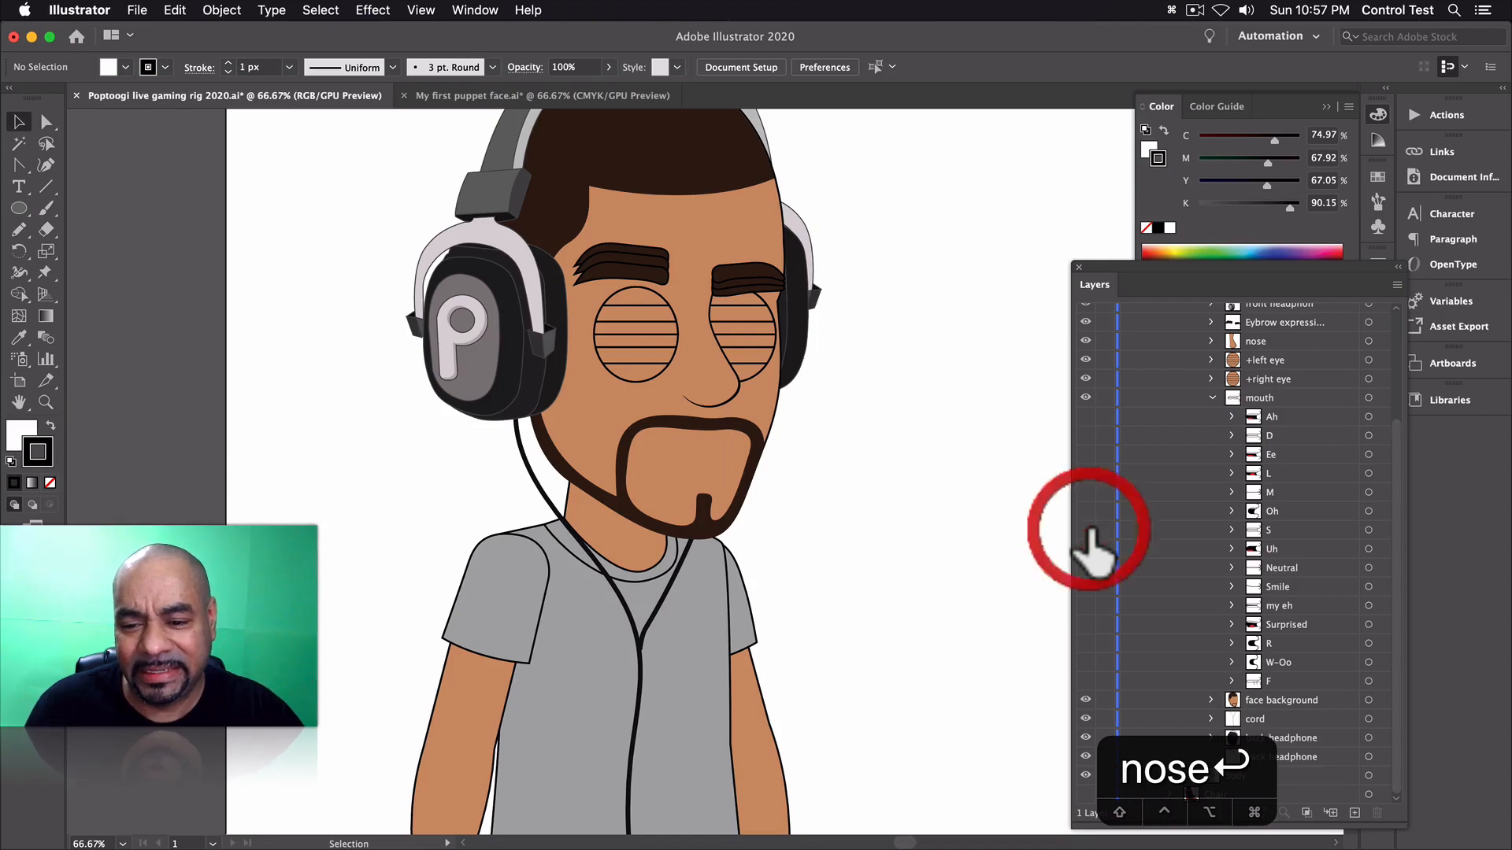
{"action": "left_click", "coordinate": [1086, 528]}
{"action": "left_click", "coordinate": [1087, 569]}
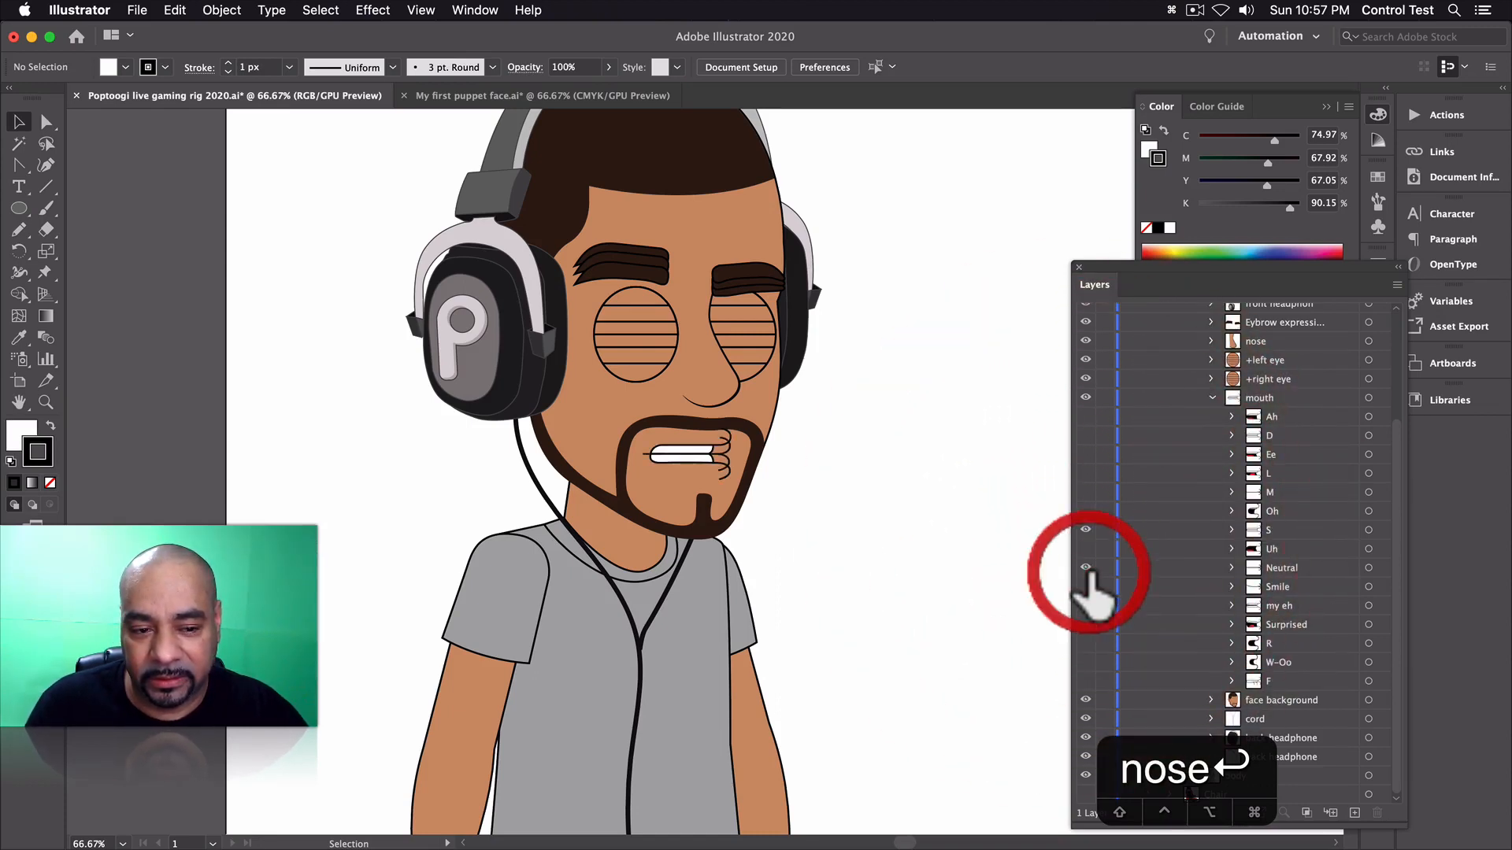
{"action": "left_click", "coordinate": [1087, 528]}
{"action": "left_click", "coordinate": [1079, 565]}
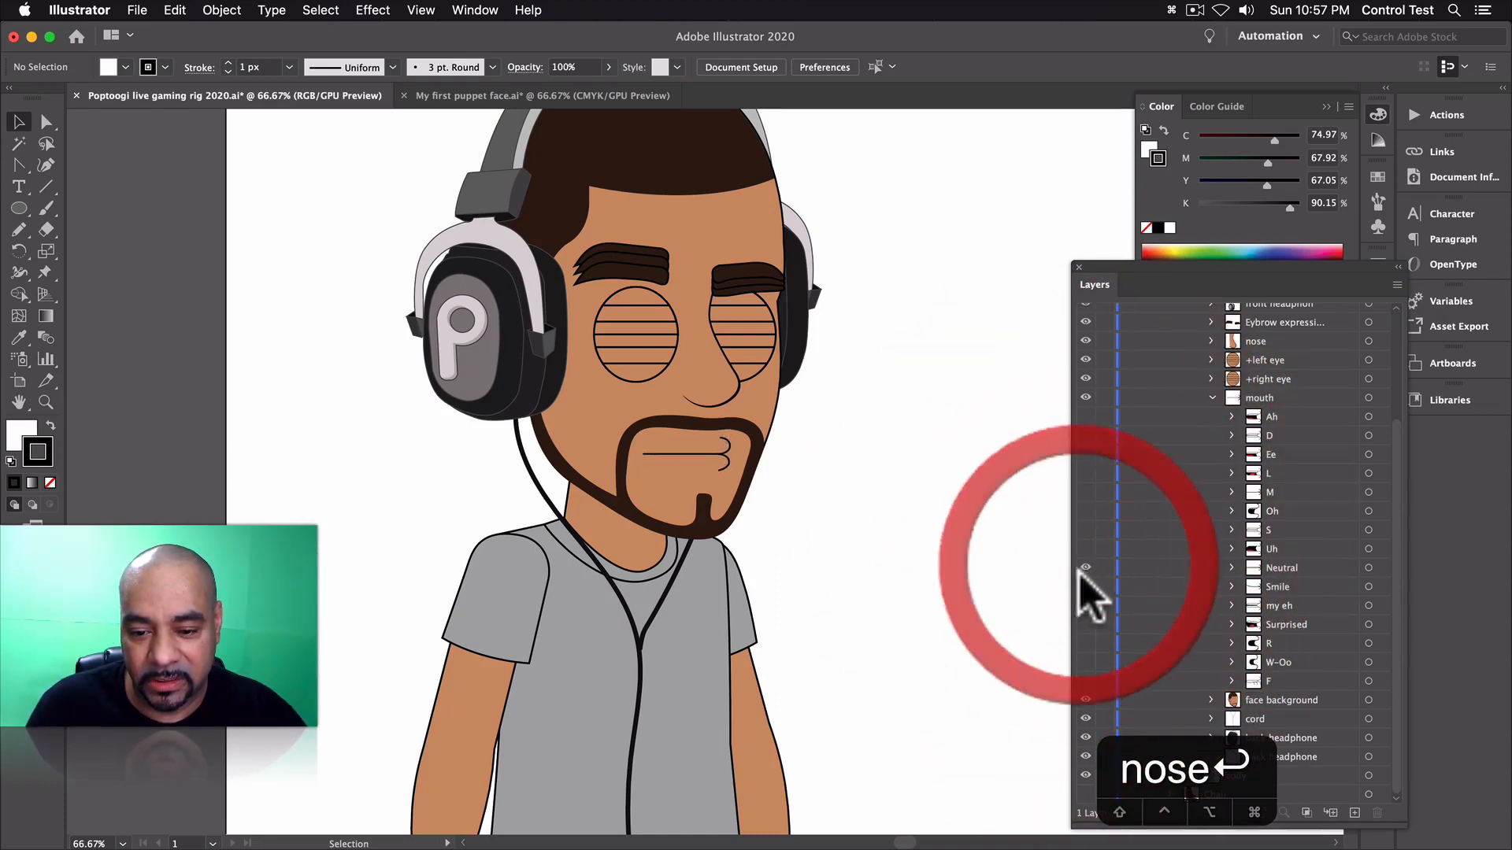
{"action": "left_click", "coordinate": [1085, 566]}
{"action": "left_click_drag", "start_coordinate": [1088, 417], "coordinate": [1107, 641]}
{"action": "left_click", "coordinate": [1213, 398]}
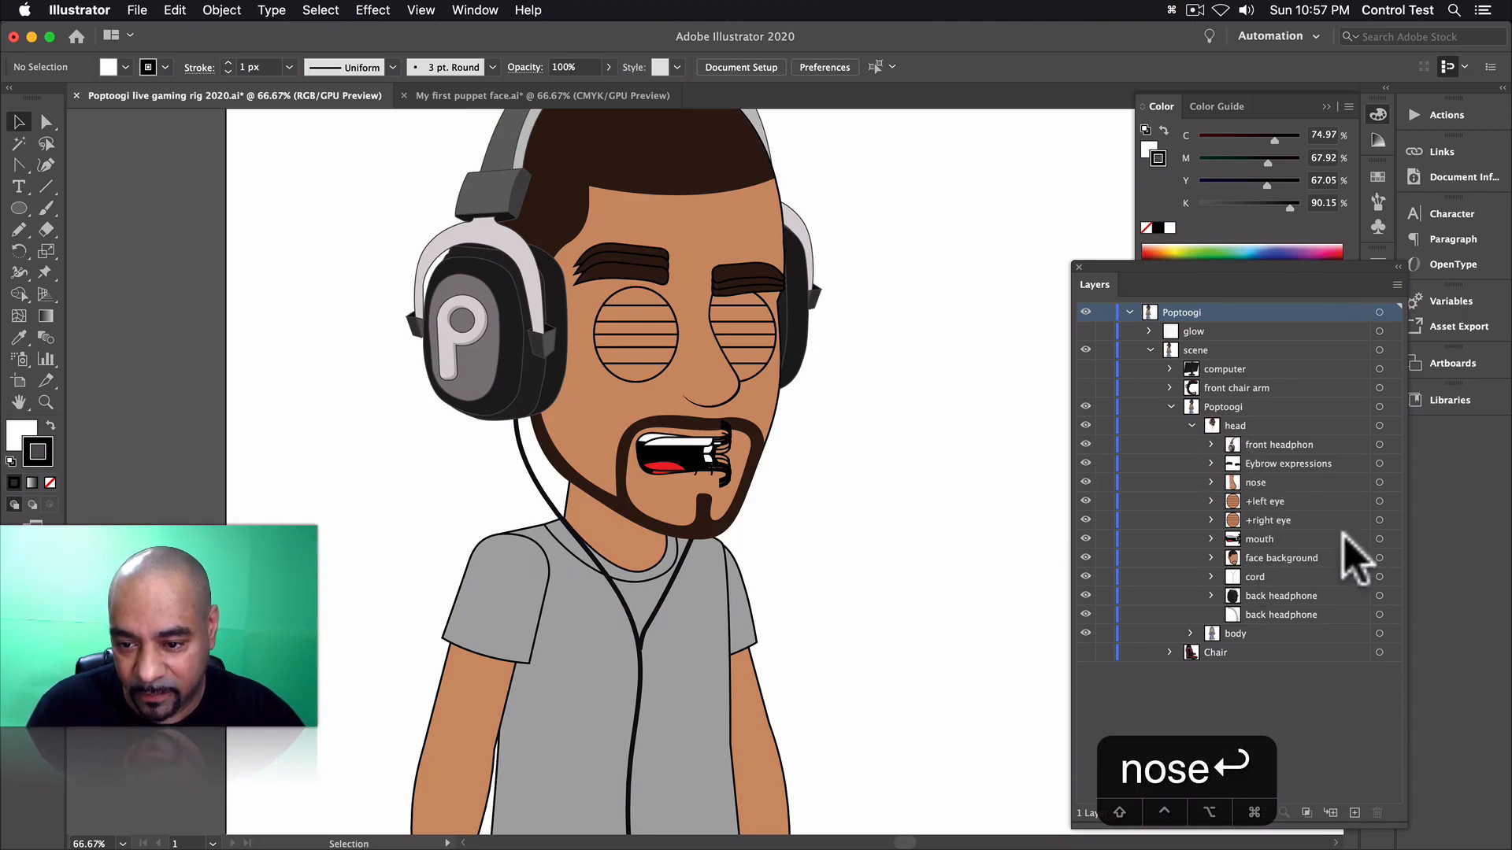
- Copy the whole mouth group from the Poptoogi rig into the My first puppet face.ai document
{"action": "left_click", "coordinate": [1379, 540]}
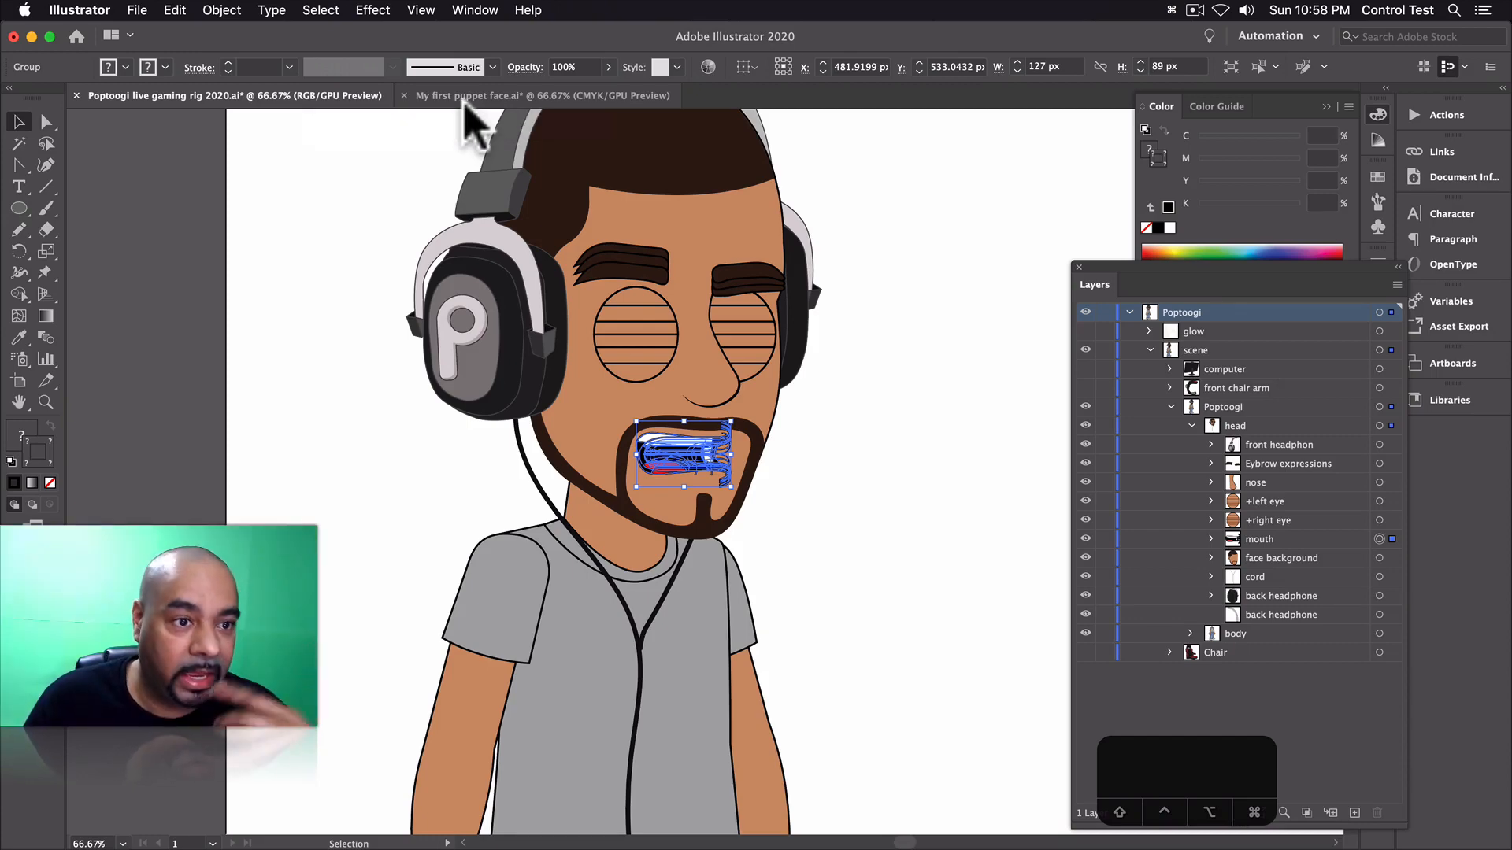
{"action": "left_click", "coordinate": [464, 100]}
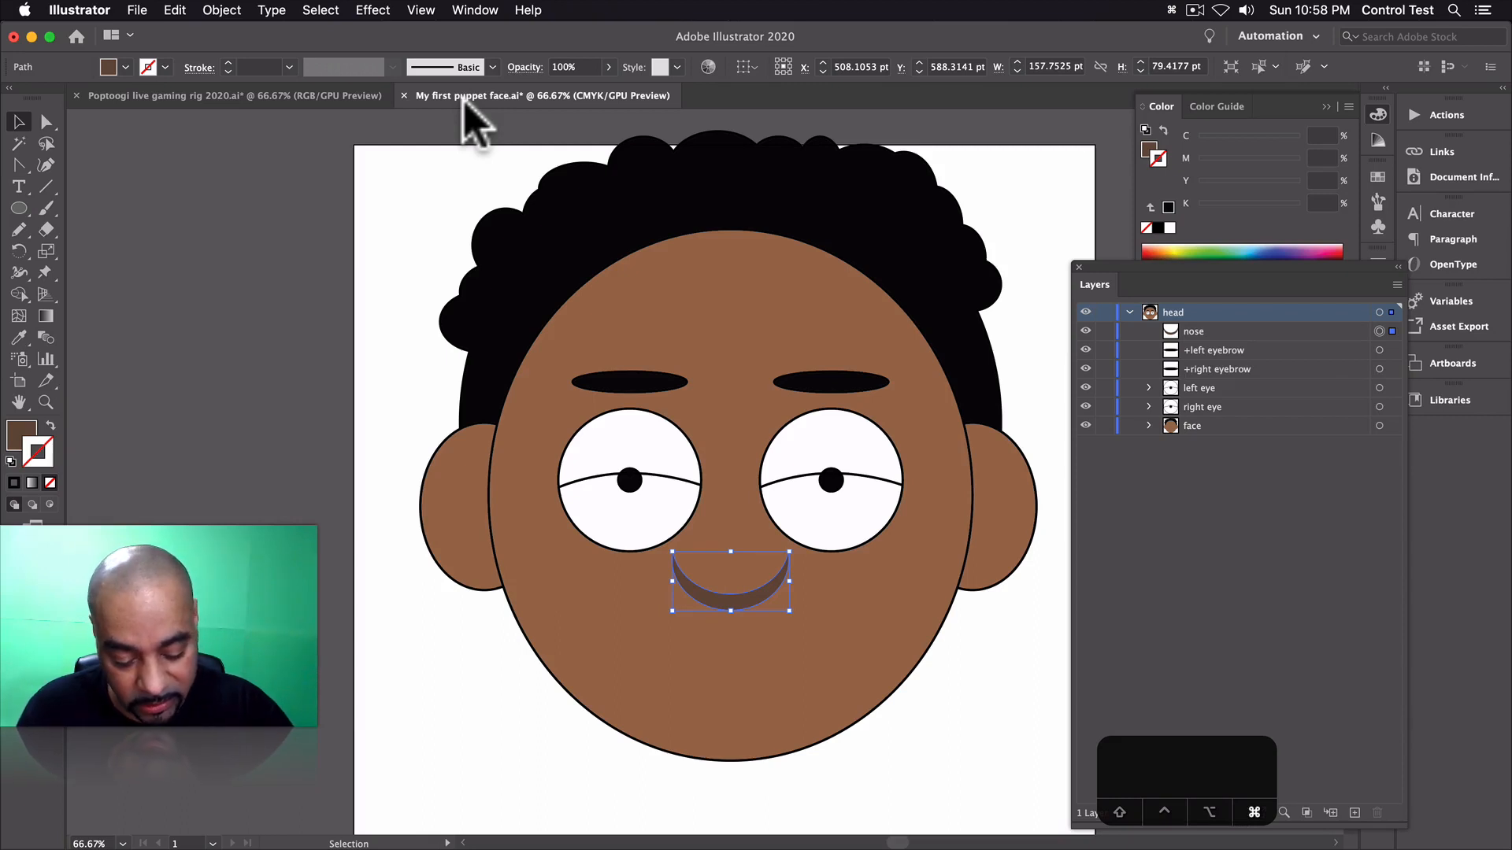
{"action": "key", "text": "super+v"}
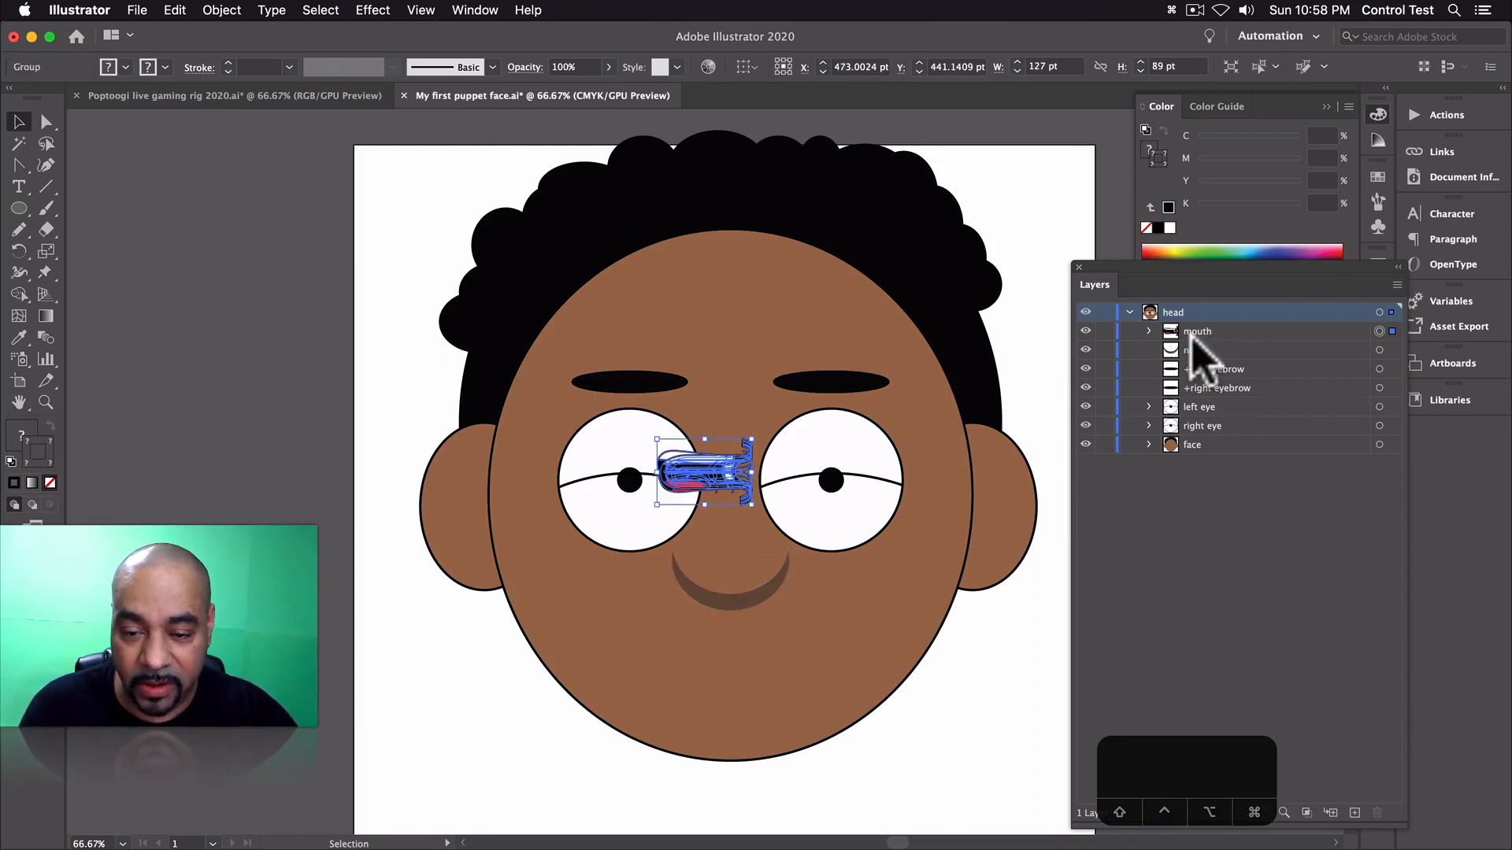
- Place the mouth group centered below the nose, enlarge it to about 236 × 165 pt, and save the document
{"action": "left_click_drag", "start_coordinate": [725, 444], "coordinate": [731, 616]}
{"action": "left_click_drag", "start_coordinate": [758, 677], "coordinate": [837, 733]}
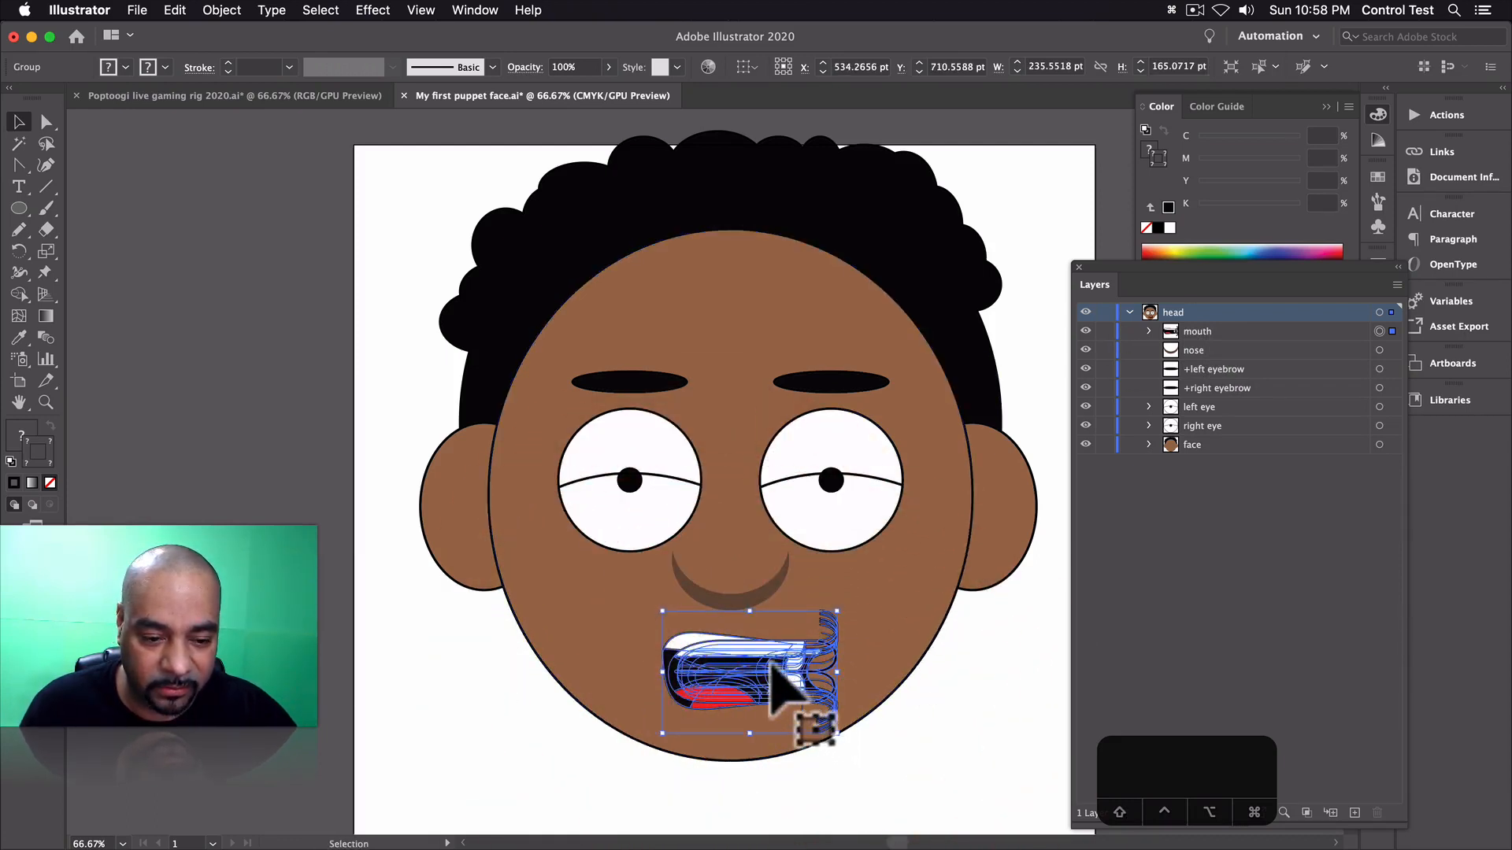
{"action": "left_click_drag", "start_coordinate": [768, 671], "coordinate": [724, 657]}
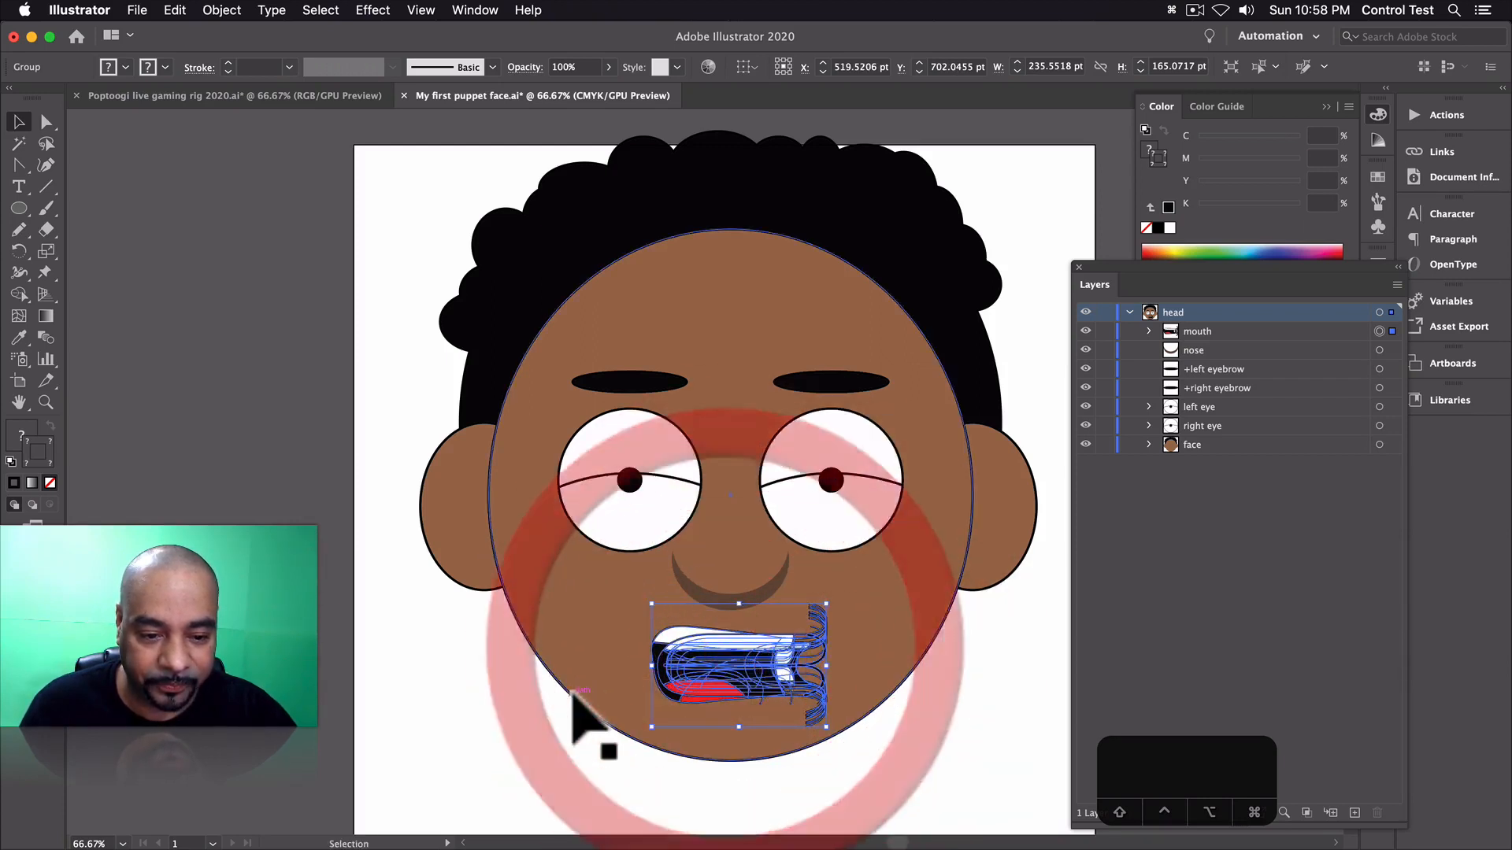
{"action": "key", "text": "super+s"}
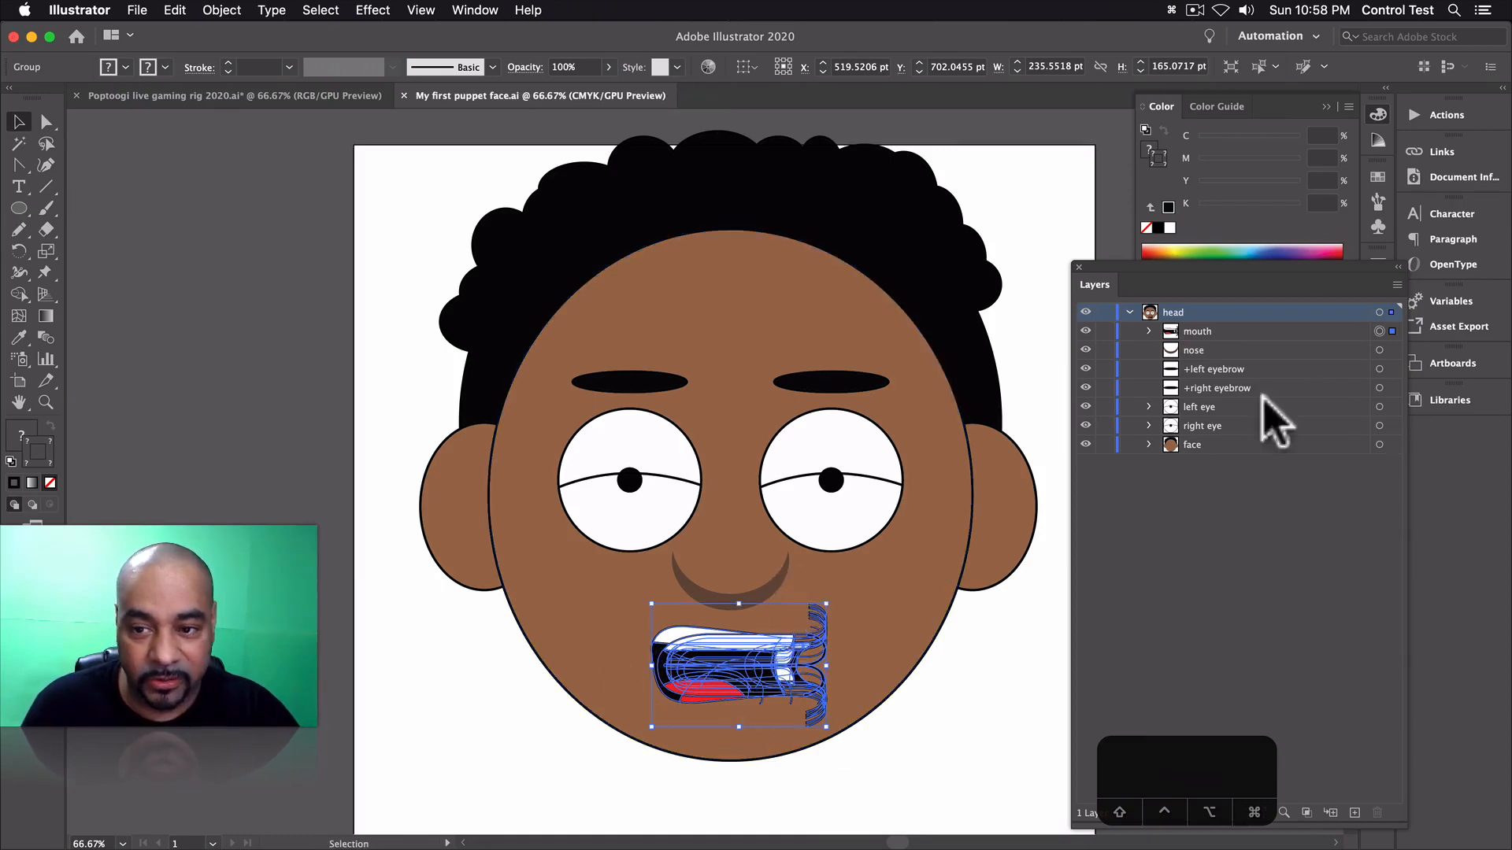
- Switch to Character Animator, preview the puppet with its mouth in the recording scene, and set the rest pose
{"action": "left_click", "coordinate": [1457, 260]}
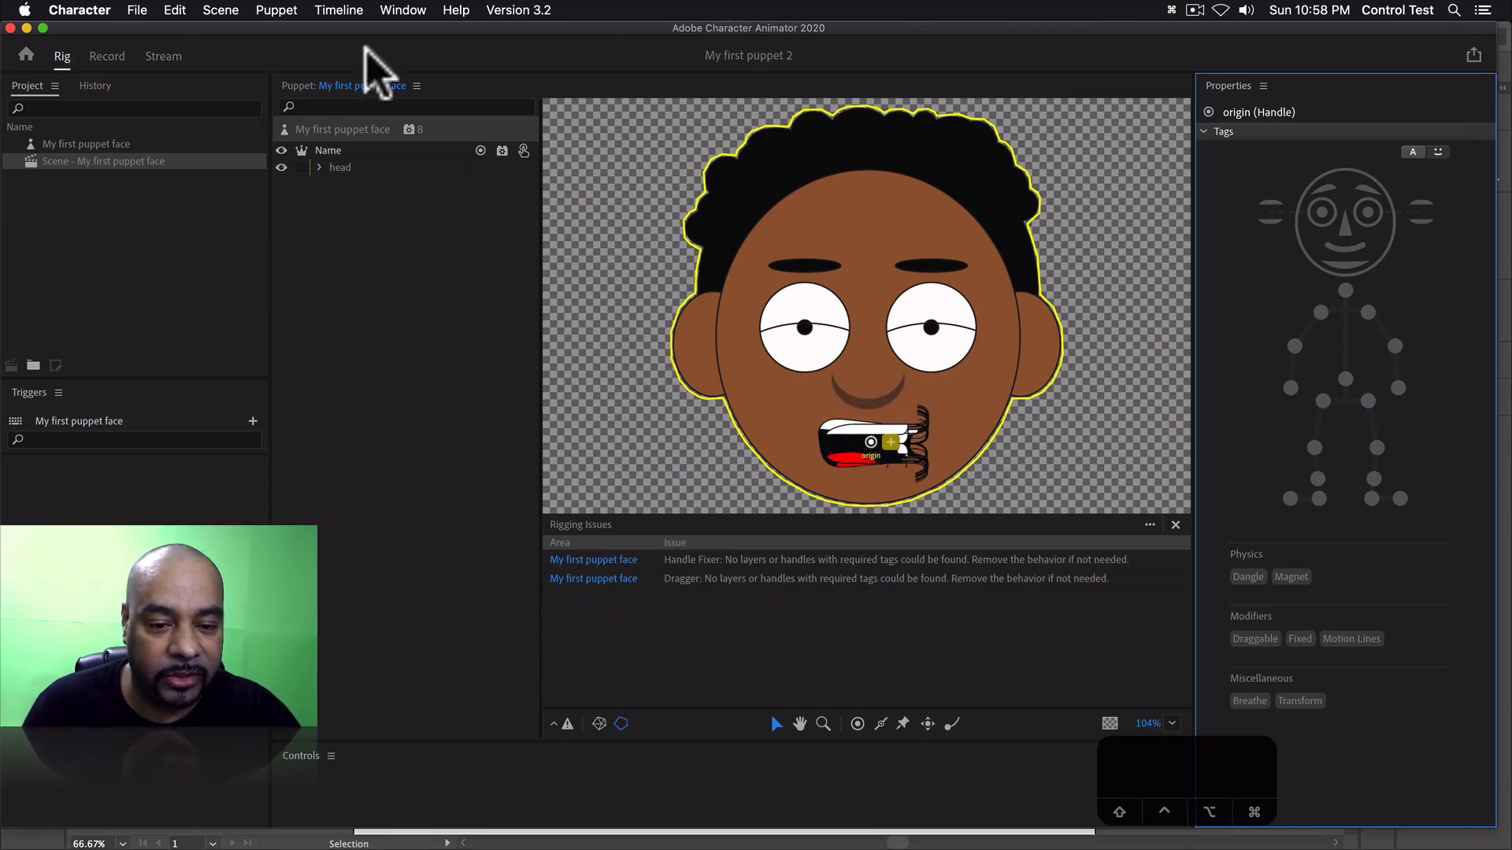
{"action": "left_click", "coordinate": [108, 56]}
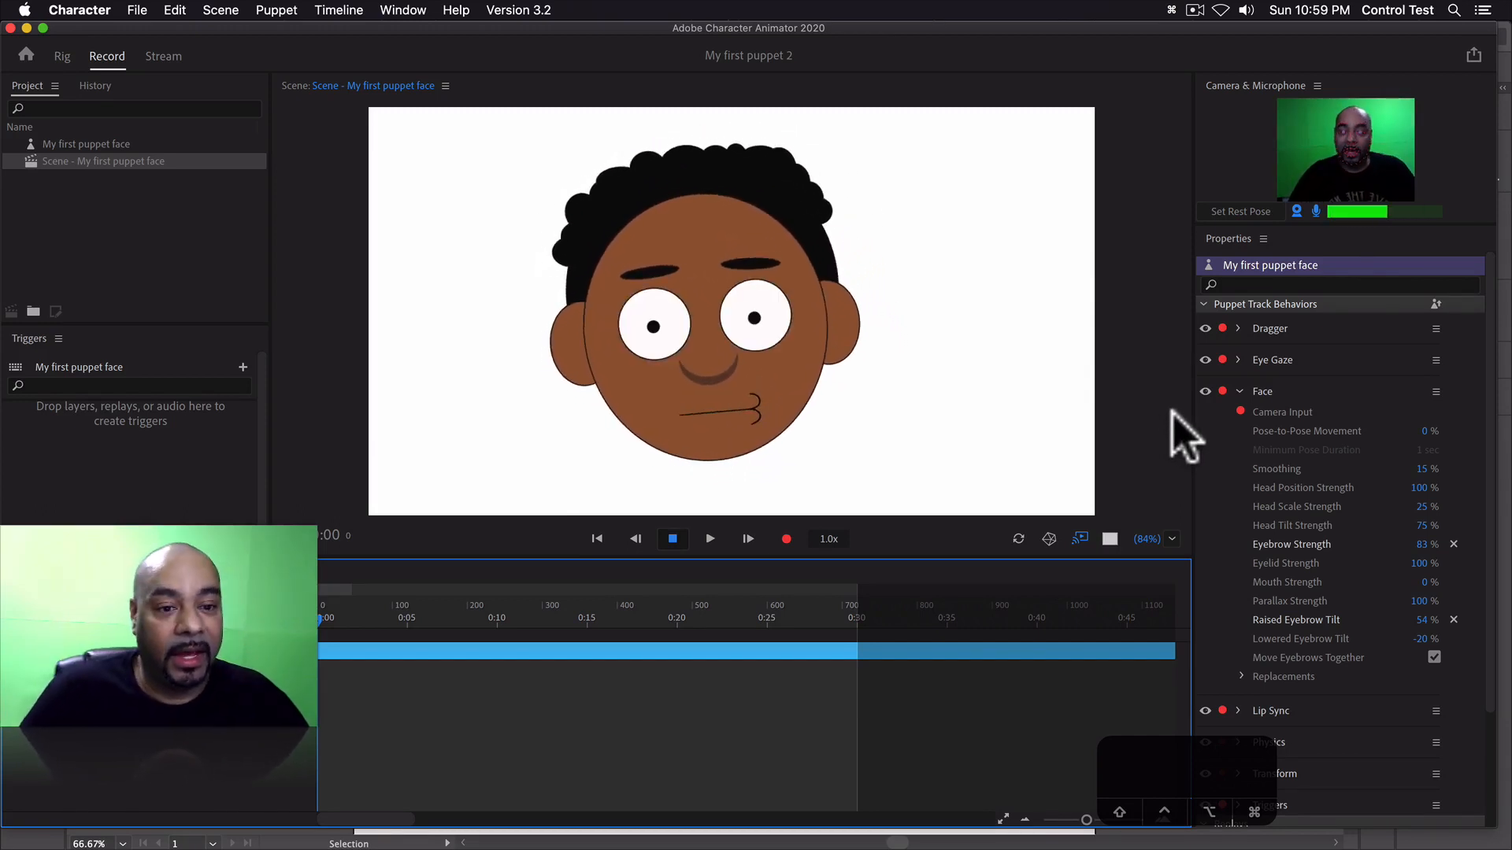
{"action": "left_click", "coordinate": [1219, 221]}
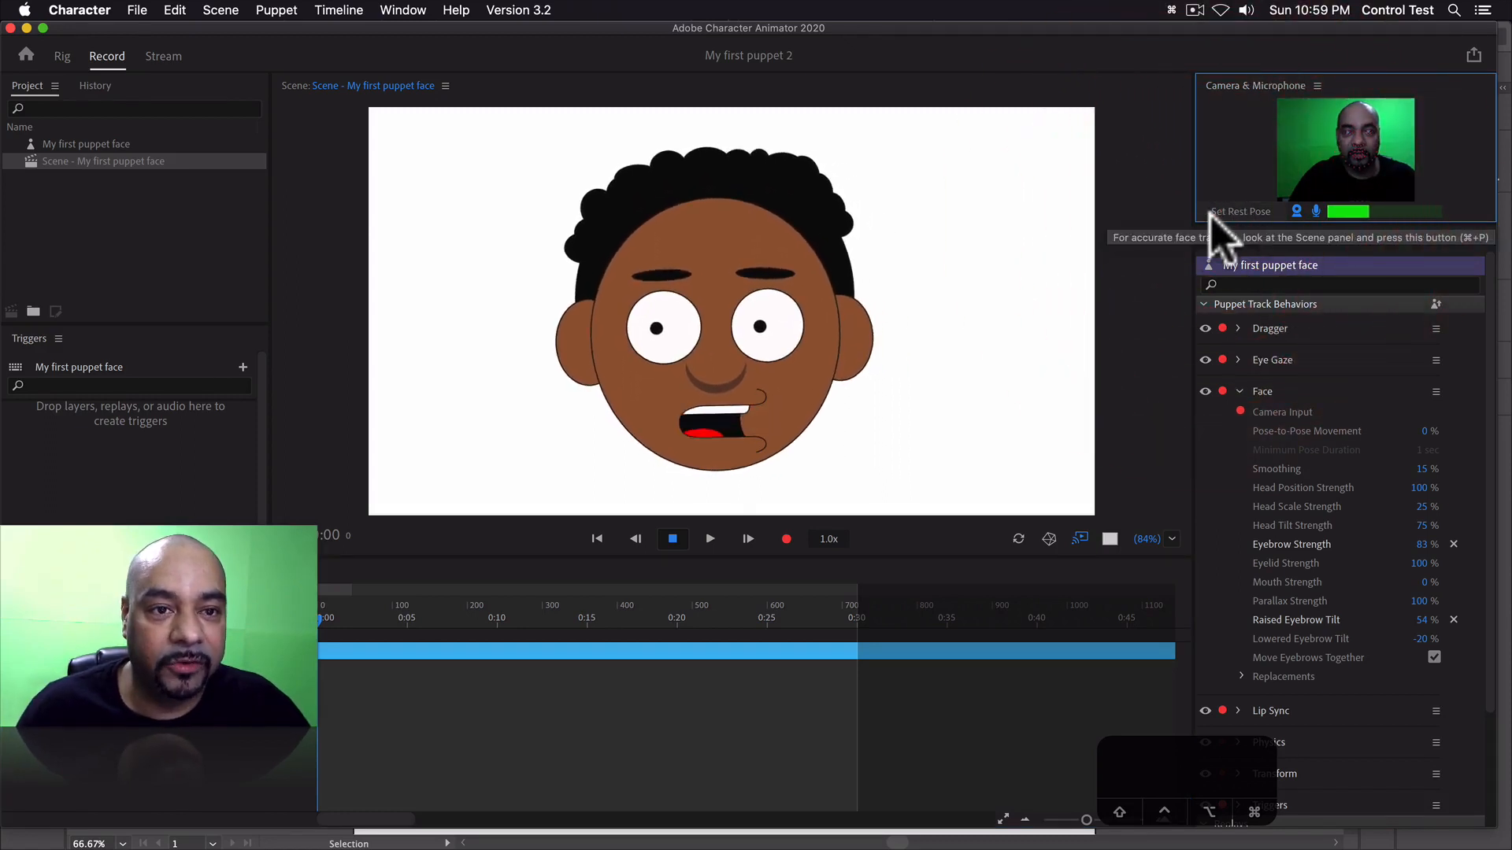